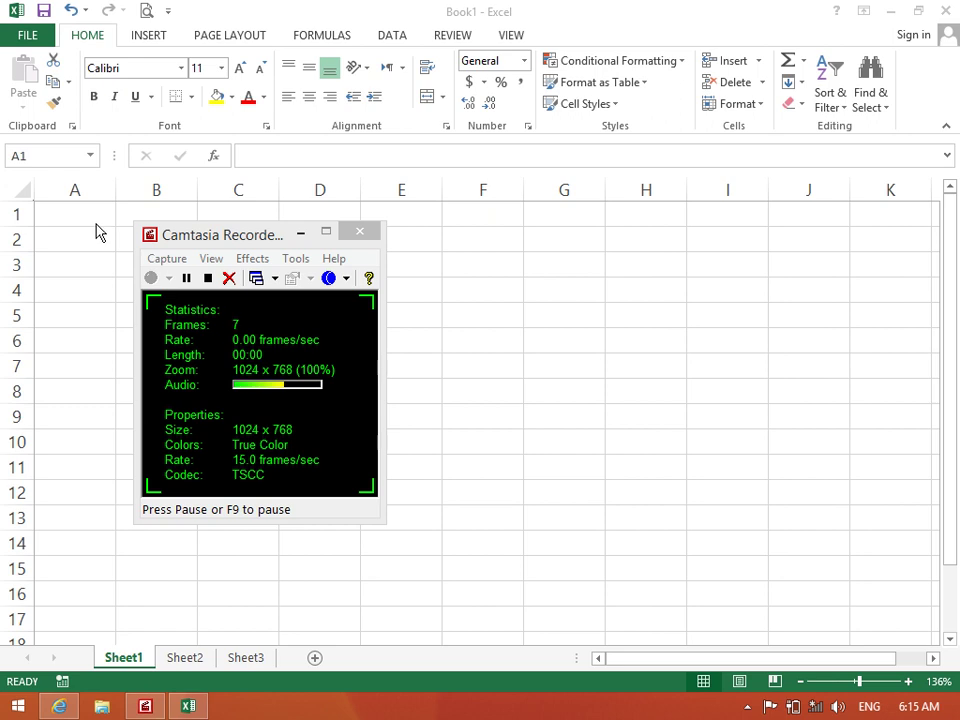
# Make row 1 slightly taller
pyautogui.click(93, 219)
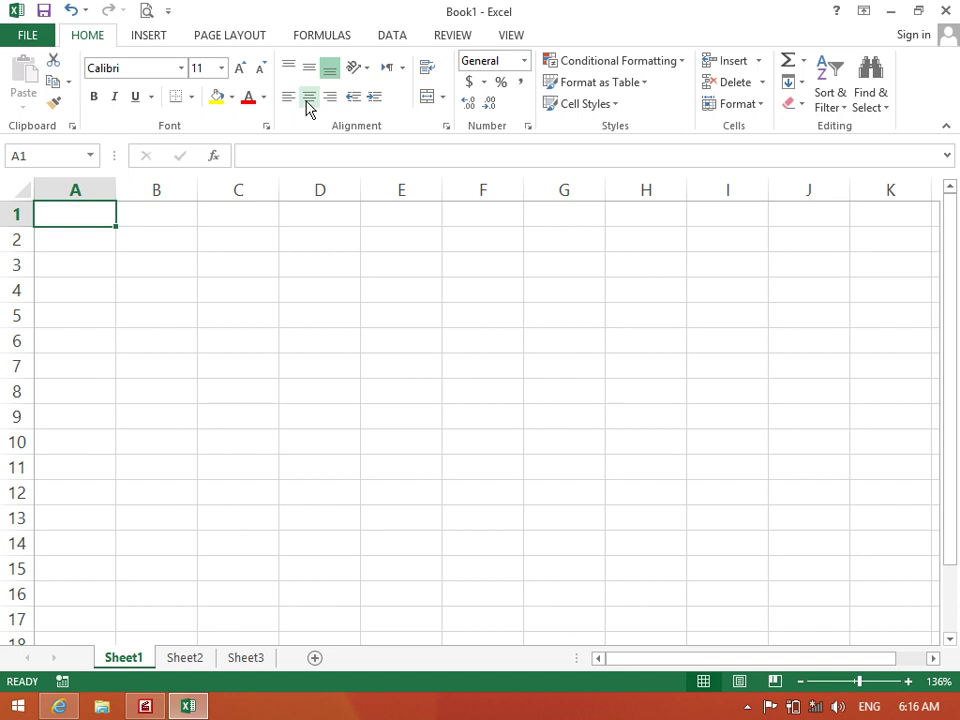
pyautogui.click(344, 276)
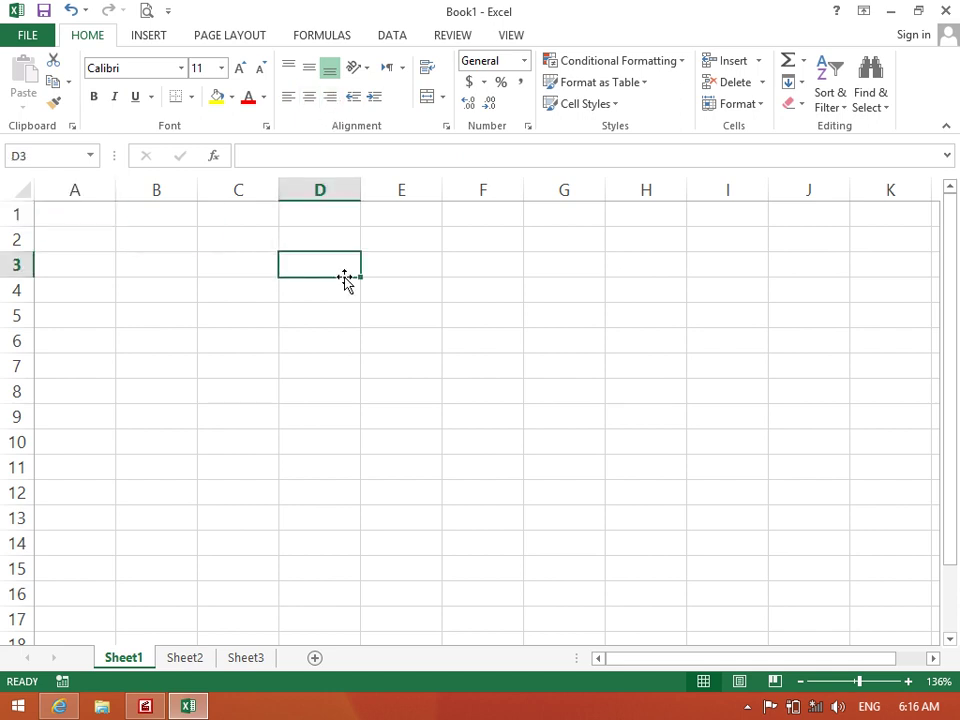
pyautogui.click(78, 204)
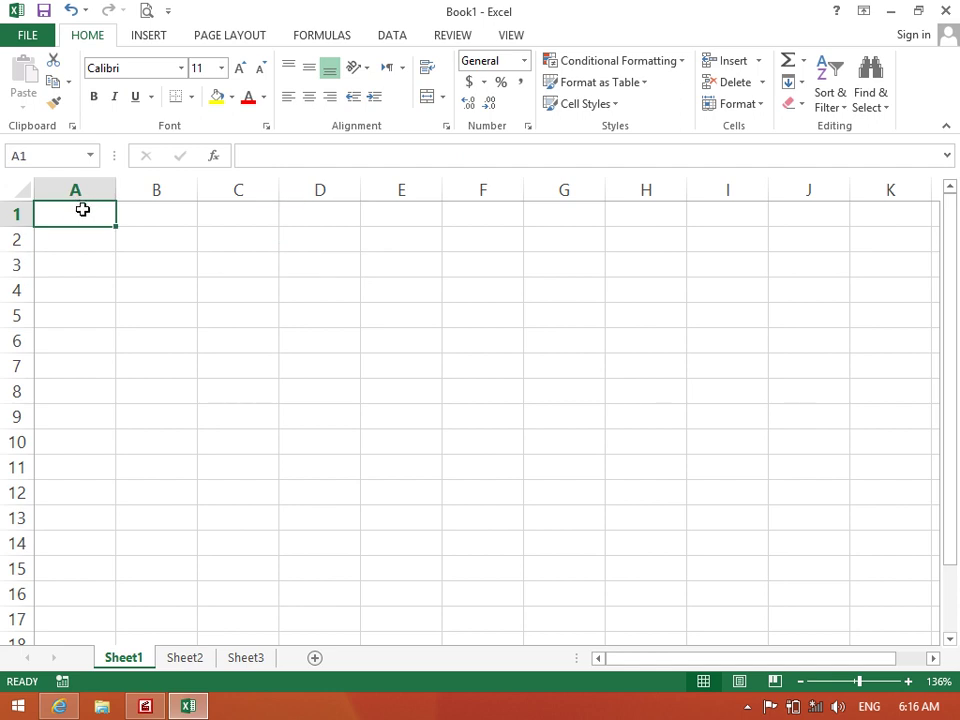
pyautogui.moveTo(23, 226)
pyautogui.mouseDown()
pyautogui.moveTo(23, 242)
pyautogui.moveTo(30, 234)
pyautogui.mouseUp()
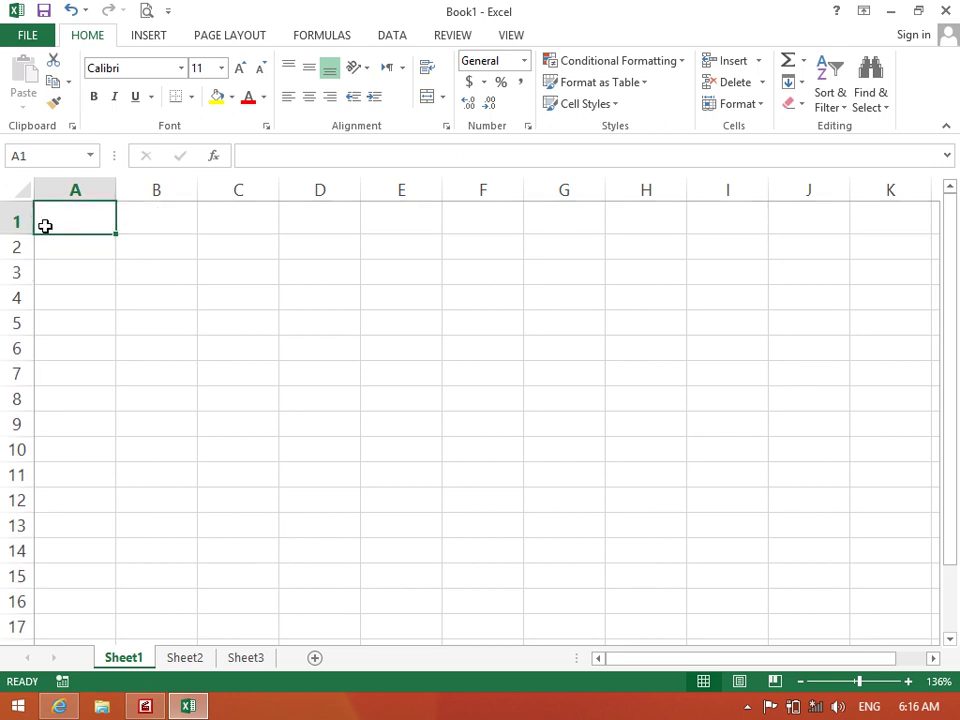
# Narrow column A, widen columns B, C and D, and widen E and F equally
pyautogui.moveTo(116, 181)
pyautogui.mouseDown()
pyautogui.moveTo(164, 179)
pyautogui.moveTo(91, 188)
pyautogui.mouseUp()
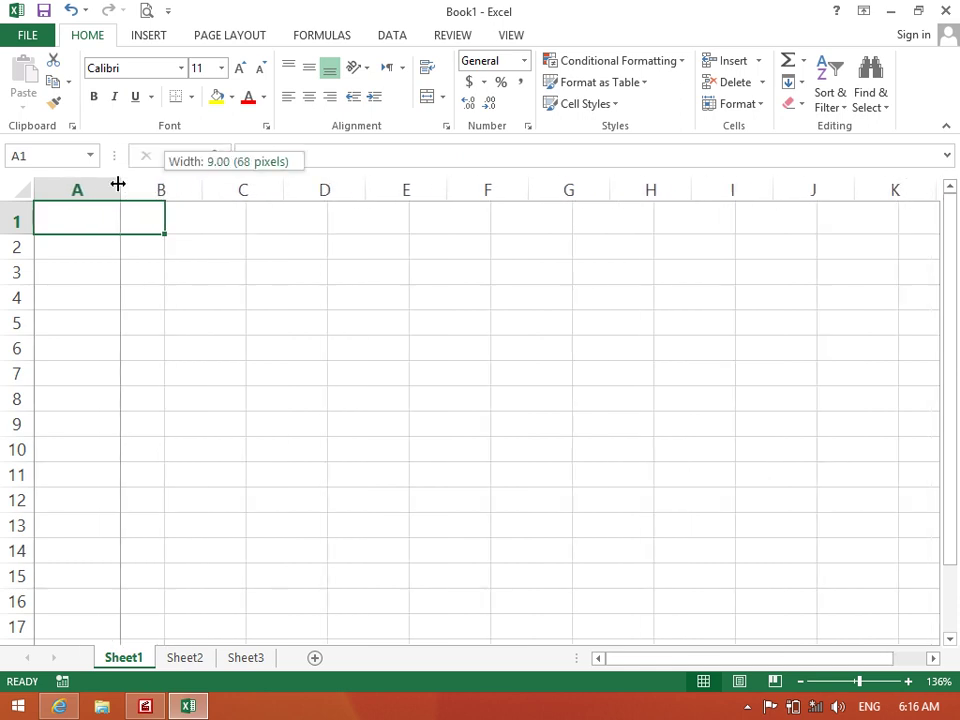
pyautogui.moveTo(171, 191); pyautogui.dragTo(237, 188)
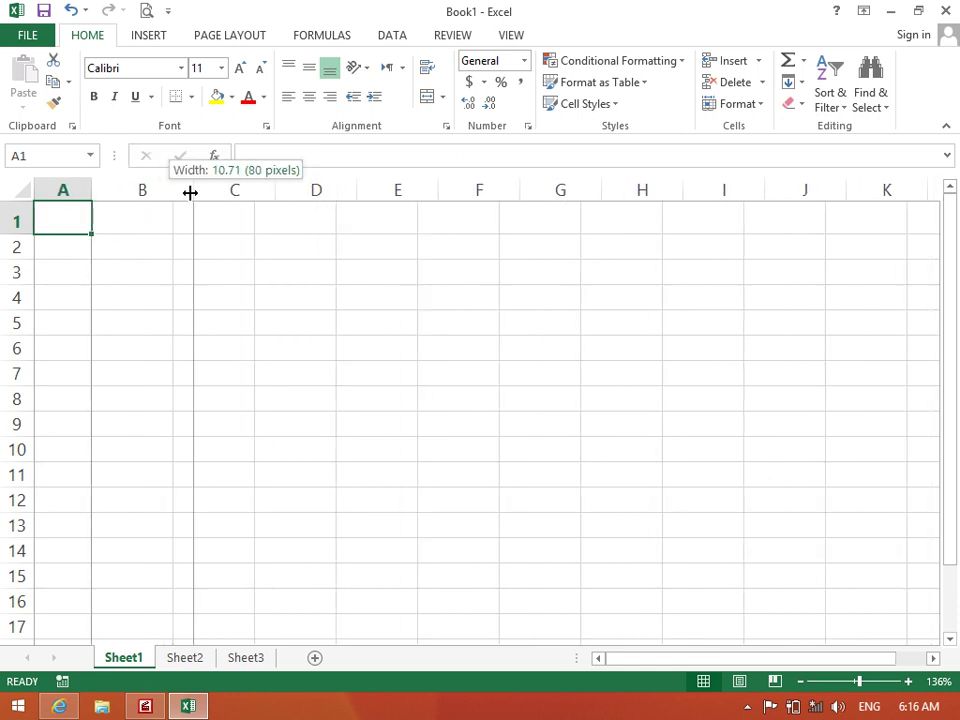
pyautogui.moveTo(323, 183); pyautogui.dragTo(350, 181)
pyautogui.moveTo(428, 182); pyautogui.dragTo(443, 182)
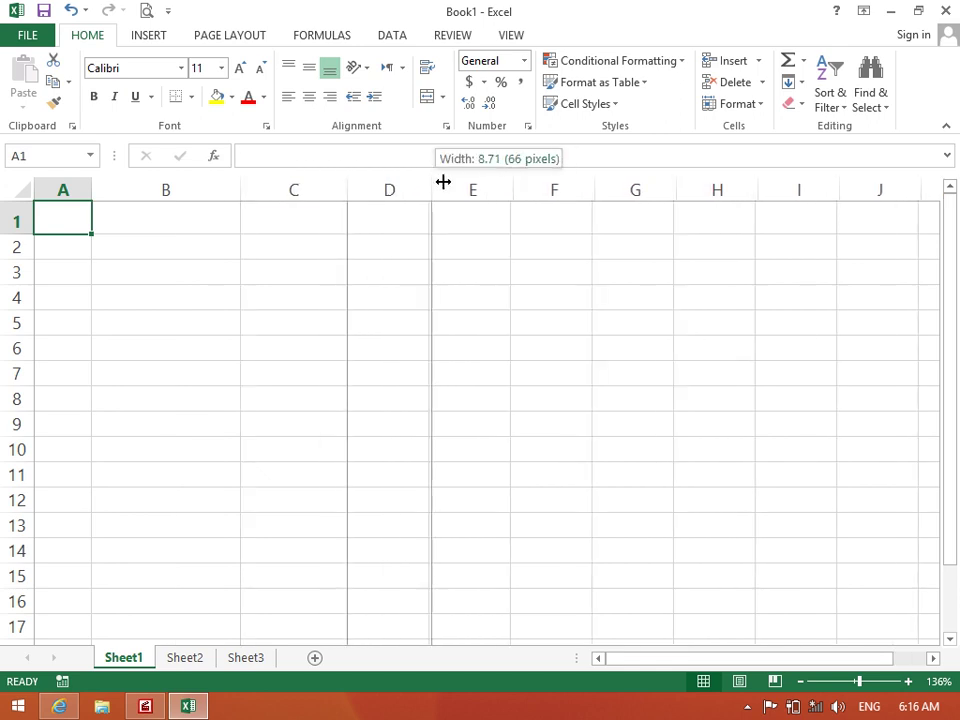
pyautogui.moveTo(510, 182); pyautogui.dragTo(557, 180)
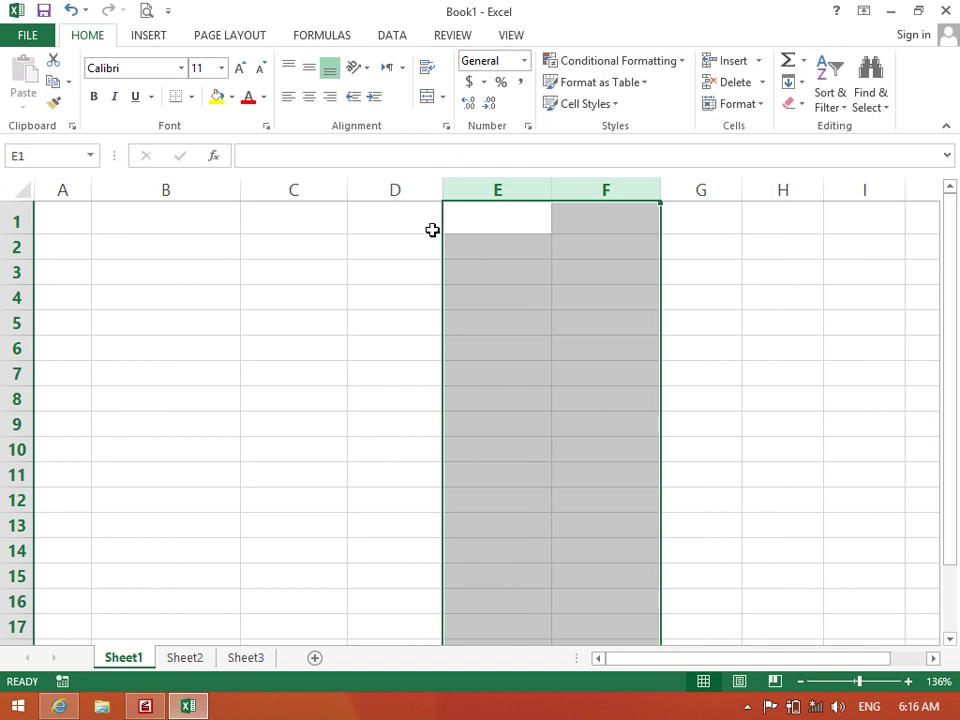
pyautogui.click(432, 229)
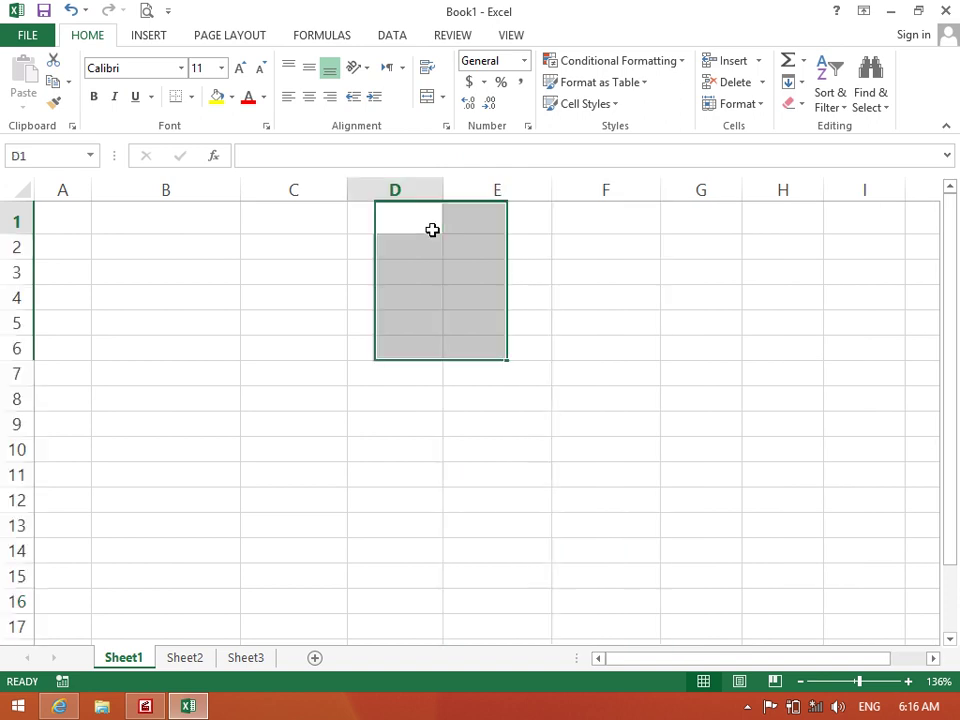
# Enter the headers ID in A1 and EmpName in B1
pyautogui.click(78, 216)
pyautogui.write('ID')
pyautogui.press('Tab')
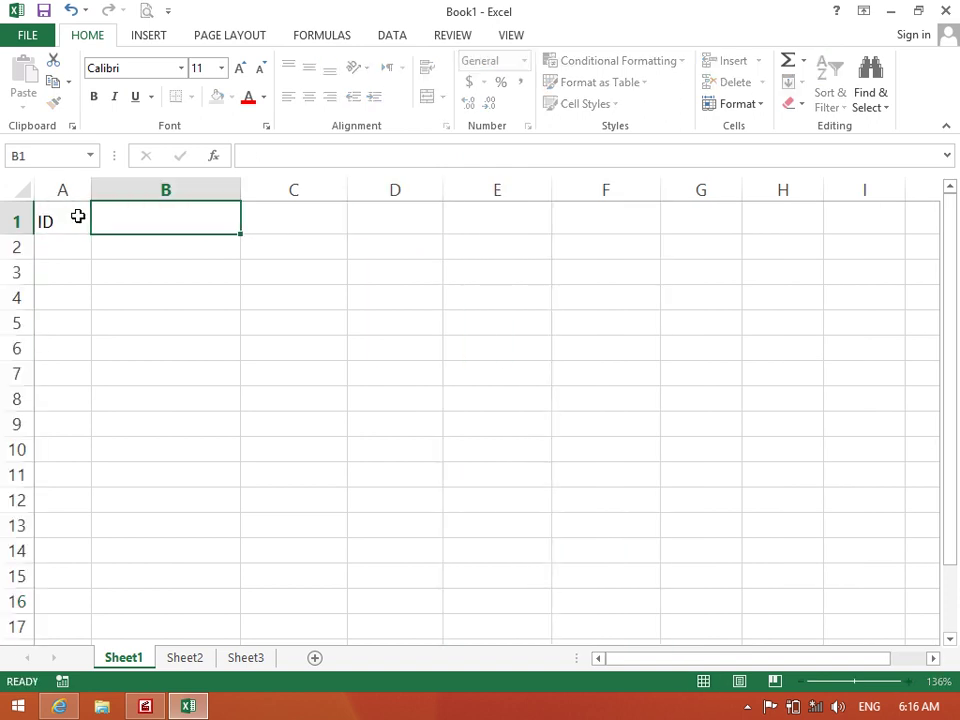
pyautogui.write('NA')
pyautogui.press('BackSpace')
pyautogui.write('ame')
pyautogui.press('BackSpace')
pyautogui.press('BackSpace')
pyautogui.press('BackSpace')
pyautogui.press('BackSpace')
pyautogui.write('Emp')
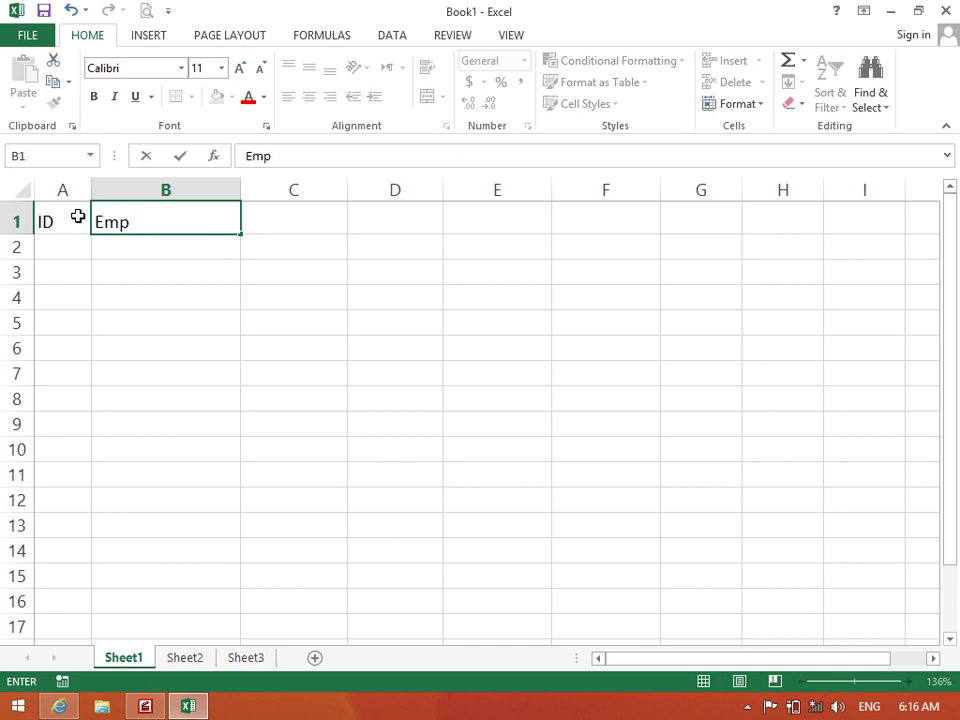
pyautogui.write('Name')
pyautogui.press('Tab')
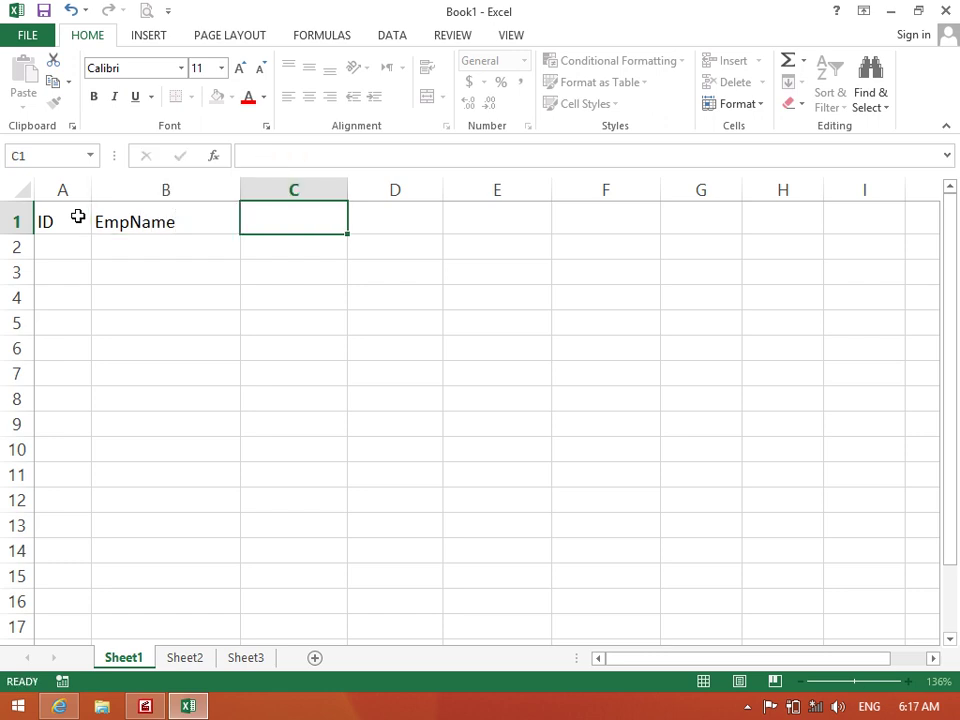
# Enter the headers Post, Salary, Bonus and Total in C1 through F1
pyautogui.write('Post')
pyautogui.press('Tab')
pyautogui.write('Salary')
pyautogui.press('Tab')
pyautogui.write('Bonus')
pyautogui.press('Tab')
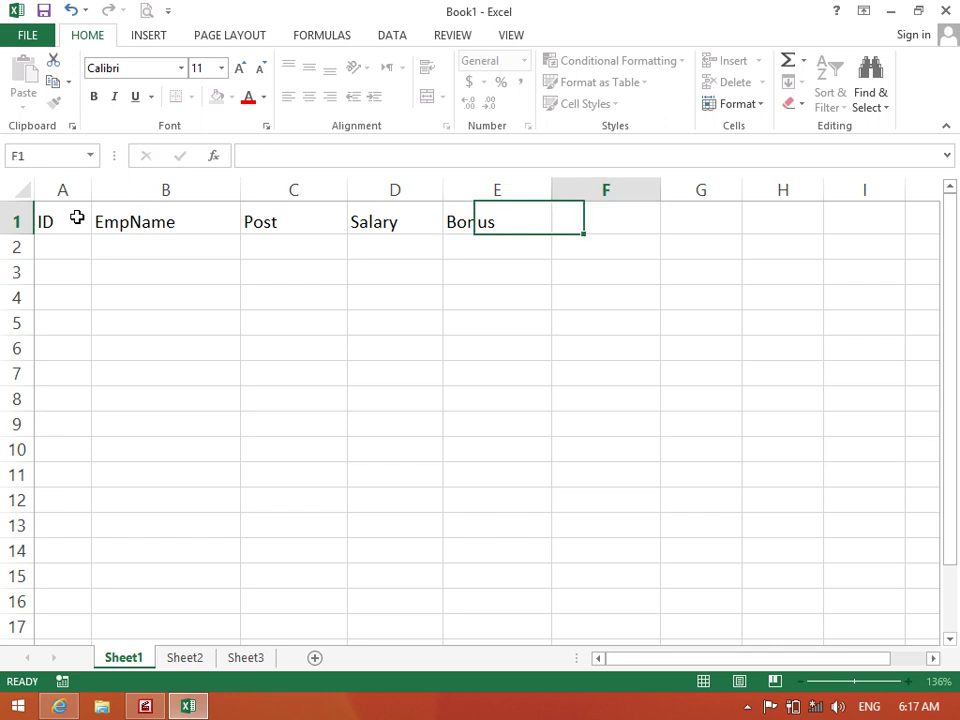
pyautogui.write('Total')
pyautogui.press('Return')
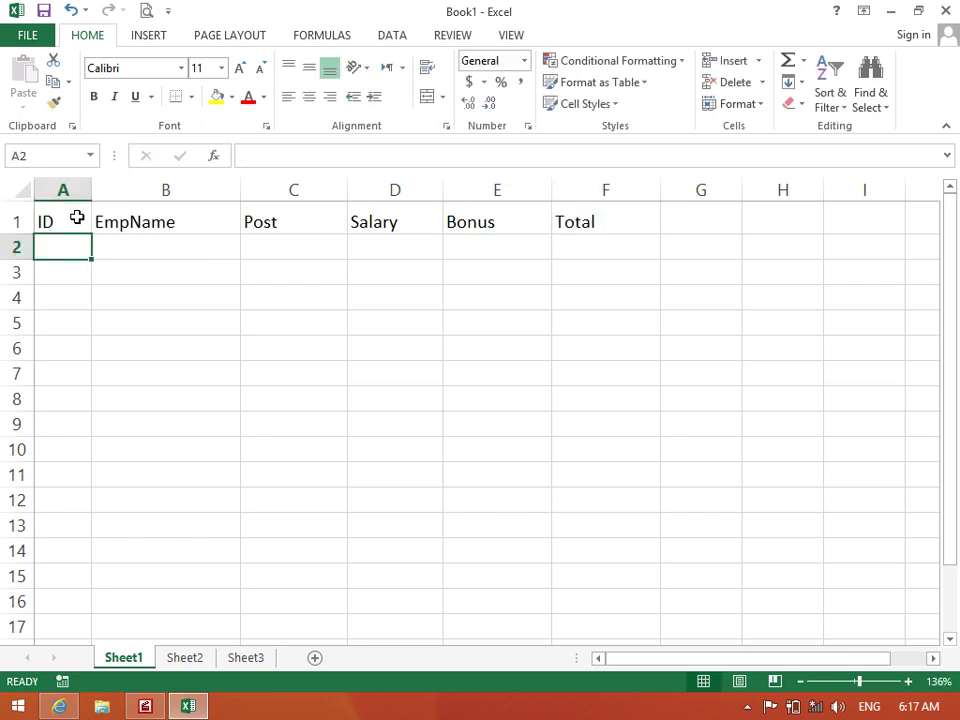
# Centre the A1:F1 headers horizontally and make row 1 taller
pyautogui.moveTo(69, 221); pyautogui.dragTo(600, 226)
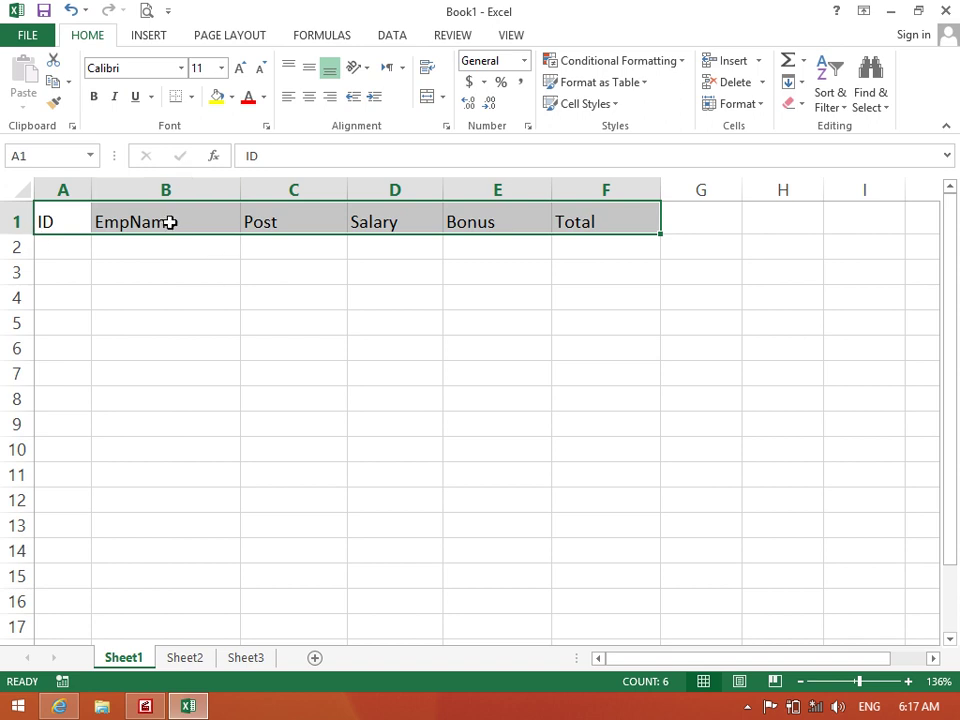
pyautogui.click(309, 100)
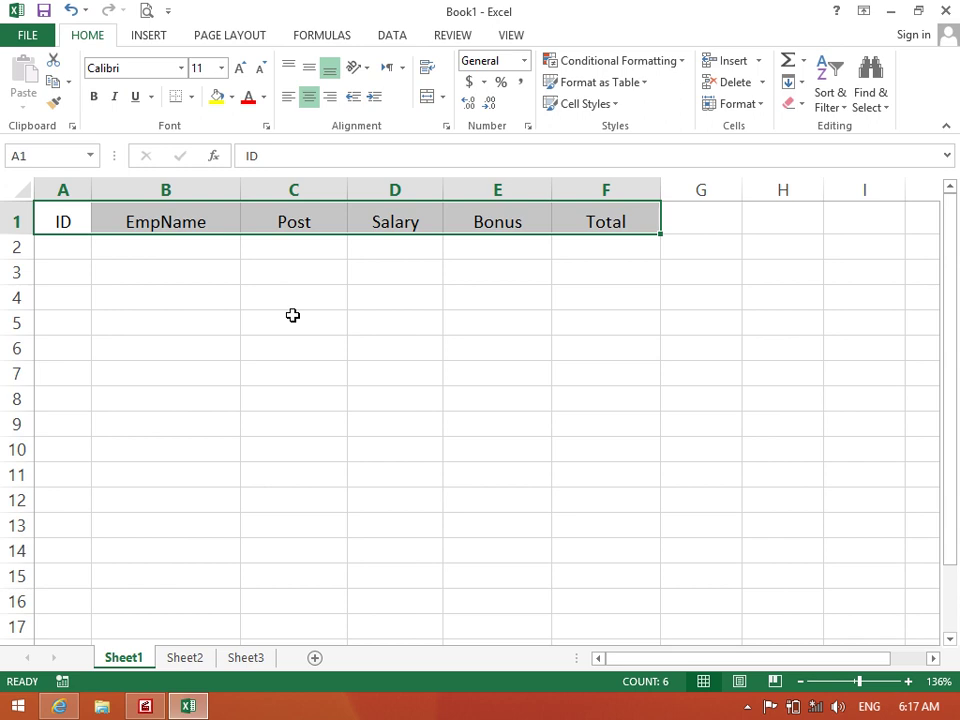
pyautogui.moveTo(17, 234); pyautogui.dragTo(18, 245)
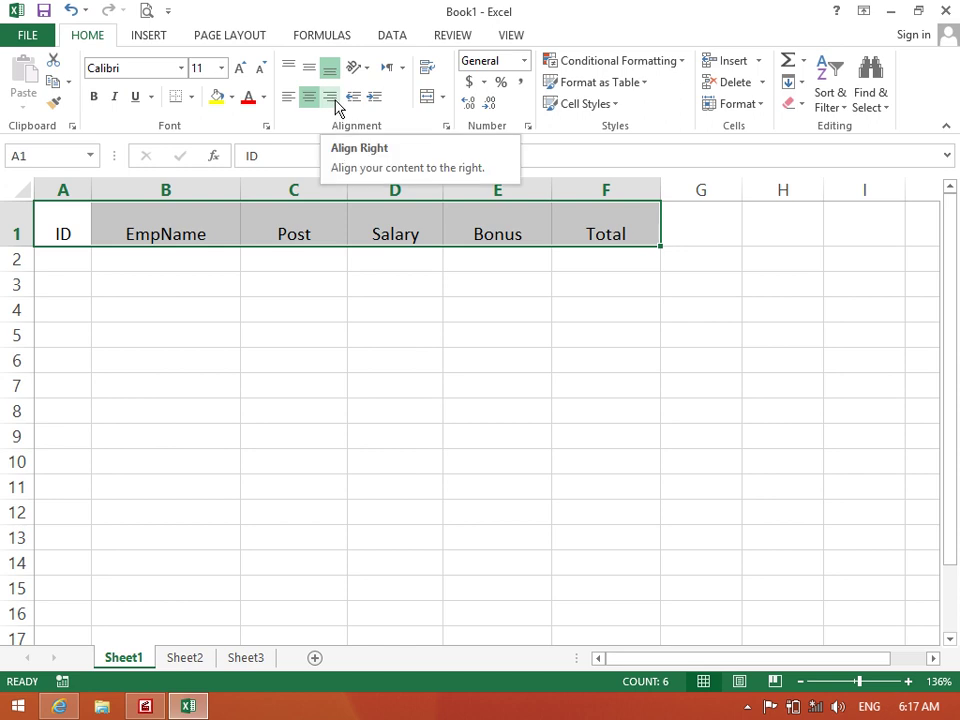
# Compare Align Right with Center on the headers, leaving them centred
pyautogui.click(332, 98)
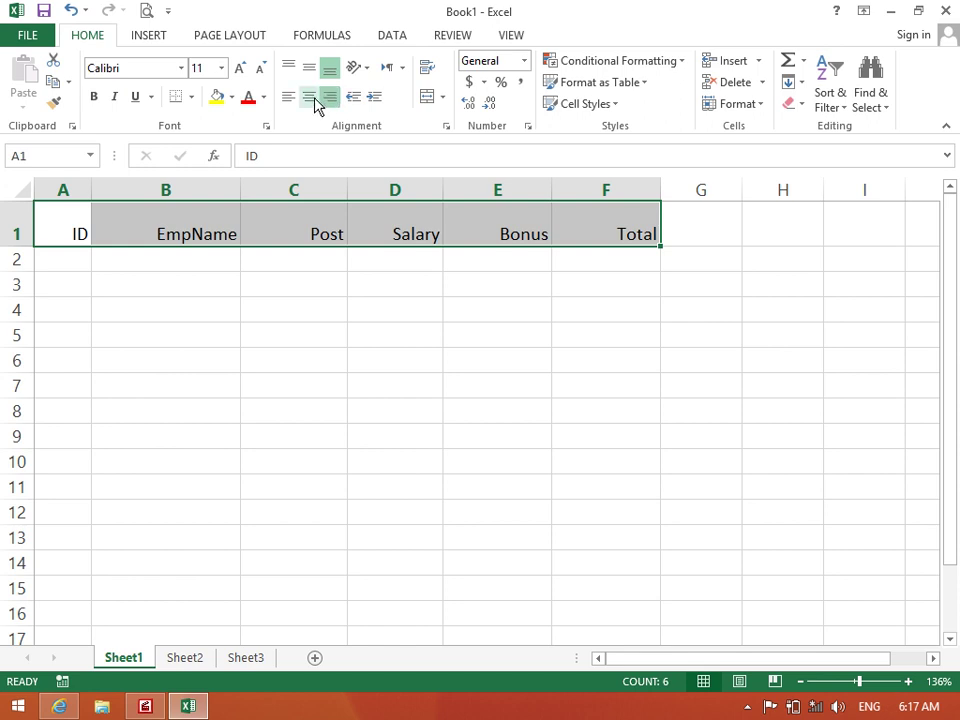
pyautogui.click(310, 98)
pyautogui.click(335, 101)
pyautogui.click(309, 106)
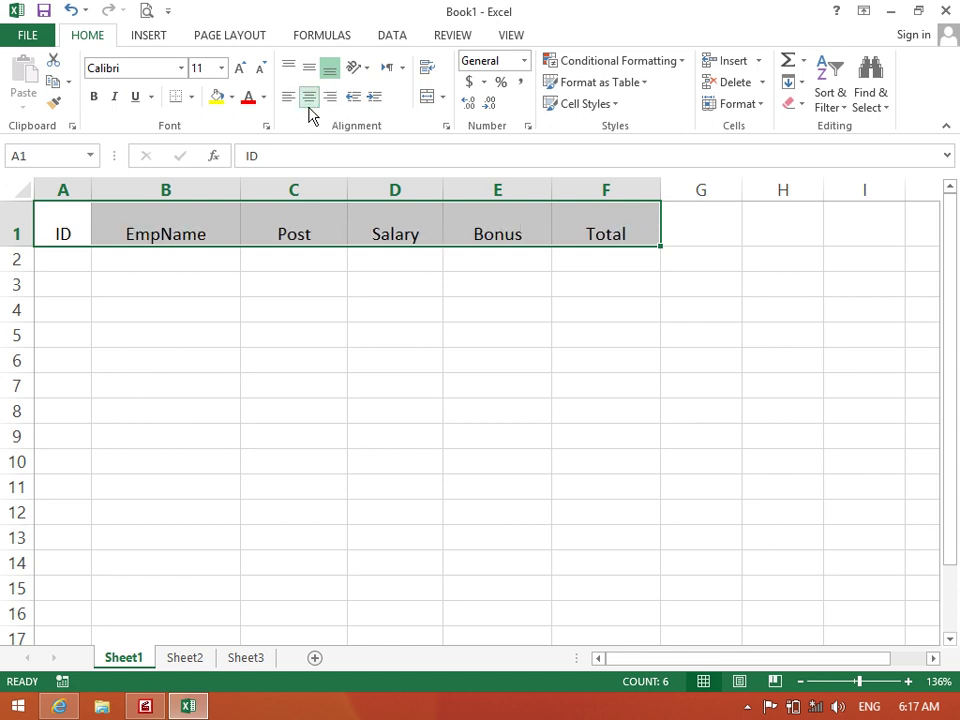
pyautogui.click(292, 308)
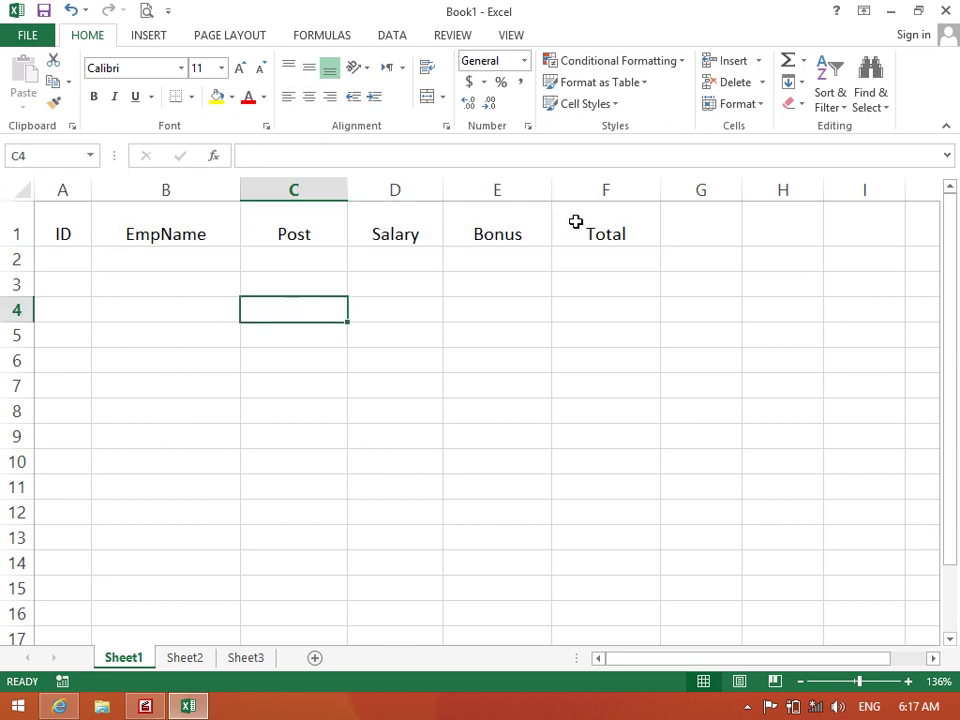
pyautogui.moveTo(576, 222); pyautogui.dragTo(71, 217)
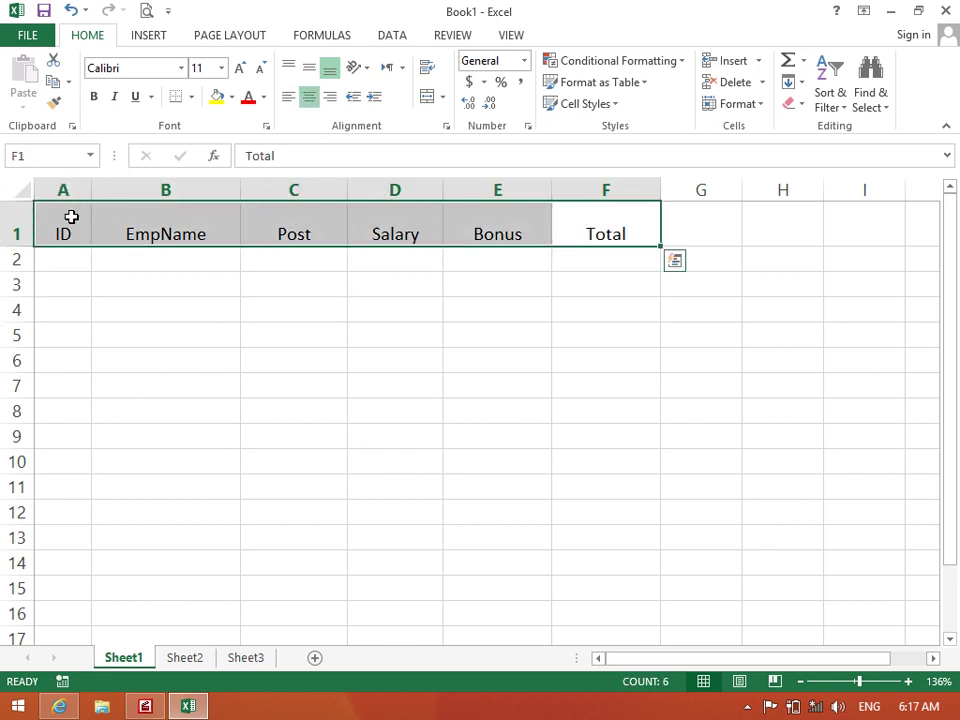
pyautogui.click(131, 306)
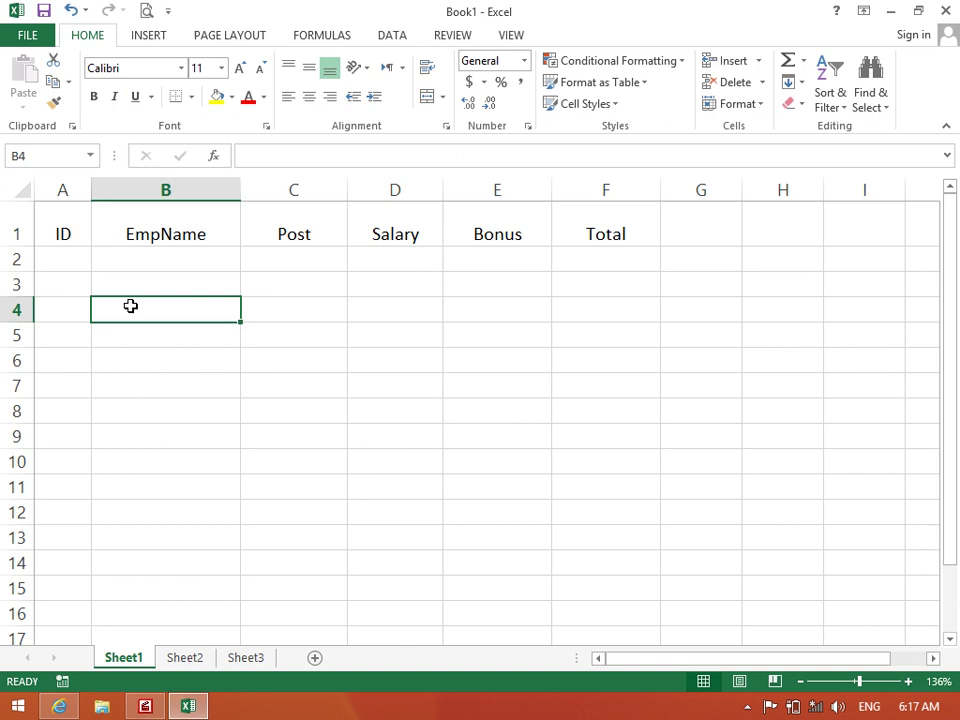
pyautogui.click(66, 240)
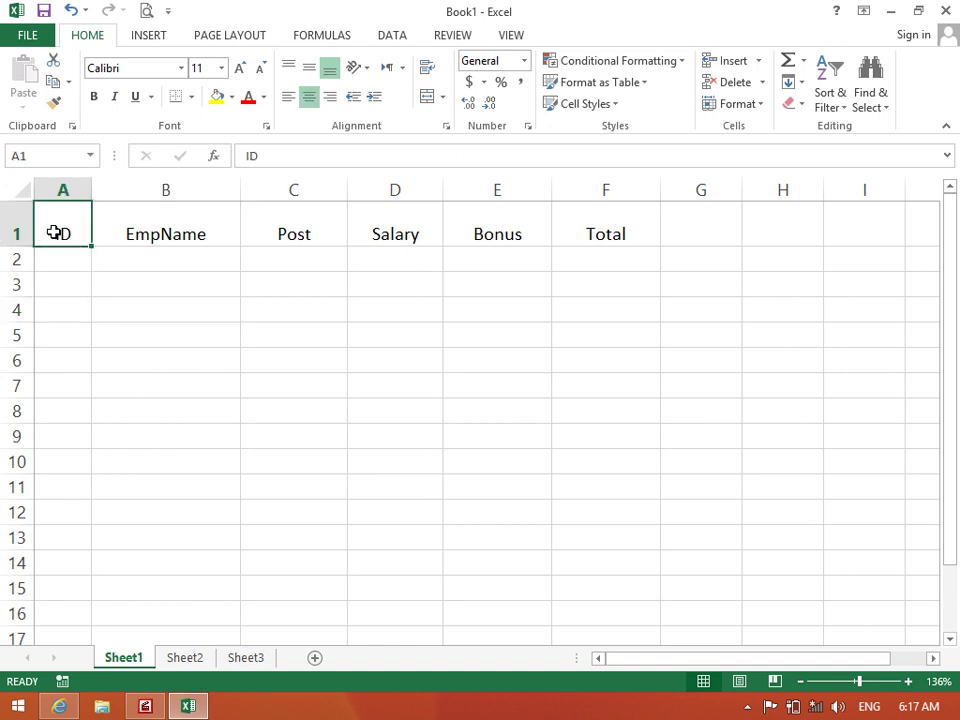
# Apply All Borders to the header cells A1:F1
pyautogui.moveTo(54, 232); pyautogui.dragTo(606, 230)
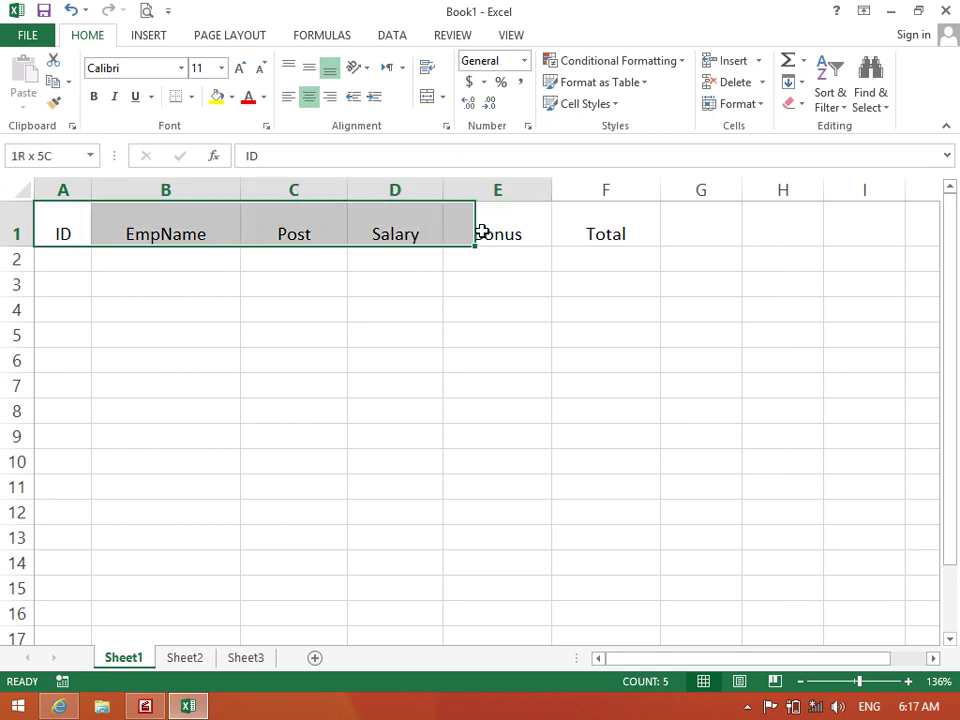
pyautogui.click(192, 98)
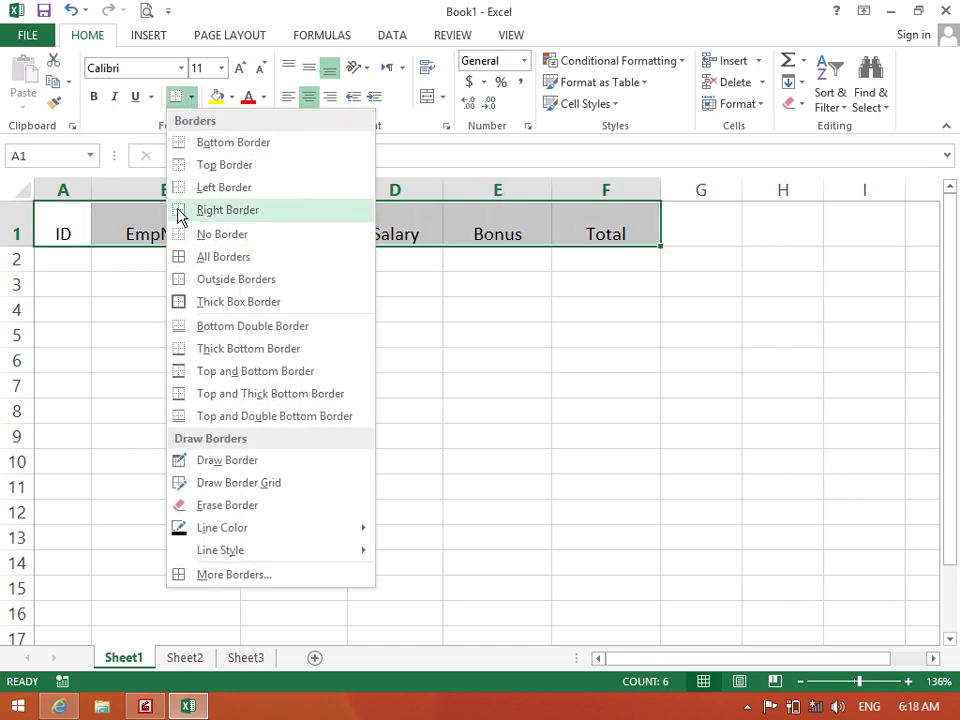
pyautogui.click(199, 257)
pyautogui.click(171, 352)
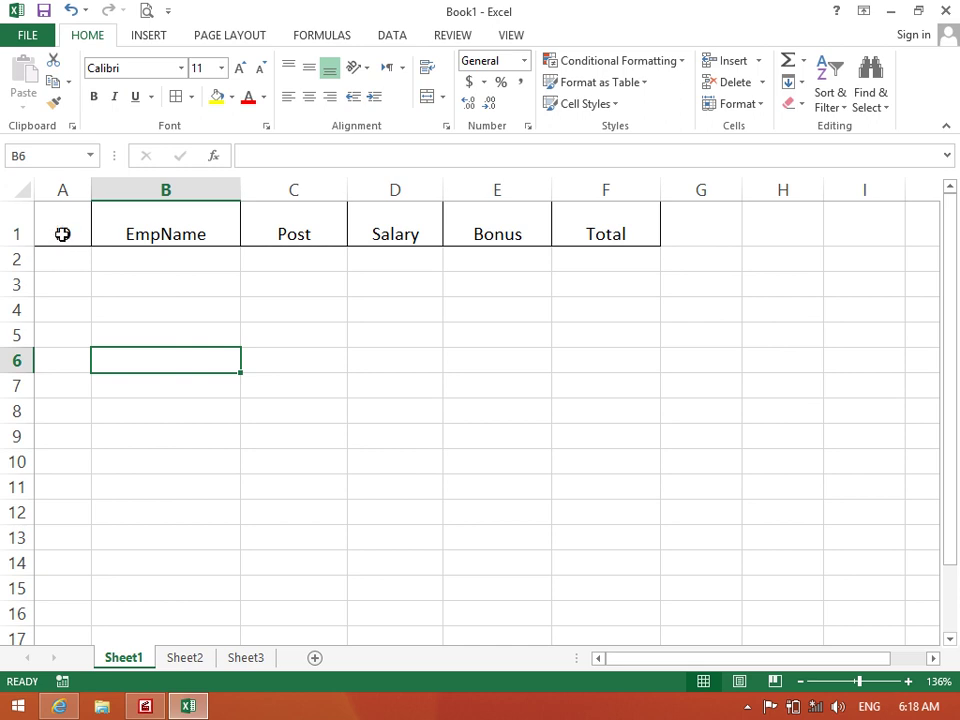
pyautogui.moveTo(62, 238); pyautogui.dragTo(598, 172)
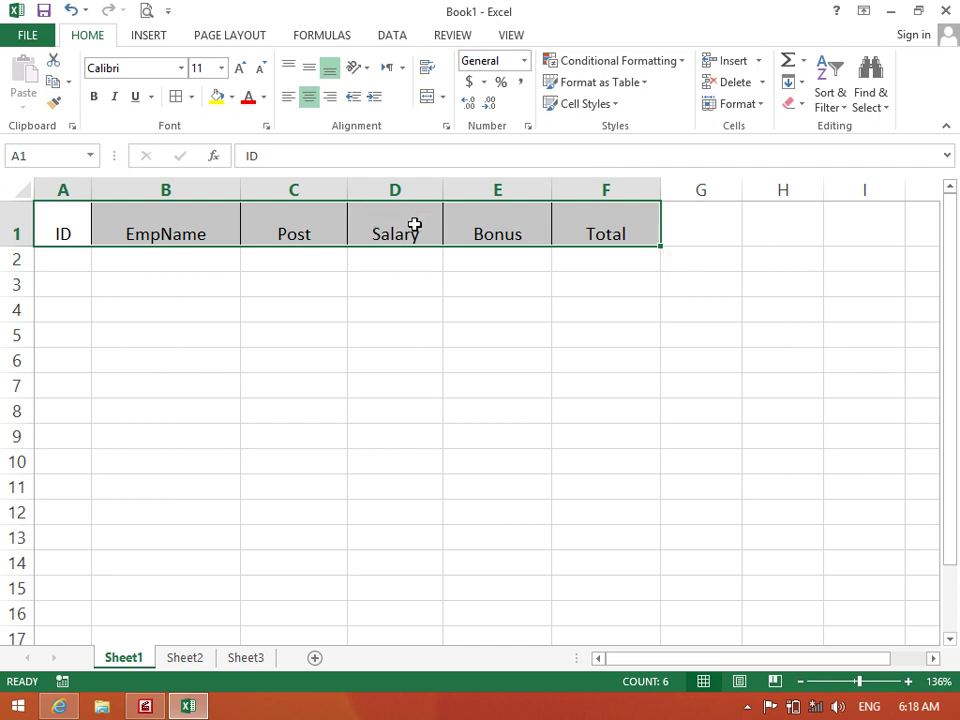
# Try Top, Middle and Bottom vertical alignment on the A1:F1 headers
pyautogui.click(311, 78)
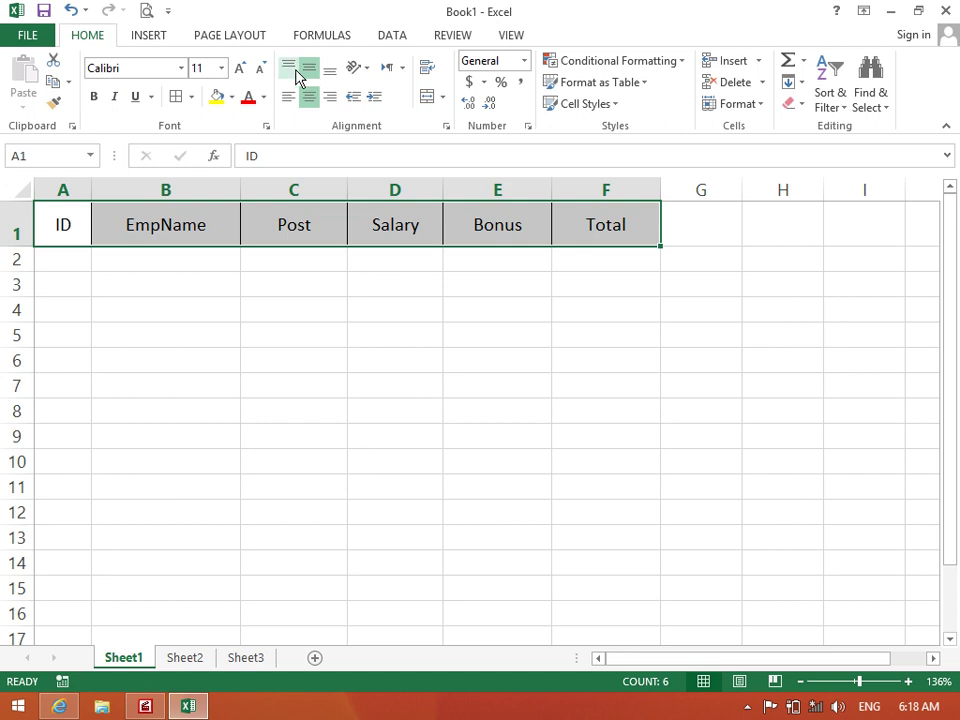
pyautogui.click(290, 68)
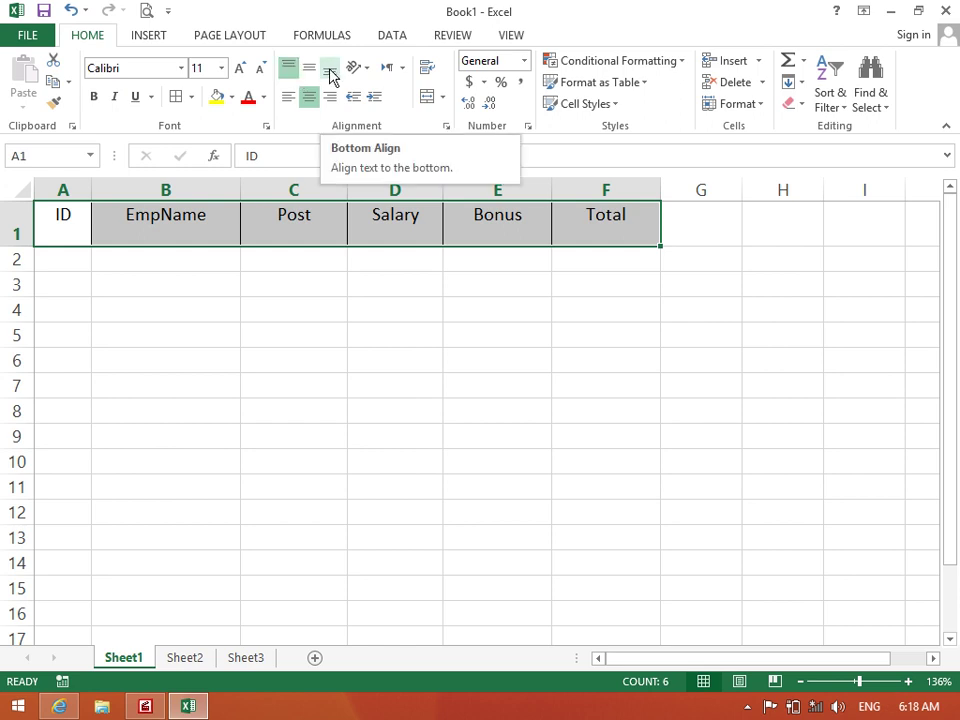
pyautogui.click(330, 70)
pyautogui.click(306, 68)
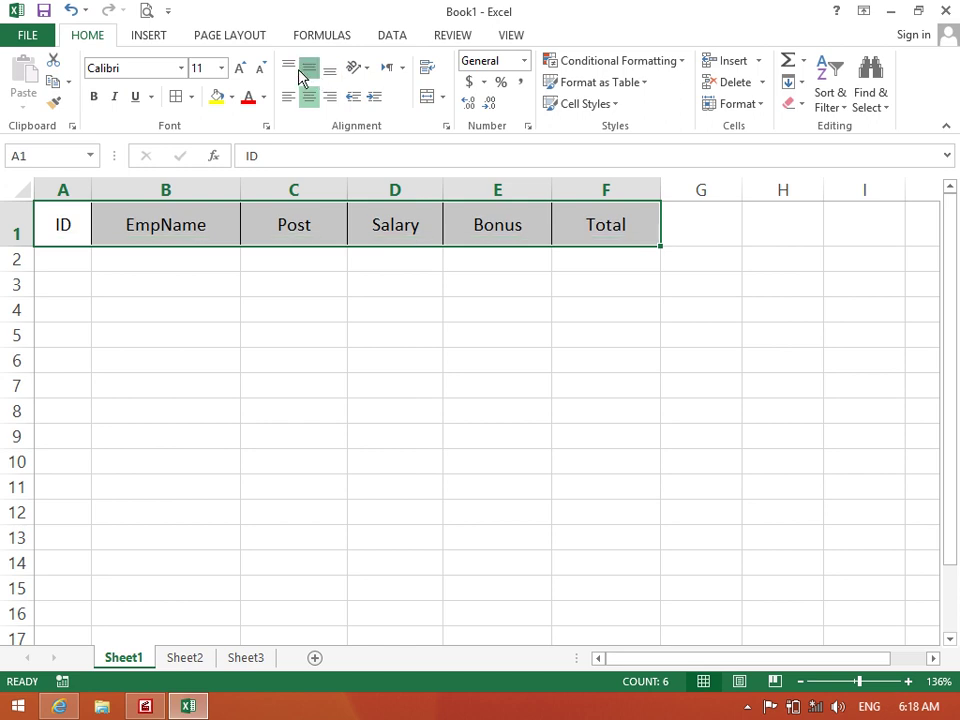
pyautogui.click(330, 72)
pyautogui.click(306, 70)
pyautogui.click(288, 68)
pyautogui.click(306, 72)
pyautogui.click(288, 68)
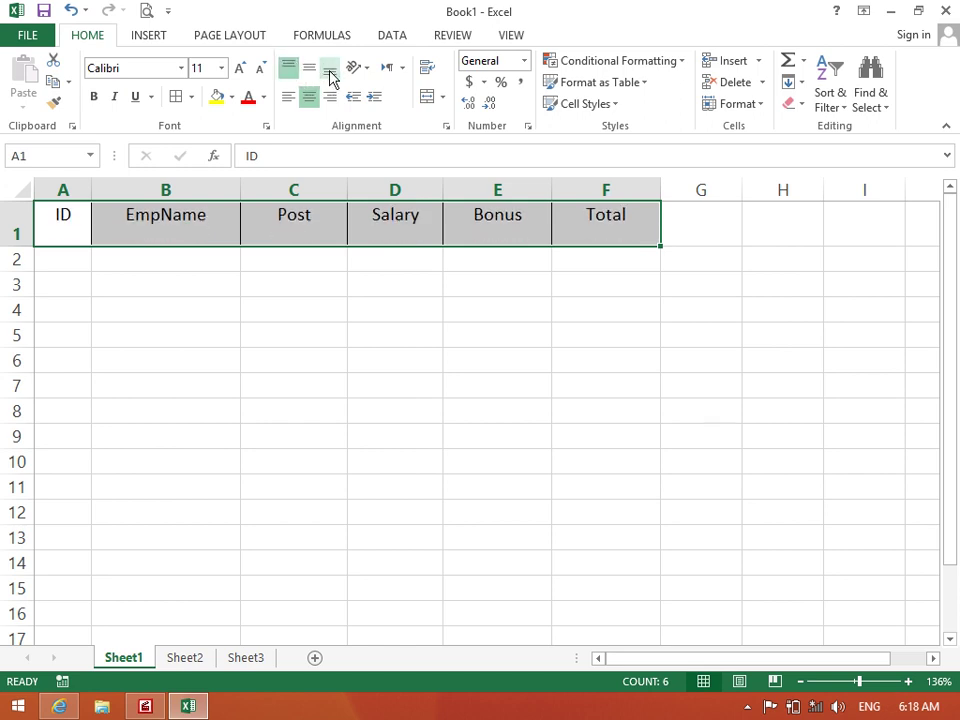
pyautogui.click(330, 76)
pyautogui.click(309, 68)
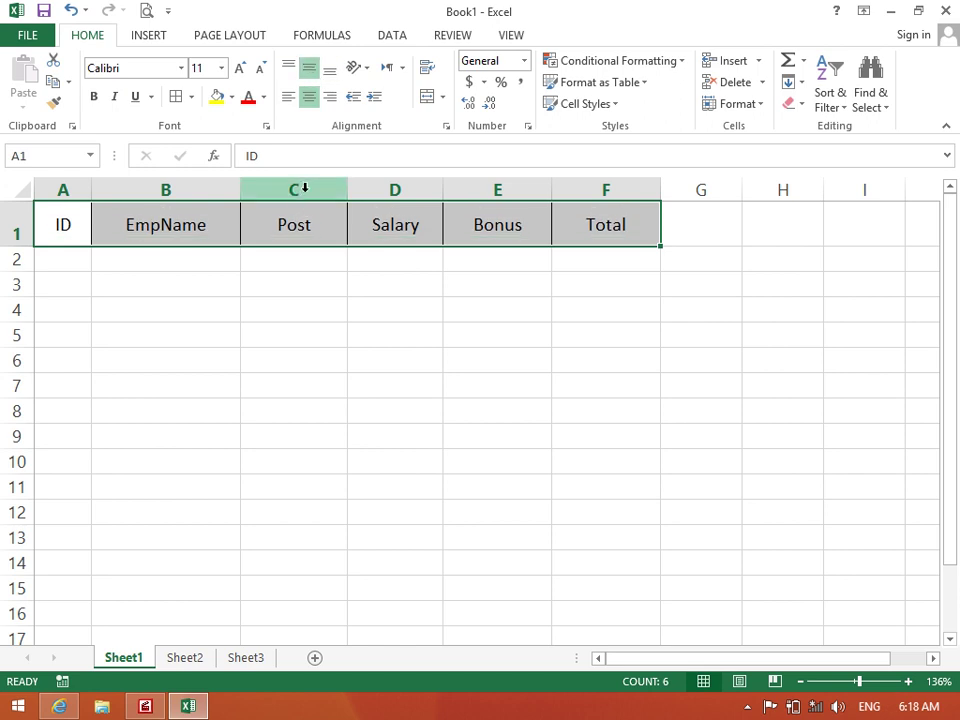
pyautogui.click(292, 72)
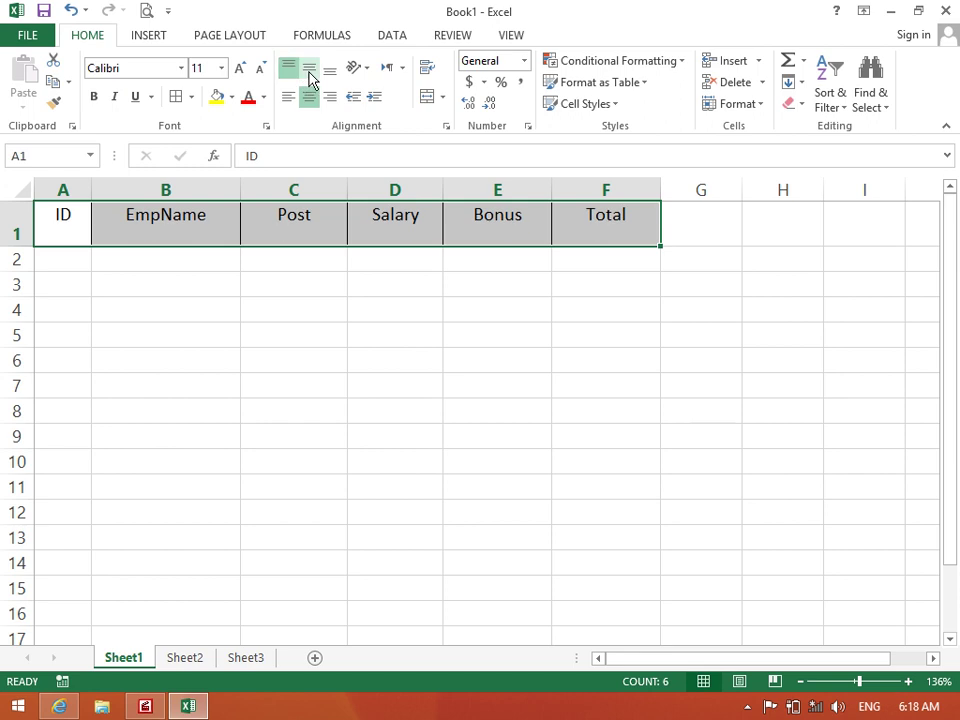
pyautogui.click(310, 73)
pyautogui.click(330, 72)
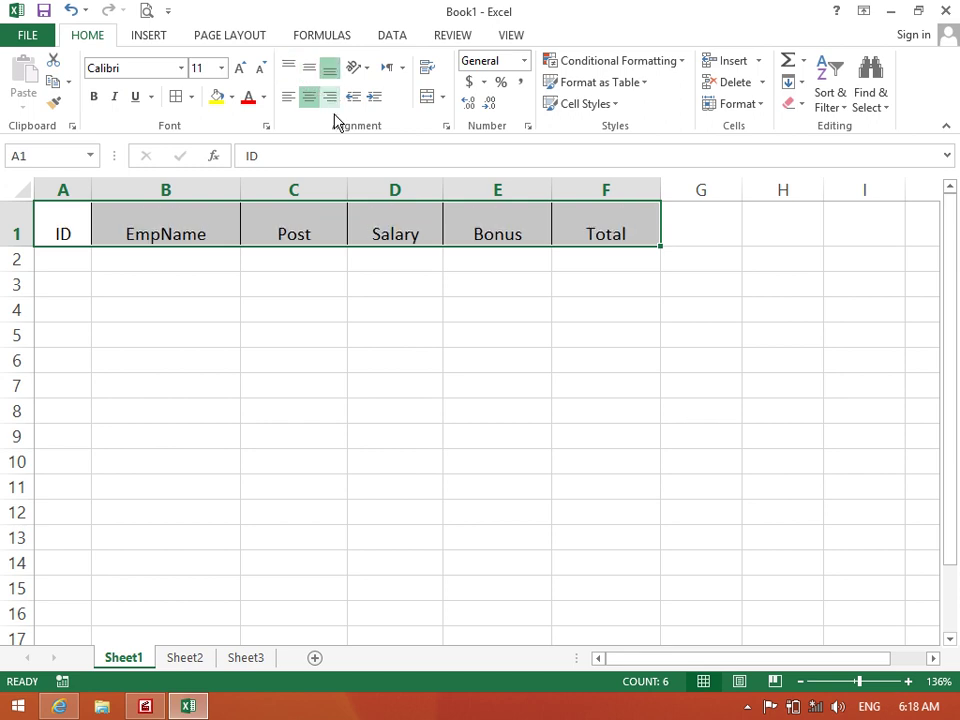
# Try Left, Center and Right alignment, finishing with the headers centred and middle-aligned
pyautogui.click(289, 98)
pyautogui.click(309, 98)
pyautogui.click(331, 99)
pyautogui.click(309, 97)
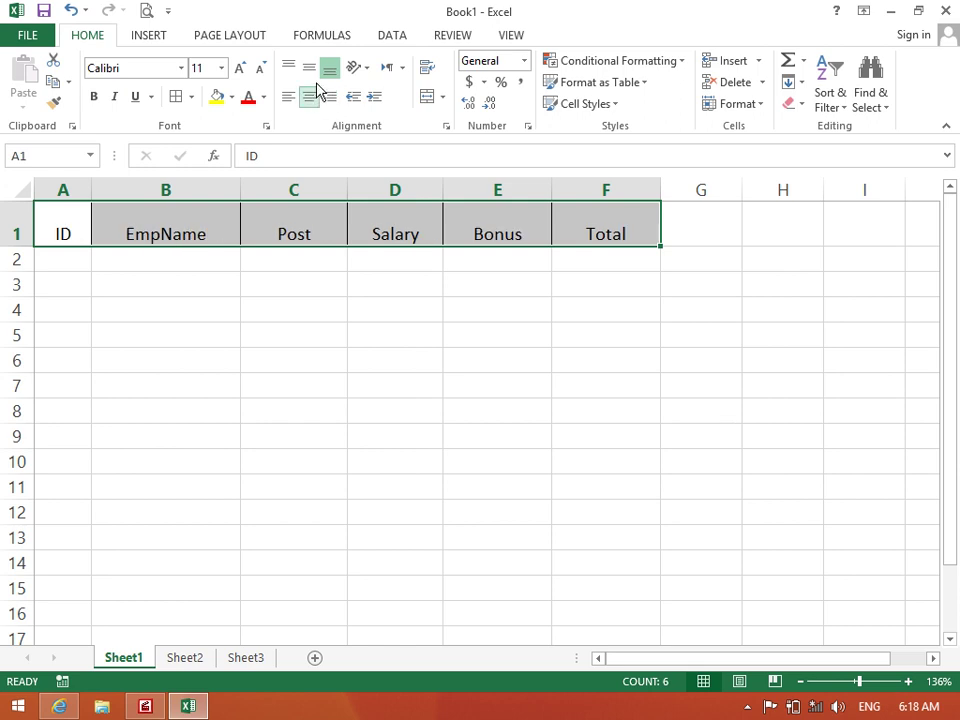
pyautogui.click(309, 67)
pyautogui.click(320, 267)
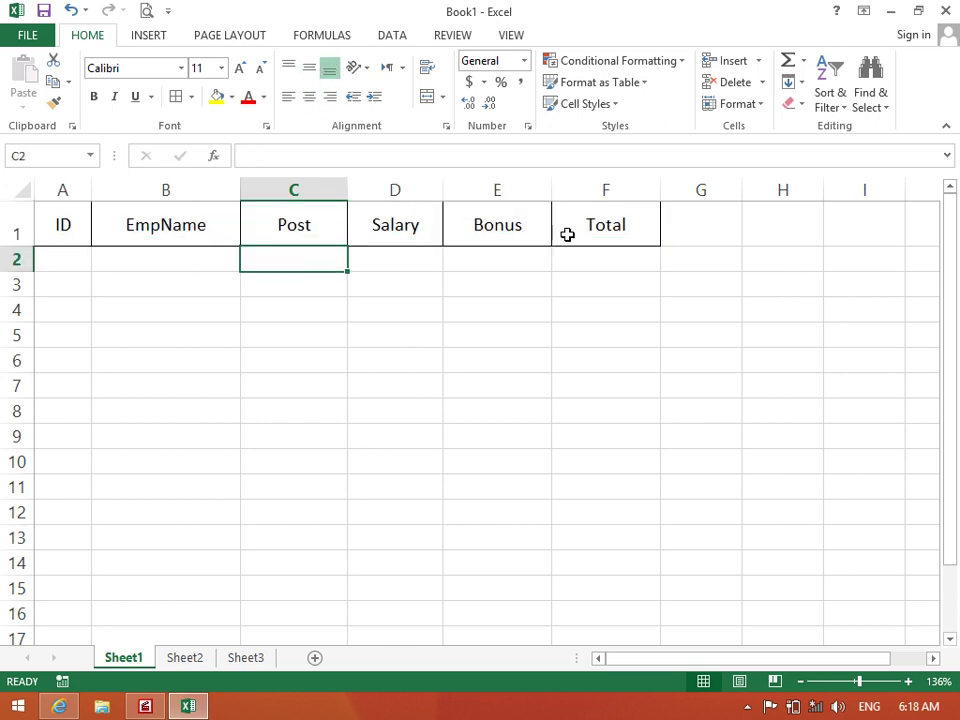
pyautogui.moveTo(590, 225); pyautogui.dragTo(66, 227)
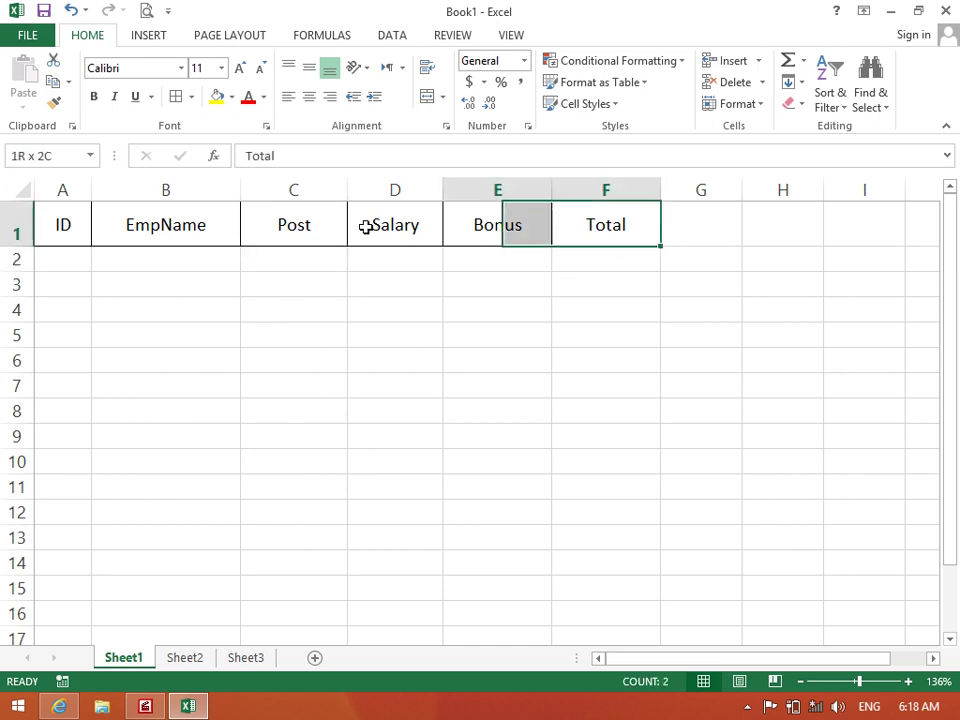
# Bottom-align the headers, angle them counterclockwise and autofit row 1 height
pyautogui.click(330, 68)
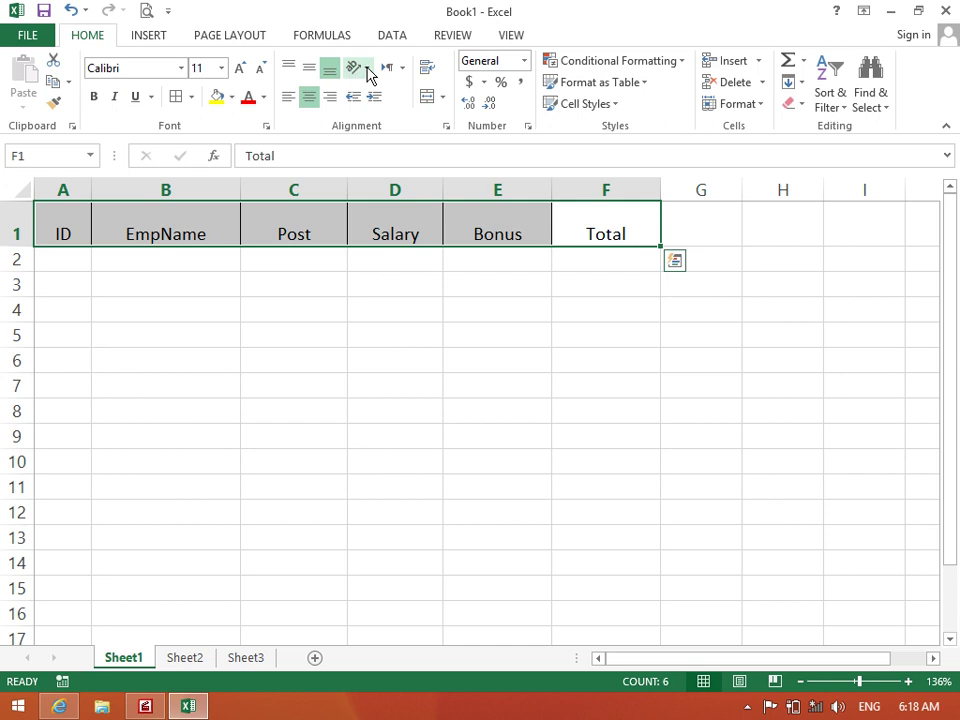
pyautogui.click(366, 70)
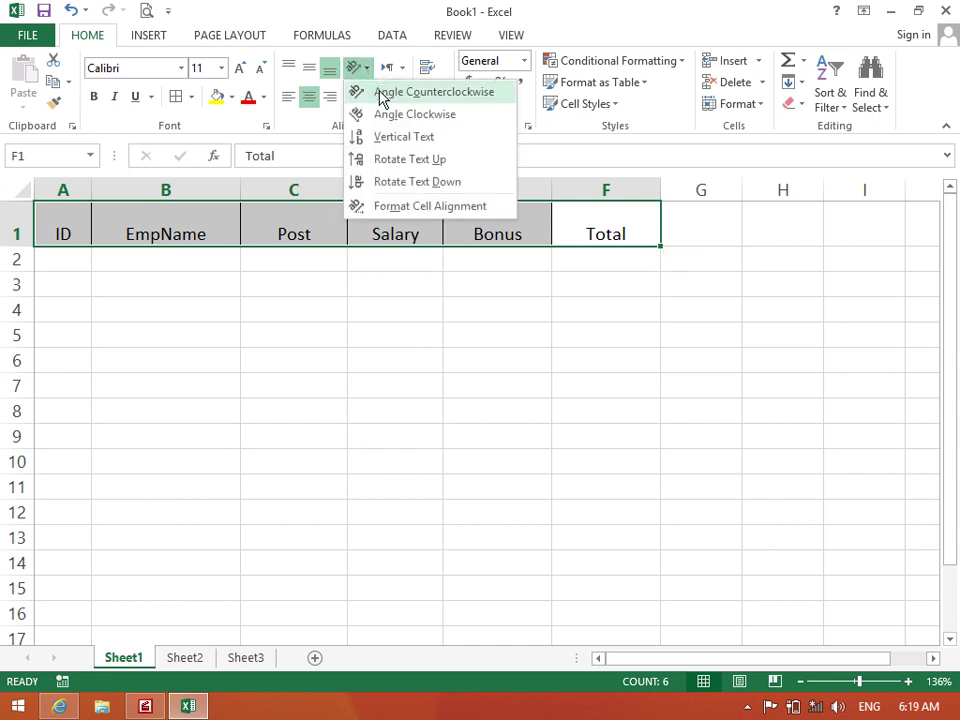
pyautogui.click(381, 97)
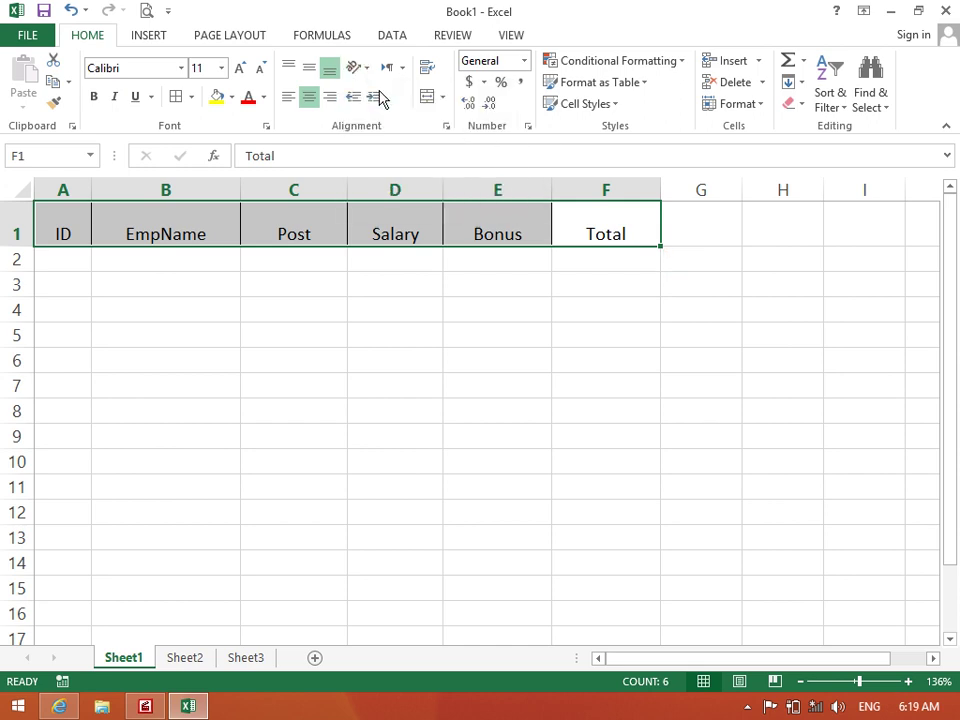
pyautogui.doubleClick(17, 246)
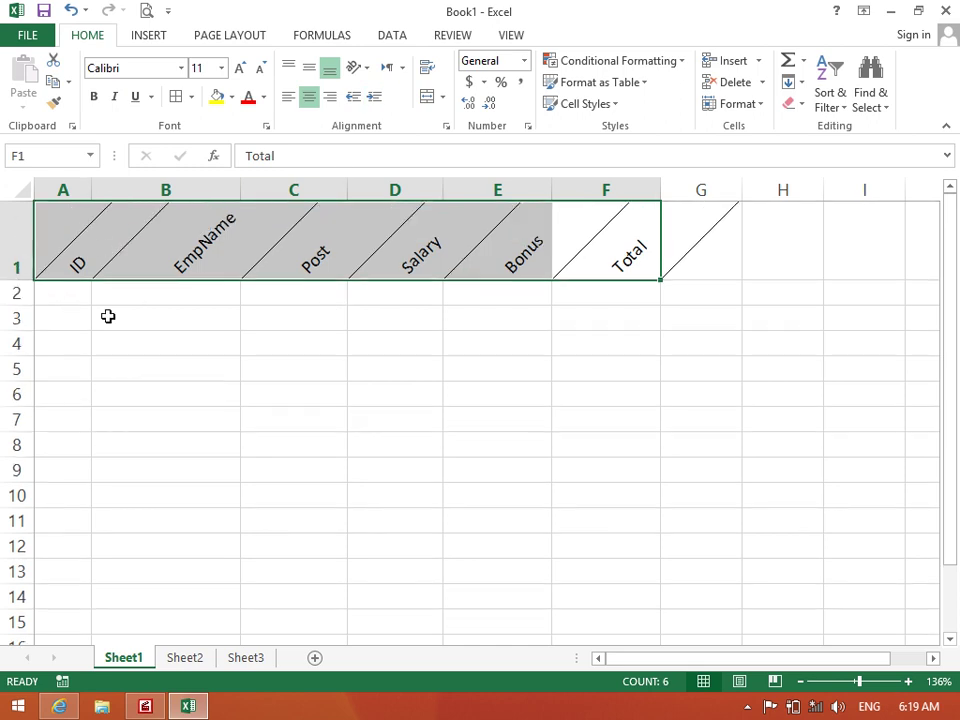
# Try the Angle Clockwise, Vertical Text and Rotate Text Up orientations on the headers
pyautogui.click(362, 67)
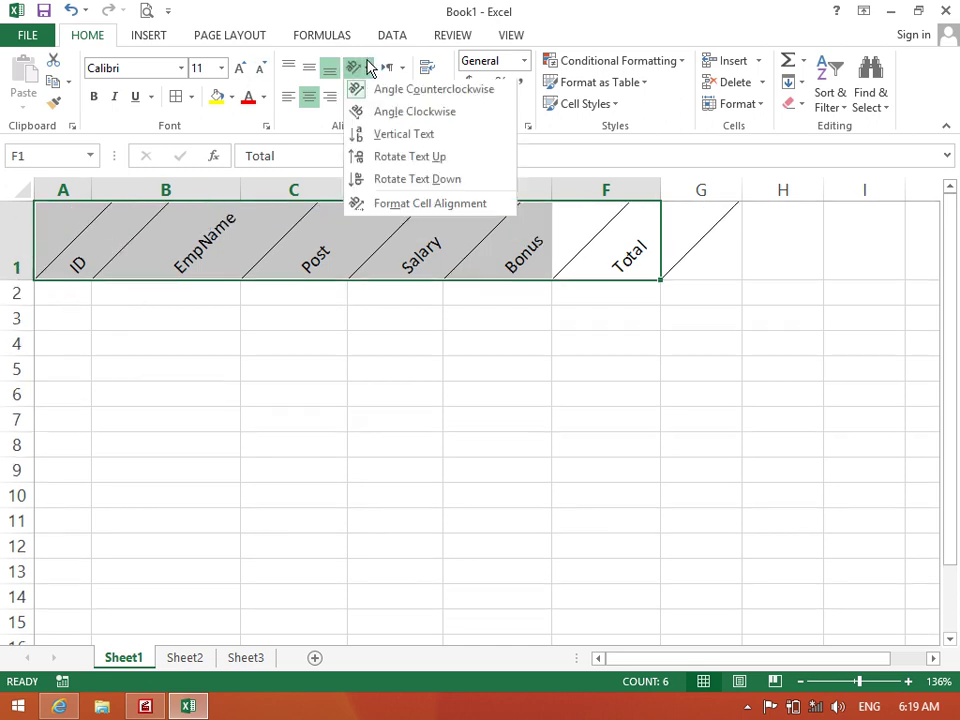
pyautogui.click(378, 113)
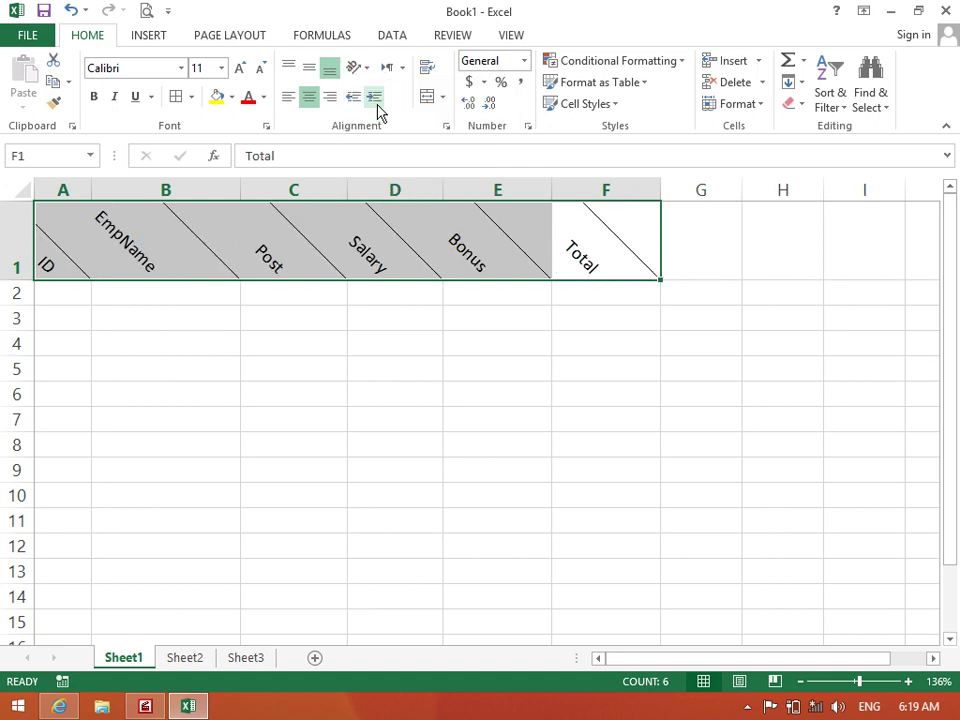
pyautogui.click(358, 68)
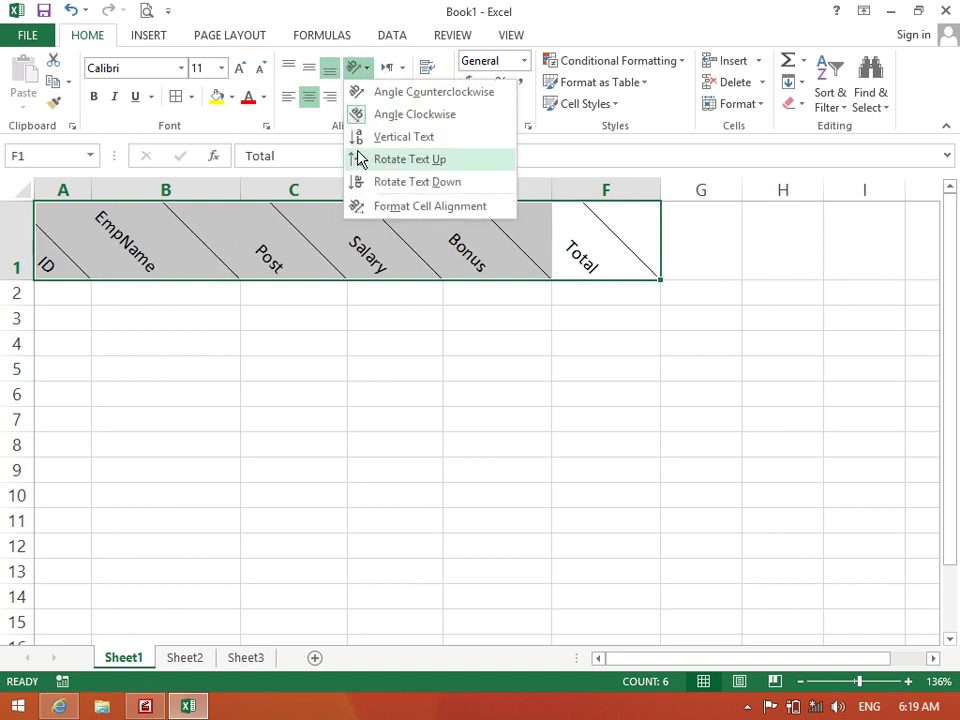
pyautogui.click(362, 137)
pyautogui.click(358, 70)
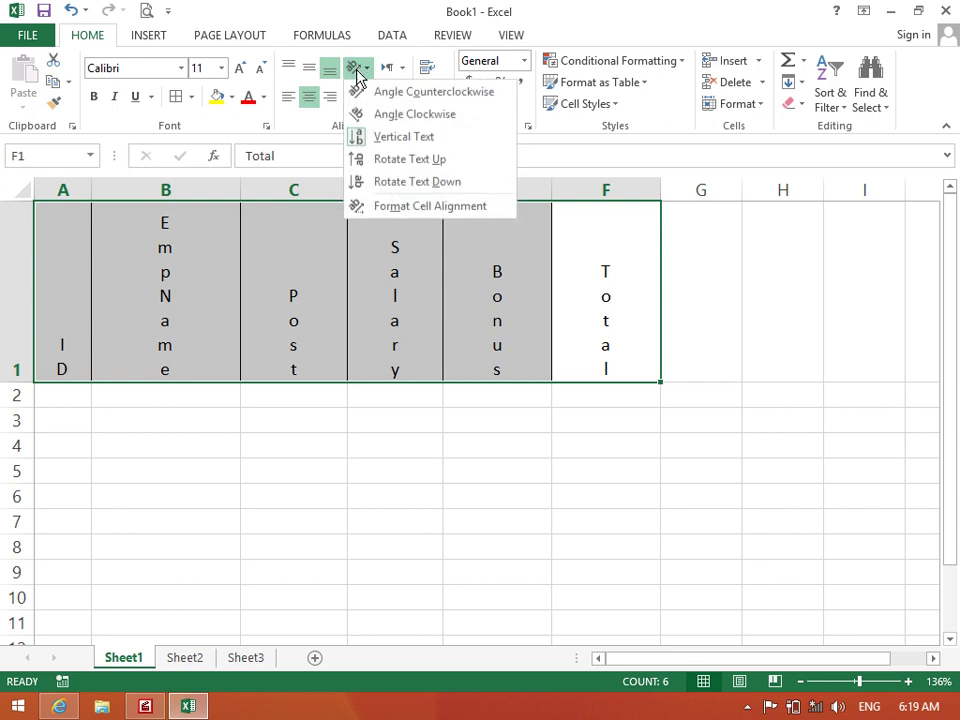
pyautogui.click(372, 158)
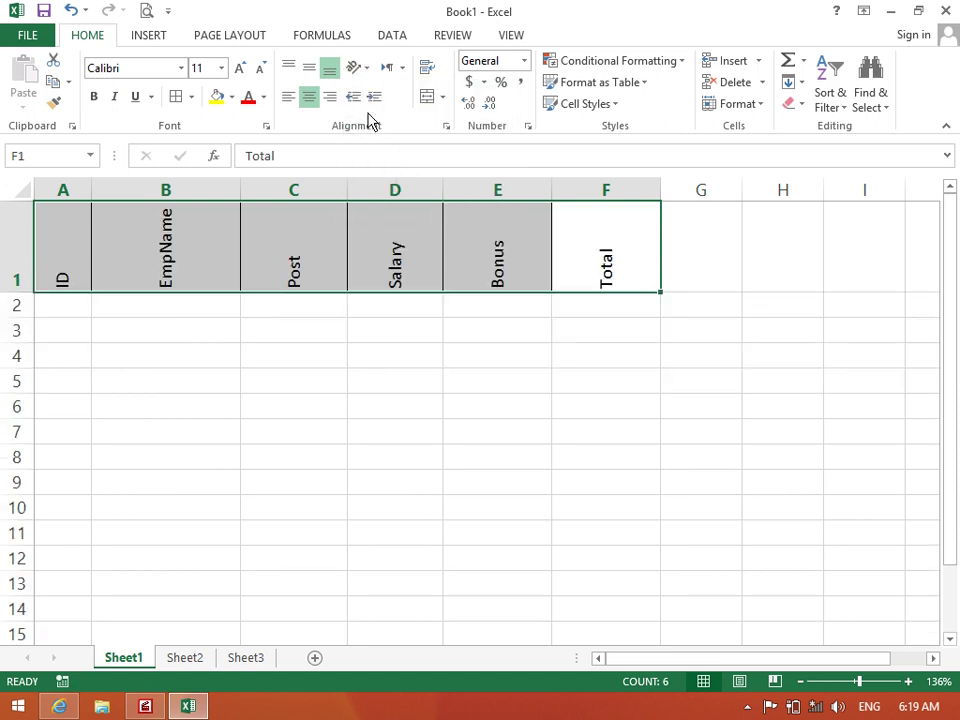
pyautogui.click(358, 68)
pyautogui.click(358, 158)
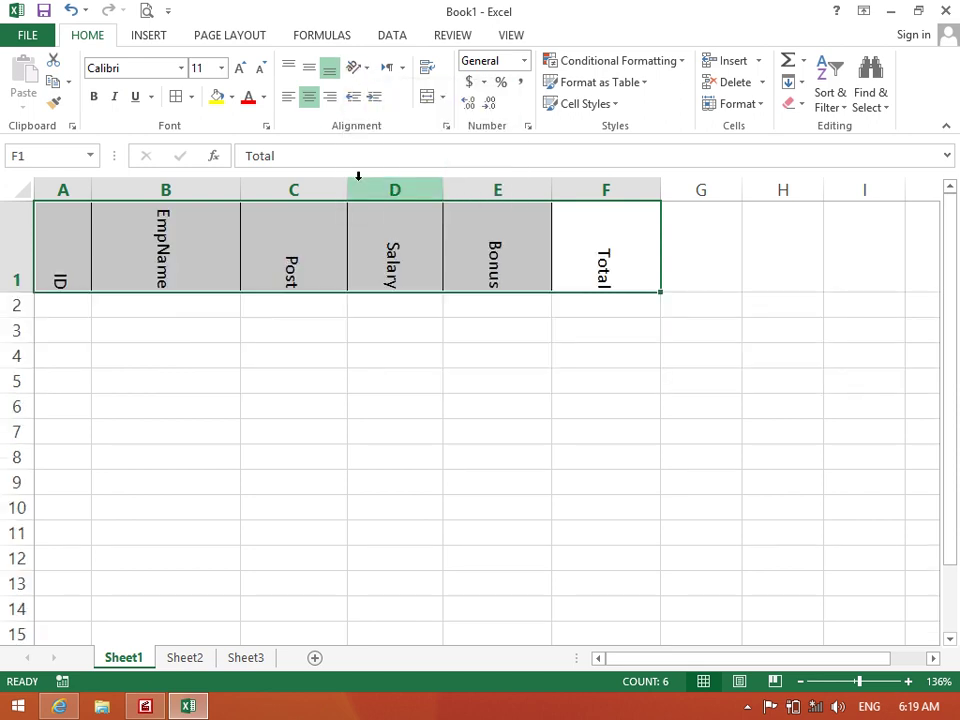
# Reset header orientation to 0 degrees, adjust row 1 height and middle-align the headers
pyautogui.click(367, 80)
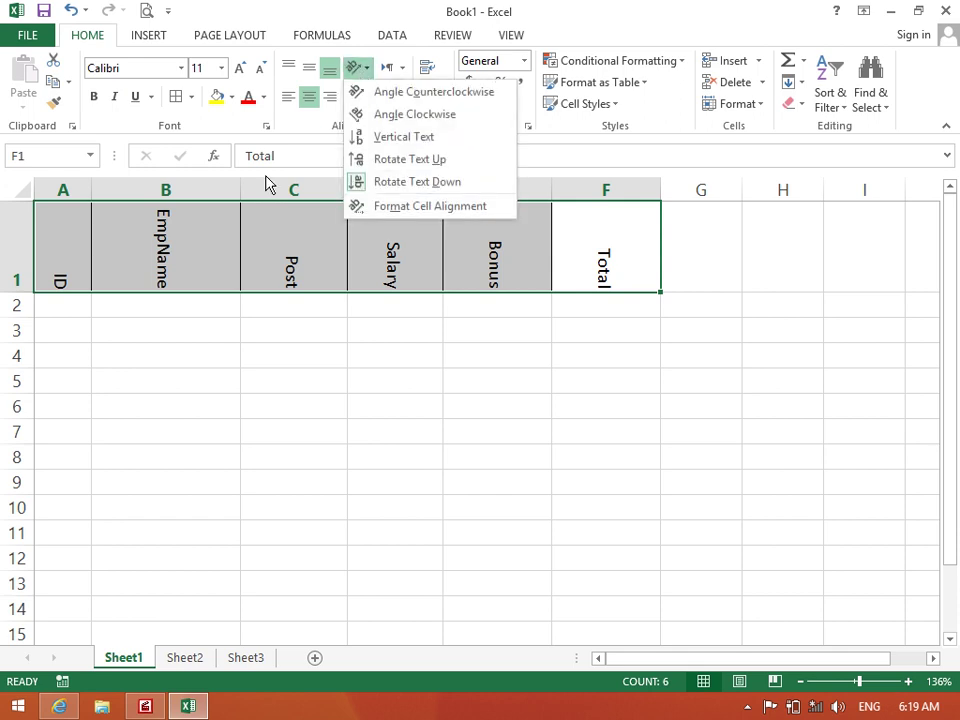
pyautogui.click(363, 205)
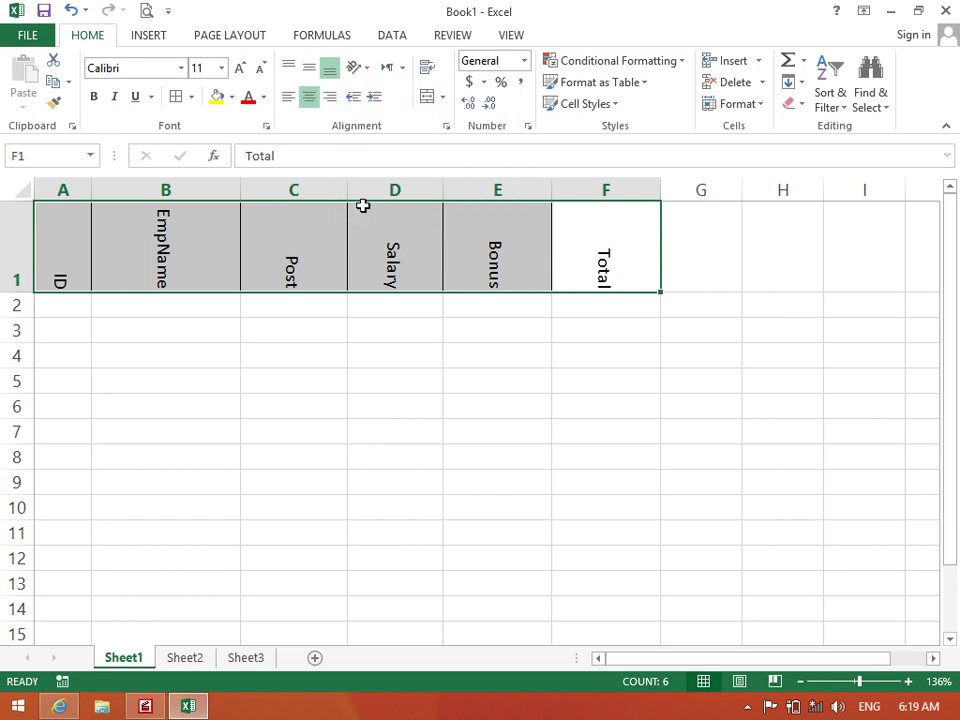
pyautogui.doubleClick(536, 206)
pyautogui.press('BackSpace')
pyautogui.write('0')
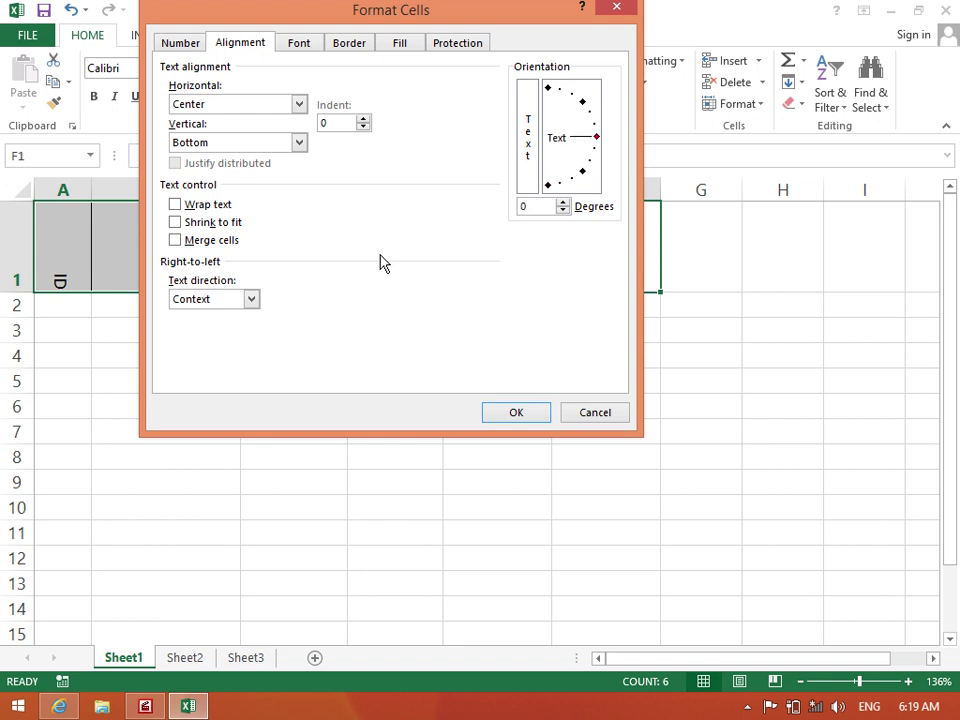
pyautogui.press('Return')
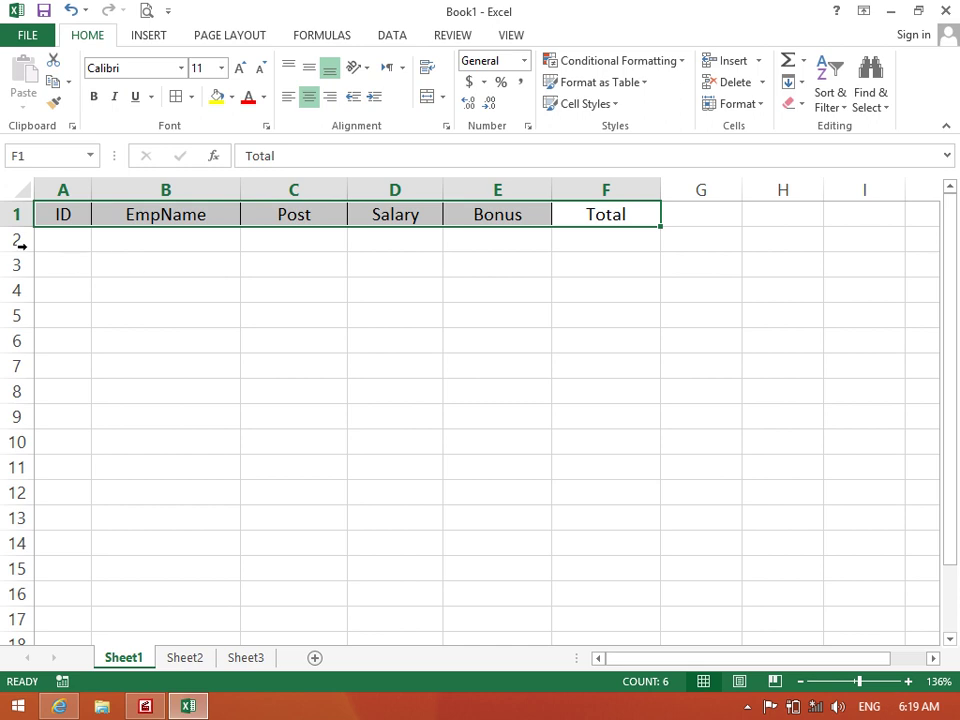
pyautogui.moveTo(22, 227); pyautogui.dragTo(24, 234)
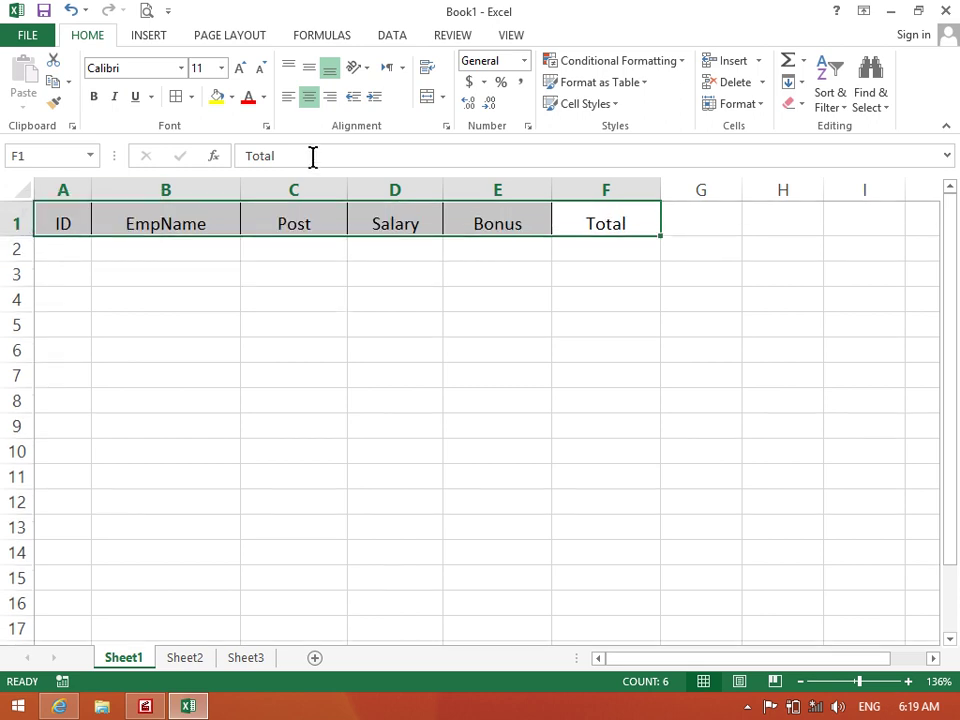
pyautogui.click(309, 67)
pyautogui.click(238, 283)
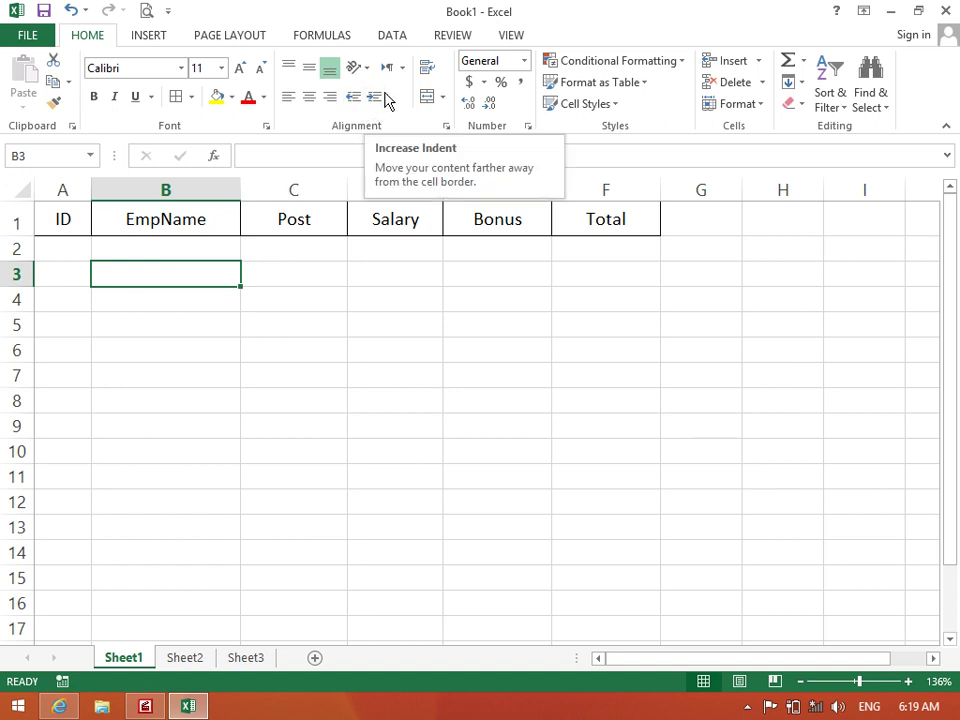
pyautogui.click(291, 420)
pyautogui.click(141, 289)
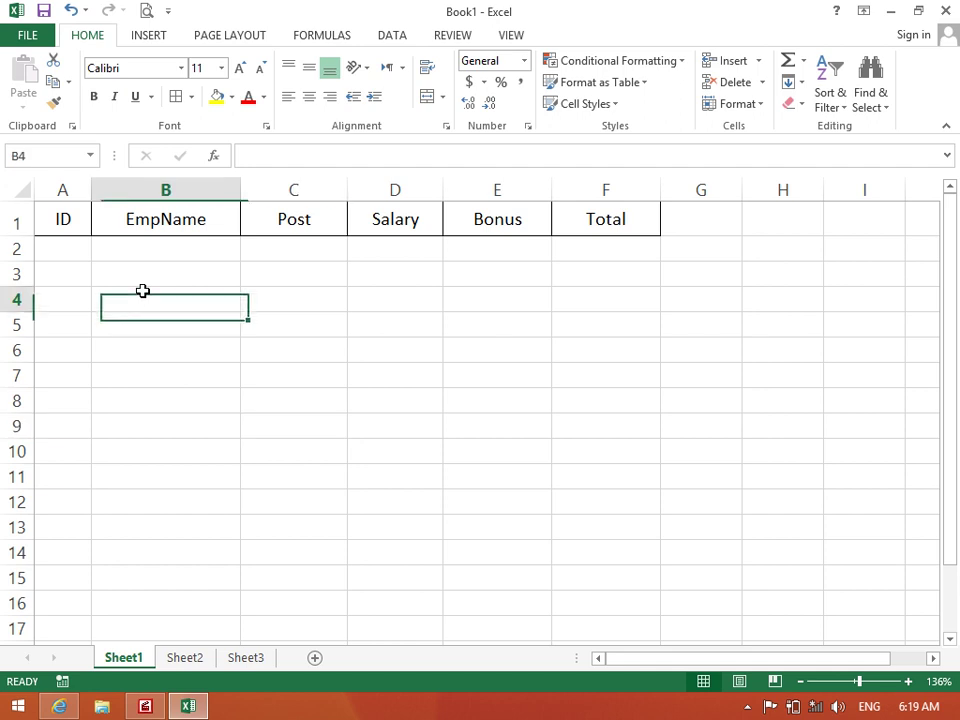
pyautogui.click(68, 246)
pyautogui.click(116, 220)
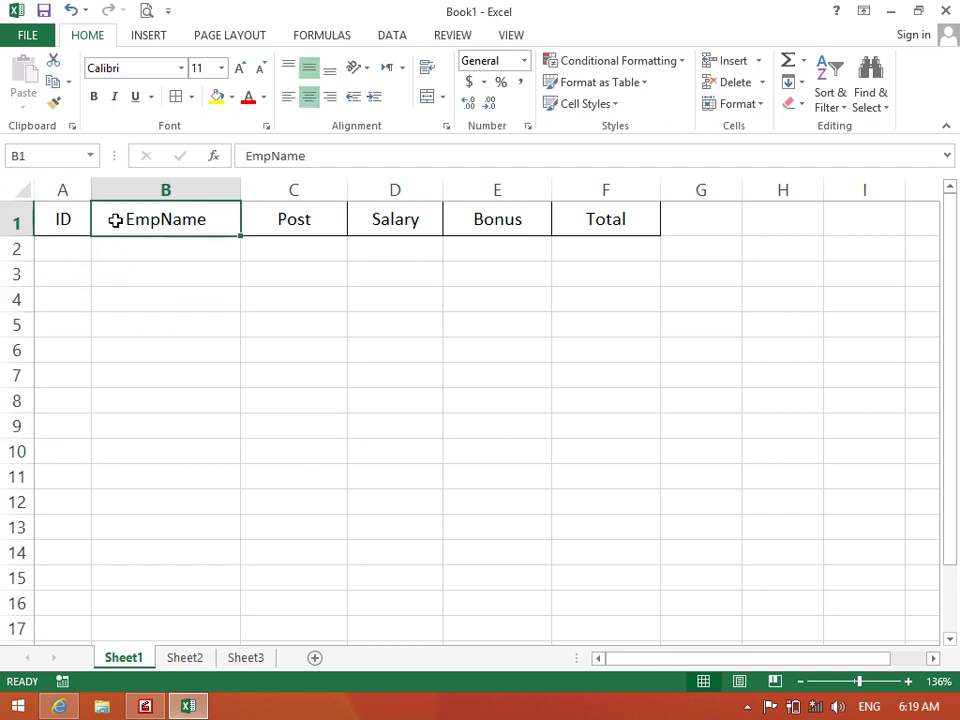
pyautogui.click(288, 97)
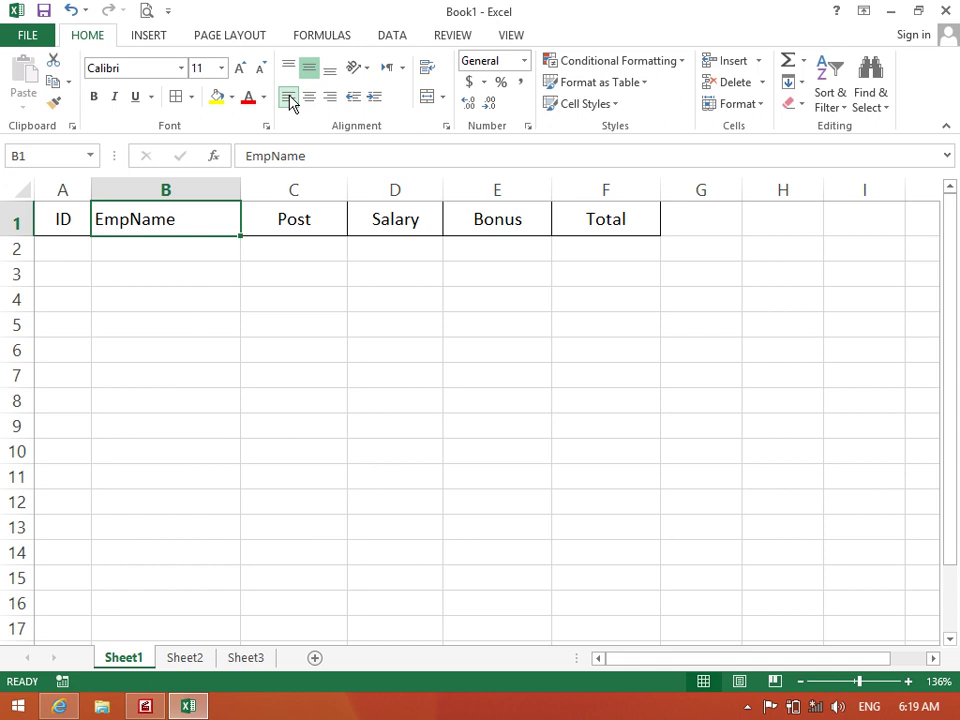
pyautogui.click(378, 99)
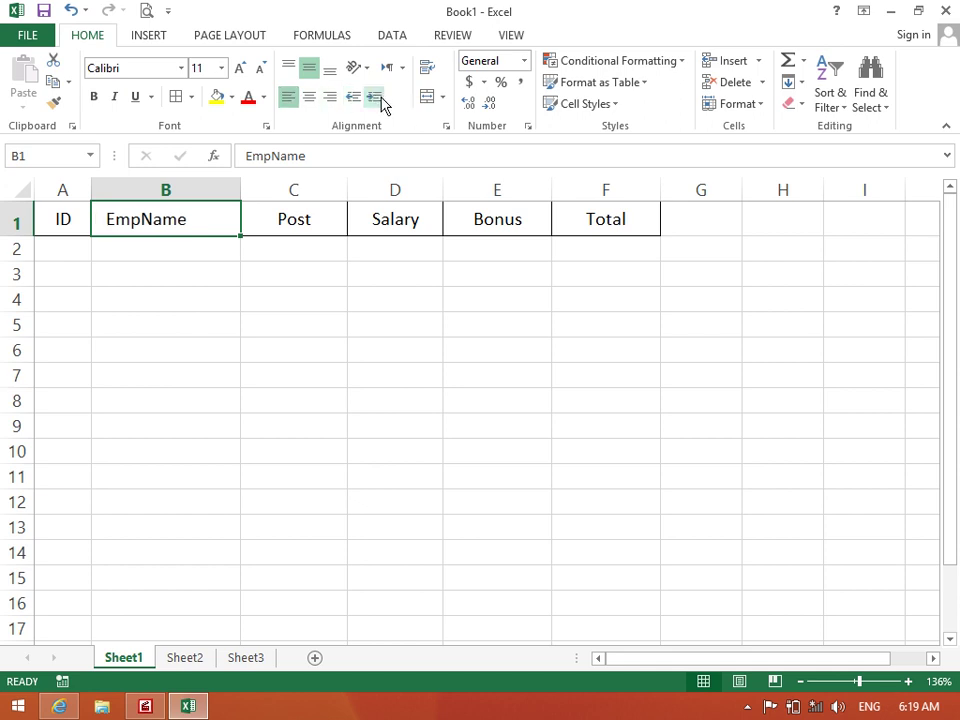
pyautogui.click(376, 99)
pyautogui.click(376, 99)
pyautogui.click(376, 99)
pyautogui.click(376, 99)
pyautogui.click(356, 99)
pyautogui.click(358, 101)
pyautogui.click(358, 101)
pyautogui.click(358, 101)
pyautogui.click(314, 99)
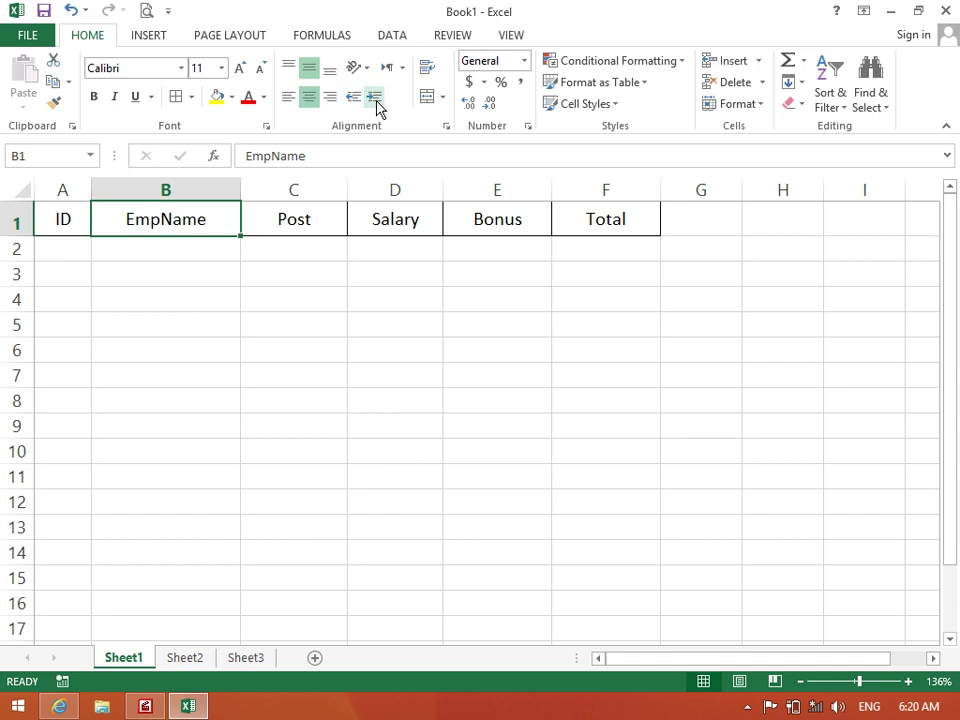
pyautogui.click(204, 349)
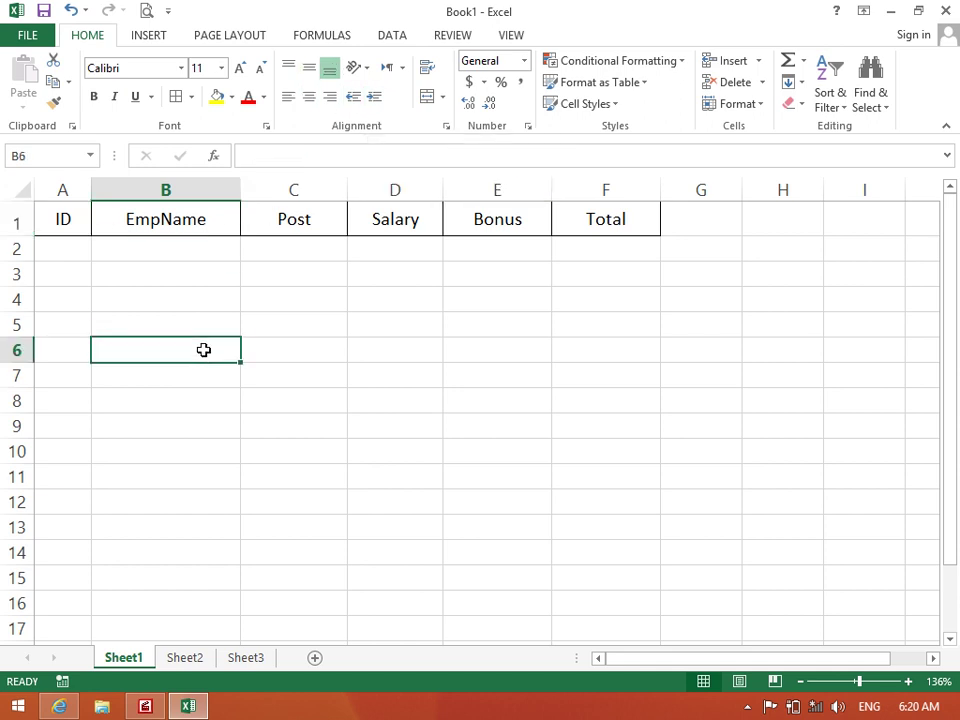
# Test typing English and Pashto characters in B6, then clear the cell
pyautogui.click(402, 68)
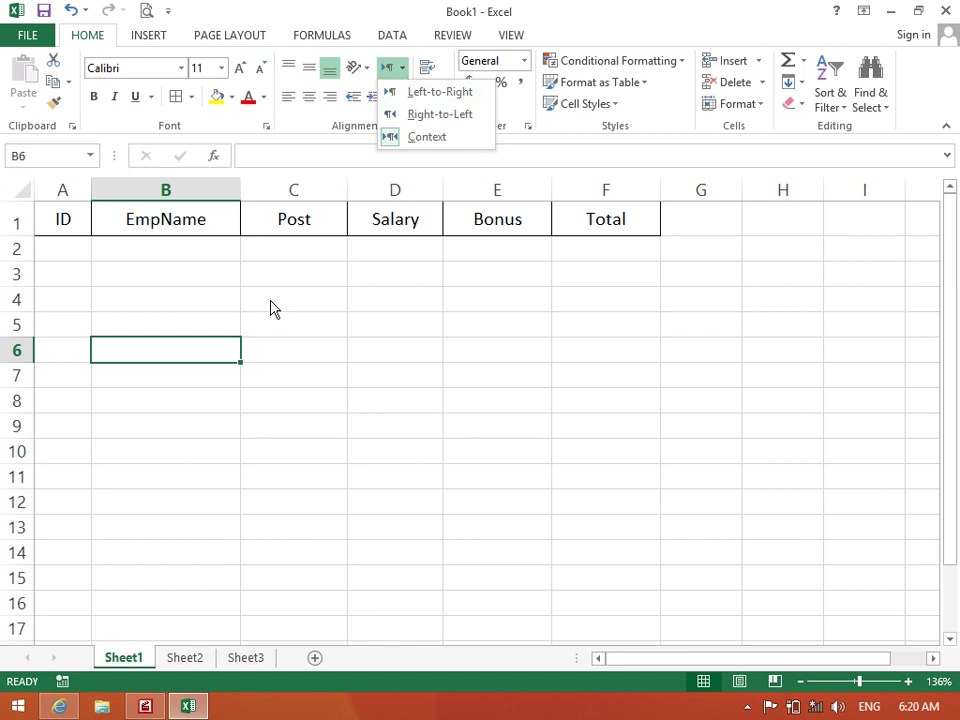
pyautogui.click(186, 353)
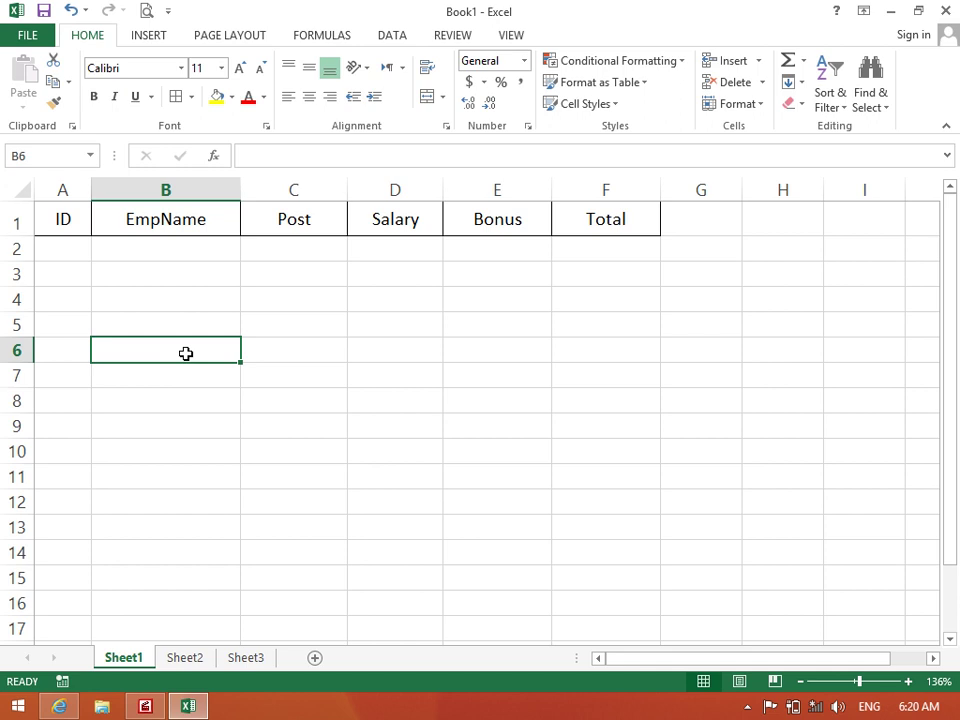
pyautogui.write('asdas')
pyautogui.press('BackSpace')
pyautogui.press('BackSpace')
pyautogui.press('BackSpace')
pyautogui.press('BackSpace')
pyautogui.press('BackSpace')
pyautogui.hotkey('alt', 'shift')
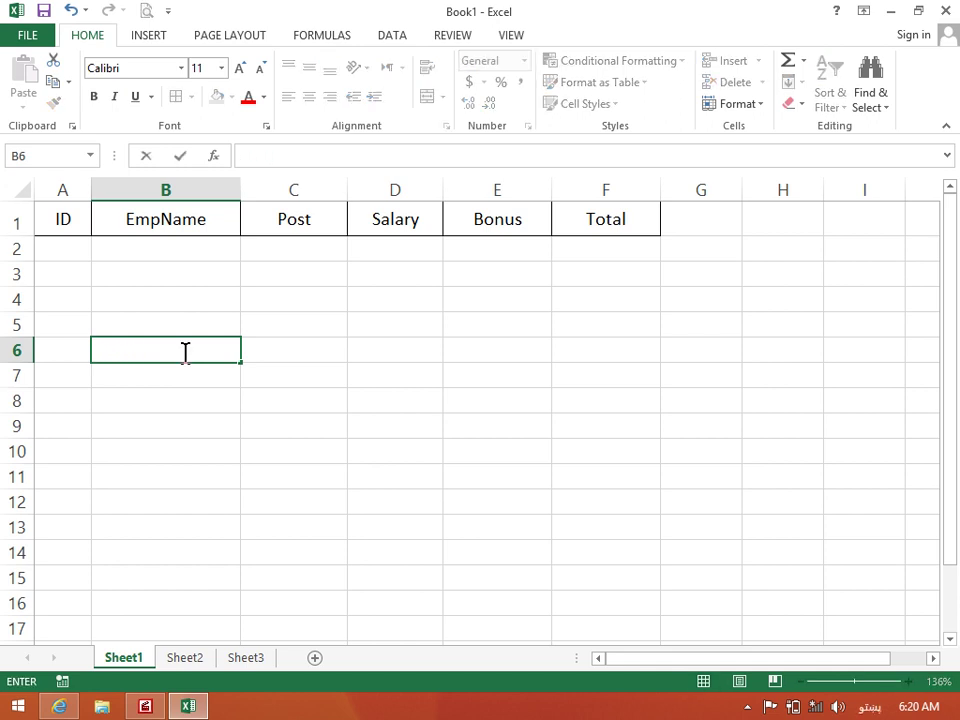
pyautogui.write('یشسیشس')
pyautogui.press('BackSpace')
pyautogui.press('BackSpace')
pyautogui.press('BackSpace')
pyautogui.press('BackSpace')
pyautogui.press('BackSpace')
pyautogui.press('Return')
pyautogui.click(186, 353)
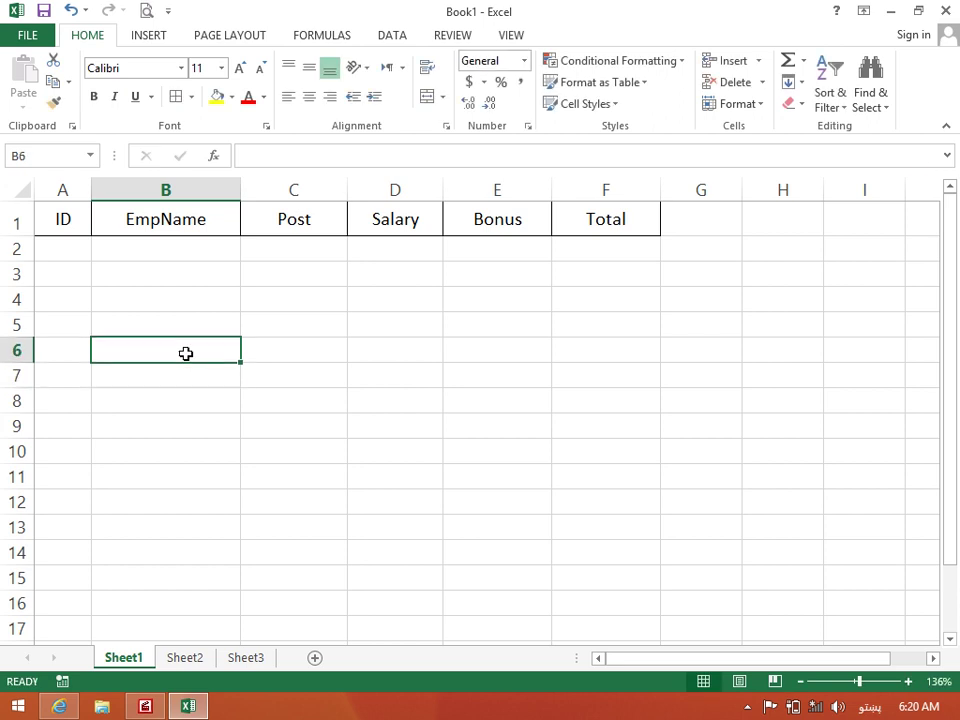
# Try Left-to-Right and Right-to-Left text direction, then set it to Context
pyautogui.click(402, 70)
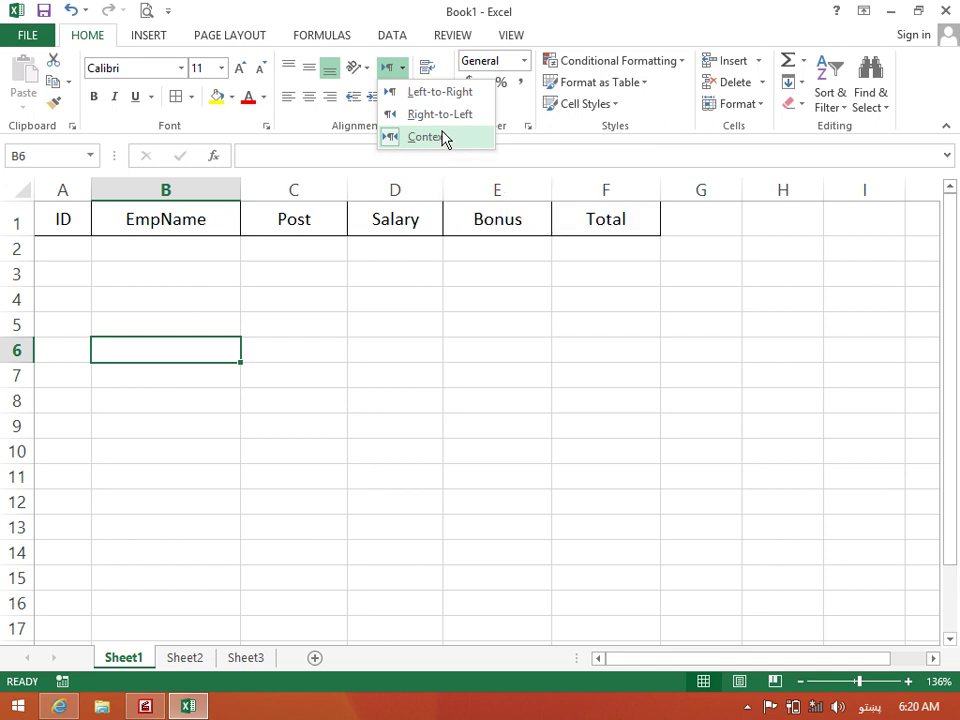
pyautogui.click(434, 96)
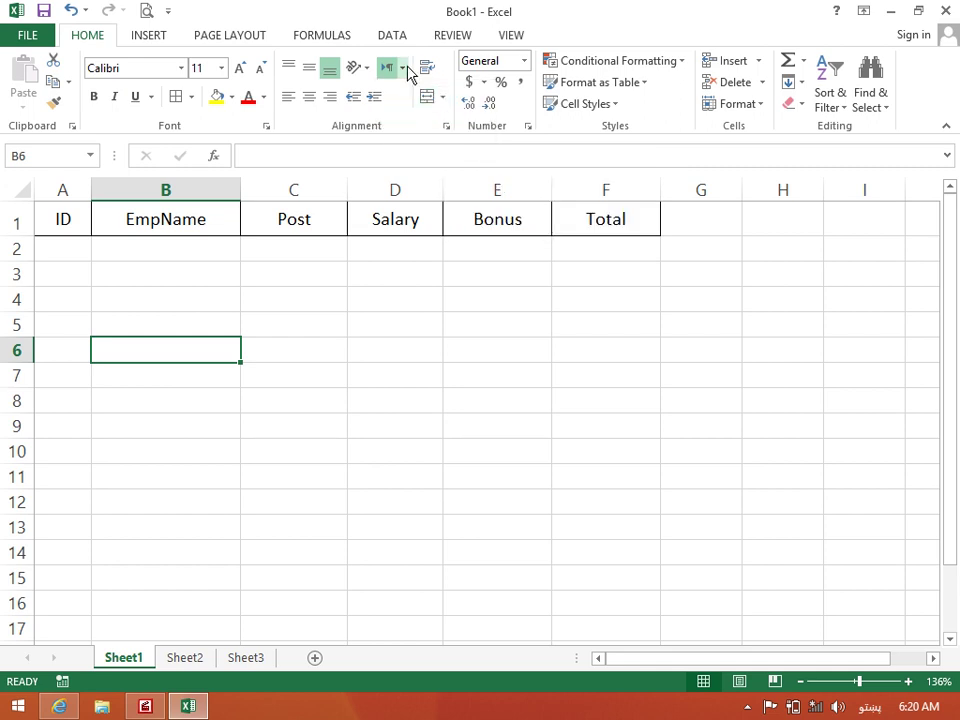
pyautogui.click(401, 68)
pyautogui.click(445, 114)
pyautogui.click(402, 68)
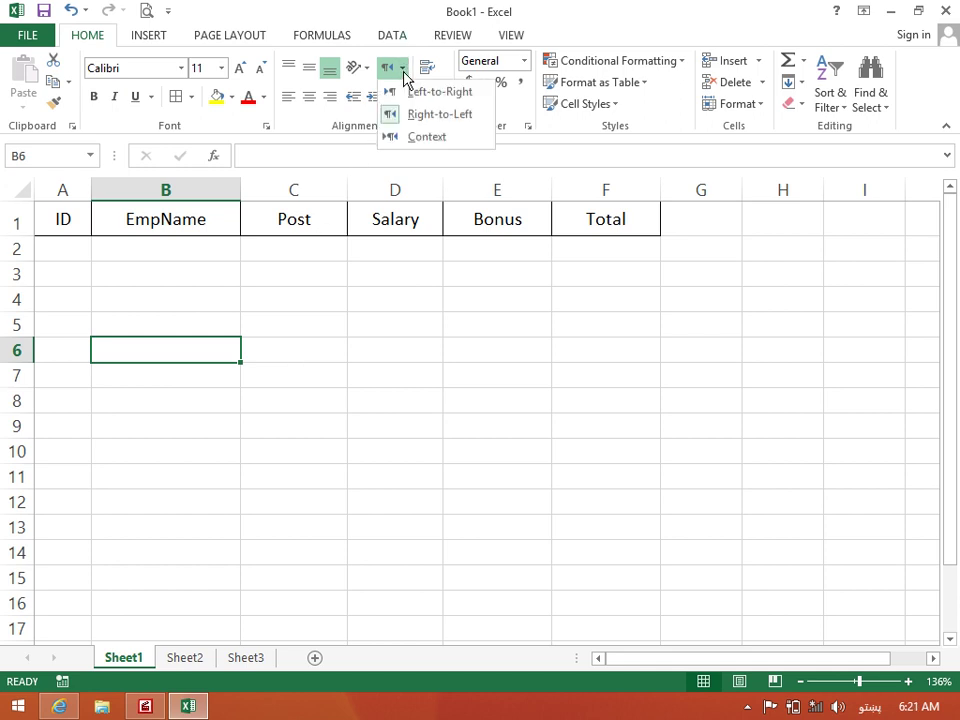
pyautogui.click(414, 138)
pyautogui.click(219, 290)
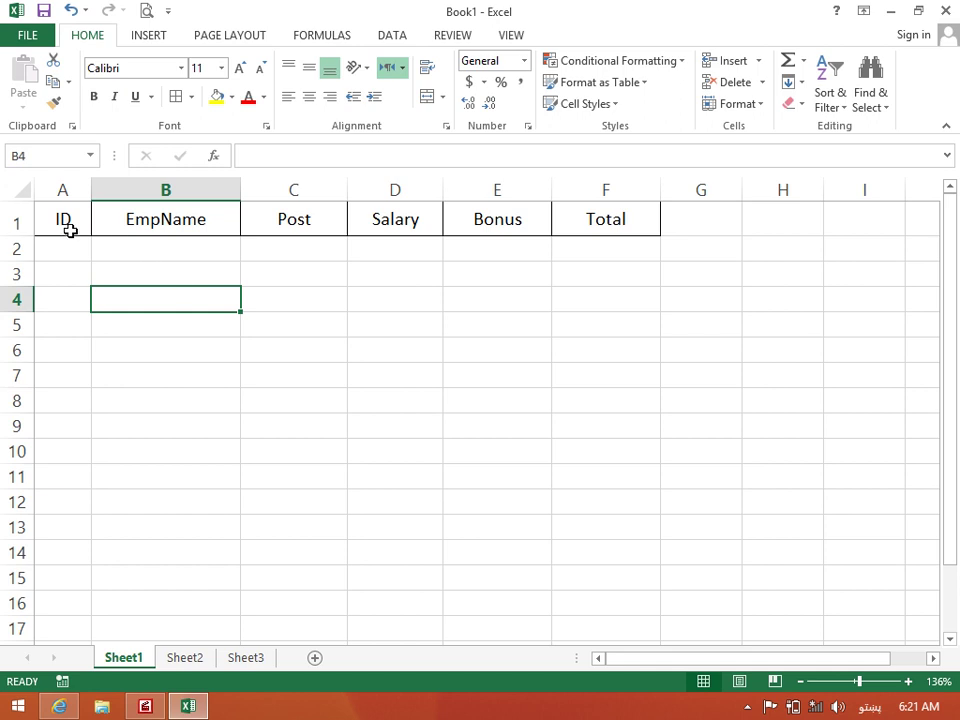
pyautogui.moveTo(75, 226); pyautogui.dragTo(591, 213)
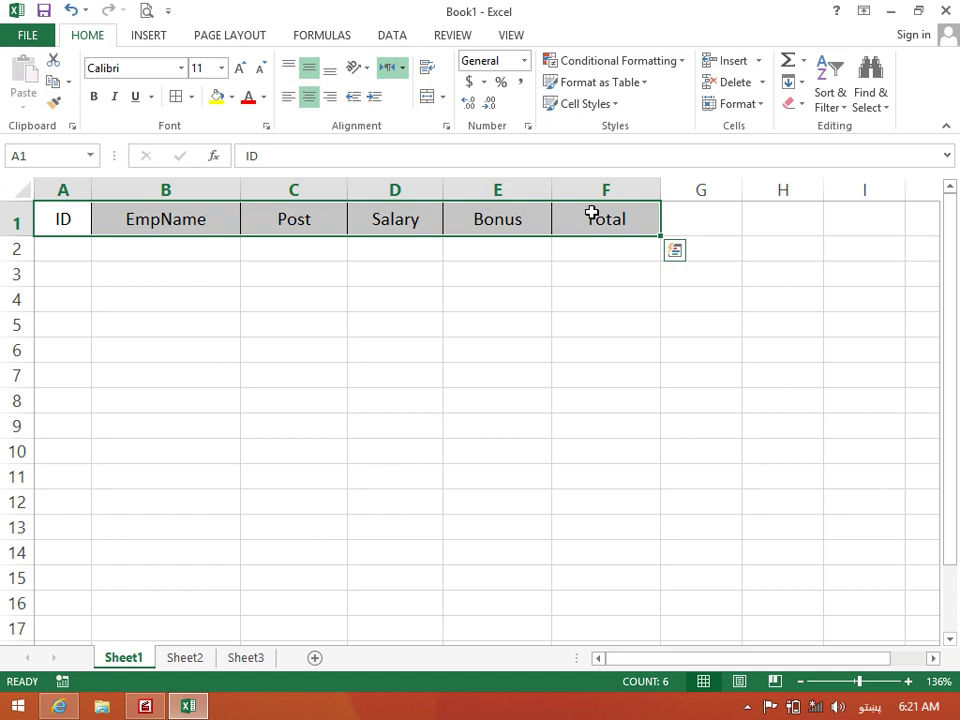
# Enter ID 1 in A2 and centre the cells A2:C2
pyautogui.click(432, 283)
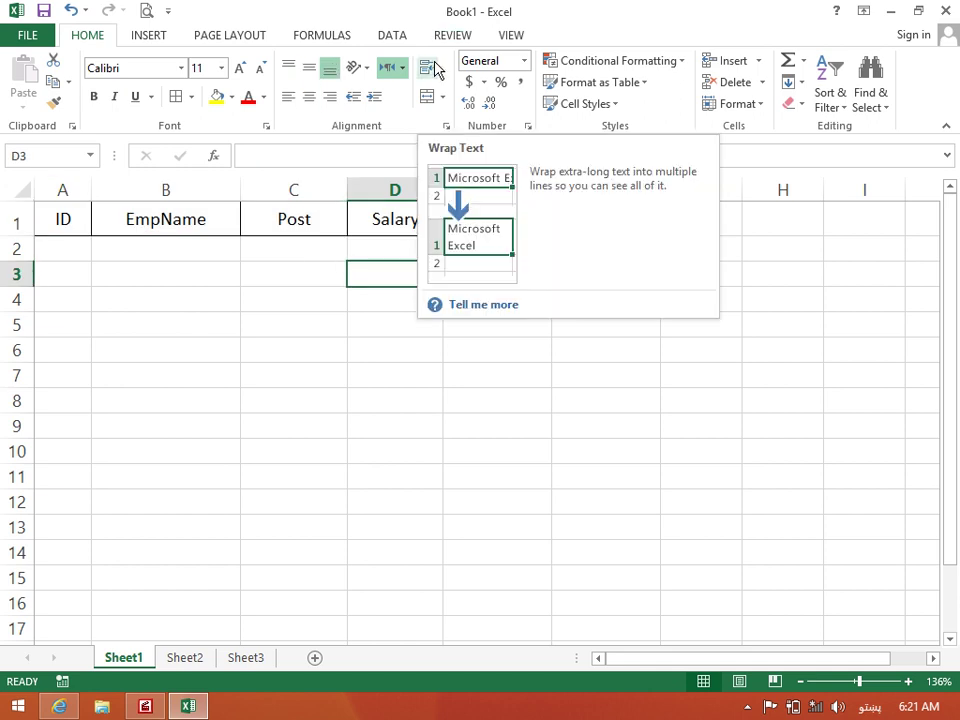
pyautogui.click(150, 272)
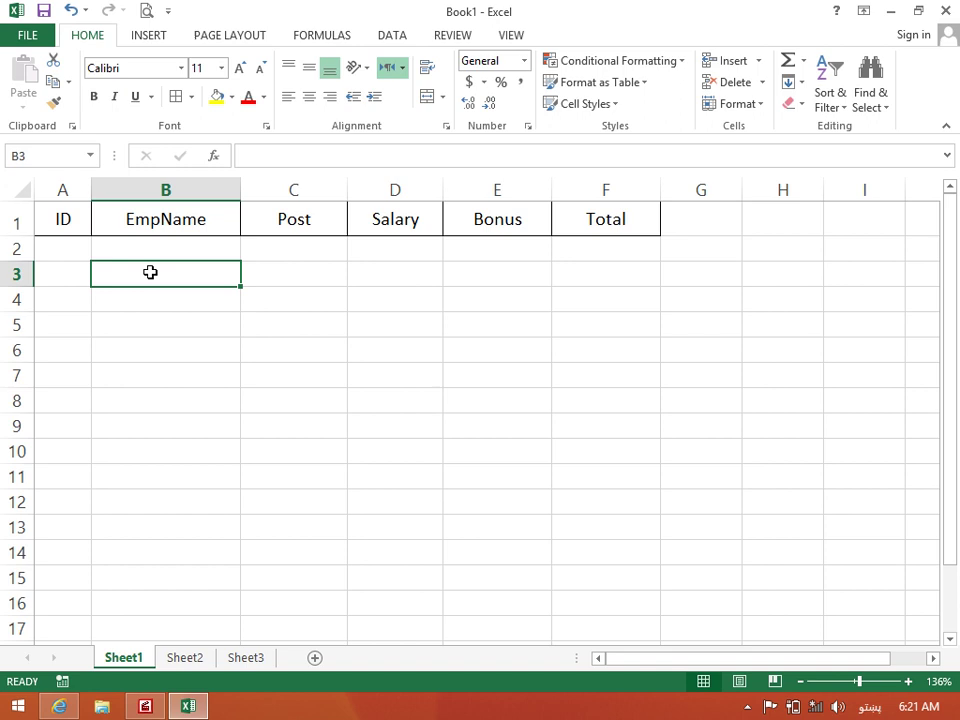
pyautogui.click(77, 251)
pyautogui.write('1')
pyautogui.press('Tab')
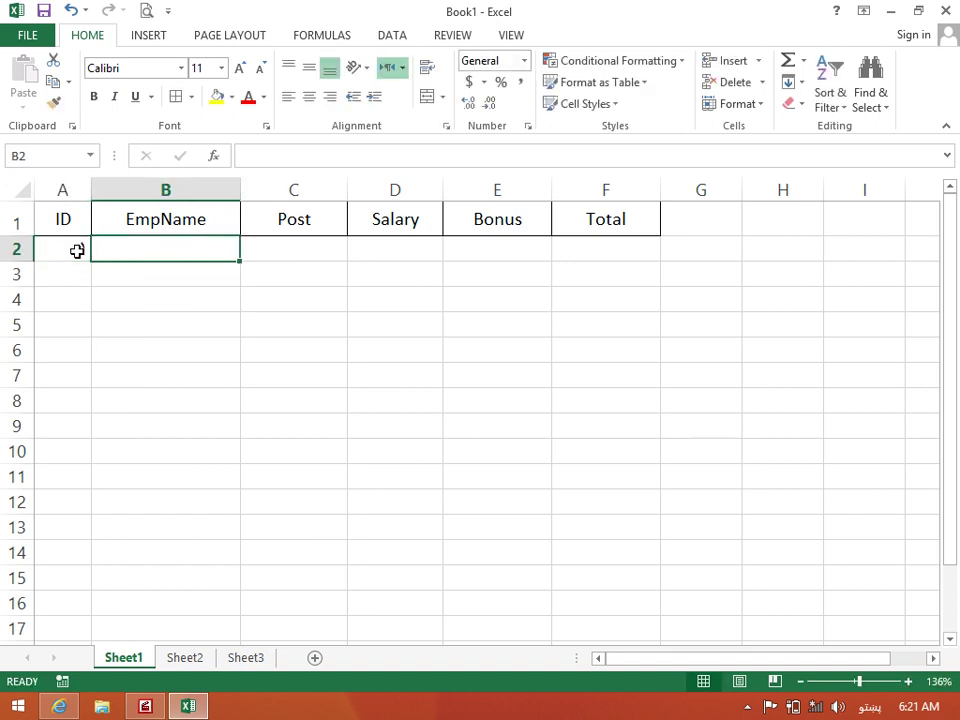
pyautogui.click(77, 251)
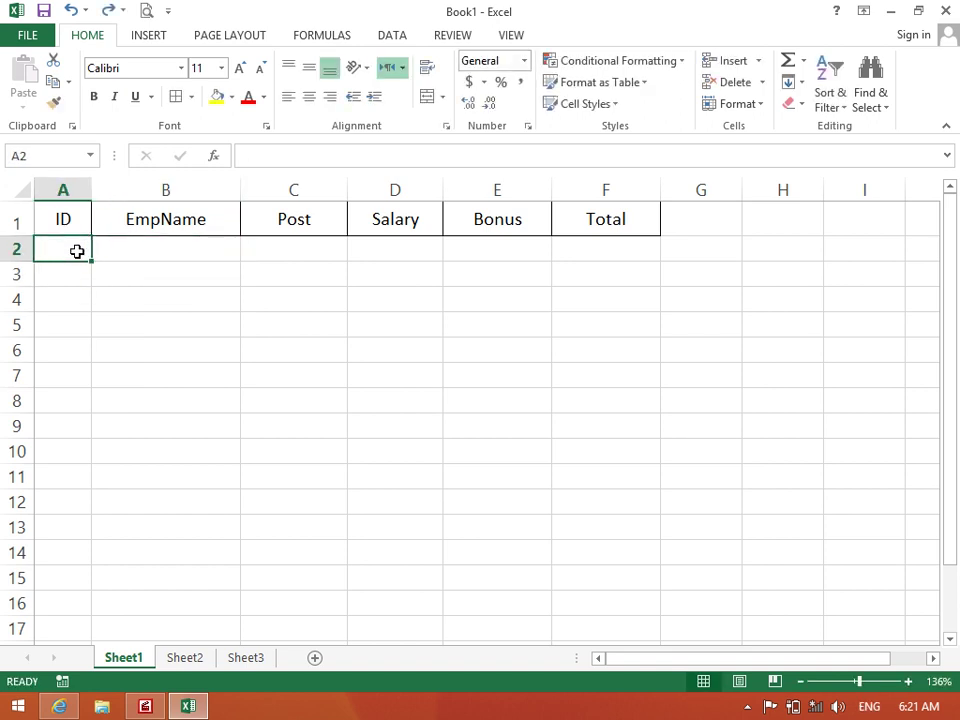
pyautogui.write('1')
pyautogui.press('Tab')
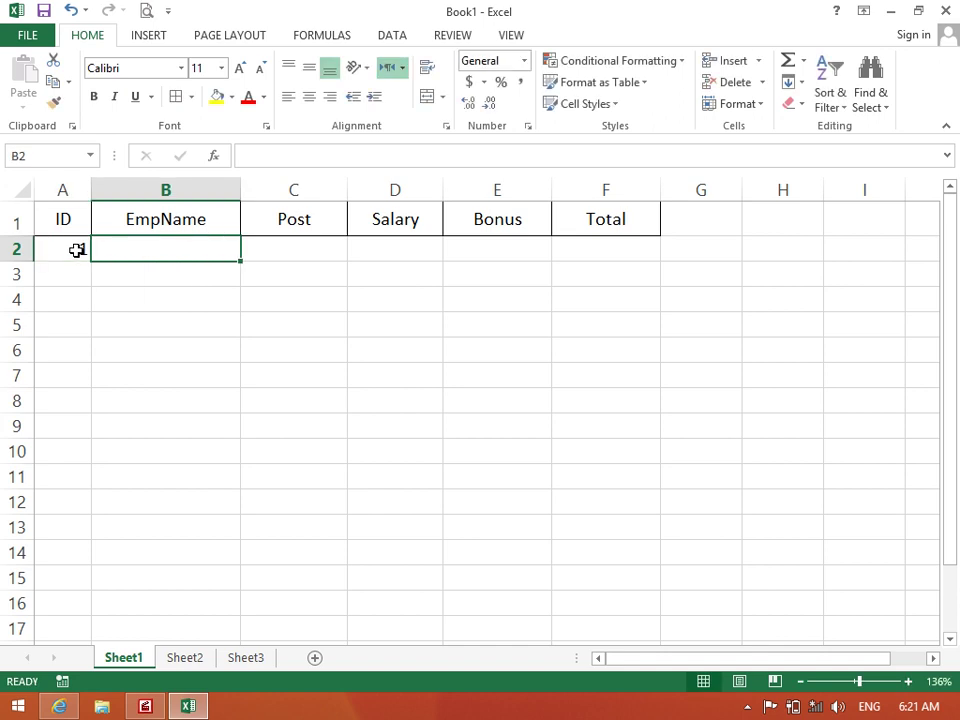
pyautogui.moveTo(77, 251); pyautogui.dragTo(297, 240)
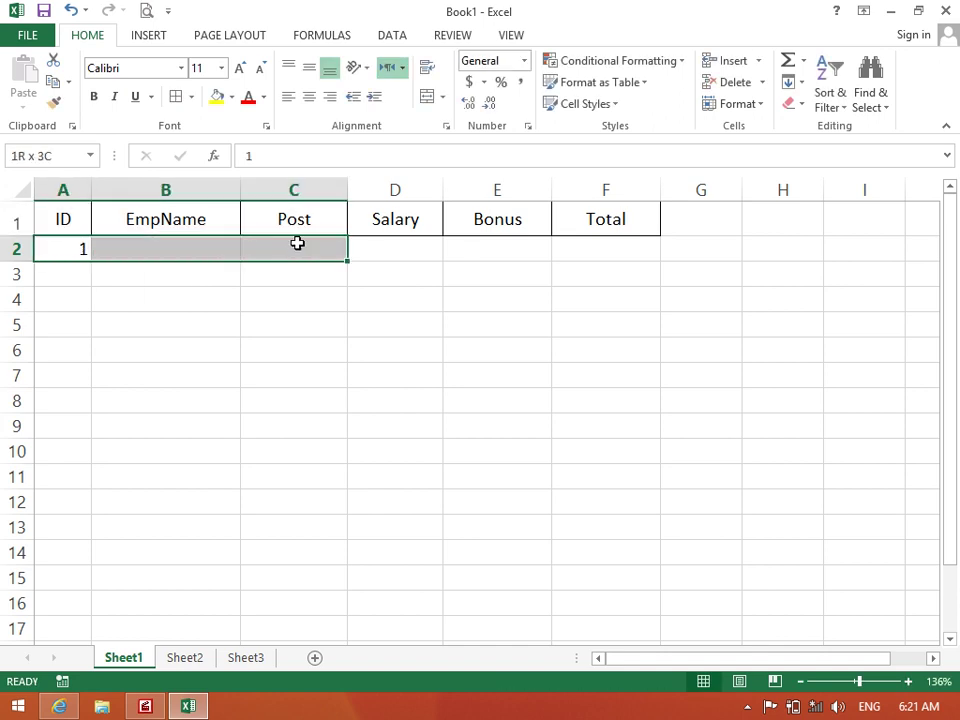
pyautogui.click(309, 97)
# Type the employee's full name into B2
pyautogui.click(193, 251)
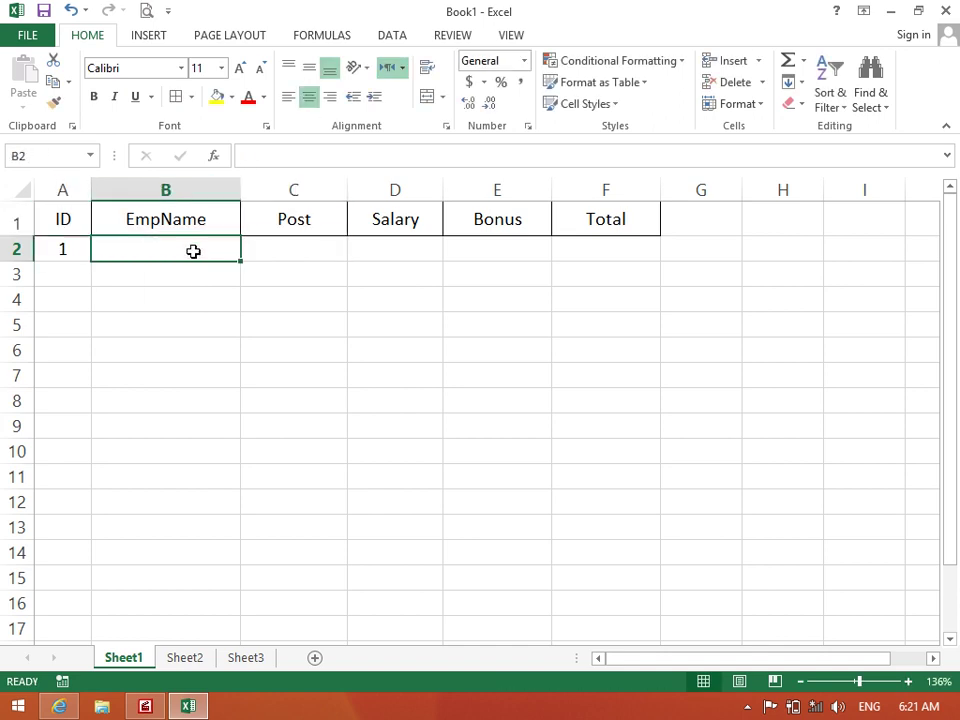
pyautogui.press('Return')
pyautogui.write('\\')
pyautogui.press('BackSpace')
pyautogui.press('Return')
# Turn on Wrap Text for the name in B2, then turn it off again
pyautogui.click(193, 251)
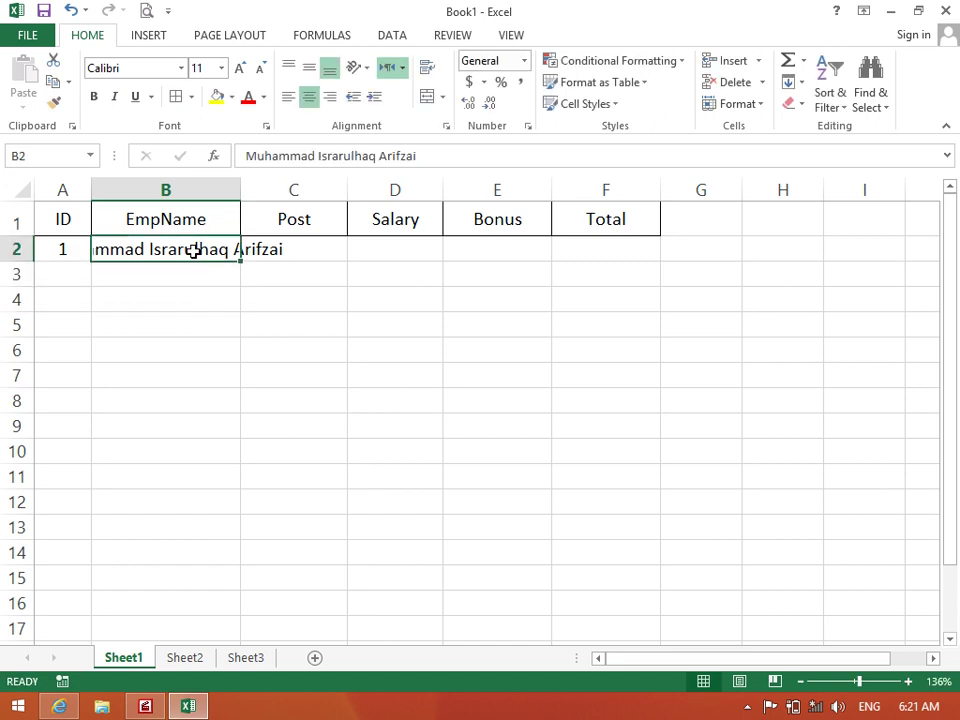
pyautogui.click(424, 78)
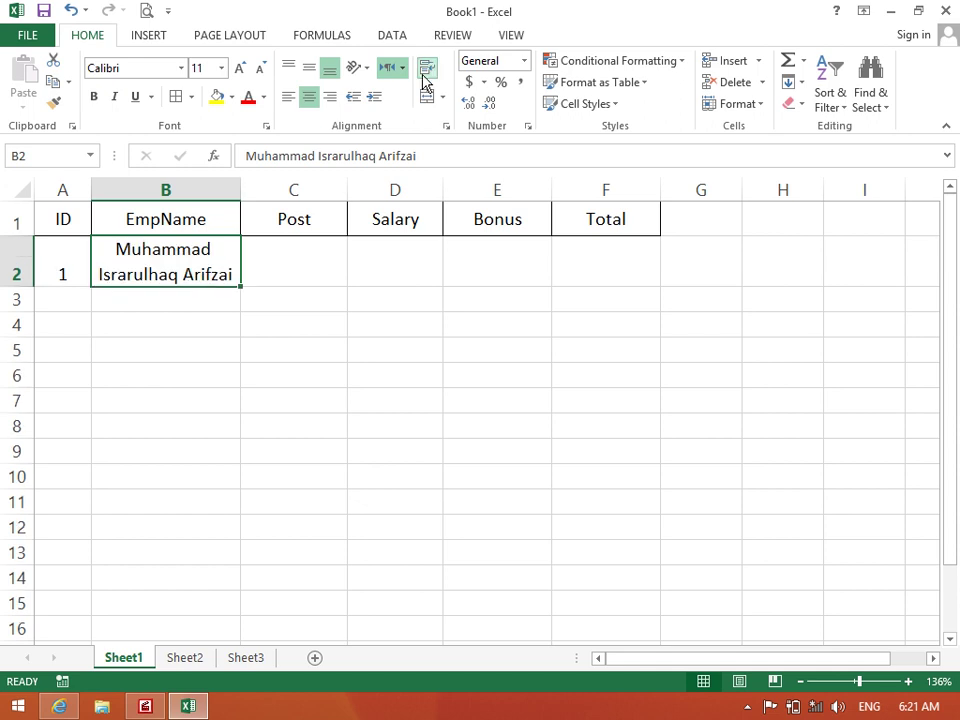
pyautogui.click(167, 366)
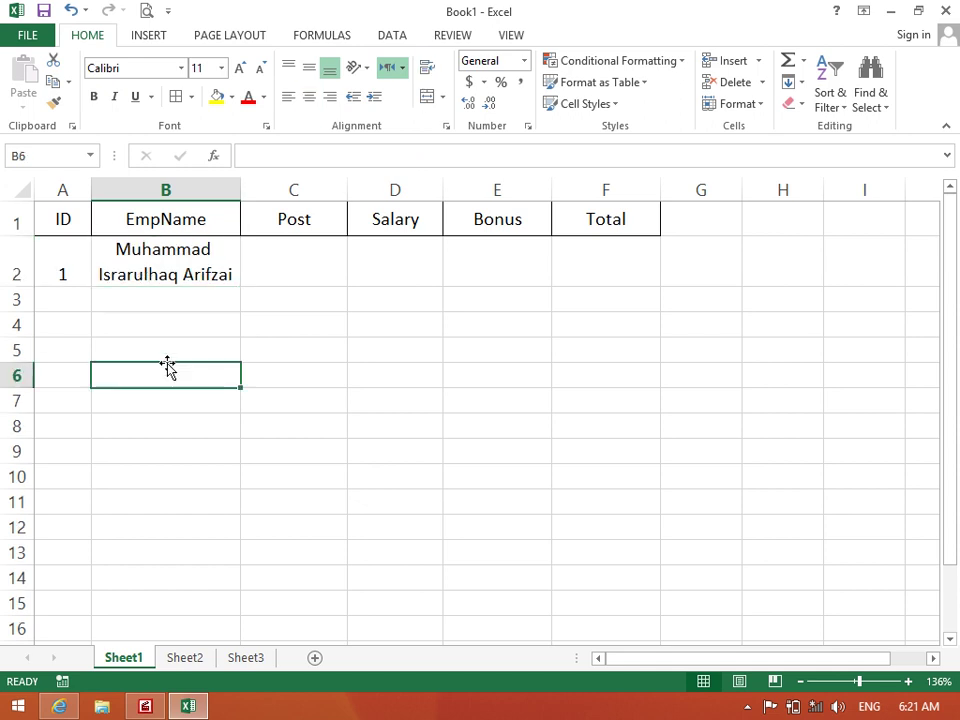
pyautogui.click(170, 283)
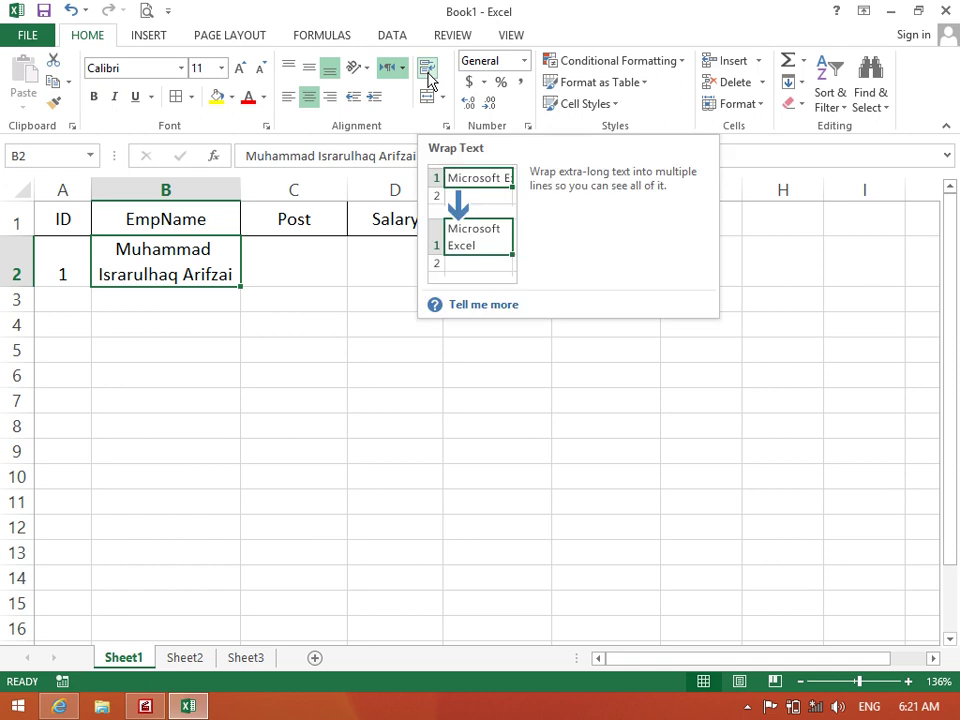
pyautogui.click(148, 306)
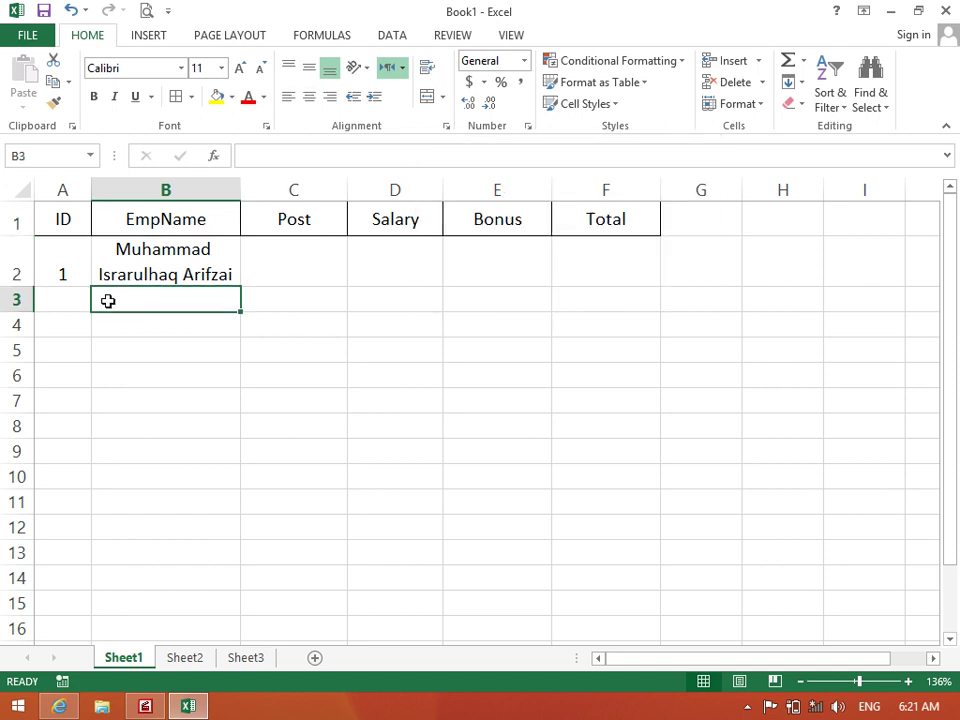
pyautogui.moveTo(62, 262); pyautogui.dragTo(564, 252)
pyautogui.click(201, 270)
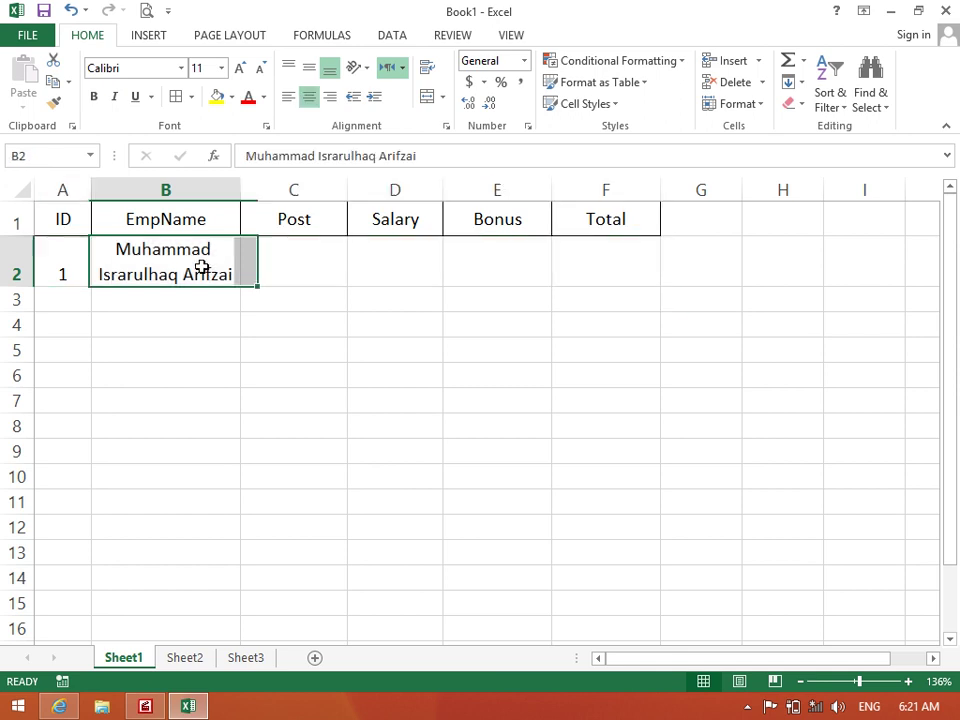
pyautogui.click(427, 72)
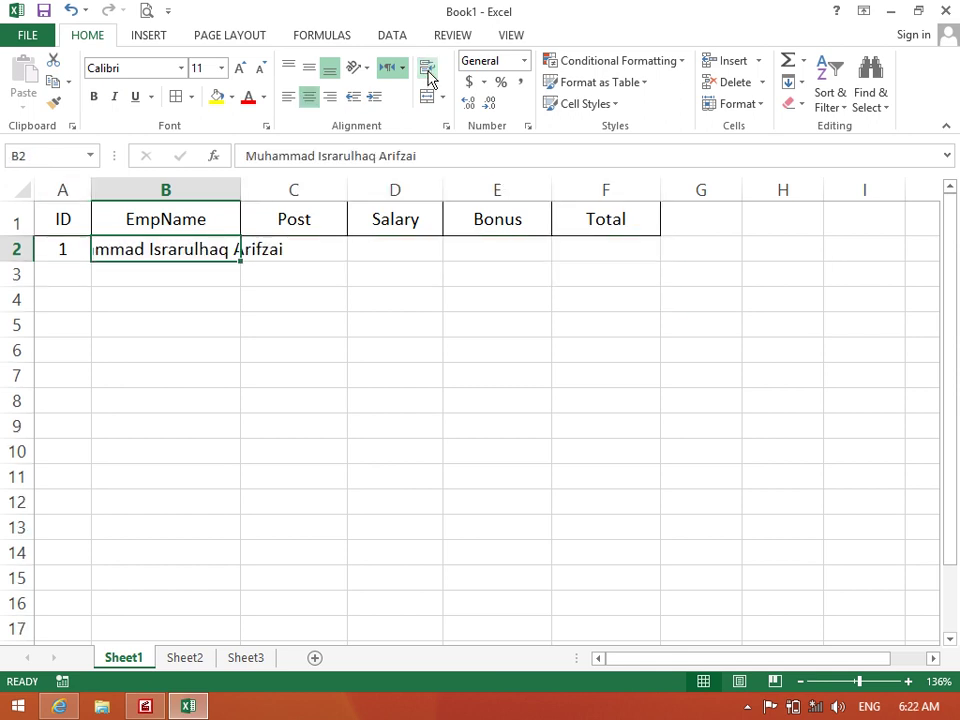
# Turn on Shrink to fit for the name in B2
pyautogui.click(446, 127)
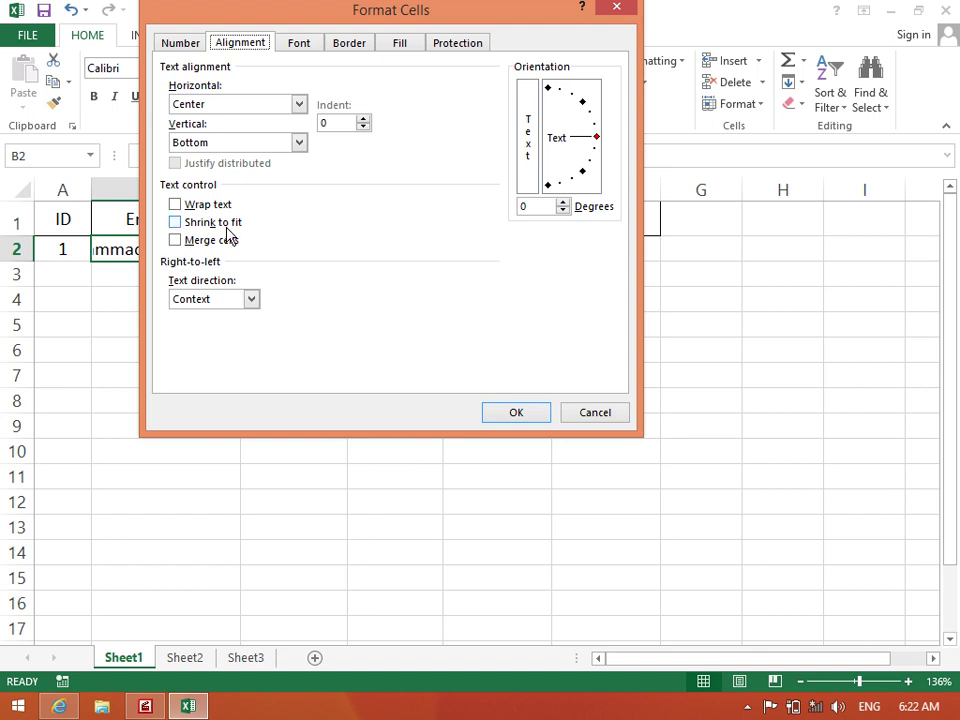
pyautogui.click(228, 230)
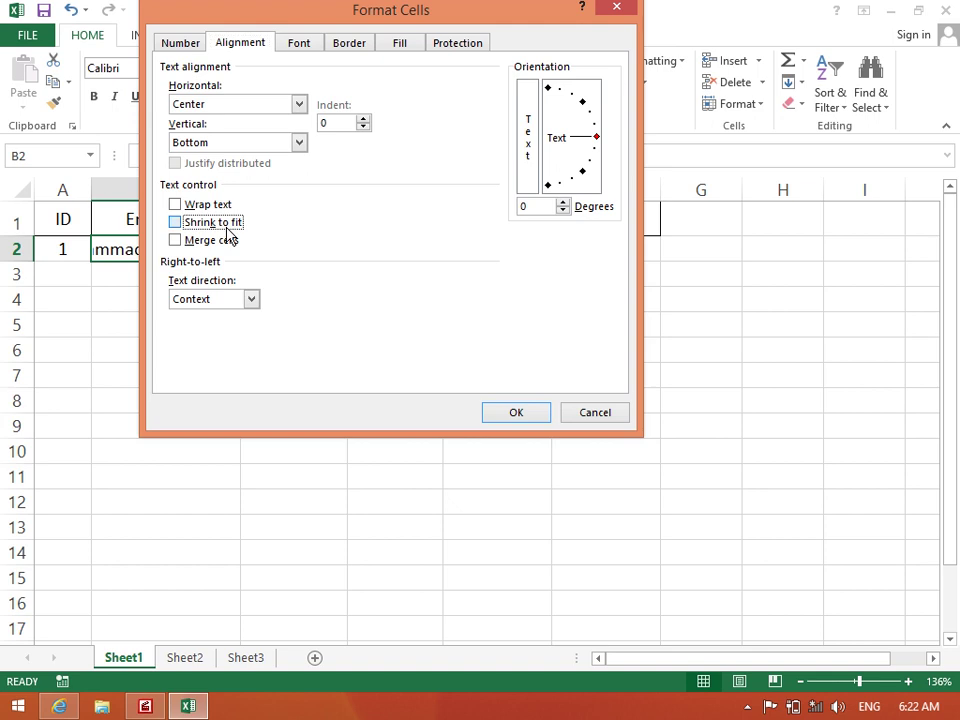
pyautogui.click(490, 414)
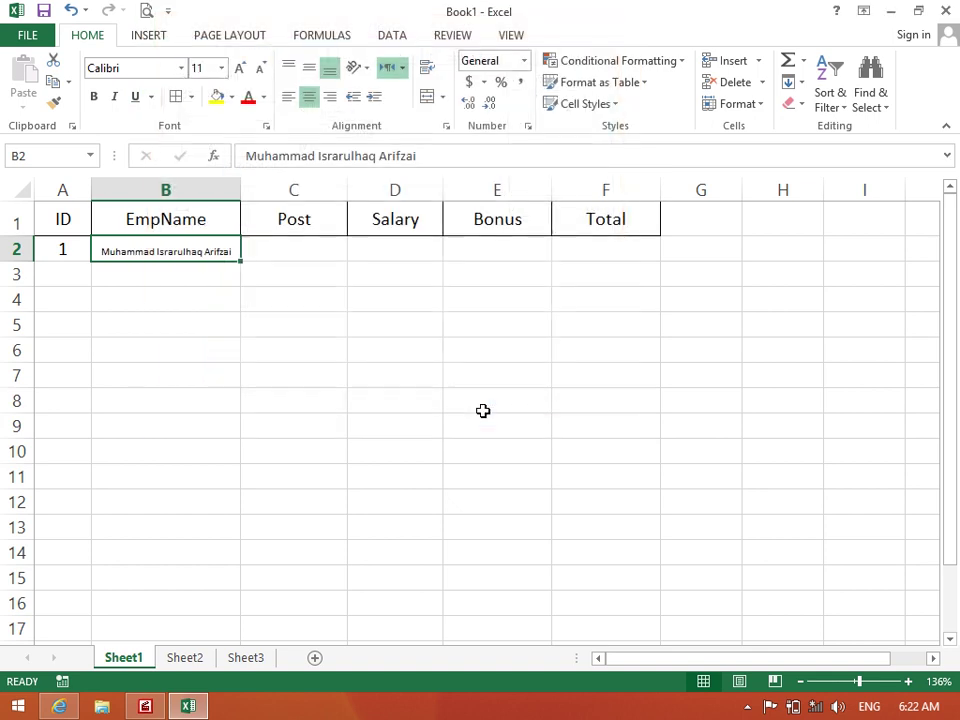
pyautogui.click(350, 373)
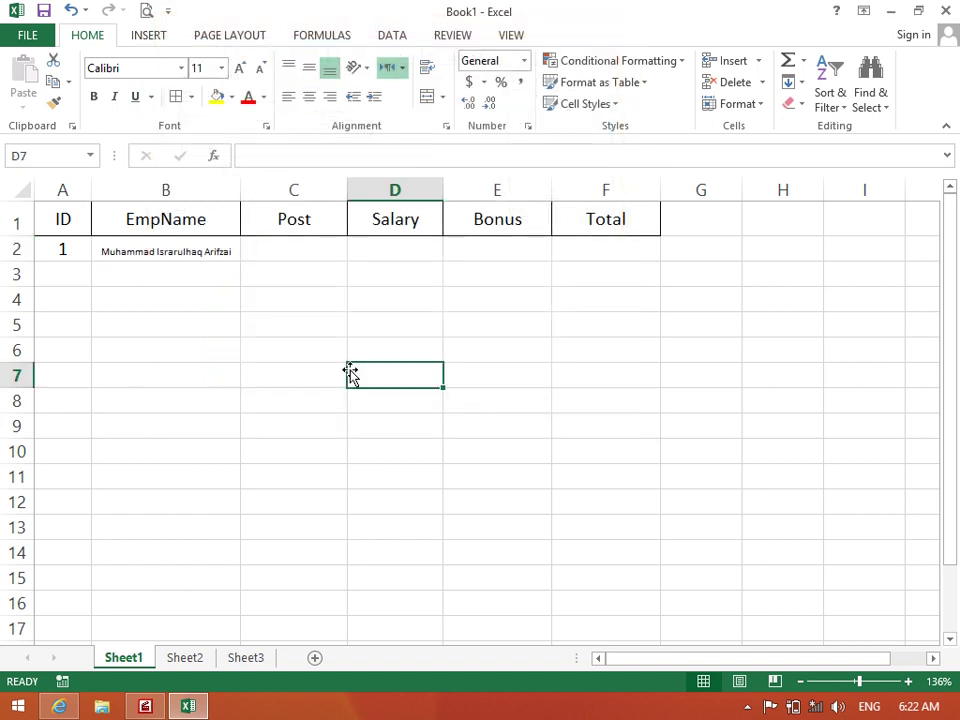
# Apply Shrink to fit and All Borders to the range B2:B14
pyautogui.moveTo(232, 252); pyautogui.dragTo(188, 558)
pyautogui.click(446, 125)
pyautogui.click(176, 221)
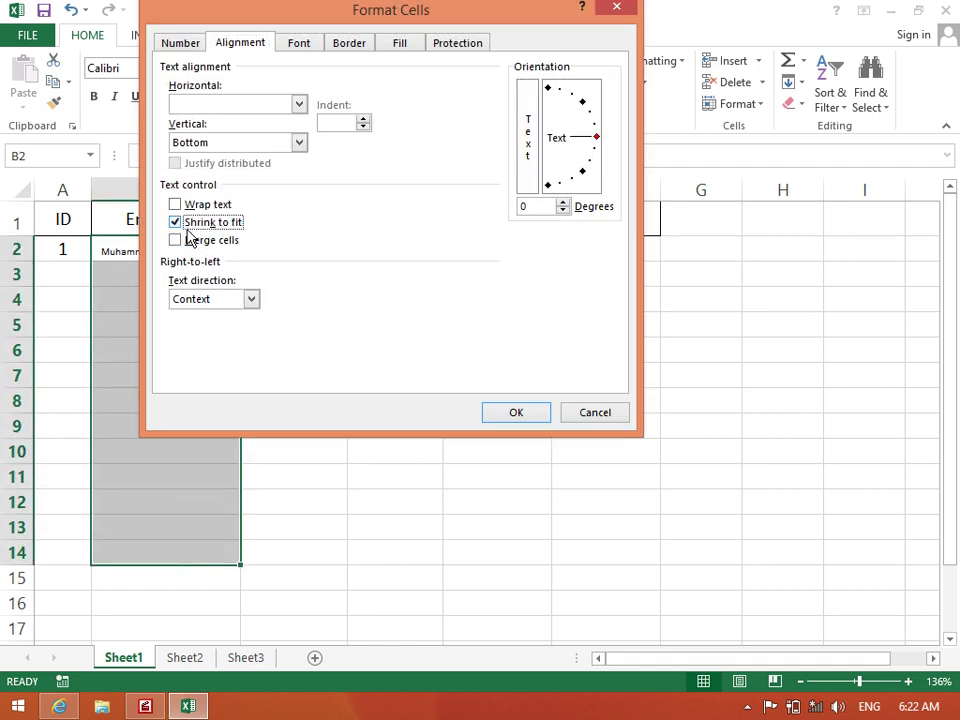
pyautogui.click(485, 413)
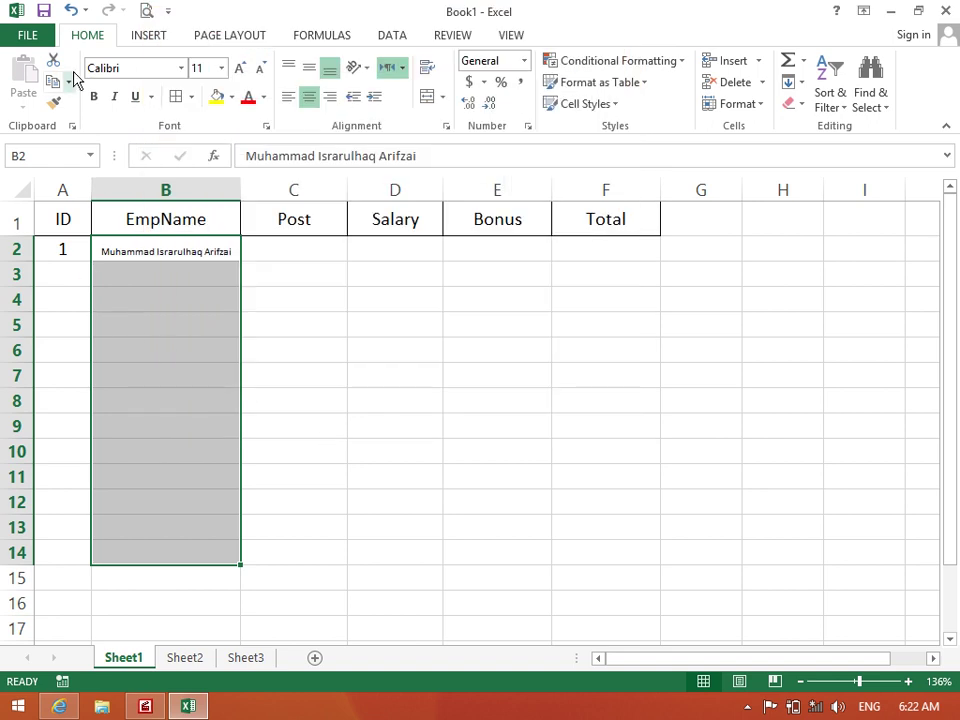
pyautogui.click(176, 97)
pyautogui.click(55, 268)
# Enter IDs 2 and 3 with their employee names in the next two rows
pyautogui.write('2')
pyautogui.press('Tab')
pyautogui.write('mad')
pyautogui.press('Tab')
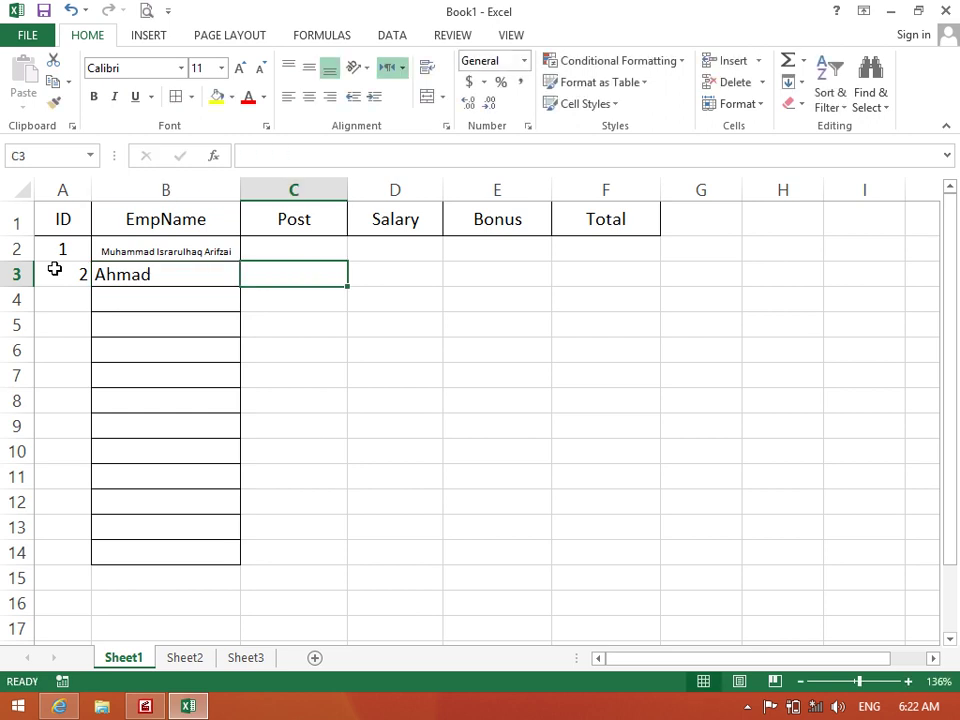
pyautogui.press('Return')
pyautogui.write('2')
pyautogui.press('BackSpace')
pyautogui.write('3')
pyautogui.press('Tab')
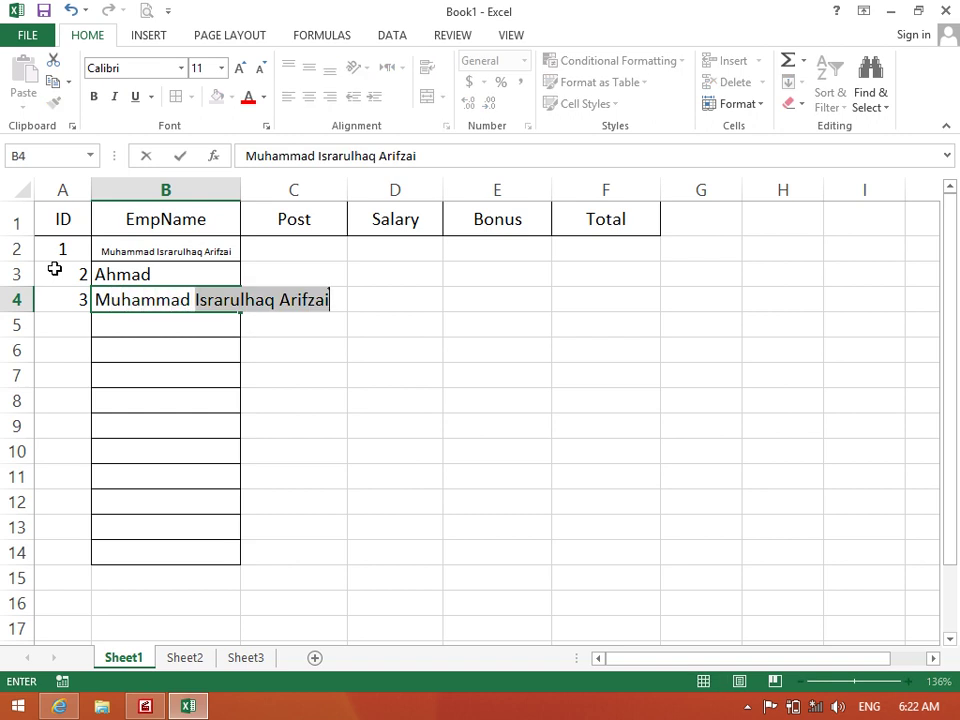
pyautogui.press('Return')
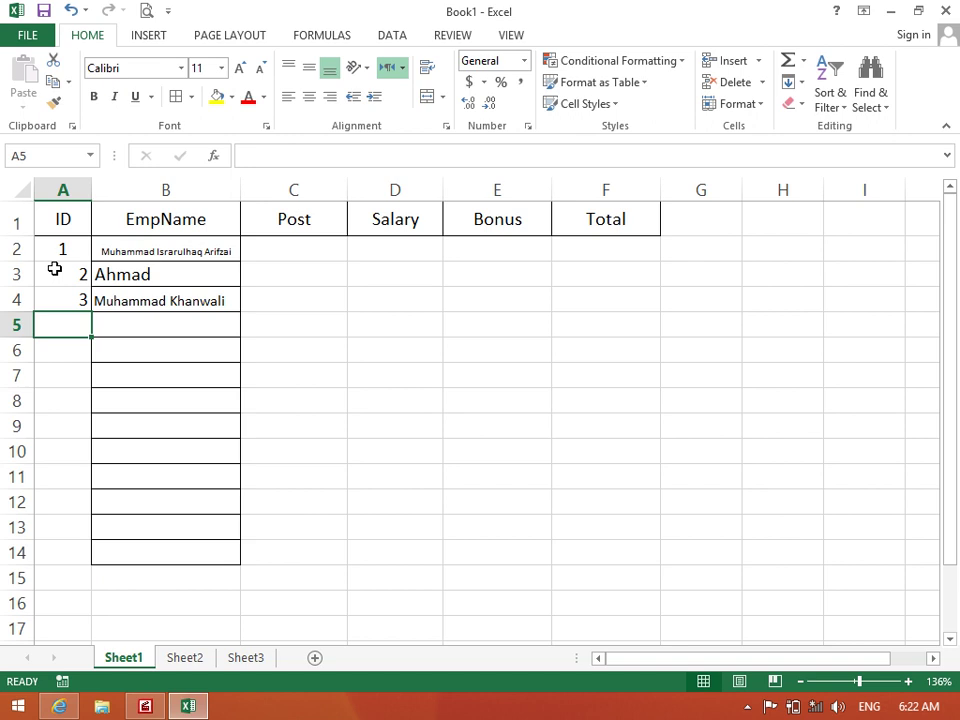
# Toggle wrap text on the names in B2:B15, then clear those name cells
pyautogui.moveTo(103, 252); pyautogui.dragTo(179, 589)
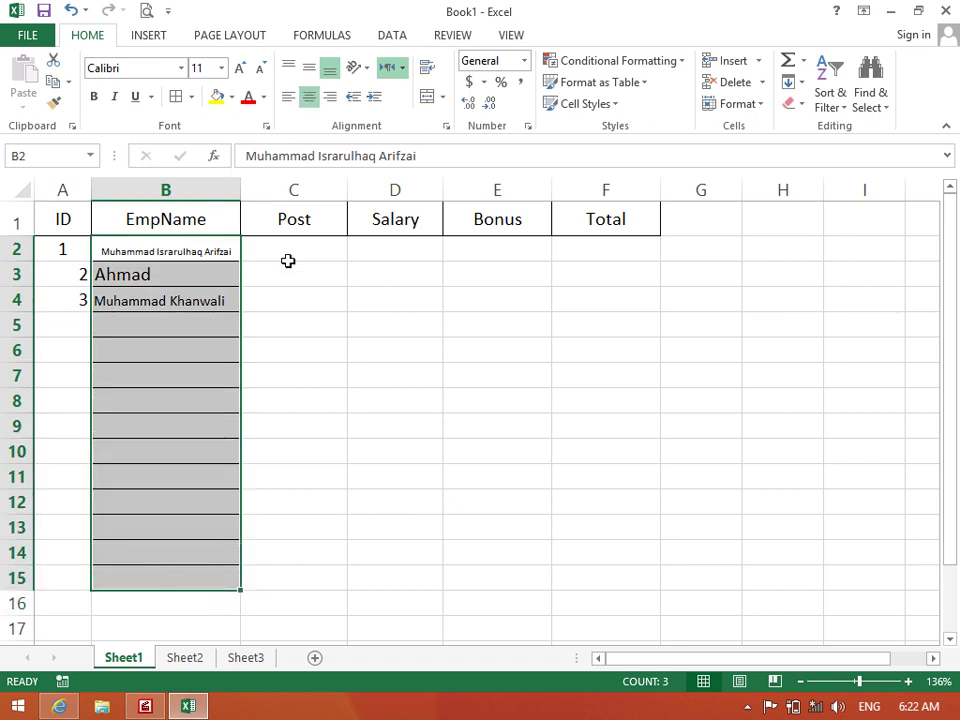
pyautogui.click(427, 68)
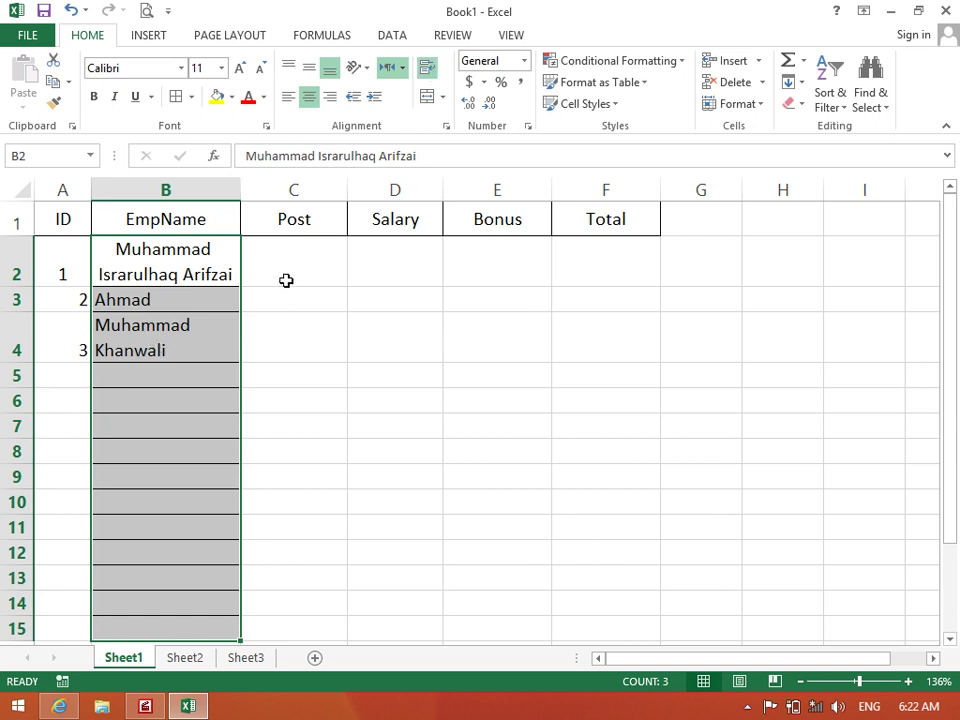
pyautogui.click(426, 70)
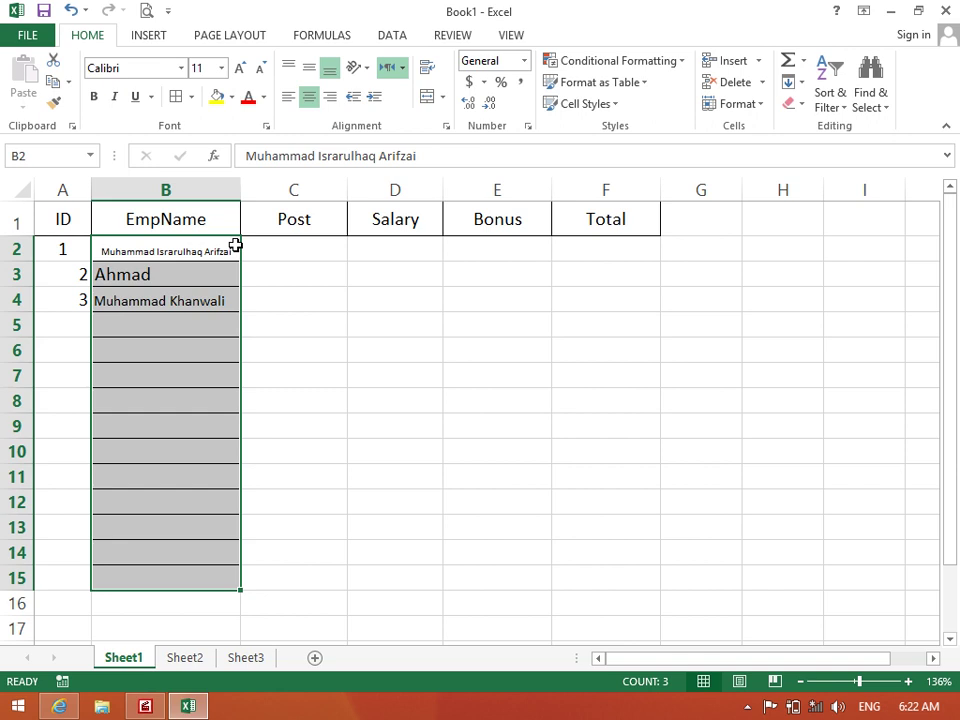
pyautogui.press('Delete')
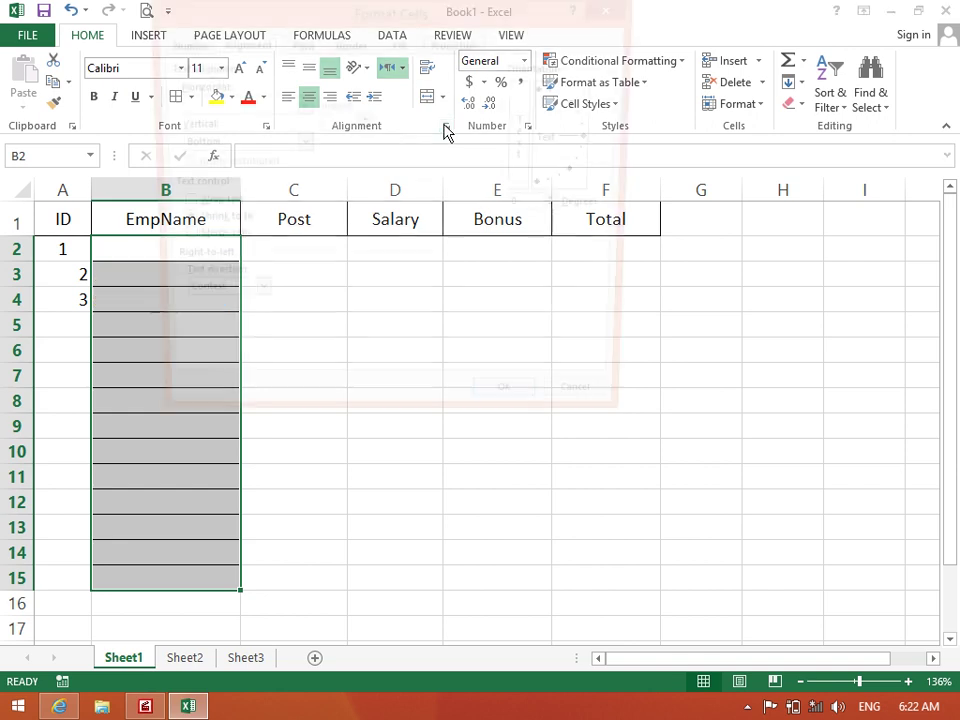
# Turn on Shrink to fit in the alignment settings for the column B name cells
pyautogui.click(446, 127)
pyautogui.click(216, 223)
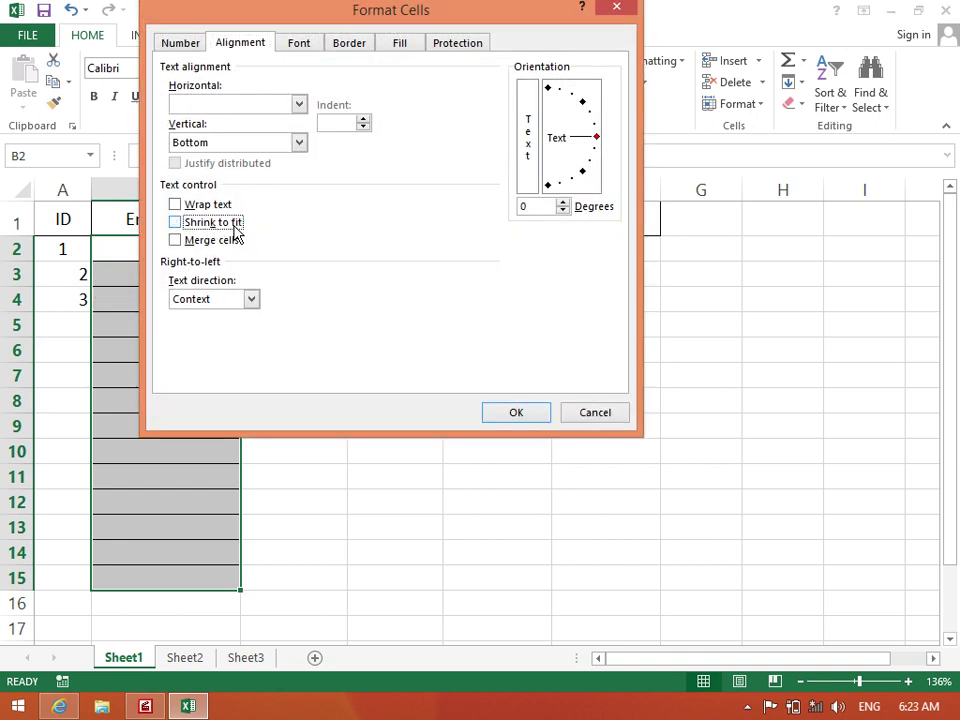
pyautogui.click(516, 412)
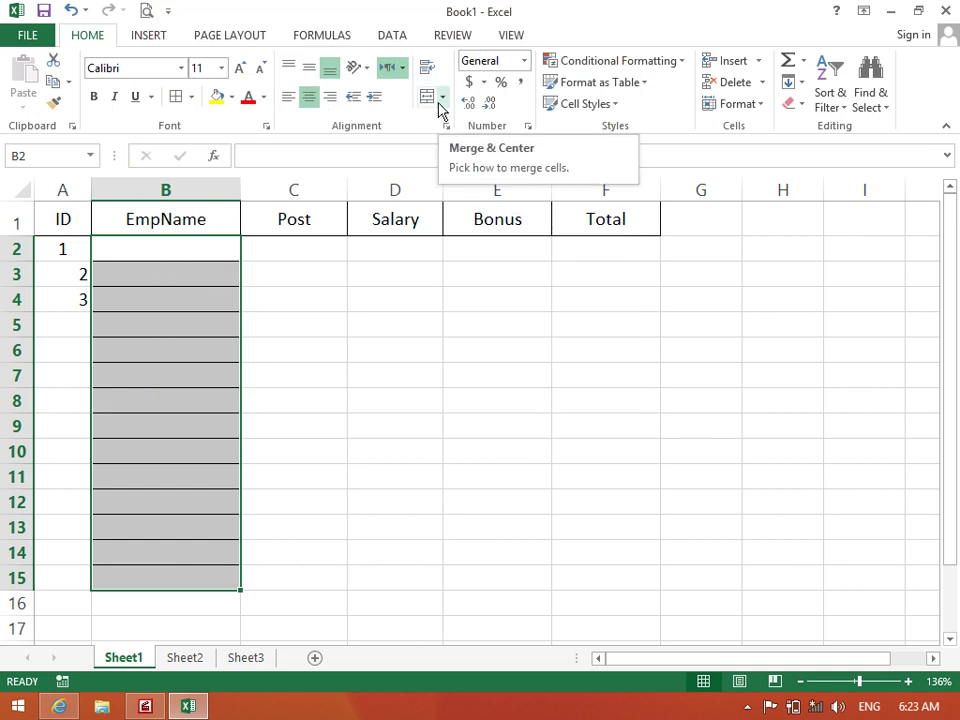
pyautogui.click(289, 298)
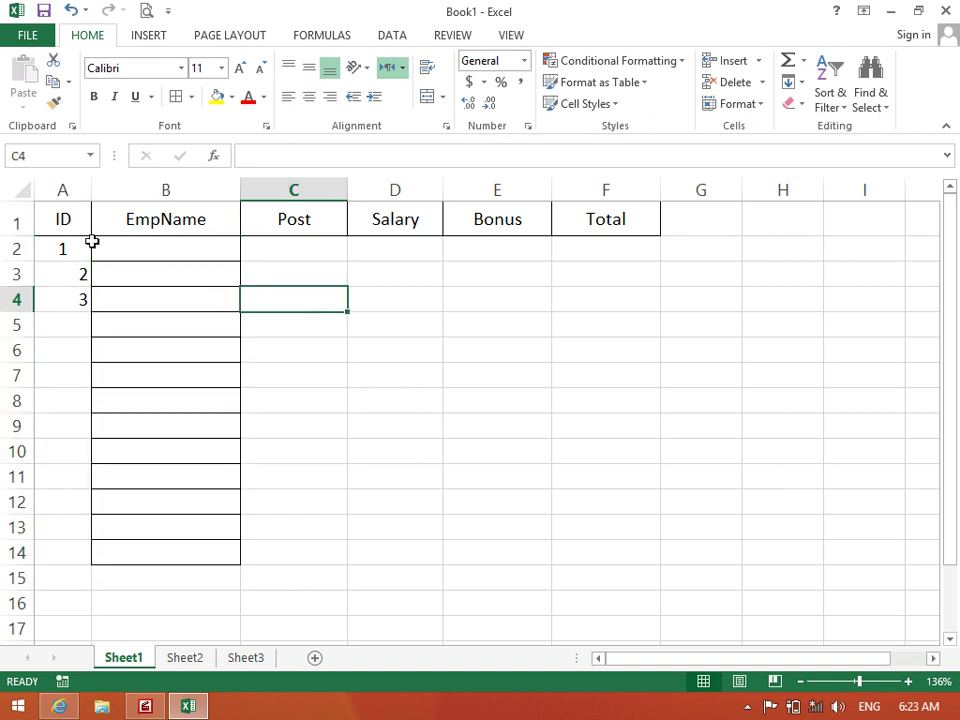
pyautogui.click(66, 221)
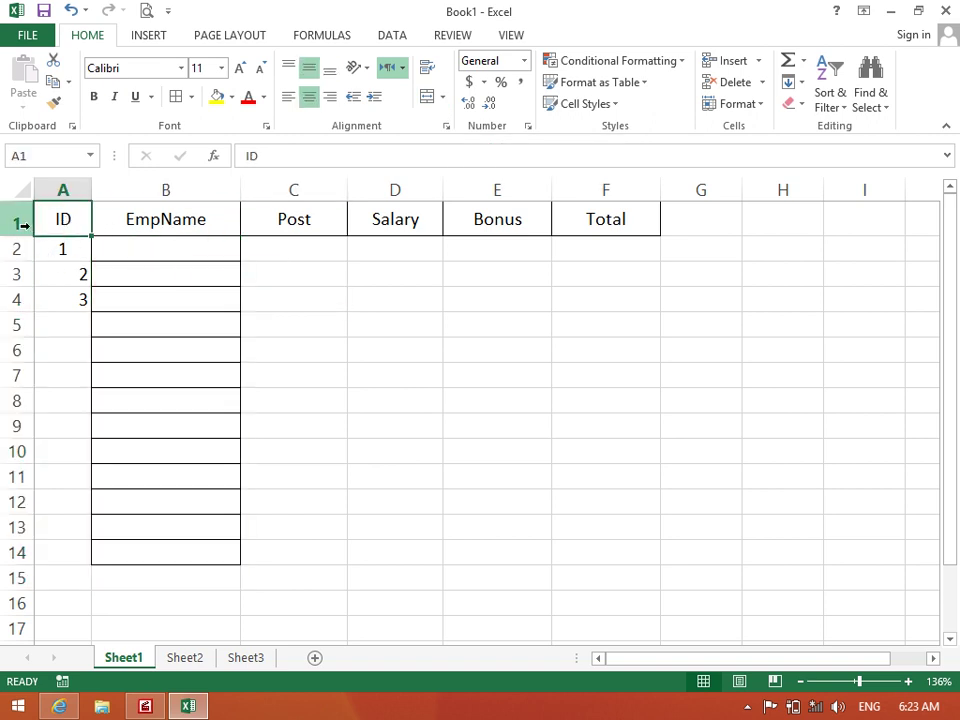
# Give every cell of the table body all borders and centre the IDs
pyautogui.moveTo(36, 255)
pyautogui.mouseDown()
pyautogui.moveTo(591, 571)
pyautogui.moveTo(602, 549)
pyautogui.mouseUp()
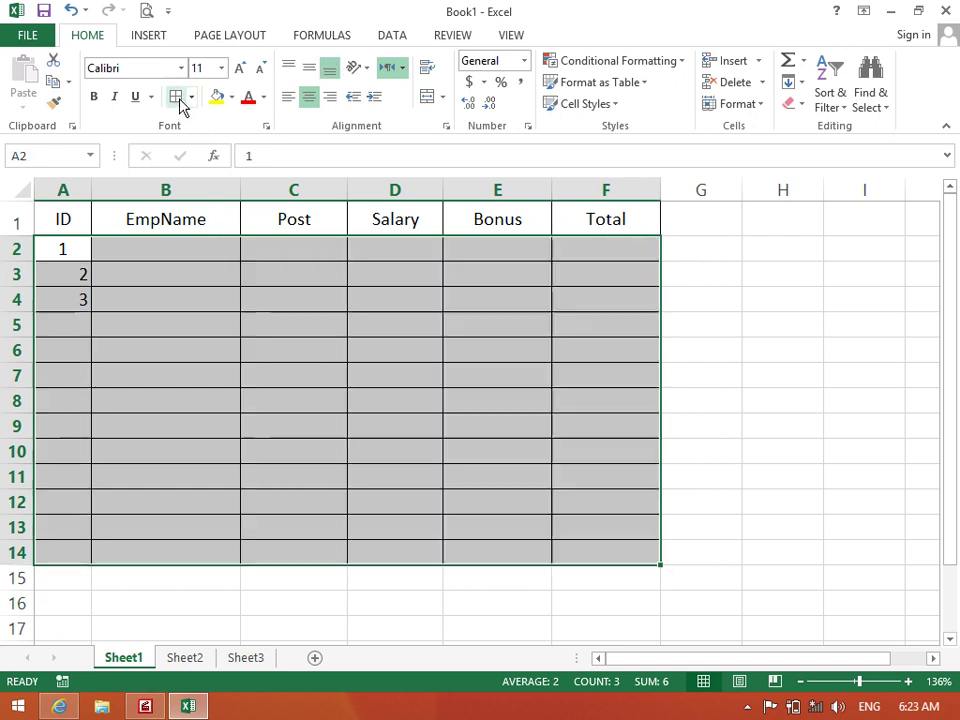
pyautogui.click(309, 97)
pyautogui.click(309, 97)
# Insert a blank row above the header row
pyautogui.click(187, 250)
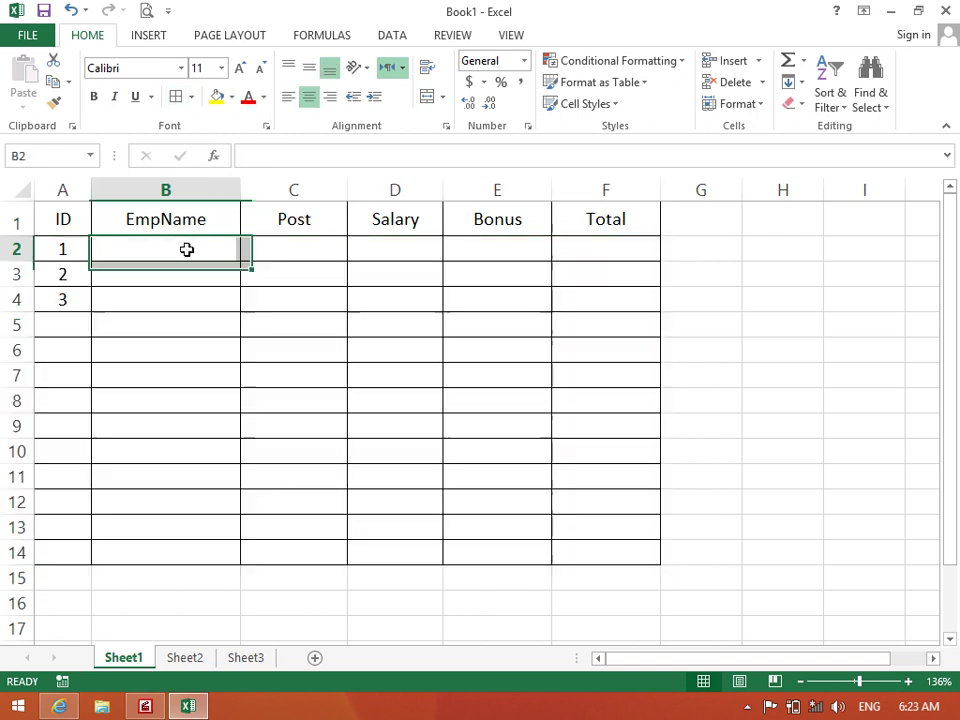
pyautogui.click(5, 219)
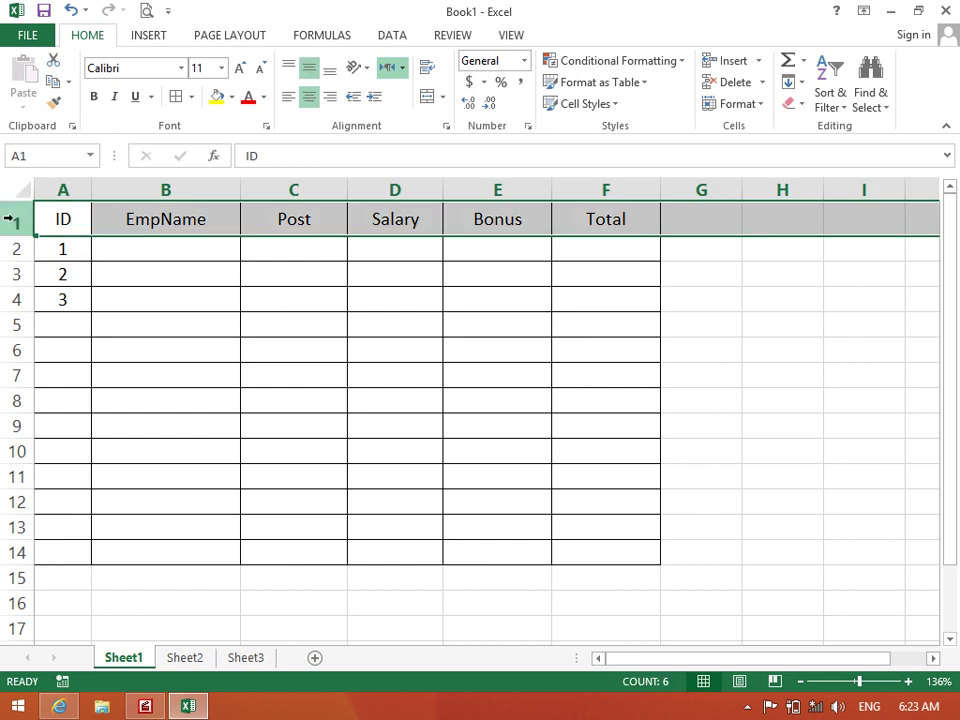
pyautogui.hotkey('ctrl', 'shift', '+')
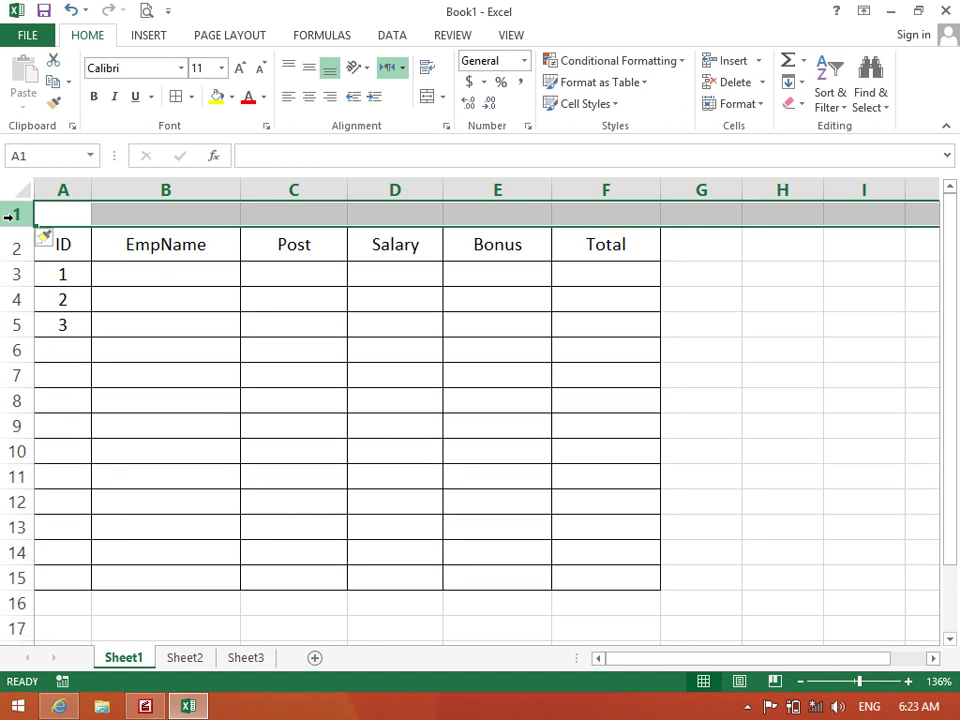
# Insert a second blank row at the top of the sheet
pyautogui.click(141, 242)
pyautogui.moveTo(47, 219)
pyautogui.mouseDown()
pyautogui.moveTo(347, 257)
pyautogui.moveTo(572, 220)
pyautogui.mouseUp()
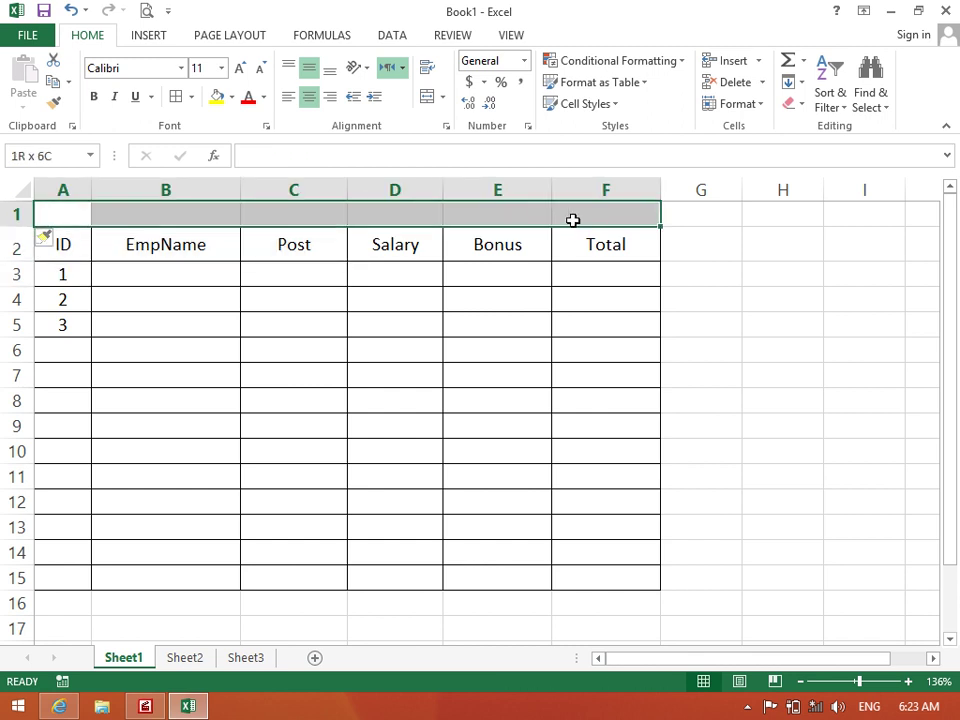
pyautogui.click(375, 343)
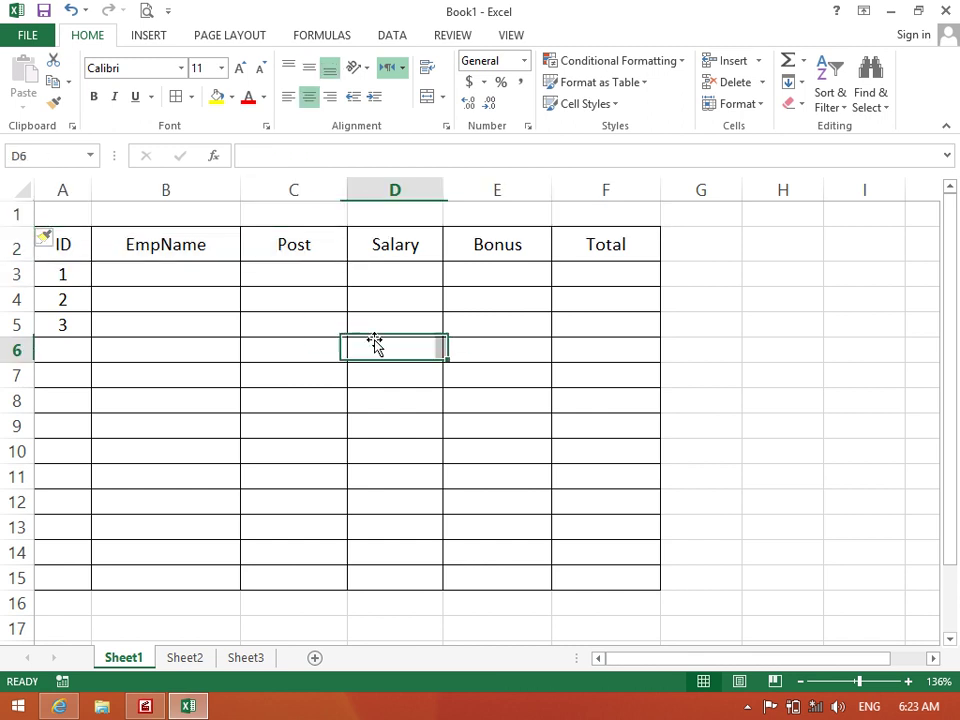
pyautogui.click(8, 215)
pyautogui.hotkey('ctrl', '[')
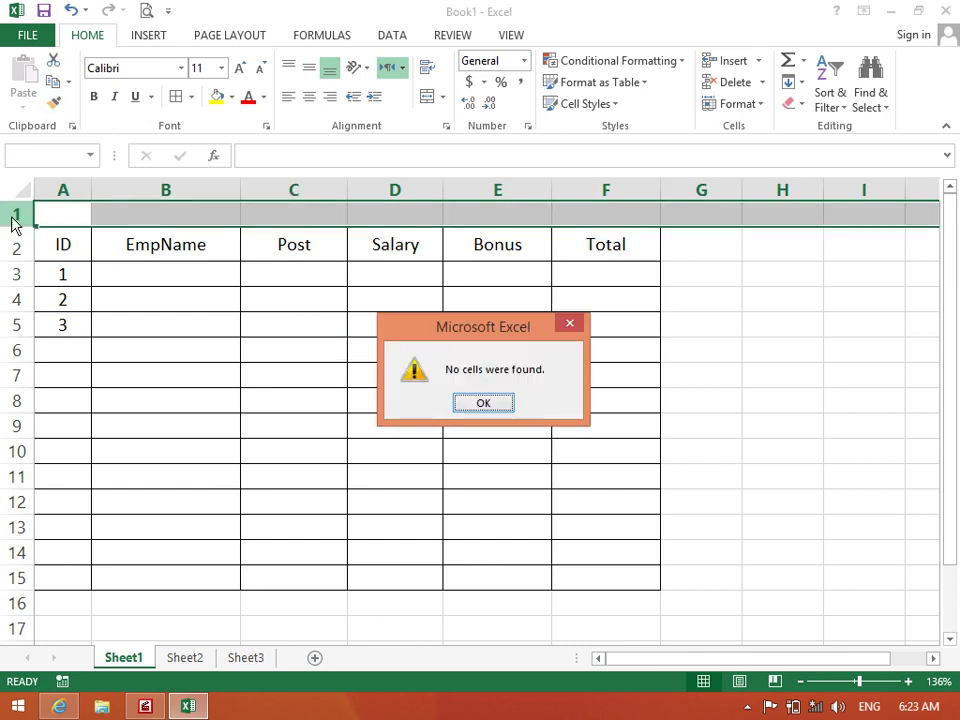
pyautogui.press('Return')
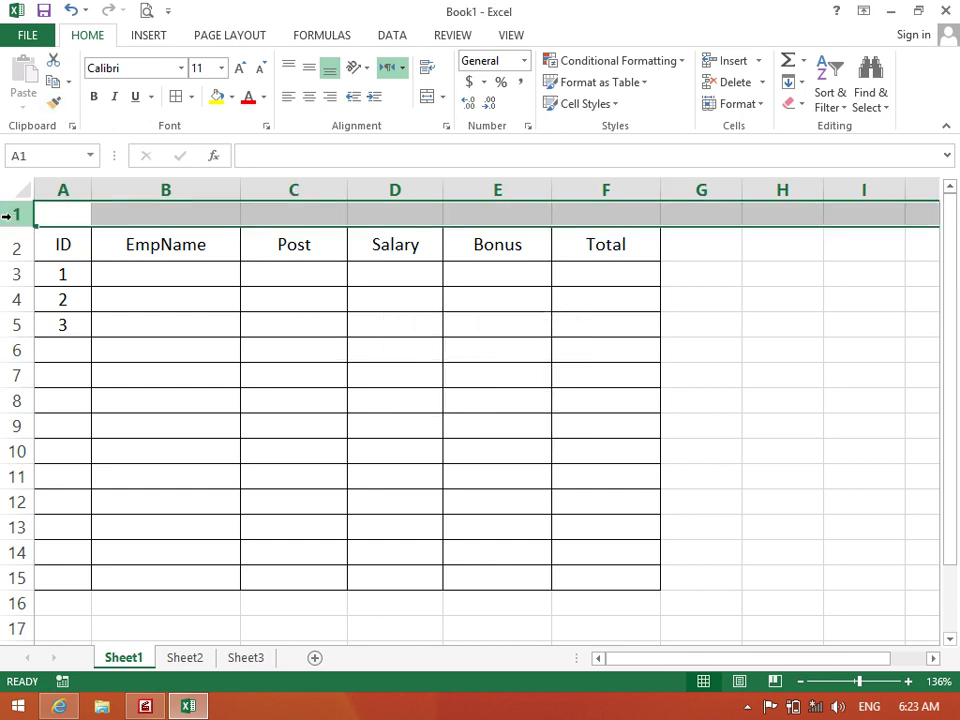
pyautogui.hotkey('ctrl', 'shift', '+')
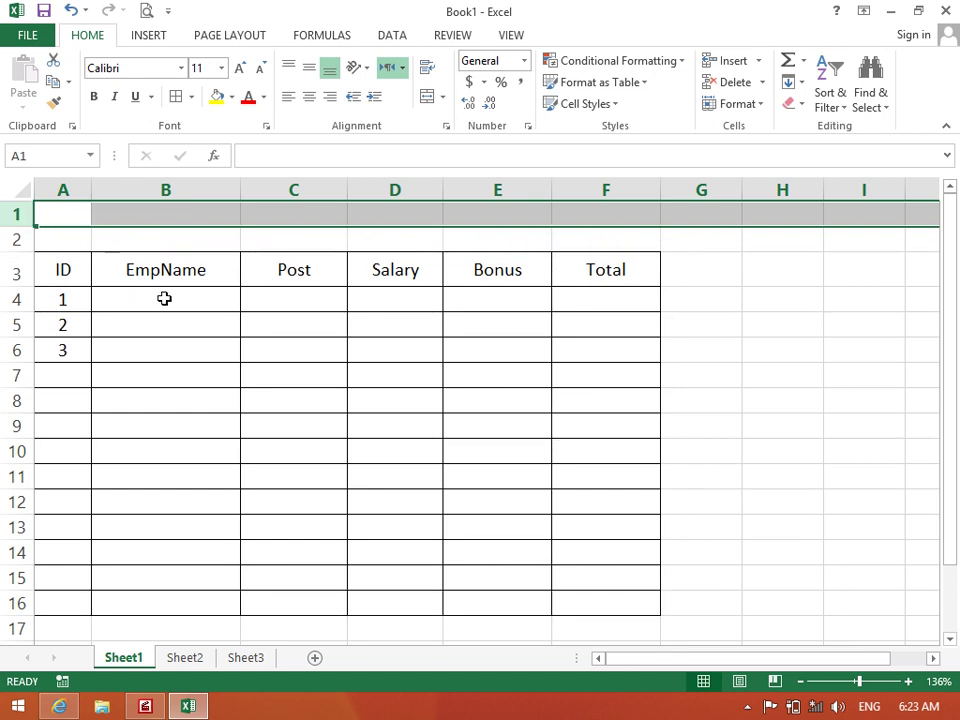
pyautogui.click(164, 298)
# Merge and centre A1:F1 and enter the title ZICS
pyautogui.moveTo(72, 211); pyautogui.dragTo(530, 205)
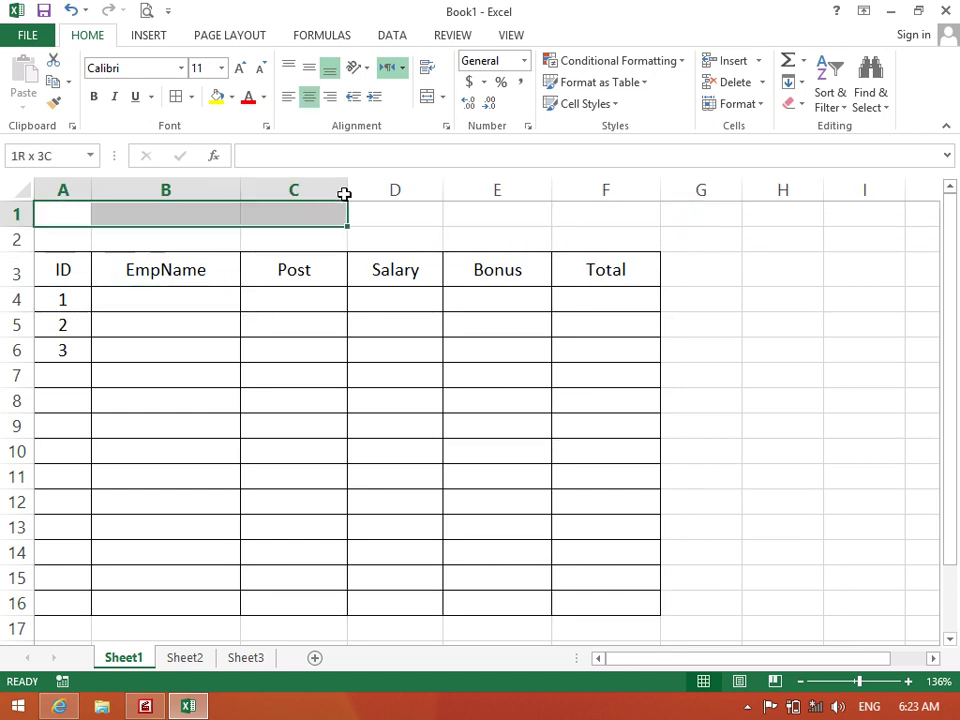
pyautogui.click(580, 237)
pyautogui.click(574, 215)
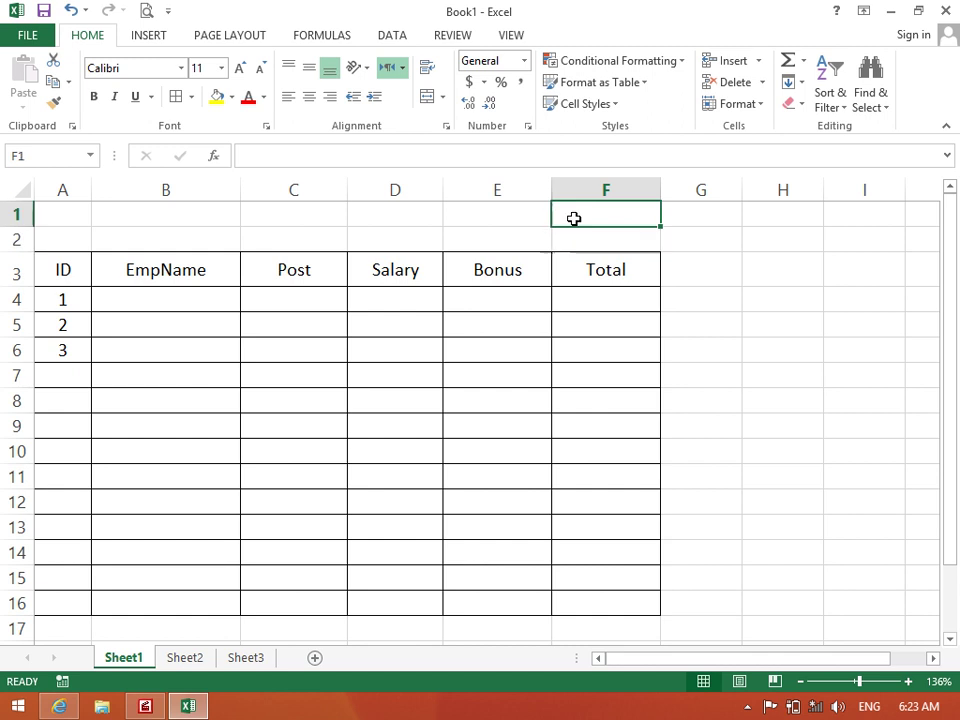
pyautogui.click(452, 216)
pyautogui.click(398, 206)
pyautogui.moveTo(604, 212); pyautogui.dragTo(61, 207)
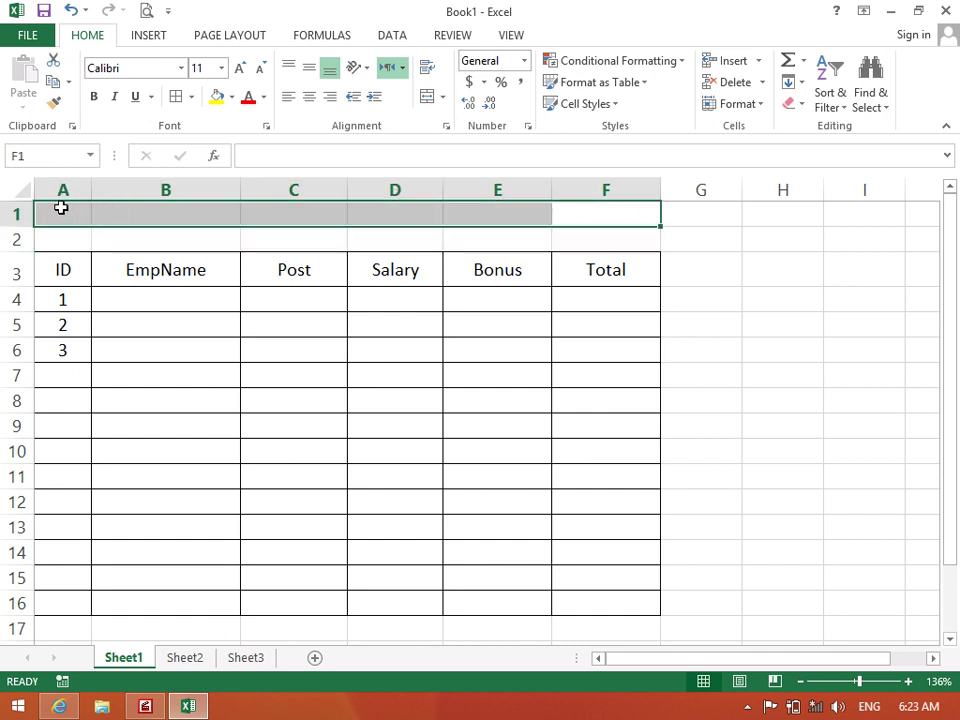
pyautogui.click(442, 96)
pyautogui.click(480, 121)
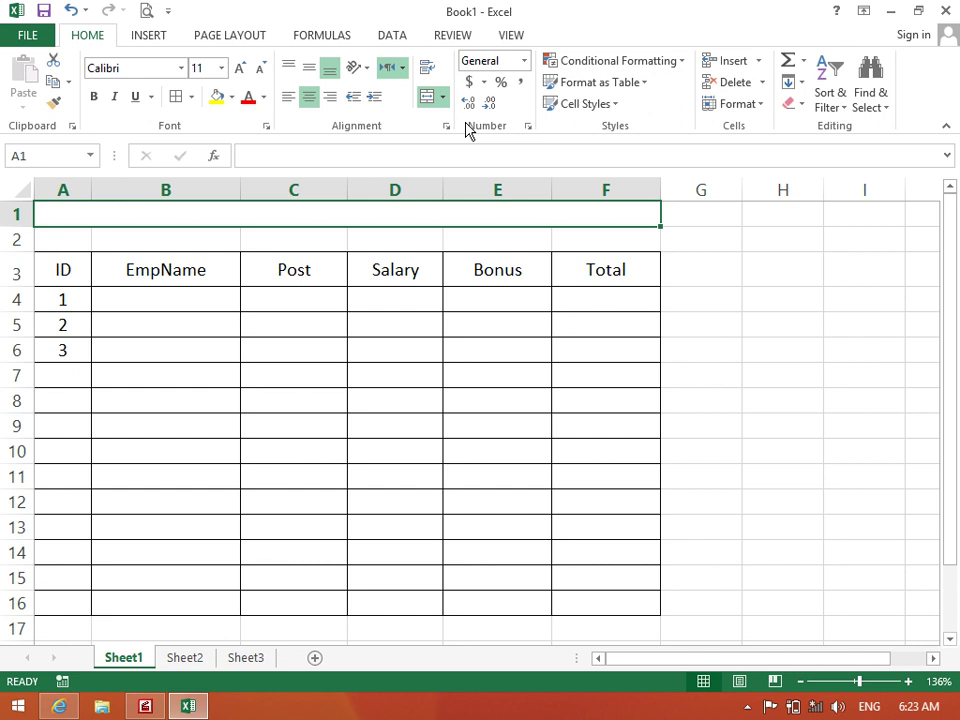
pyautogui.write('ZIC')
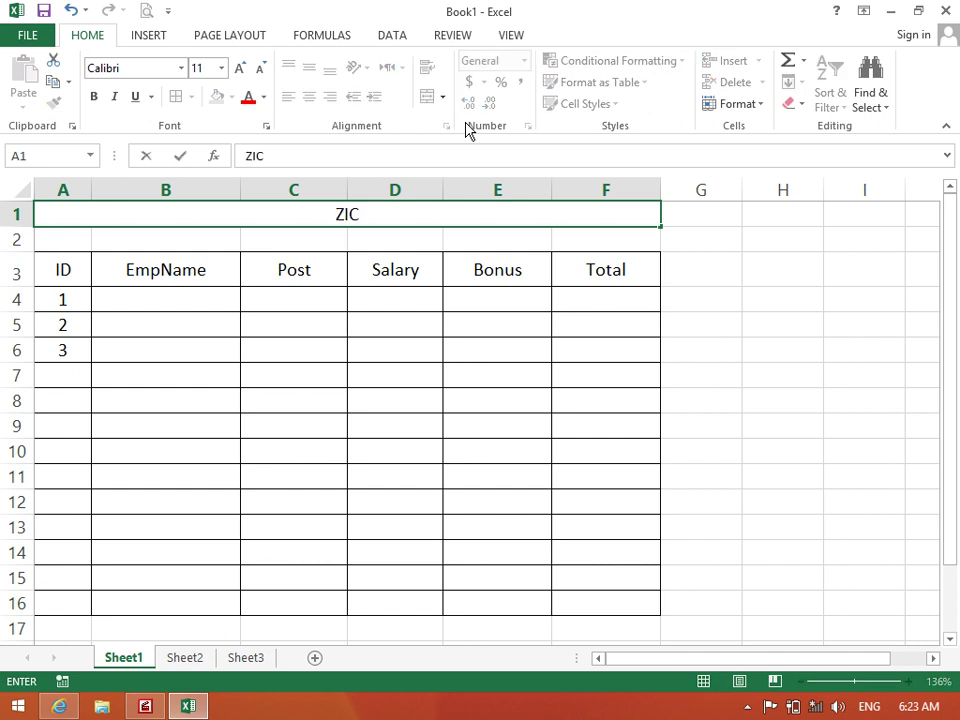
pyautogui.write('S')
pyautogui.press('Return')
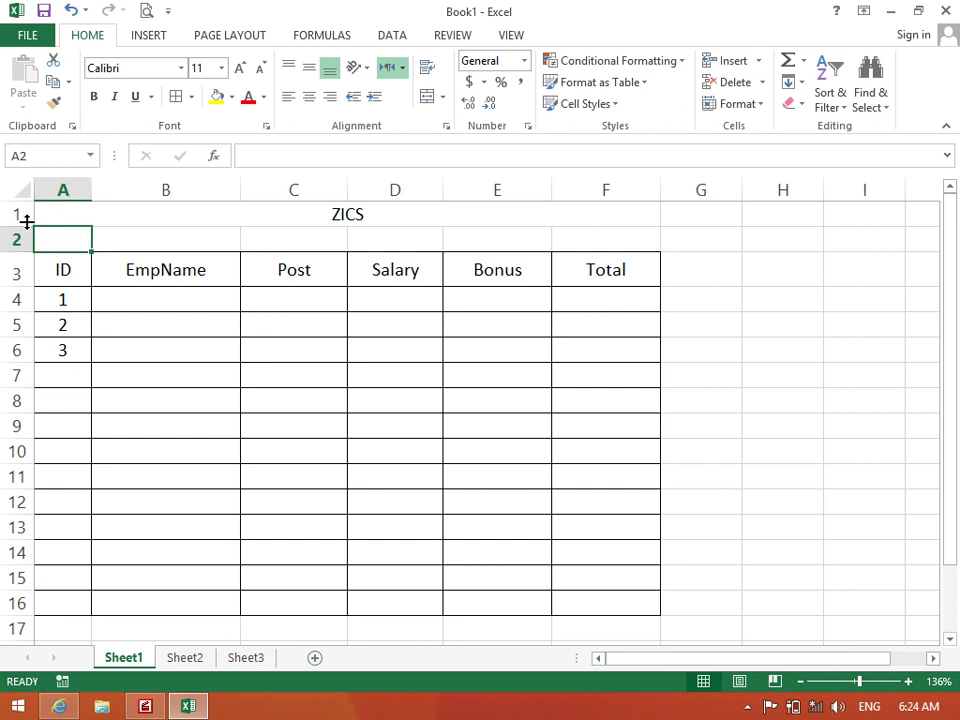
# Make row 1 taller and give ZICS middle alignment, bold and a light blue fill
pyautogui.moveTo(22, 226); pyautogui.dragTo(27, 230)
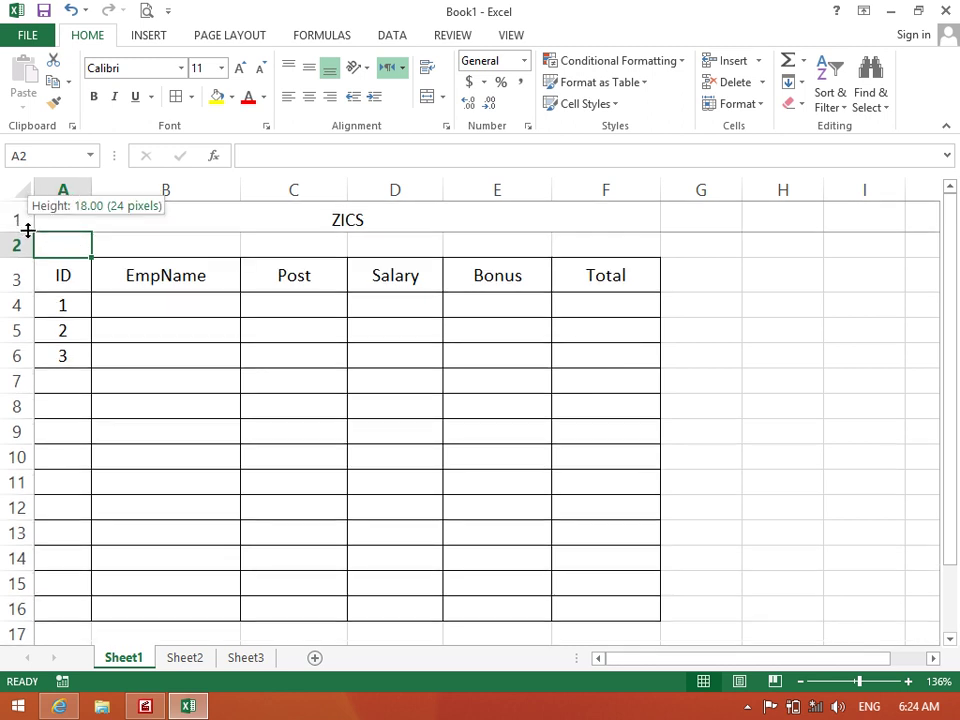
pyautogui.click(268, 223)
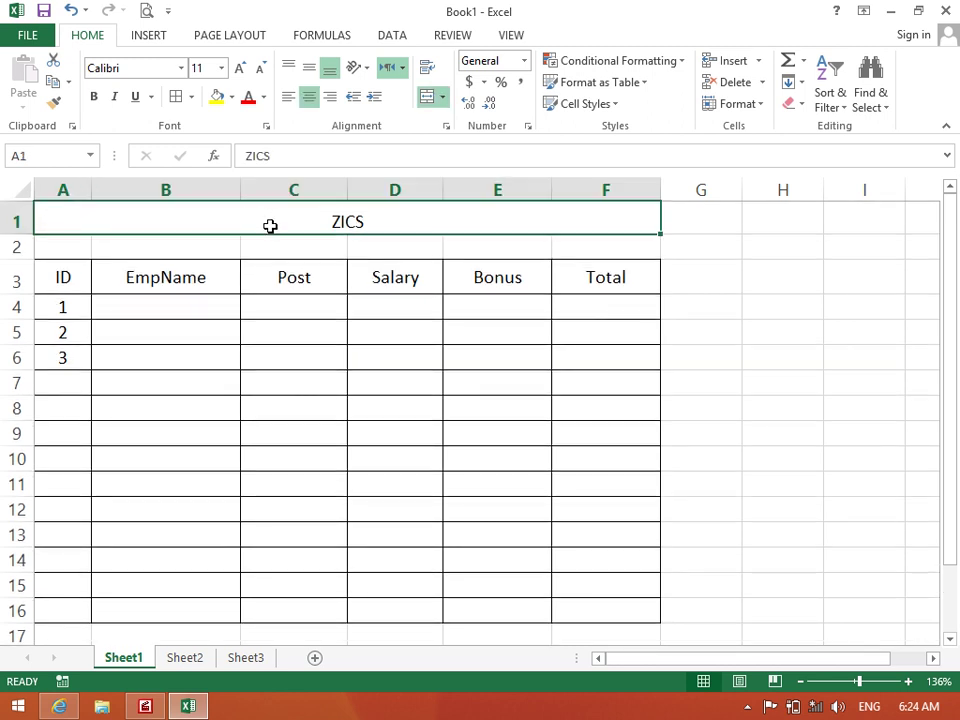
pyautogui.click(308, 68)
pyautogui.click(94, 97)
pyautogui.click(236, 285)
pyautogui.click(250, 223)
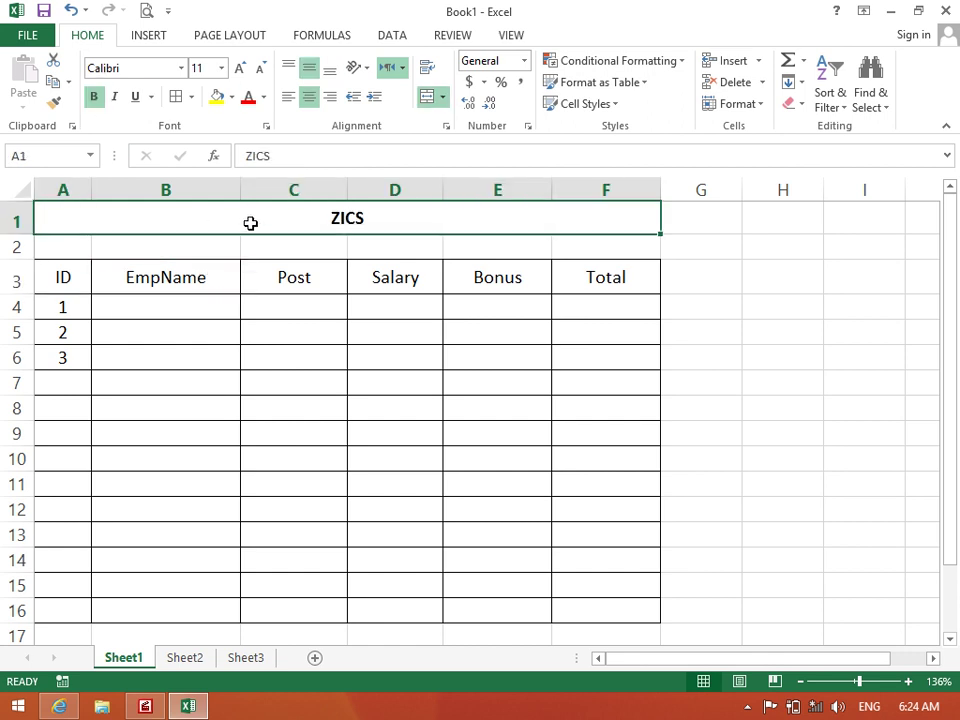
pyautogui.click(231, 97)
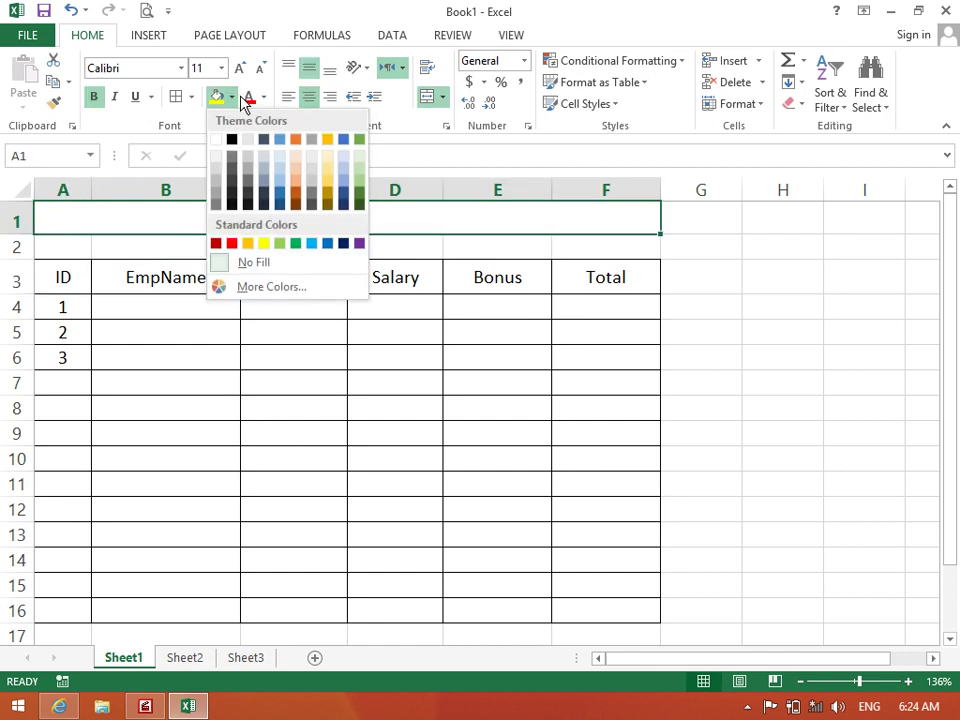
pyautogui.click(279, 163)
pyautogui.click(248, 241)
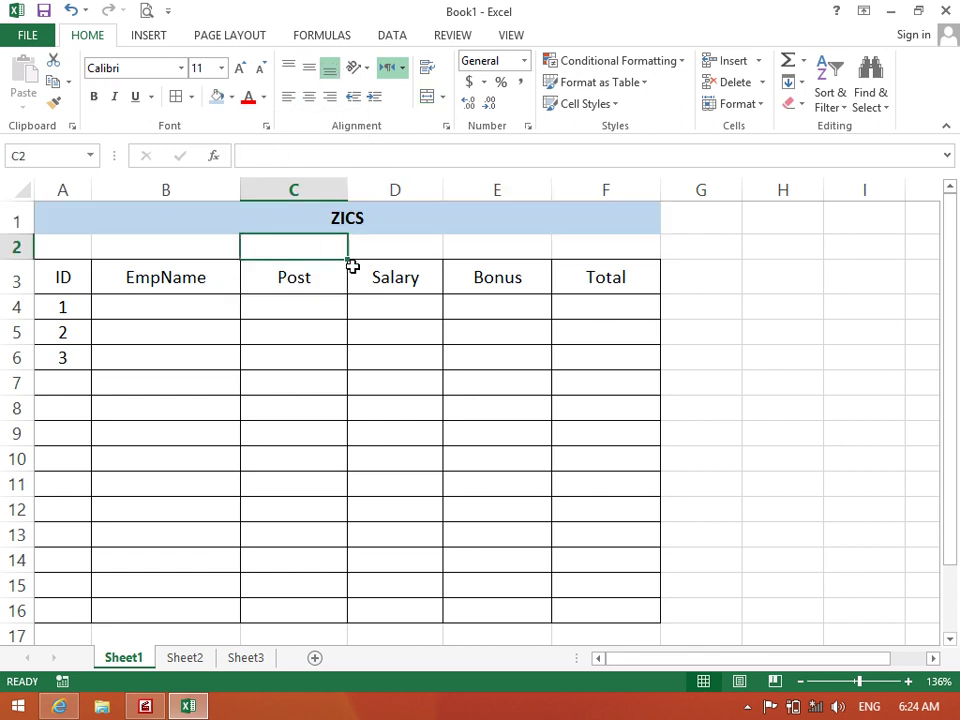
# Merge and centre A2:F2 and fill it grey
pyautogui.click(420, 315)
pyautogui.moveTo(585, 246)
pyautogui.mouseDown()
pyautogui.moveTo(62, 259)
pyautogui.moveTo(34, 246)
pyautogui.mouseUp()
pyautogui.click(444, 99)
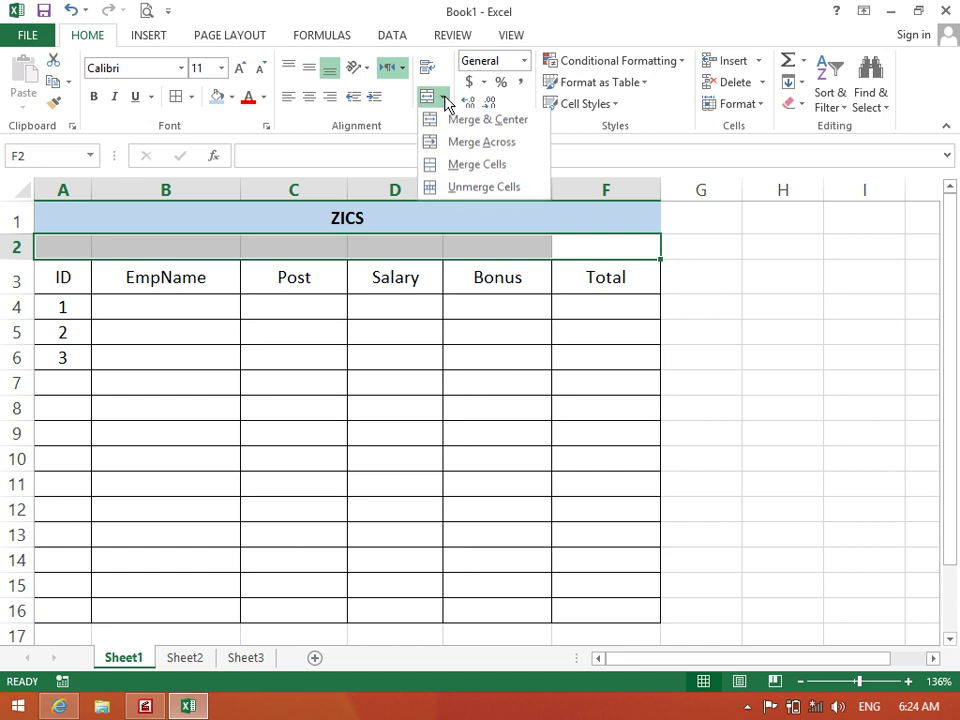
pyautogui.click(487, 119)
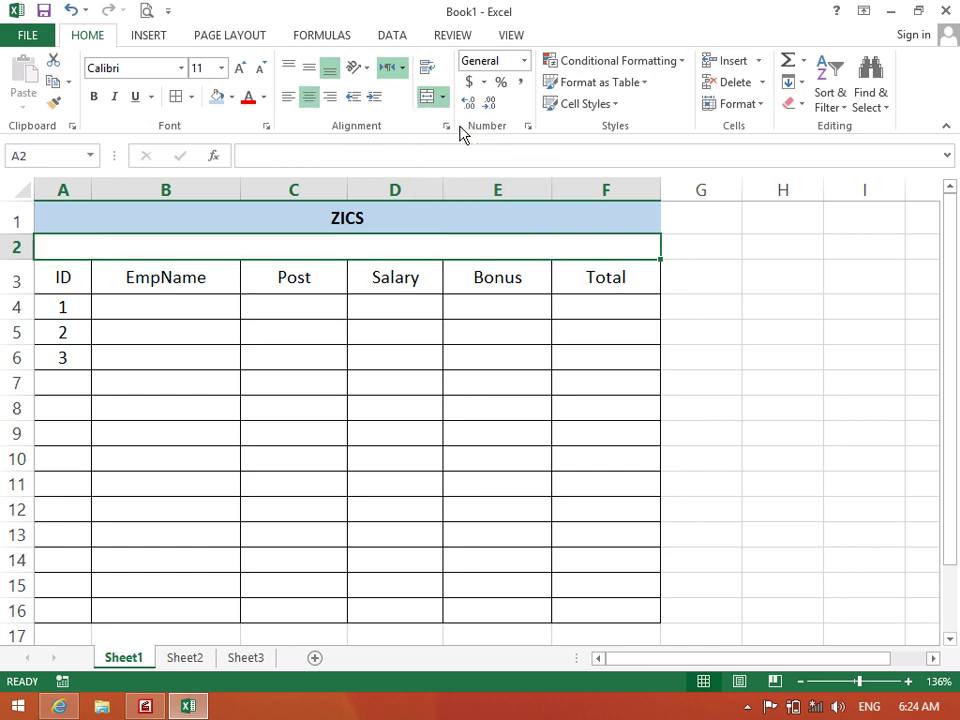
pyautogui.click(374, 380)
pyautogui.click(282, 253)
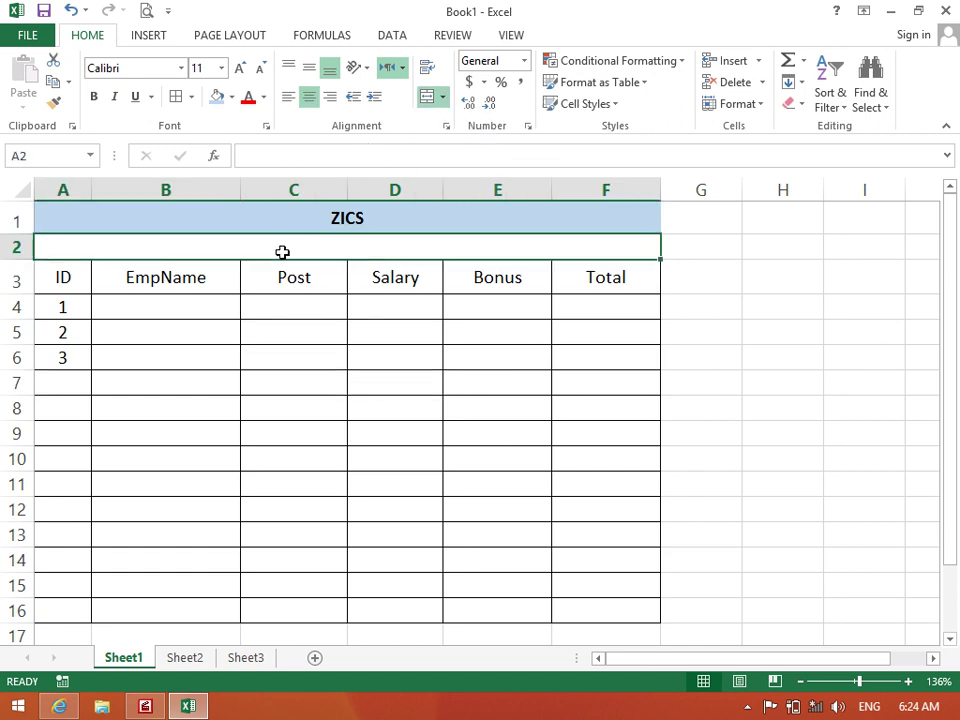
pyautogui.click(231, 97)
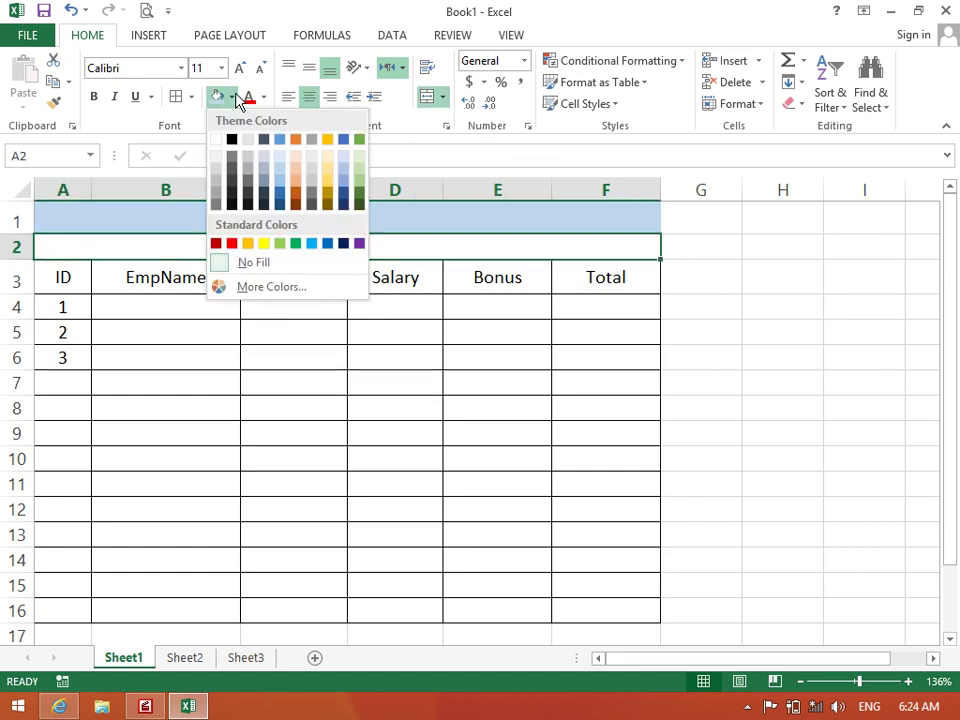
pyautogui.click(341, 156)
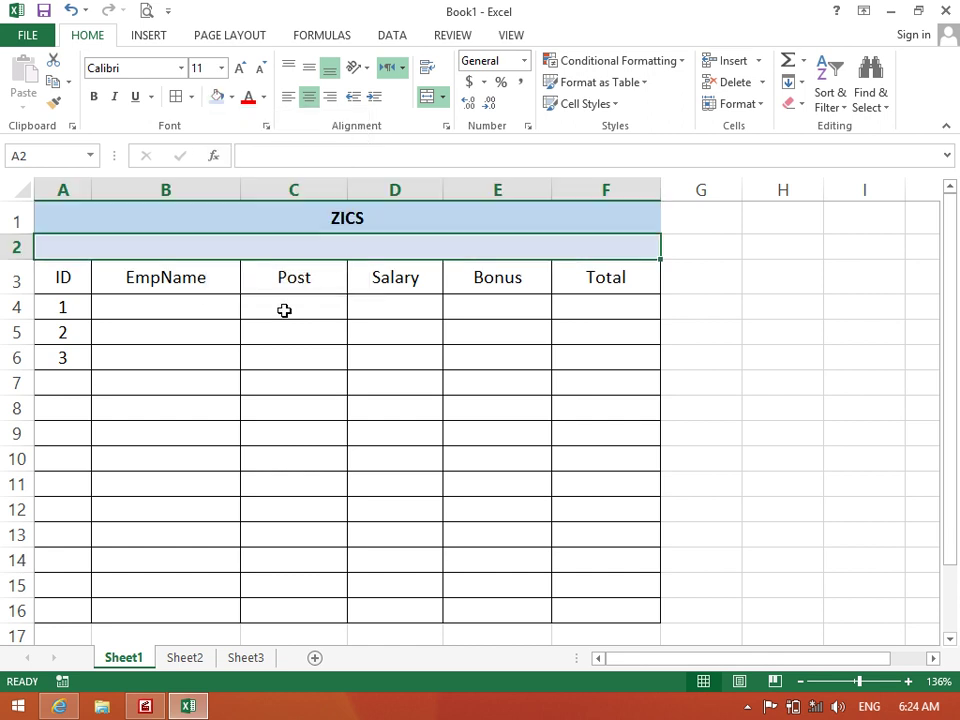
pyautogui.click(231, 97)
pyautogui.click(247, 150)
# Type 'ZIA INSTITUTE OF COMPUTER SCIENCE' into the merged row 2 cell
pyautogui.click(248, 330)
pyautogui.moveTo(237, 277); pyautogui.dragTo(497, 277)
pyautogui.click(234, 249)
pyautogui.write('ZIA INSTITUTE OF COMPUTER SCIENCE')
pyautogui.press('Return')
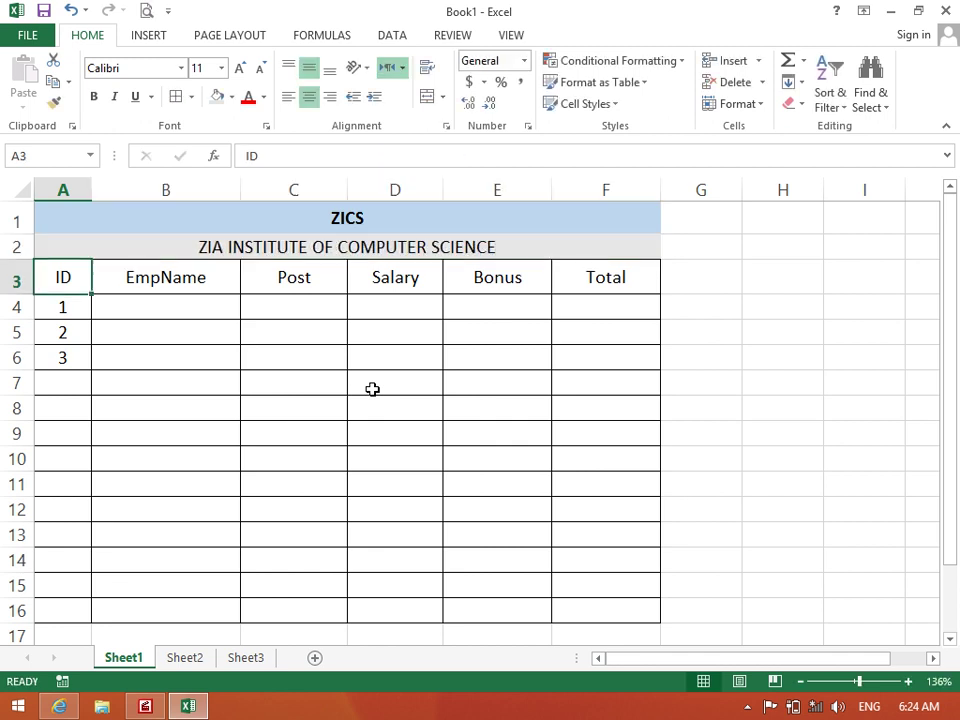
# Insert a new row 3 above the headers and merge and centre A3:F3
pyautogui.click(17, 279)
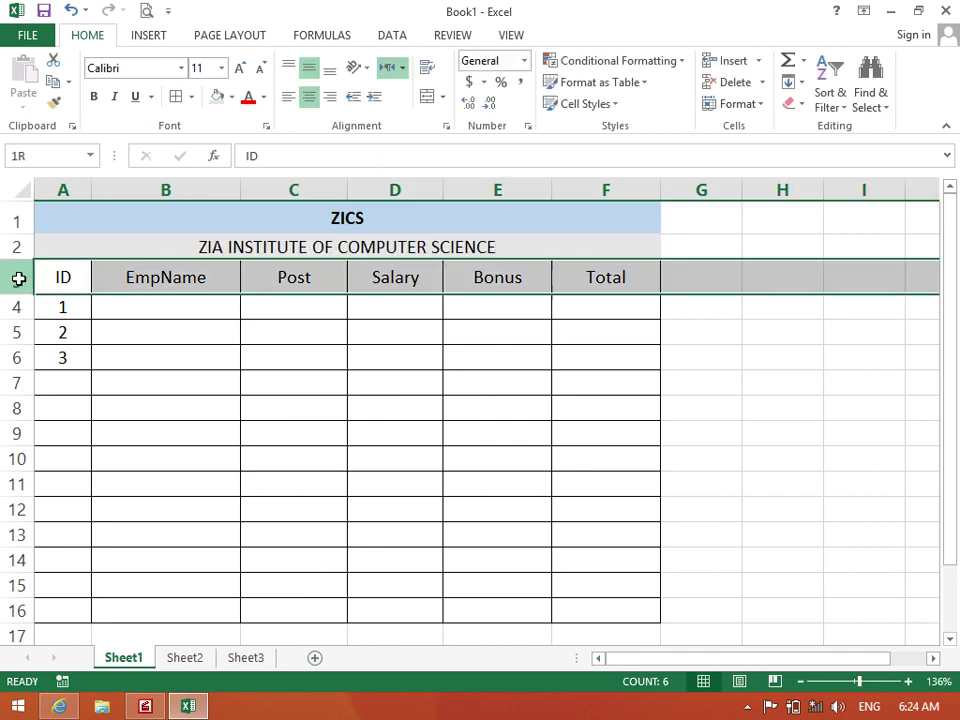
pyautogui.hotkey('ctrl', 'shift', '+')
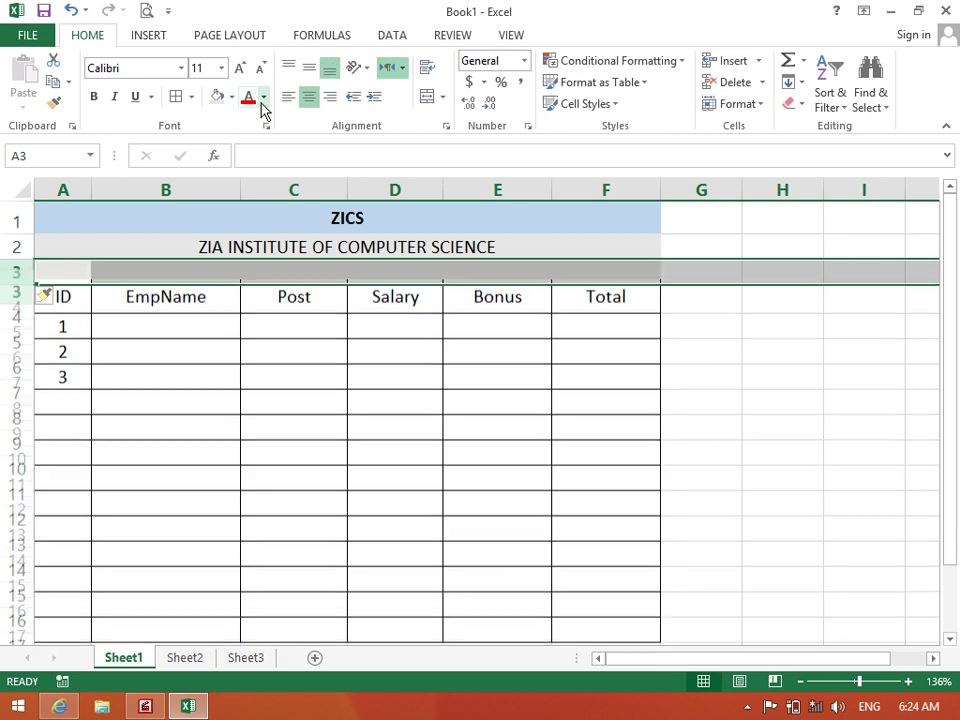
pyautogui.click(196, 333)
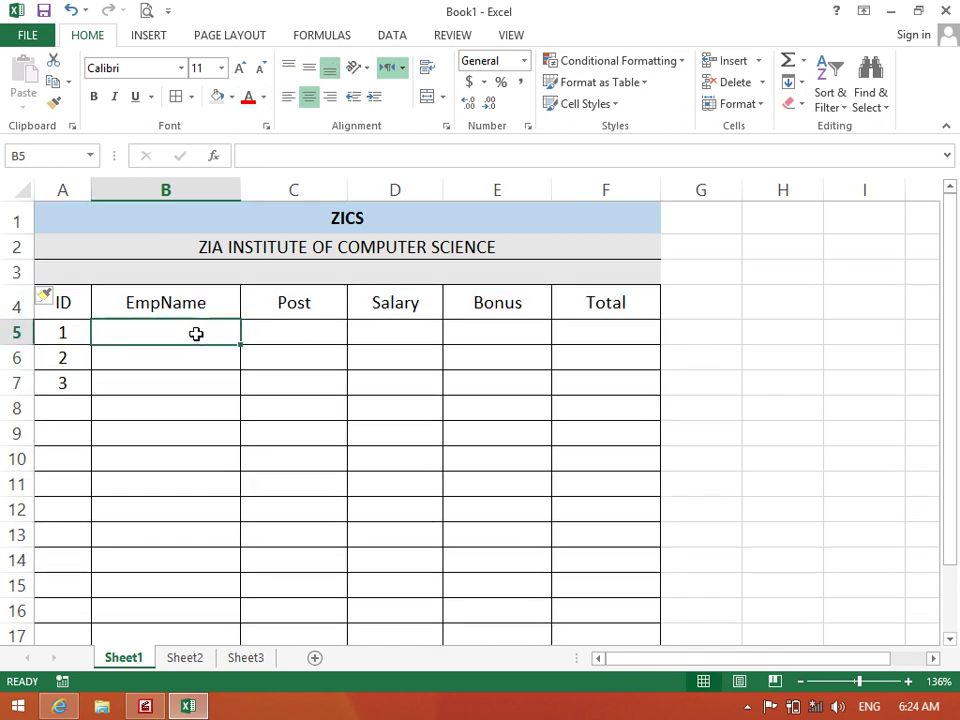
pyautogui.click(60, 272)
pyautogui.moveTo(81, 268)
pyautogui.mouseDown()
pyautogui.moveTo(320, 294)
pyautogui.moveTo(606, 273)
pyautogui.mouseUp()
pyautogui.click(442, 97)
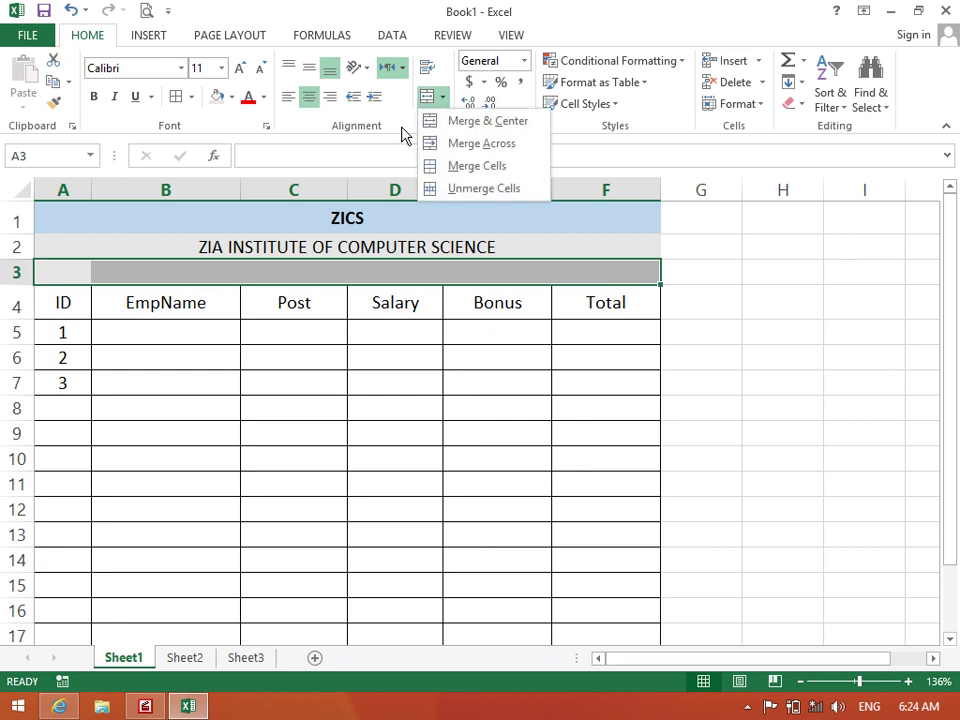
pyautogui.click(462, 120)
pyautogui.click(385, 430)
pyautogui.click(291, 268)
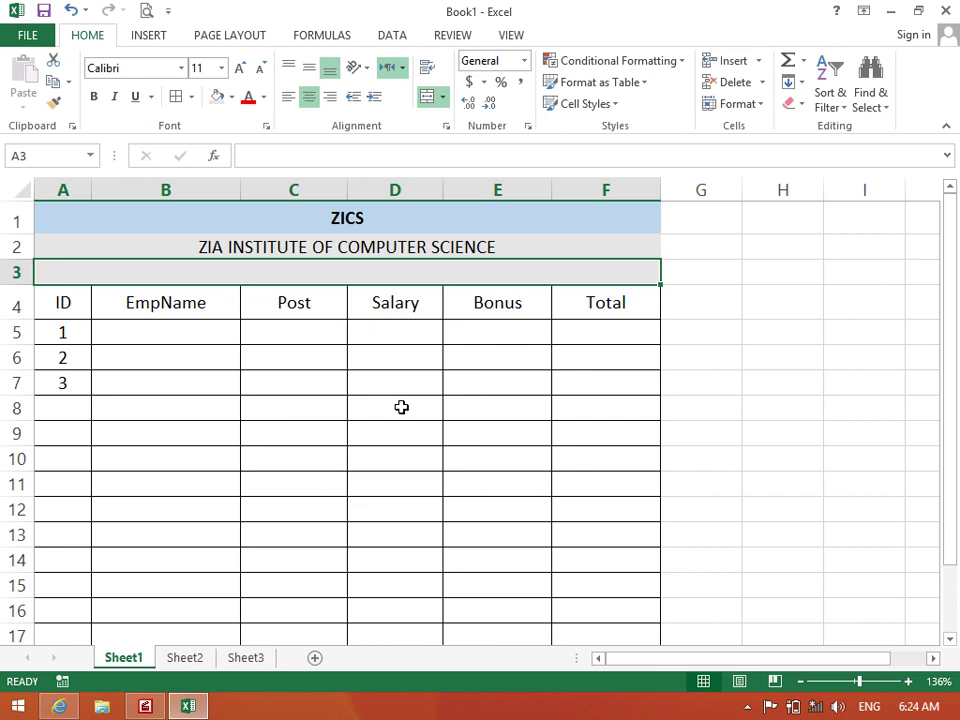
# Type 'Computer Science Department Employees Salaries Sheet' into the merged row 3 cell
pyautogui.write('cOMPUTER Science Departm')
pyautogui.write('ent')
pyautogui.write(' Employees Salarys')
pyautogui.press('BackSpace')
pyautogui.press('BackSpace')
pyautogui.press('BackSpace')
pyautogui.write('ies ')
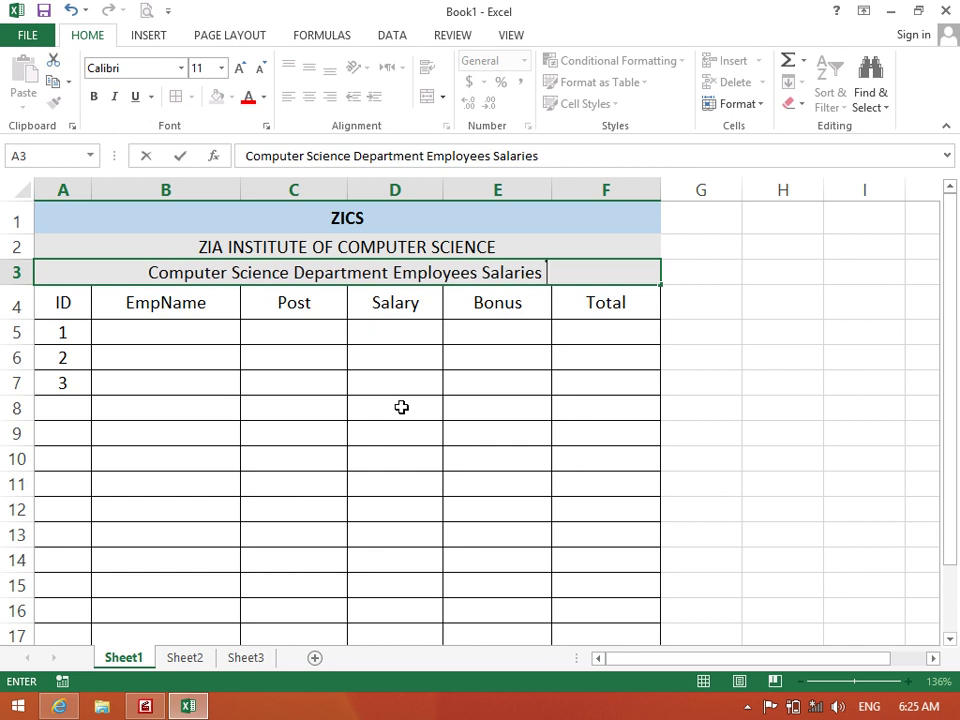
pyautogui.write('Sh')
pyautogui.press('BackSpace')
pyautogui.press('BackSpace')
pyautogui.write('shge')
pyautogui.press('BackSpace')
pyautogui.press('BackSpace')
pyautogui.write('eet')
pyautogui.press('Return')
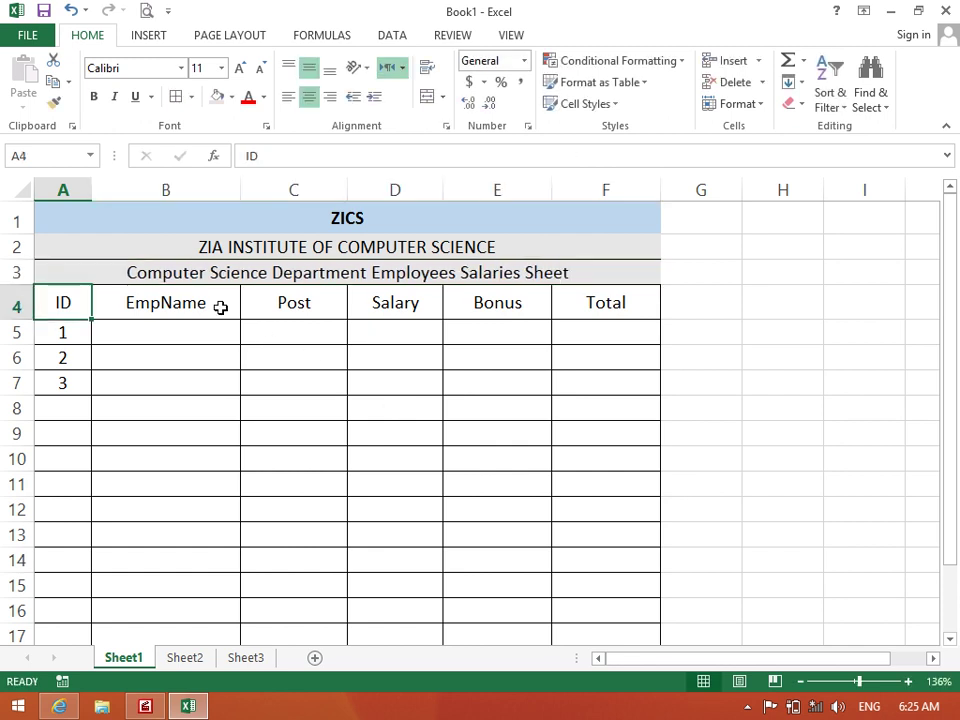
pyautogui.click(110, 272)
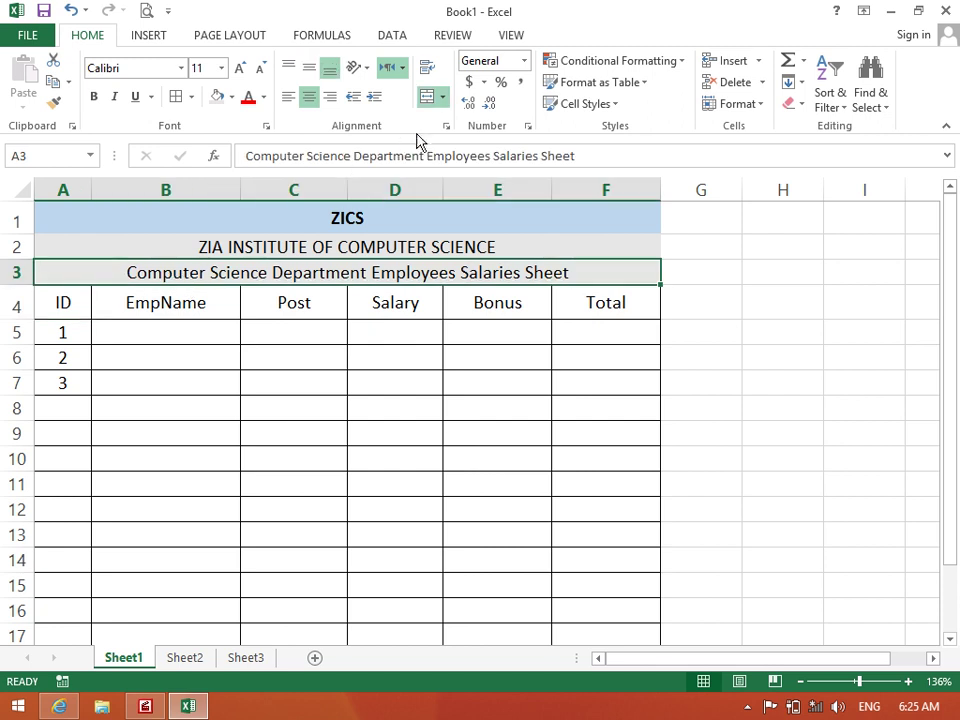
# Merge and centre G4:I4 as a middle-aligned 'Remarks' header beside Total
pyautogui.click(443, 97)
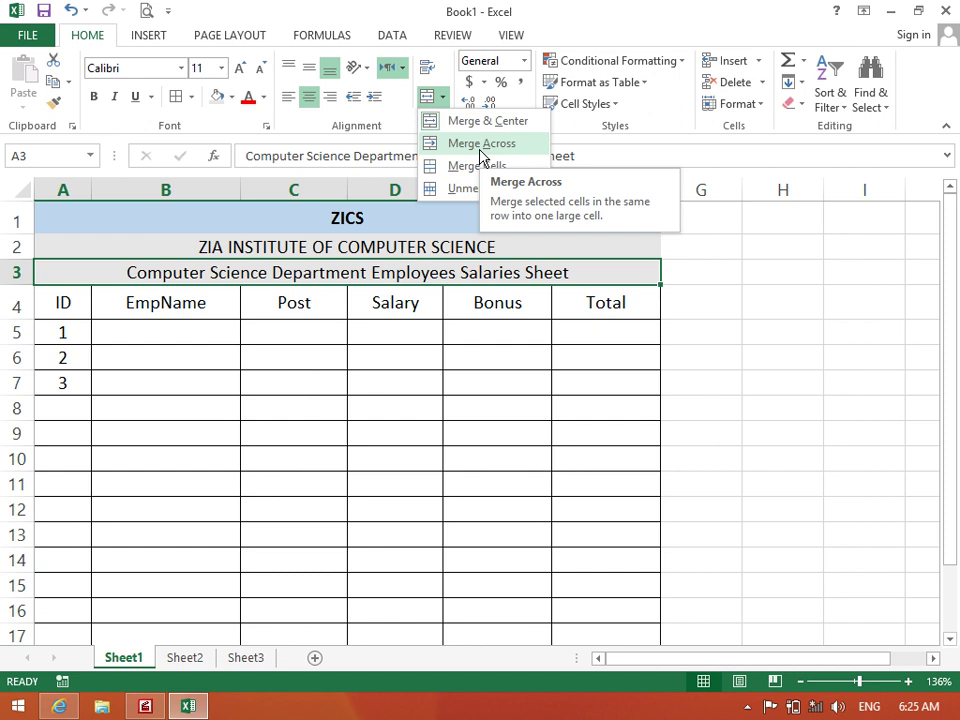
pyautogui.click(362, 300)
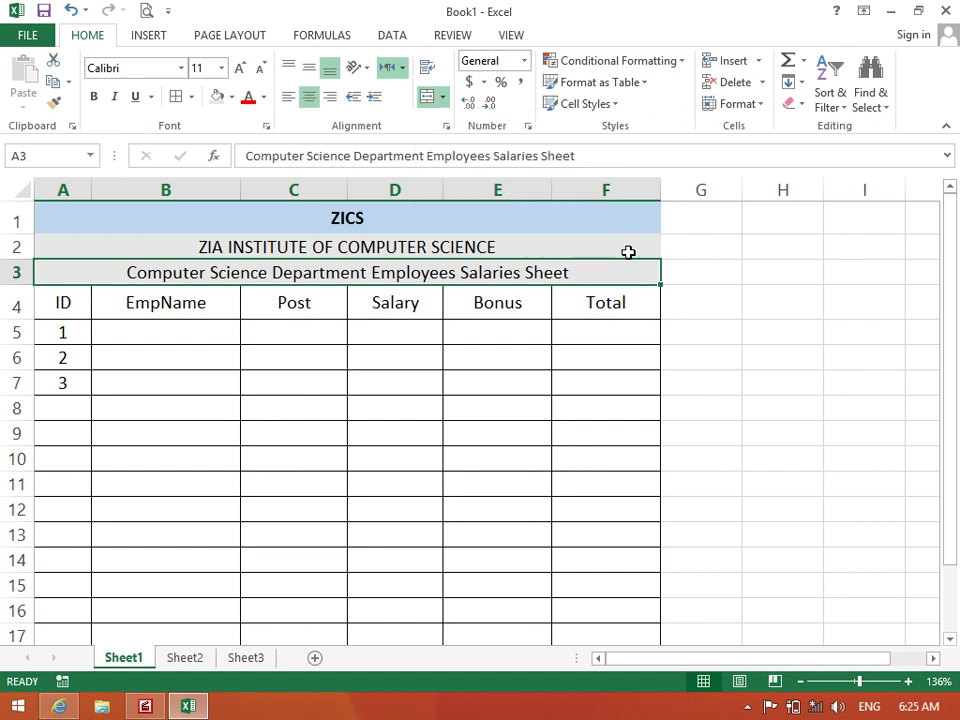
pyautogui.moveTo(685, 296); pyautogui.dragTo(844, 296)
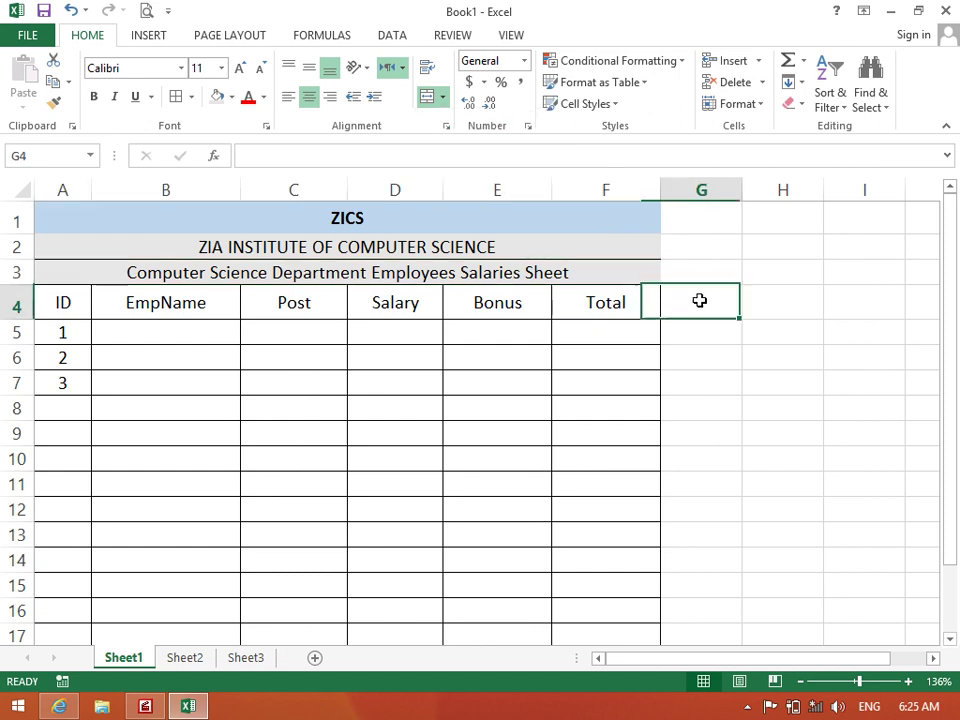
pyautogui.click(442, 97)
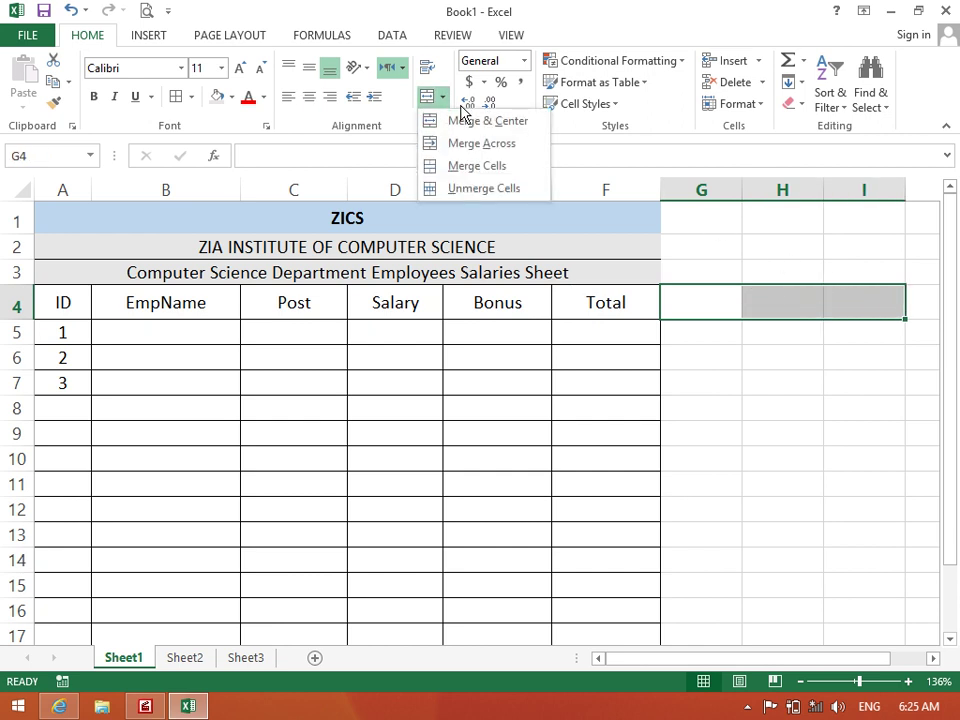
pyautogui.click(524, 126)
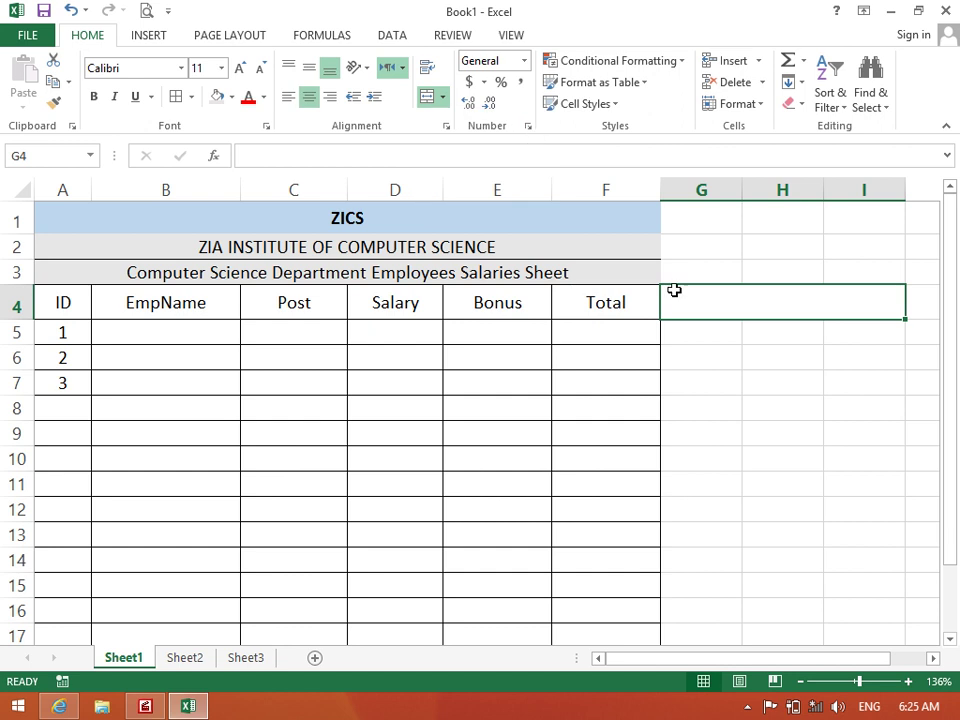
pyautogui.write('Remarks')
pyautogui.press('Return')
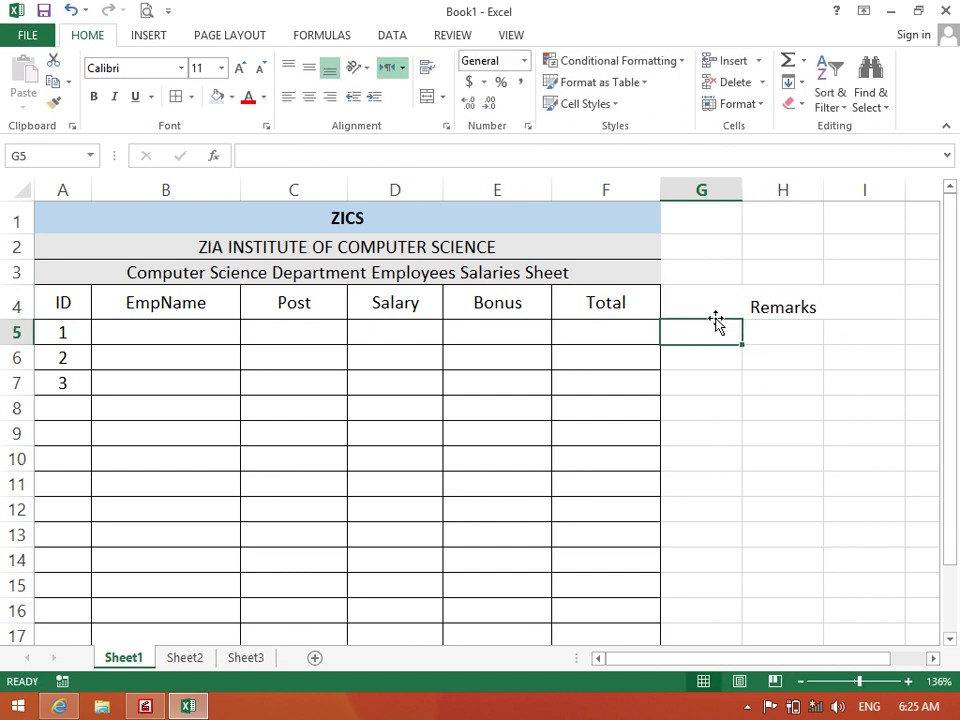
pyautogui.click(708, 306)
pyautogui.click(309, 70)
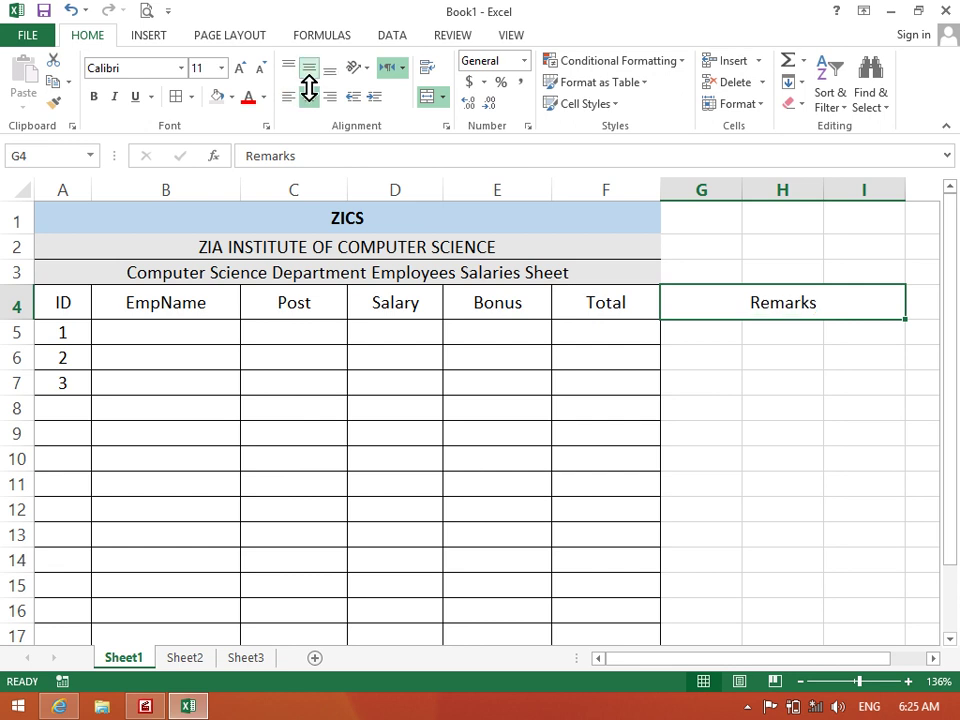
pyautogui.moveTo(359, 309); pyautogui.dragTo(67, 302)
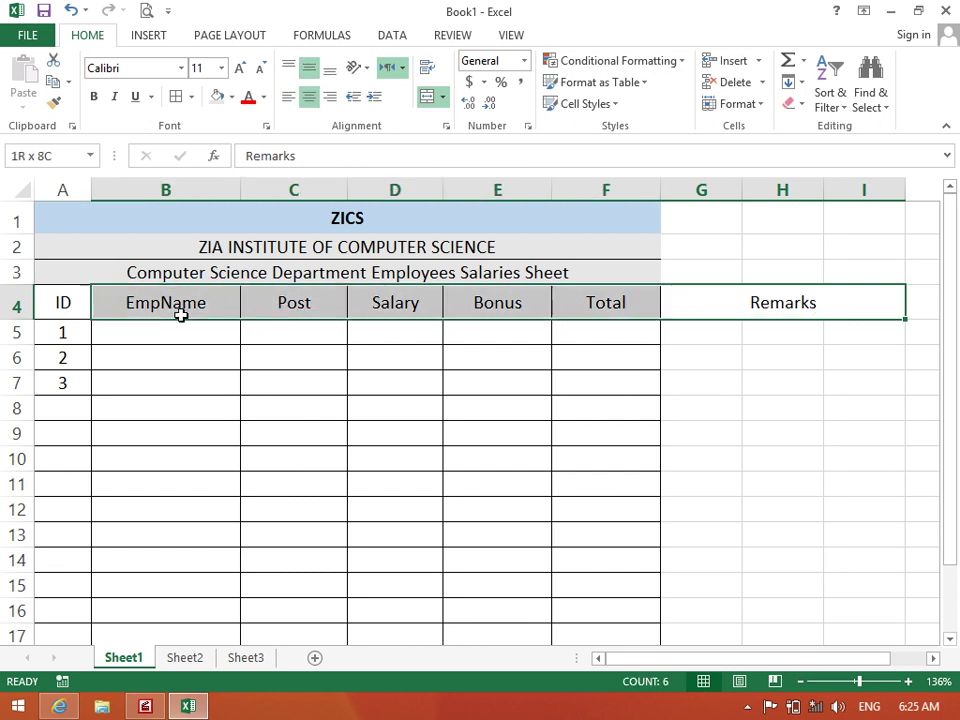
pyautogui.click(232, 97)
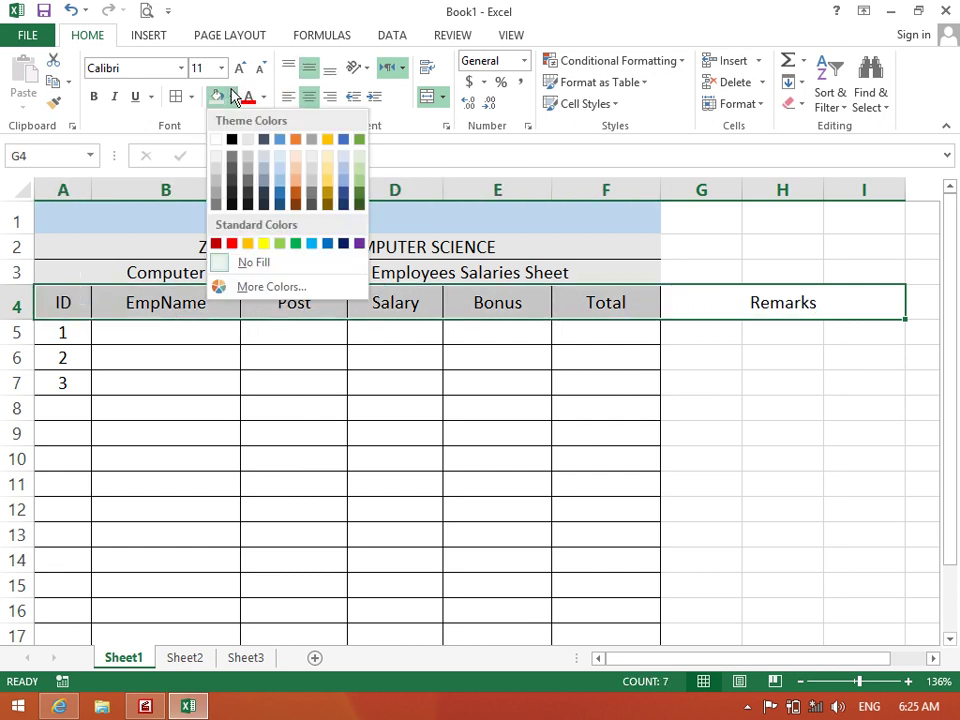
# Give header row A4:I4 a peach fill
pyautogui.click(298, 157)
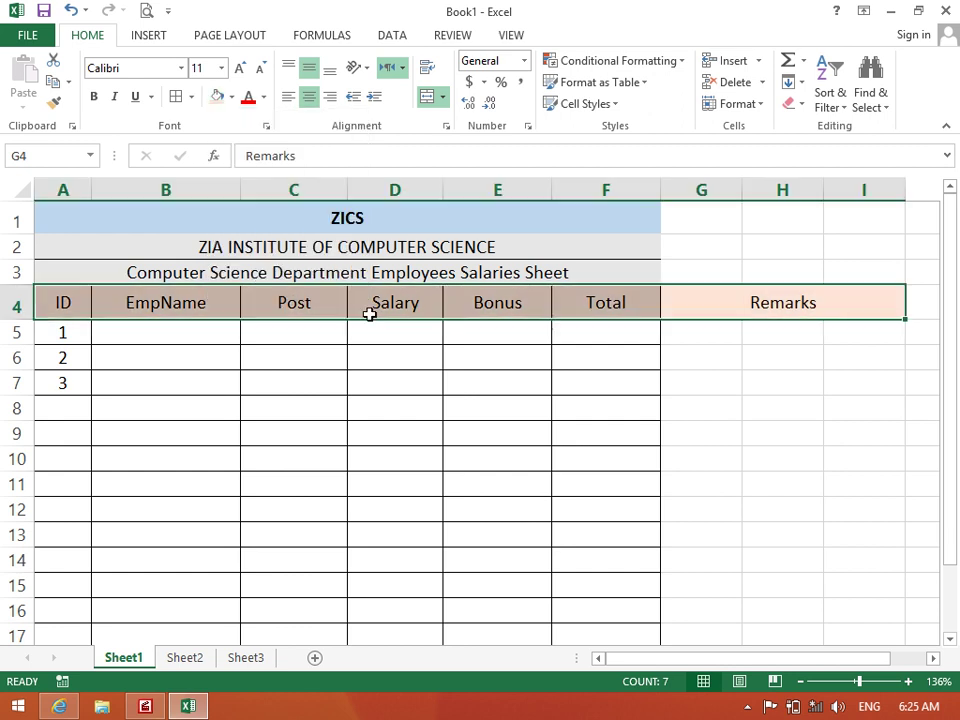
pyautogui.click(529, 435)
pyautogui.moveTo(866, 330)
pyautogui.mouseDown()
pyautogui.moveTo(593, 540)
pyautogui.moveTo(677, 584)
pyautogui.mouseUp()
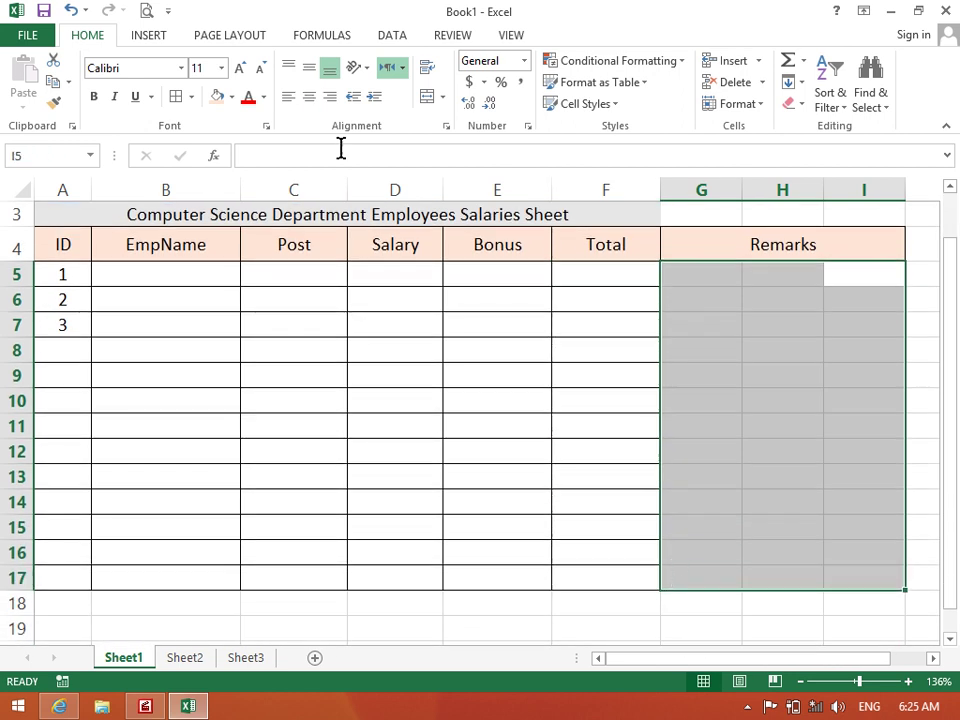
pyautogui.click(593, 350)
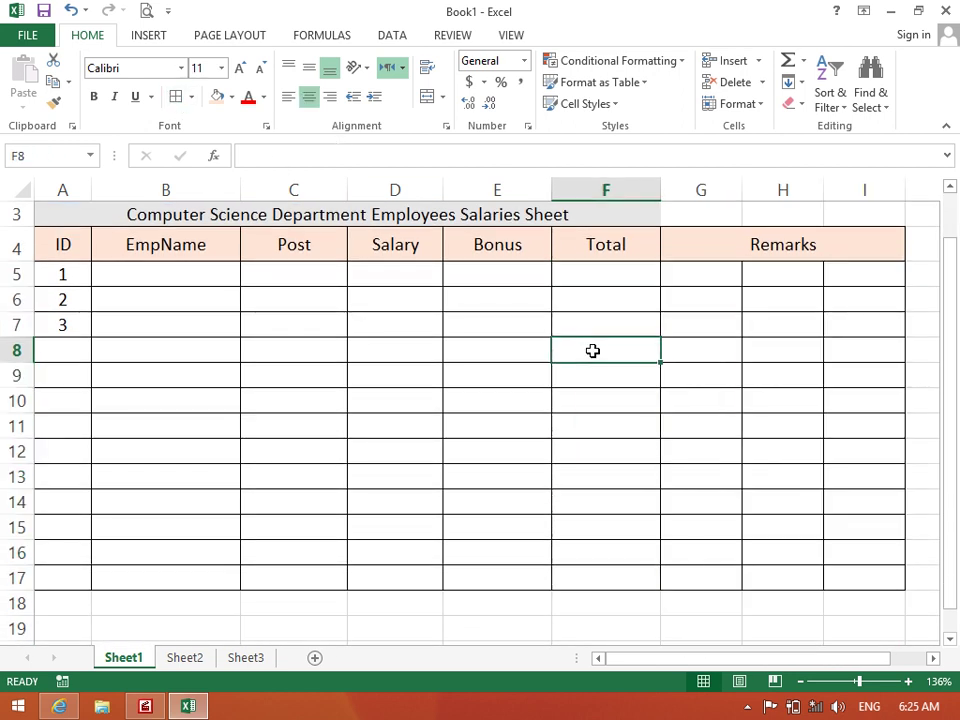
# Merge G5:I5 and G6:I6 under the Remarks header
pyautogui.moveTo(679, 281); pyautogui.dragTo(735, 288)
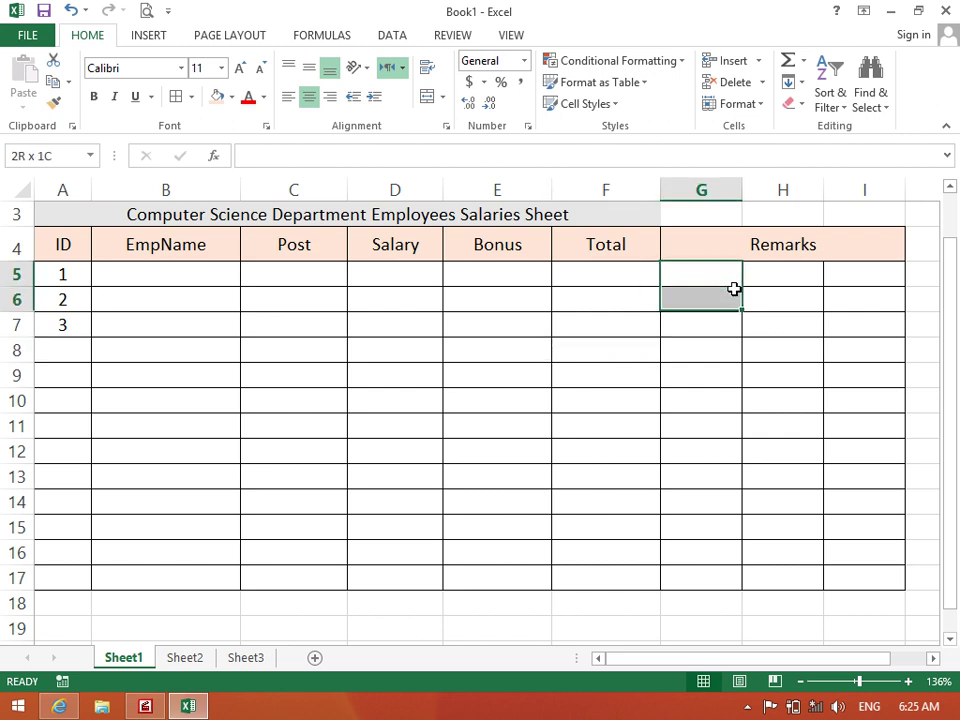
pyautogui.click(797, 266)
pyautogui.click(855, 270)
pyautogui.click(725, 283)
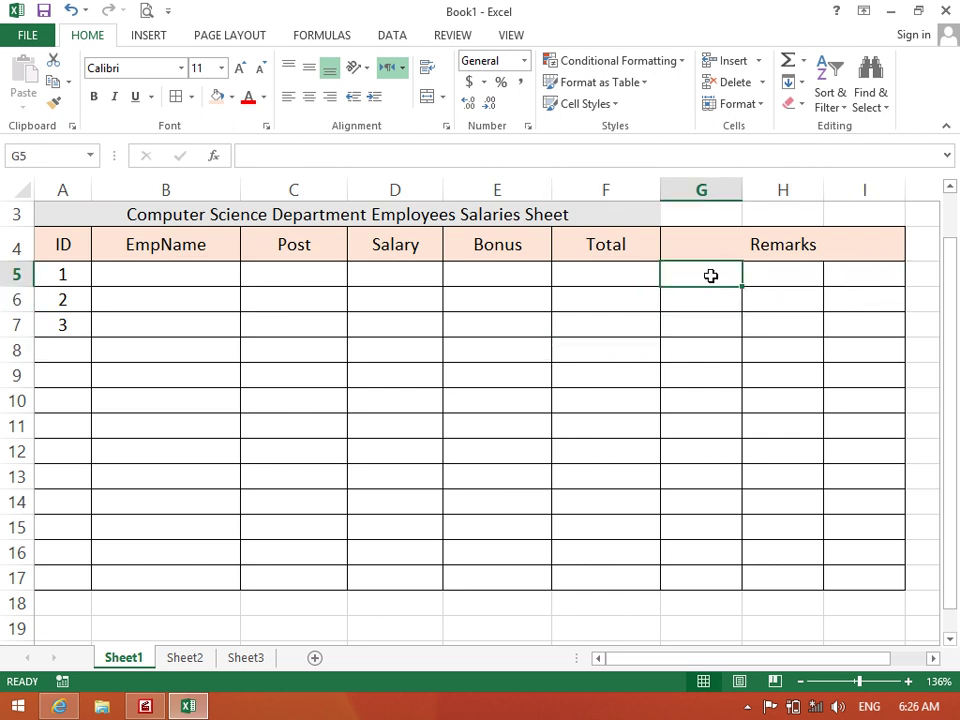
pyautogui.moveTo(690, 270); pyautogui.dragTo(886, 270)
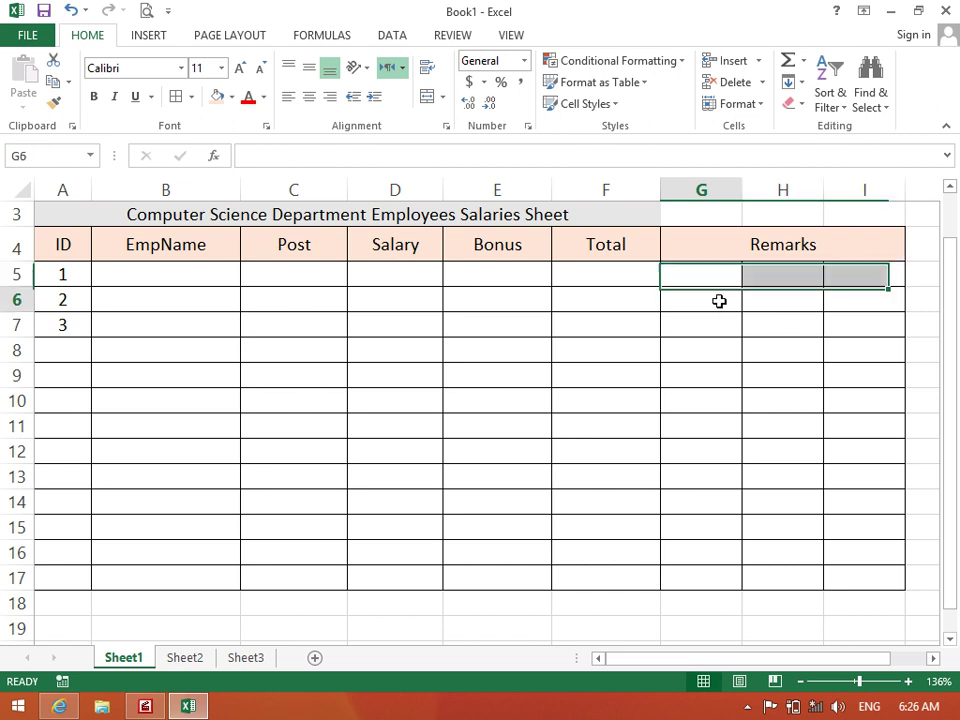
pyautogui.moveTo(720, 300); pyautogui.dragTo(784, 330)
pyautogui.moveTo(720, 336); pyautogui.dragTo(832, 325)
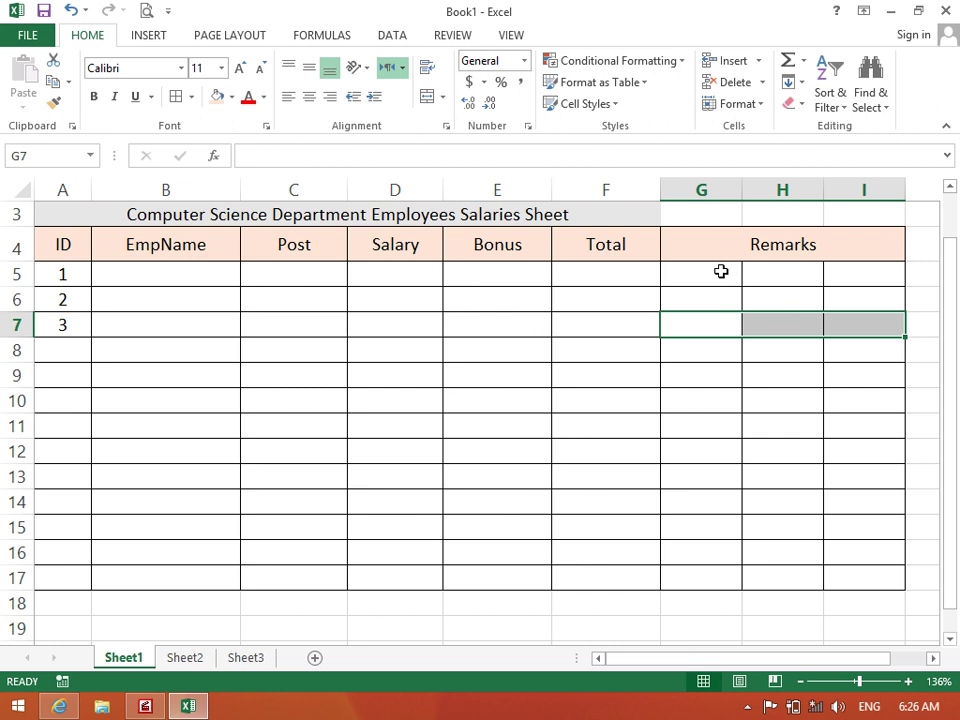
pyautogui.moveTo(720, 271); pyautogui.dragTo(840, 264)
pyautogui.click(443, 97)
pyautogui.click(476, 122)
pyautogui.moveTo(699, 300); pyautogui.dragTo(853, 300)
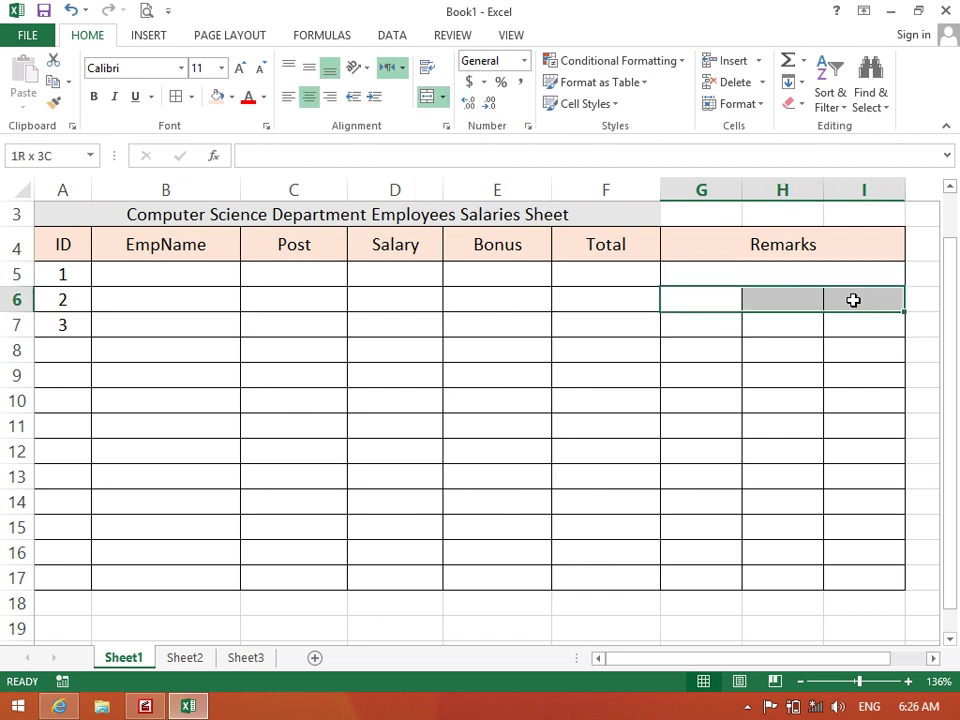
pyautogui.click(443, 97)
pyautogui.click(470, 121)
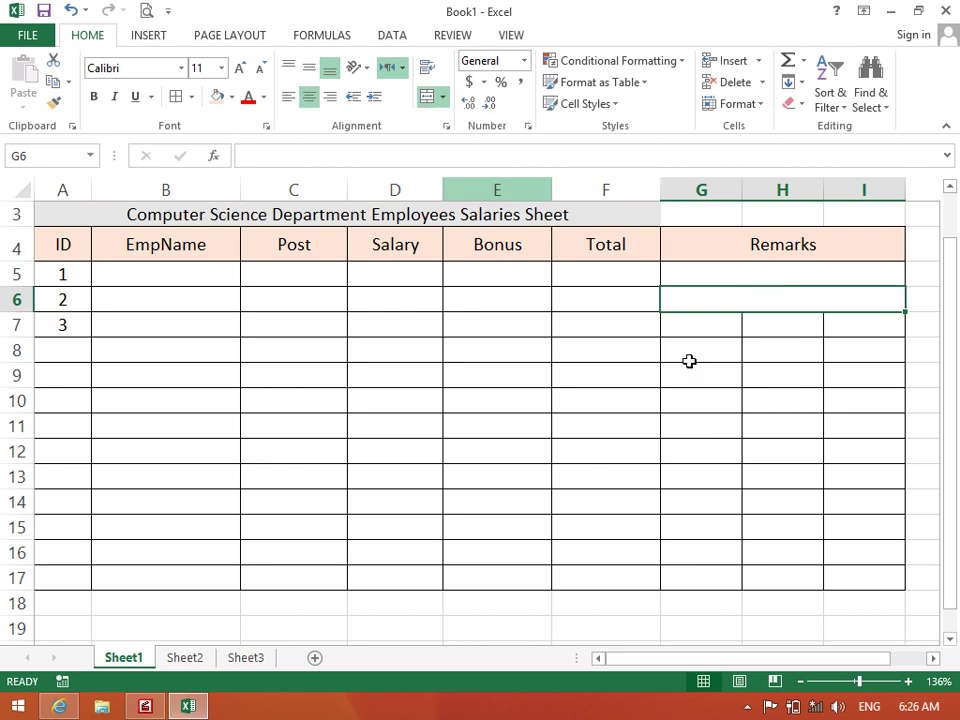
# Undo the last merge and select the Remarks area G5:I17
pyautogui.moveTo(709, 328); pyautogui.dragTo(835, 340)
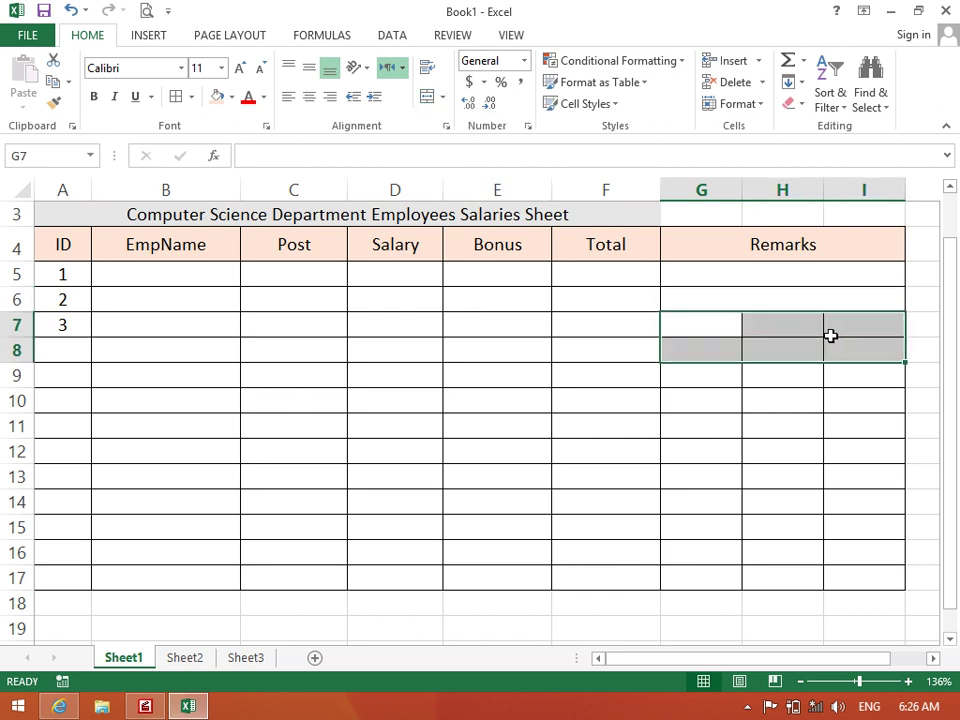
pyautogui.hotkey('ctrl', 'z')
pyautogui.hotkey('ctrl', 'z')
pyautogui.click(800, 348)
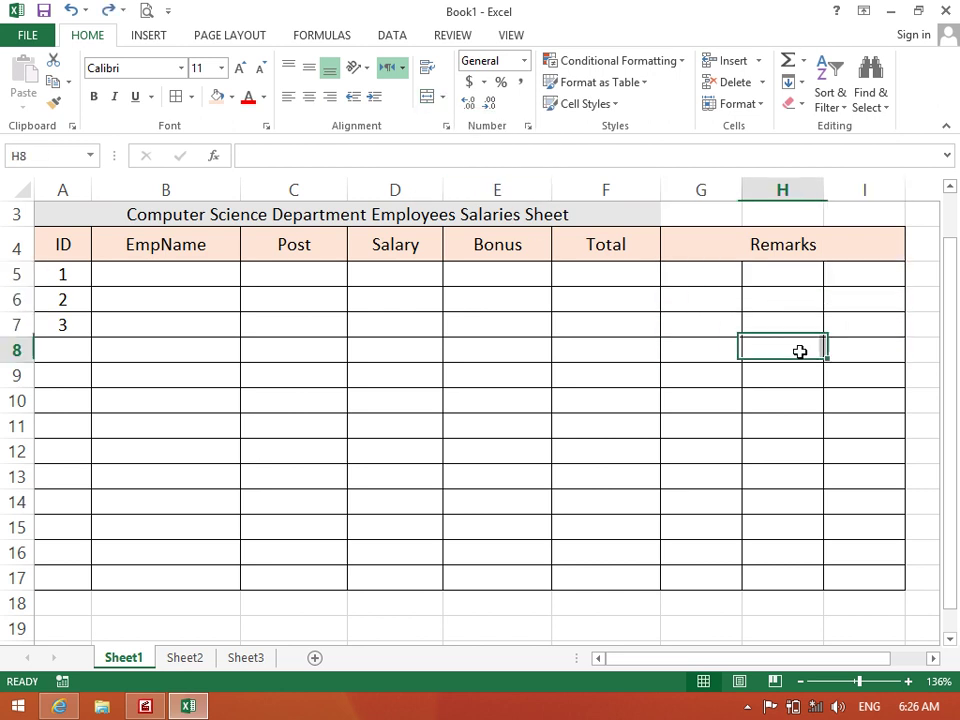
pyautogui.moveTo(711, 274)
pyautogui.mouseDown()
pyautogui.moveTo(815, 551)
pyautogui.moveTo(851, 574)
pyautogui.mouseUp()
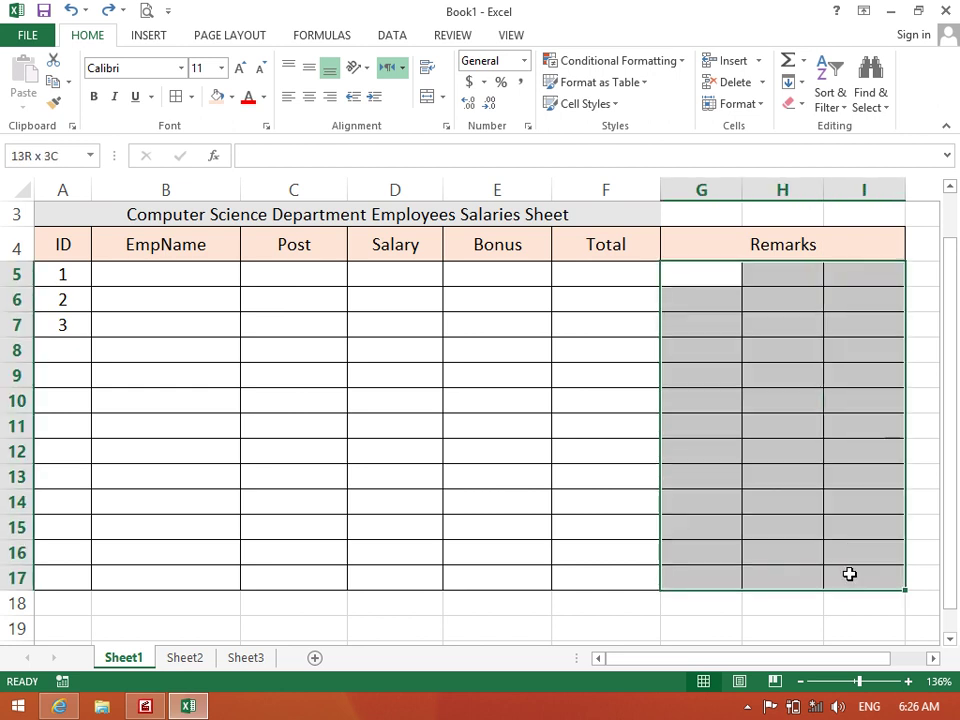
# Apply Merge Across to G5:I17 so each Remarks row spans columns G to I
pyautogui.click(446, 96)
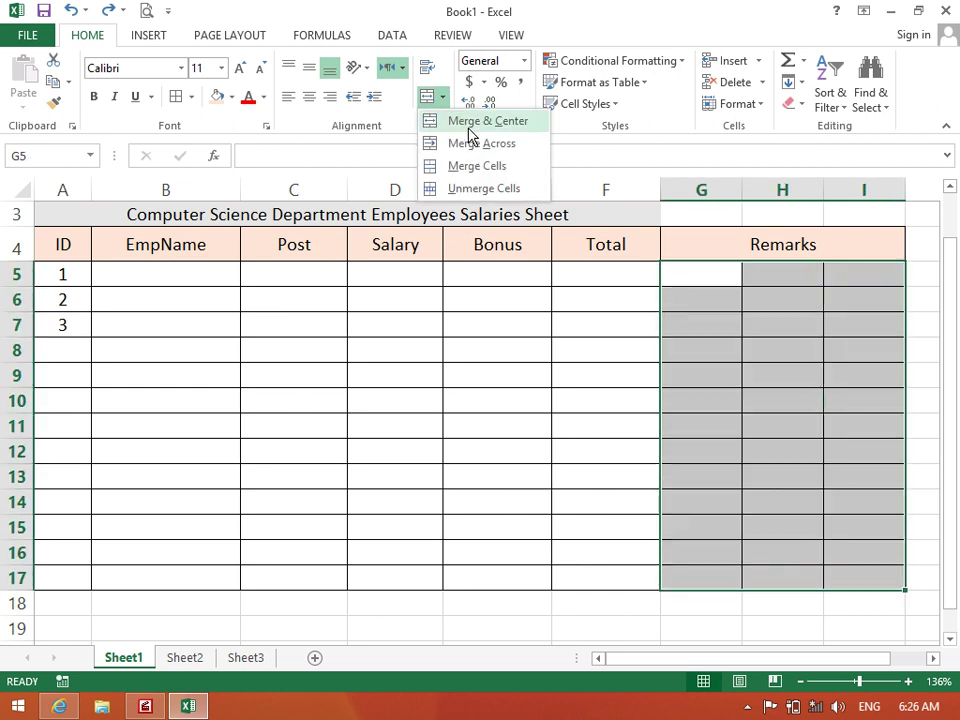
pyautogui.click(470, 122)
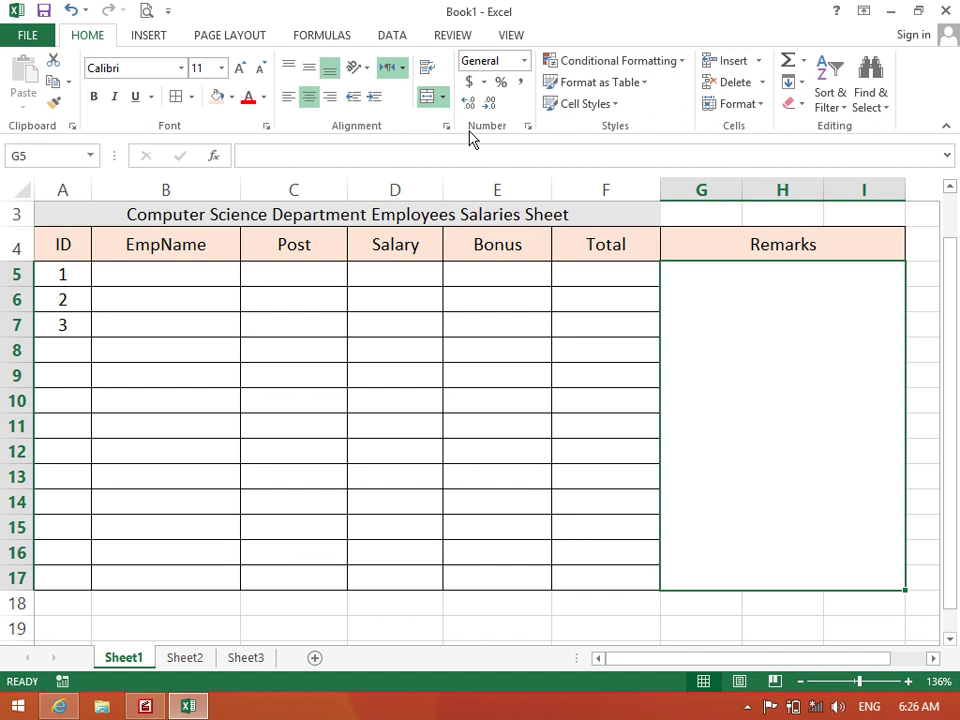
pyautogui.hotkey('ctrl', 'z')
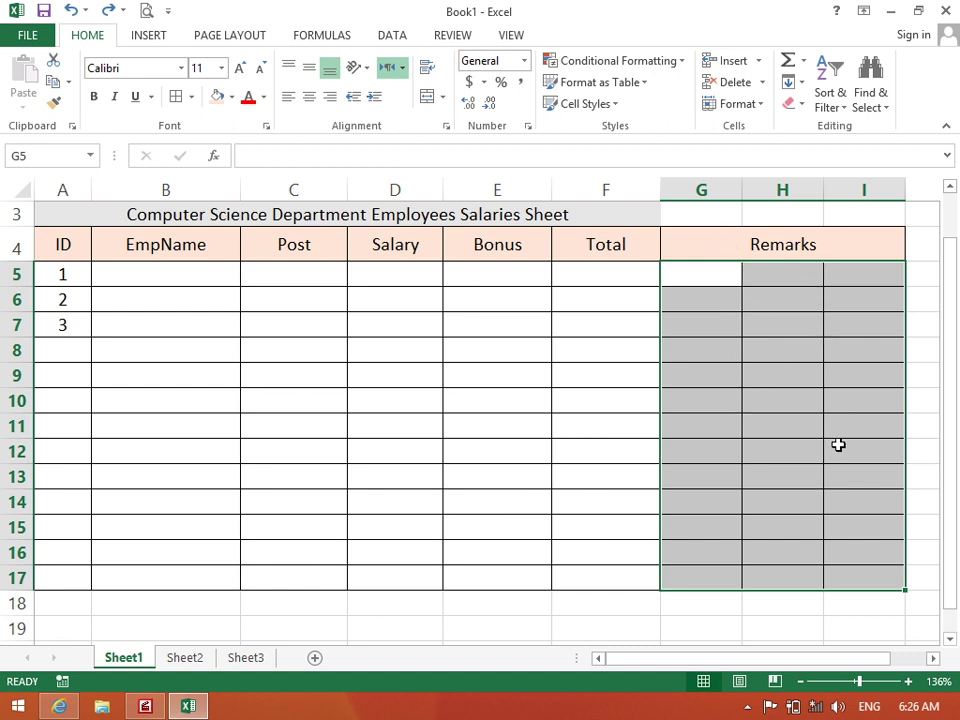
pyautogui.click(445, 98)
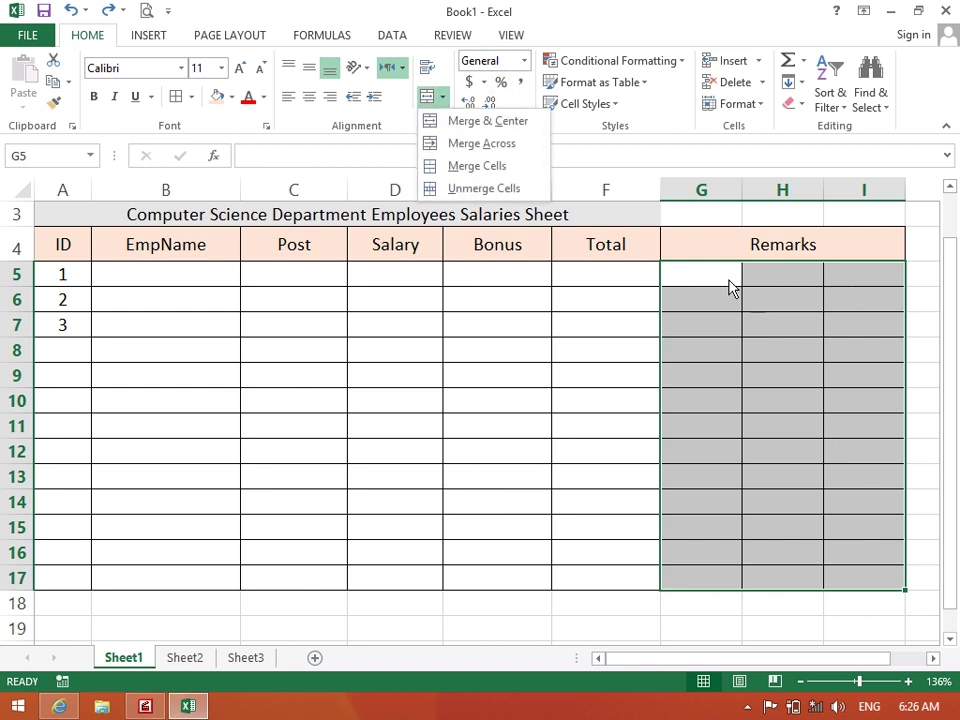
pyautogui.click(522, 146)
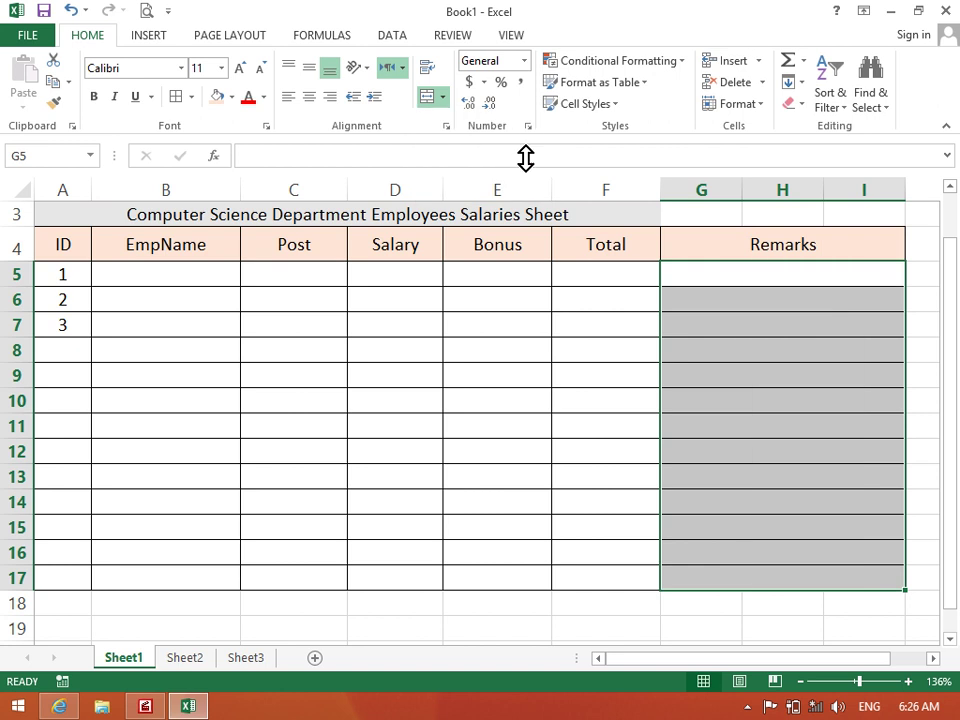
pyautogui.click(561, 337)
pyautogui.click(706, 281)
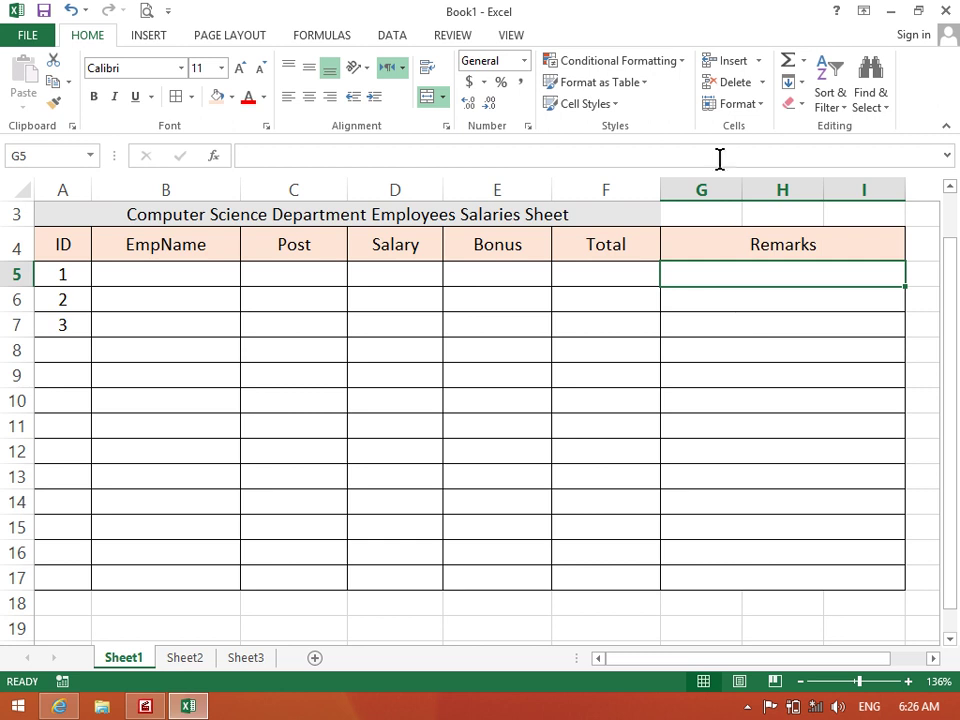
# Apply Merge Across to A1:I3 so each of the three title rows spans A to I
pyautogui.moveTo(722, 214); pyautogui.dragTo(706, 56)
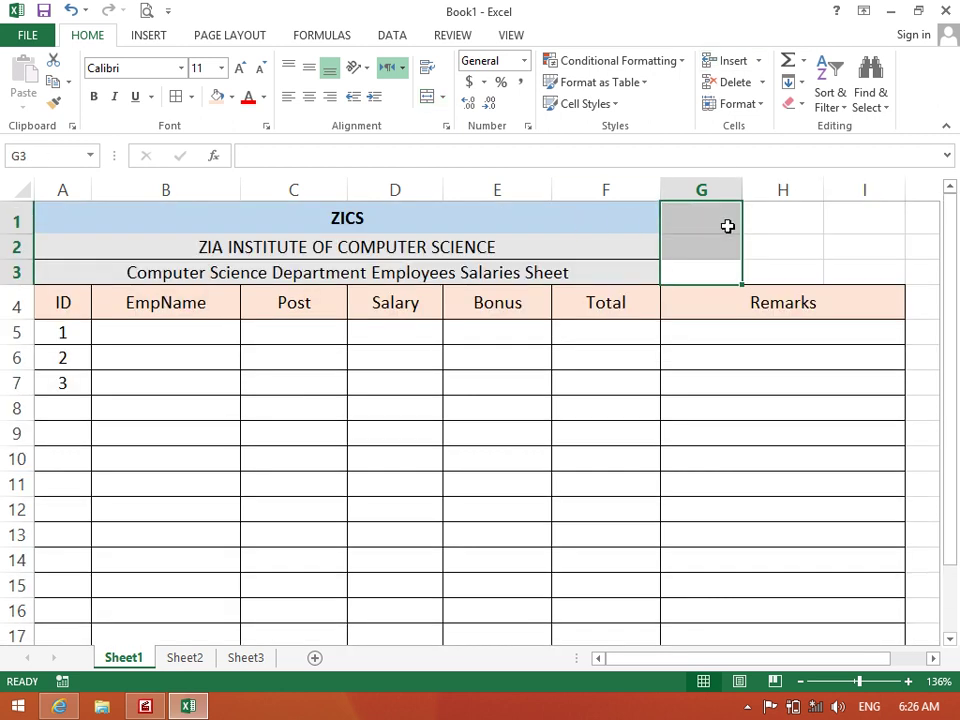
pyautogui.moveTo(727, 226); pyautogui.dragTo(862, 221)
pyautogui.moveTo(591, 221); pyautogui.dragTo(837, 221)
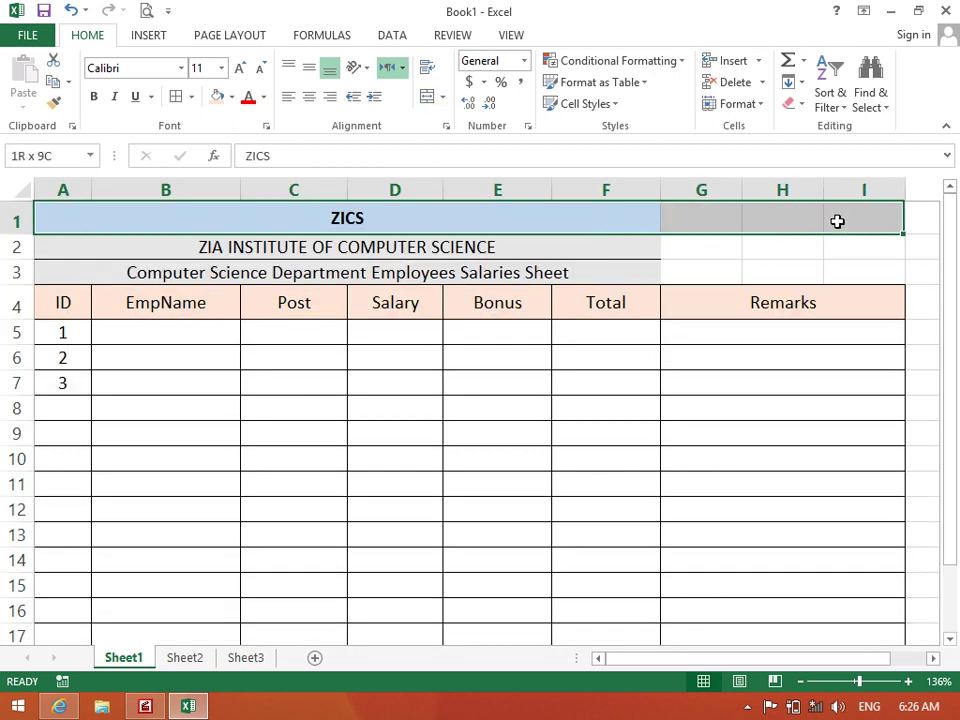
pyautogui.moveTo(645, 246); pyautogui.dragTo(827, 246)
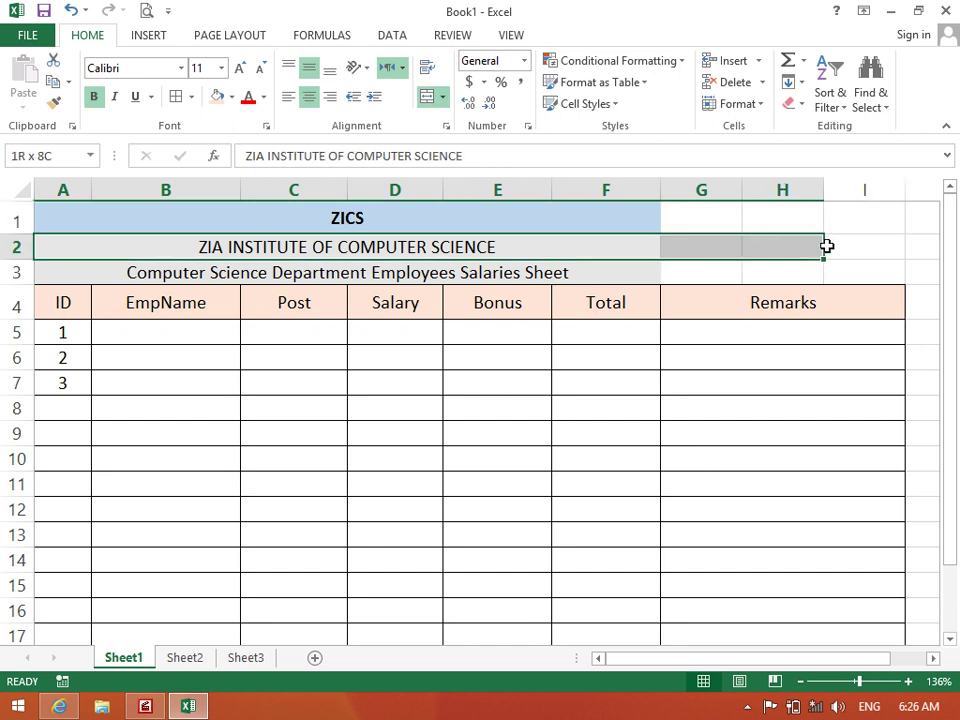
pyautogui.moveTo(700, 272); pyautogui.dragTo(775, 272)
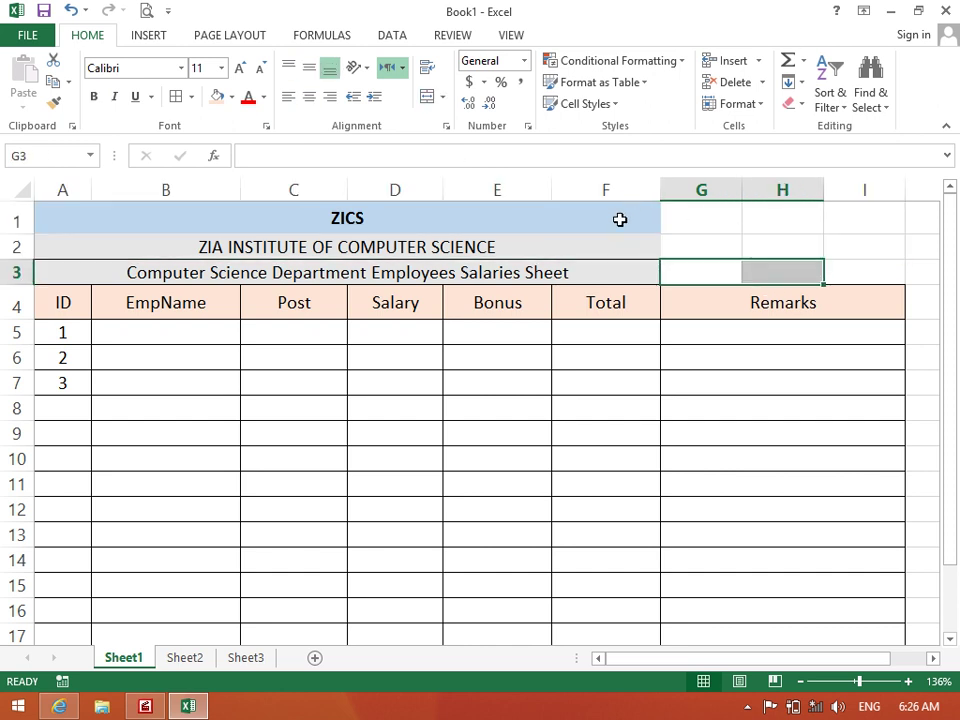
pyautogui.moveTo(620, 219); pyautogui.dragTo(855, 268)
pyautogui.click(444, 97)
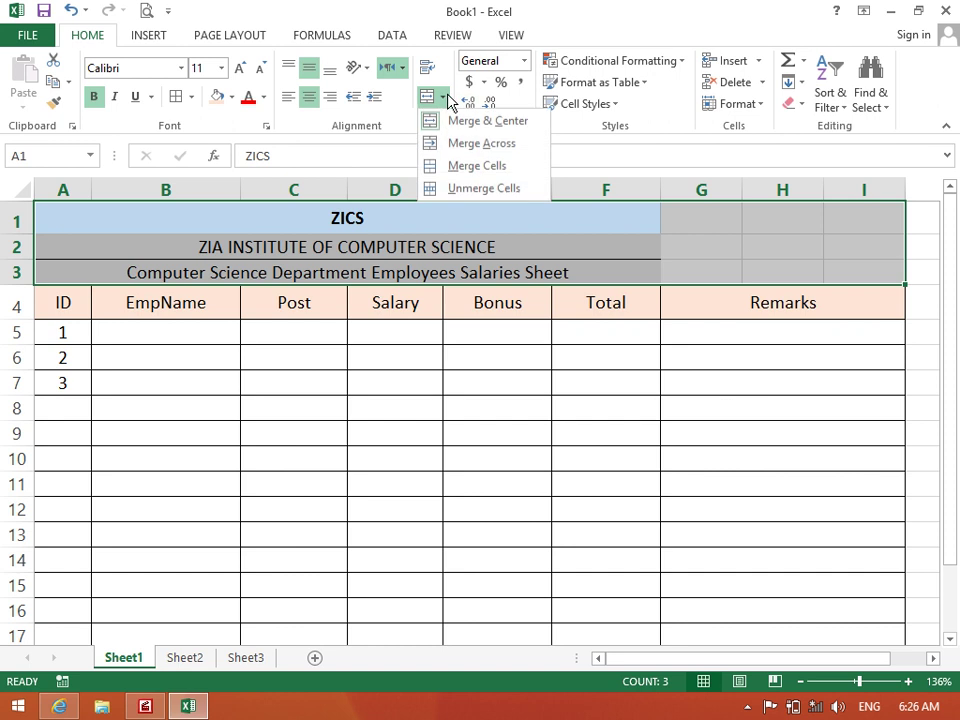
pyautogui.click(469, 145)
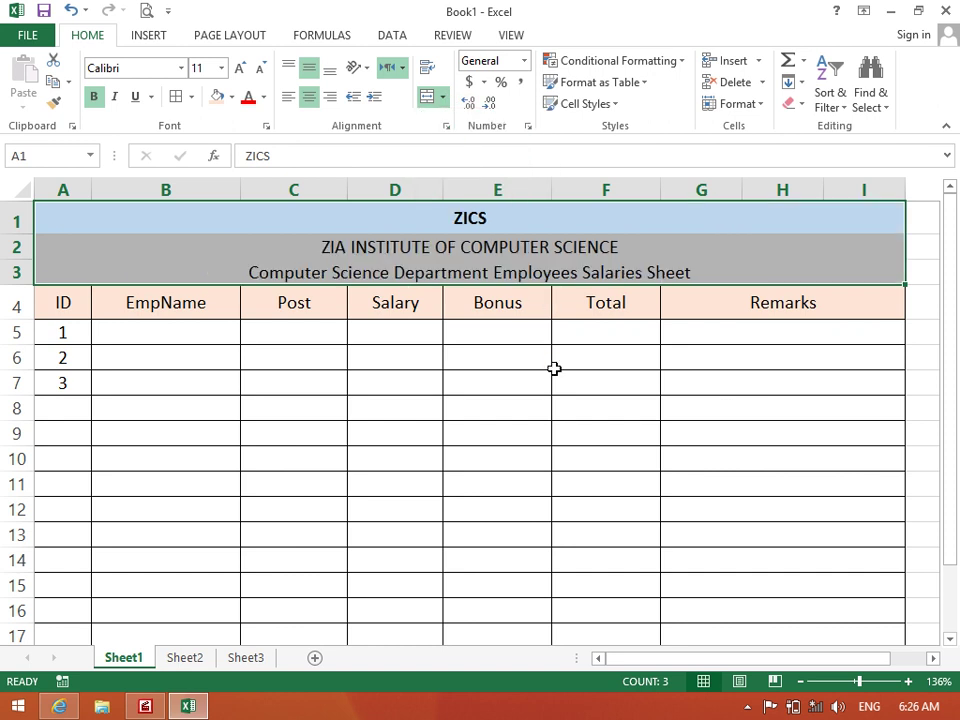
pyautogui.click(176, 97)
pyautogui.click(368, 391)
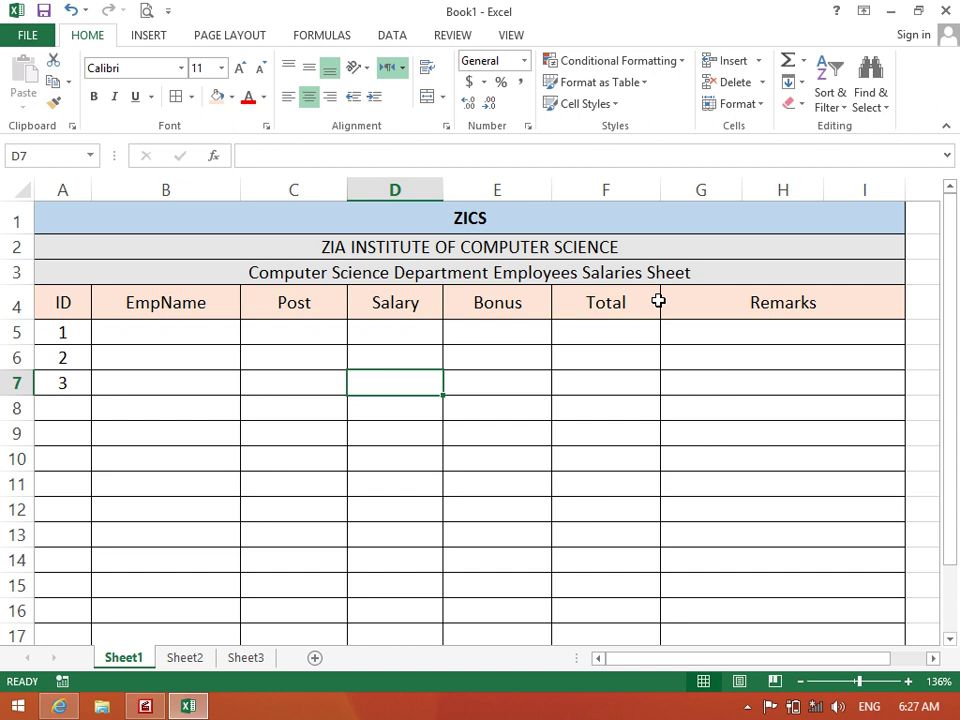
# Open the merge options on the Total header F4 and close them without merging
pyautogui.click(658, 301)
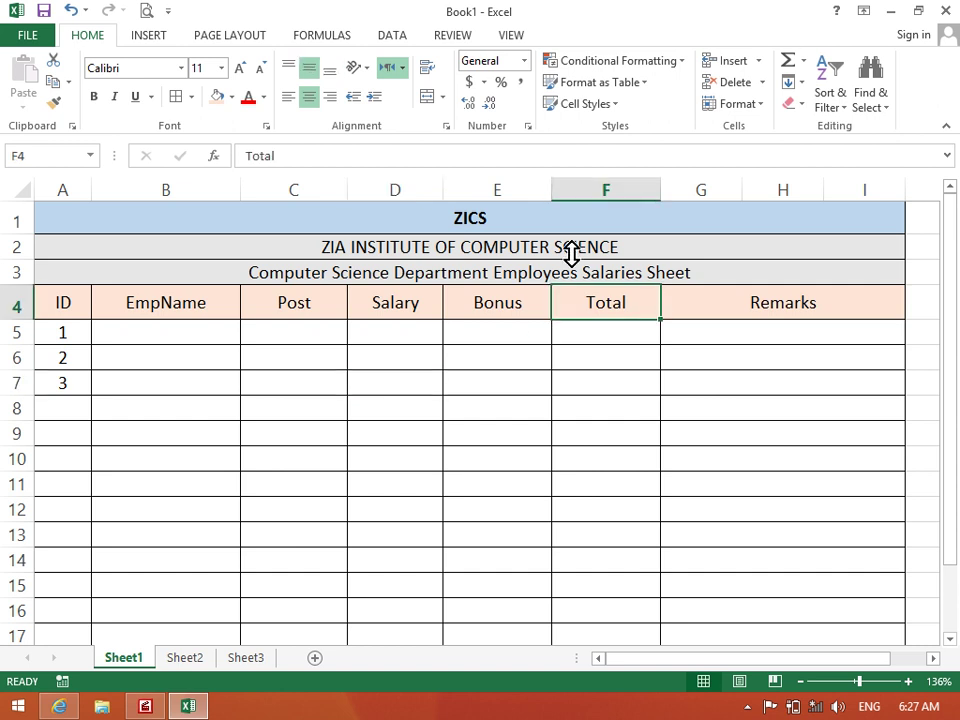
pyautogui.click(442, 97)
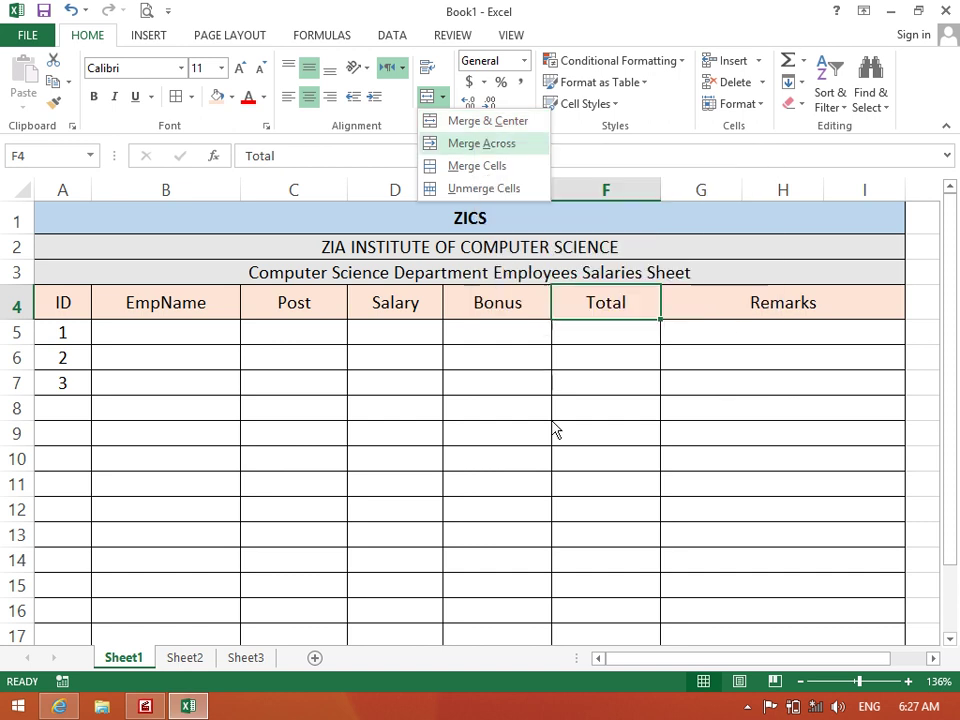
pyautogui.click(938, 655)
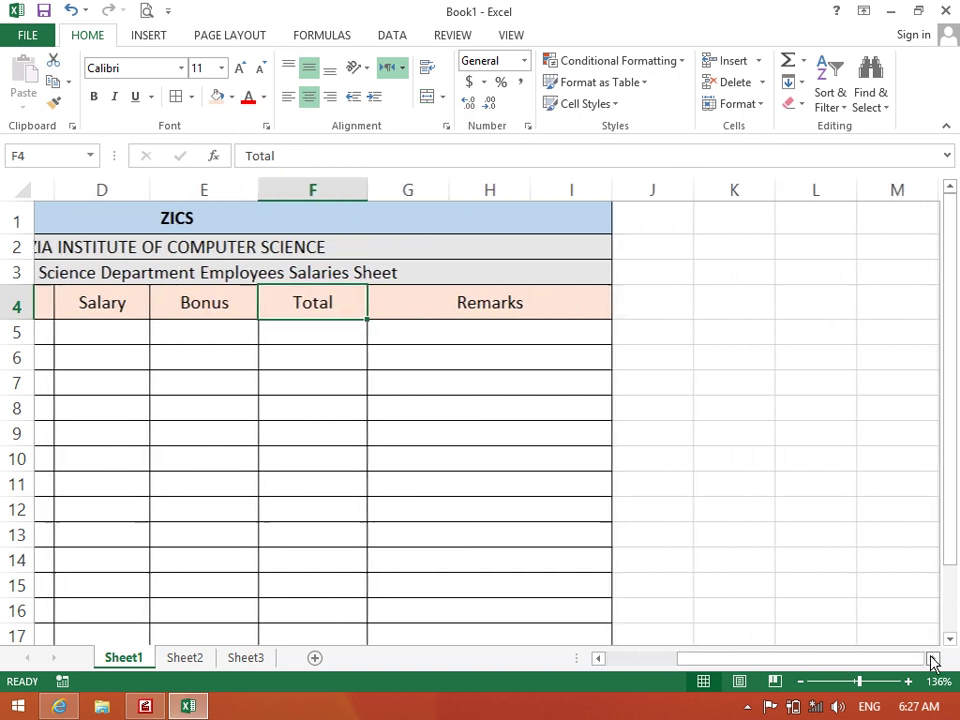
pyautogui.moveTo(938, 655); pyautogui.dragTo(916, 644)
# Merge and centre the empty block L5:M6 into one cell, then undo it
pyautogui.click(717, 375)
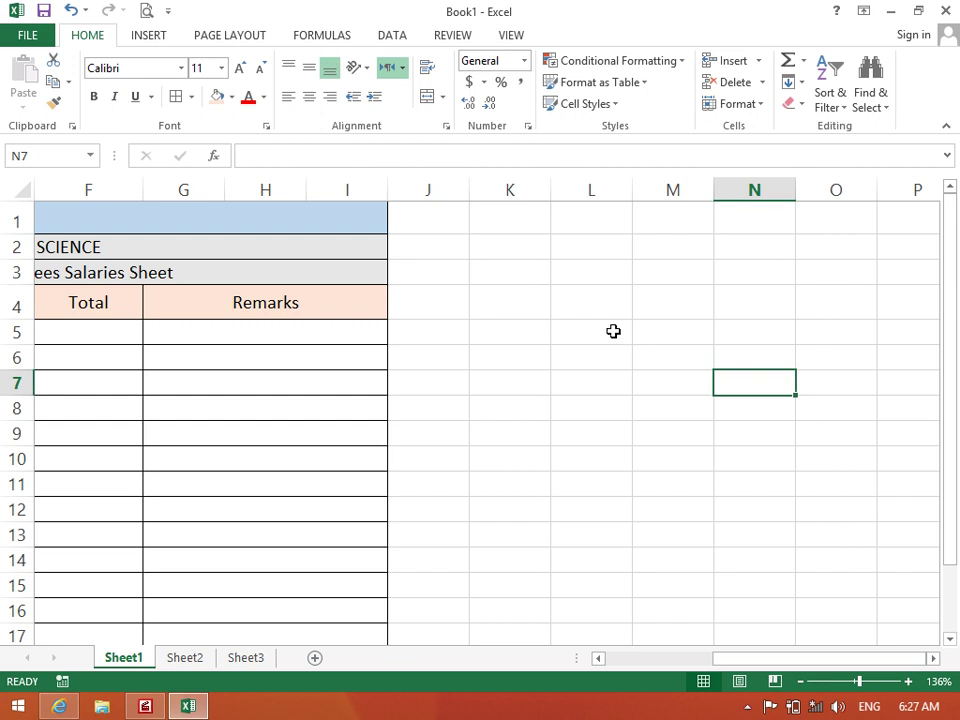
pyautogui.moveTo(613, 331); pyautogui.dragTo(649, 351)
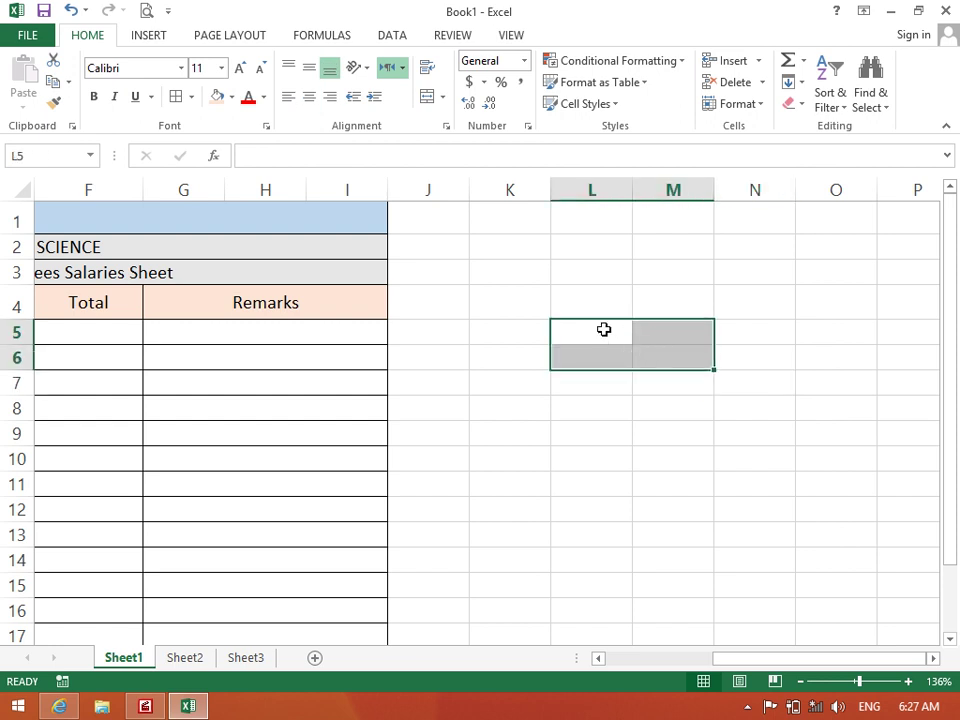
pyautogui.click(442, 97)
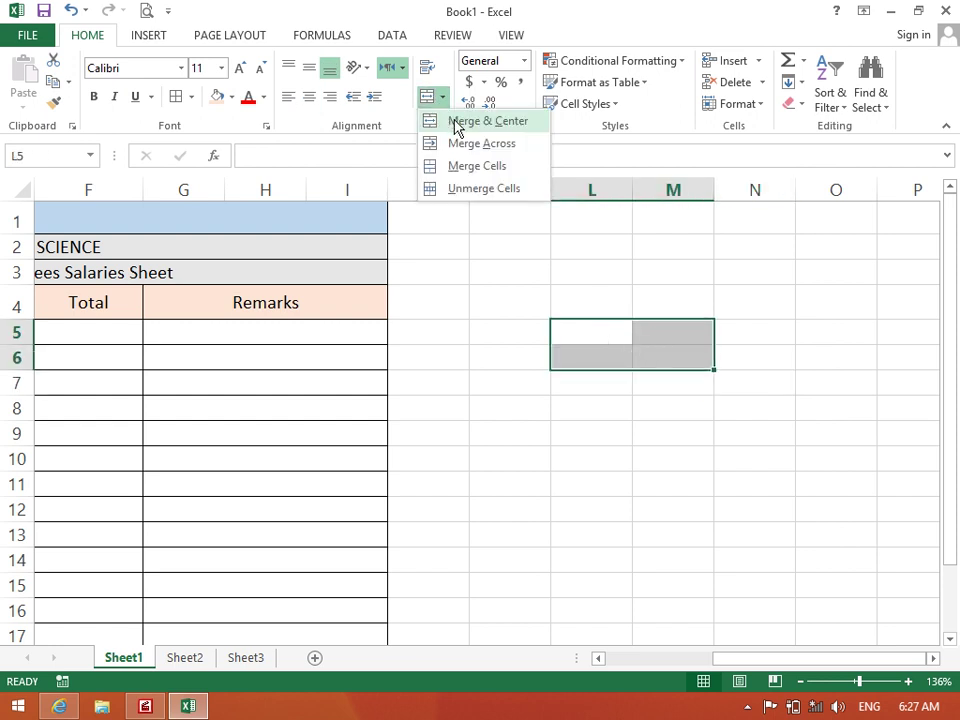
pyautogui.click(456, 122)
pyautogui.hotkey('ctrl', 'z')
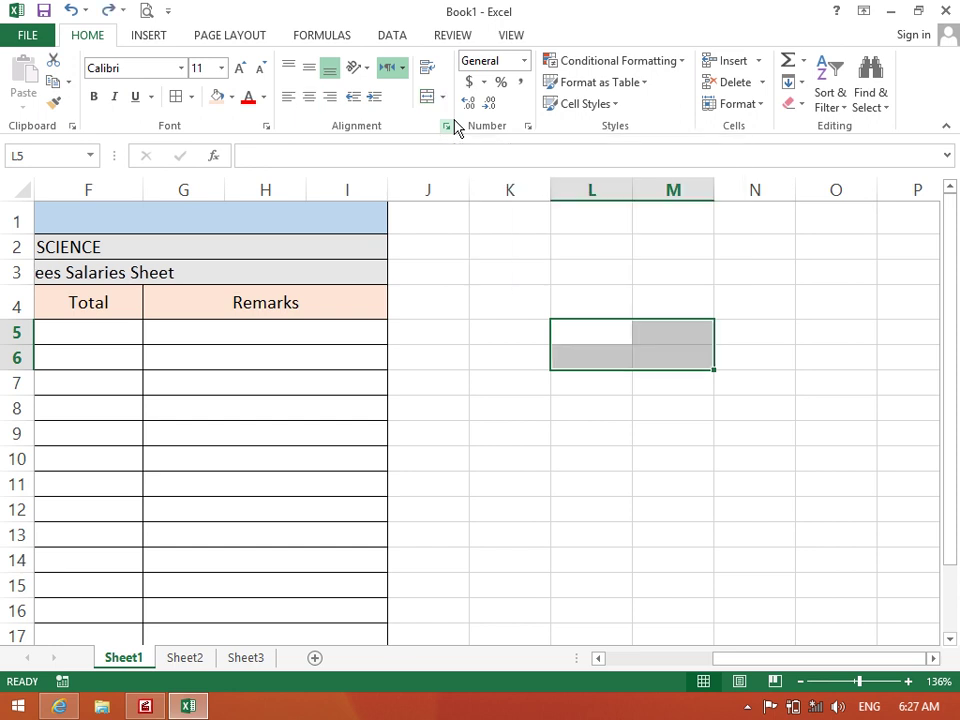
# Apply Merge Across to L5:M6 so each row forms one merged cell
pyautogui.click(443, 97)
pyautogui.click(460, 142)
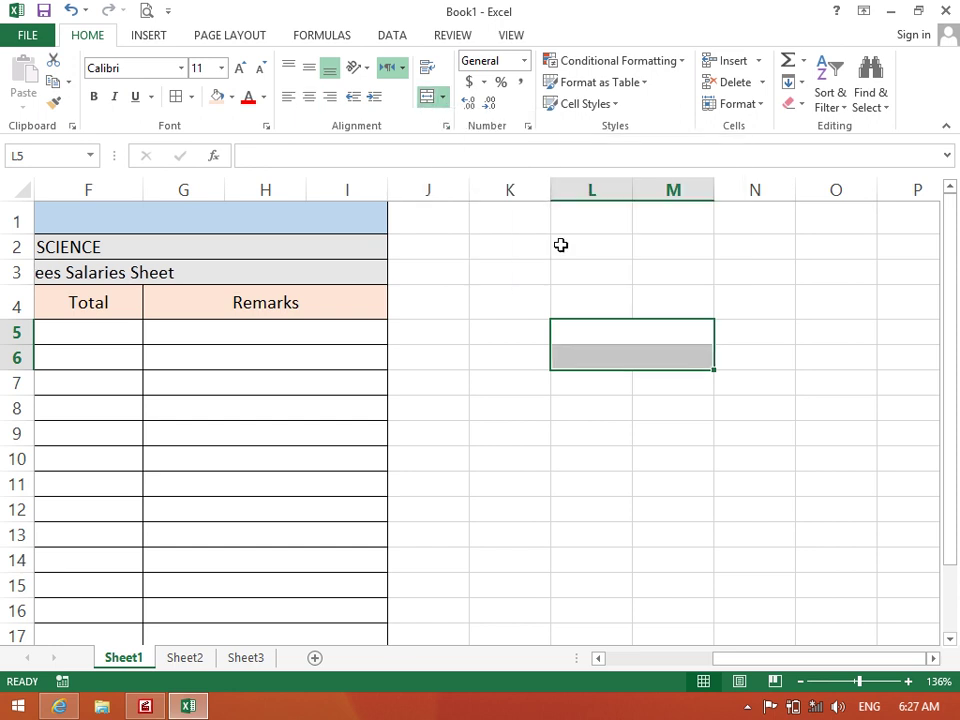
pyautogui.click(669, 437)
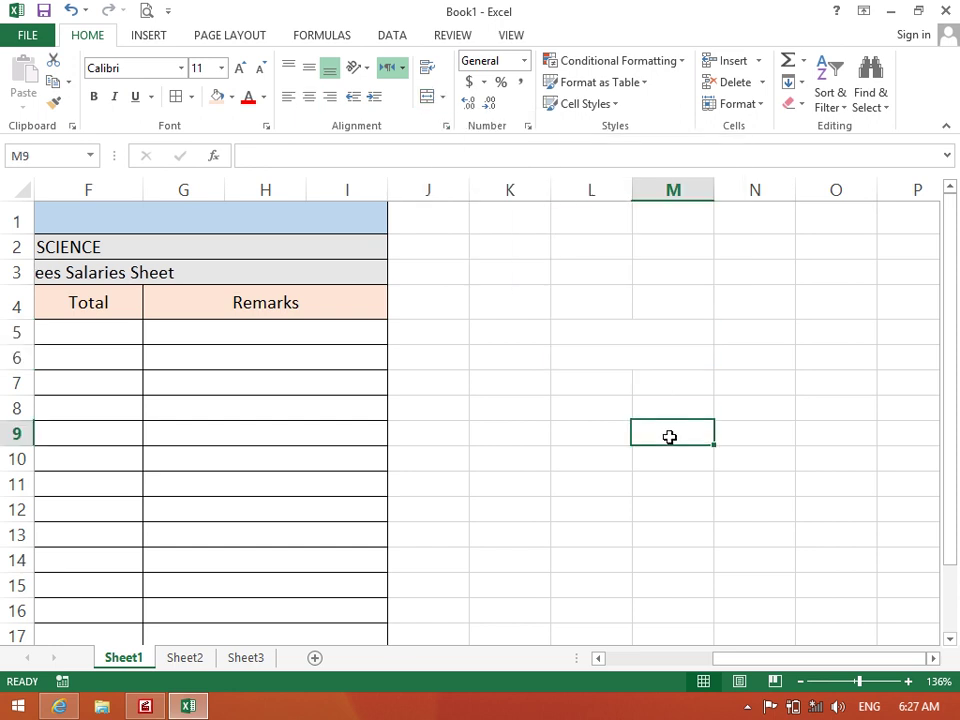
pyautogui.click(634, 347)
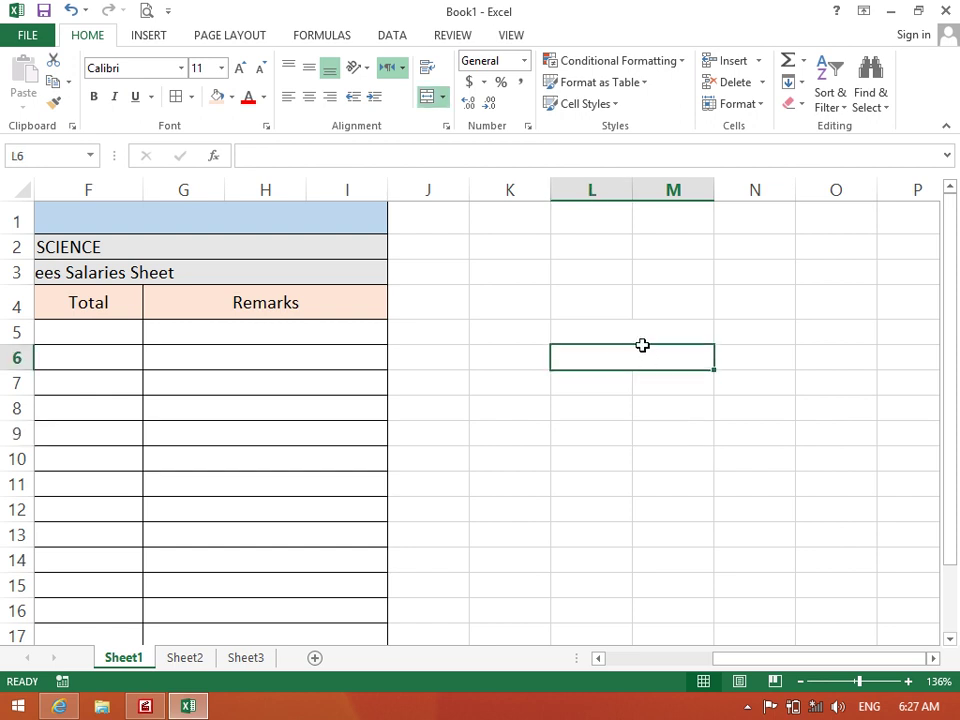
# Review the merge options for the header cells, closing them without merging
pyautogui.moveTo(642, 344); pyautogui.dragTo(641, 347)
pyautogui.moveTo(321, 340); pyautogui.dragTo(13, 302)
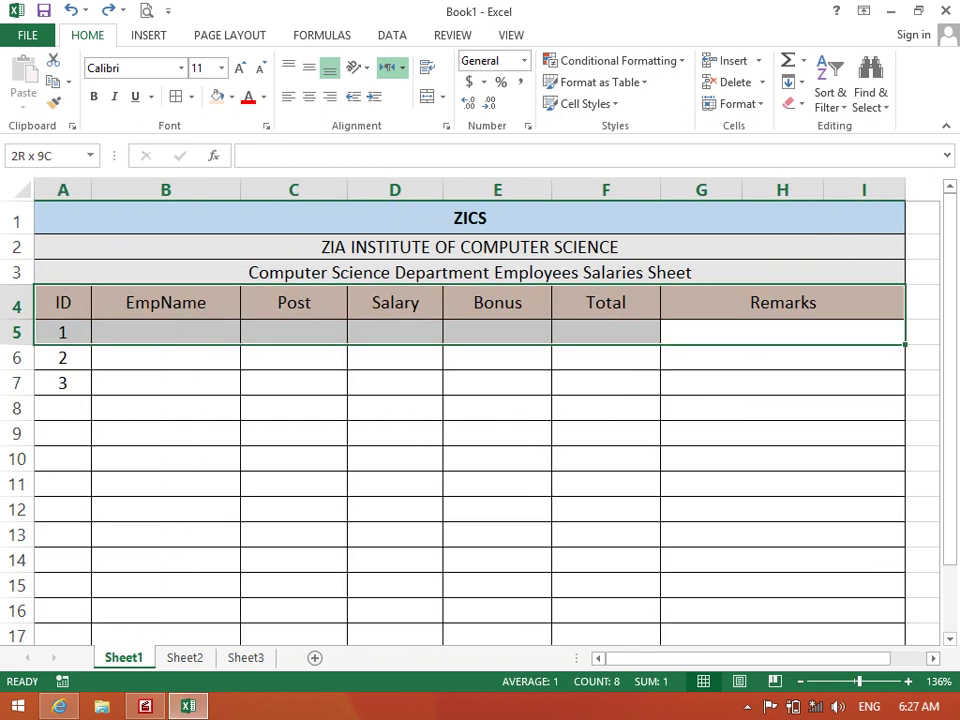
pyautogui.click(154, 304)
pyautogui.click(443, 98)
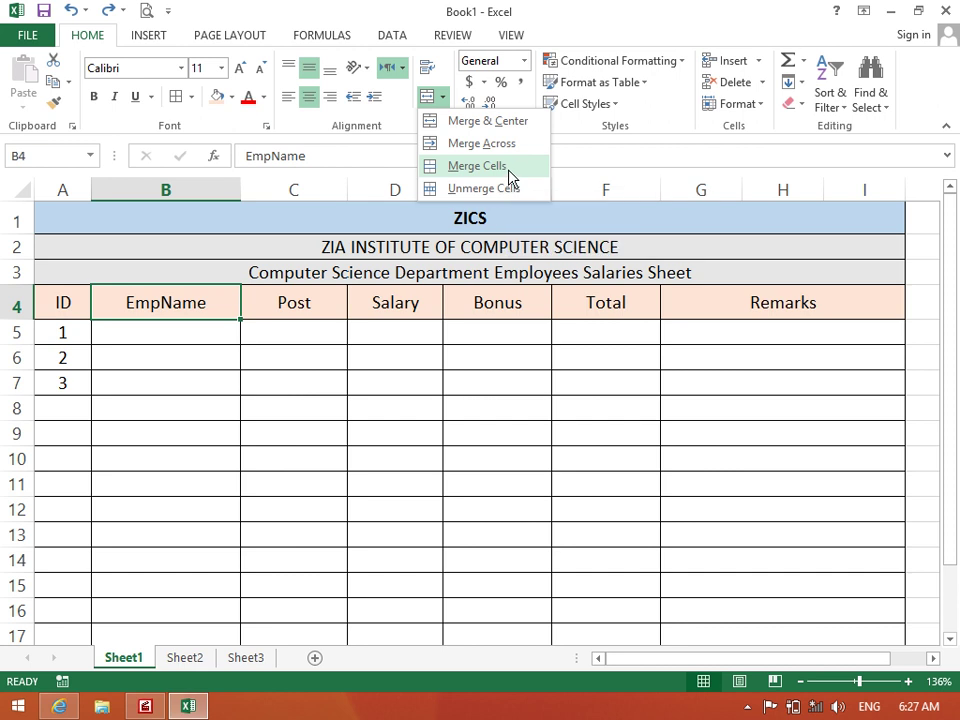
pyautogui.press('Escape')
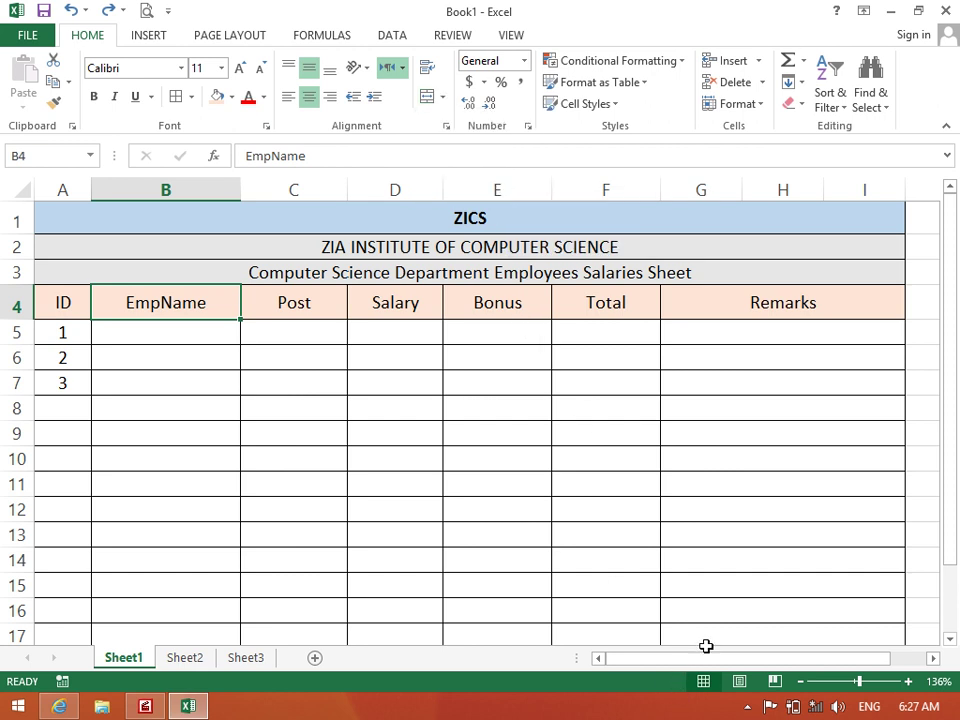
pyautogui.click(706, 640)
pyautogui.click(933, 658)
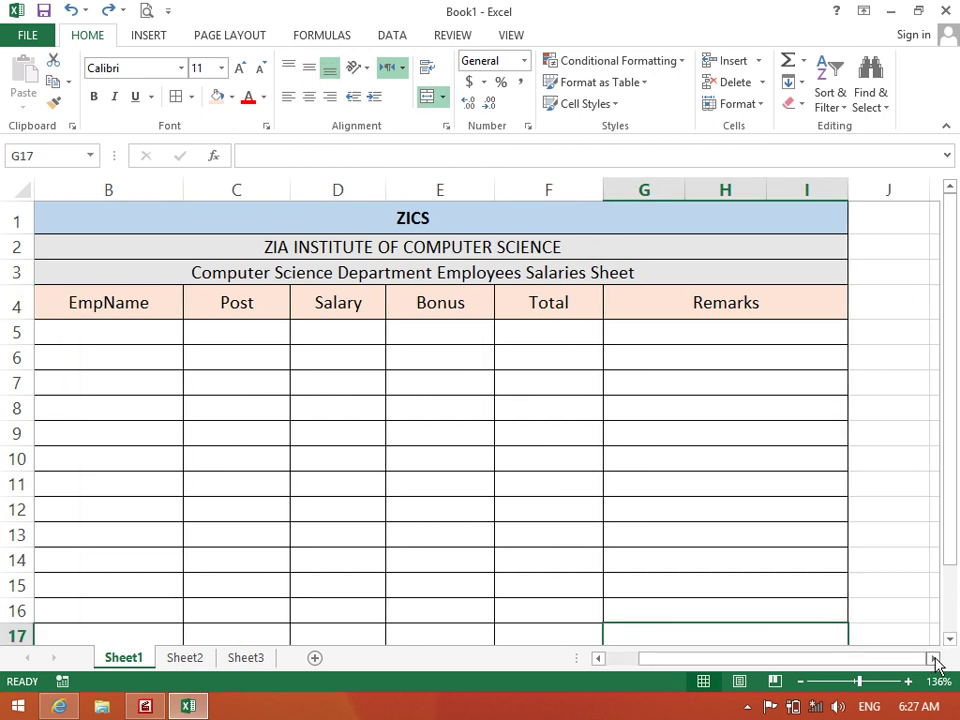
# Merge and centre K4:M4 and test typing text into it
pyautogui.click(936, 662)
pyautogui.moveTo(640, 300); pyautogui.dragTo(761, 304)
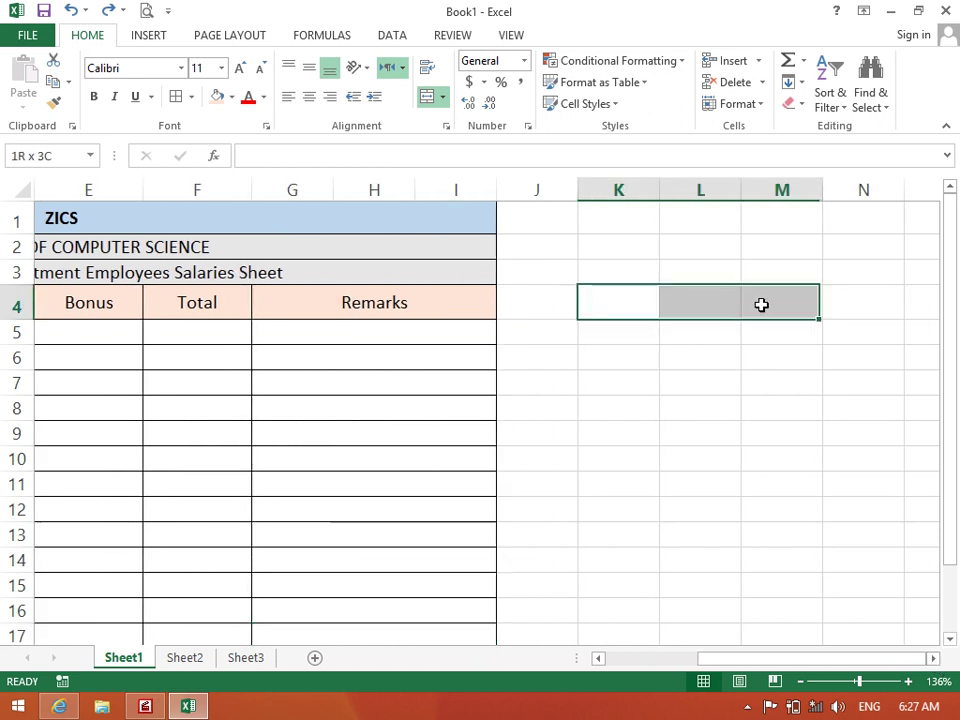
pyautogui.click(443, 96)
pyautogui.click(447, 121)
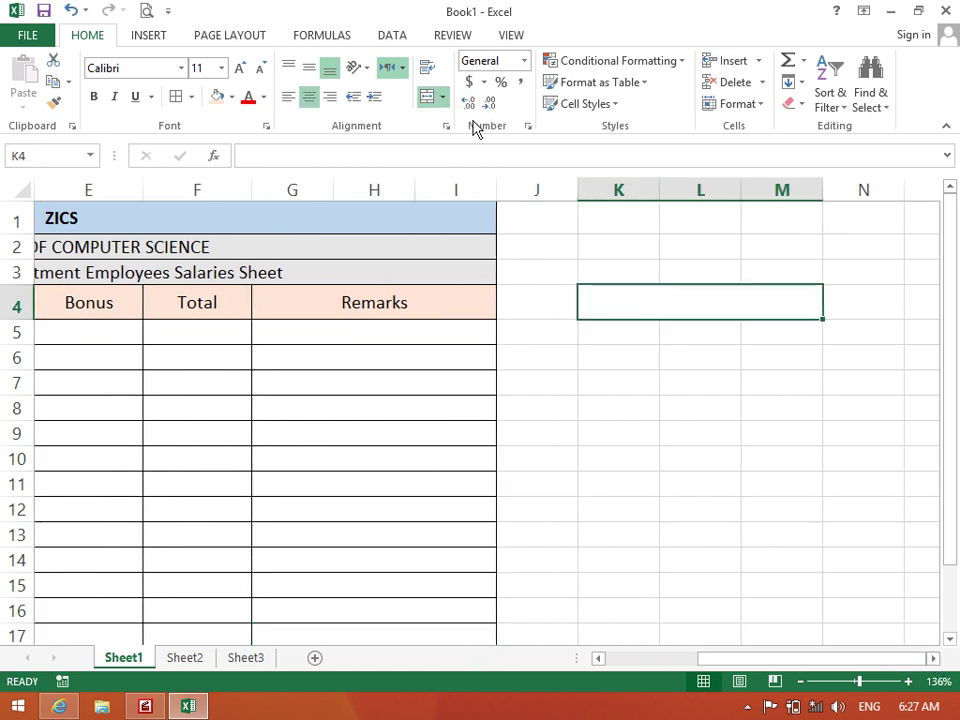
pyautogui.write('asdasda')
pyautogui.press('BackSpace')
pyautogui.press('BackSpace')
pyautogui.press('BackSpace')
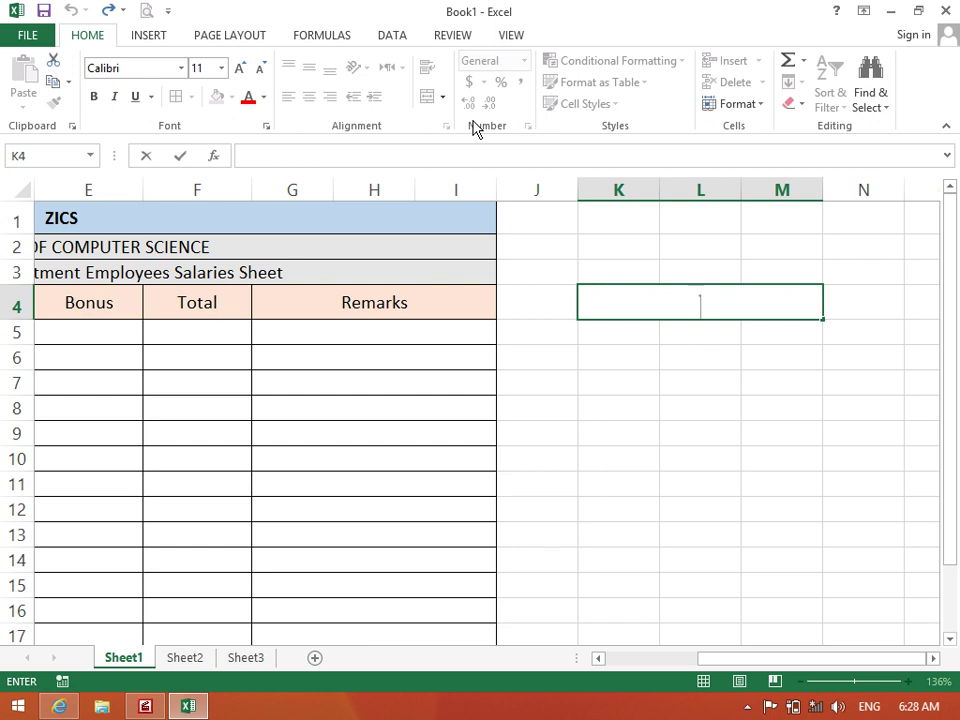
pyautogui.press('Return')
pyautogui.press('Up')
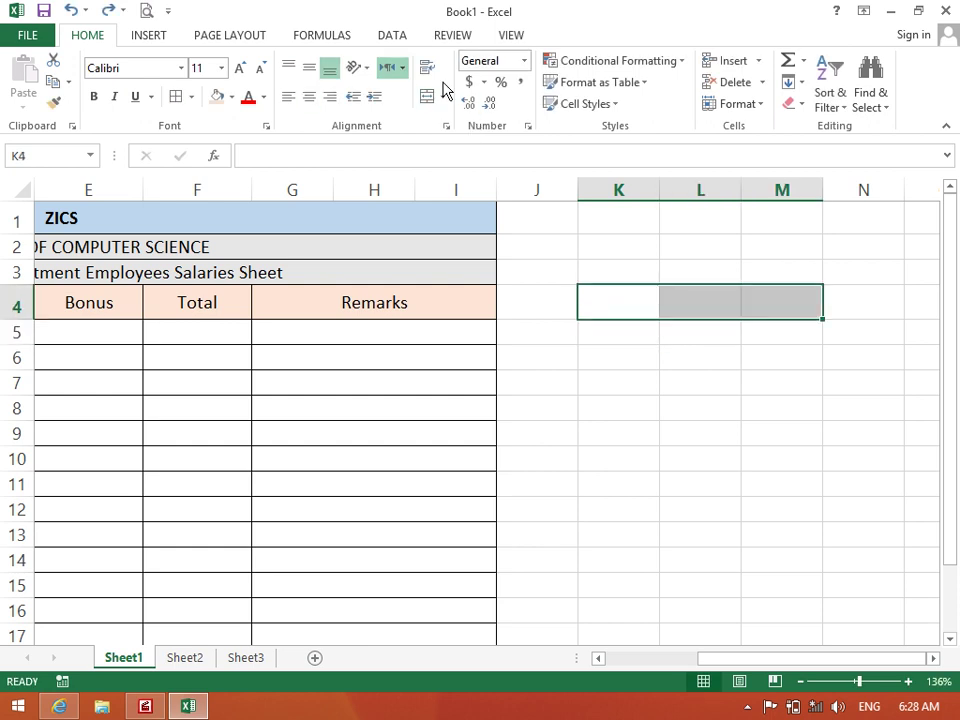
# Merge K4:M4 without centring, enter test text, then undo it
pyautogui.click(443, 96)
pyautogui.click(461, 167)
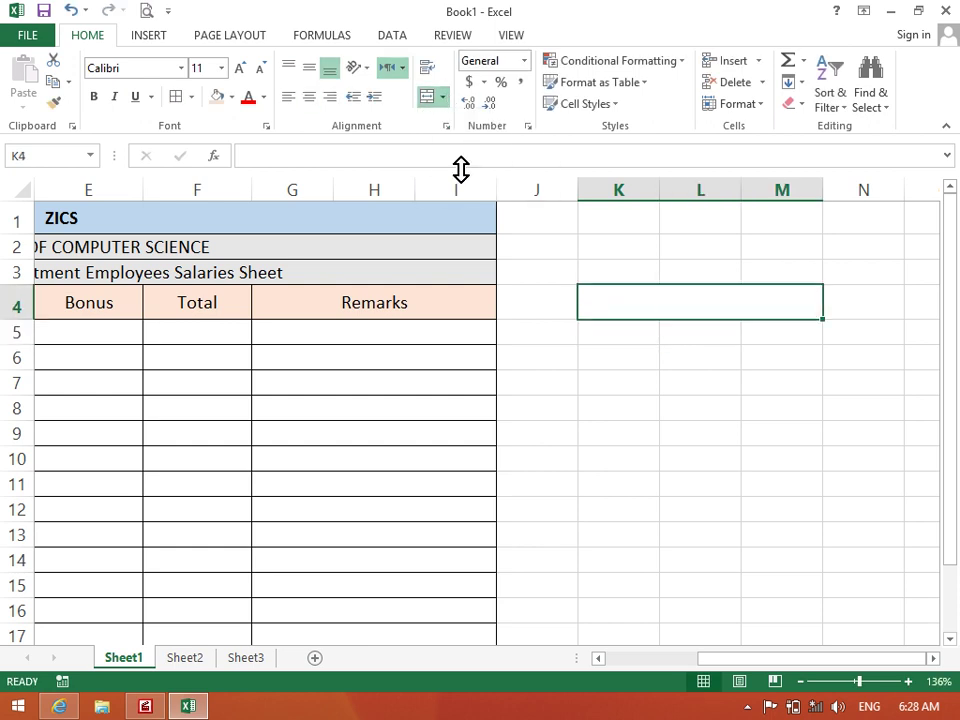
pyautogui.write('asdasdasdas')
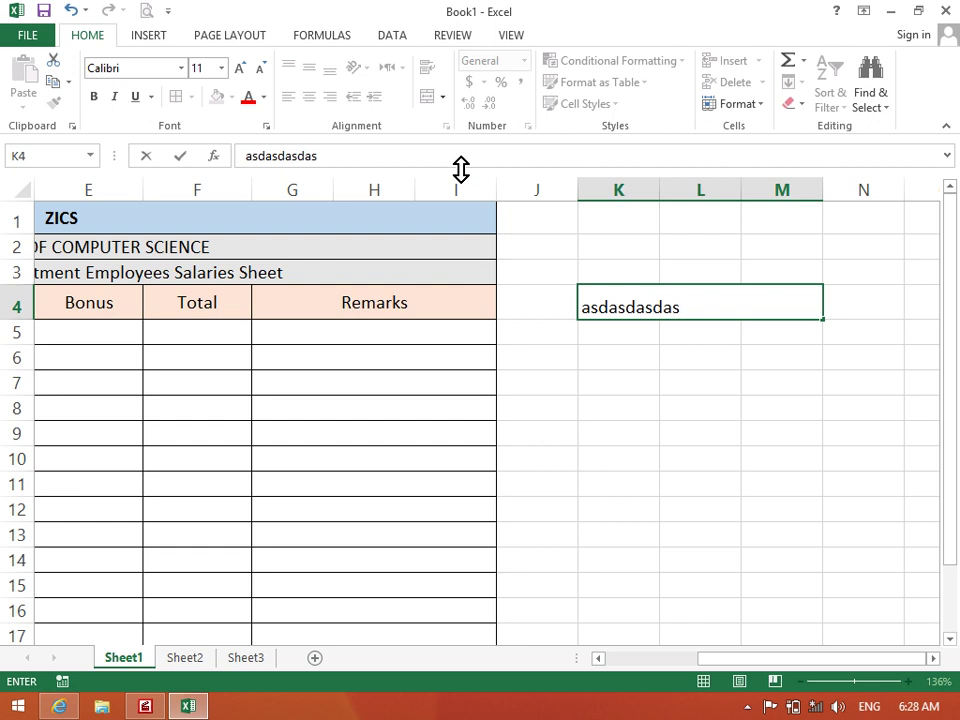
pyautogui.press('Return')
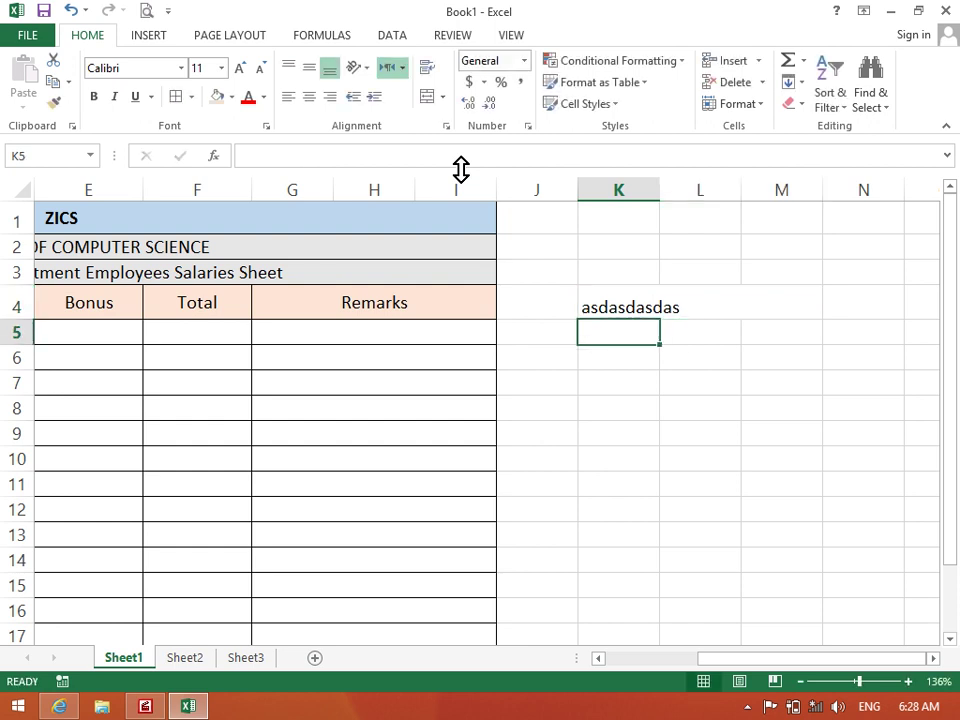
pyautogui.hotkey('ctrl', 'z')
pyautogui.hotkey('ctrl', 'z')
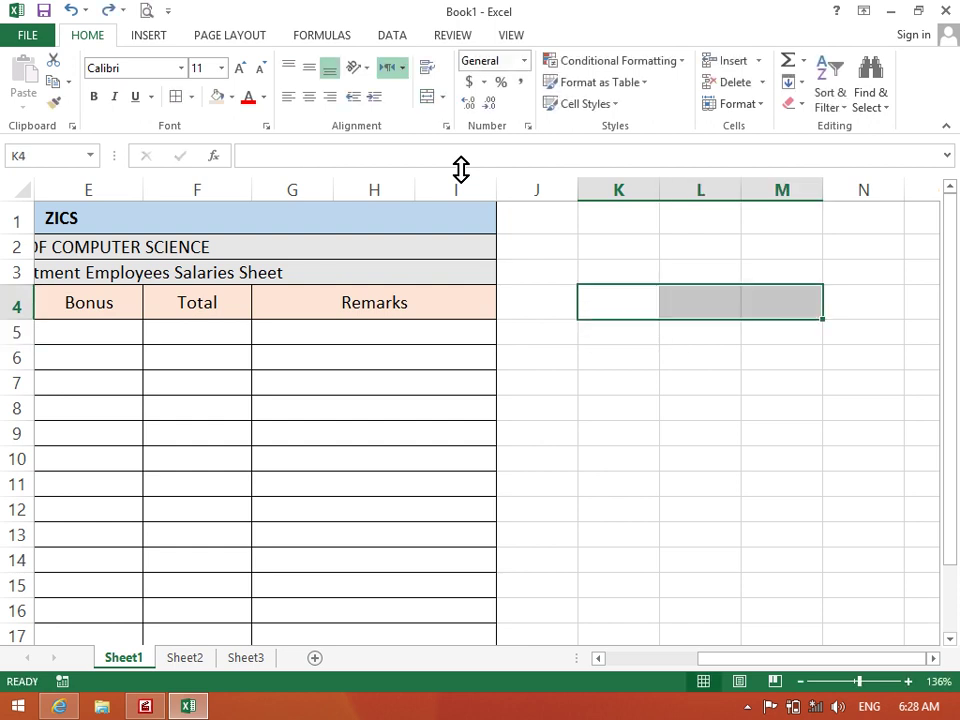
# Merge and centre K4:M4 again, then choose Unmerge Cells to split it
pyautogui.click(443, 96)
pyautogui.click(449, 122)
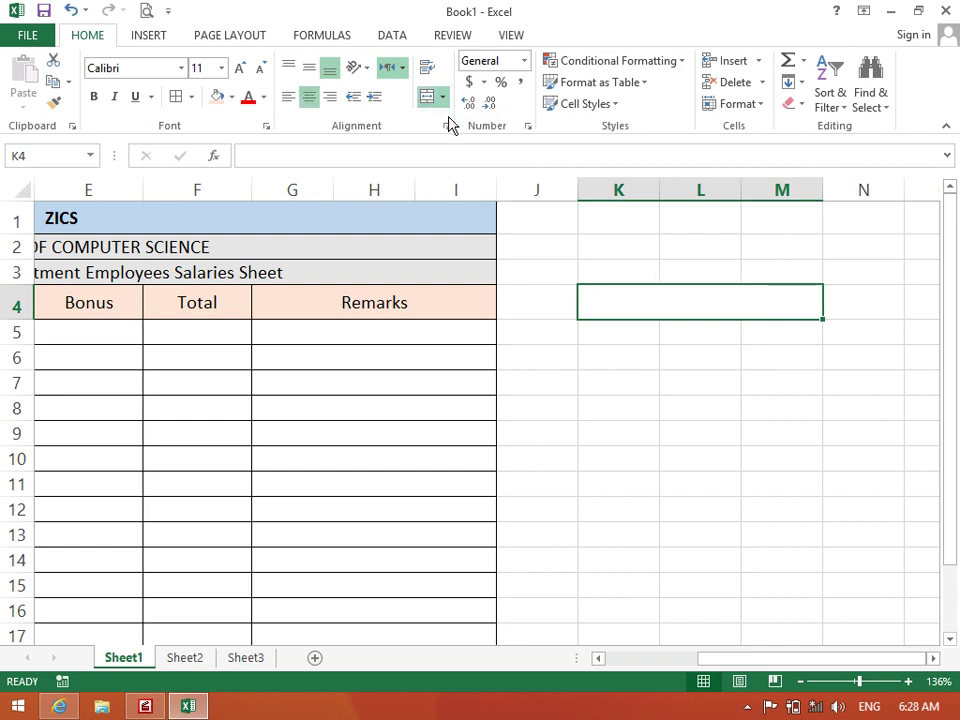
pyautogui.click(442, 96)
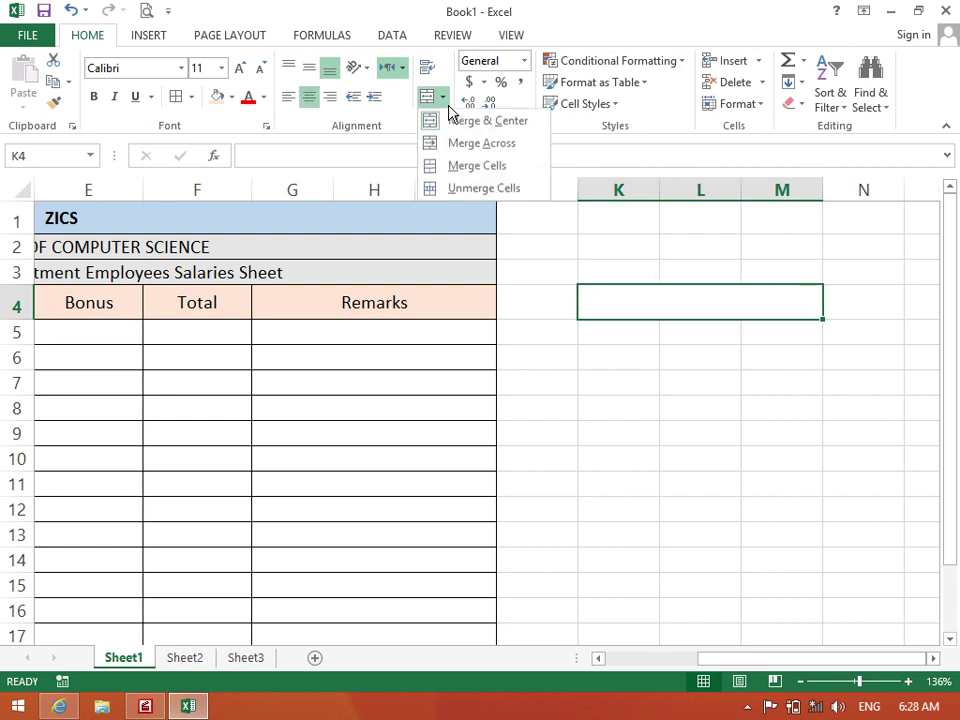
pyautogui.click(463, 192)
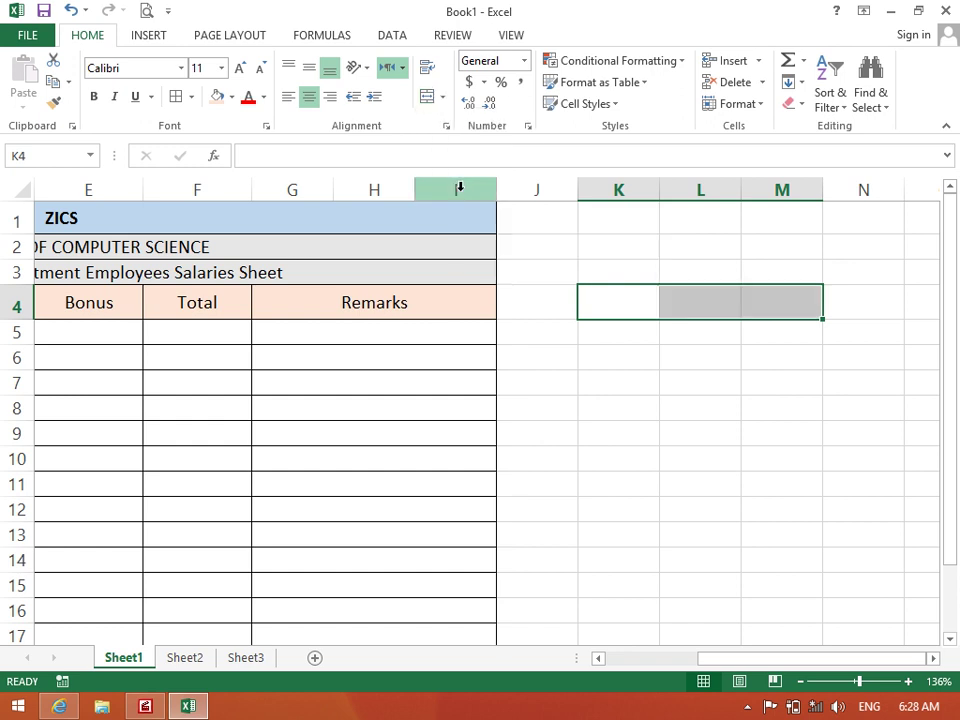
# Zoom out to view the whole salary table and select cell C6
pyautogui.moveTo(306, 315); pyautogui.dragTo(8, 200)
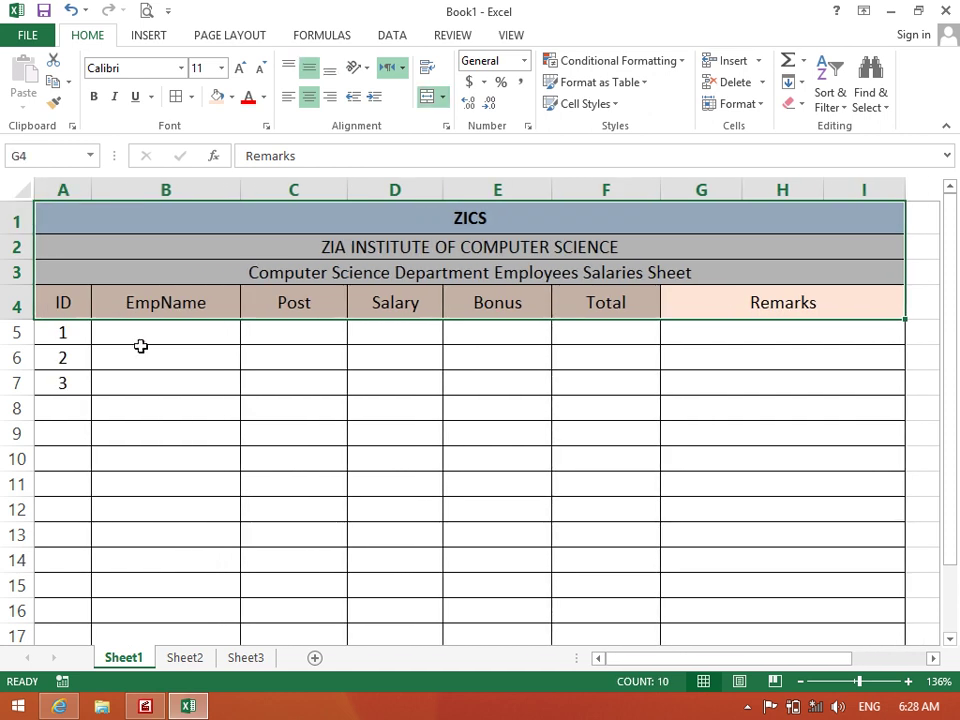
pyautogui.click(145, 353)
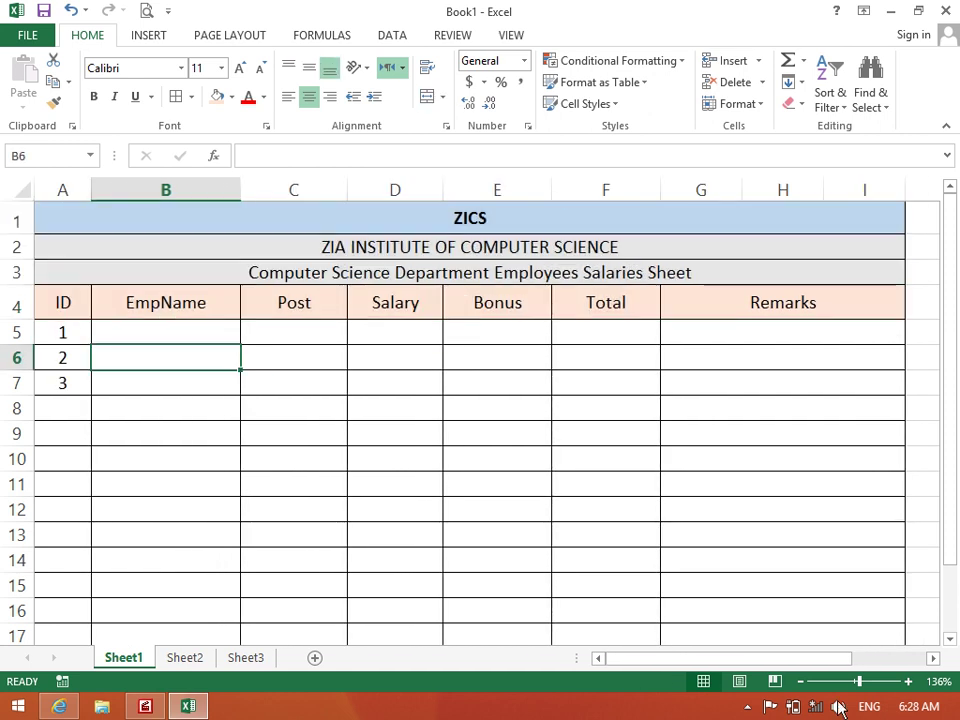
pyautogui.moveTo(856, 684); pyautogui.dragTo(853, 682)
pyautogui.click(677, 495)
pyautogui.click(204, 313)
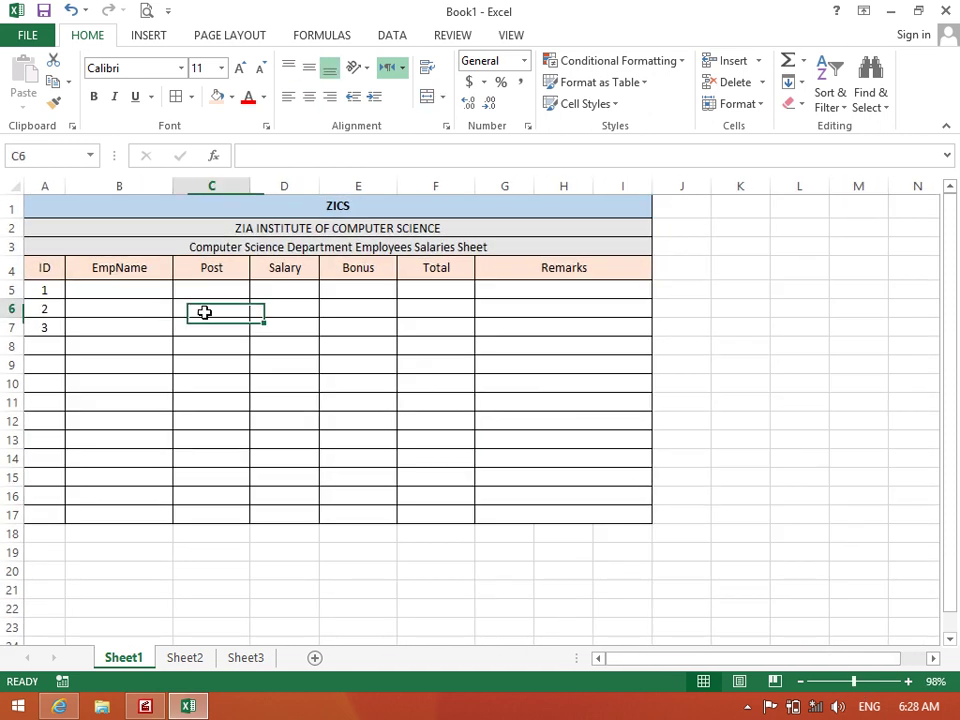
# Open the alignment formatting options for the row 2 title and cancel without changes
pyautogui.click(164, 229)
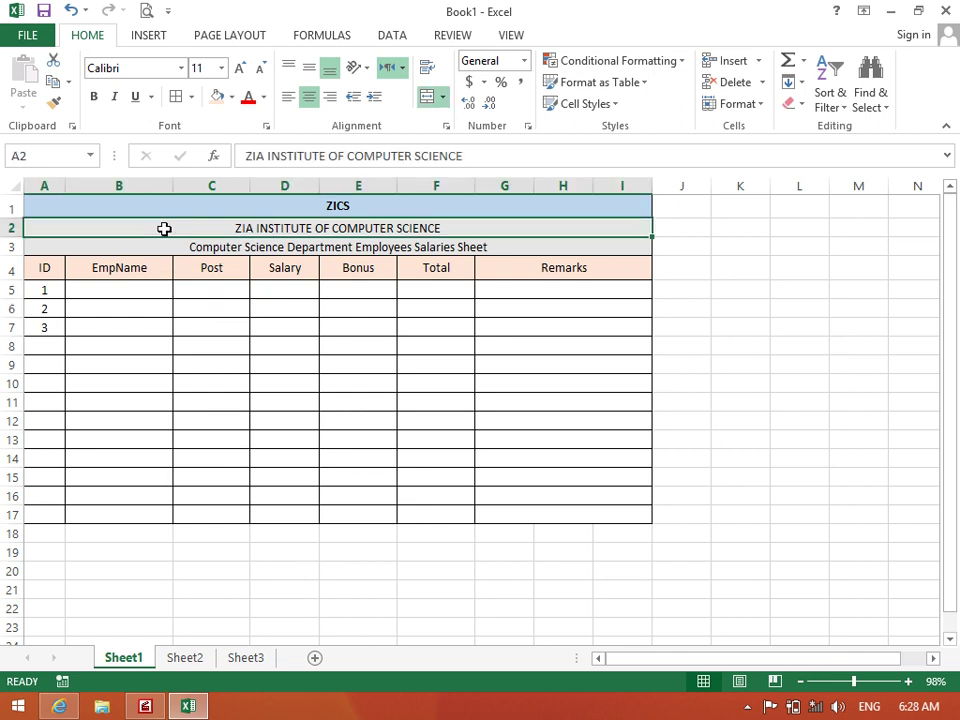
pyautogui.click(447, 127)
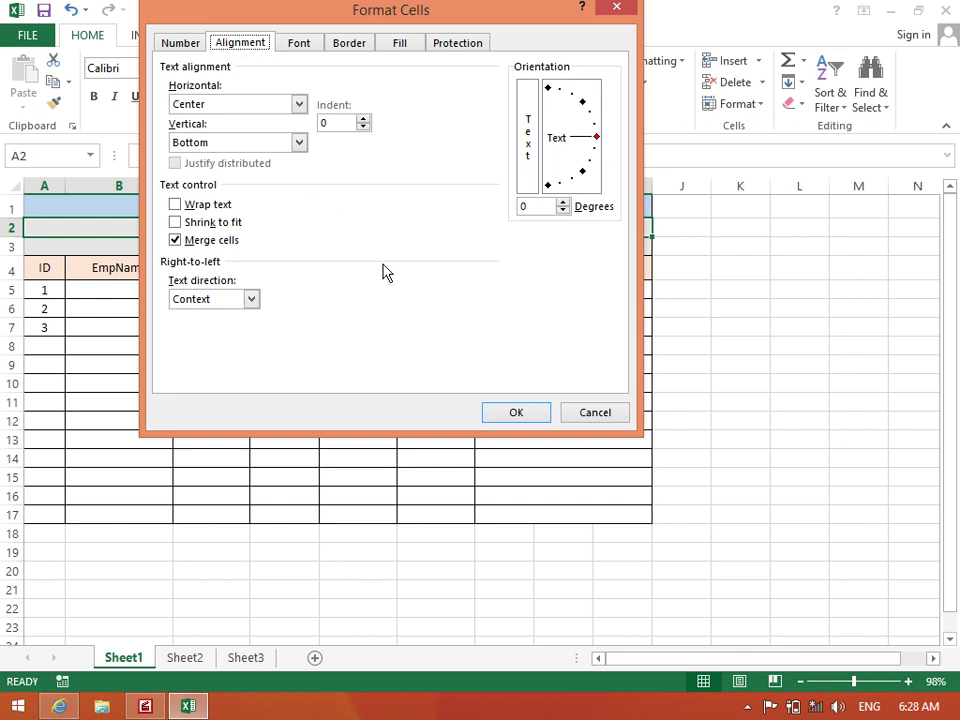
pyautogui.click(570, 413)
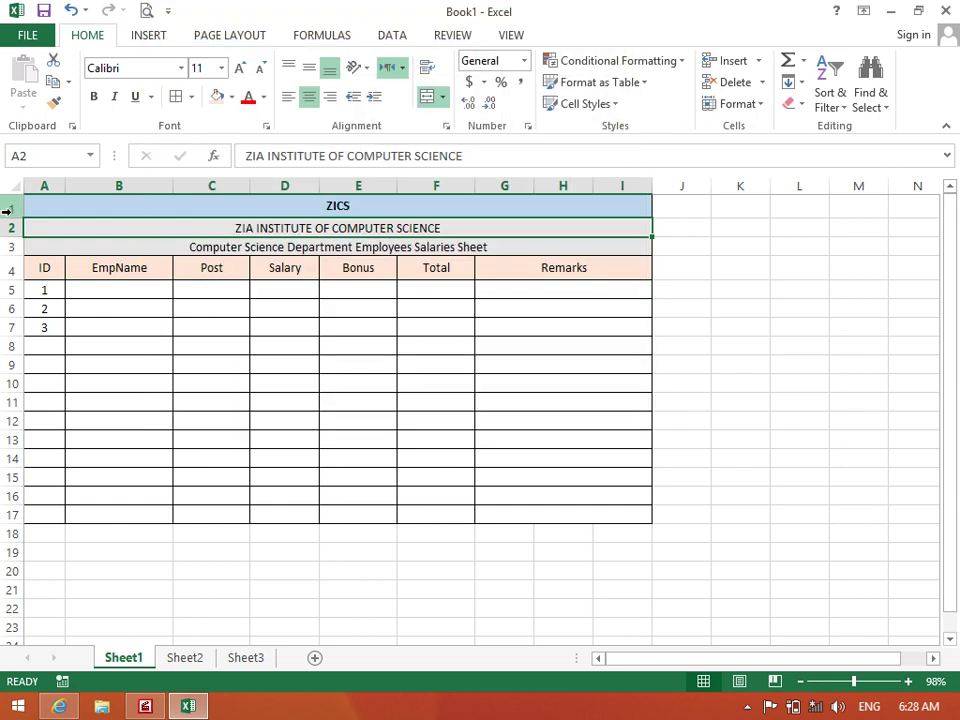
# Drag the row 2 border down to make the row taller
pyautogui.click(60, 210)
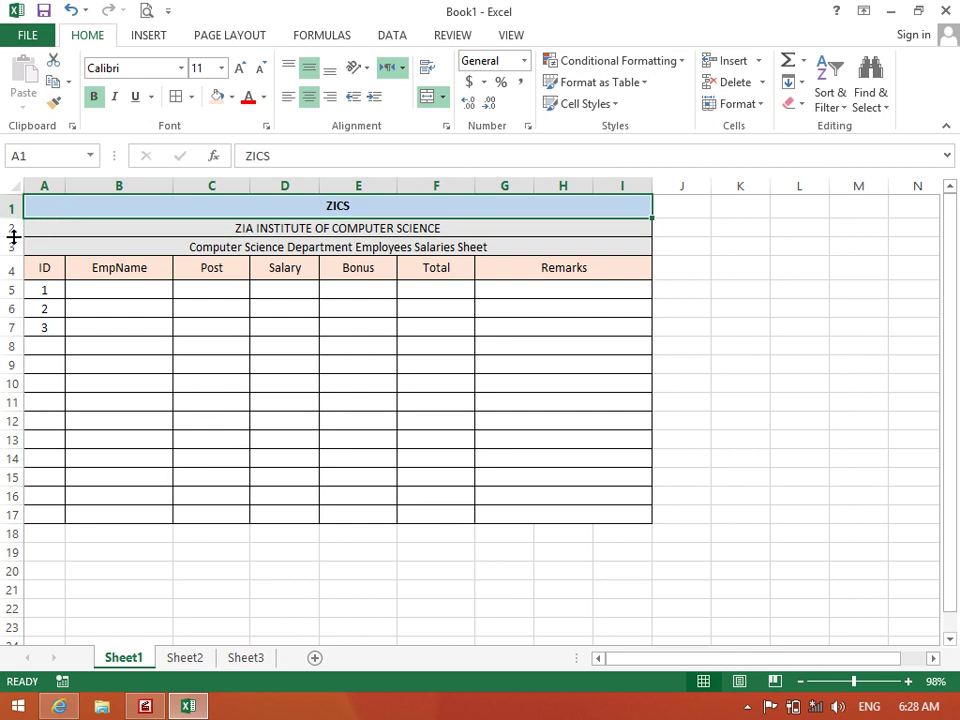
pyautogui.moveTo(13, 236); pyautogui.dragTo(13, 257)
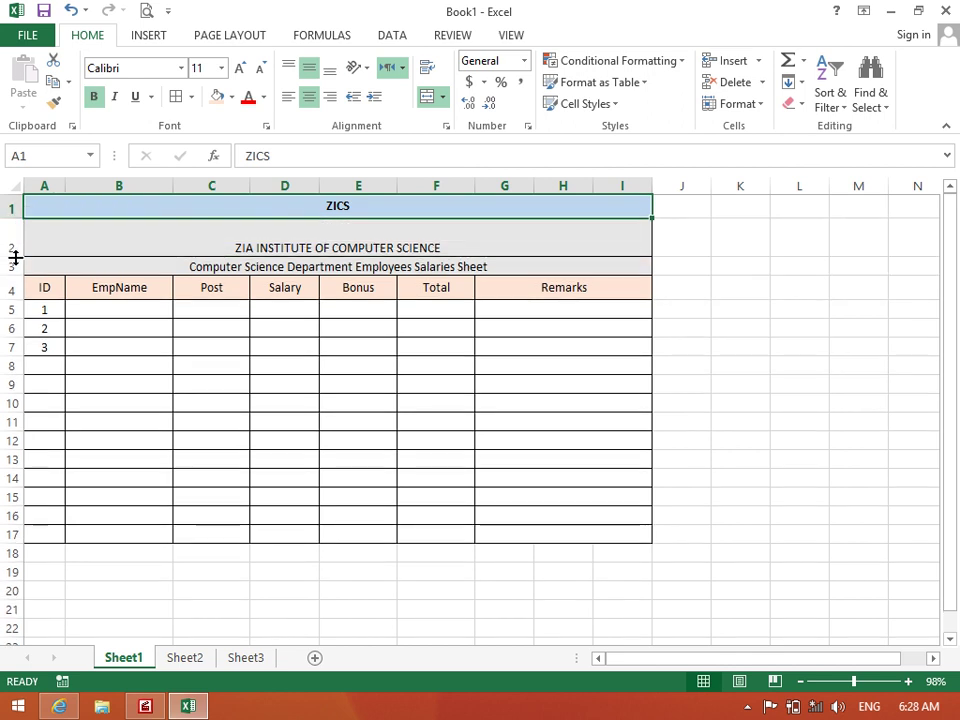
pyautogui.click(230, 247)
# Vertically centre the row 2 title, also trying ribbon Bottom and Middle Align
pyautogui.click(447, 127)
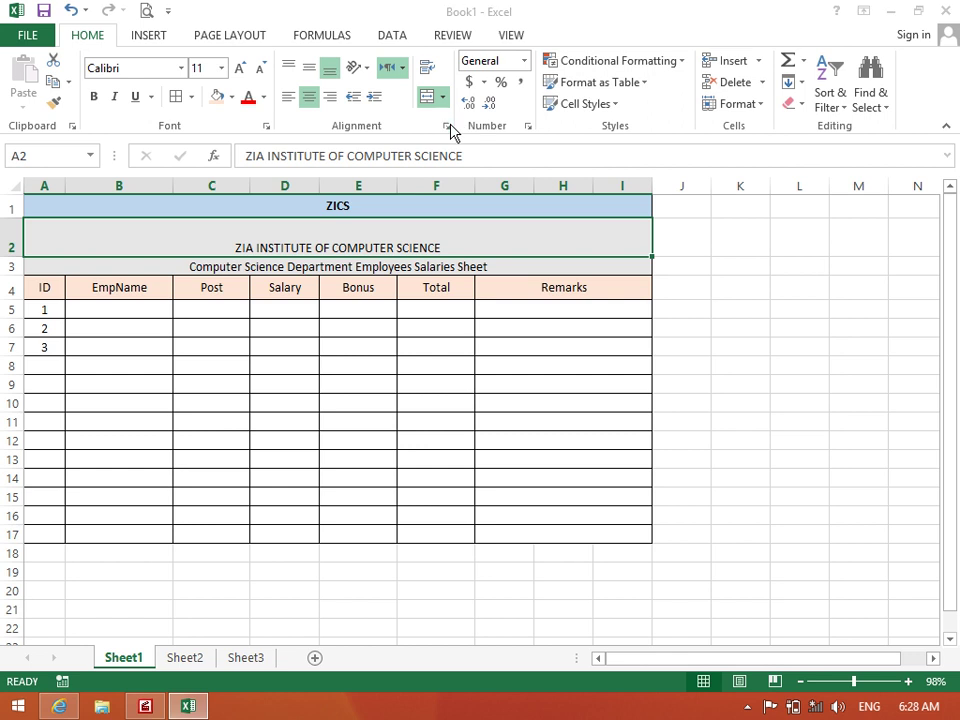
pyautogui.click(279, 108)
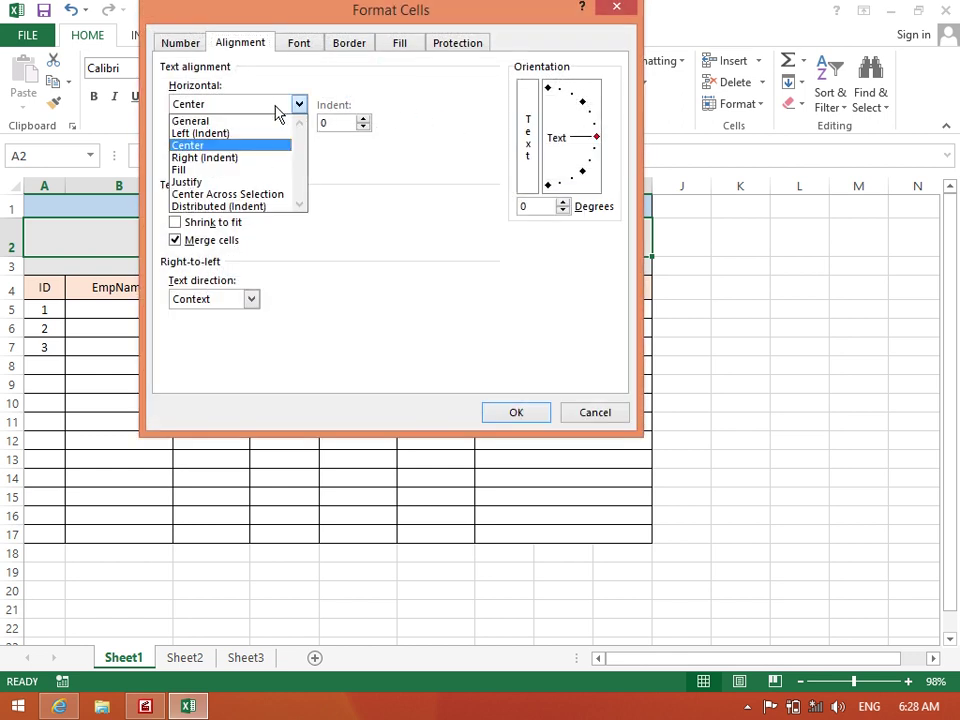
pyautogui.click(270, 143)
pyautogui.click(265, 145)
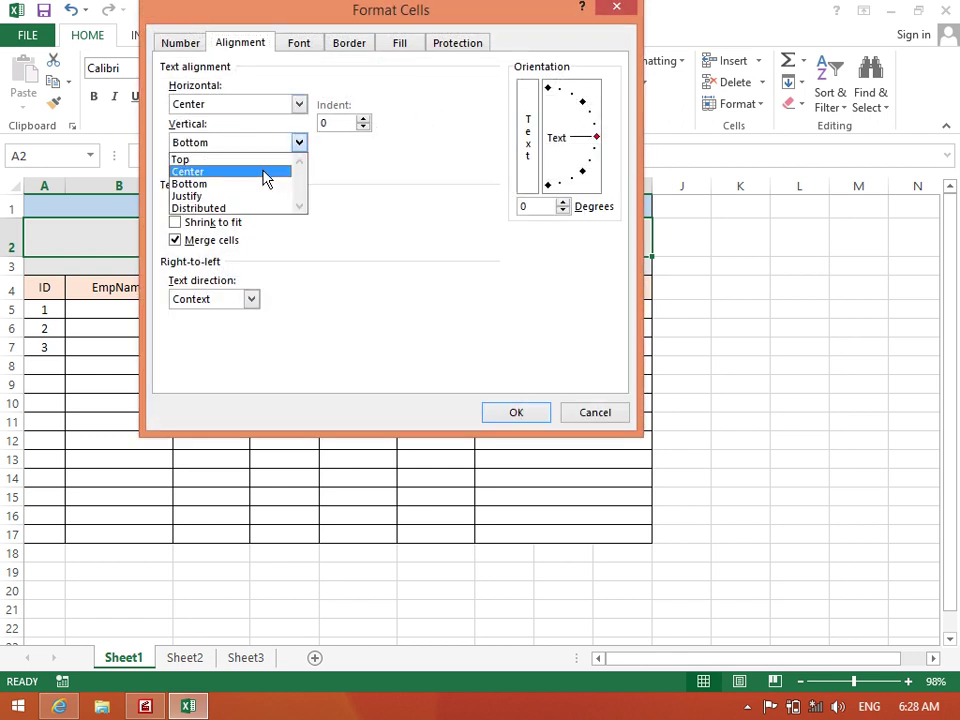
pyautogui.click(266, 170)
pyautogui.click(516, 413)
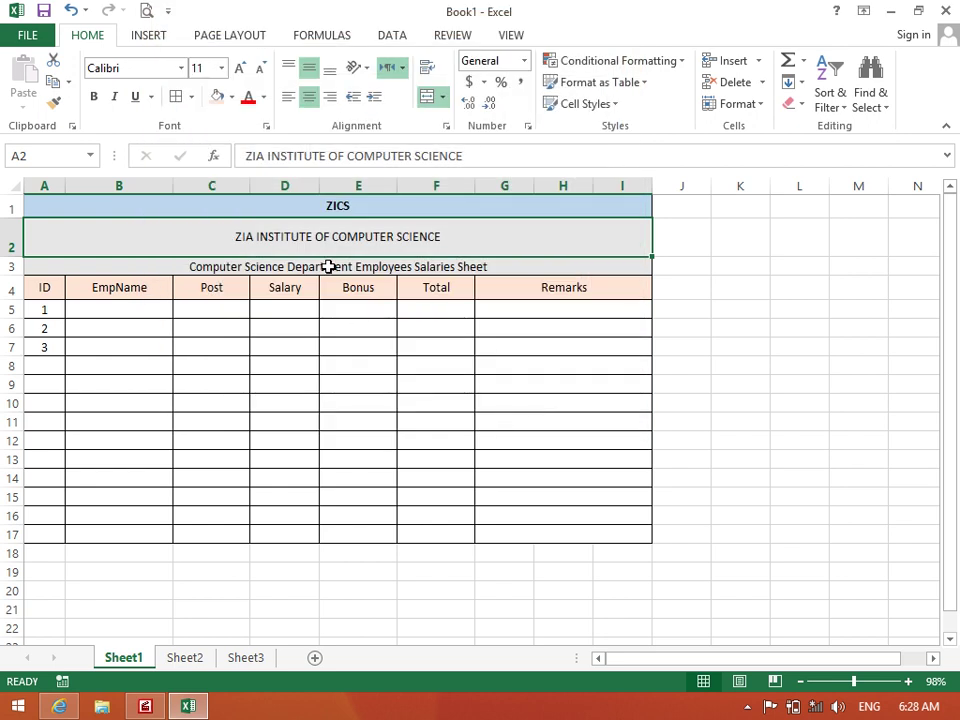
pyautogui.click(326, 72)
pyautogui.click(309, 68)
# Try Bottom, then Top vertical alignment for the title in Format Cells
pyautogui.click(447, 127)
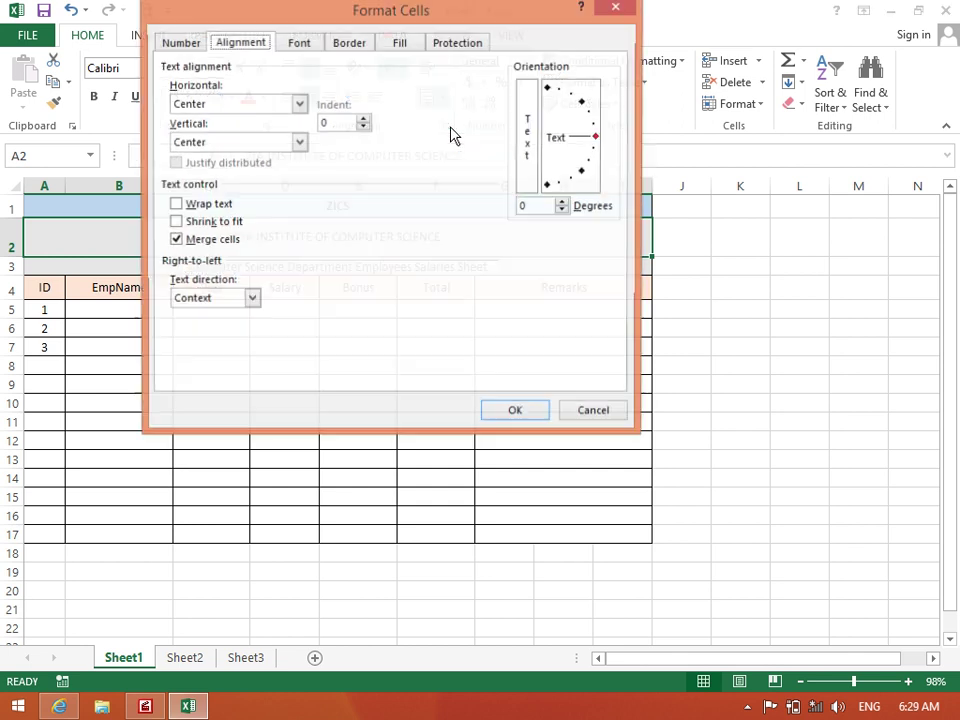
pyautogui.moveTo(378, 20); pyautogui.dragTo(675, 48)
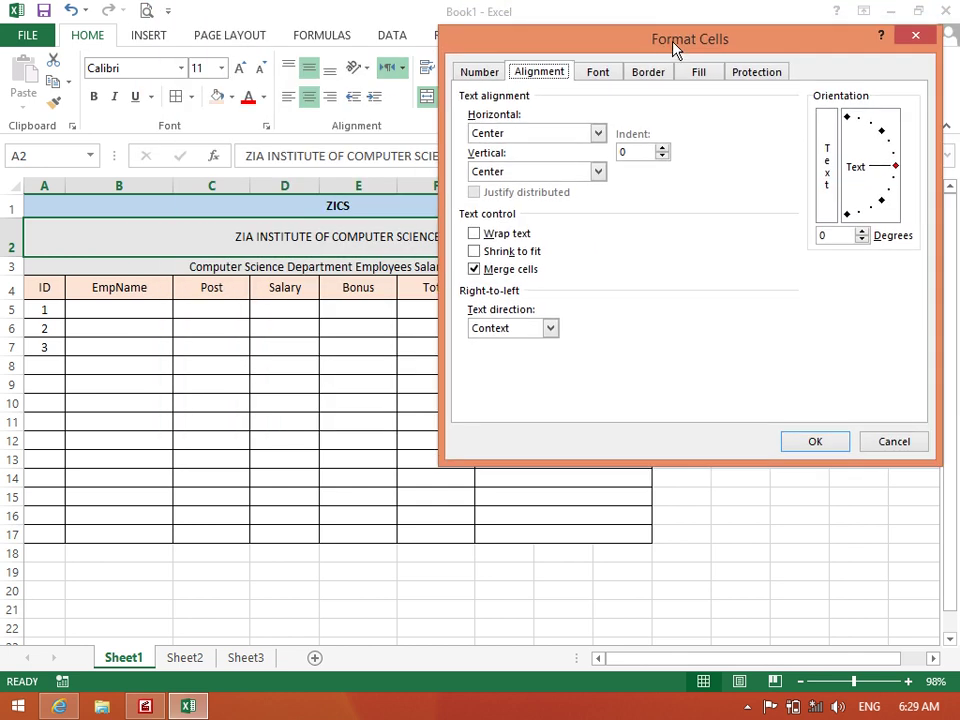
pyautogui.click(513, 175)
pyautogui.click(507, 214)
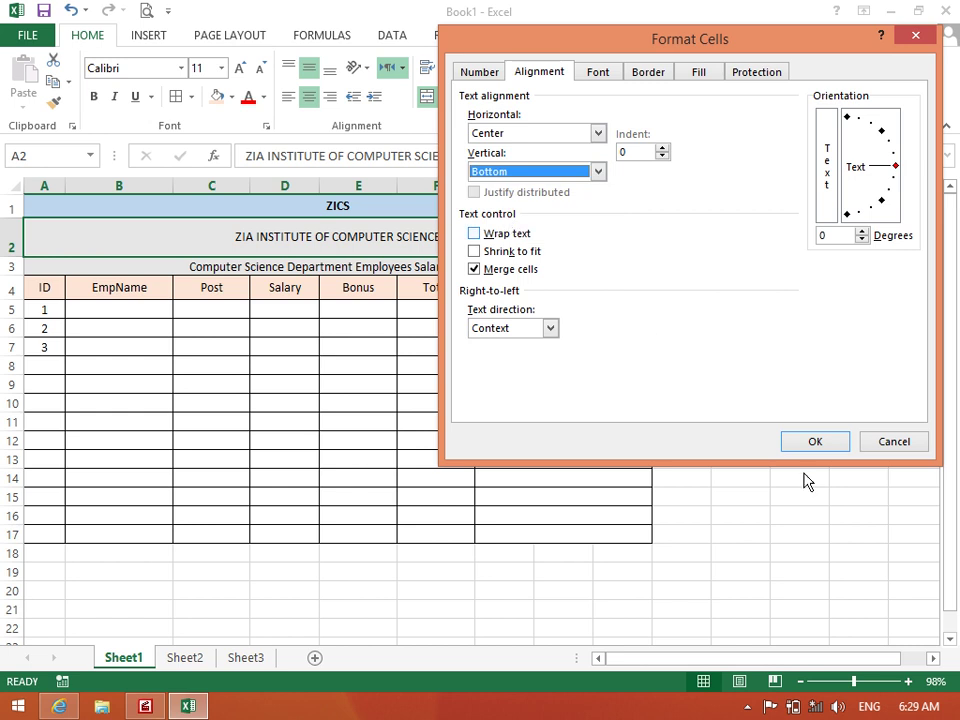
pyautogui.click(803, 446)
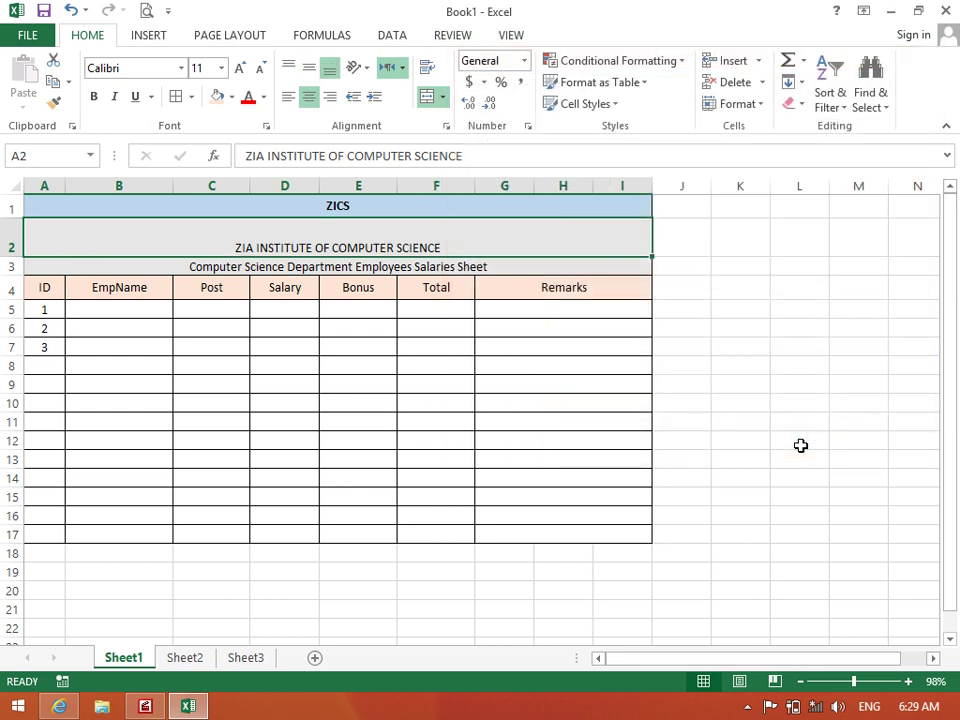
pyautogui.click(446, 128)
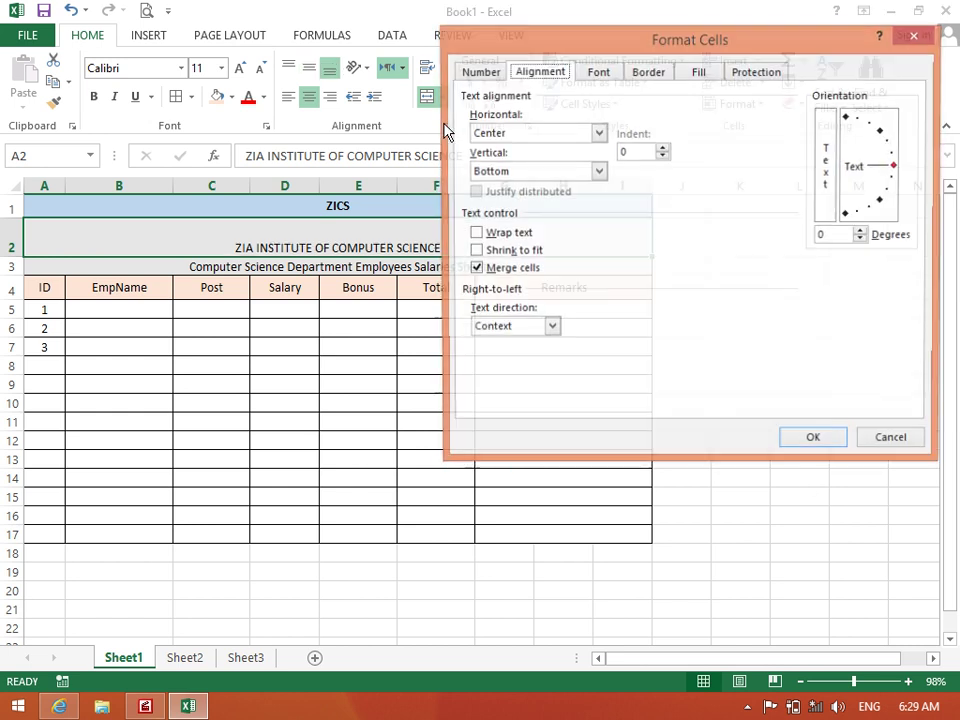
pyautogui.click(512, 172)
pyautogui.click(512, 189)
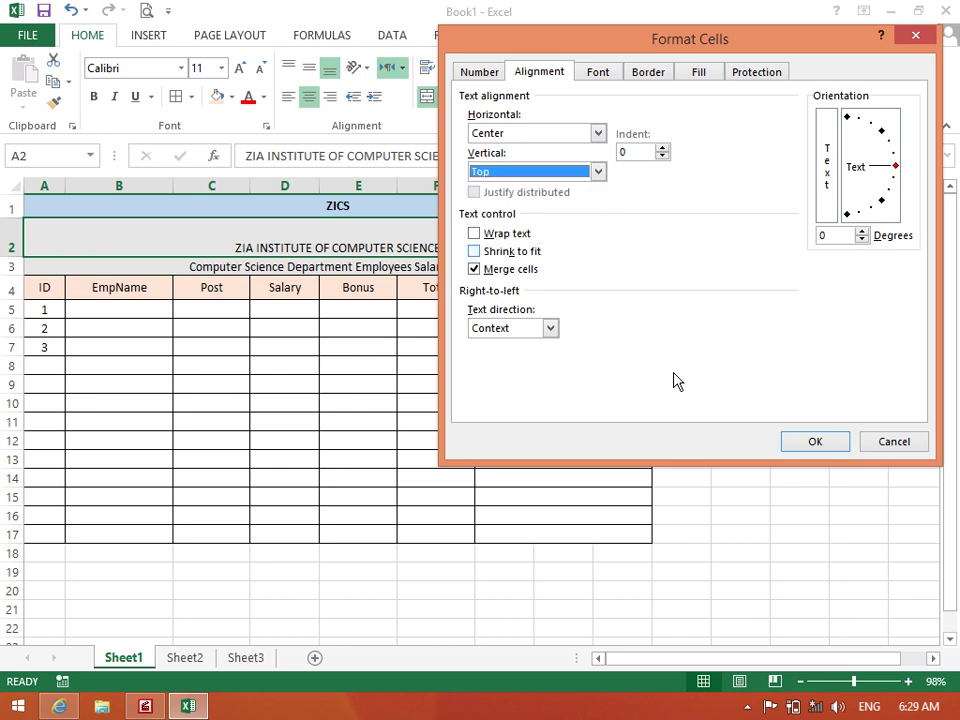
pyautogui.click(805, 446)
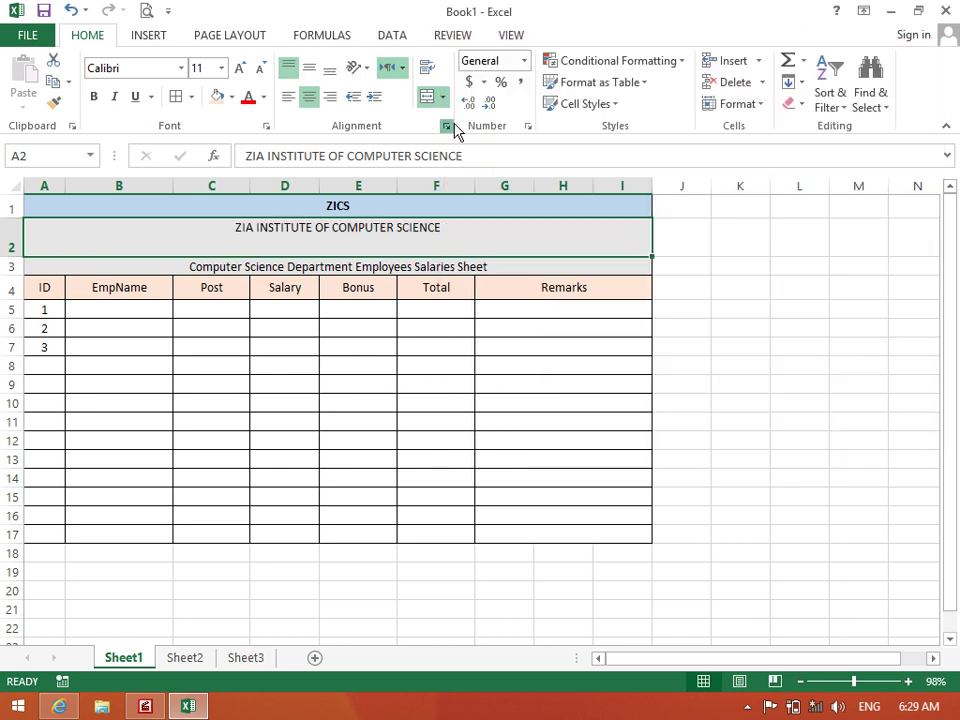
# Set the title's vertical alignment to Justify
pyautogui.click(446, 126)
pyautogui.click(485, 173)
pyautogui.click(486, 225)
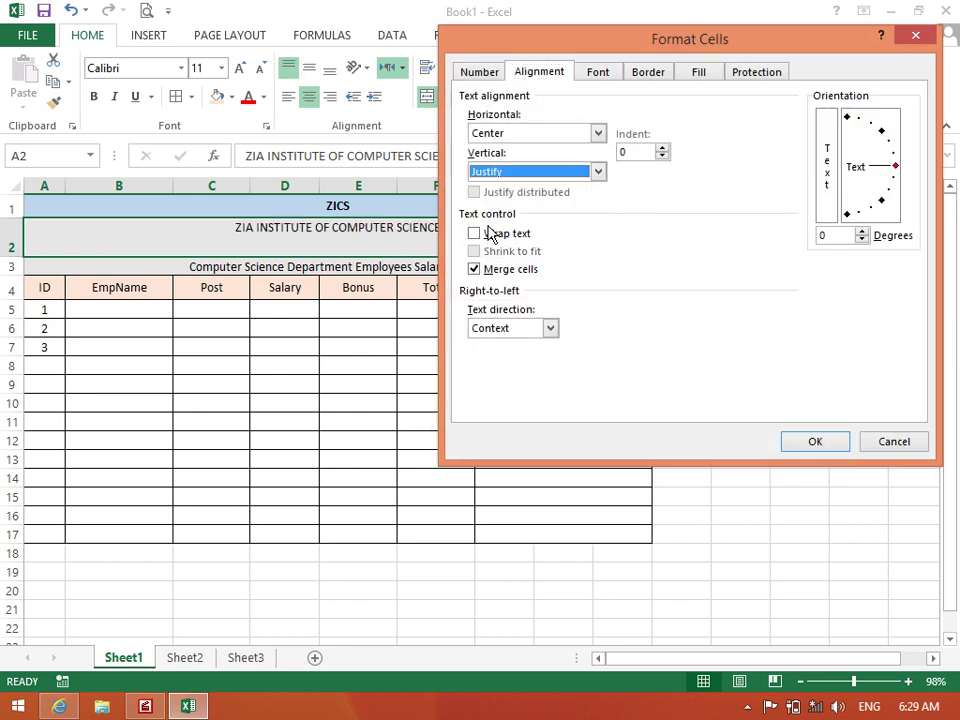
pyautogui.click(813, 441)
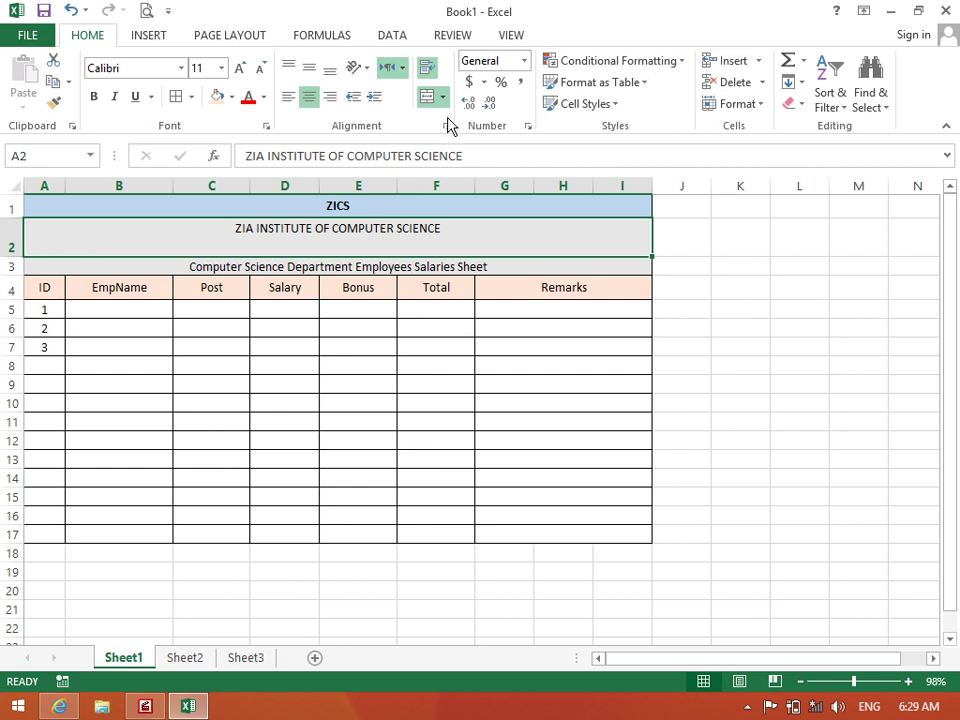
# Set vertical alignment to Distributed and indent the title from the left
pyautogui.click(447, 125)
pyautogui.click(517, 173)
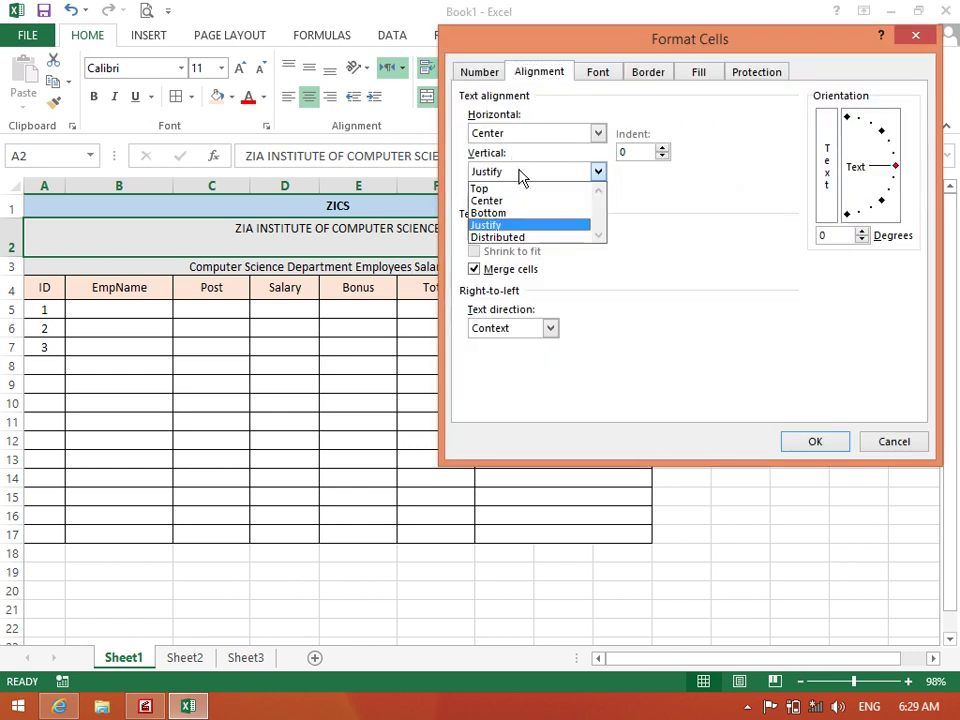
pyautogui.click(570, 238)
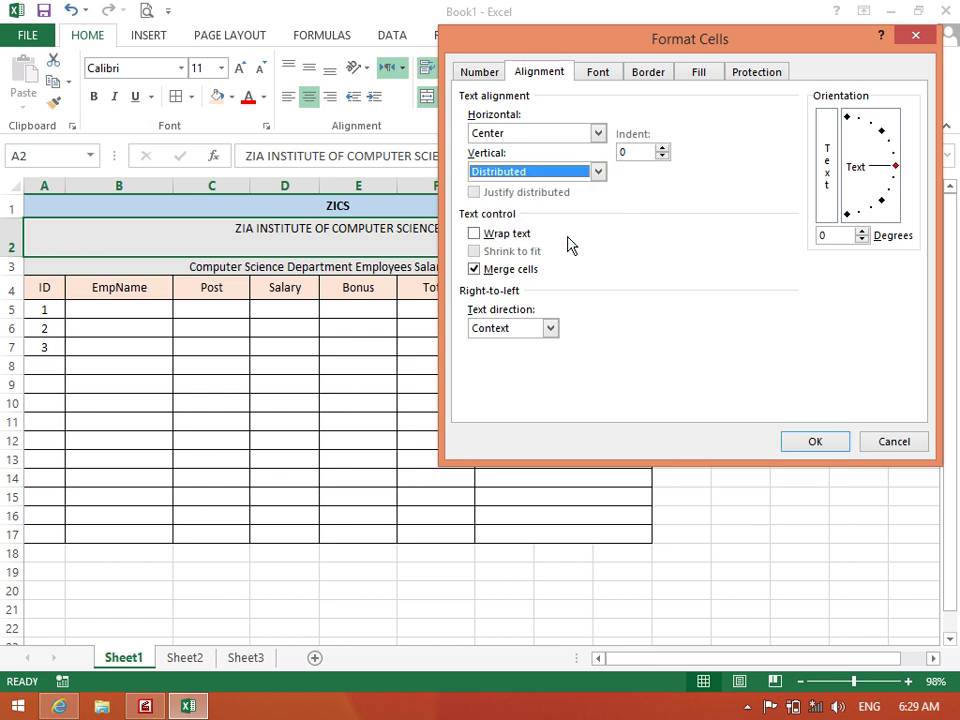
pyautogui.doubleClick(662, 147)
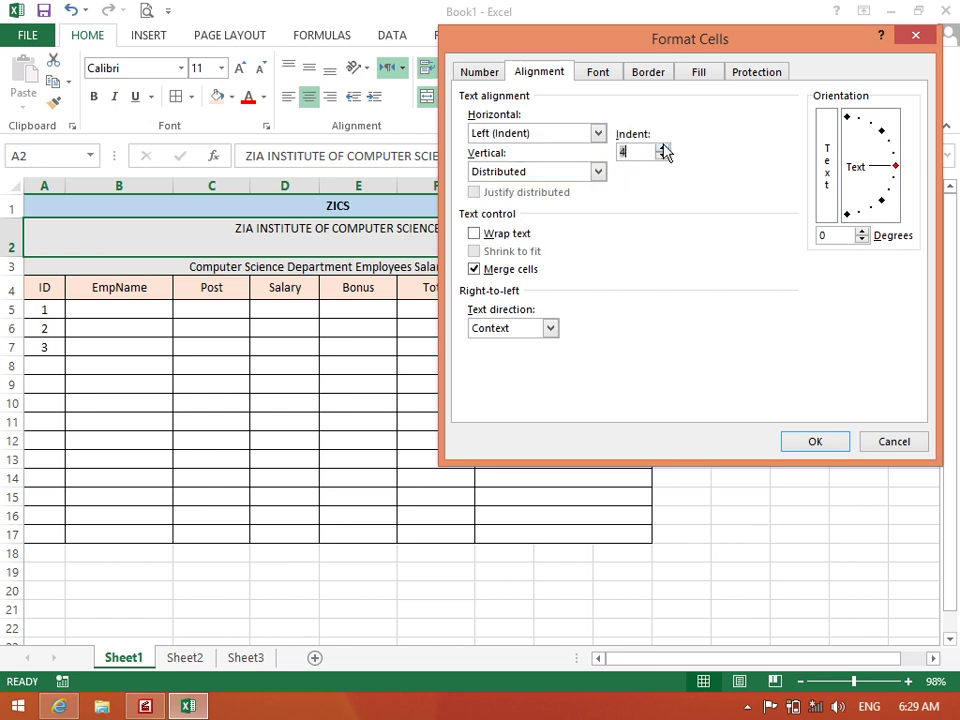
pyautogui.click(818, 442)
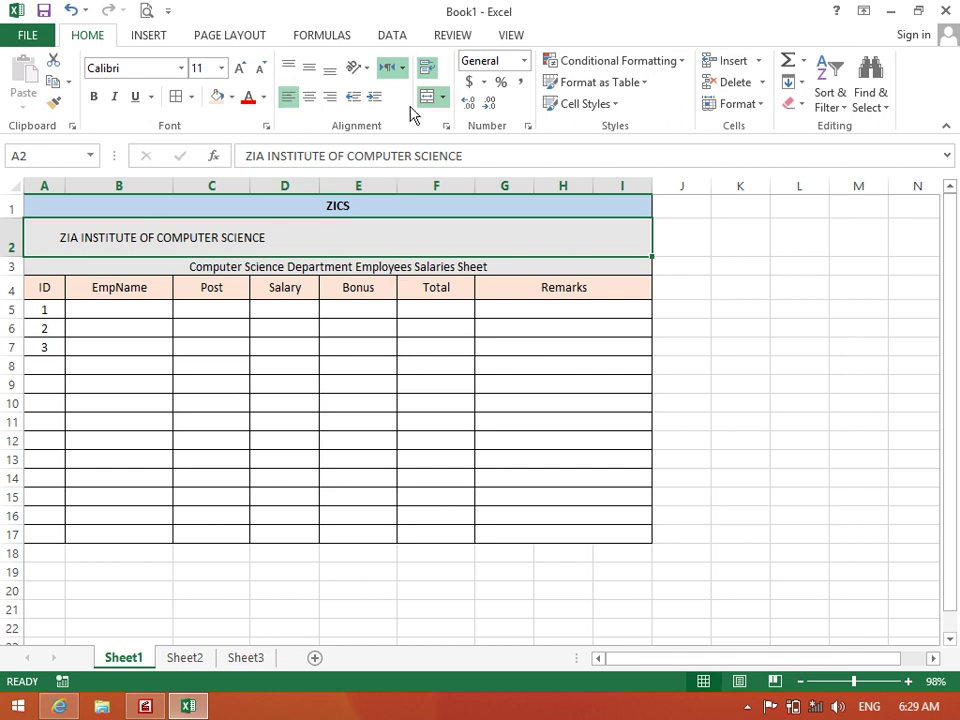
# Apply a larger indent to the title, then remove the indent
pyautogui.click(445, 126)
pyautogui.write('40')
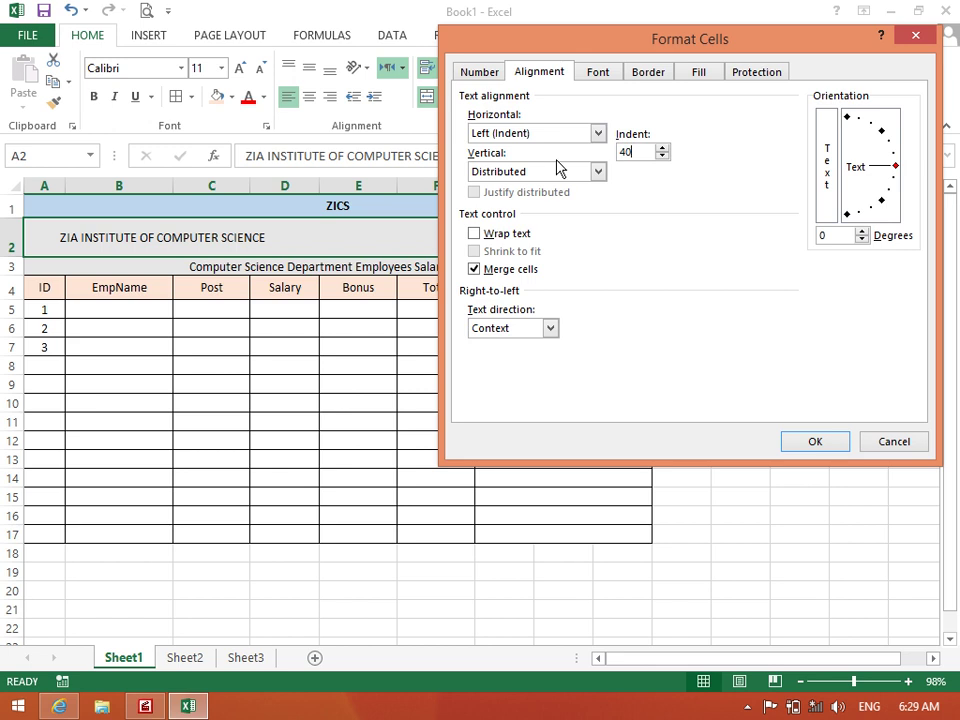
pyautogui.press('Return')
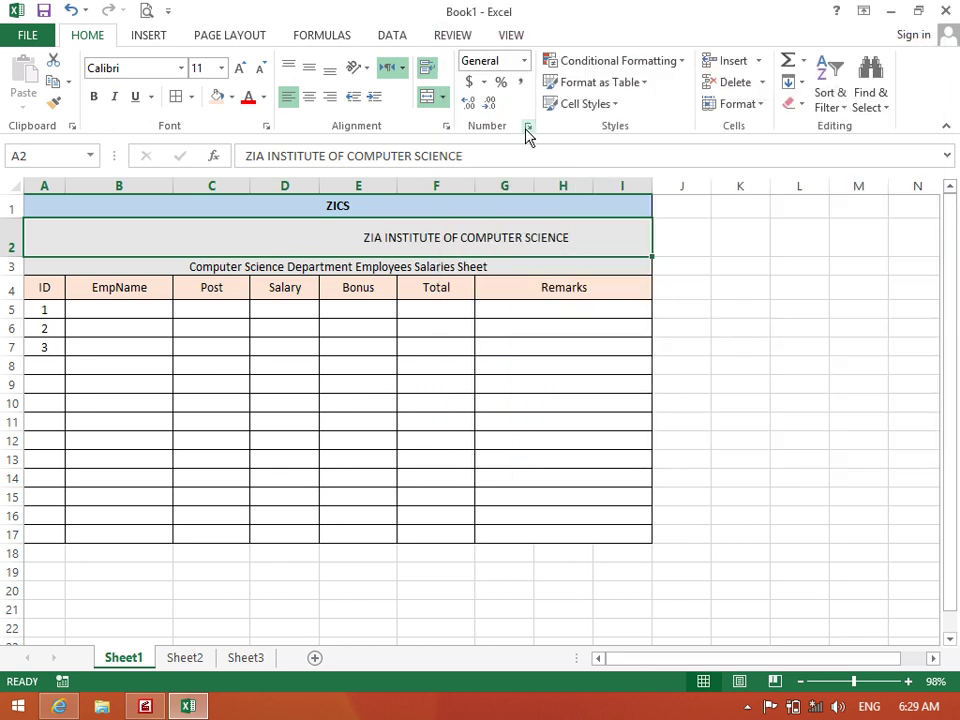
pyautogui.click(445, 127)
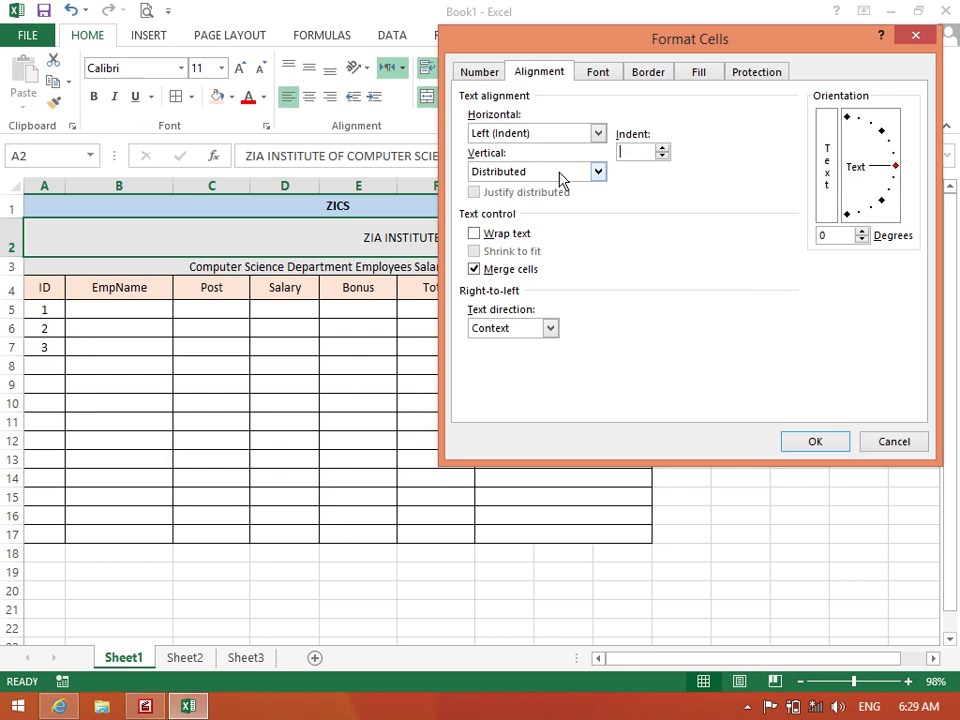
pyautogui.write('0')
pyautogui.press('Return')
pyautogui.click(119, 366)
pyautogui.click(97, 245)
# Centre the title vertically, then try Distributed horizontal alignment
pyautogui.click(445, 126)
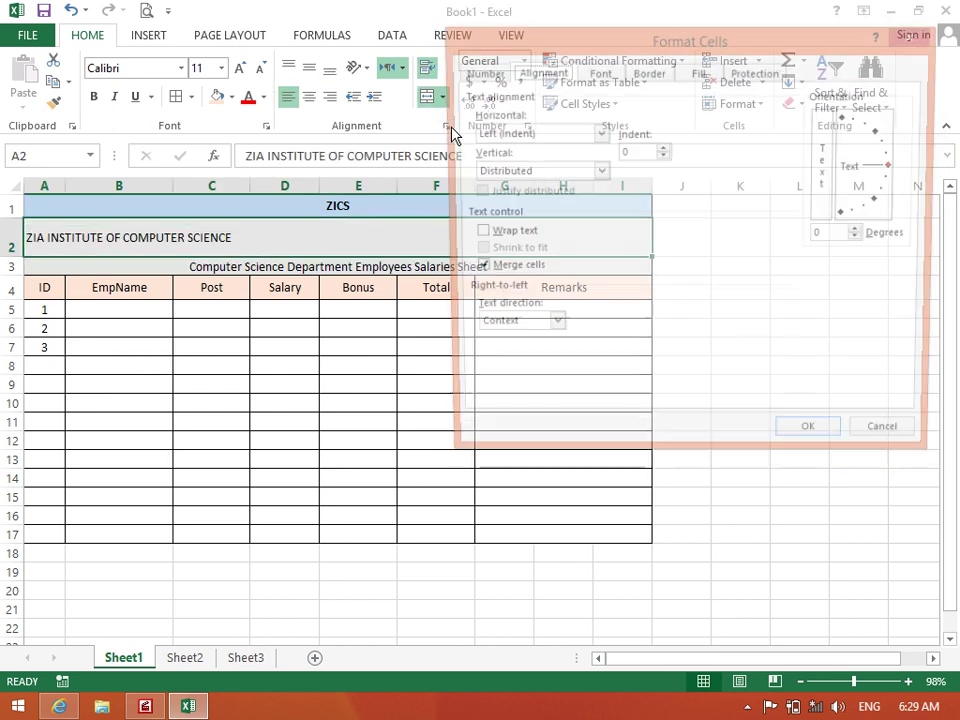
pyautogui.click(509, 176)
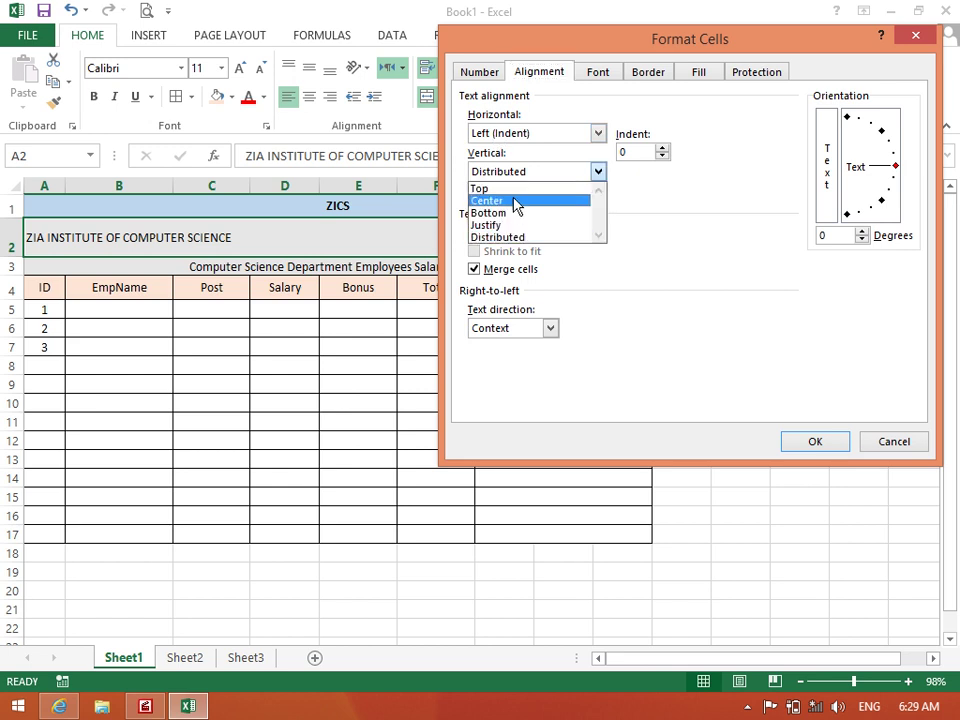
pyautogui.click(514, 200)
pyautogui.click(815, 441)
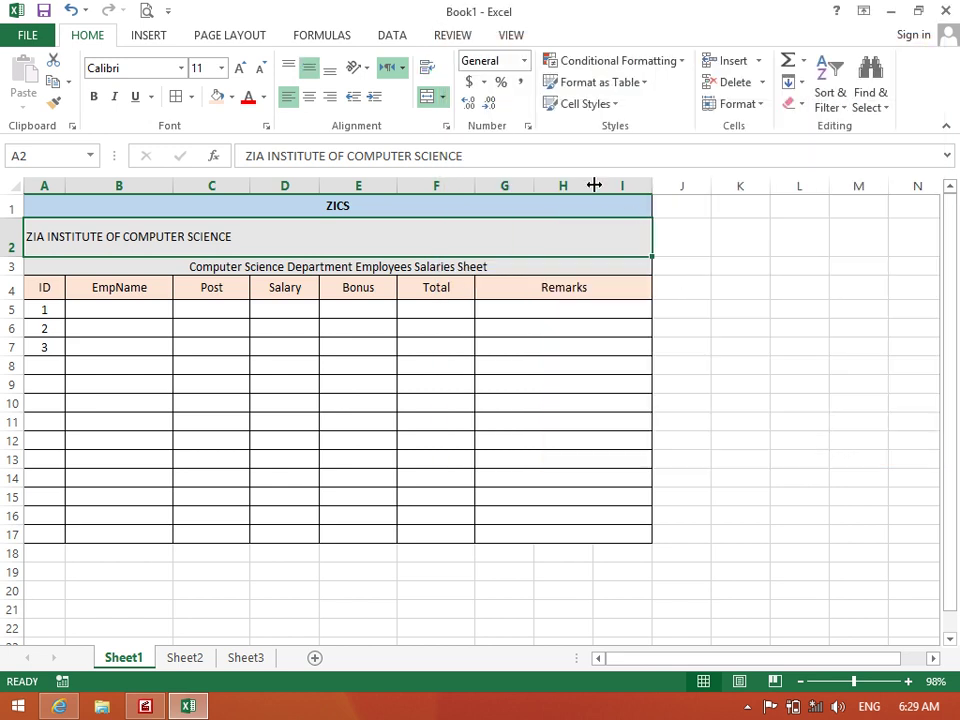
pyautogui.click(446, 127)
pyautogui.click(495, 133)
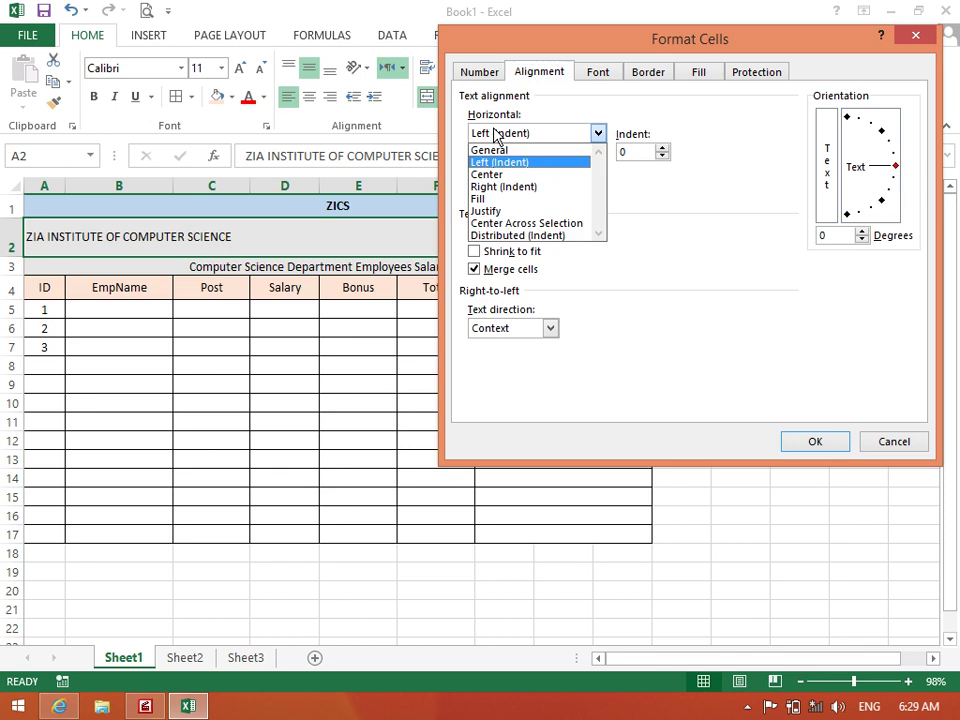
pyautogui.click(575, 236)
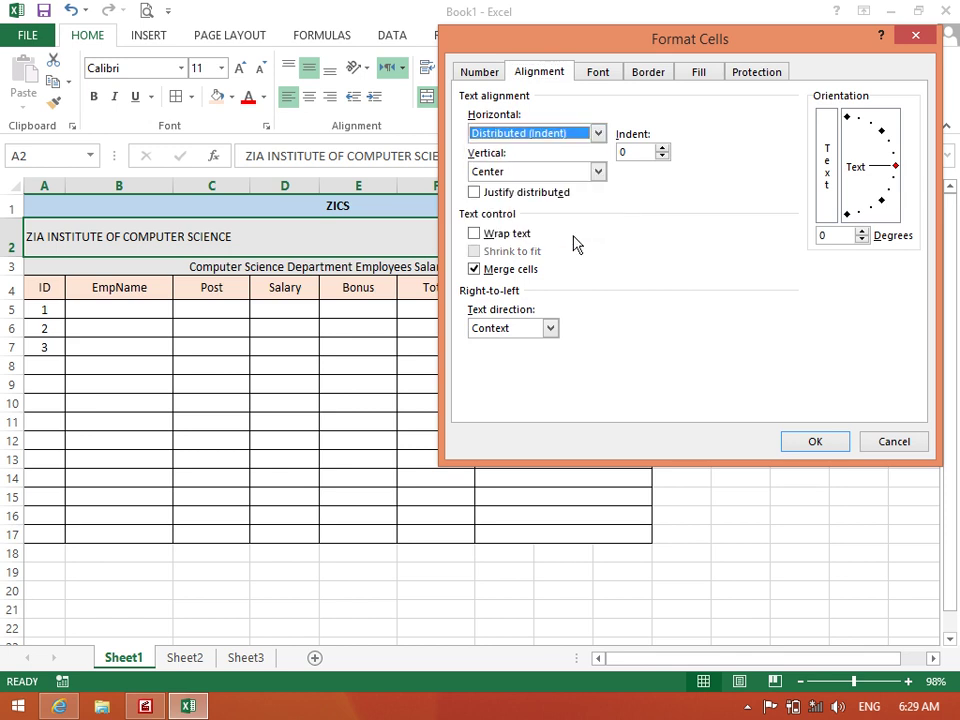
pyautogui.click(791, 440)
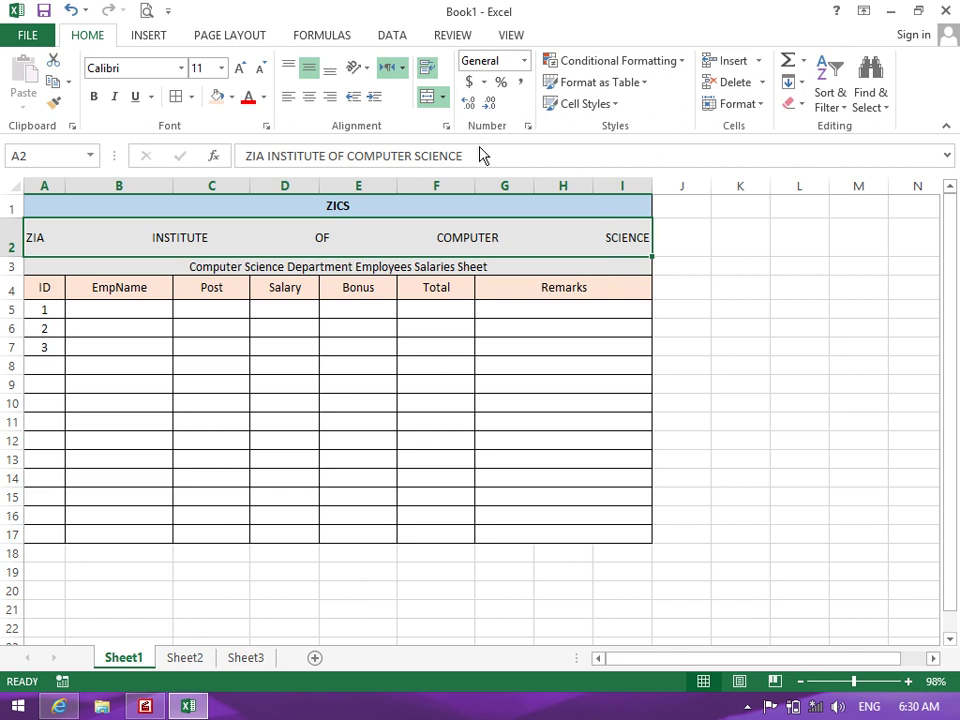
# Set the title's horizontal alignment to Center
pyautogui.click(446, 126)
pyautogui.click(516, 133)
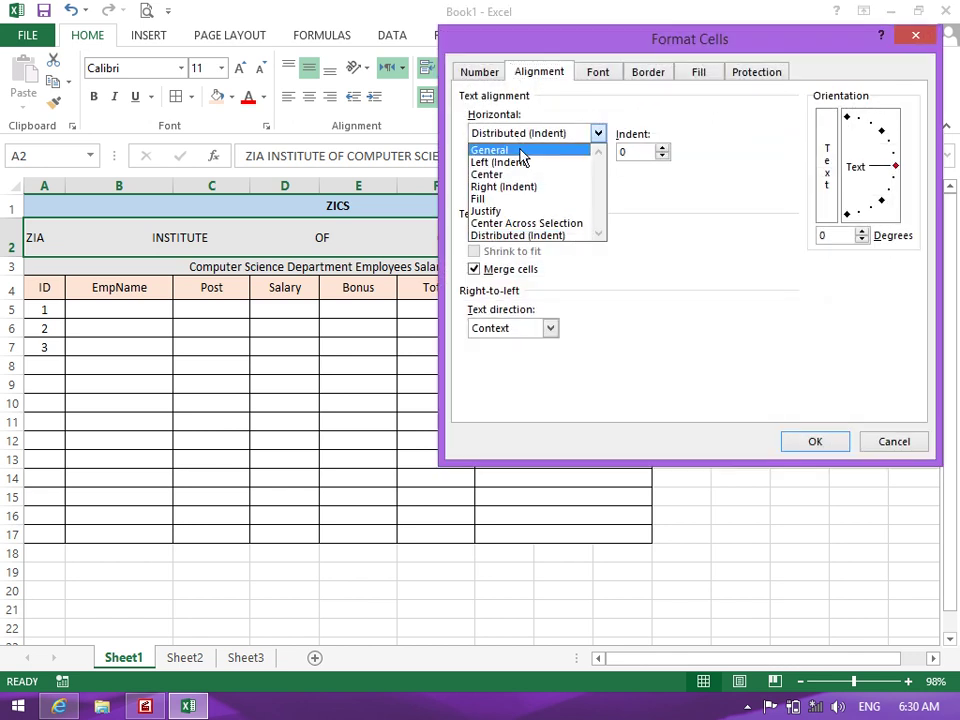
pyautogui.click(519, 152)
pyautogui.click(525, 134)
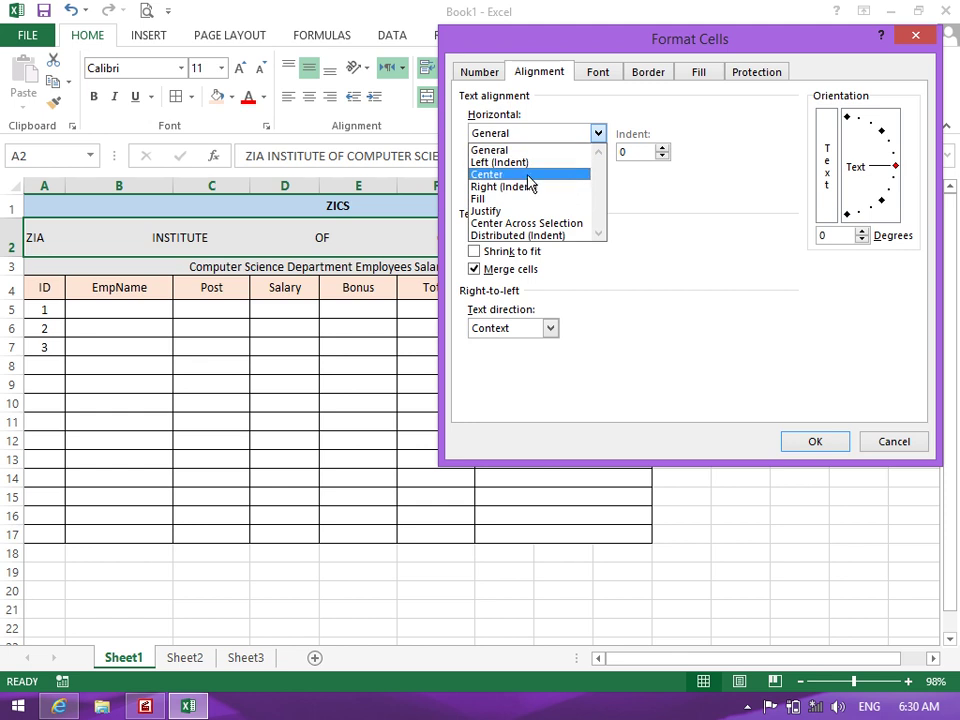
pyautogui.click(532, 176)
pyautogui.click(818, 439)
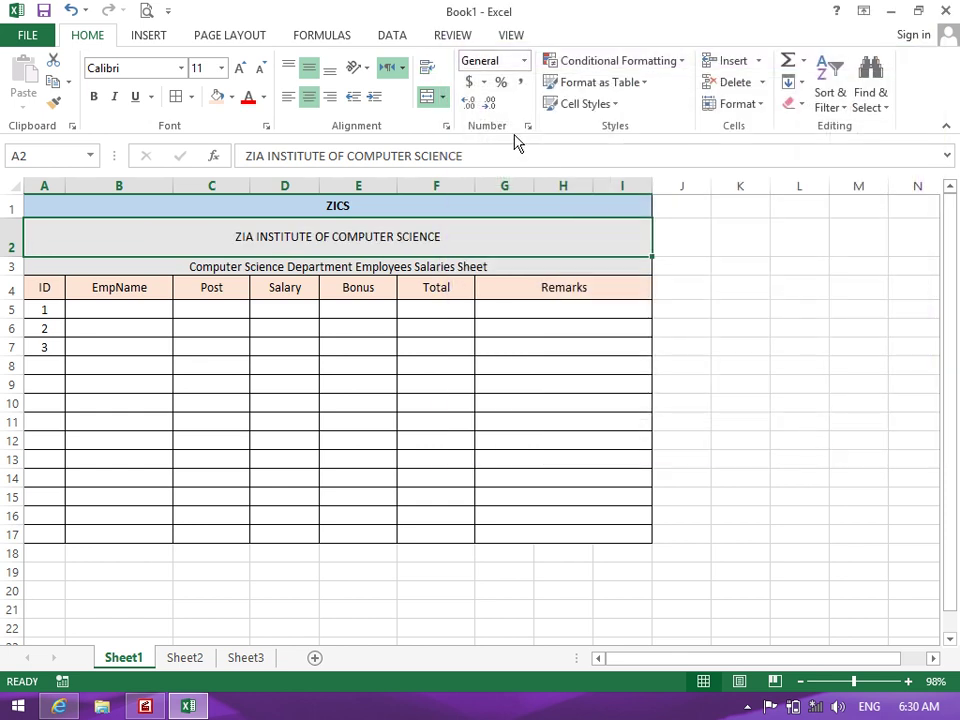
# Preview Fill horizontal alignment for the title, then cancel it
pyautogui.click(446, 126)
pyautogui.click(488, 133)
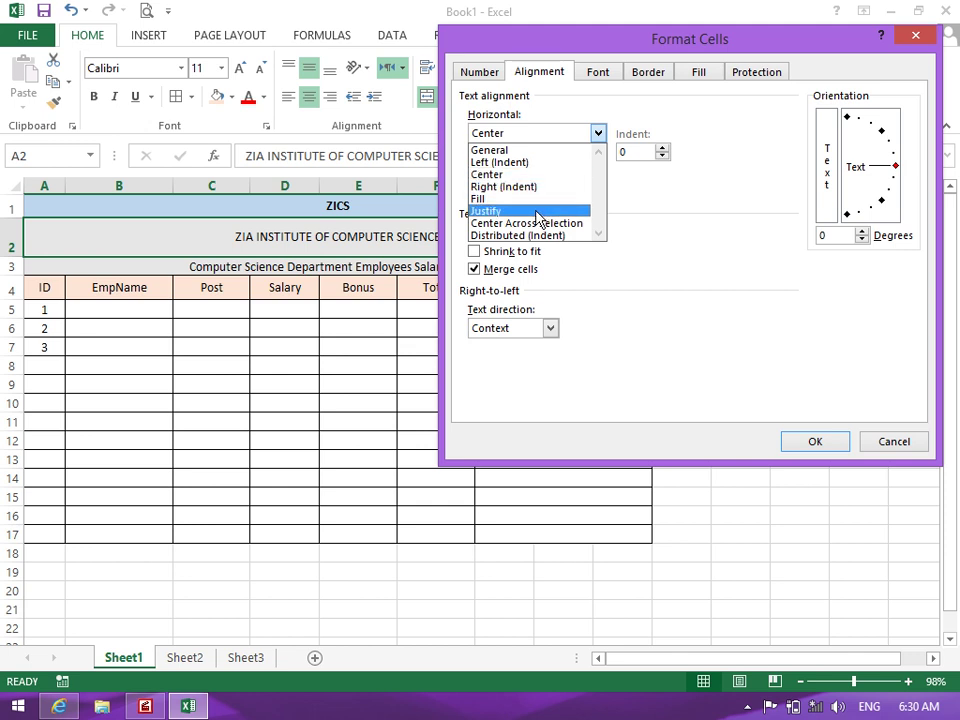
pyautogui.click(520, 198)
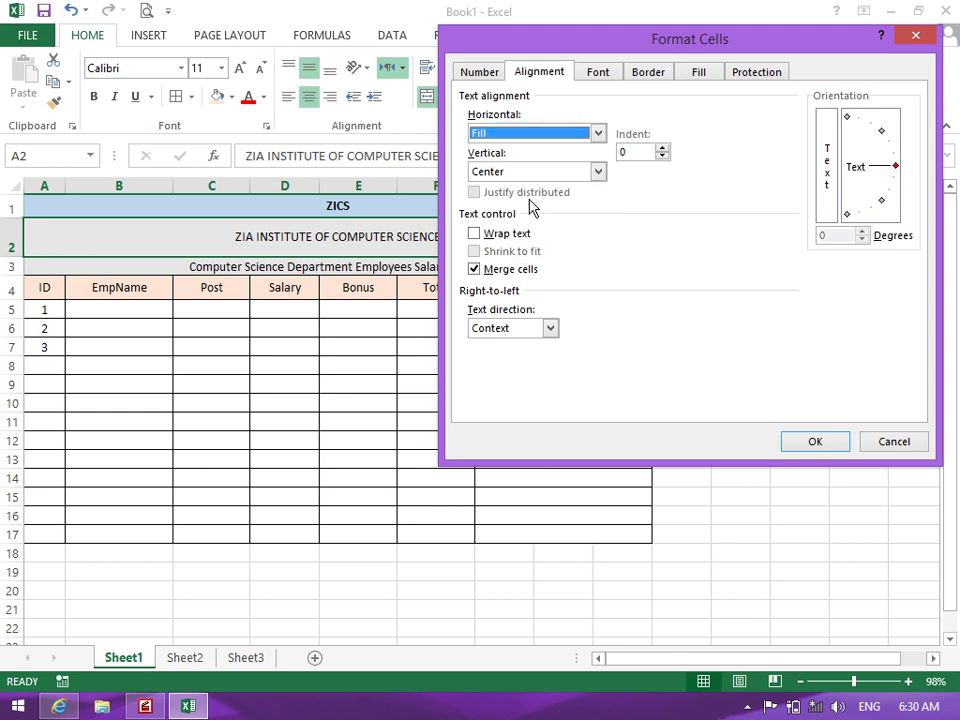
pyautogui.click(870, 438)
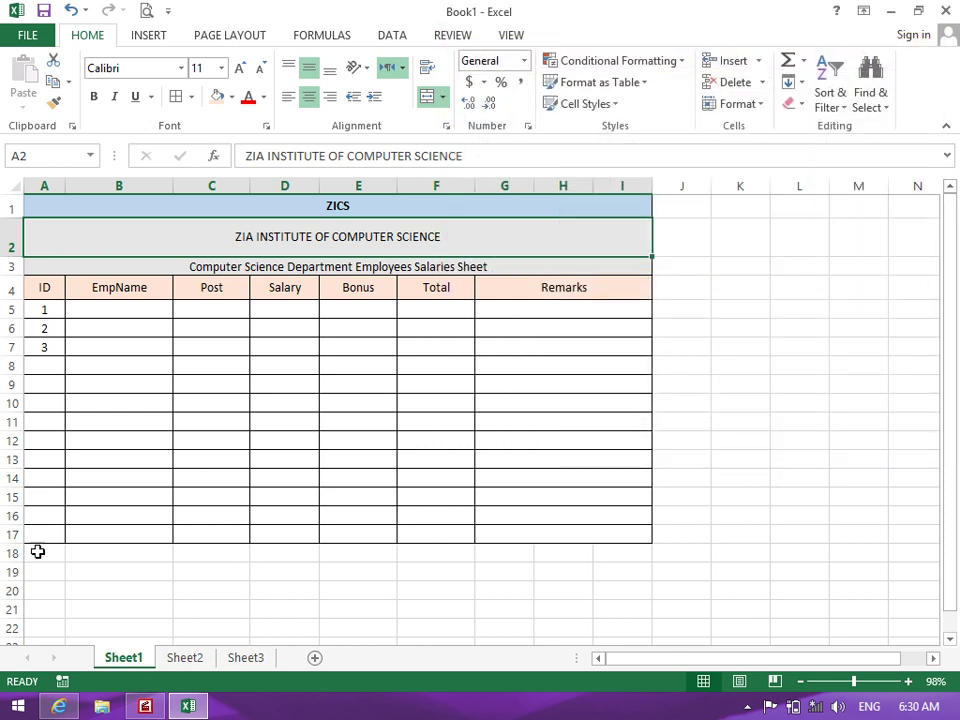
# Enter * in A18 and apply Fill alignment across A18:I18 to repeat it
pyautogui.click(41, 553)
pyautogui.write('(')
pyautogui.write('*')
pyautogui.press('Return')
pyautogui.moveTo(60, 553)
pyautogui.mouseDown()
pyautogui.moveTo(500, 588)
pyautogui.moveTo(641, 555)
pyautogui.mouseUp()
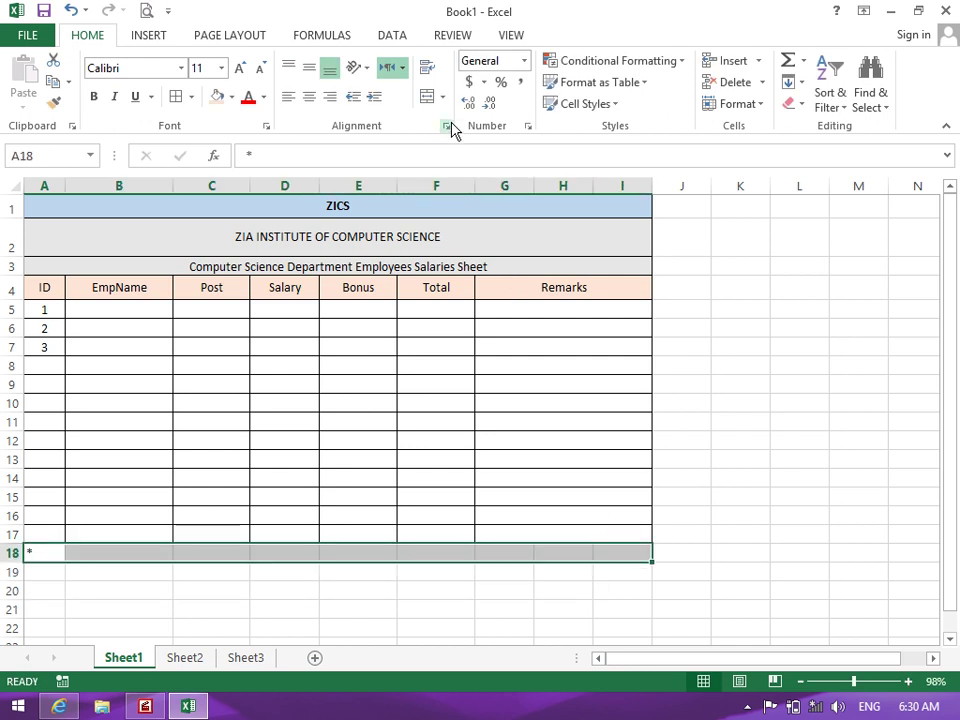
pyautogui.click(446, 126)
pyautogui.click(530, 133)
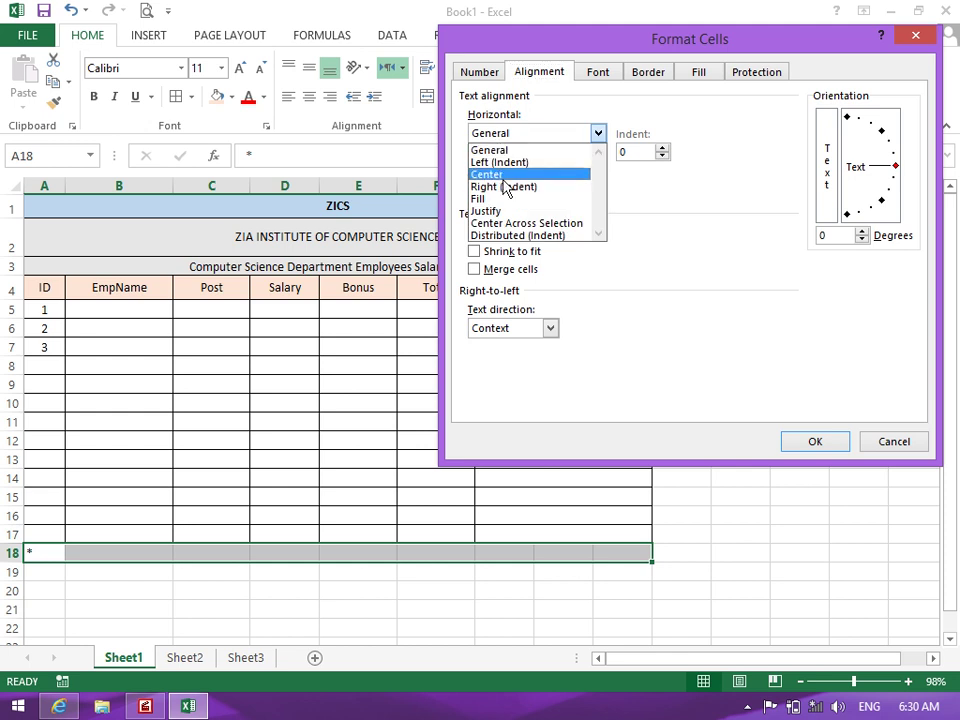
pyautogui.click(505, 200)
pyautogui.click(815, 440)
# Fill an '=' line across A19:I19 the same way, then undo it
pyautogui.click(634, 585)
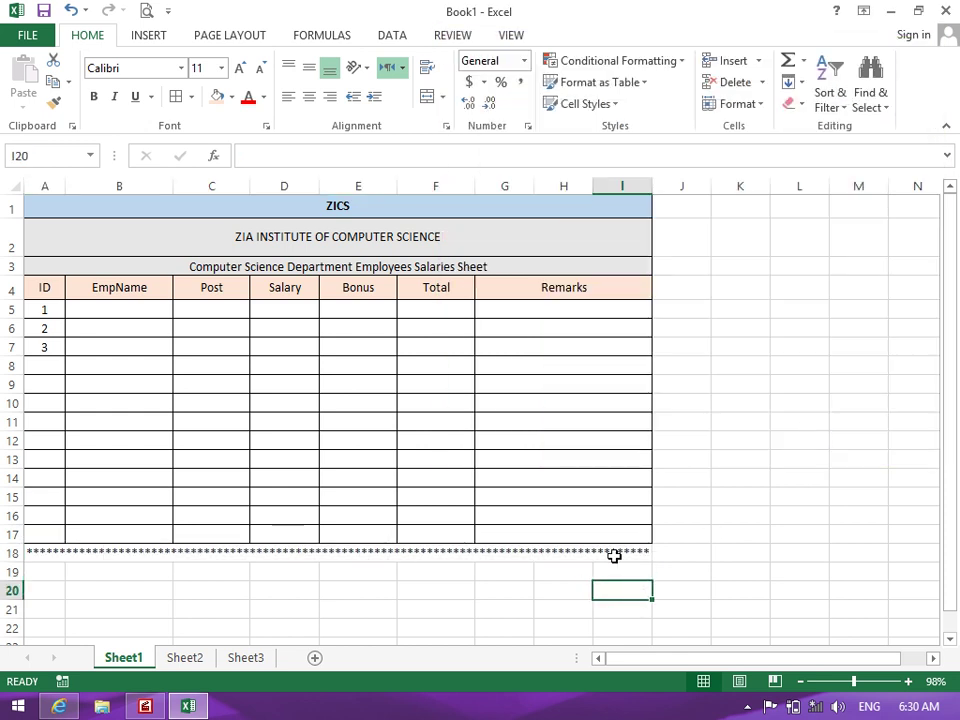
pyautogui.click(41, 568)
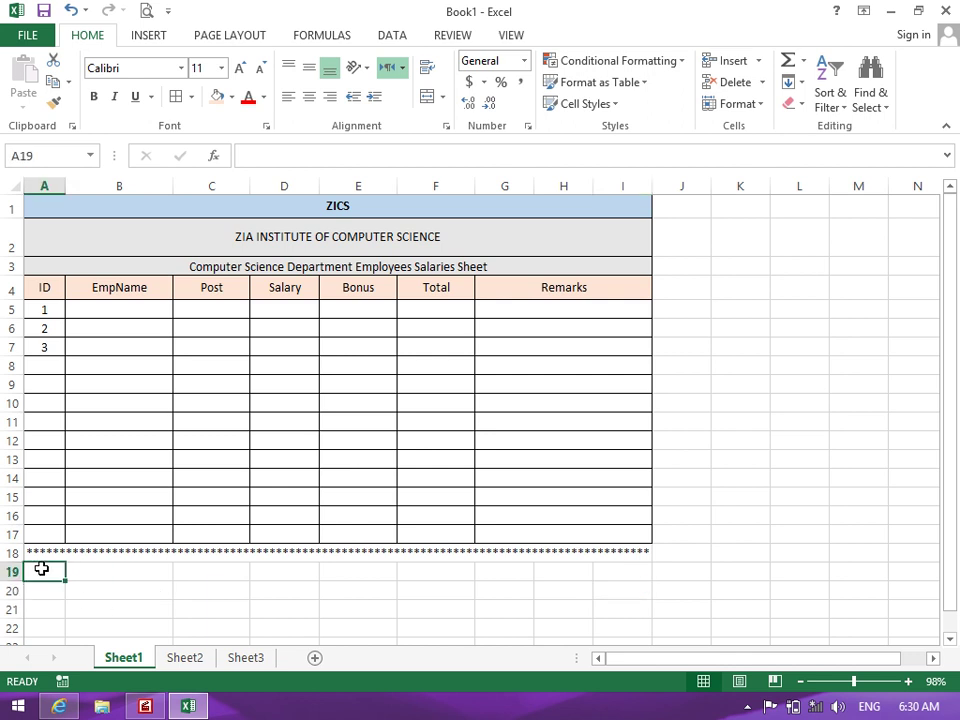
pyautogui.write("'=")
pyautogui.press('Return')
pyautogui.moveTo(41, 570); pyautogui.dragTo(615, 569)
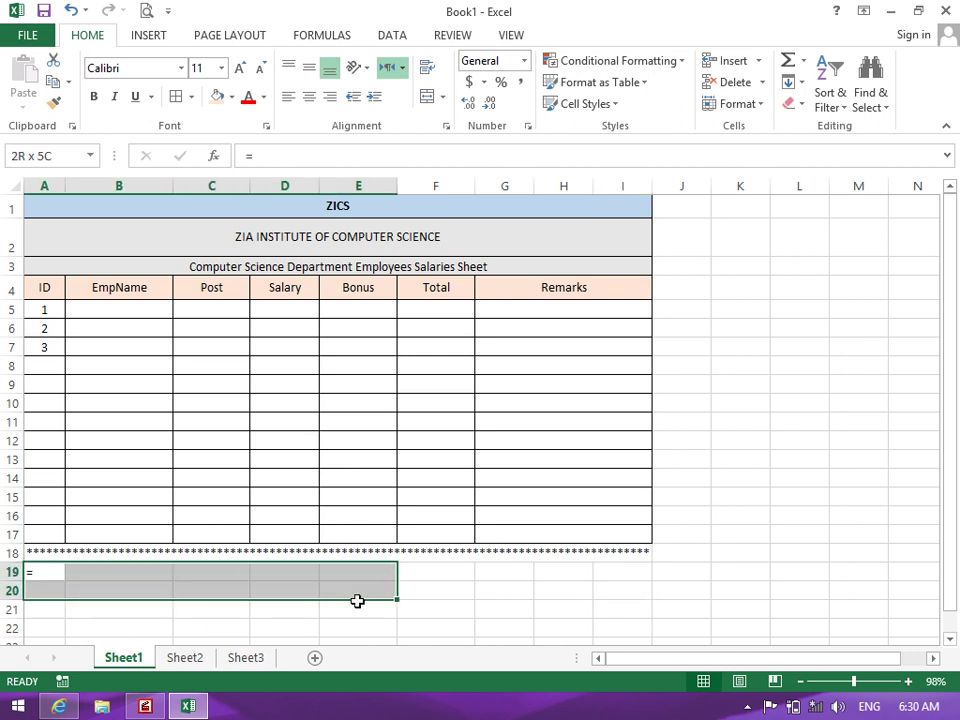
pyautogui.click(446, 126)
pyautogui.click(530, 133)
pyautogui.click(532, 199)
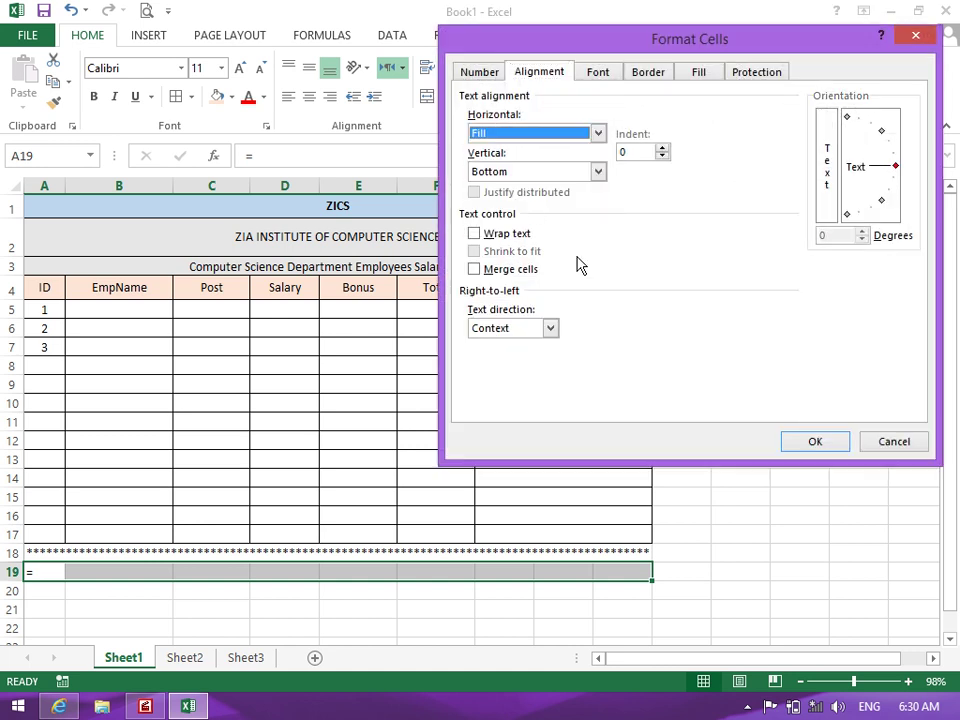
pyautogui.click(814, 440)
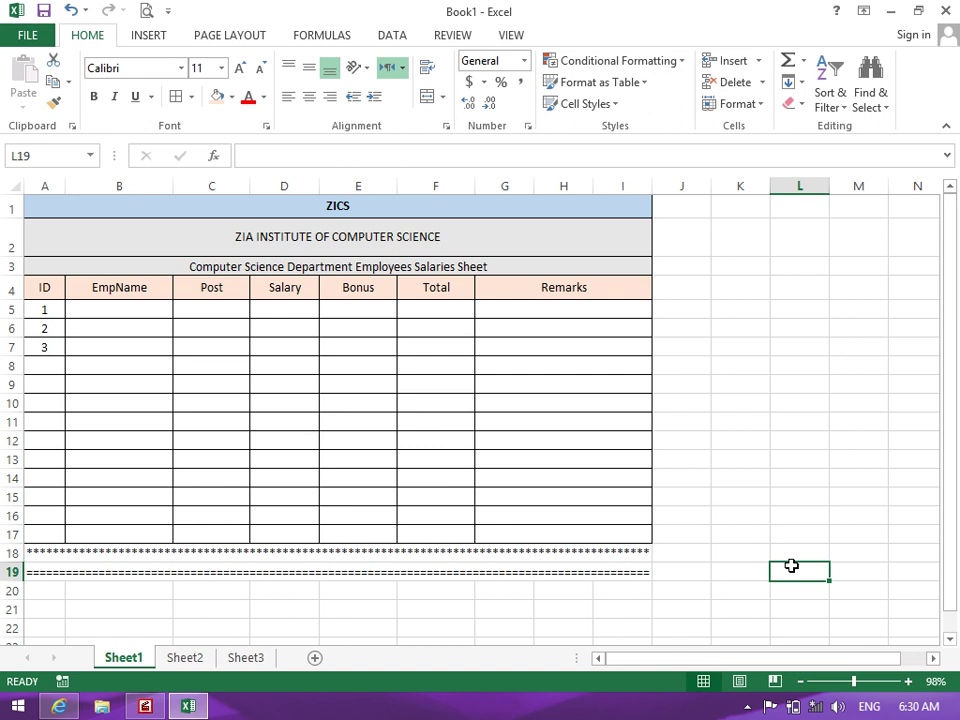
pyautogui.hotkey('ctrl', 'z')
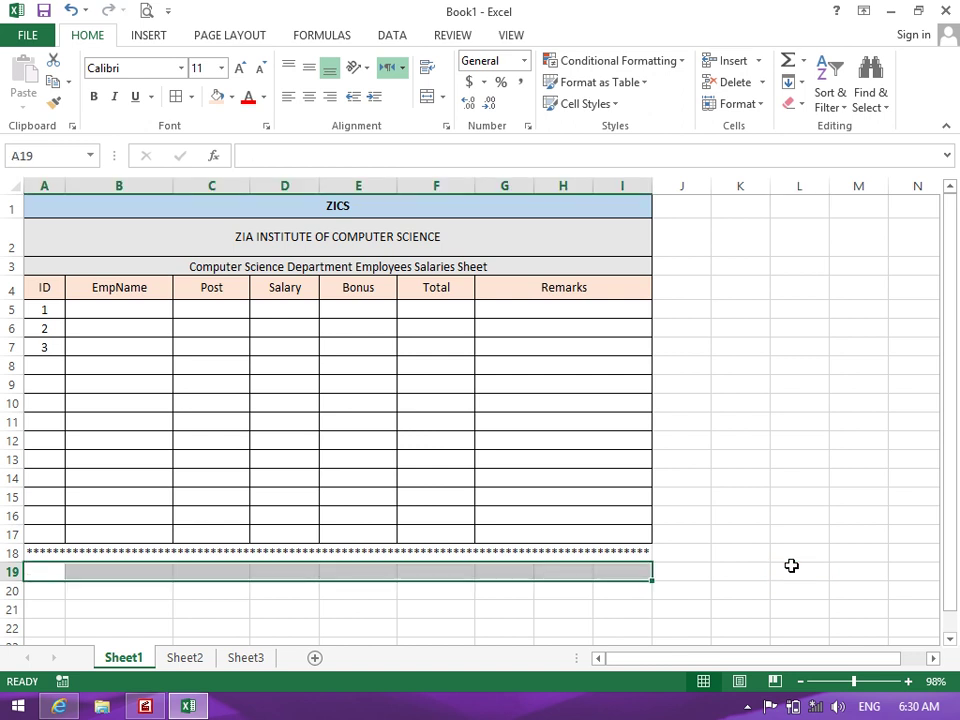
pyautogui.click(355, 516)
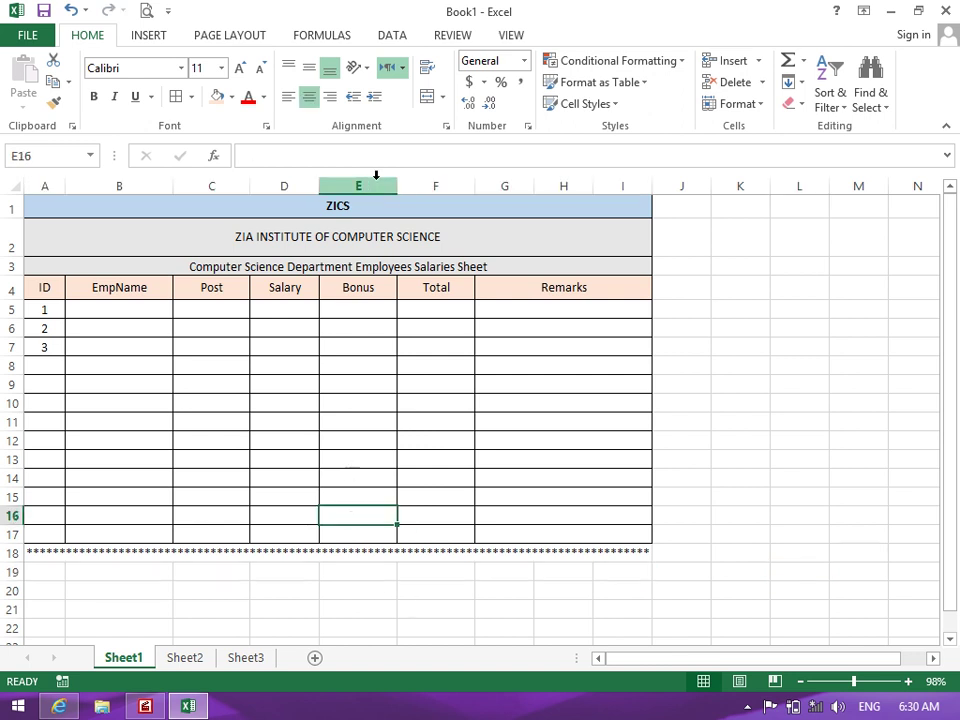
# Right-align the merged row 2 title through Format Cells
pyautogui.click(399, 238)
pyautogui.click(446, 126)
pyautogui.click(489, 133)
pyautogui.click(497, 186)
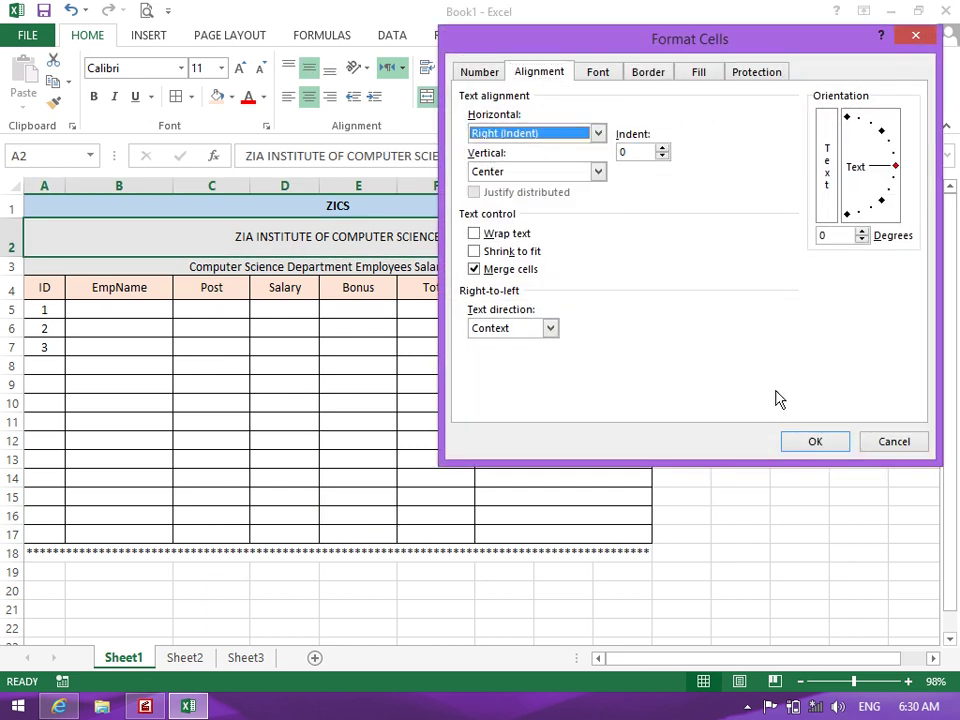
pyautogui.click(806, 443)
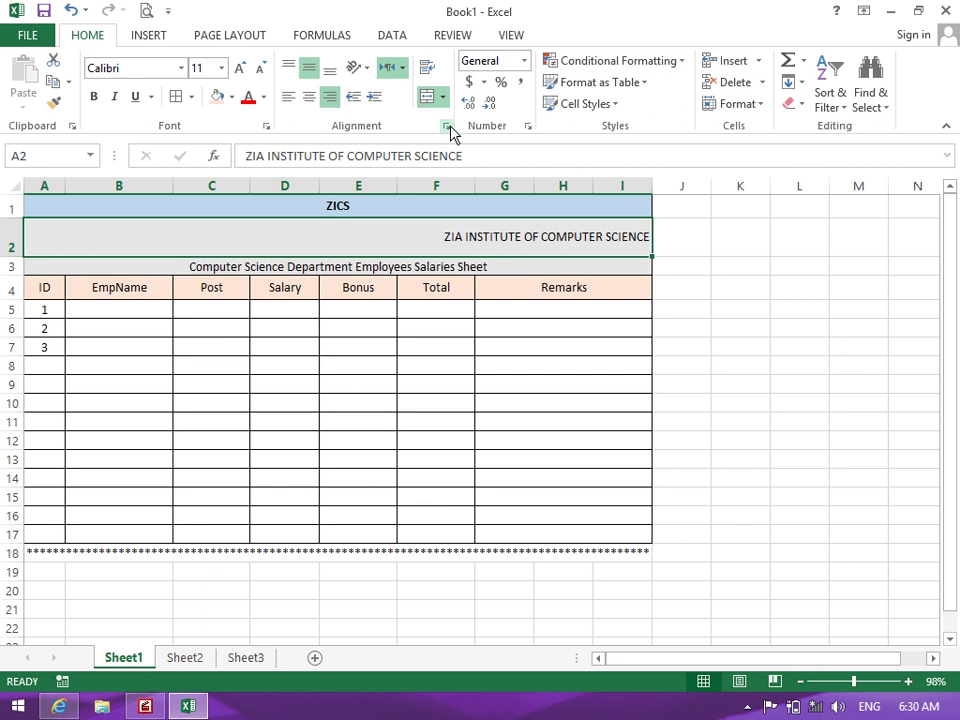
# Left-align the title, then re-centre it with the ribbon Center button
pyautogui.click(447, 127)
pyautogui.click(530, 133)
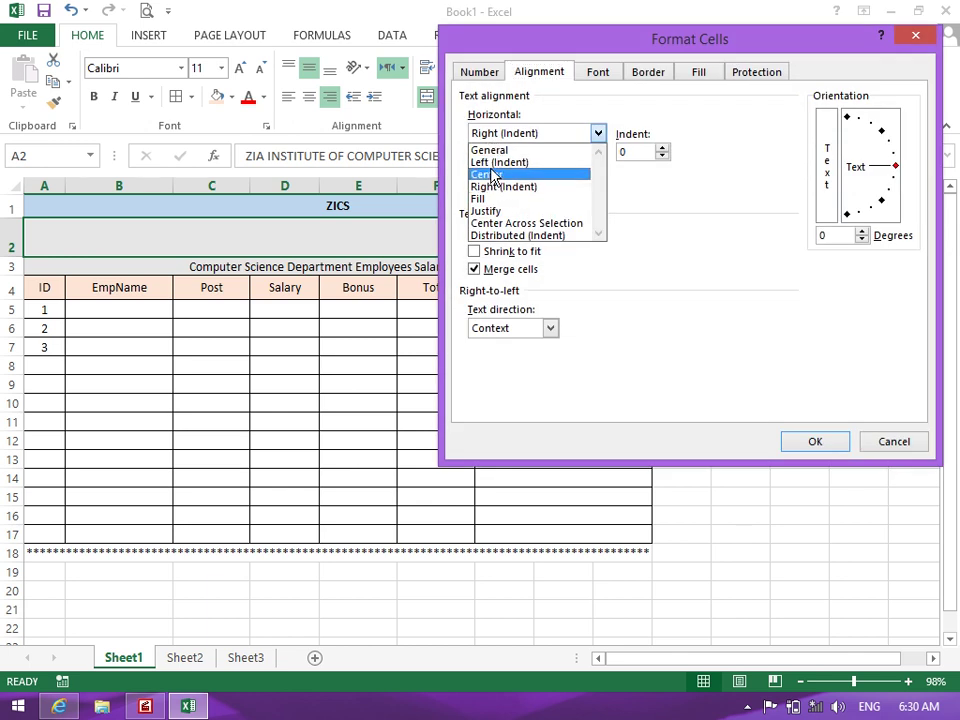
pyautogui.click(499, 162)
pyautogui.click(822, 441)
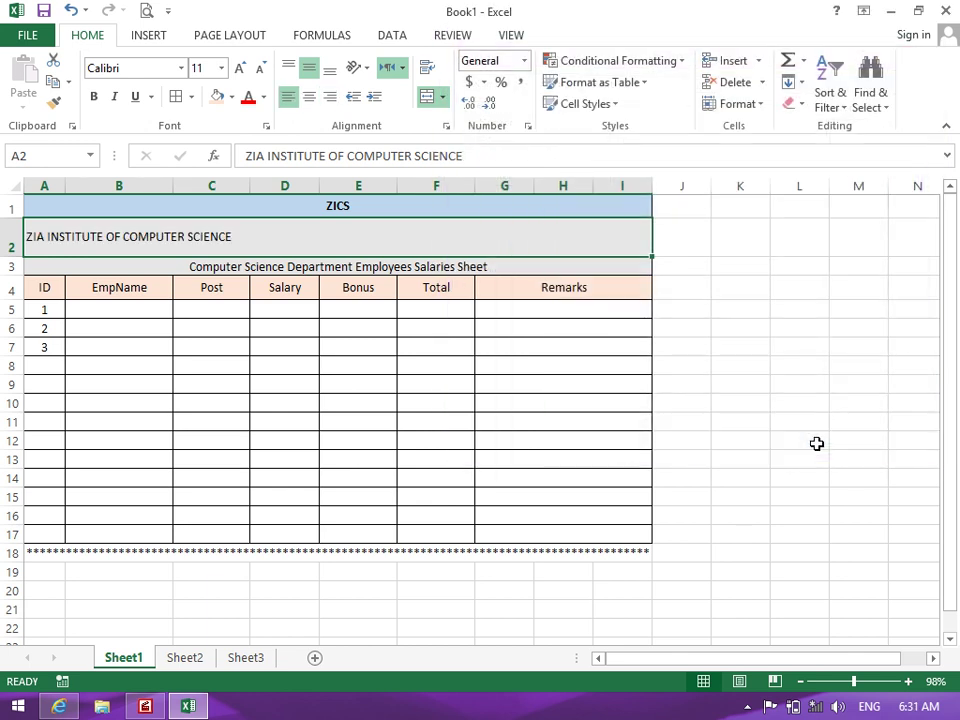
pyautogui.click(312, 97)
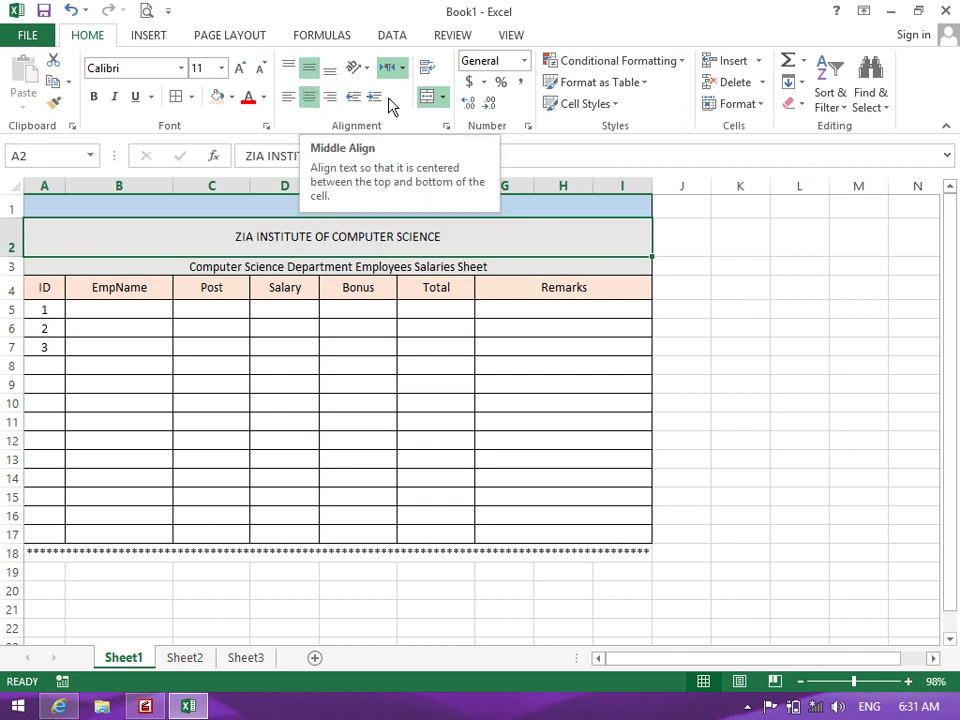
# Set the title's horizontal alignment to General
pyautogui.click(446, 127)
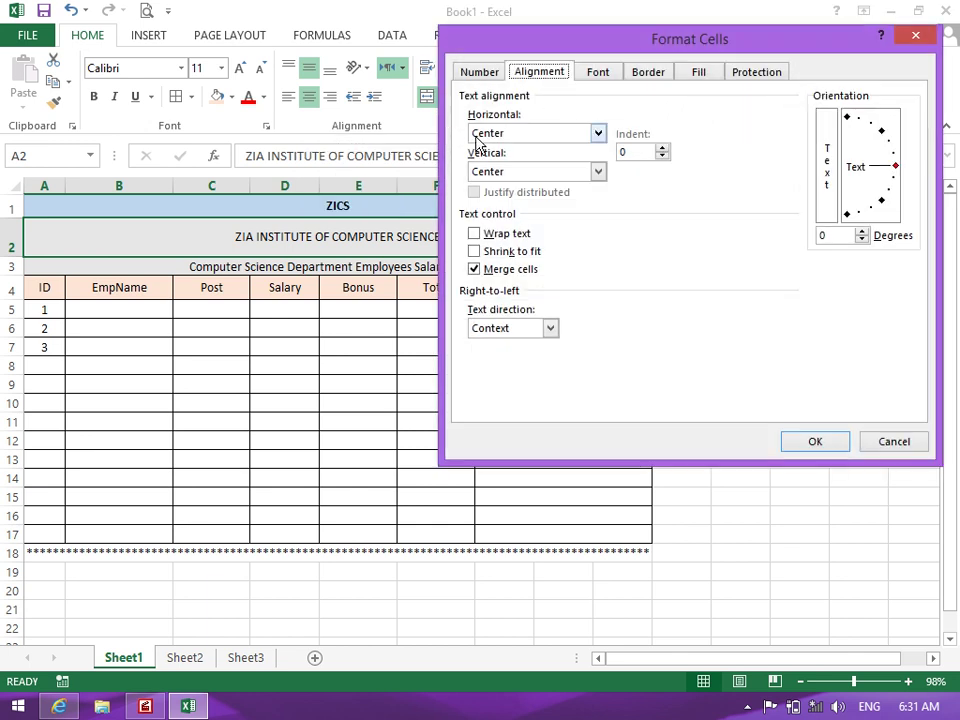
pyautogui.click(490, 133)
pyautogui.click(490, 148)
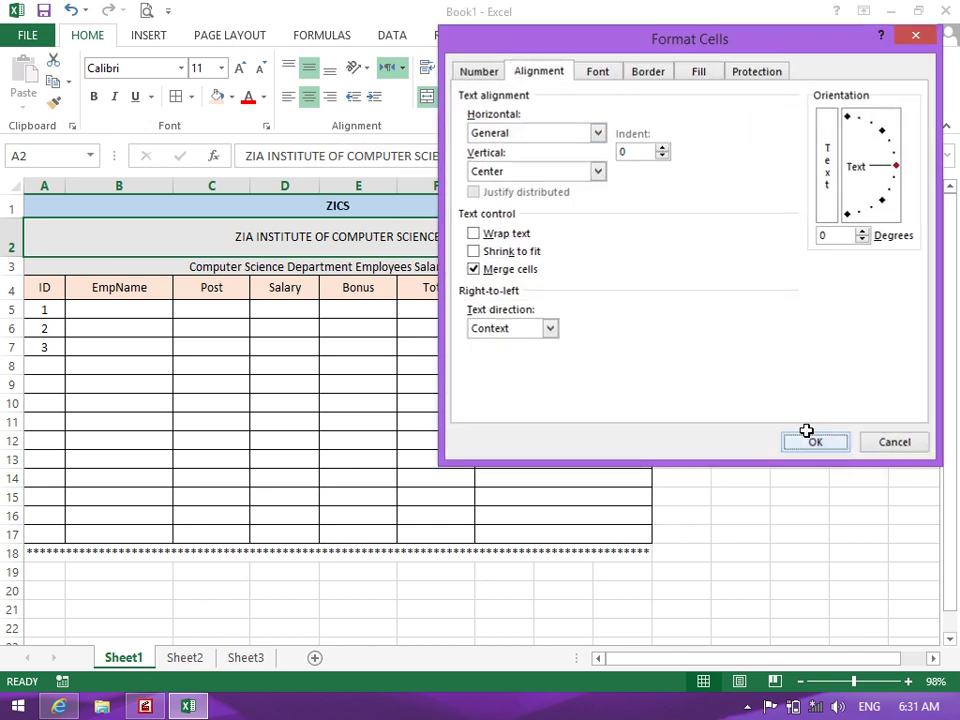
pyautogui.click(808, 437)
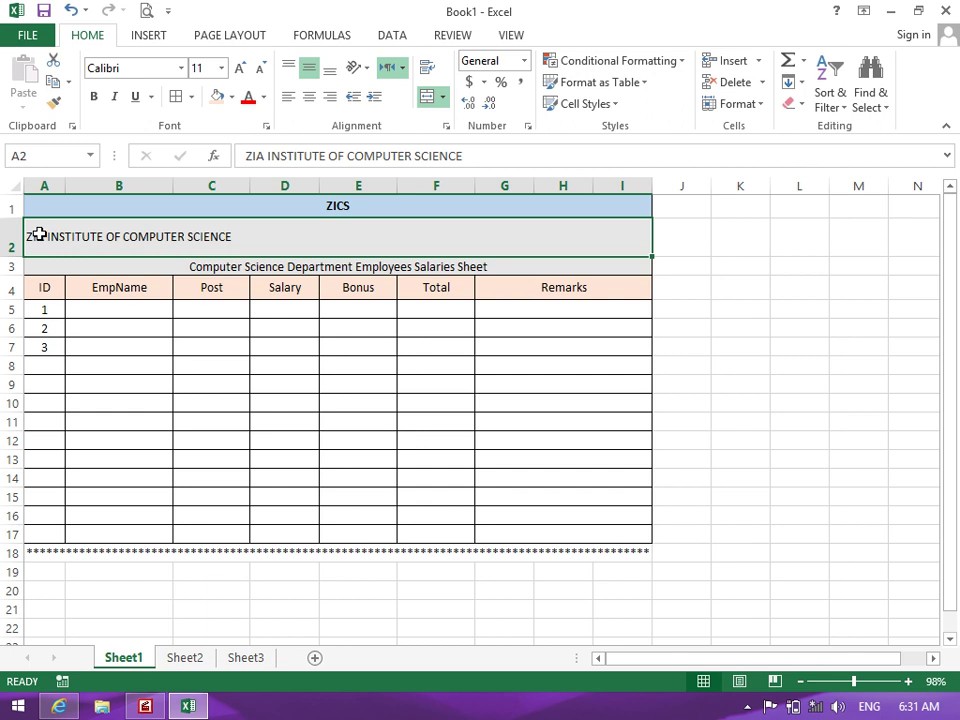
# Try indenting the row 2 title, raising its indent level several times
pyautogui.click(446, 127)
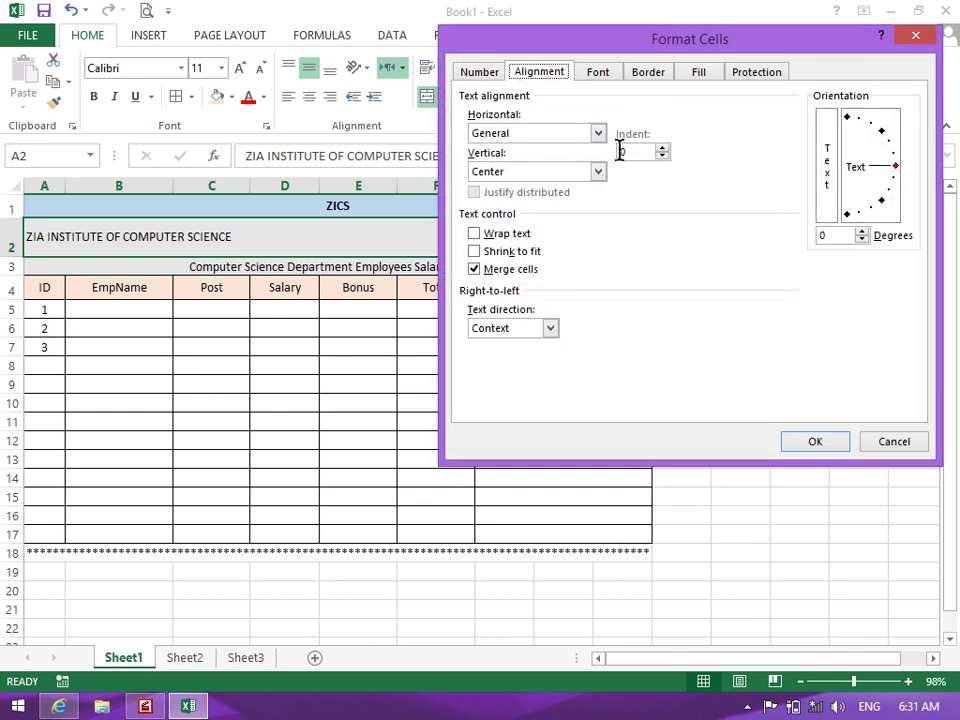
pyautogui.click(662, 149)
pyautogui.click(662, 149)
pyautogui.click(662, 149)
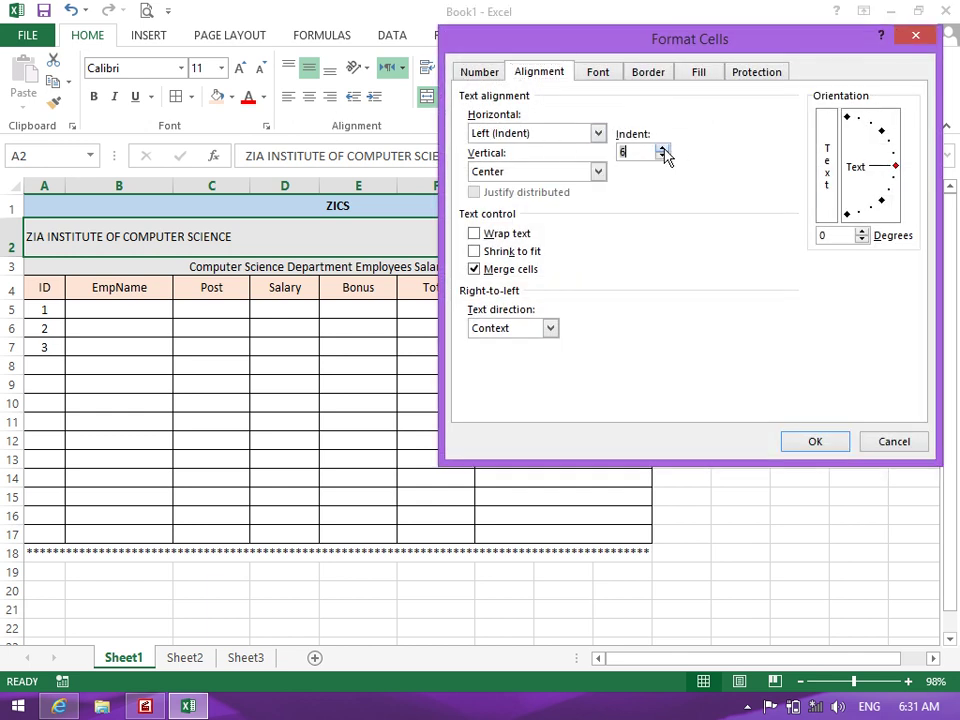
pyautogui.click(806, 438)
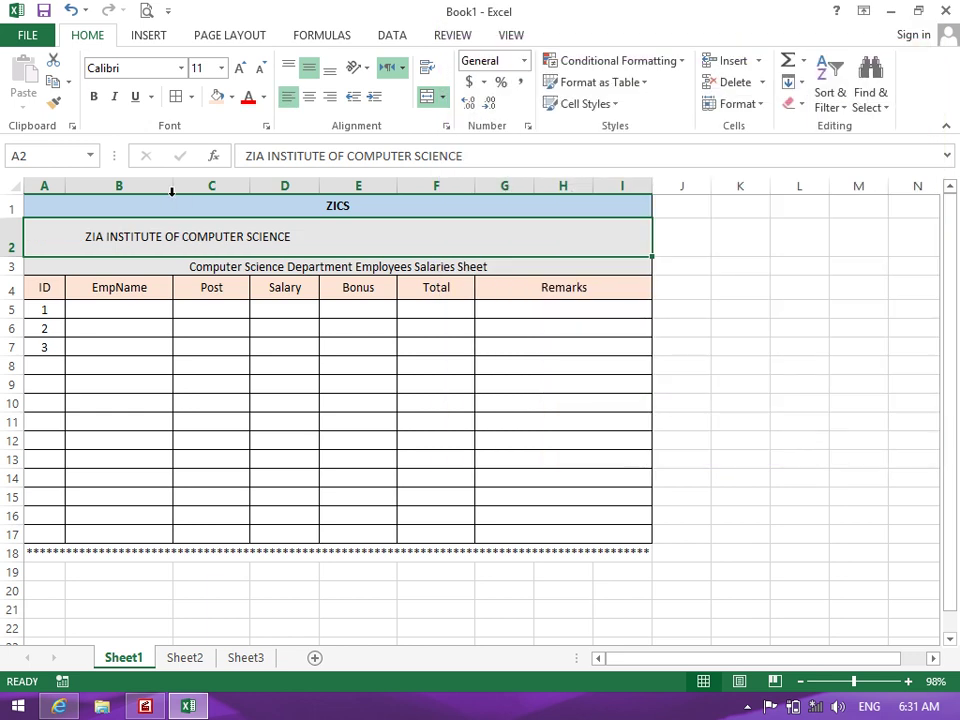
pyautogui.click(380, 104)
pyautogui.click(380, 104)
pyautogui.click(381, 104)
pyautogui.click(383, 106)
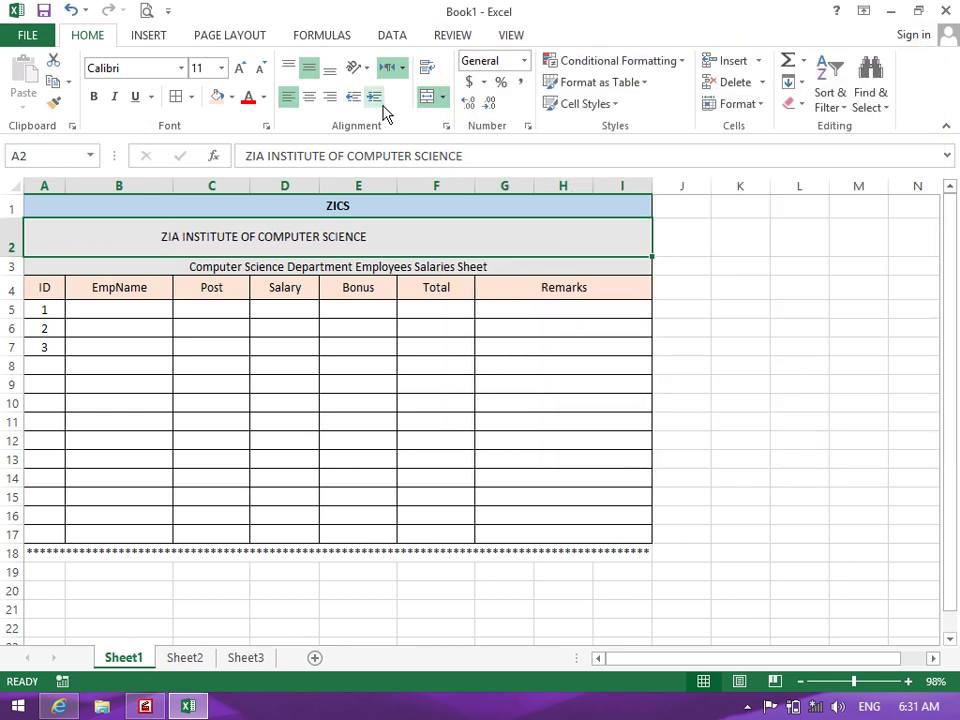
# Reset the title's indent to 0 and centre it horizontally in the merged cell
pyautogui.click(446, 127)
pyautogui.press('Tab')
pyautogui.press('Tab')
pyautogui.write('0')
pyautogui.press('Return')
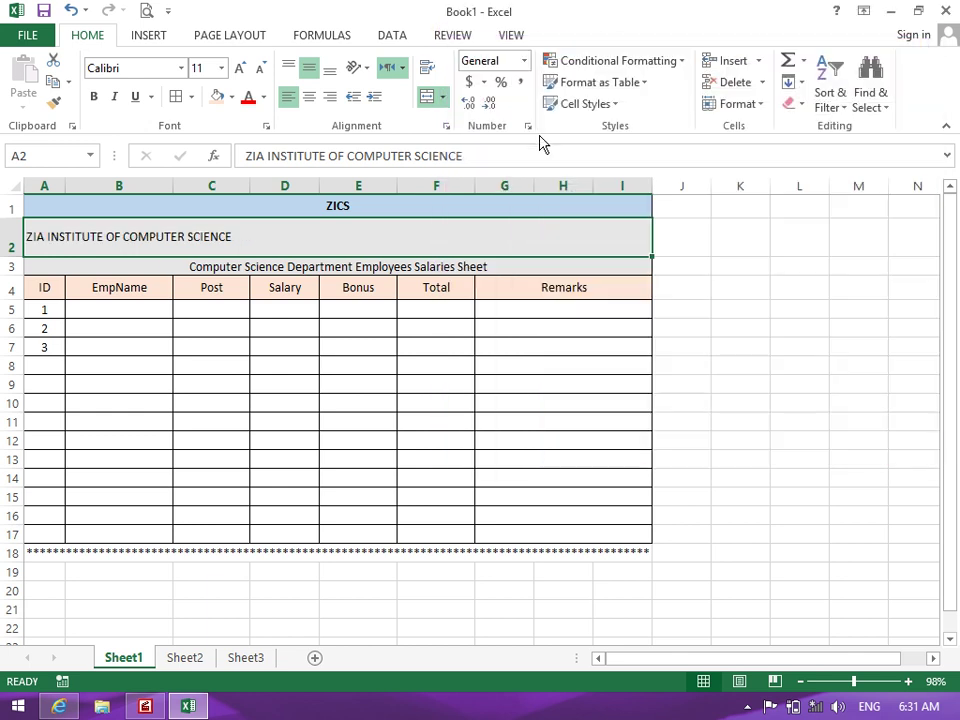
pyautogui.click(309, 97)
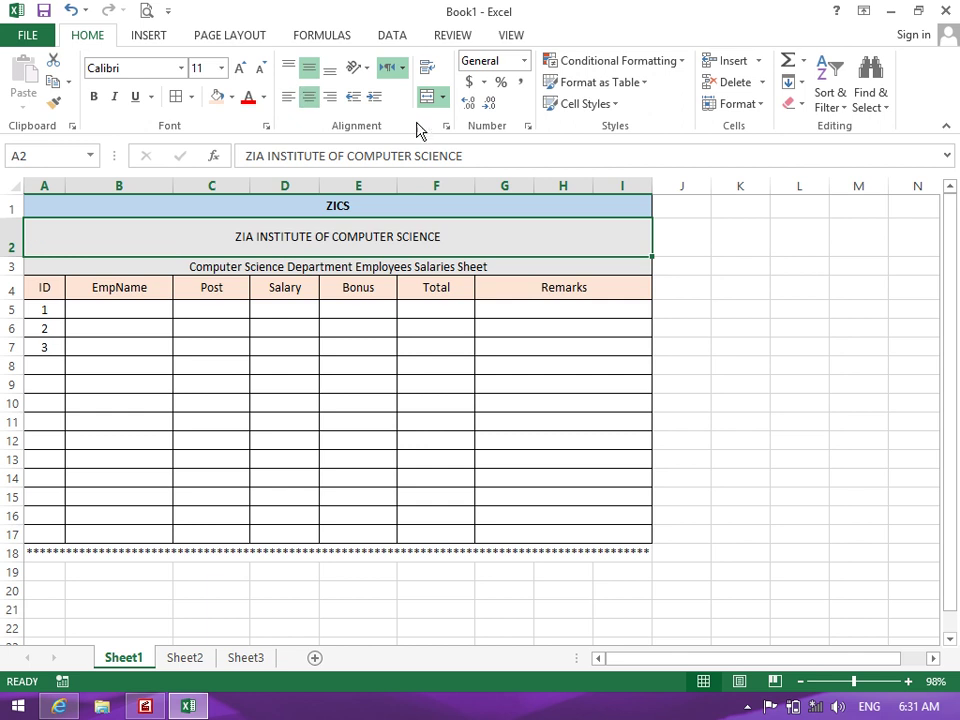
pyautogui.click(446, 125)
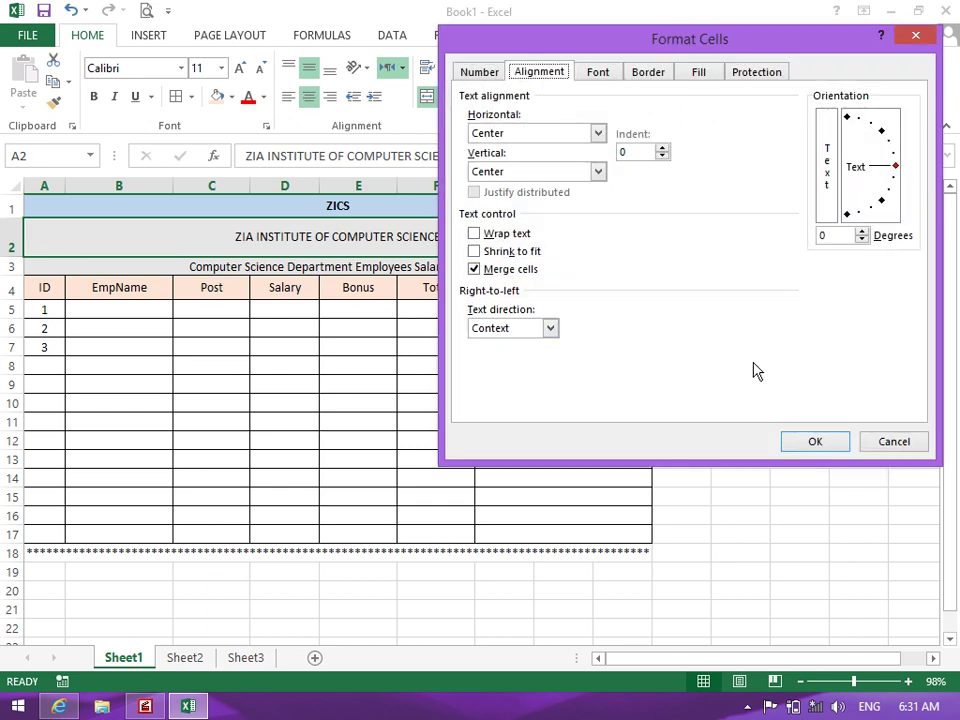
pyautogui.click(866, 441)
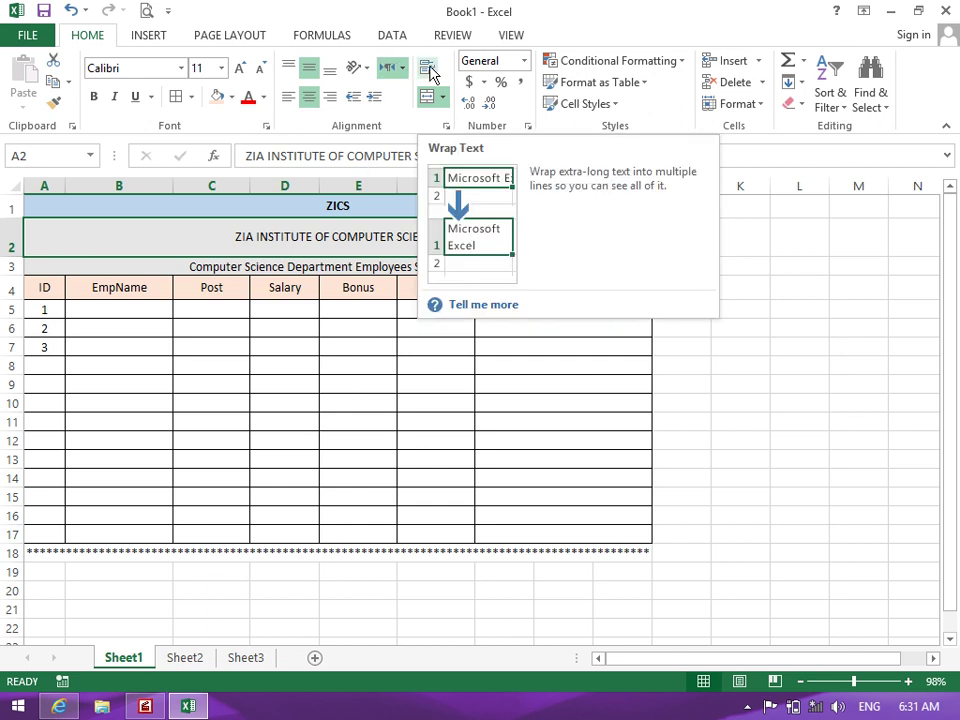
# Enter the first employee's full name in cell B5
pyautogui.click(95, 310)
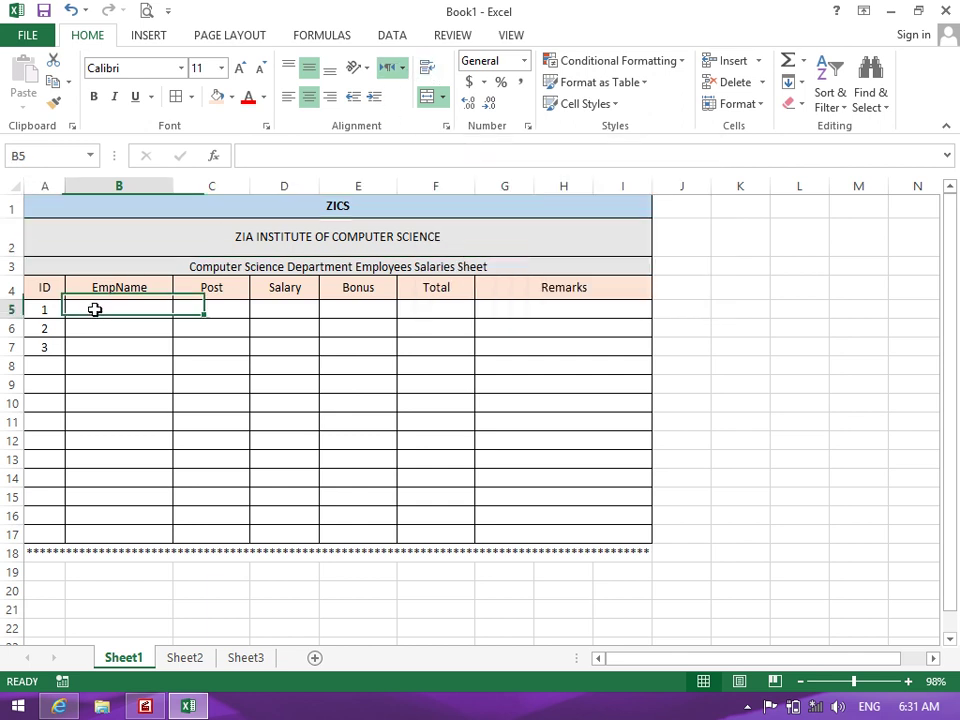
pyautogui.press('Return')
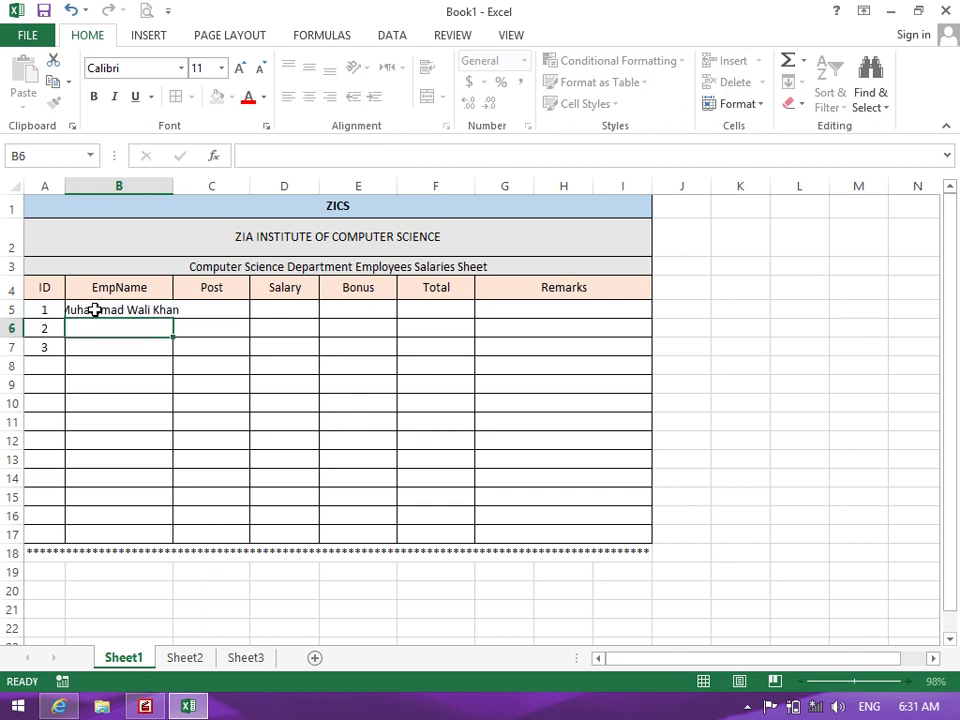
# Turn on Wrap text for B5 so the name splits onto two lines, then undo it
pyautogui.click(95, 310)
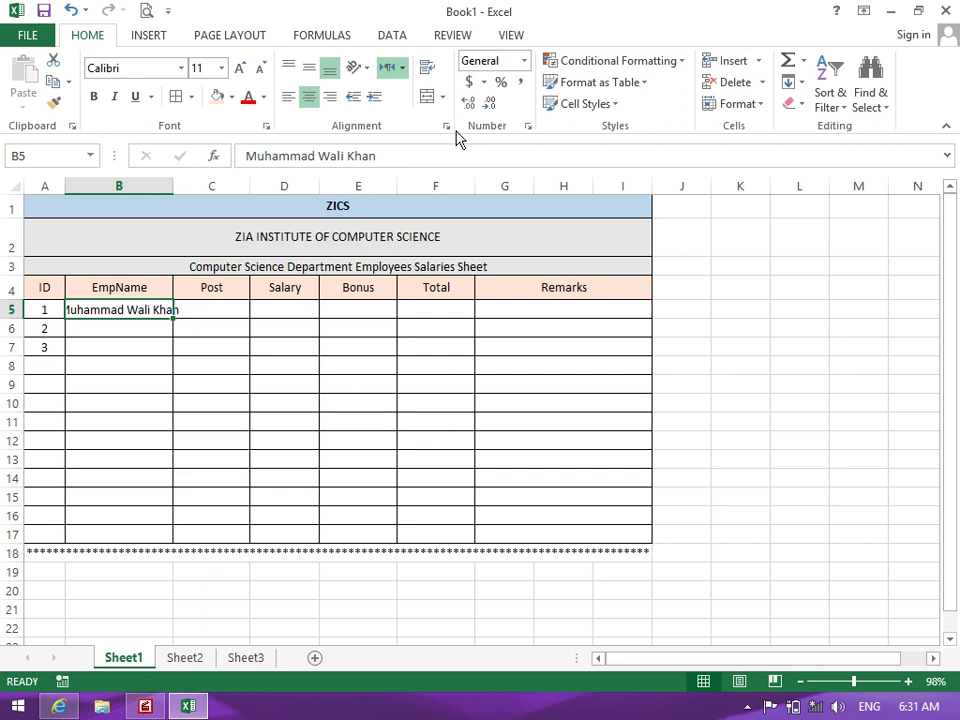
pyautogui.click(446, 126)
pyautogui.click(489, 232)
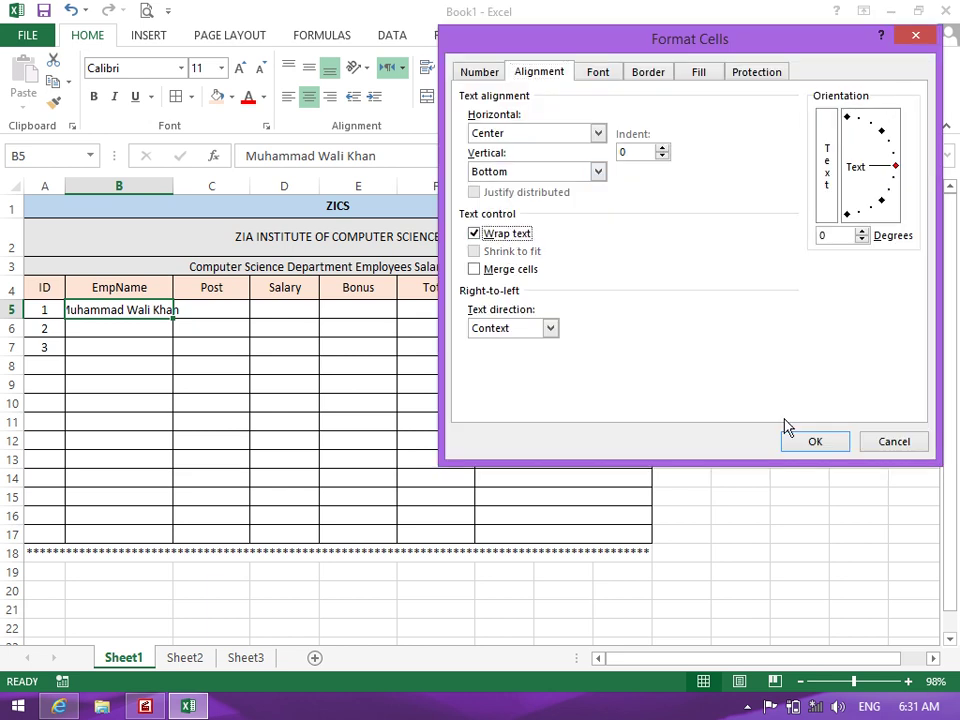
pyautogui.click(805, 440)
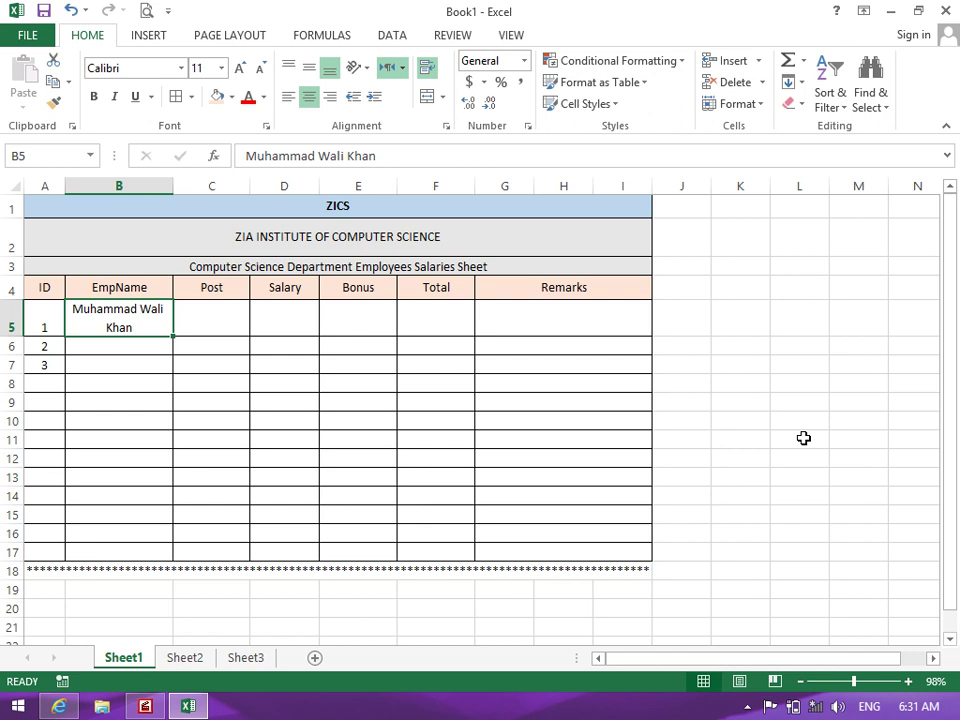
pyautogui.hotkey('ctrl', 'z')
# Enable Shrink to fit on B5 so the name fits on one line
pyautogui.click(446, 128)
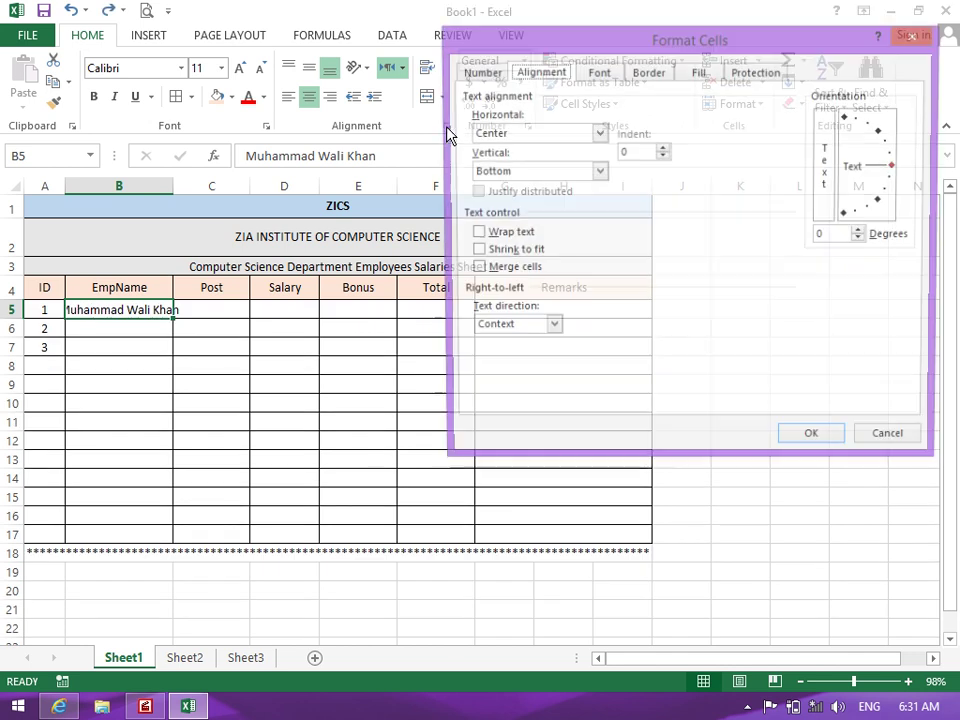
pyautogui.click(524, 253)
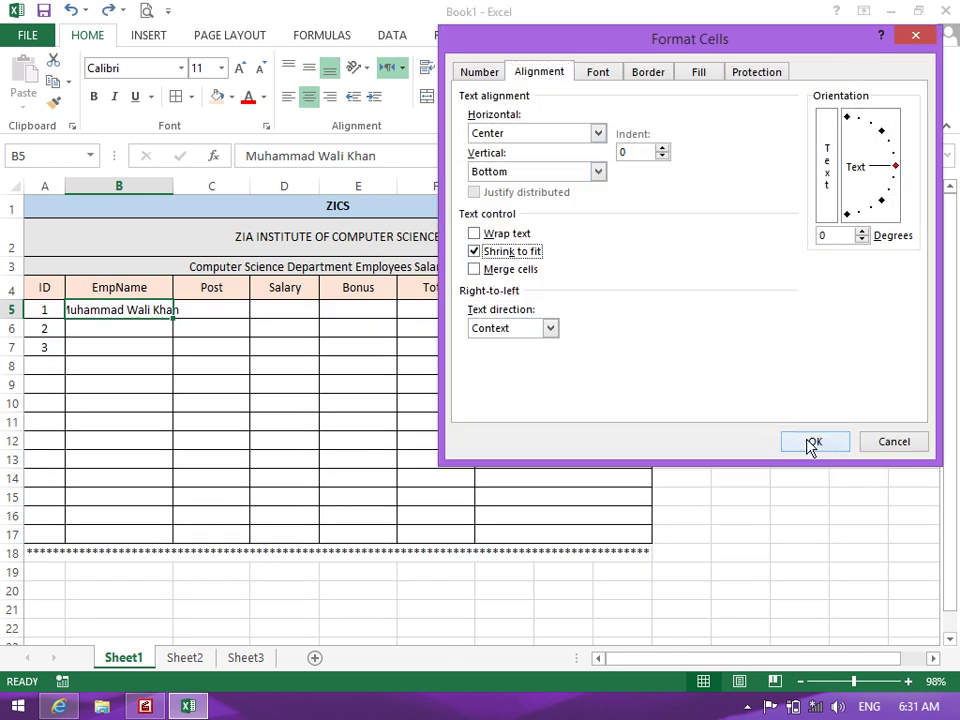
pyautogui.click(810, 443)
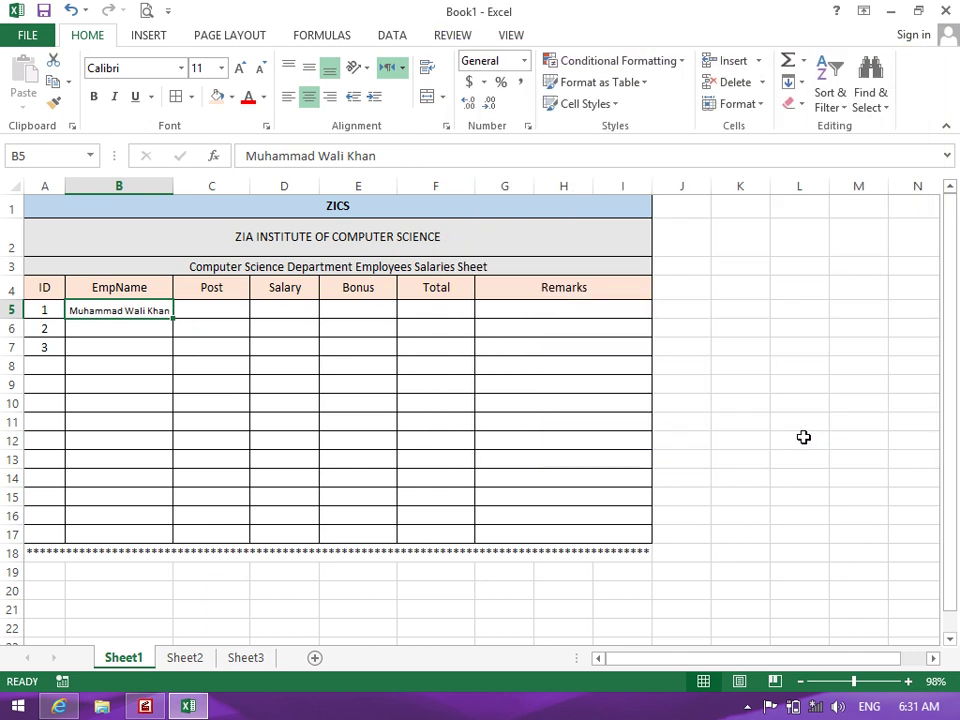
# Recheck B5's alignment settings without applying changes, then select cell J2
pyautogui.click(446, 127)
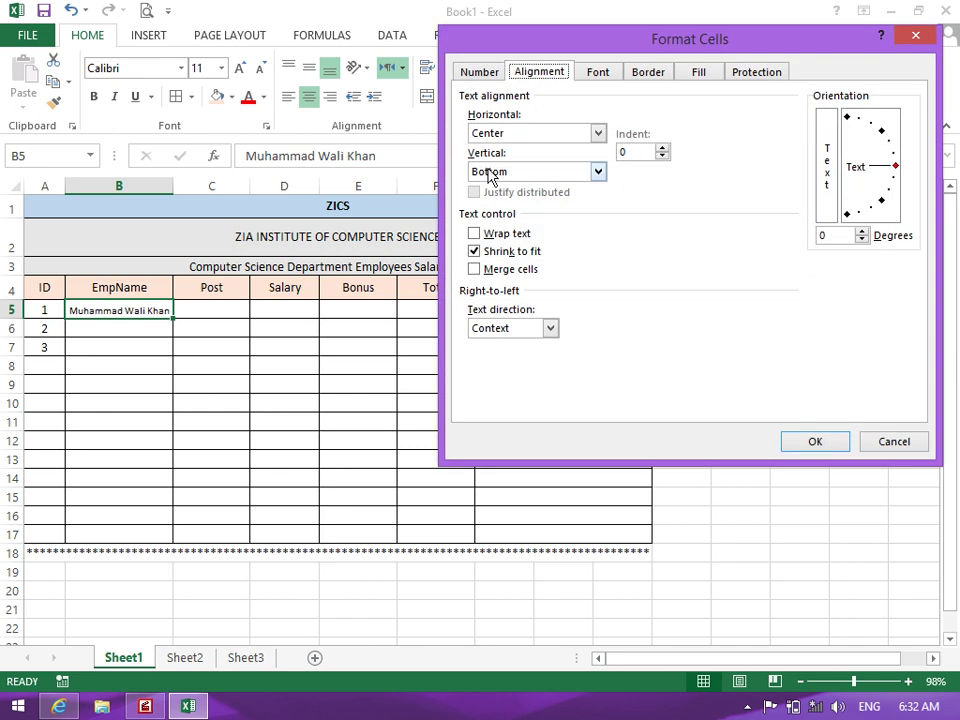
pyautogui.click(507, 256)
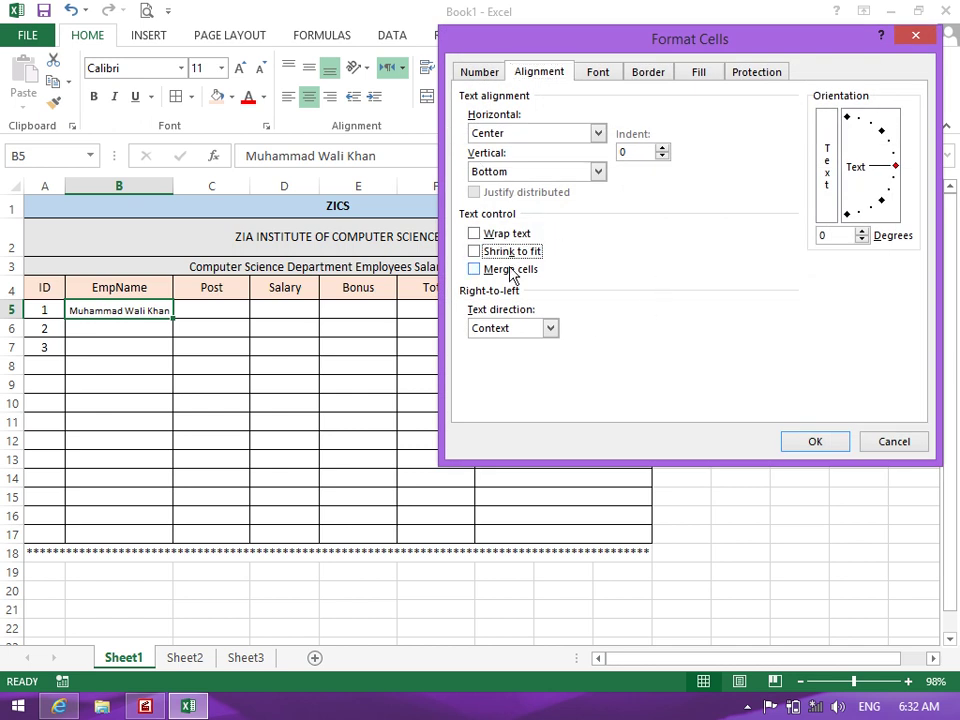
pyautogui.click(894, 441)
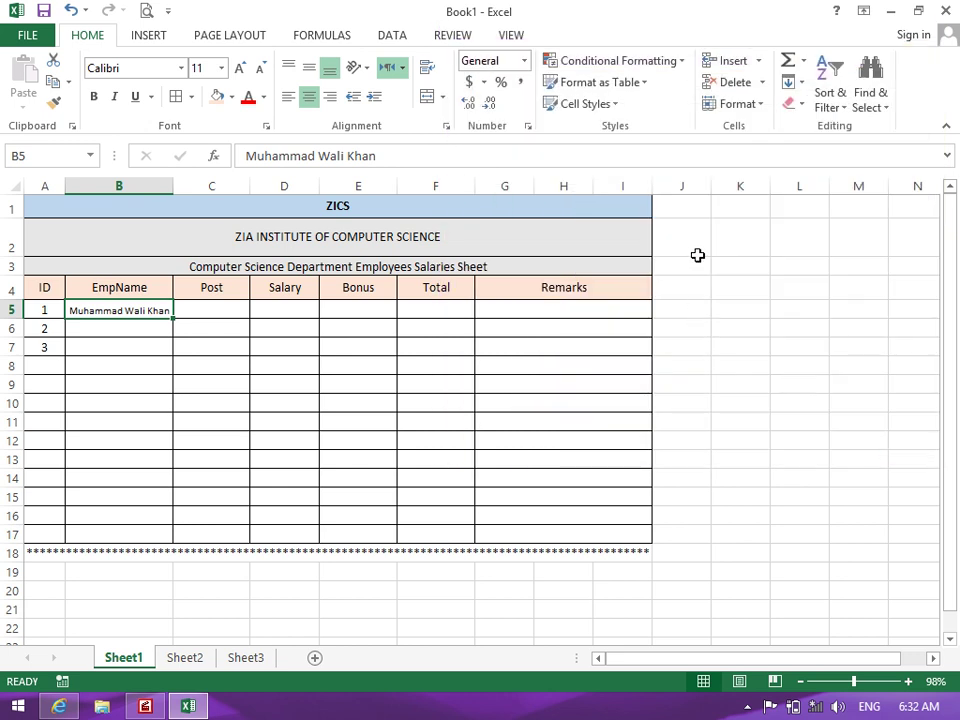
pyautogui.click(700, 245)
pyautogui.moveTo(727, 245); pyautogui.dragTo(810, 236)
pyautogui.click(442, 97)
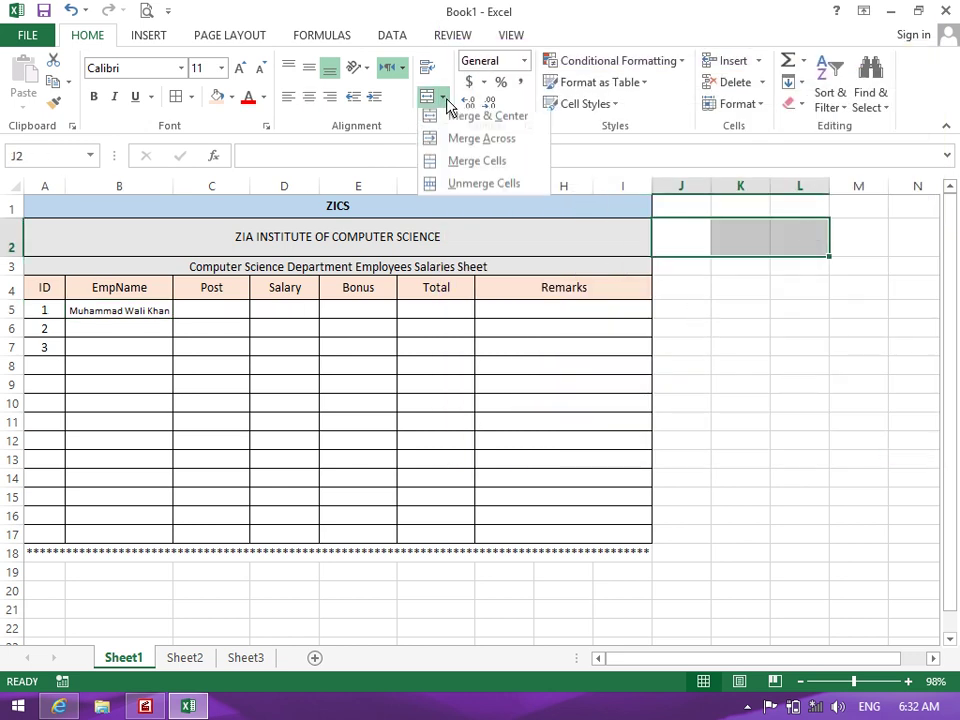
pyautogui.press('Escape')
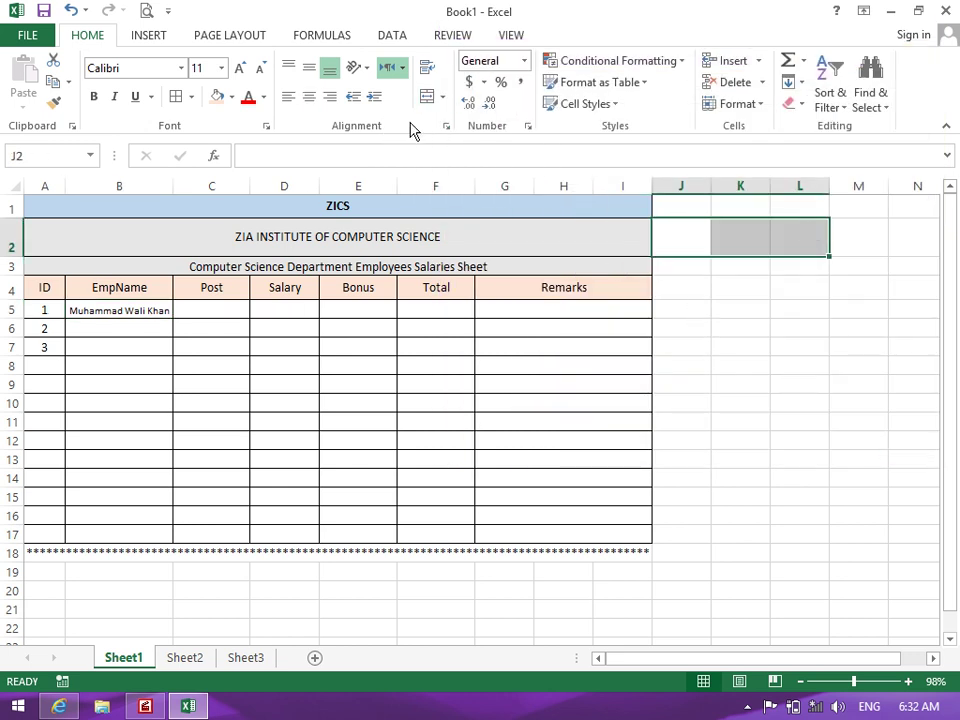
pyautogui.click(445, 127)
pyautogui.click(474, 269)
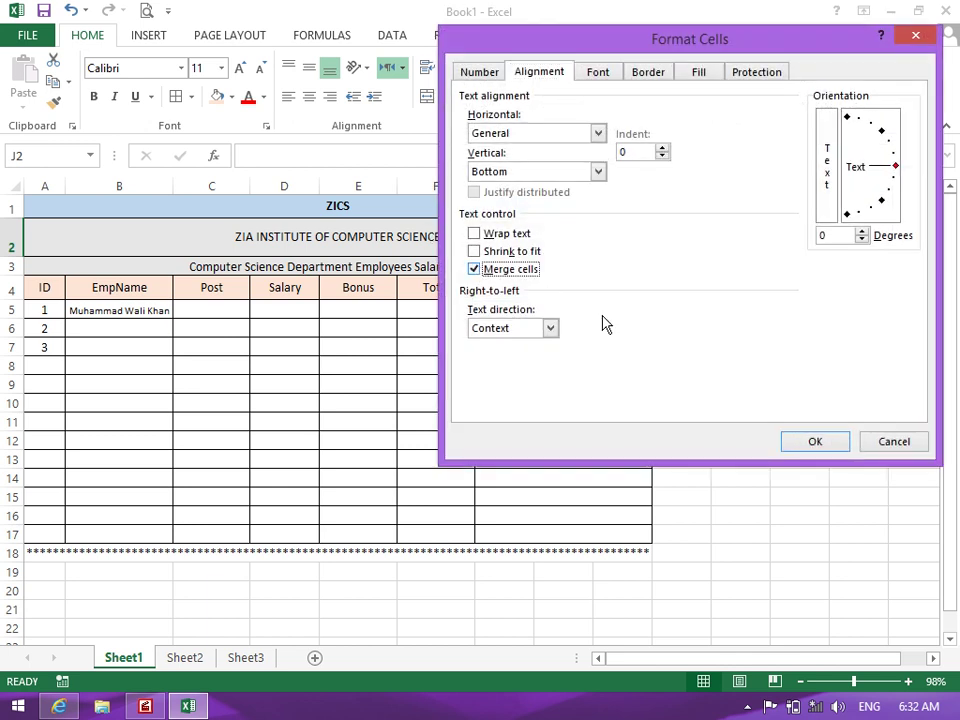
pyautogui.click(810, 441)
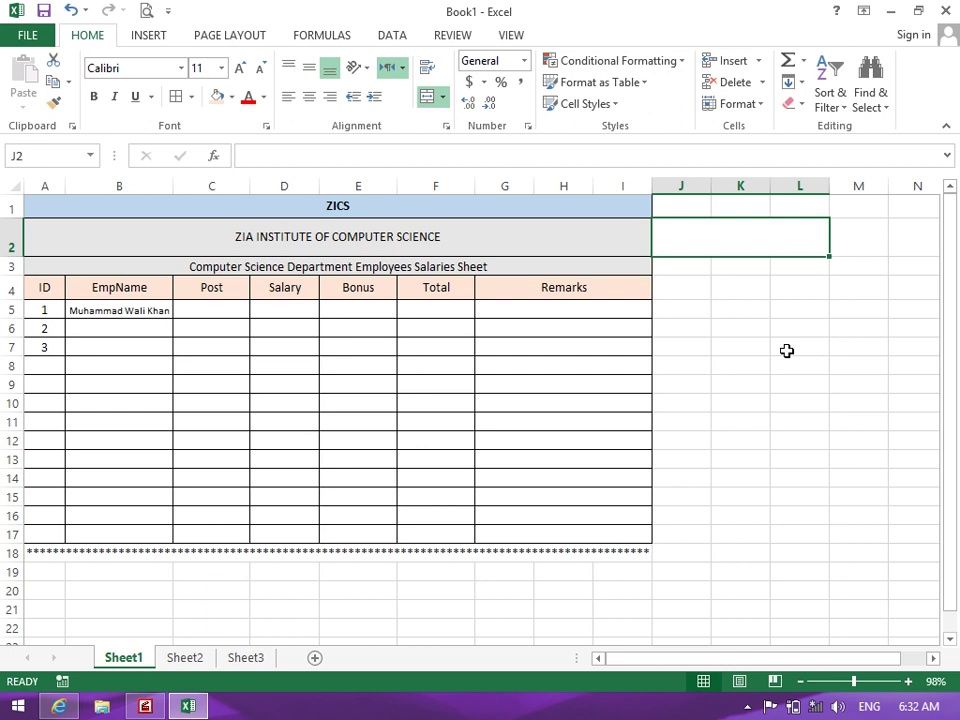
pyautogui.hotkey('ctrl', 'z')
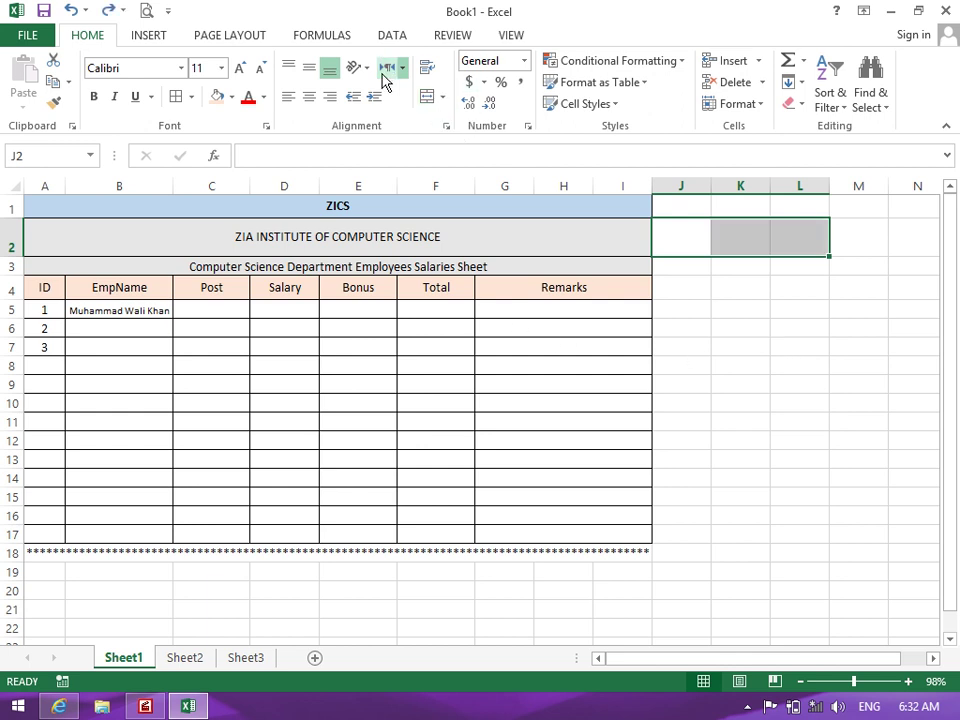
pyautogui.click(446, 127)
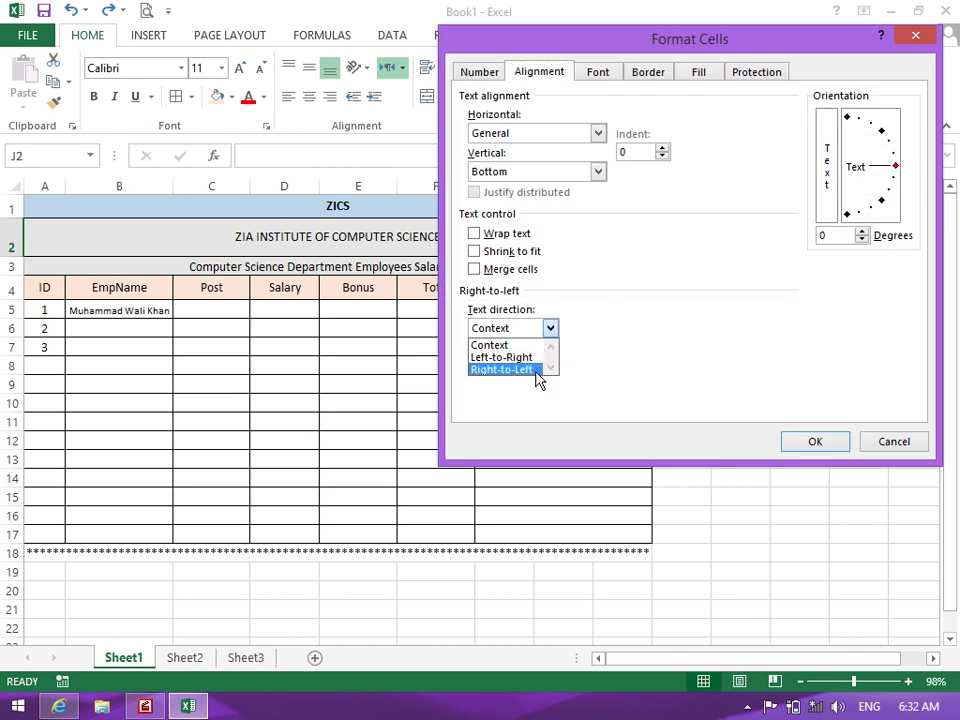
pyautogui.click(505, 345)
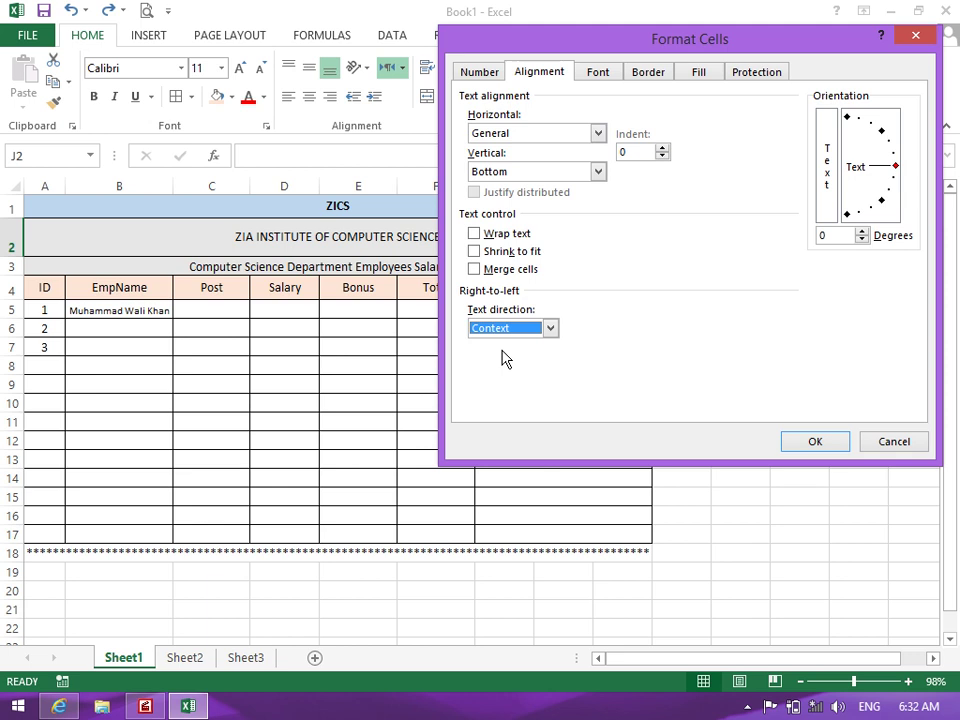
pyautogui.click(800, 445)
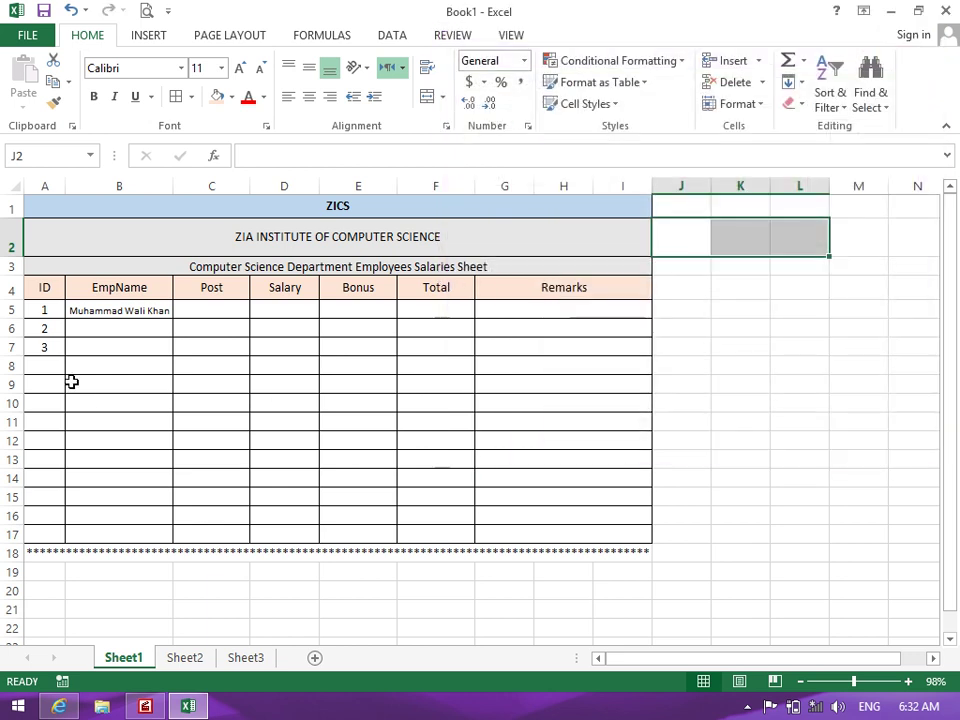
# Type test entries 'تسیتسیتسیتس' and 'asdasdasdas' into B6 and B7
pyautogui.click(113, 328)
pyautogui.write('تسیتسیتسیتس')
pyautogui.press('Return')
pyautogui.hotkey('alt', 'shift')
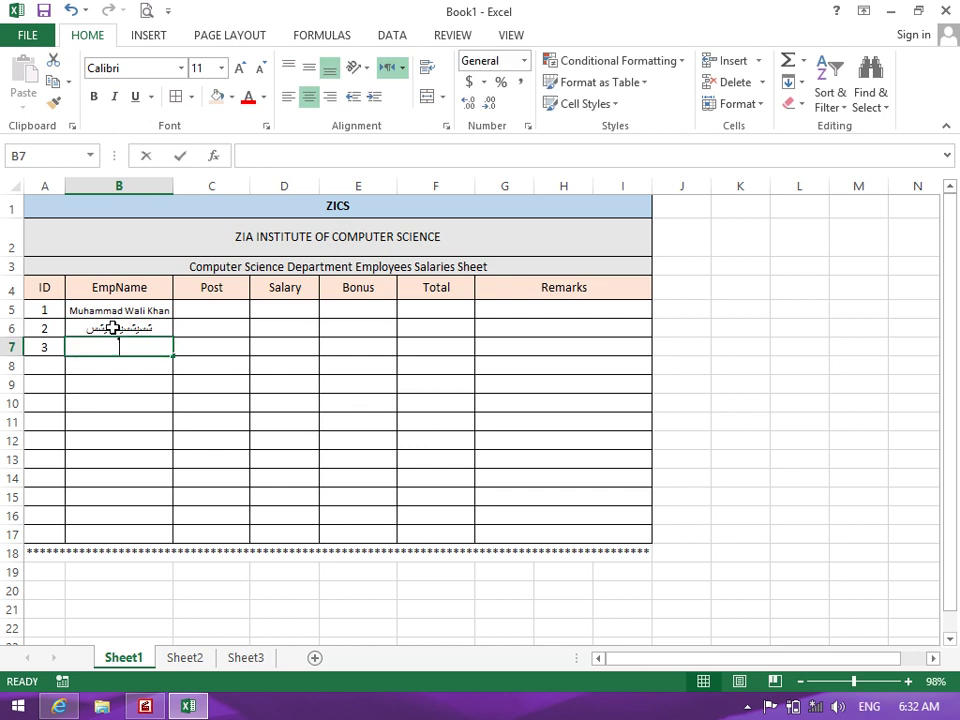
pyautogui.write('asdasdasdas')
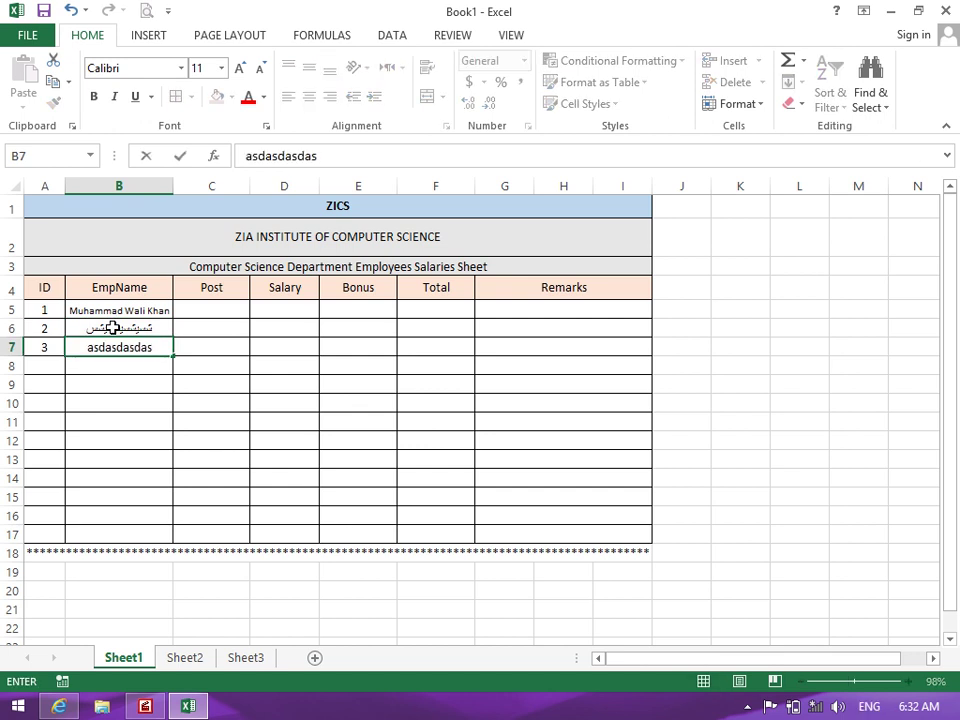
pyautogui.press('Return')
# Clear cells B5:B8 and bring up the Format Cells alignment settings for B5
pyautogui.moveTo(115, 310); pyautogui.dragTo(116, 366)
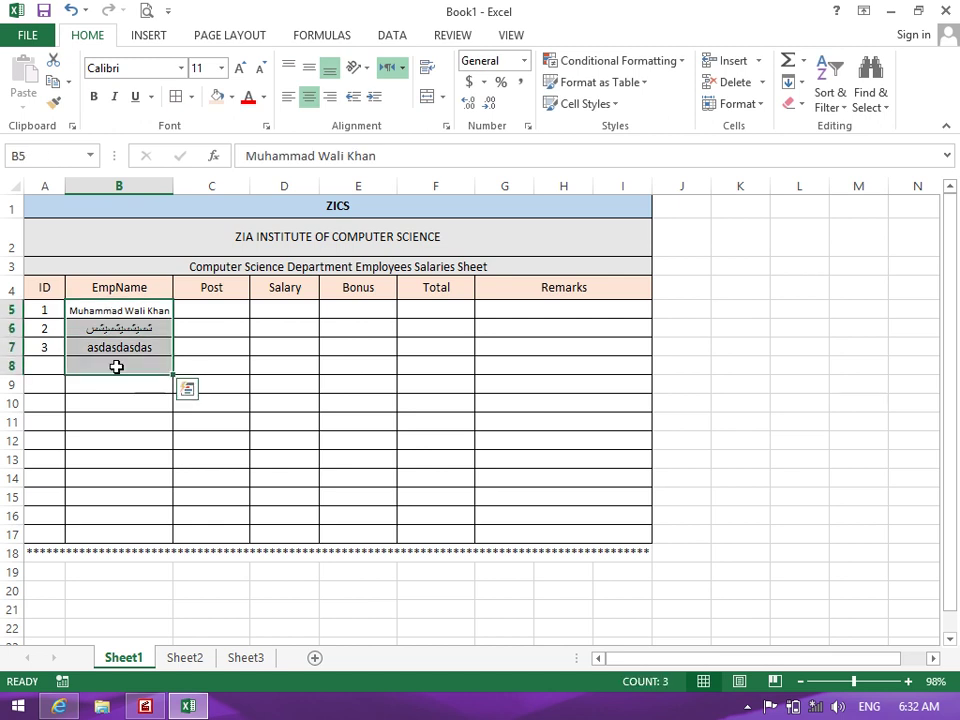
pyautogui.press('Delete')
pyautogui.click(143, 308)
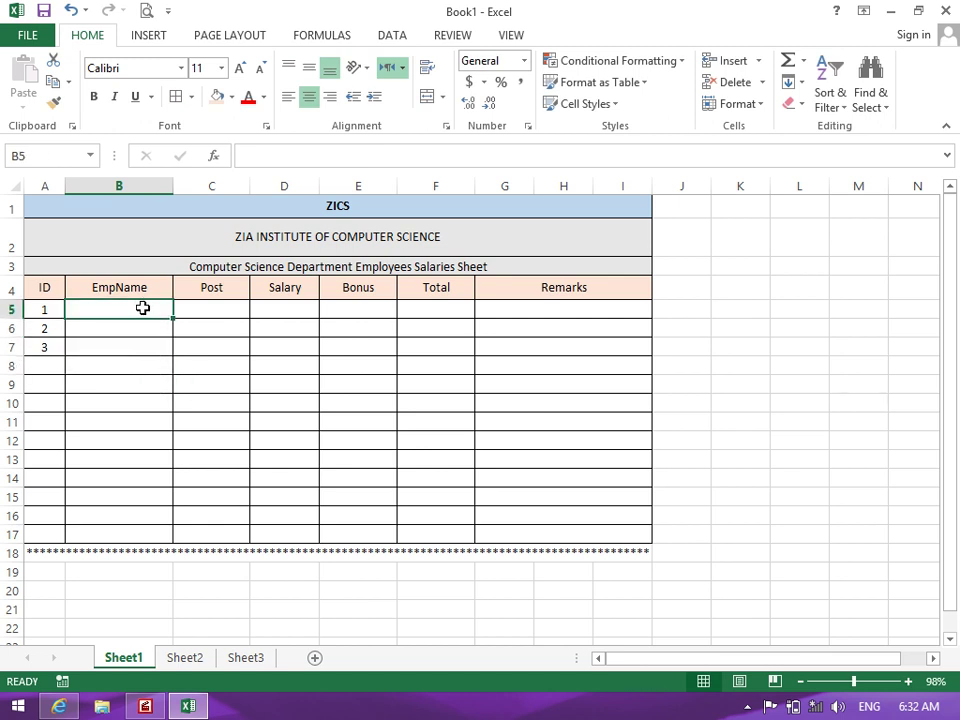
pyautogui.click(445, 127)
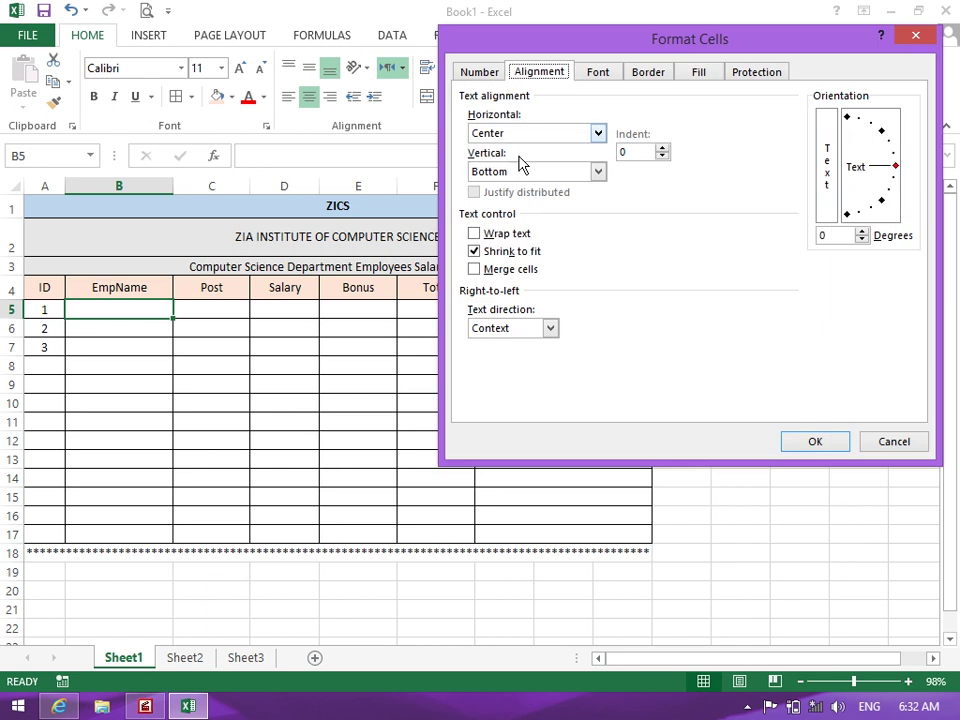
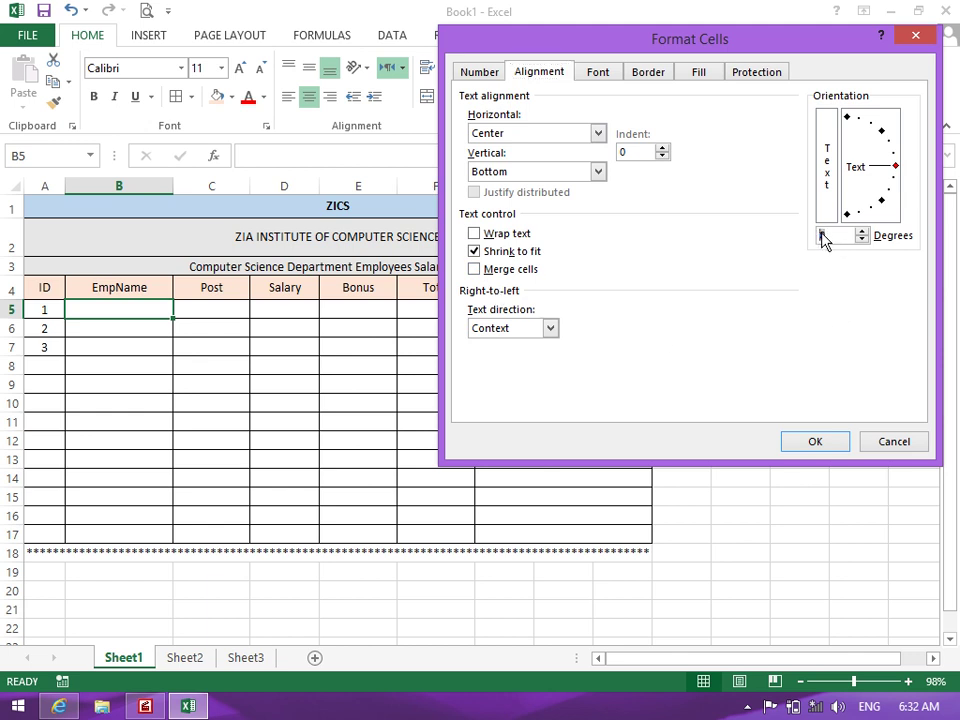
# Select the row 4 headings ID through Remarks and stack their text vertically
pyautogui.click(911, 443)
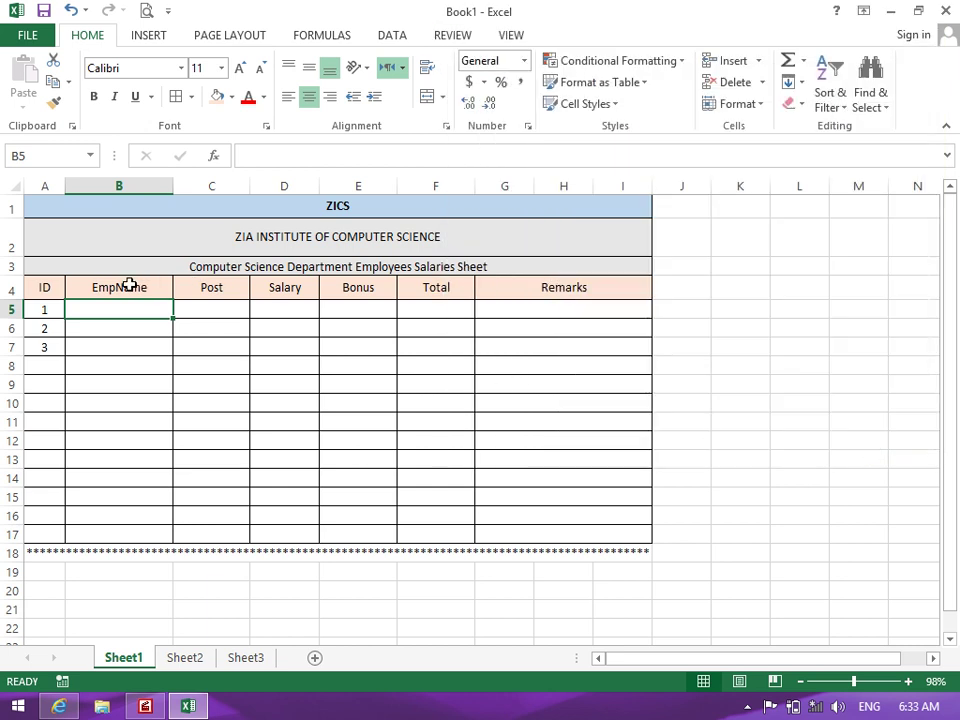
pyautogui.moveTo(44, 290); pyautogui.dragTo(542, 297)
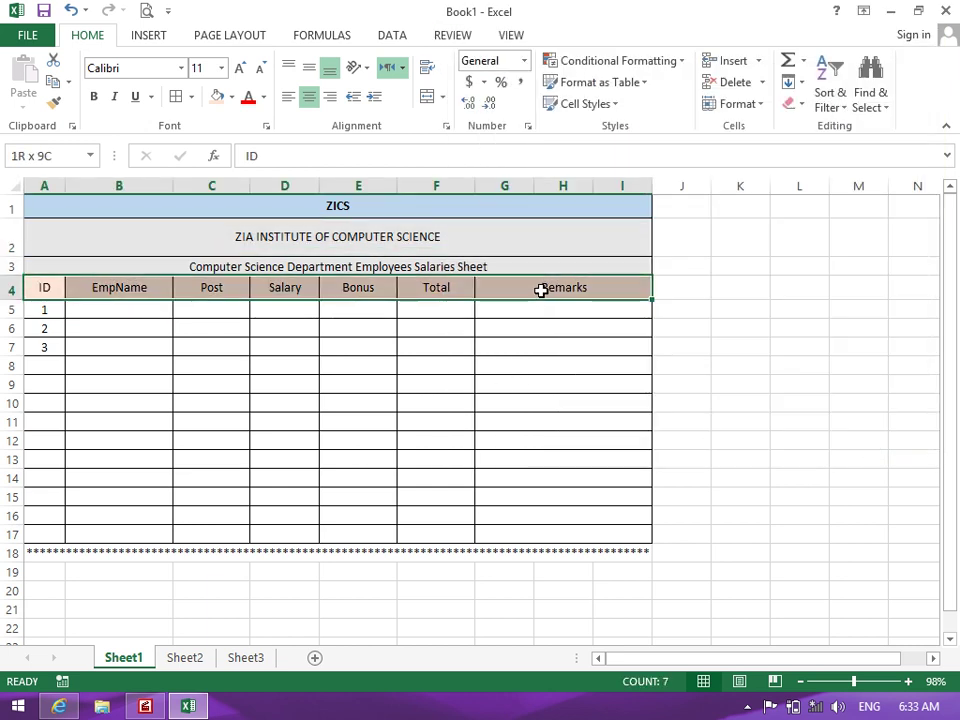
pyautogui.click(357, 68)
pyautogui.click(385, 136)
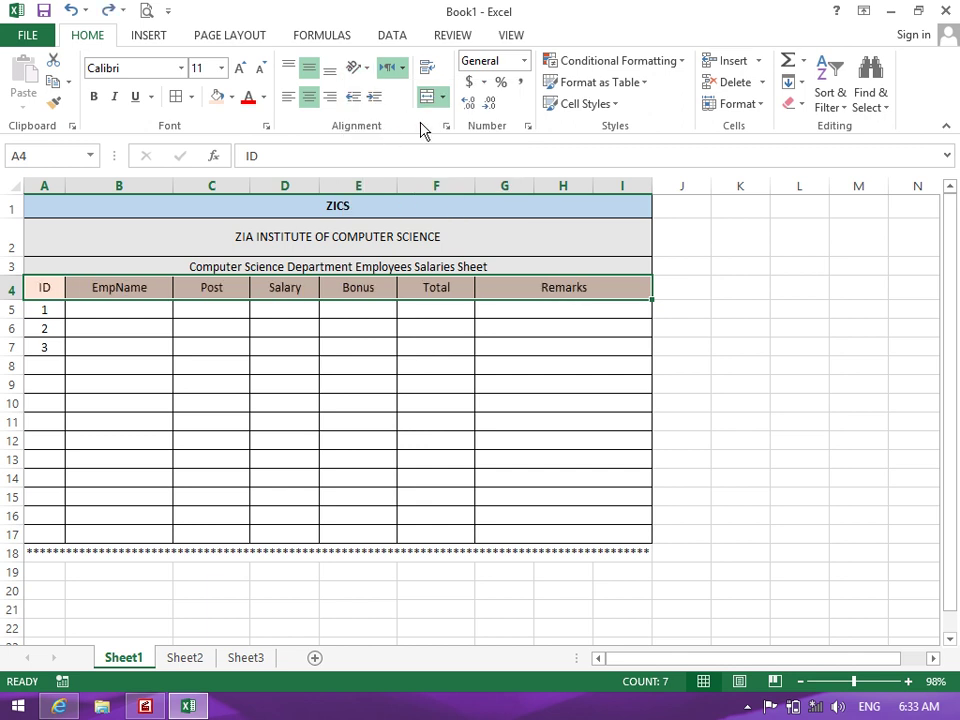
# Tilt the row 4 headings to 15° and make row 4 taller
pyautogui.click(446, 126)
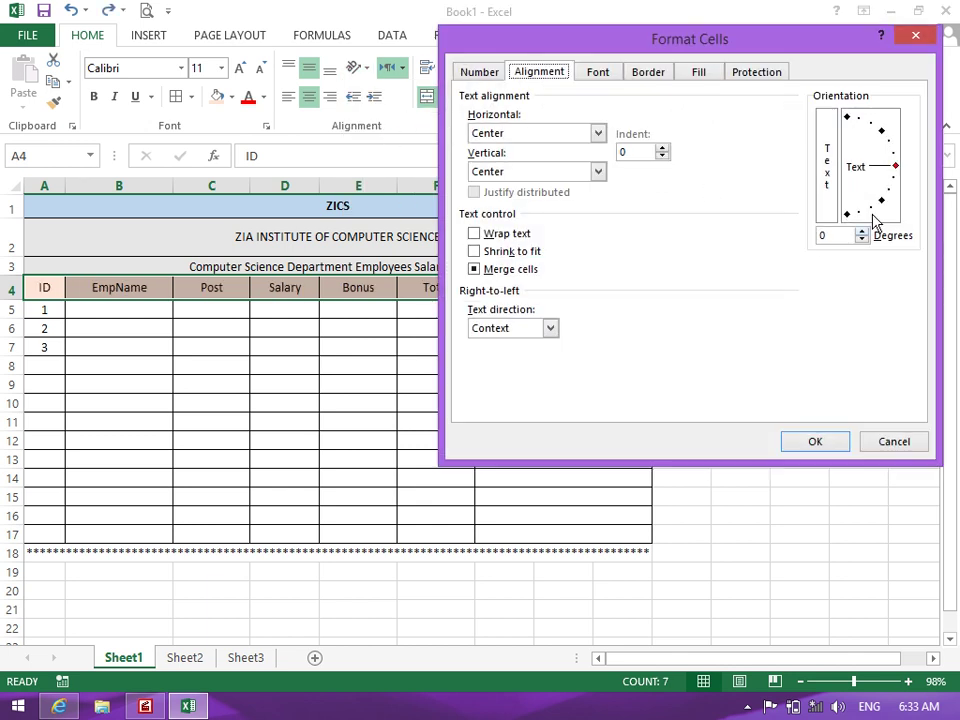
pyautogui.moveTo(900, 176); pyautogui.dragTo(898, 163)
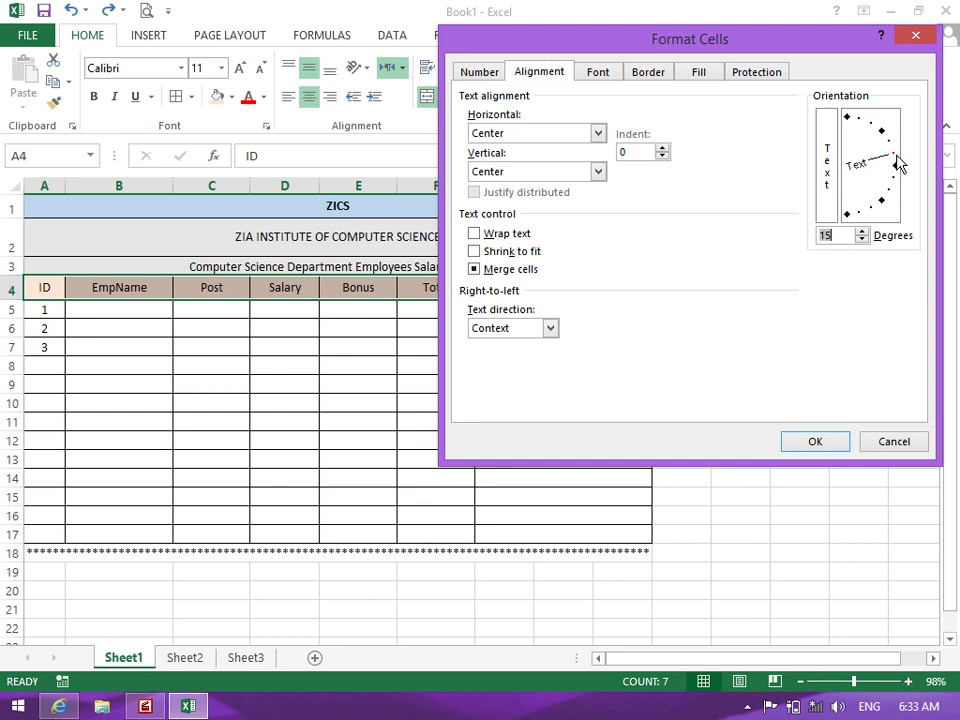
pyautogui.click(822, 441)
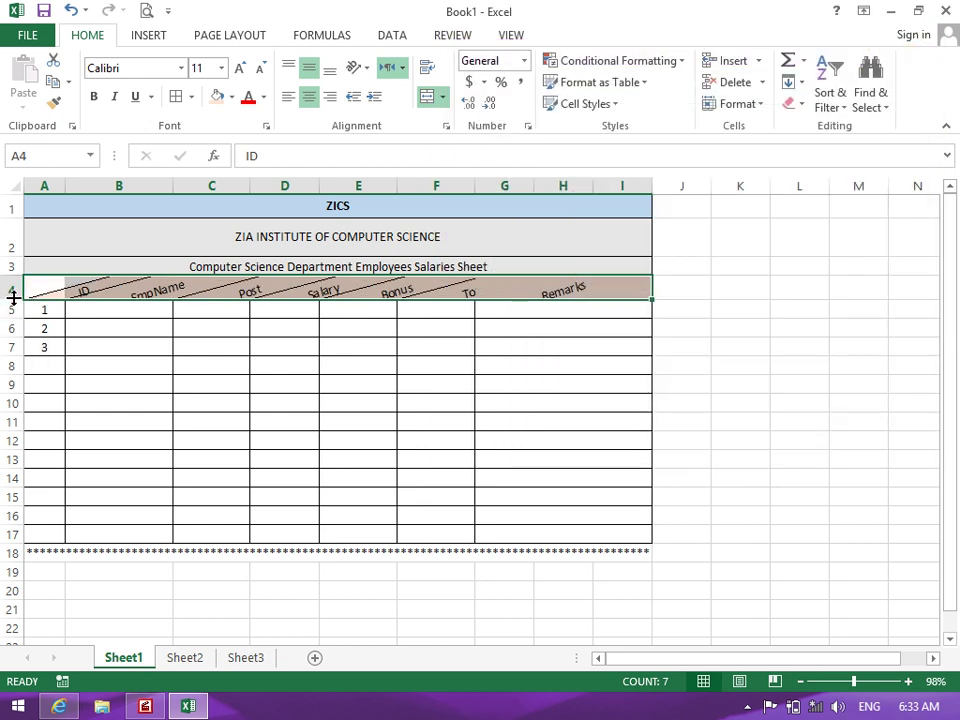
pyautogui.moveTo(12, 298); pyautogui.dragTo(13, 313)
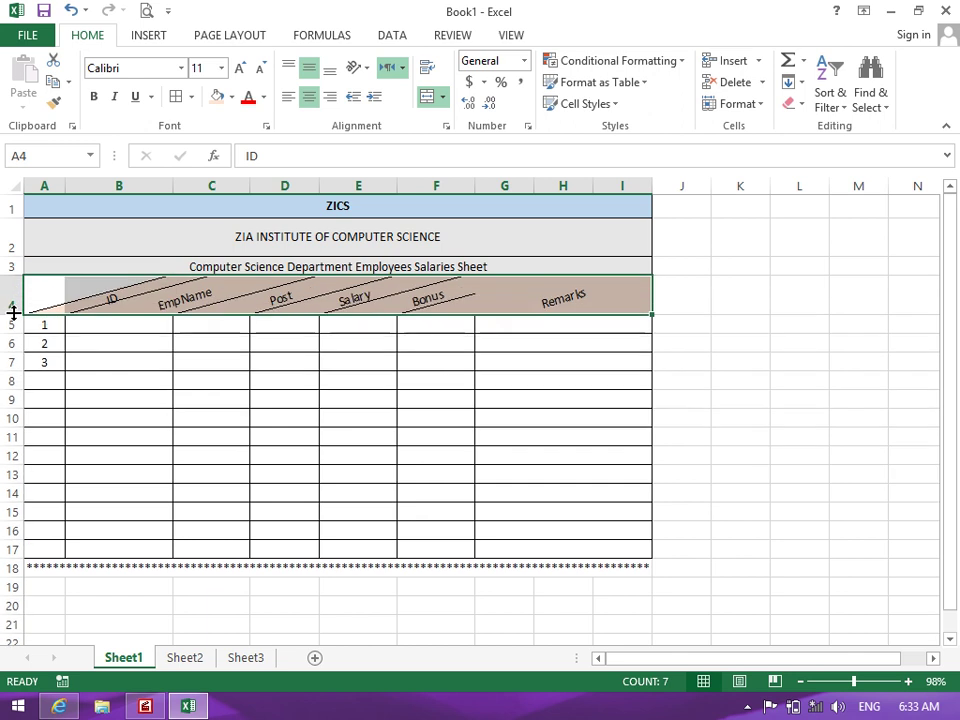
# Rotate the headings to 45°, then set the angle to 0° so they are horizontal
pyautogui.click(446, 126)
pyautogui.moveTo(895, 158); pyautogui.dragTo(887, 141)
pyautogui.click(836, 442)
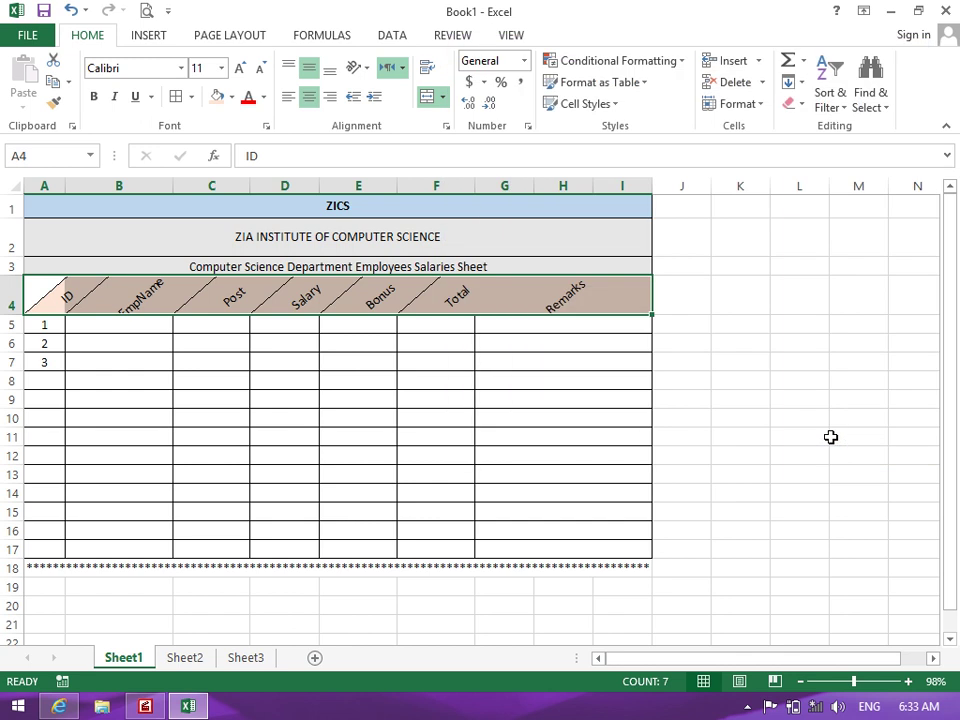
pyautogui.click(446, 126)
pyautogui.doubleClick(835, 235)
pyautogui.press('BackSpace')
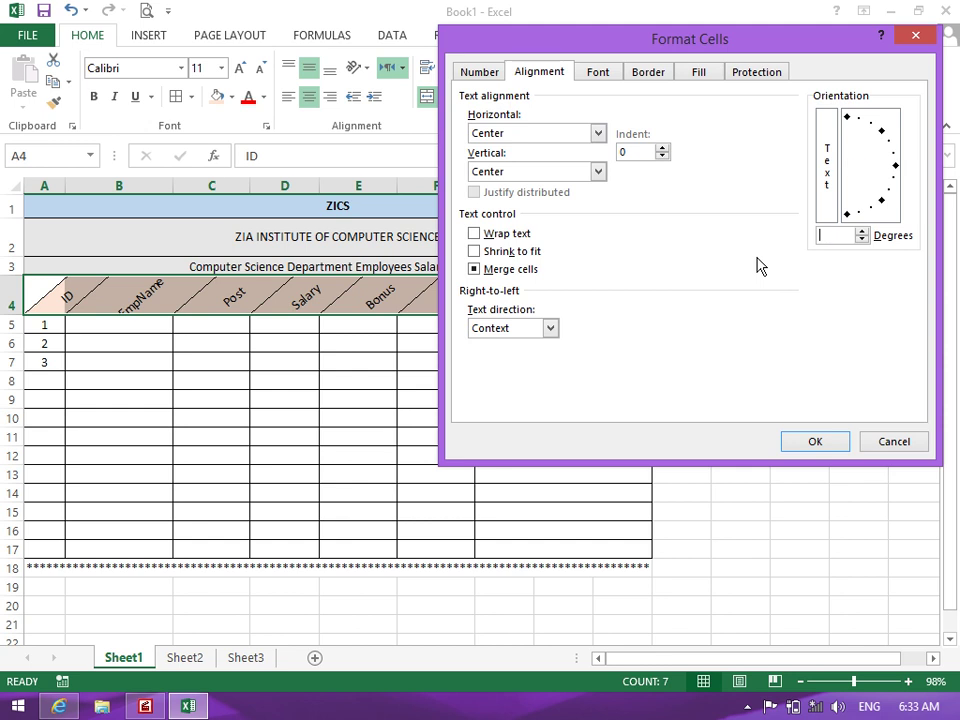
pyautogui.write('0')
pyautogui.press('Return')
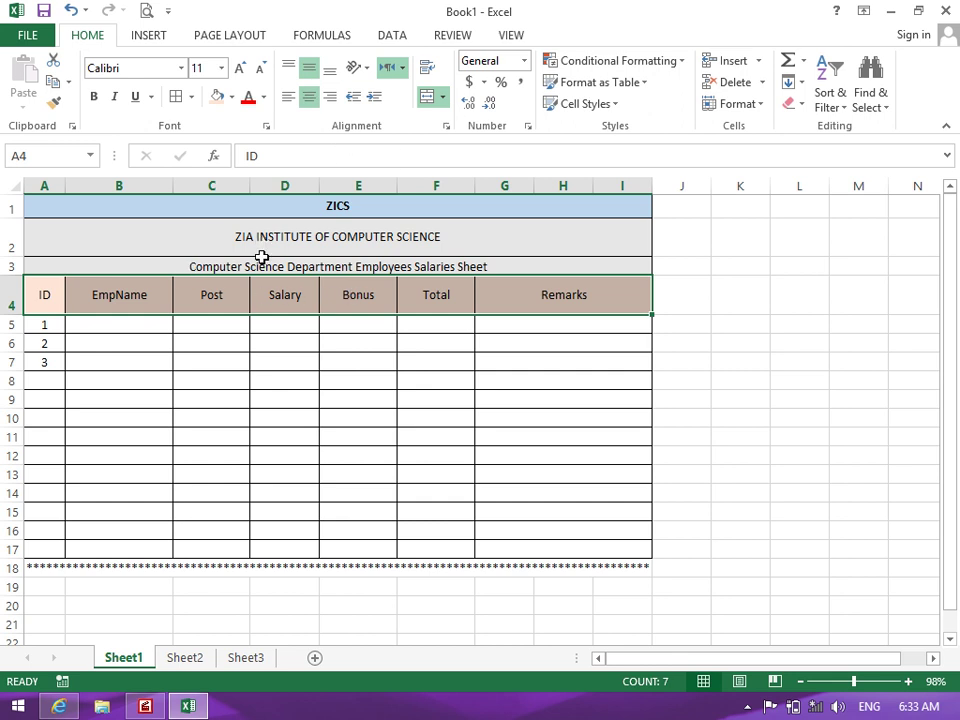
# Make row 3 taller and middle-align the subtitle vertically
pyautogui.moveTo(22, 272); pyautogui.dragTo(24, 278)
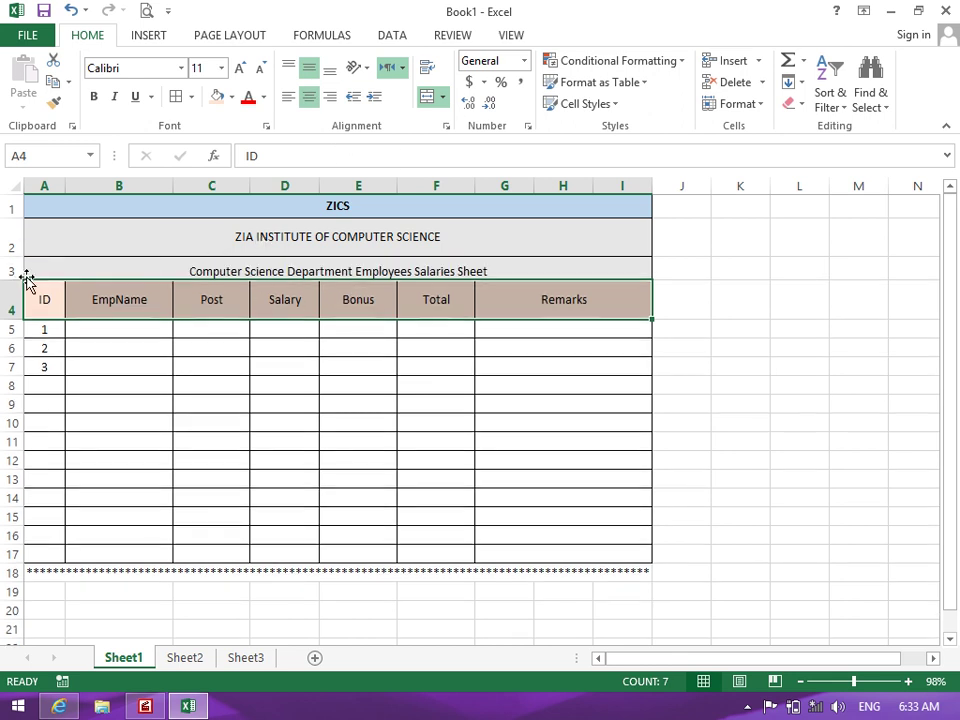
pyautogui.click(75, 268)
pyautogui.click(309, 67)
pyautogui.click(323, 348)
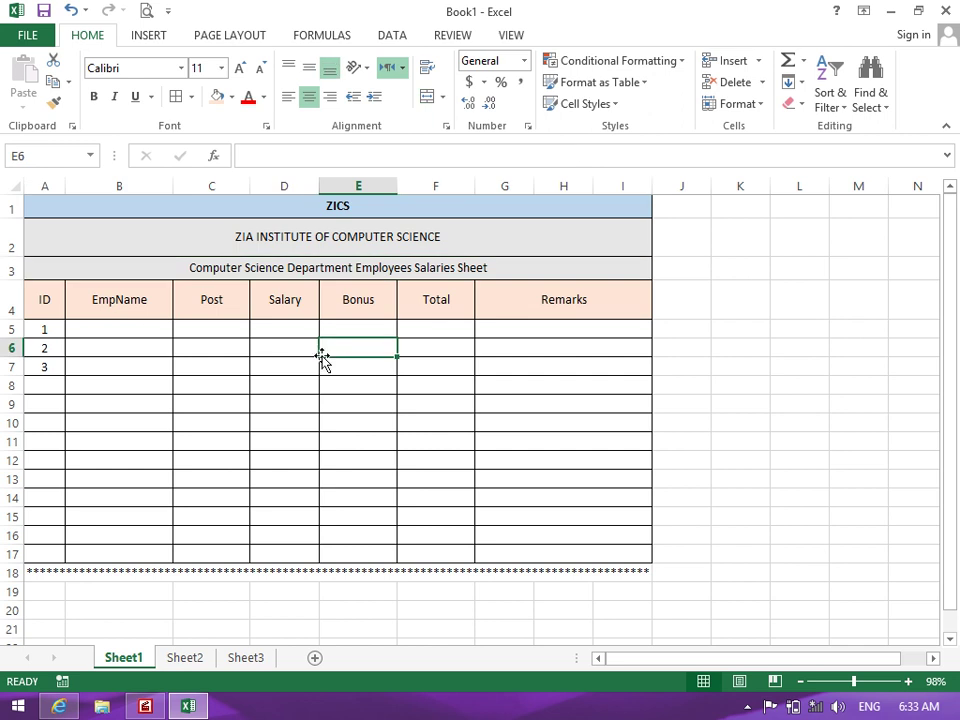
pyautogui.click(72, 325)
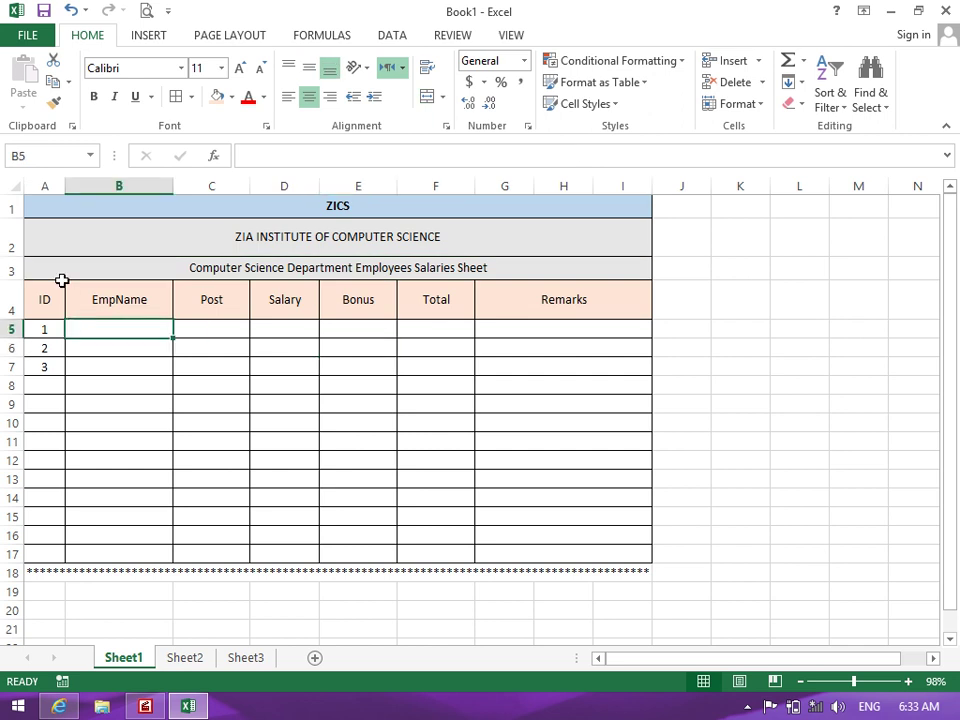
pyautogui.click(62, 284)
pyautogui.click(57, 271)
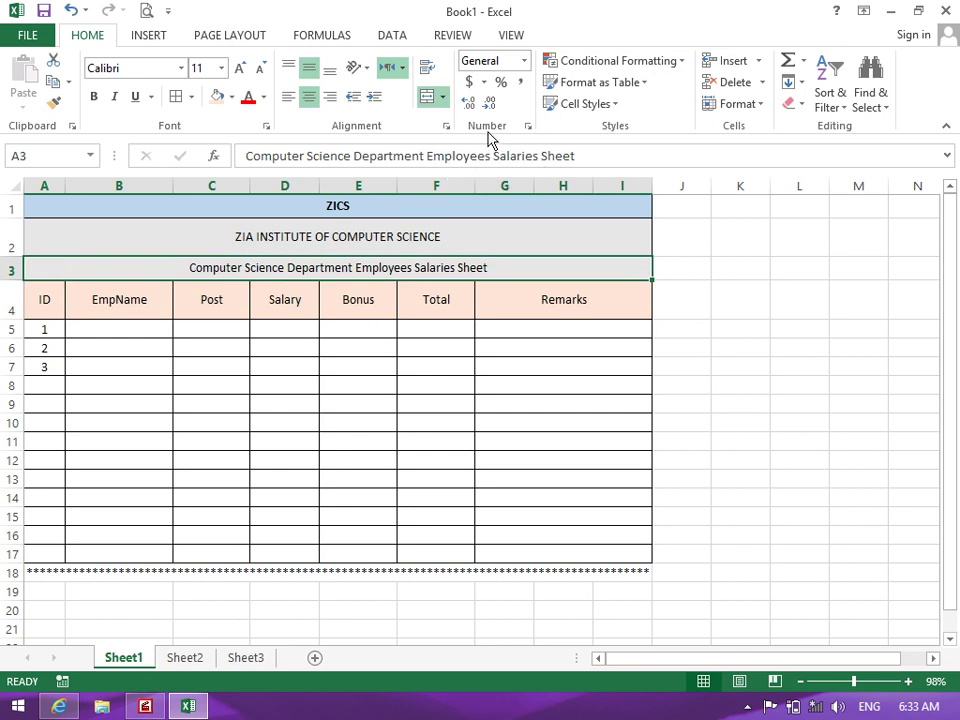
pyautogui.click(472, 351)
# Widen the Total, Bonus and Salary columns
pyautogui.moveTo(467, 186); pyautogui.dragTo(492, 186)
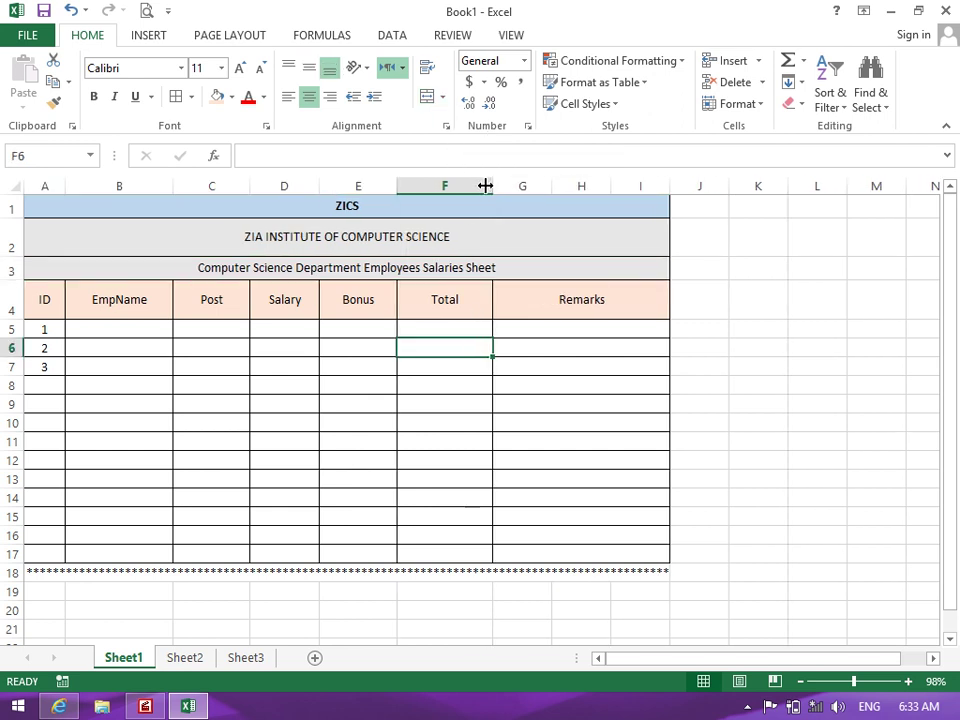
pyautogui.moveTo(398, 186); pyautogui.dragTo(409, 186)
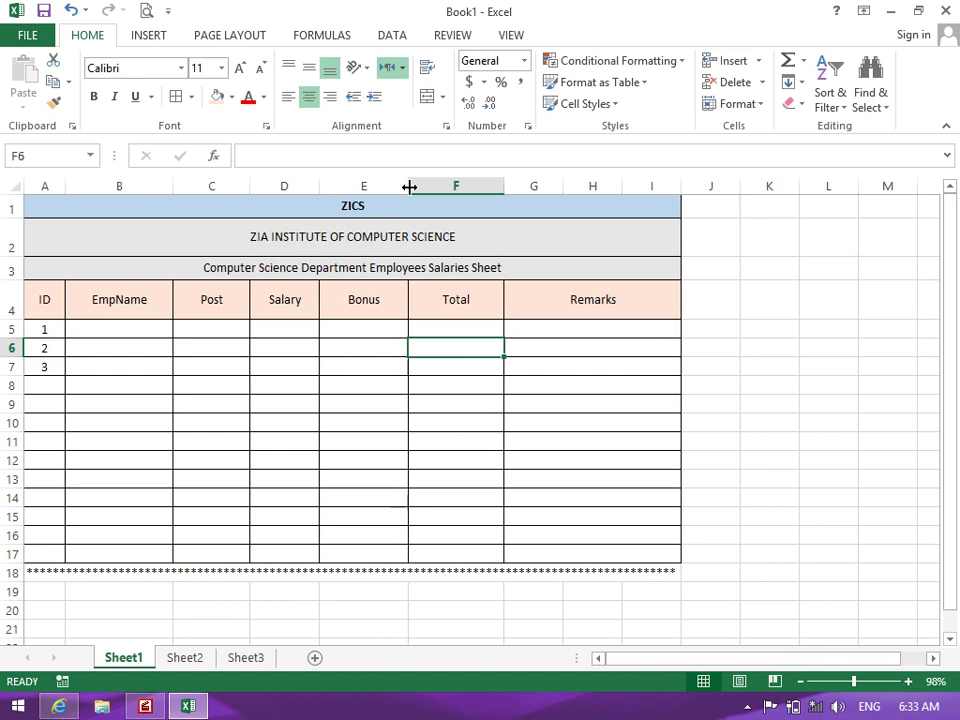
pyautogui.moveTo(319, 186); pyautogui.dragTo(331, 186)
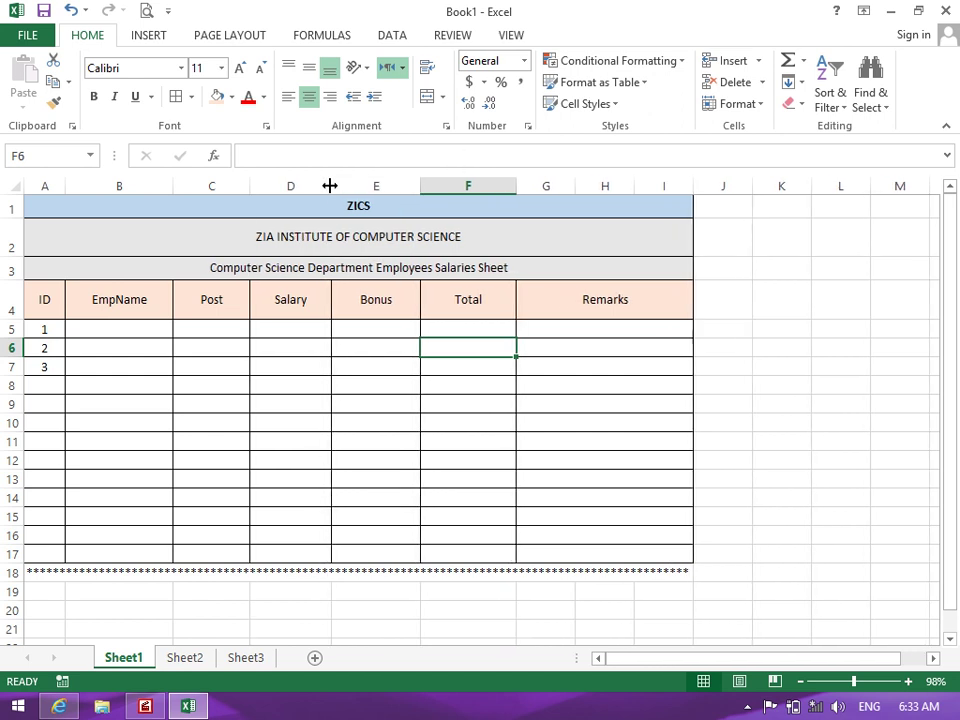
pyautogui.moveTo(420, 186); pyautogui.dragTo(421, 186)
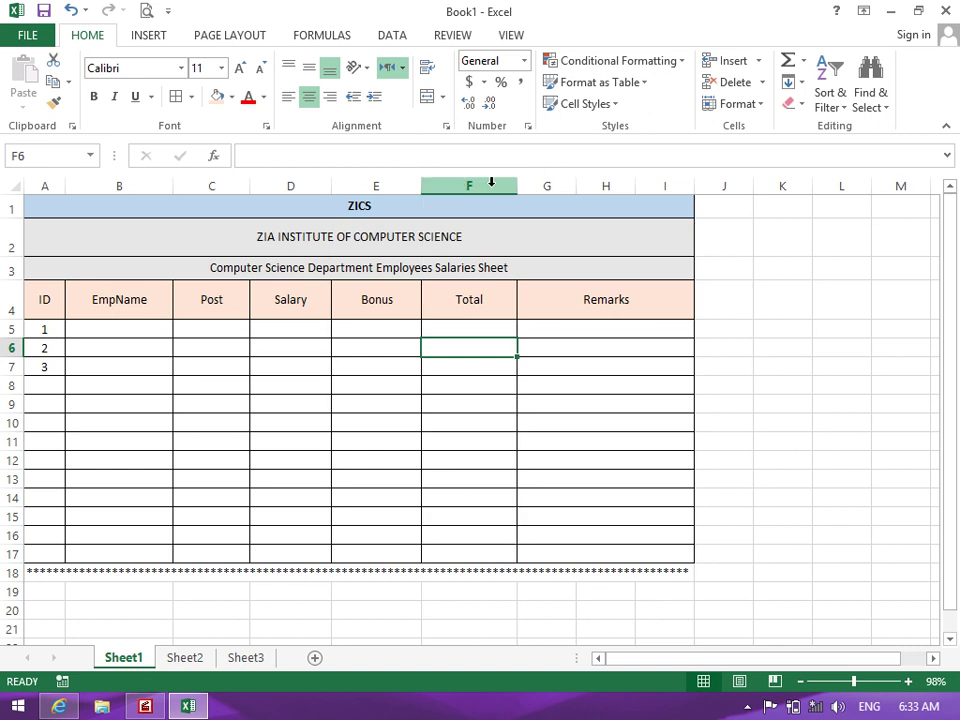
pyautogui.click(510, 406)
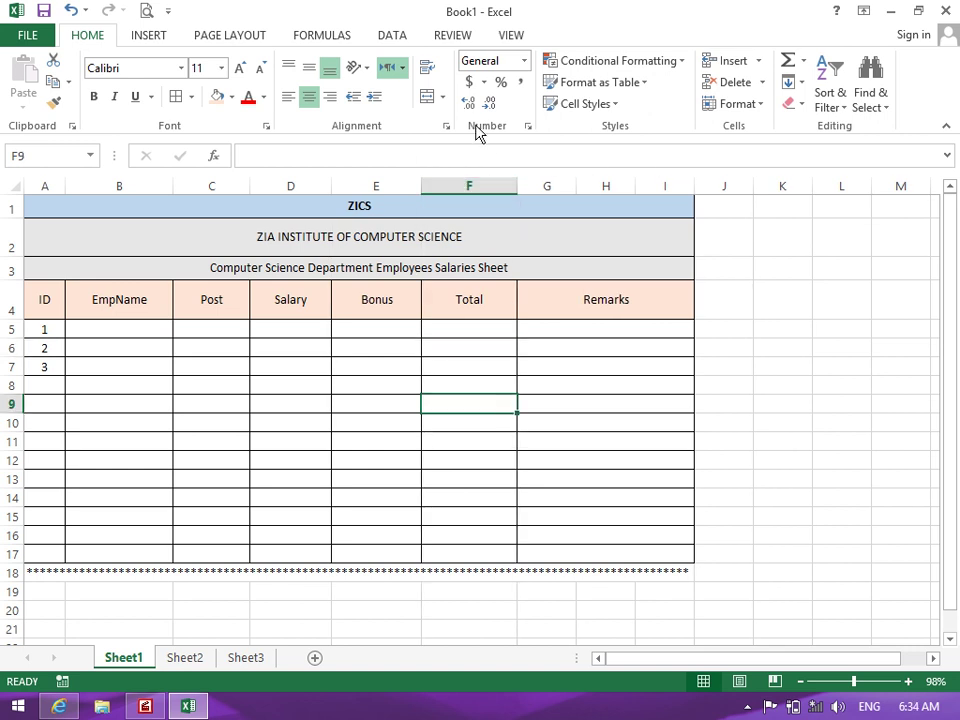
pyautogui.click(484, 88)
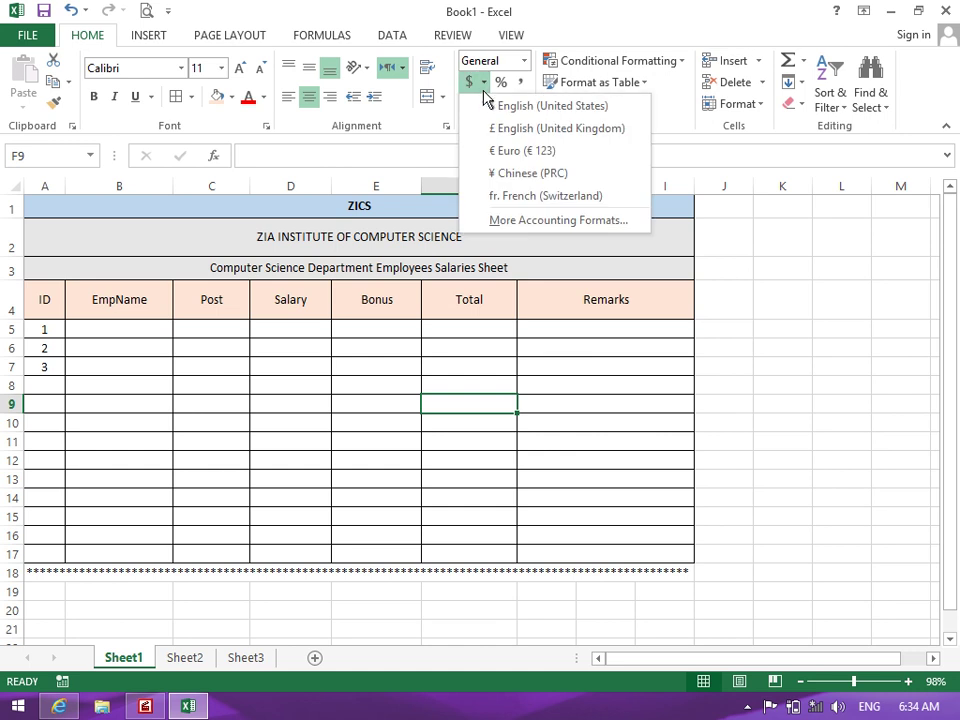
pyautogui.click(400, 345)
pyautogui.click(112, 323)
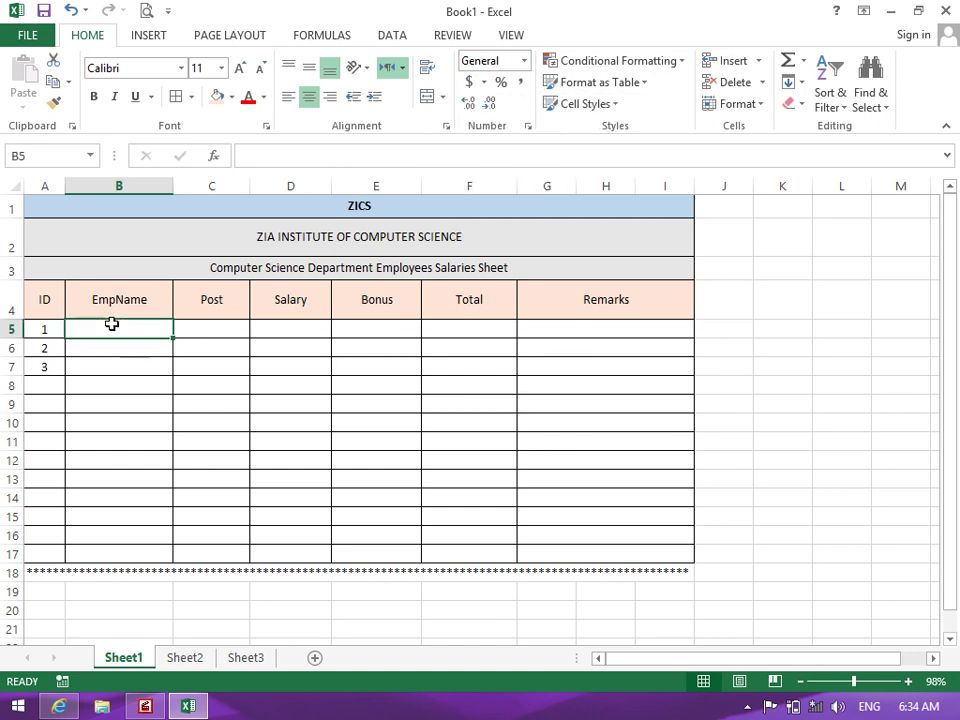
# Shorten row 4 and enter the first employee's name, post Admin, salary 2000 and bonus 2000
pyautogui.moveTo(10, 319); pyautogui.dragTo(10, 305)
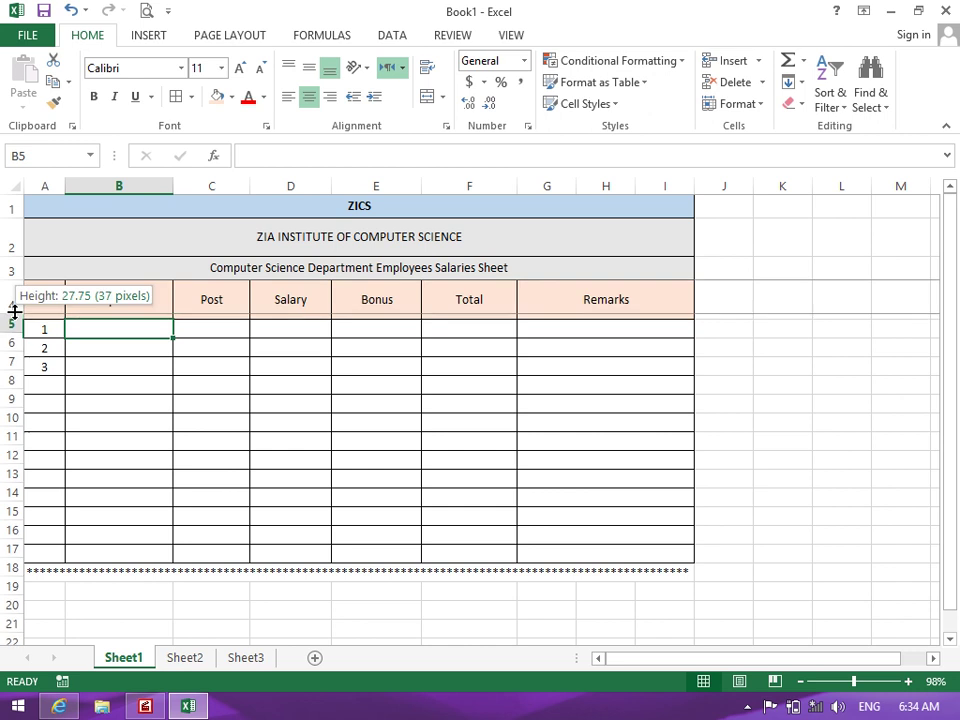
pyautogui.write('Kha')
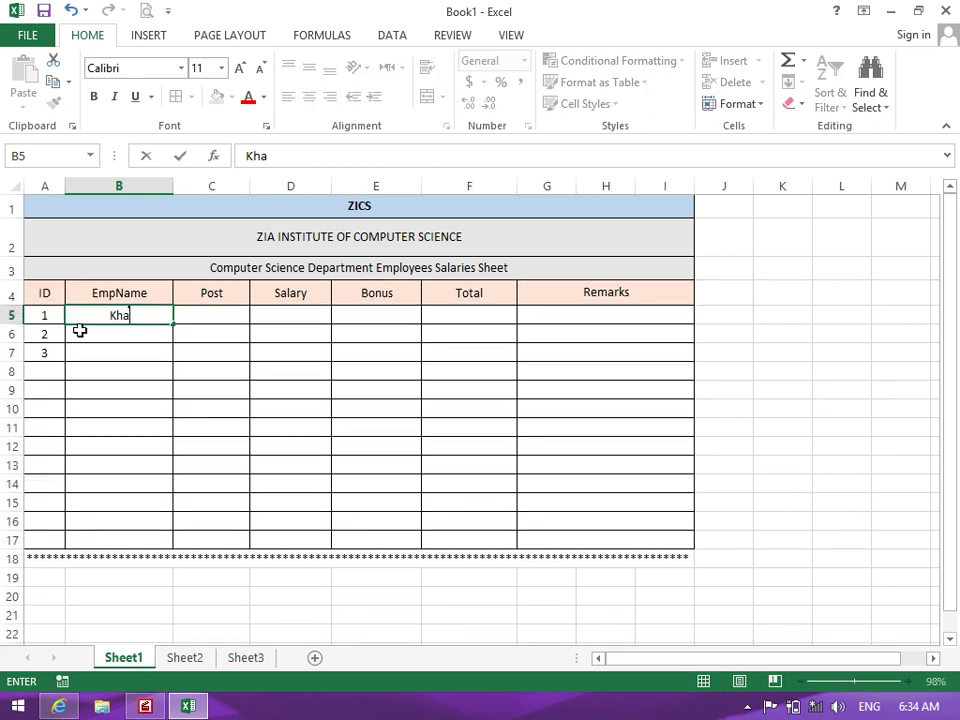
pyautogui.write('lid')
pyautogui.press('Tab')
pyautogui.write('Admin')
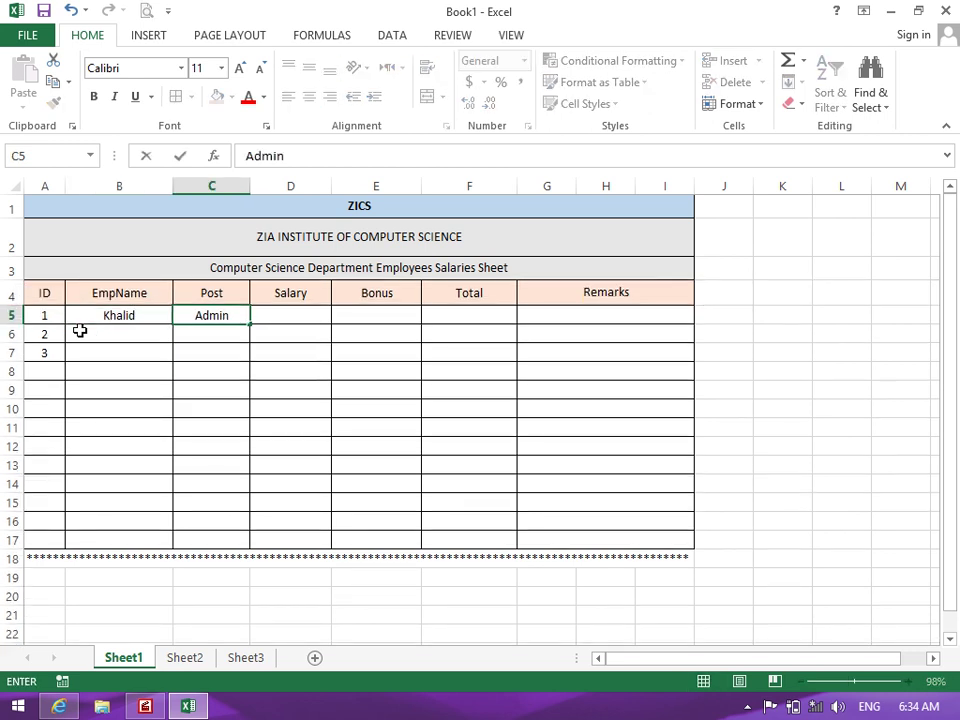
pyautogui.press('Tab')
pyautogui.write('2000')
pyautogui.press('Tab')
pyautogui.write('20')
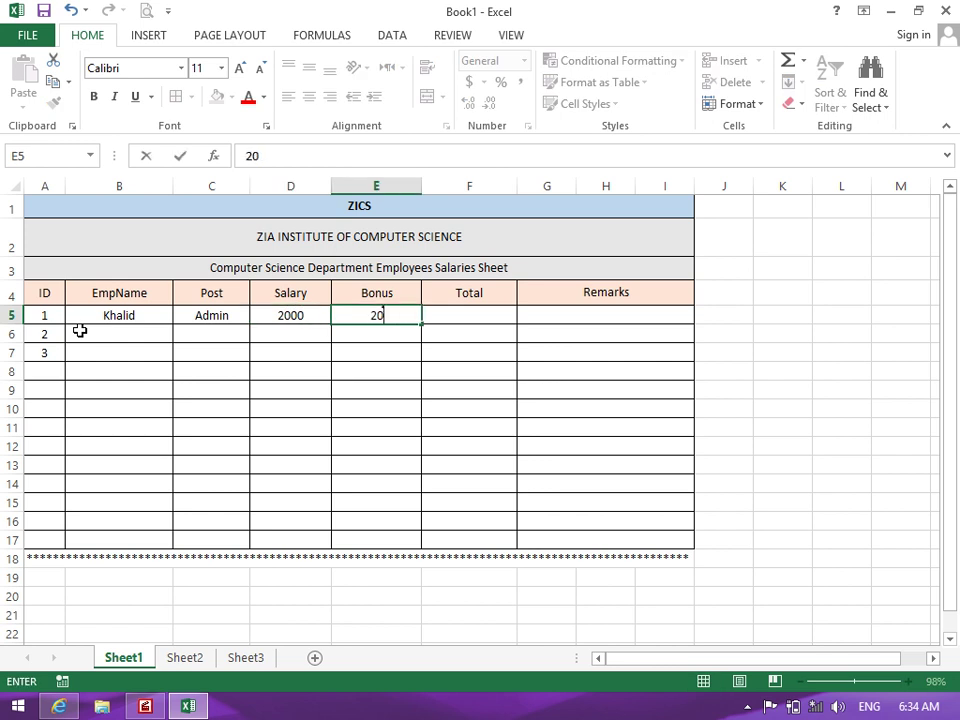
pyautogui.write('00')
pyautogui.press('Tab')
# Enter the Total formula =D5+E5 and fill it down F5:F17
pyautogui.write('=')
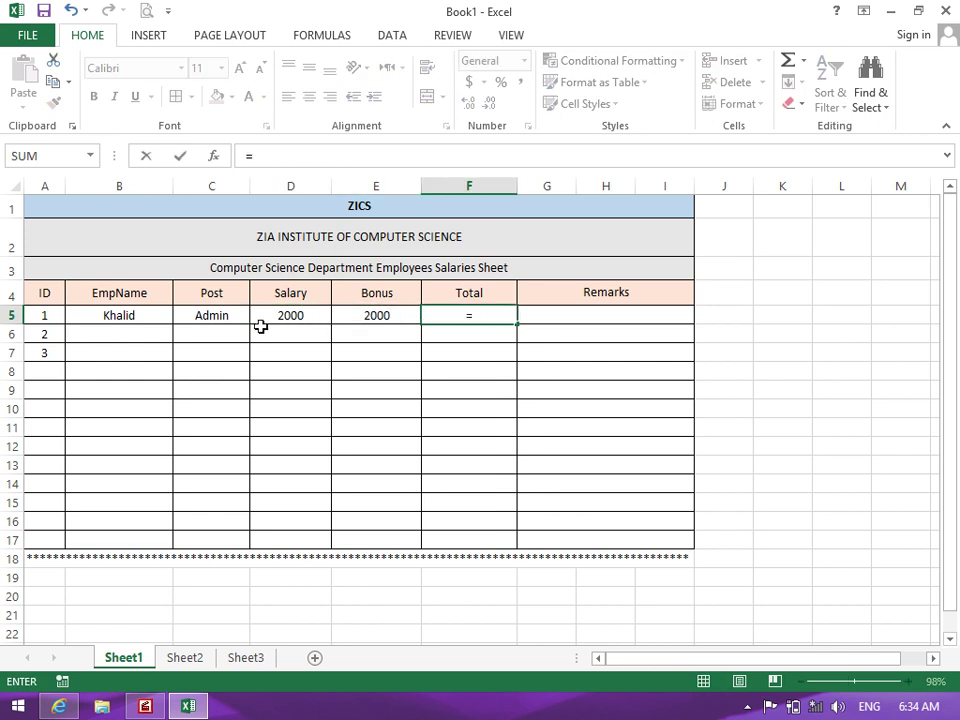
pyautogui.click(260, 315)
pyautogui.write('+')
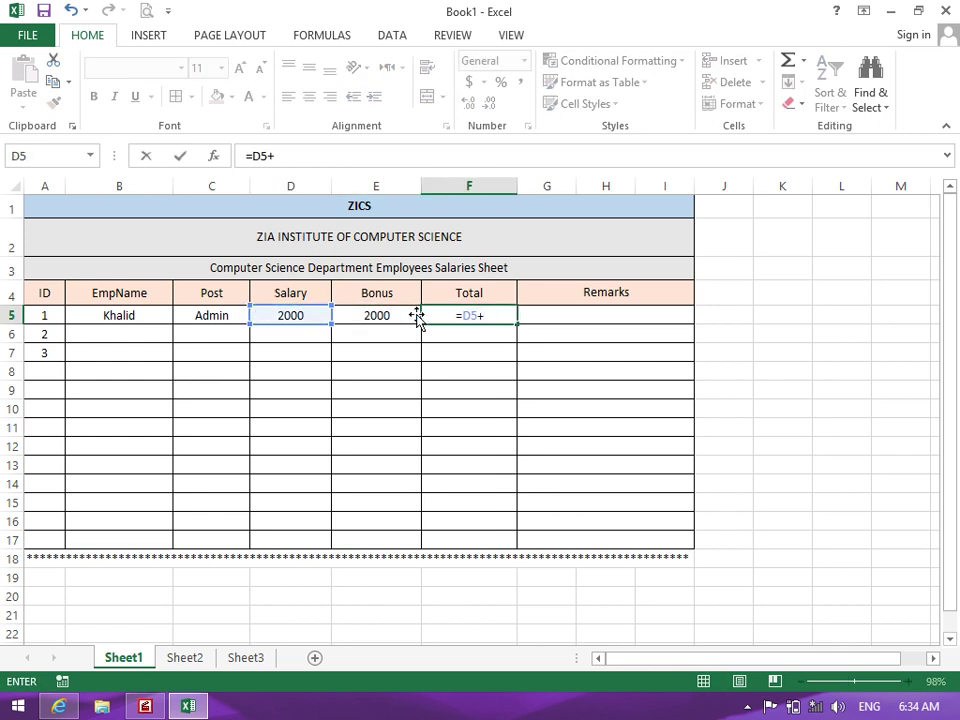
pyautogui.click(399, 313)
pyautogui.press('Return')
pyautogui.moveTo(506, 319); pyautogui.dragTo(493, 537)
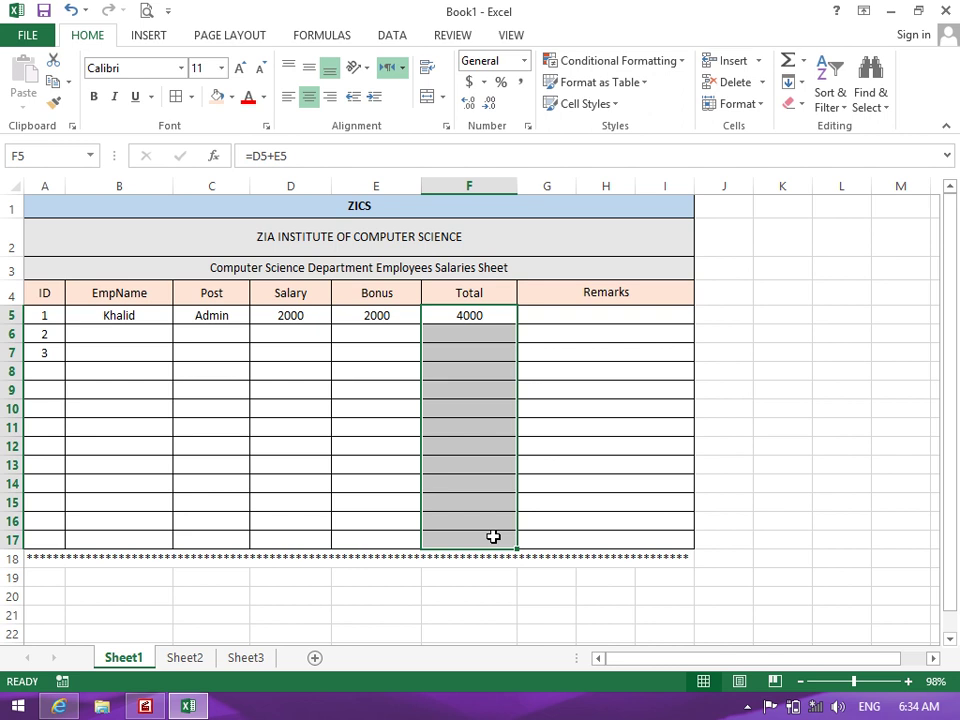
pyautogui.hotkey('ctrl', 'd')
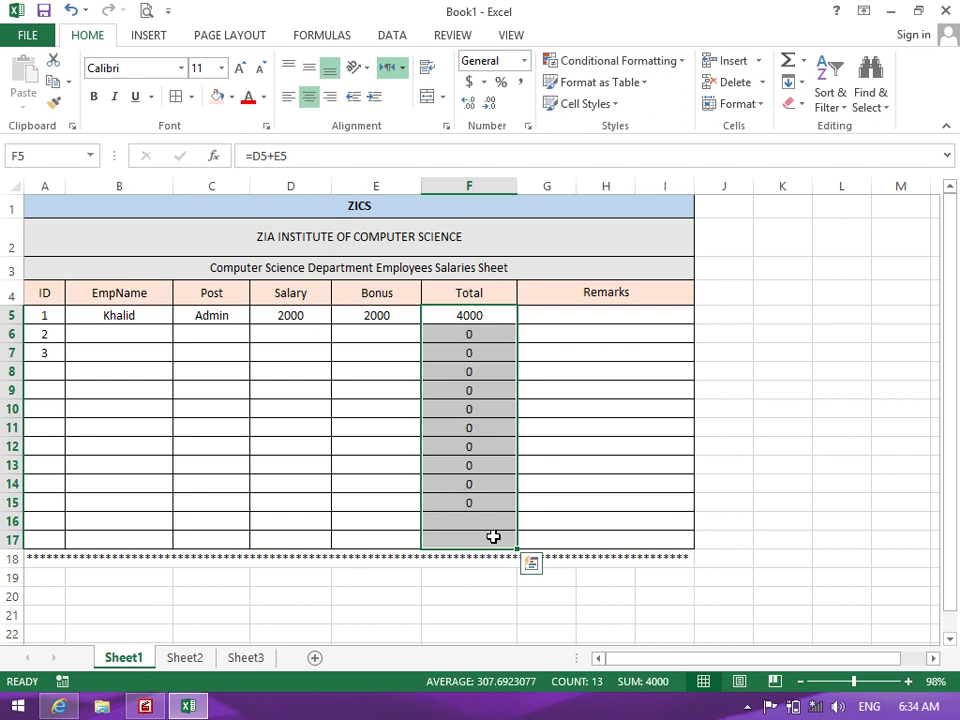
pyautogui.click(525, 465)
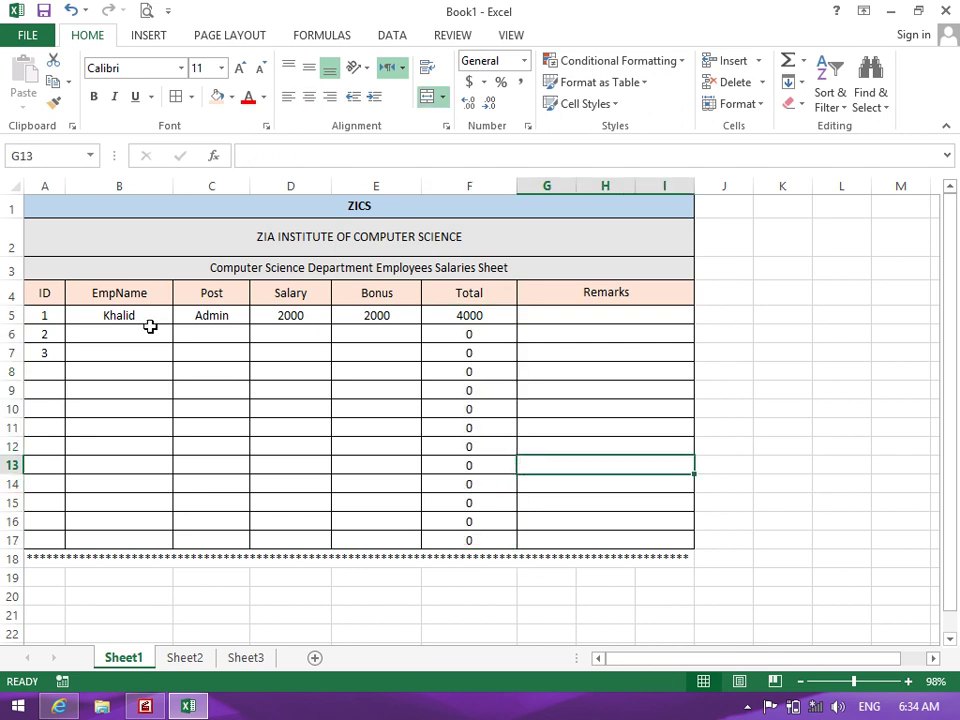
# In row 6 enter the second employee's name, post Finance, salary 2000 and bonus 100
pyautogui.click(107, 334)
pyautogui.write('Younas')
pyautogui.press('Tab')
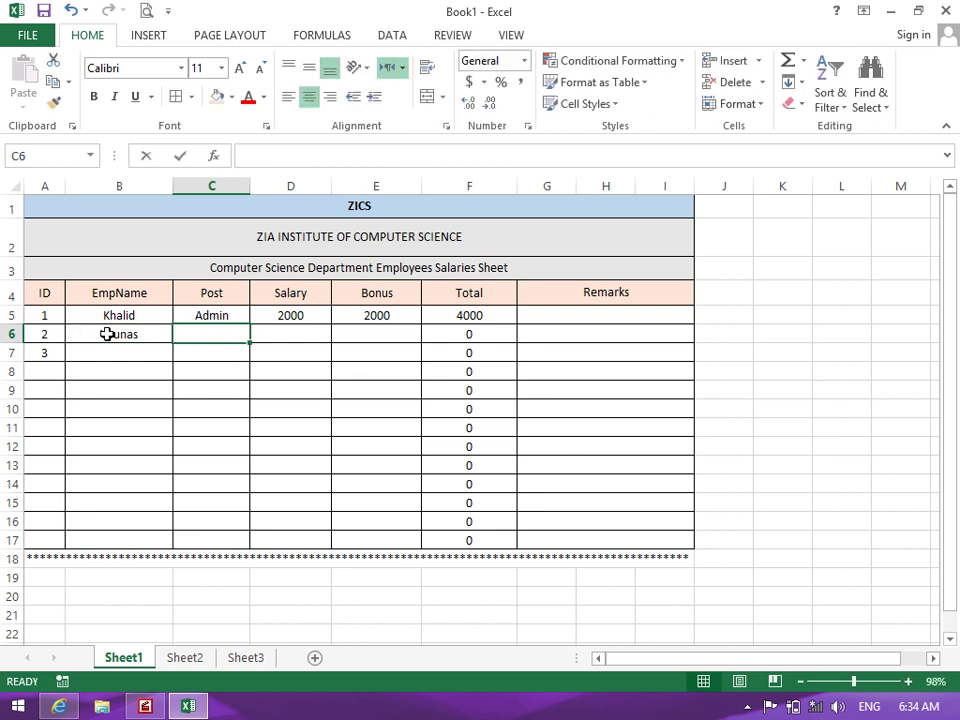
pyautogui.write('M')
pyautogui.write('inance')
pyautogui.press('Tab')
pyautogui.write('200')
pyautogui.press('Tab')
pyautogui.write('1000')
pyautogui.press('BackSpace')
pyautogui.press('Return')
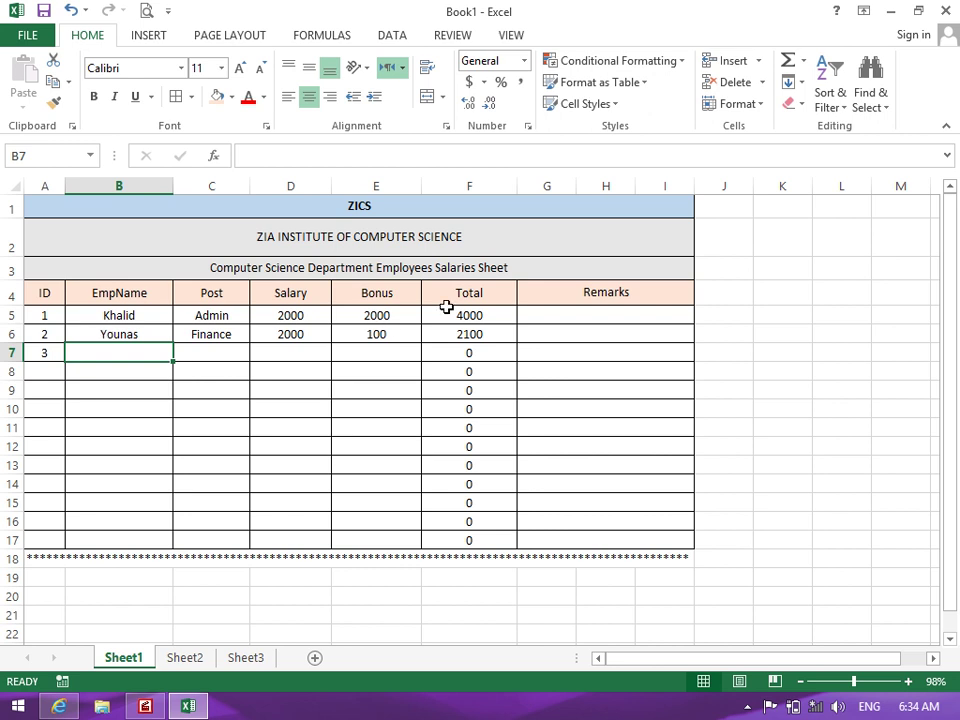
# Select salaries D5:D17 and try dollar, pound and euro accounting formats
pyautogui.moveTo(284, 320); pyautogui.dragTo(295, 533)
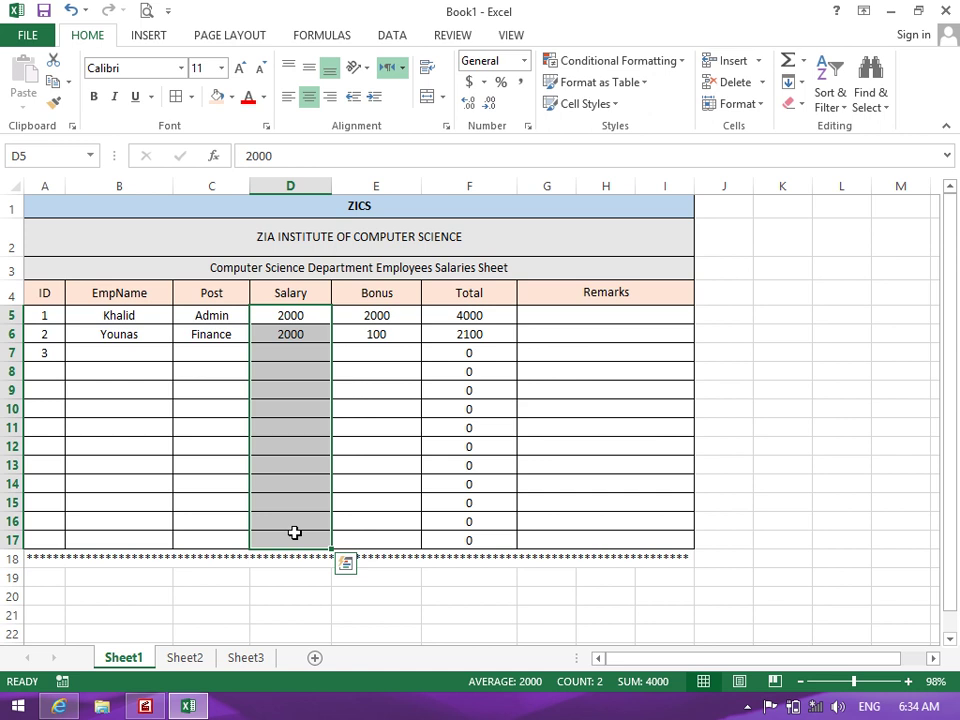
pyautogui.click(483, 82)
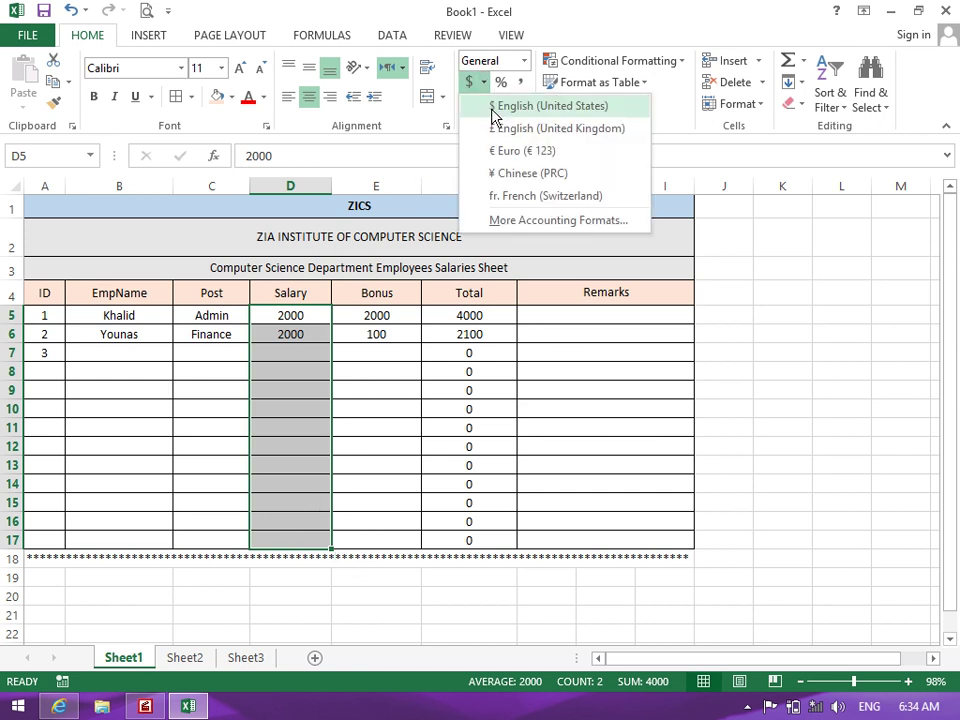
pyautogui.click(548, 106)
pyautogui.click(483, 82)
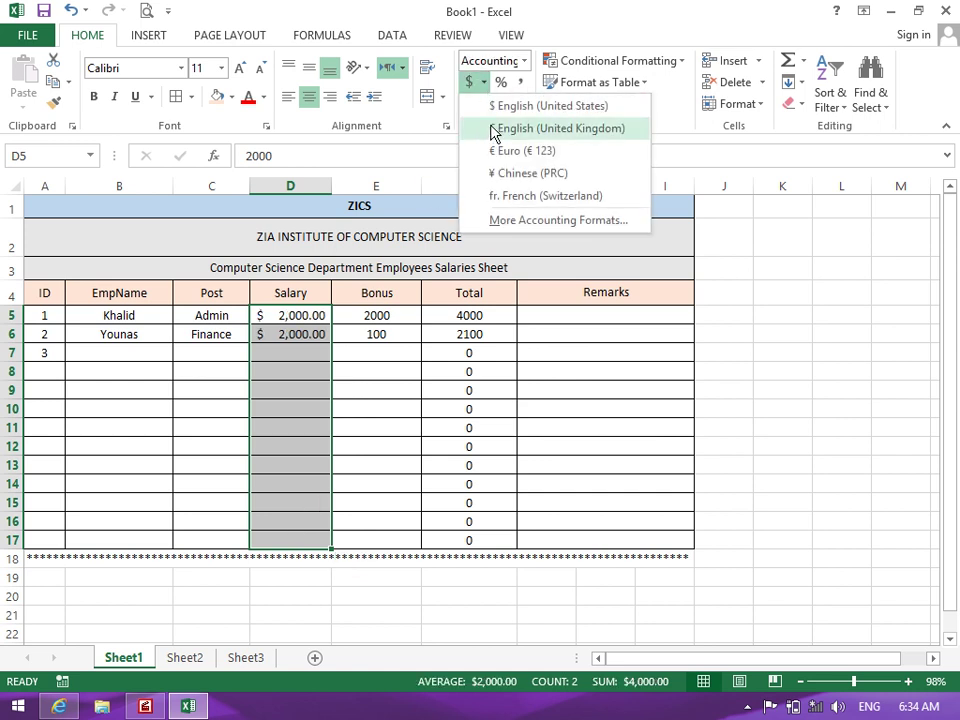
pyautogui.click(493, 135)
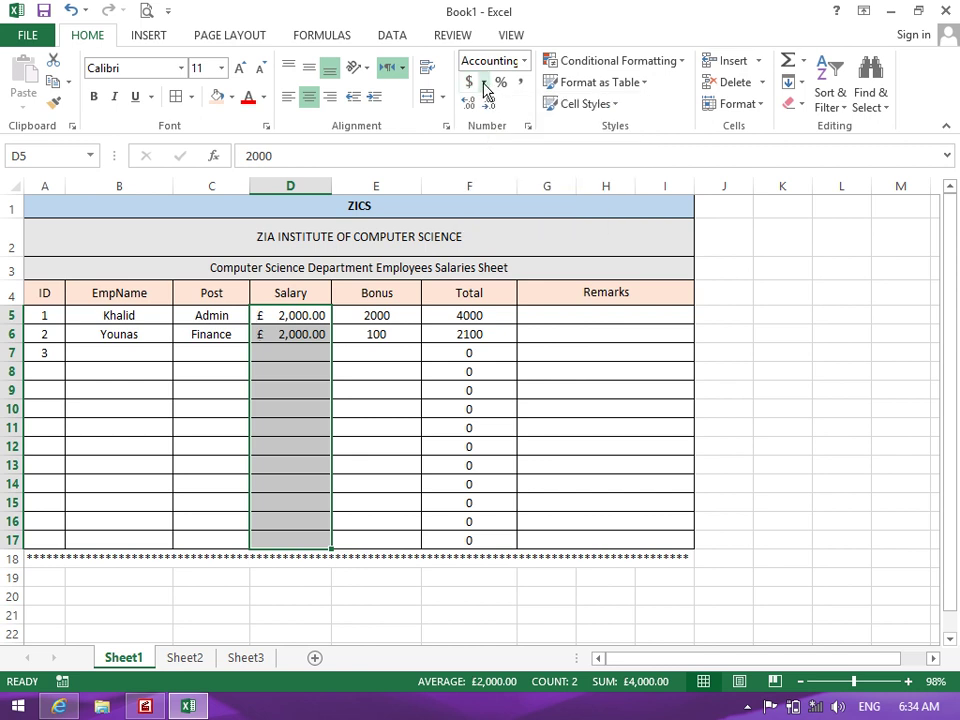
pyautogui.click(484, 82)
pyautogui.click(493, 152)
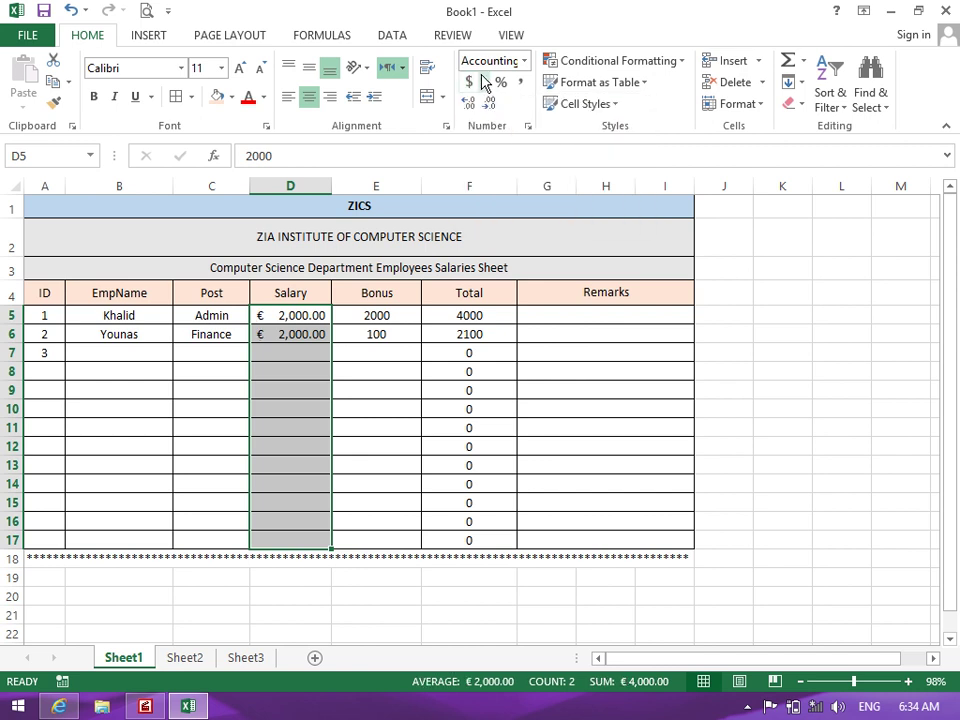
# Try yuan and Swiss franc formats, then settle on US-dollar accounting ($ 2,000.00)
pyautogui.click(484, 82)
pyautogui.click(503, 173)
pyautogui.click(484, 82)
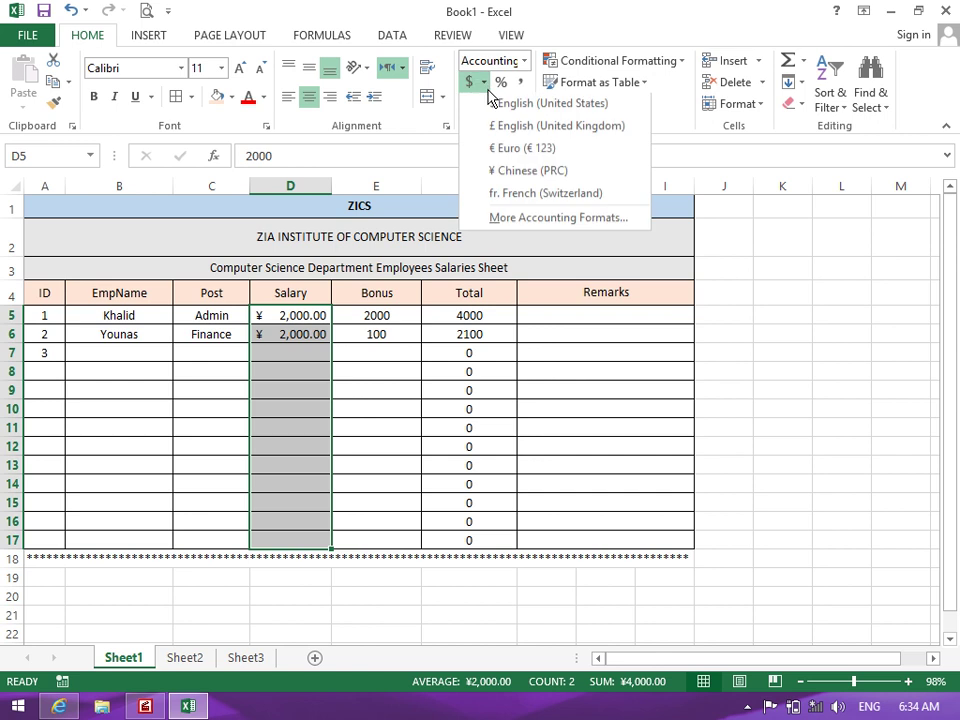
pyautogui.click(508, 197)
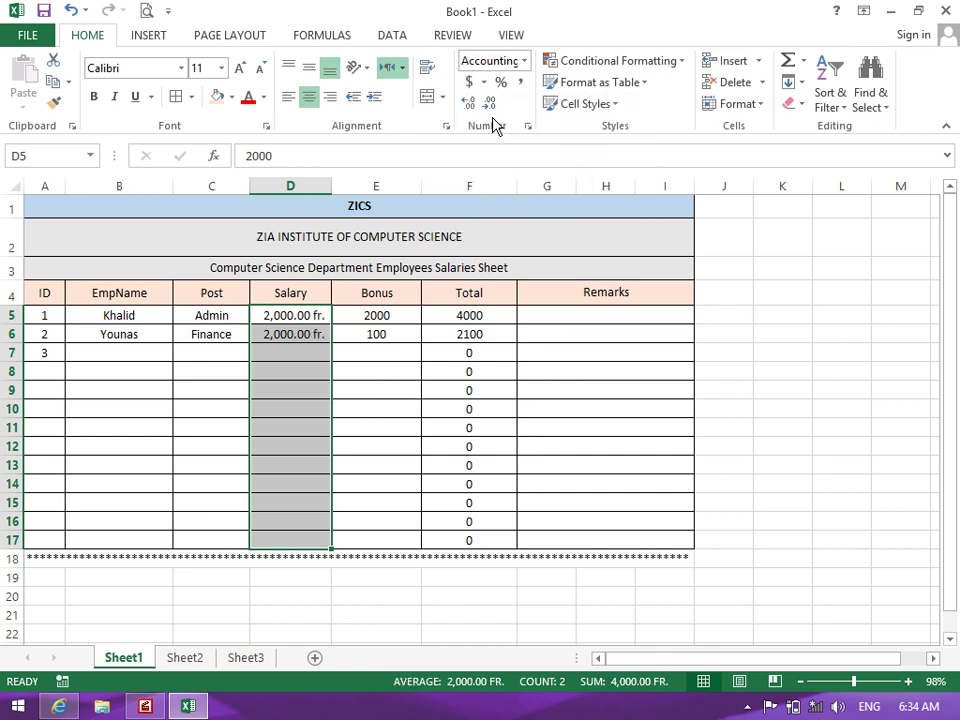
pyautogui.click(484, 82)
pyautogui.click(495, 107)
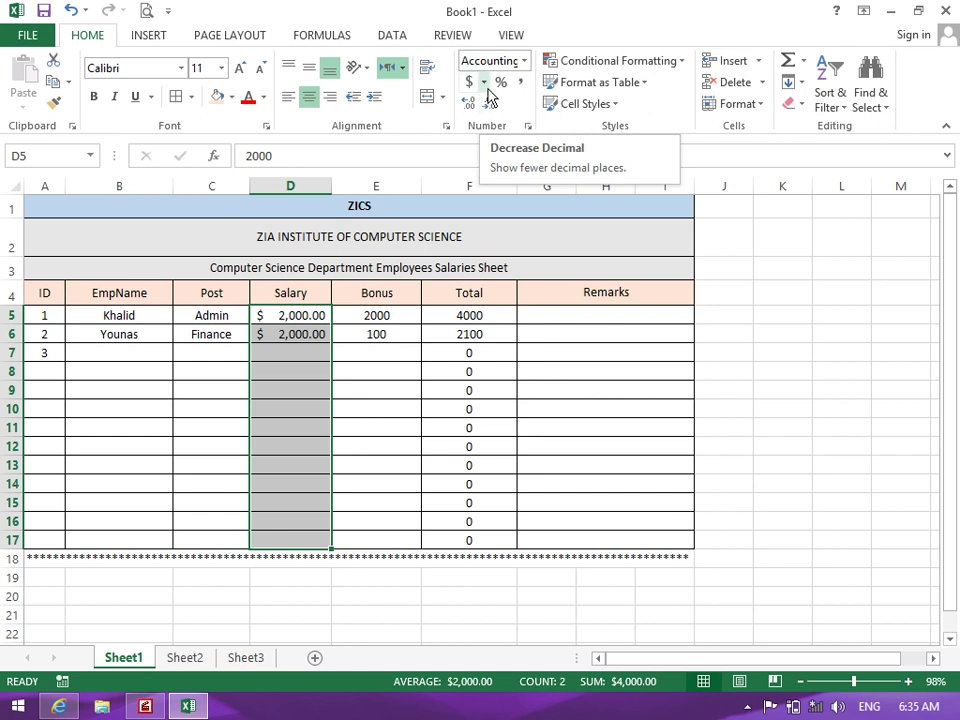
pyautogui.click(485, 84)
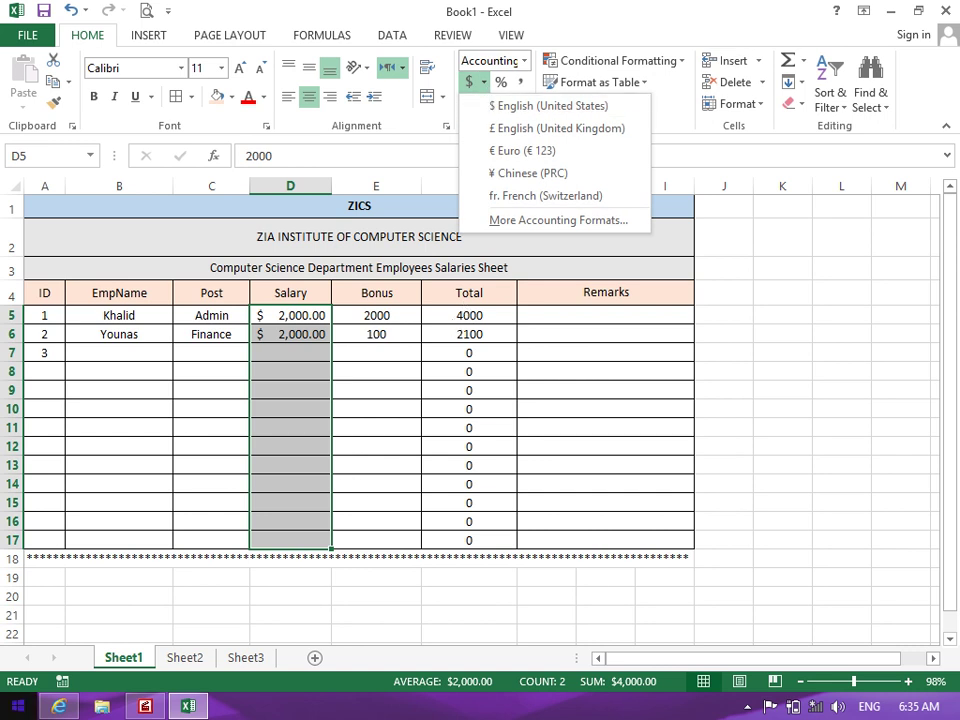
# Open Control Panel from the Start right-click menu and maximize its window
pyautogui.rightClick(18, 706)
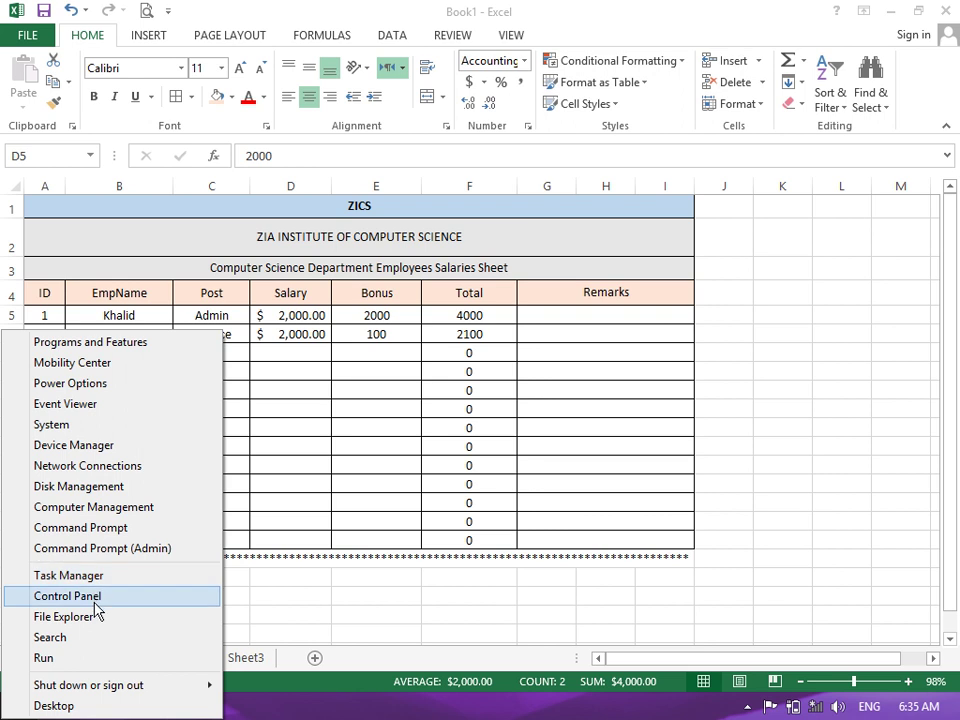
pyautogui.click(95, 597)
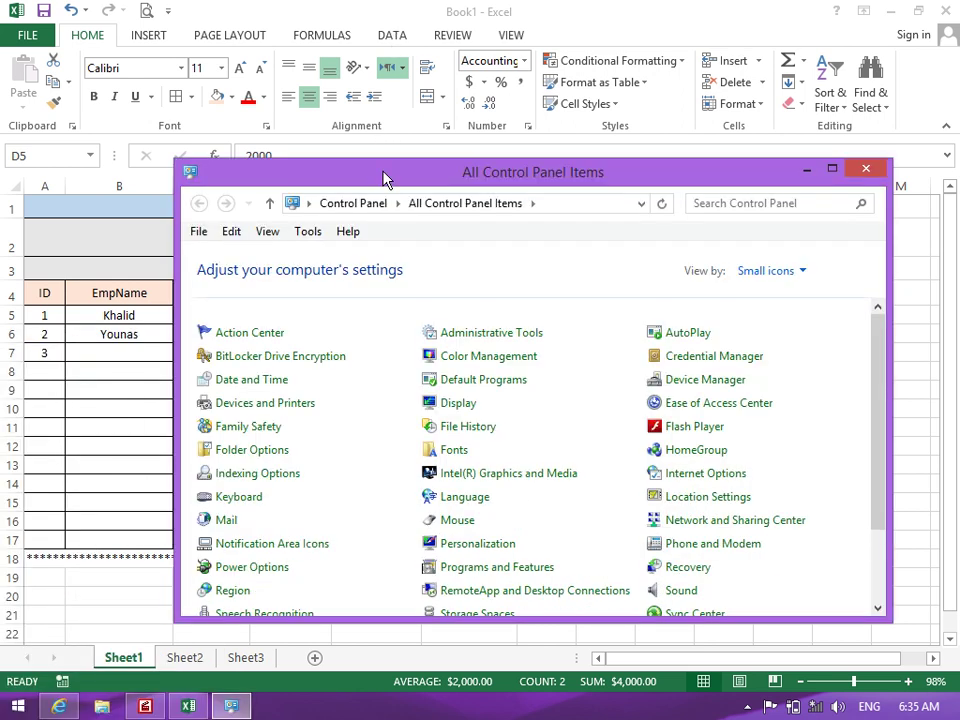
pyautogui.doubleClick(384, 177)
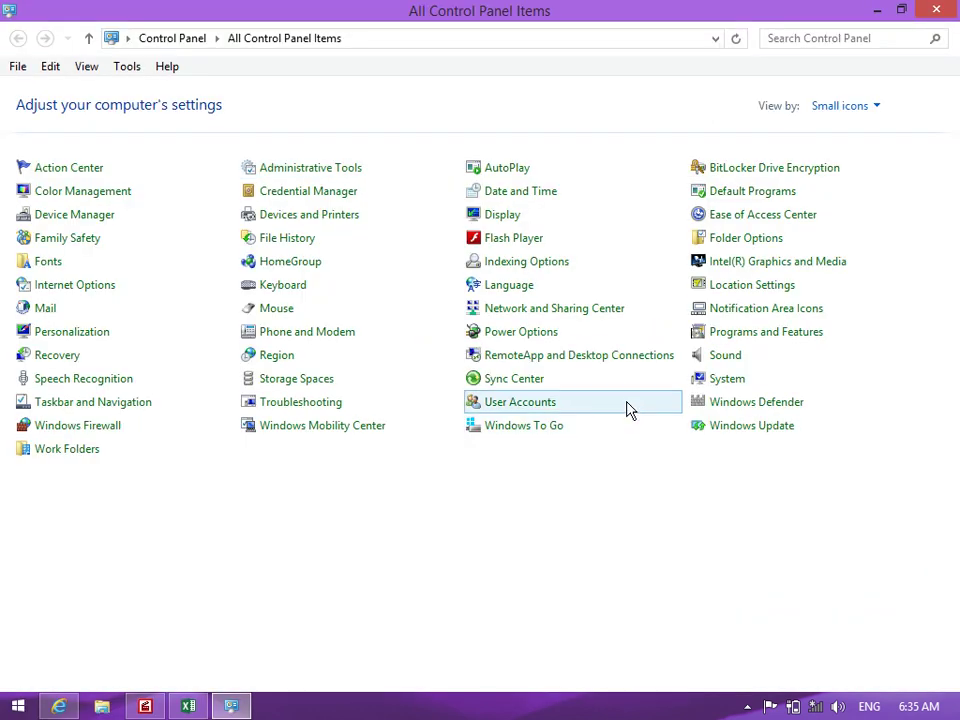
# Change the Windows Region currency symbol from $ to Afs. and confirm both dialogs
pyautogui.click(285, 360)
pyautogui.click(467, 601)
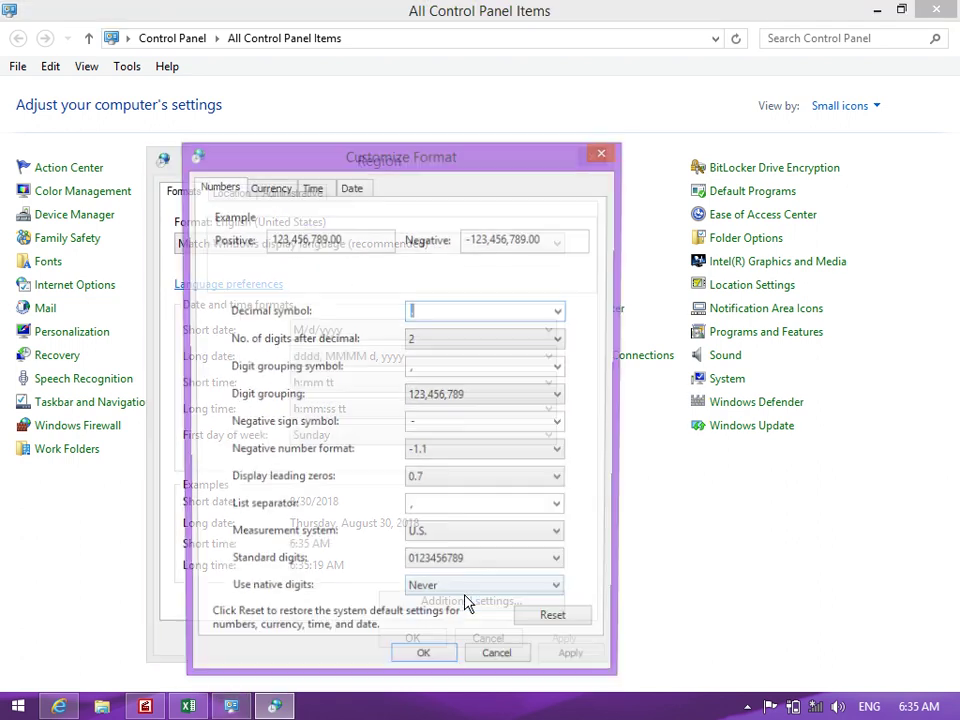
pyautogui.click(270, 188)
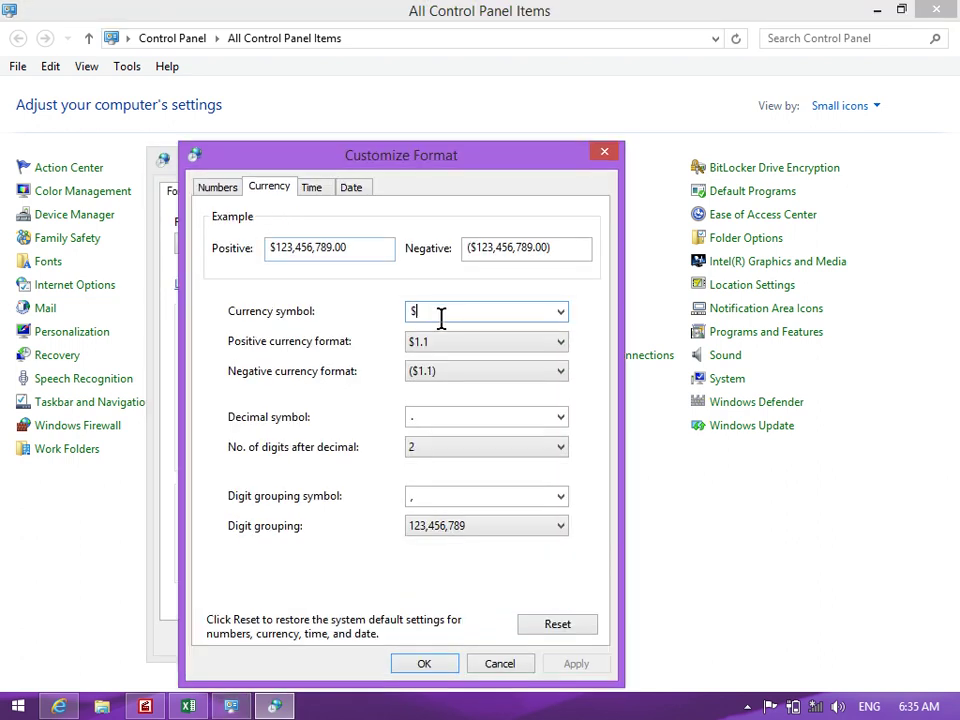
pyautogui.press('BackSpace')
pyautogui.click(405, 665)
pyautogui.click(392, 638)
# Save the salary workbook to the Desktop as 2.xlsx
pyautogui.click(190, 704)
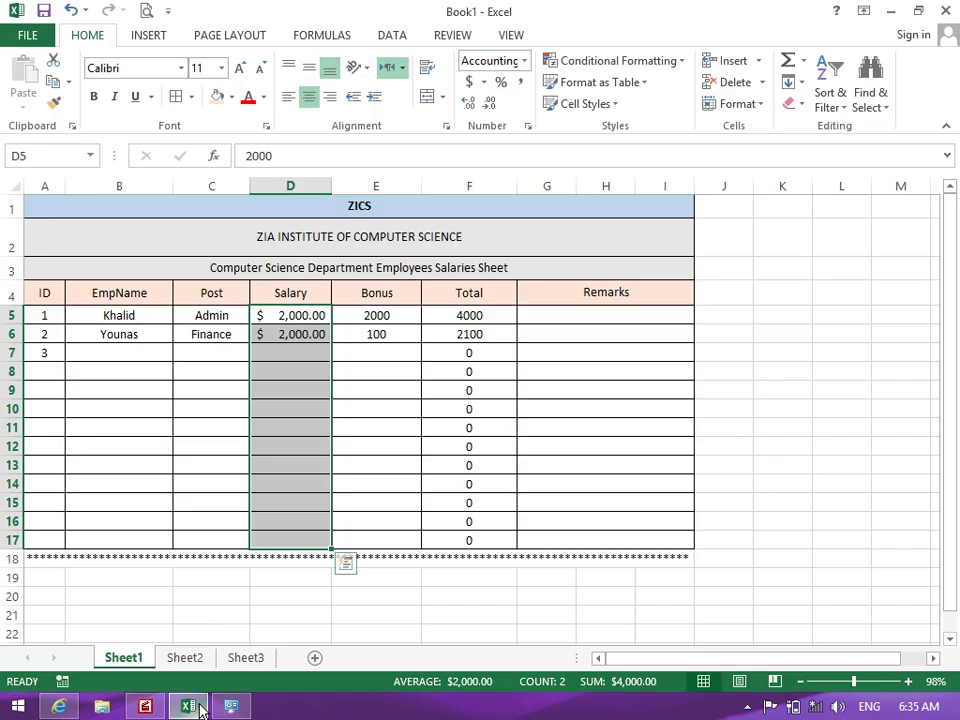
pyautogui.click(484, 82)
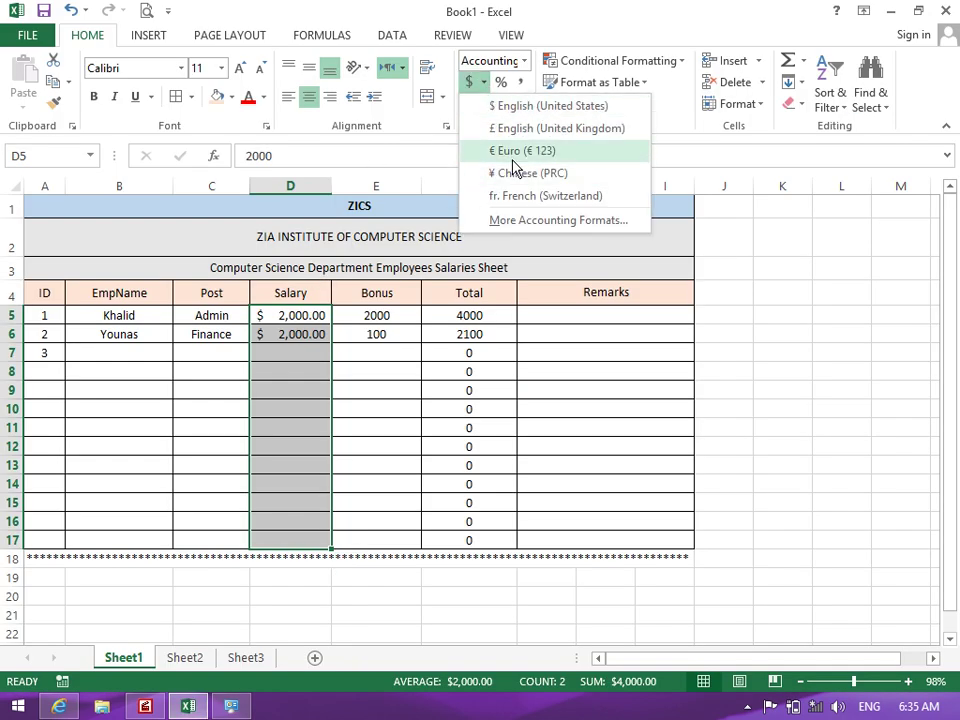
pyautogui.click(498, 415)
pyautogui.hotkey('ctrl', 's')
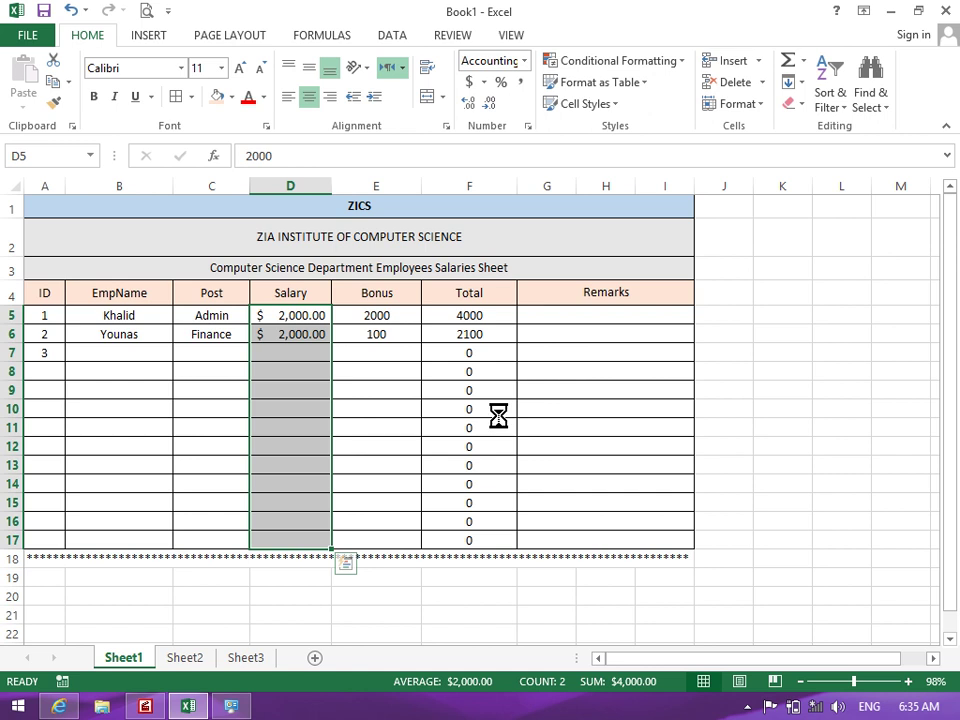
pyautogui.click(458, 317)
pyautogui.click(100, 143)
pyautogui.click(447, 445)
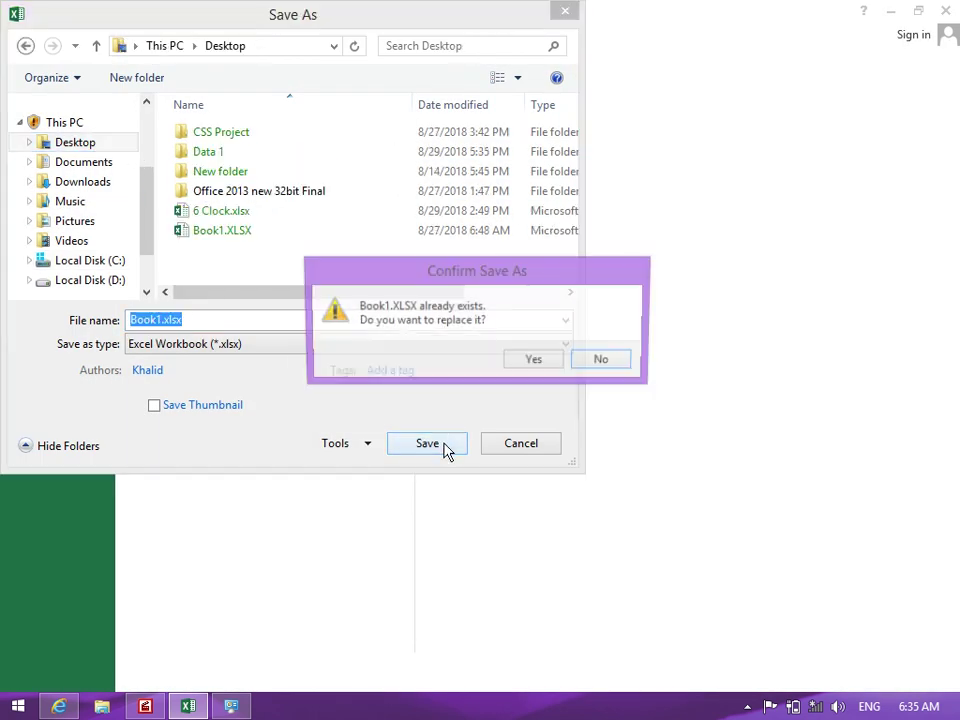
pyautogui.click(591, 361)
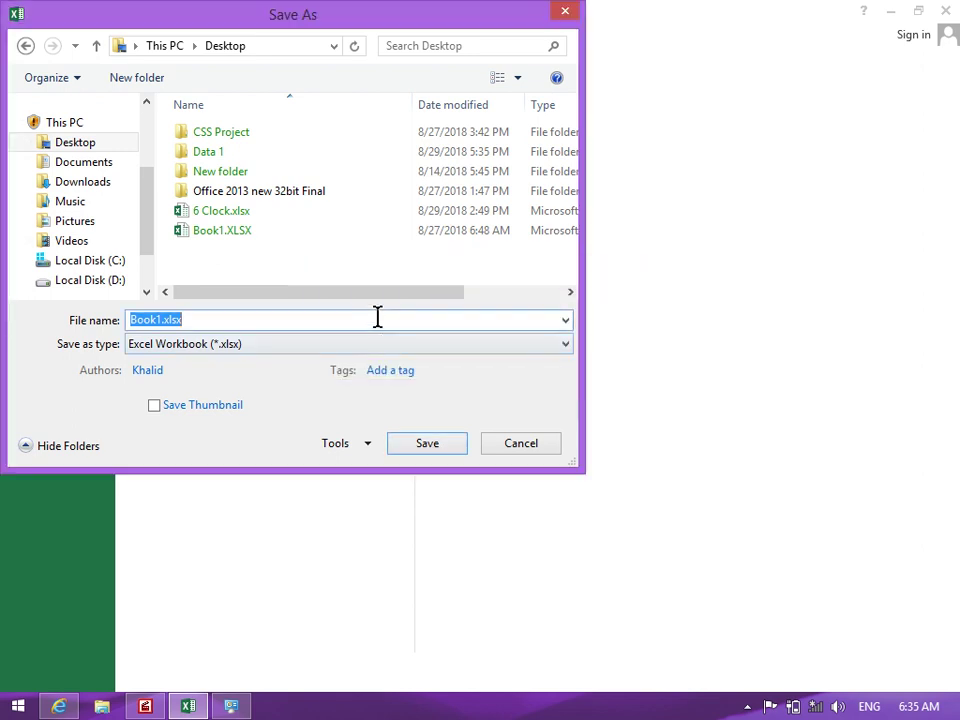
pyautogui.press('BackSpace')
pyautogui.write('2.xlsx')
pyautogui.press('Return')
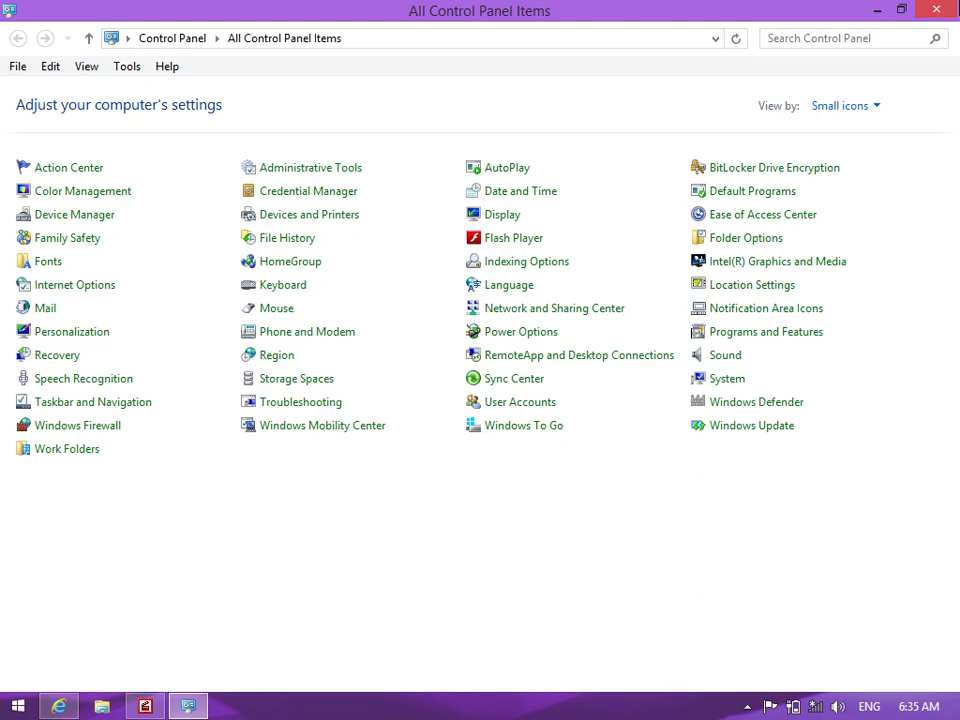
# Close Control Panel and reopen 2.xlsx from the desktop
pyautogui.hotkey('alt', 'F4')
pyautogui.click(297, 236)
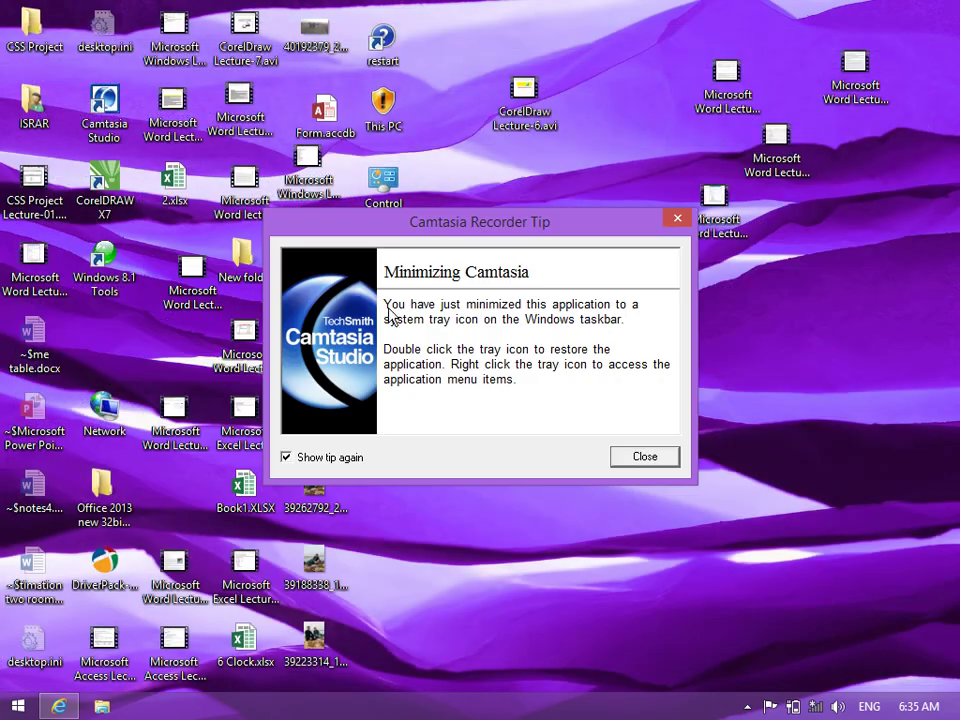
pyautogui.click(634, 461)
pyautogui.doubleClick(174, 185)
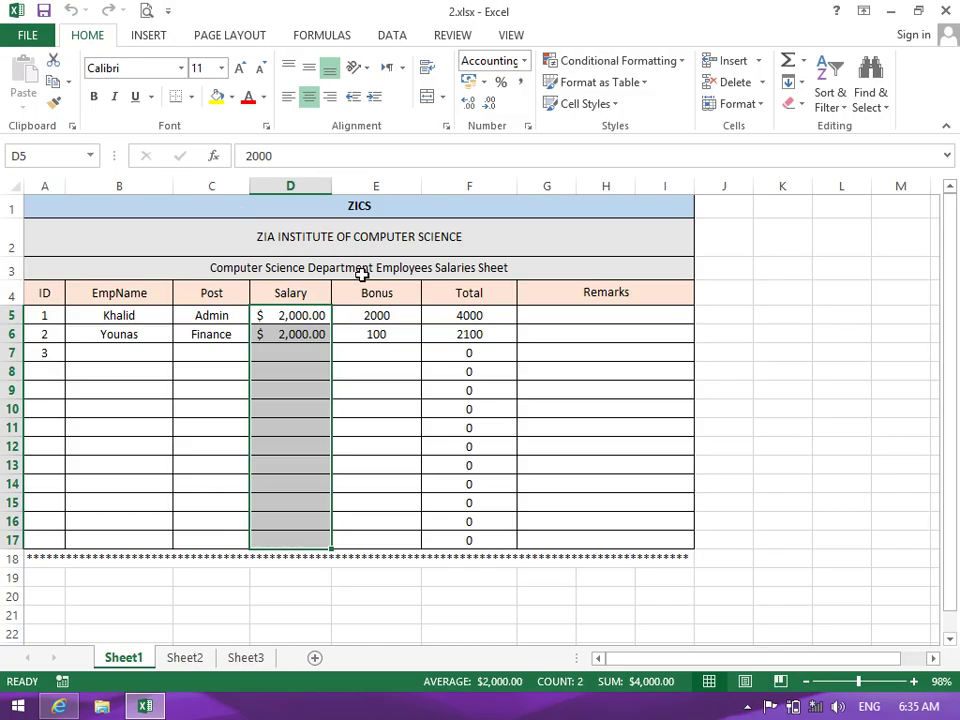
# Apply Afs. accounting format to the salaries and widen column D to fit
pyautogui.click(486, 87)
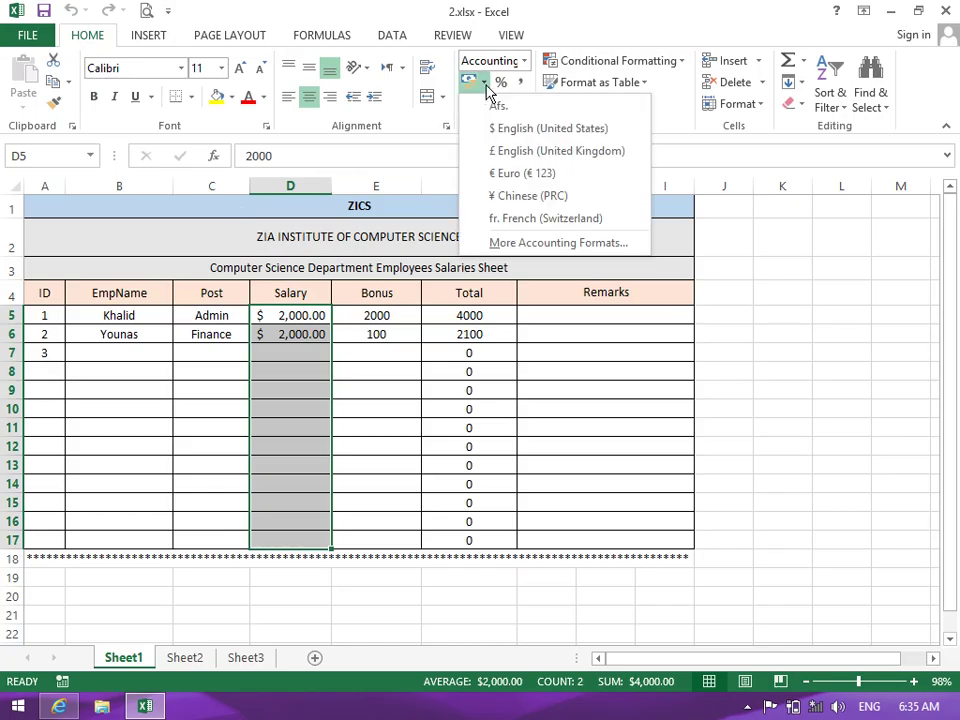
pyautogui.click(530, 107)
pyautogui.click(707, 352)
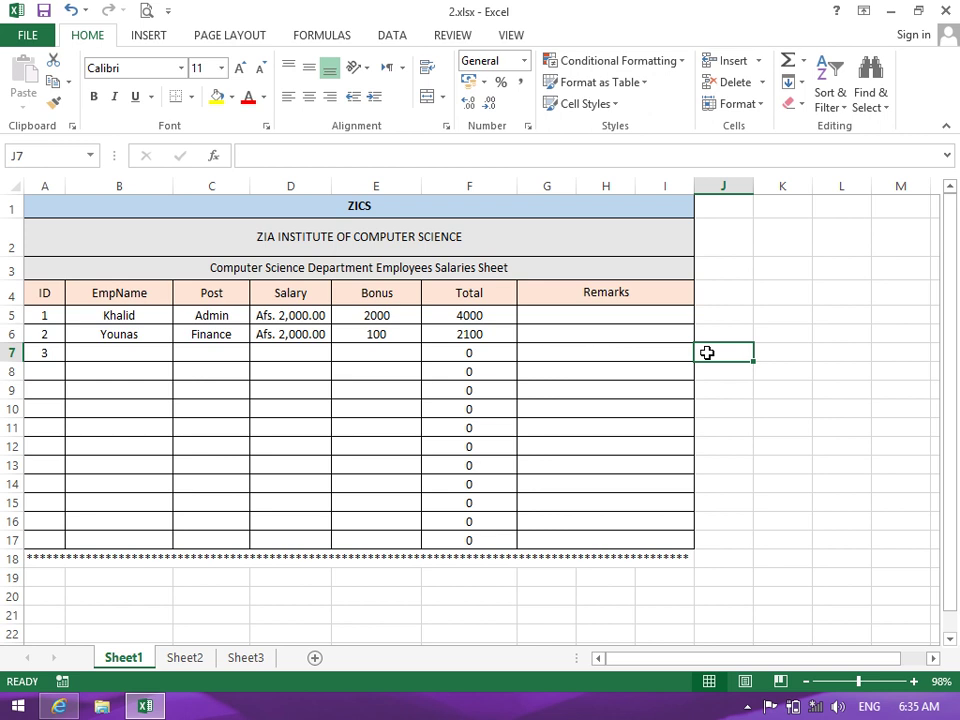
pyautogui.moveTo(331, 186); pyautogui.dragTo(356, 186)
pyautogui.click(347, 371)
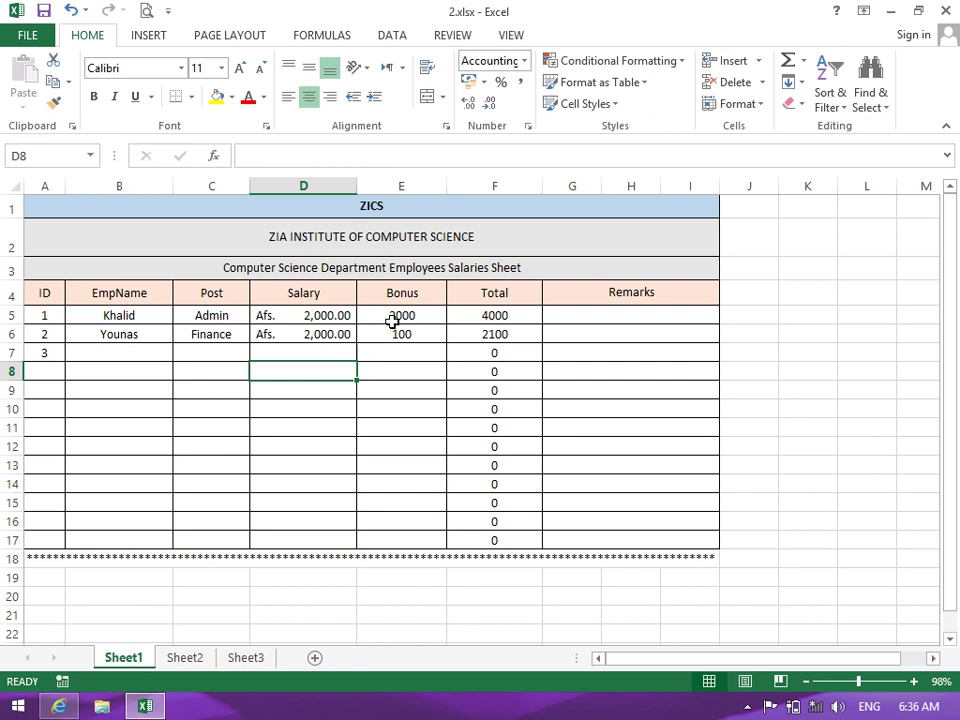
# Give the Bonus cells E5:E17 the Afs. accounting format
pyautogui.moveTo(393, 320); pyautogui.dragTo(379, 535)
pyautogui.click(486, 82)
pyautogui.click(508, 126)
pyautogui.click(486, 82)
pyautogui.click(495, 103)
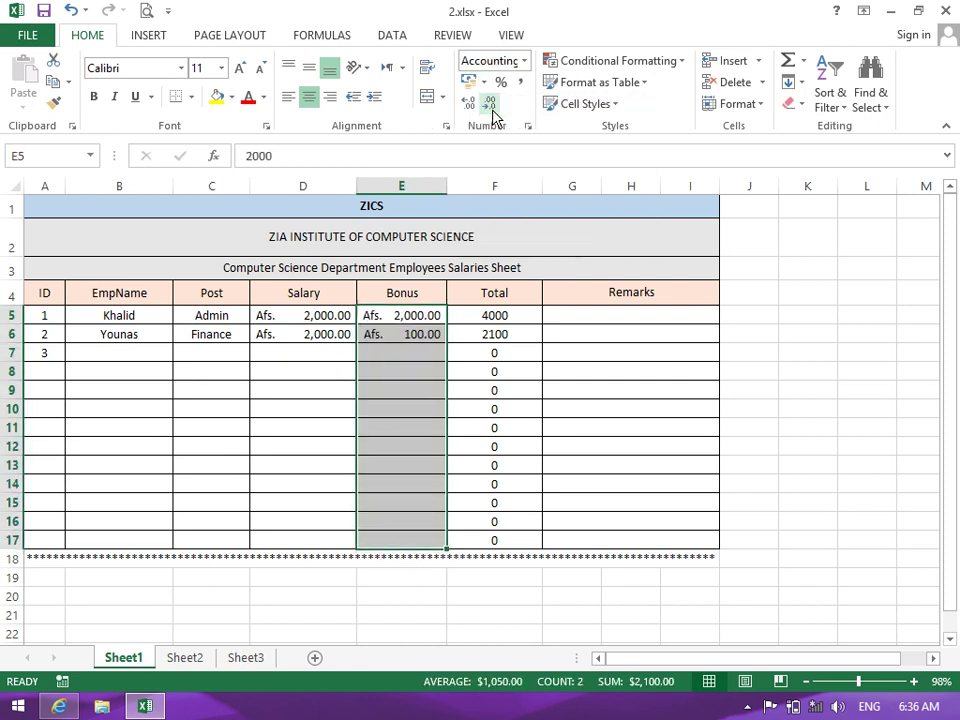
# Format Total cells F5:F17 as Afs. accounting and widen the Bonus column slightly
pyautogui.moveTo(495, 315); pyautogui.dragTo(521, 540)
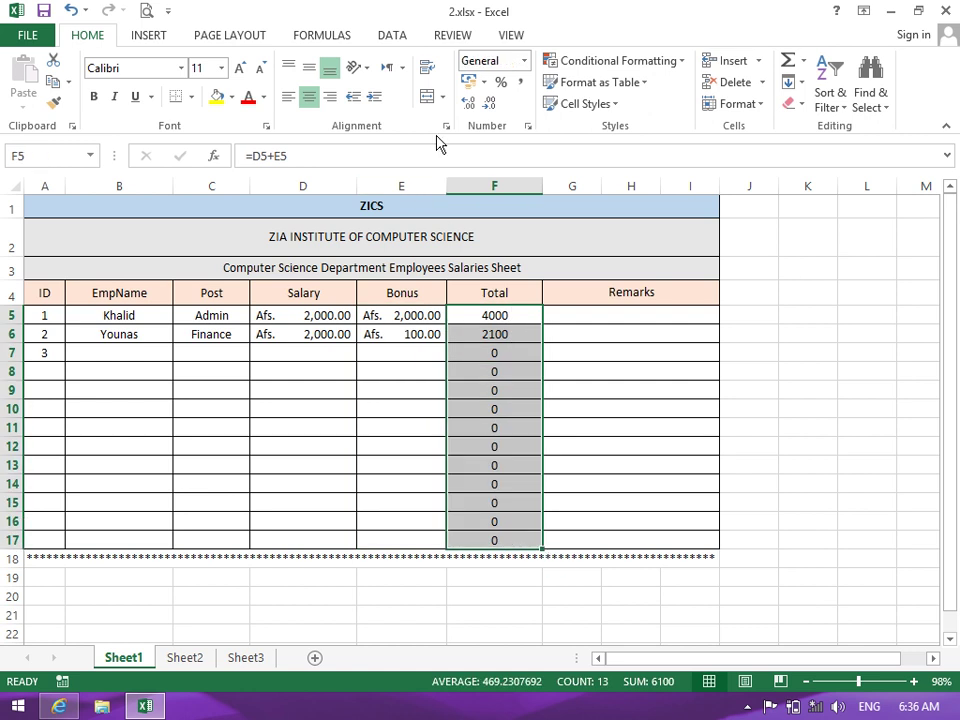
pyautogui.click(486, 82)
pyautogui.click(497, 103)
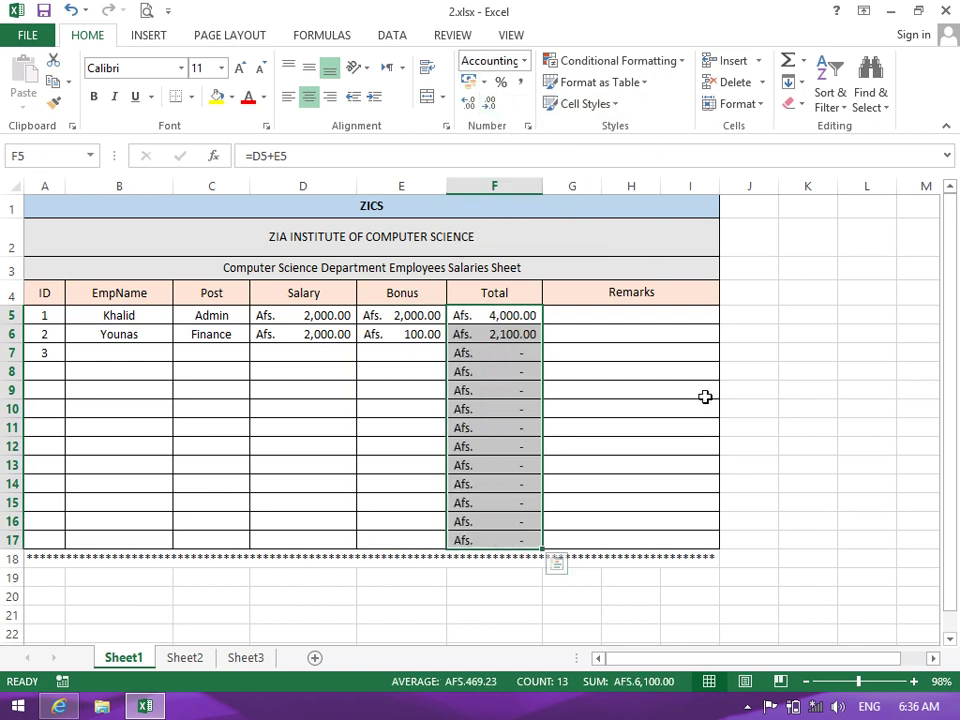
pyautogui.click(705, 397)
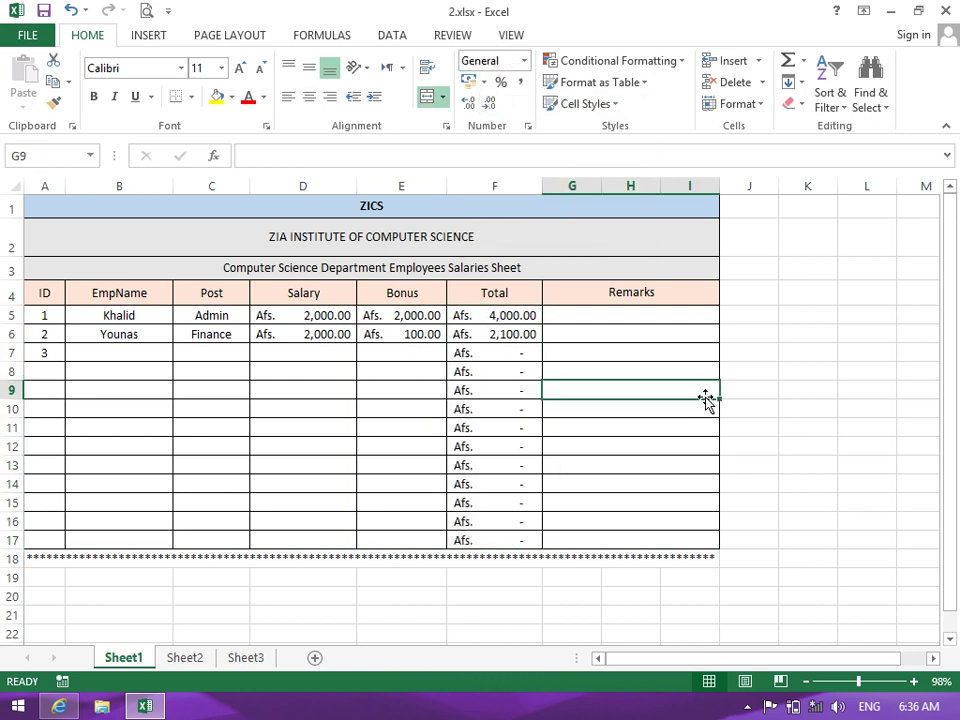
pyautogui.moveTo(495, 315); pyautogui.dragTo(498, 537)
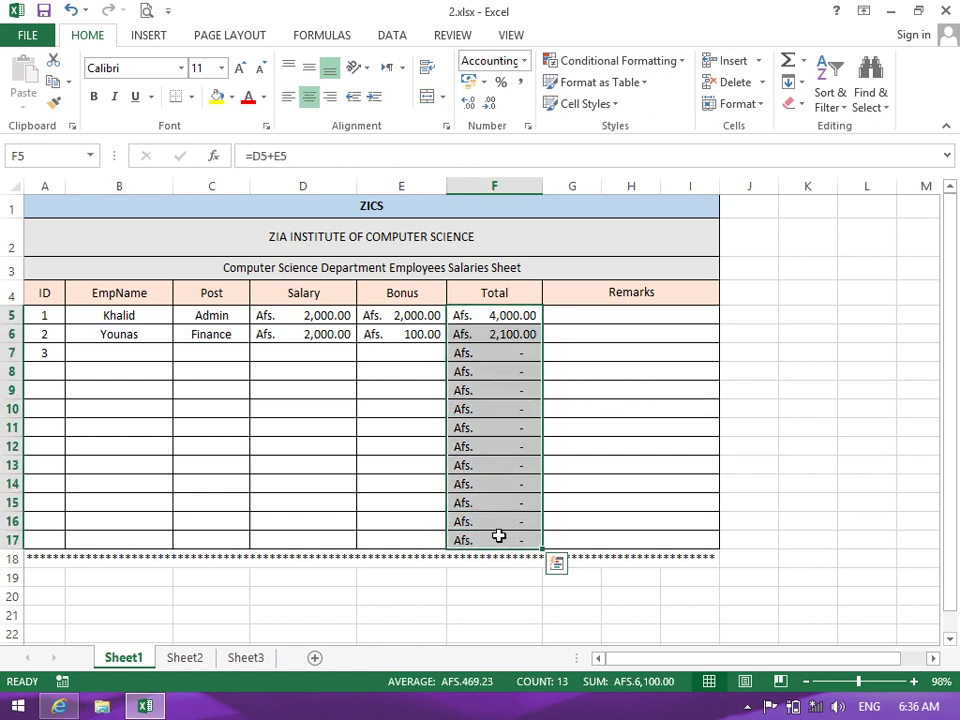
pyautogui.moveTo(332, 316); pyautogui.dragTo(495, 533)
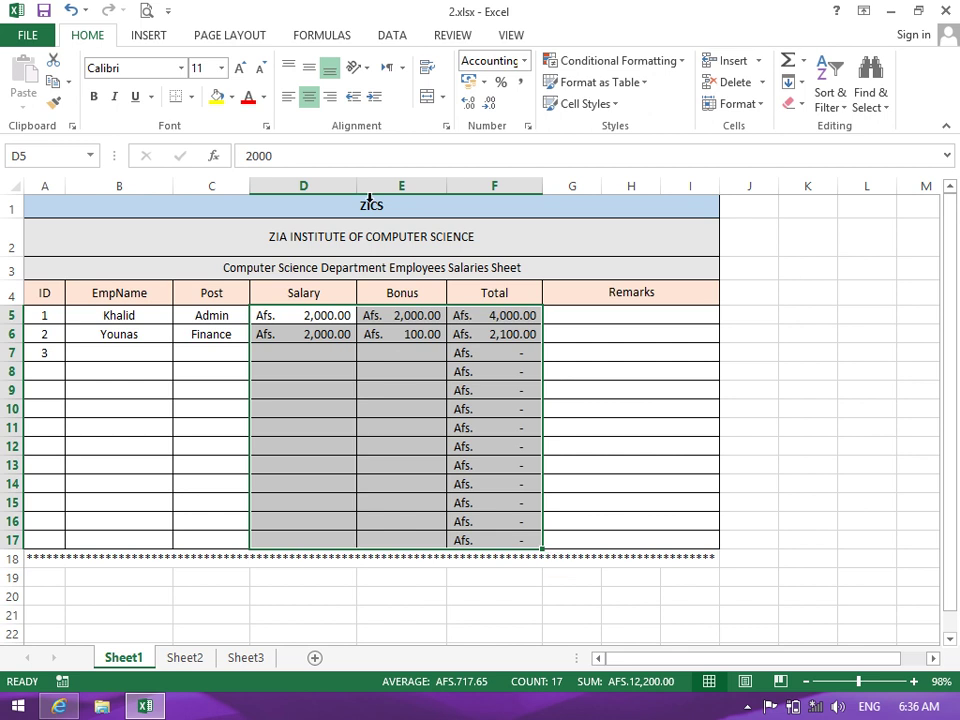
pyautogui.moveTo(452, 186); pyautogui.dragTo(455, 186)
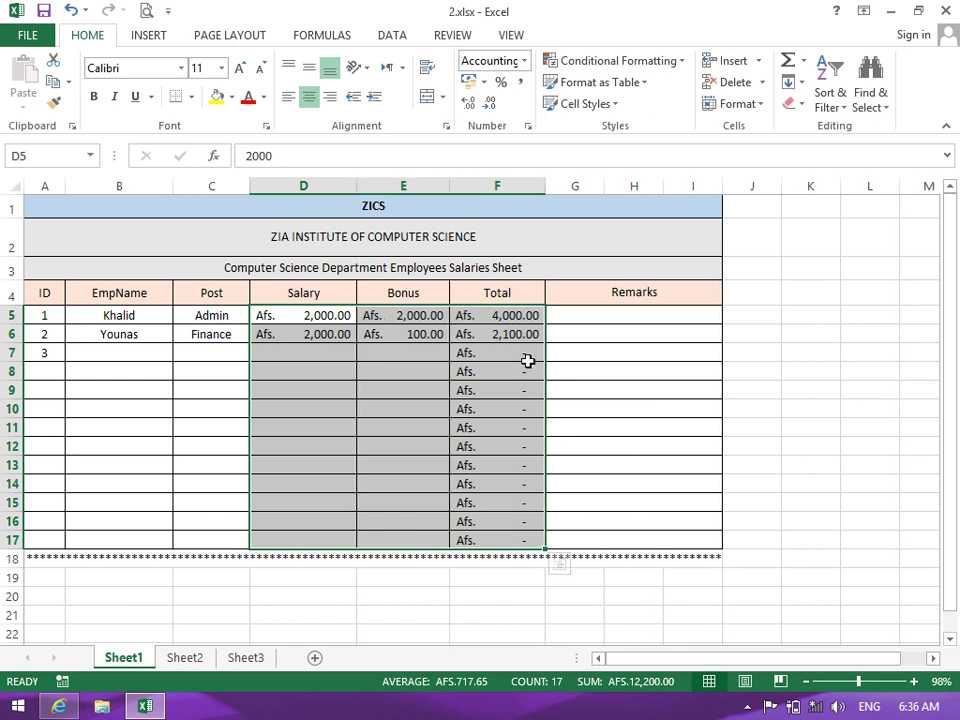
pyautogui.click(528, 362)
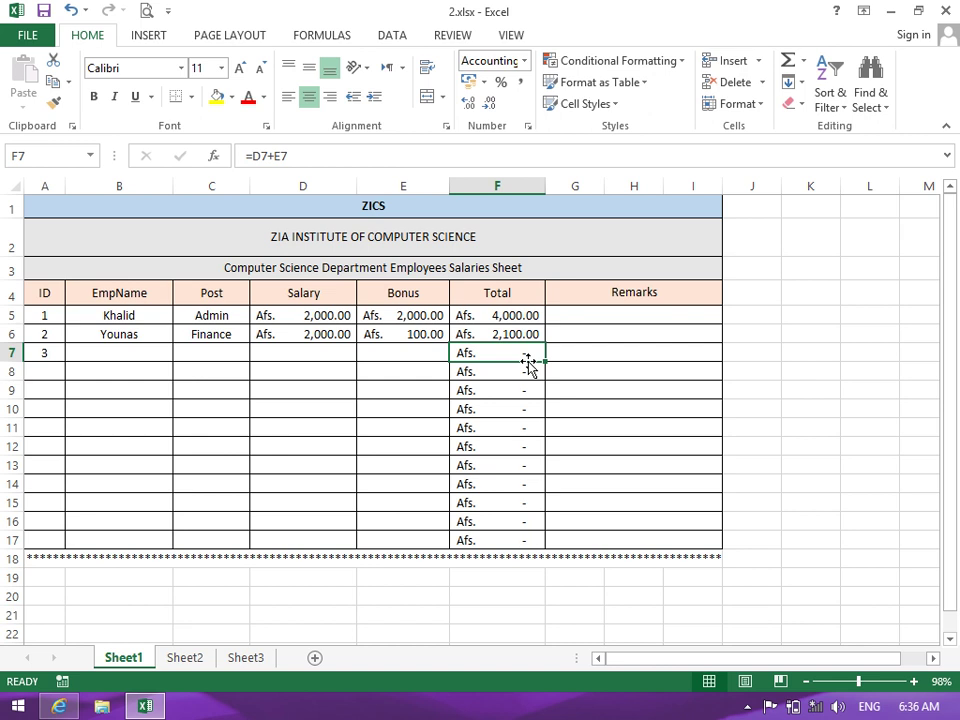
pyautogui.click(577, 314)
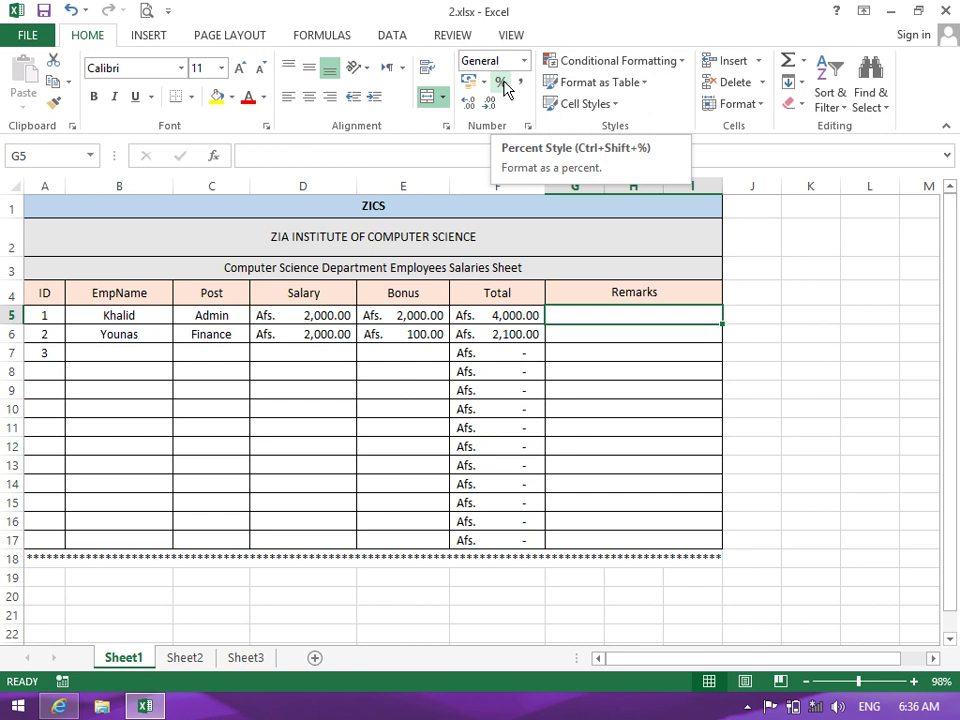
pyautogui.click(180, 660)
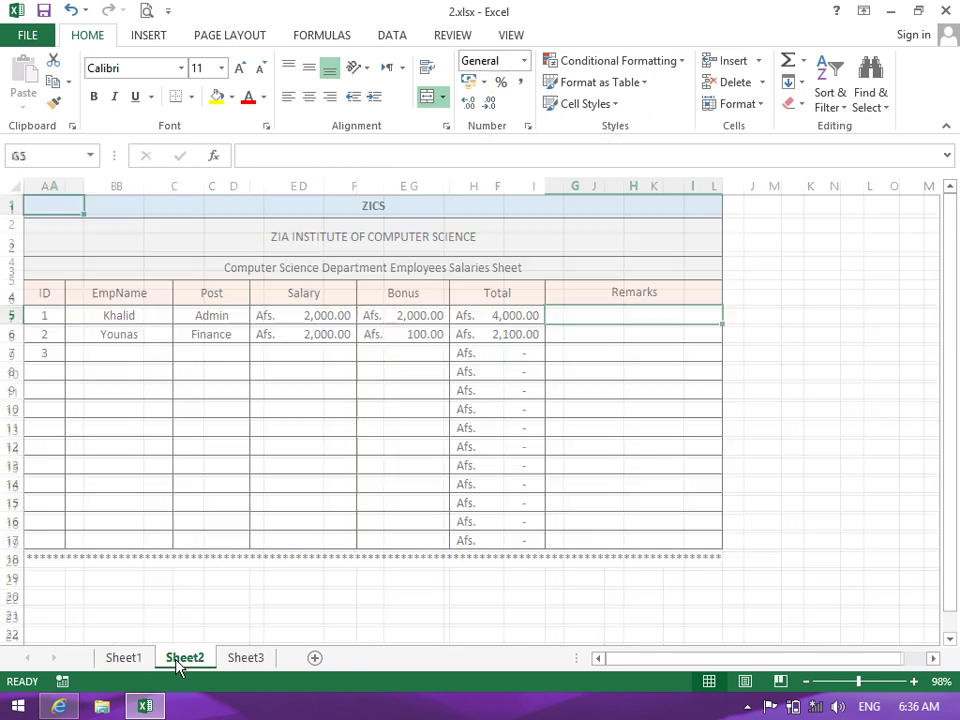
pyautogui.click(871, 682)
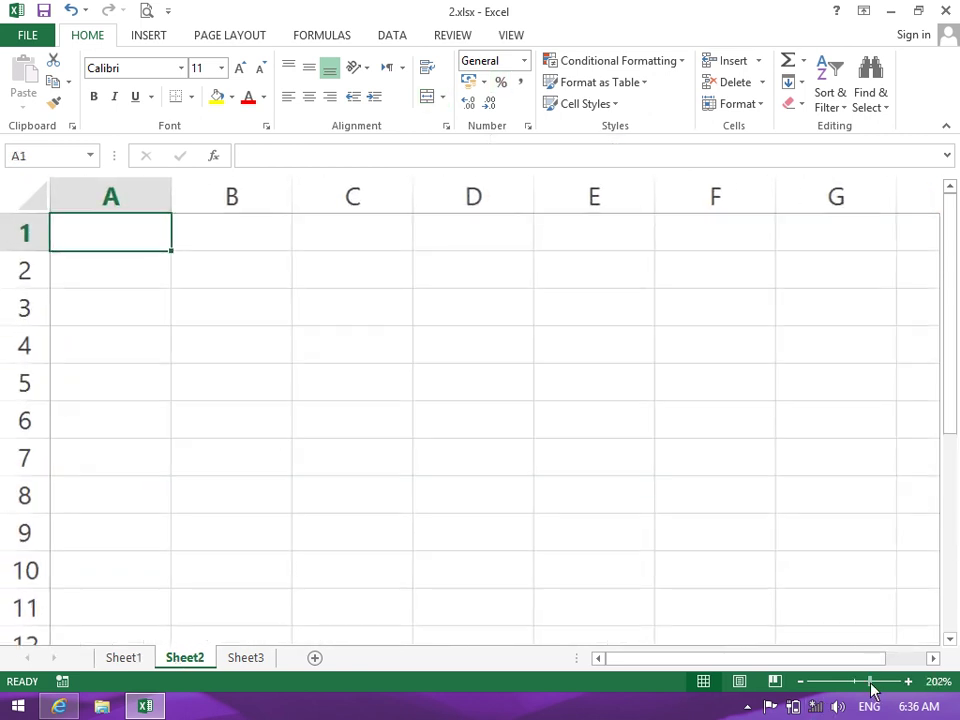
pyautogui.click(235, 298)
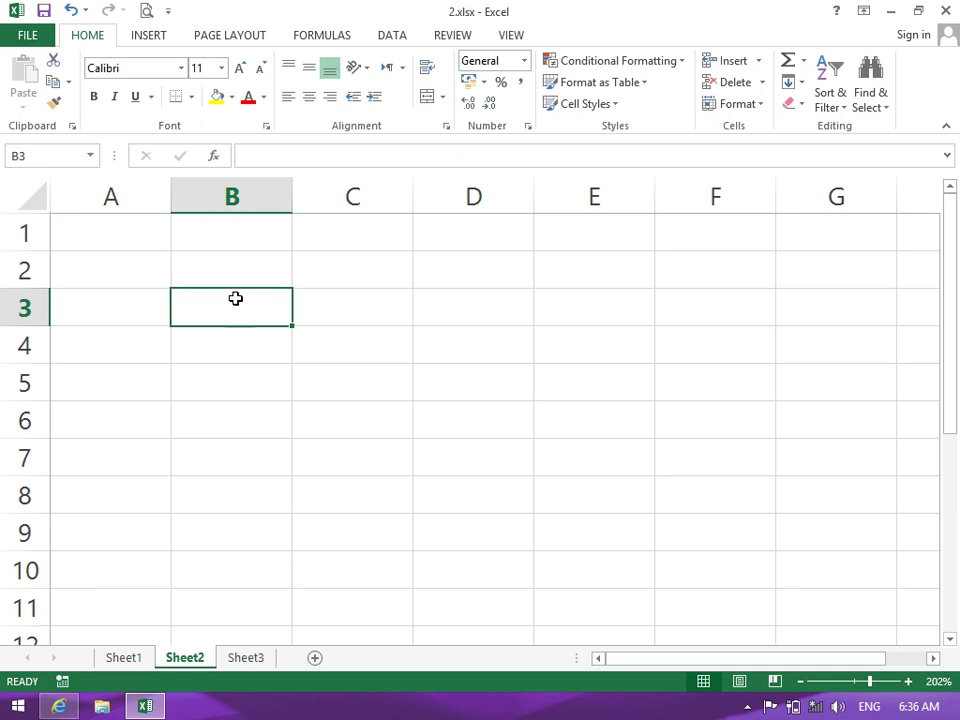
pyautogui.click(119, 660)
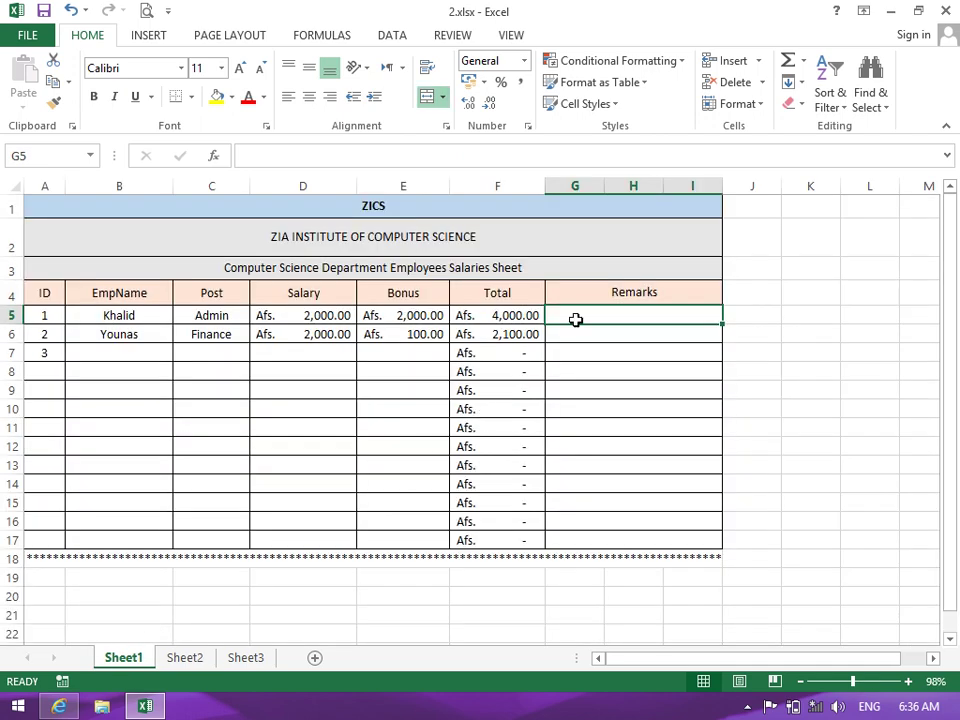
# Unmerge the Remarks block and add headers Tax Per in G4 and Total Tax in H4
pyautogui.moveTo(585, 293); pyautogui.dragTo(589, 538)
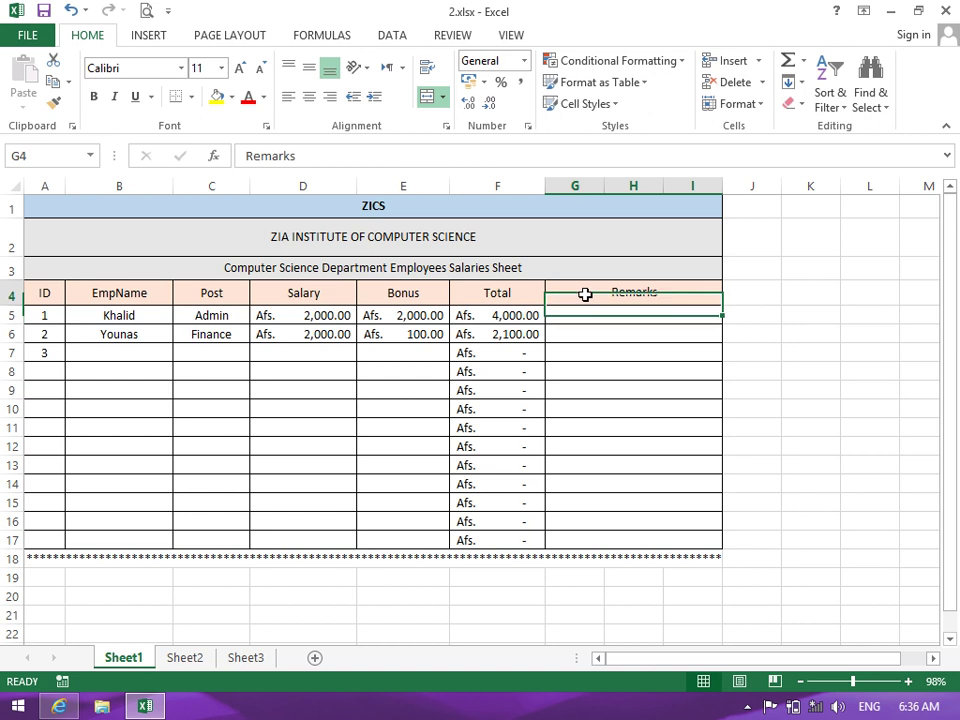
pyautogui.click(442, 97)
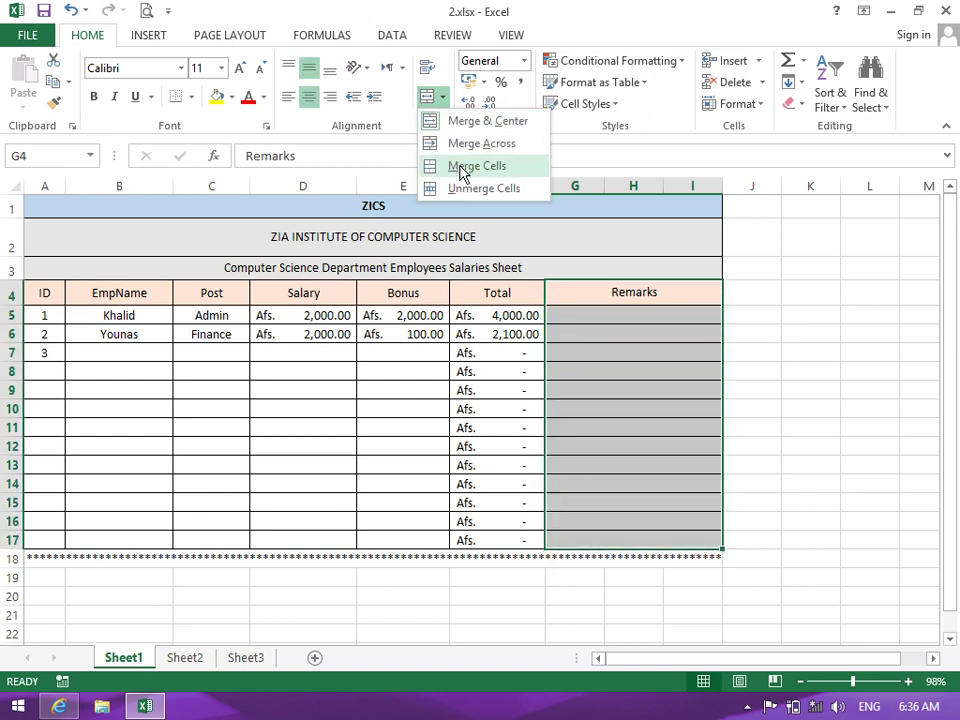
pyautogui.click(484, 188)
pyautogui.click(580, 301)
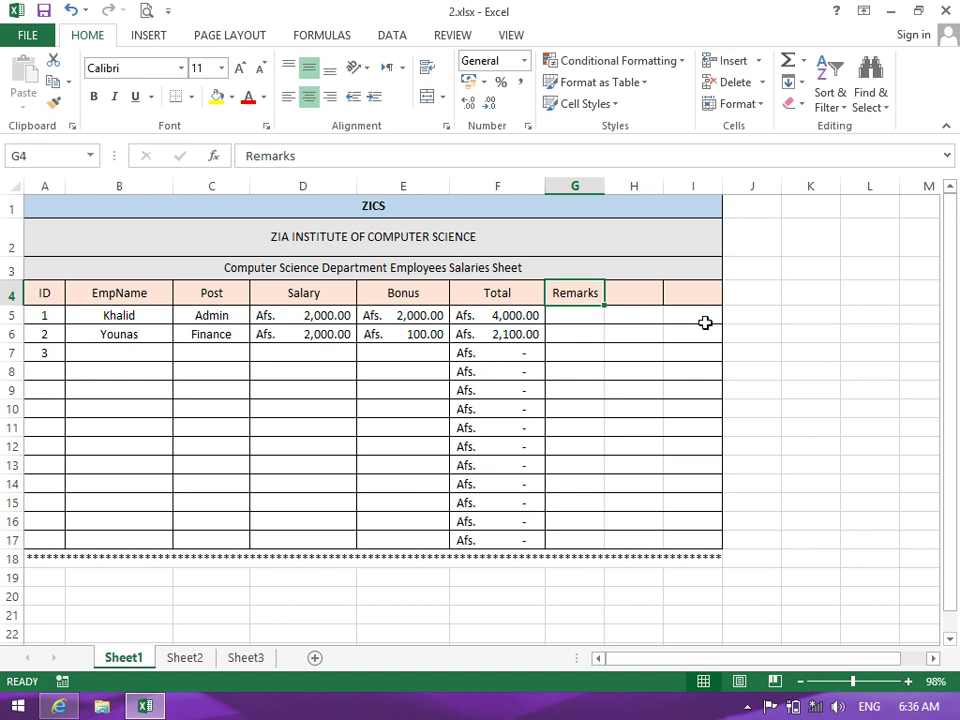
pyautogui.write('Tax')
pyautogui.press('BackSpace')
pyautogui.press('BackSpace')
pyautogui.press('BackSpace')
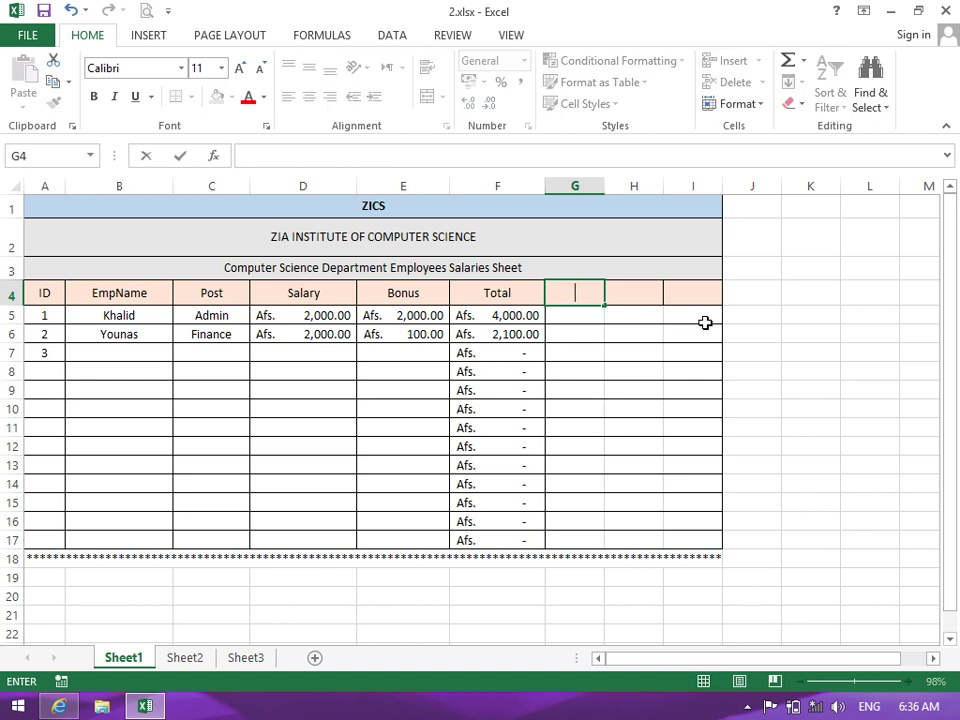
pyautogui.write('ax Per')
pyautogui.press('Tab')
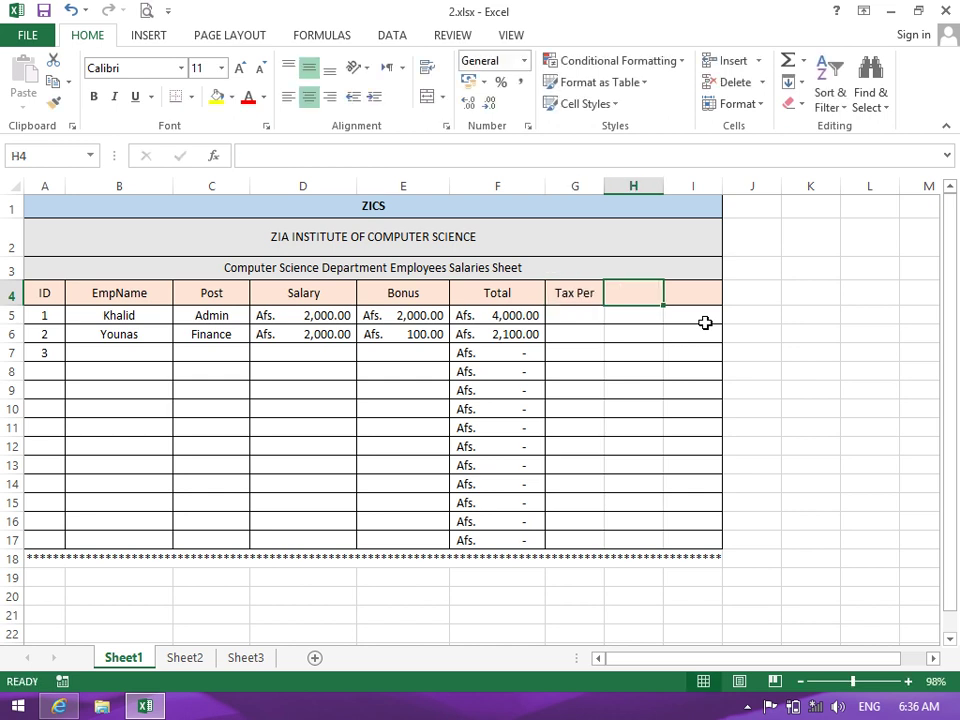
pyautogui.write('Total Tax')
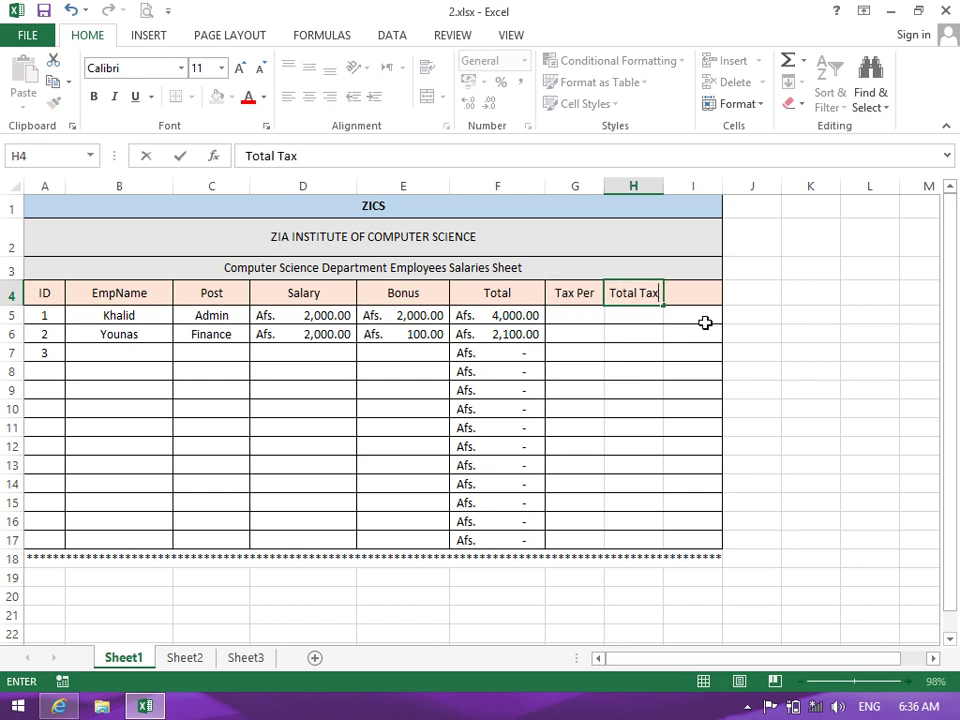
pyautogui.press('Return')
# Widen columns G, H and I for the tax headers
pyautogui.click(690, 292)
pyautogui.moveTo(722, 186); pyautogui.dragTo(757, 186)
pyautogui.moveTo(663, 186); pyautogui.dragTo(673, 187)
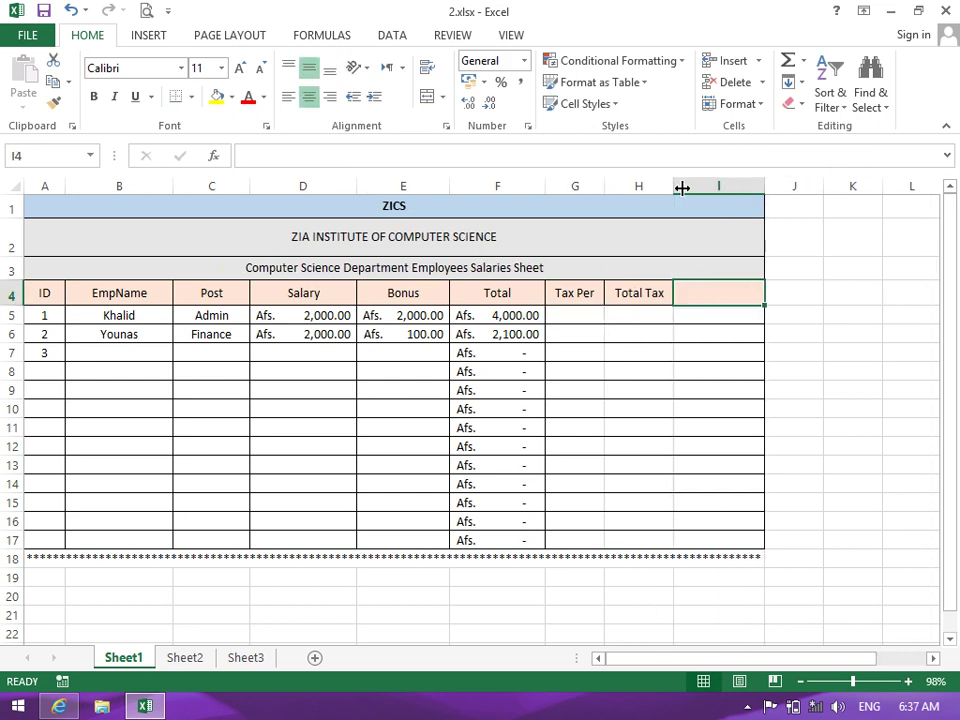
pyautogui.moveTo(605, 187); pyautogui.dragTo(615, 187)
pyautogui.moveTo(686, 186); pyautogui.dragTo(696, 186)
# Apply All Borders to the tax columns G4:I17
pyautogui.moveTo(594, 296)
pyautogui.mouseDown()
pyautogui.moveTo(692, 460)
pyautogui.moveTo(720, 538)
pyautogui.mouseUp()
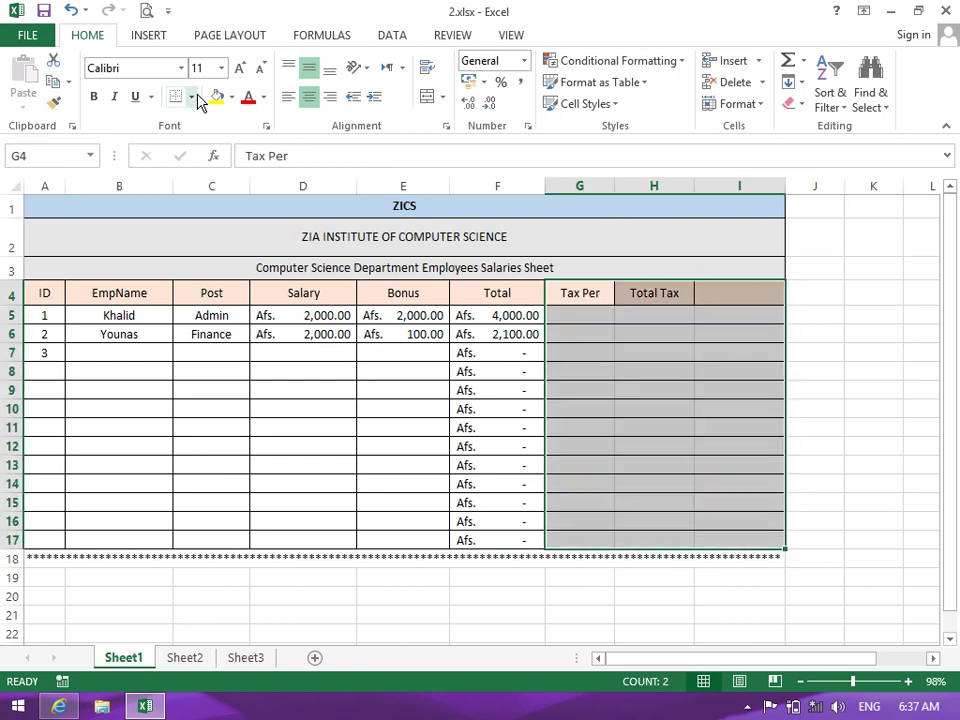
pyautogui.click(197, 96)
pyautogui.click(203, 258)
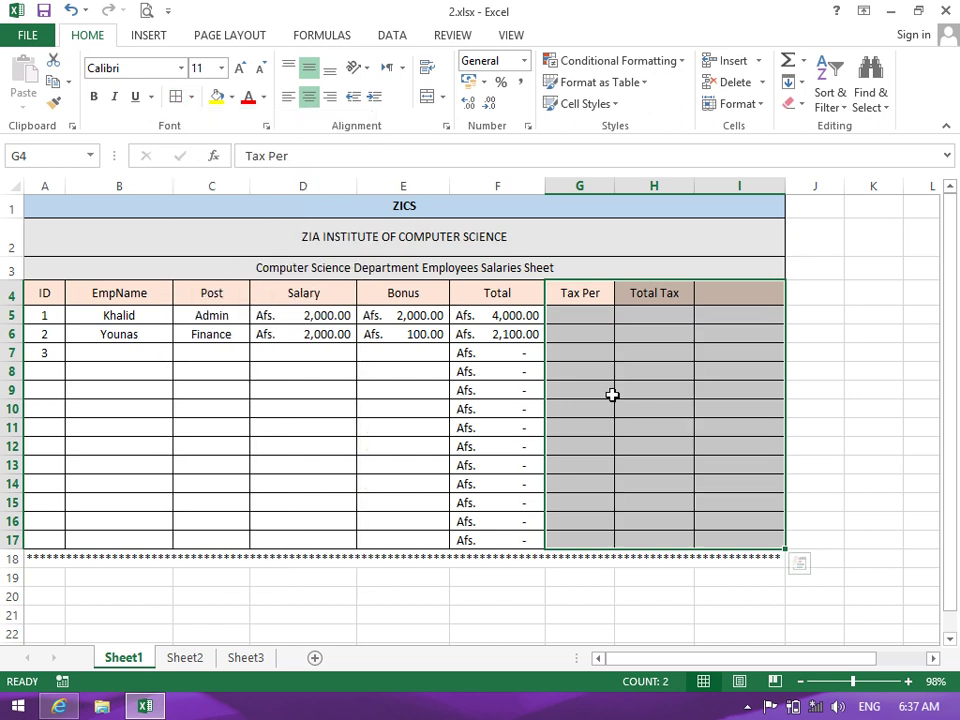
pyautogui.click(616, 393)
pyautogui.click(589, 316)
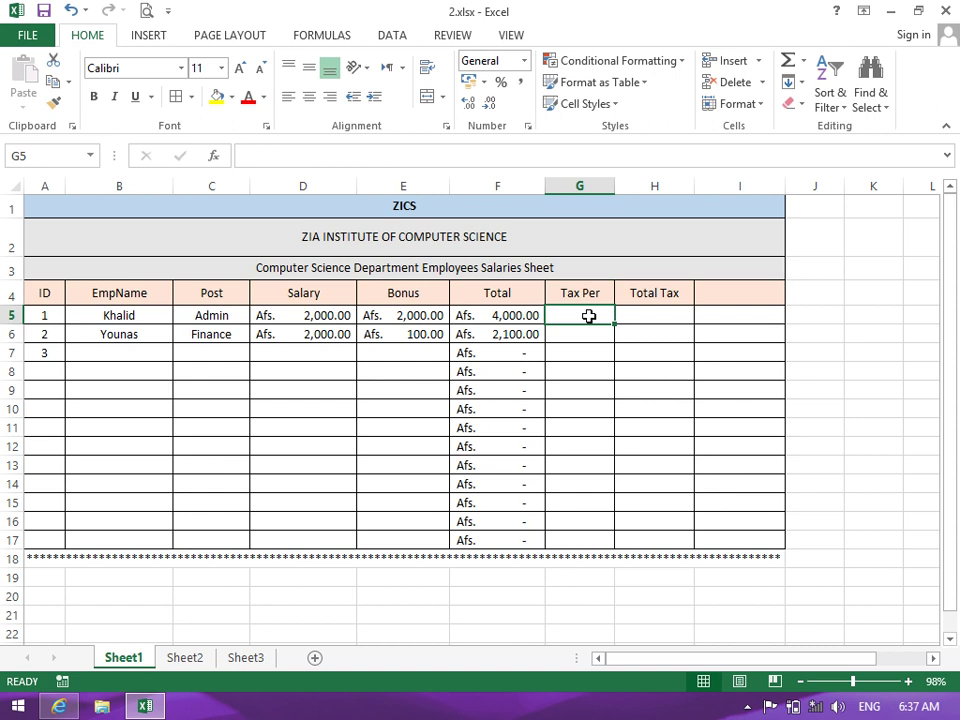
# Enter 2 in G5 and apply percent format, then undo the resulting 200%
pyautogui.write('2')
pyautogui.press('Return')
pyautogui.click(589, 316)
pyautogui.click(501, 82)
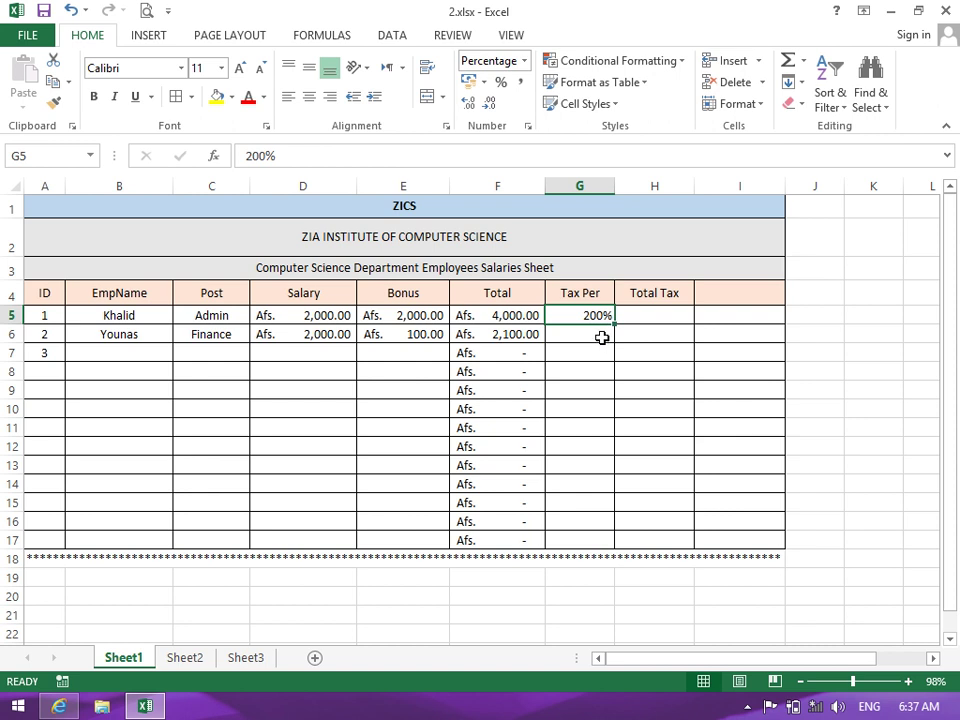
pyautogui.hotkey('ctrl', 'z')
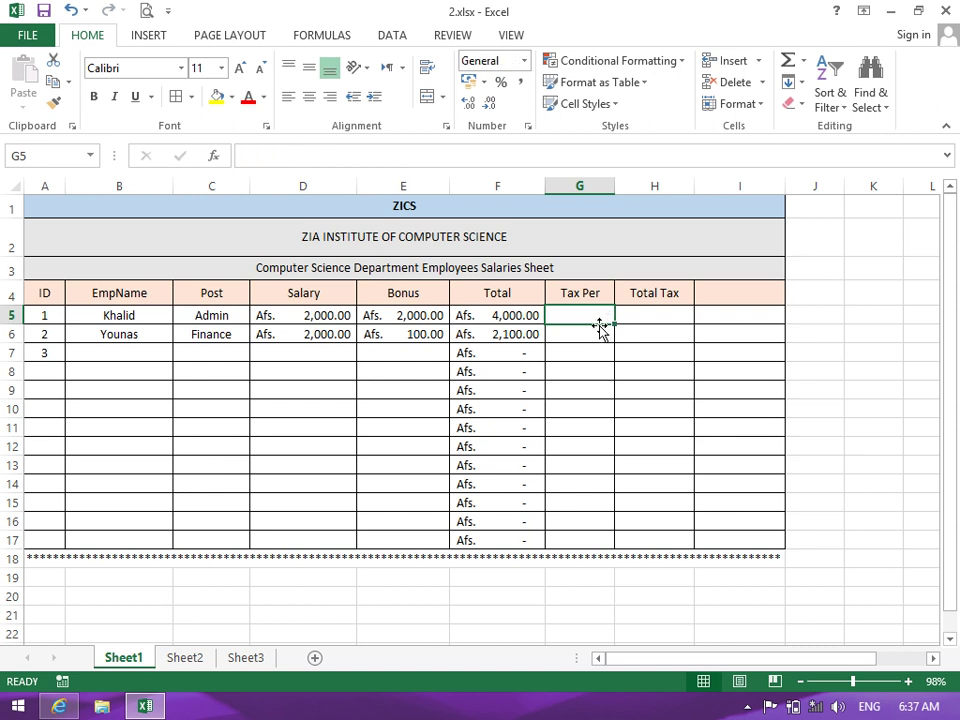
# Format G5:G17 as percentages, enter 2% and 3% tax rates, and centre them
pyautogui.moveTo(597, 318); pyautogui.dragTo(591, 540)
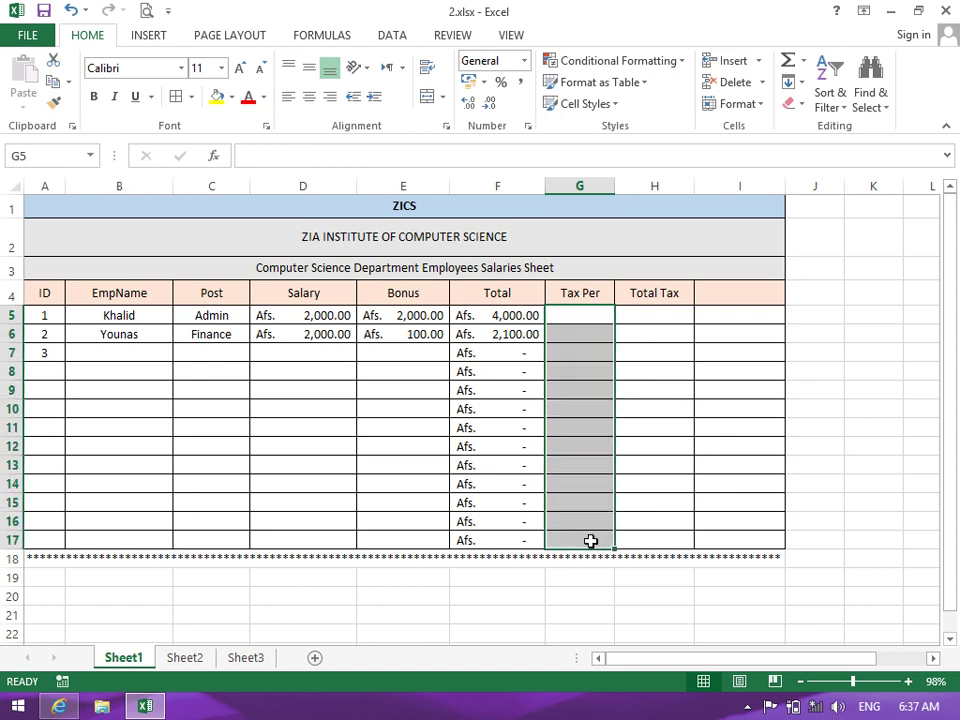
pyautogui.click(501, 84)
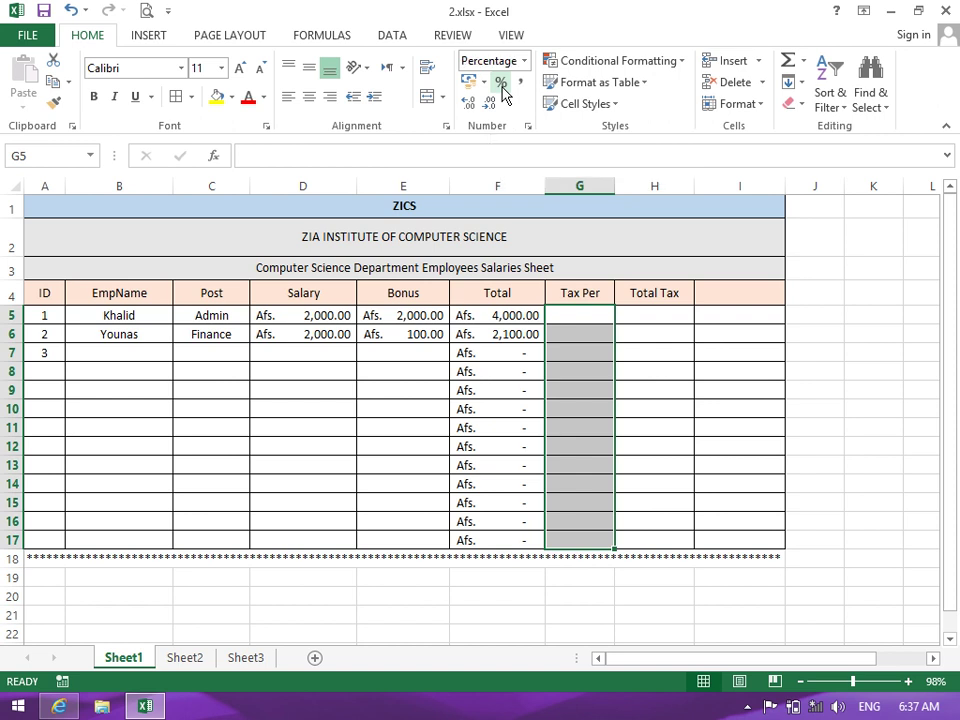
pyautogui.click(565, 312)
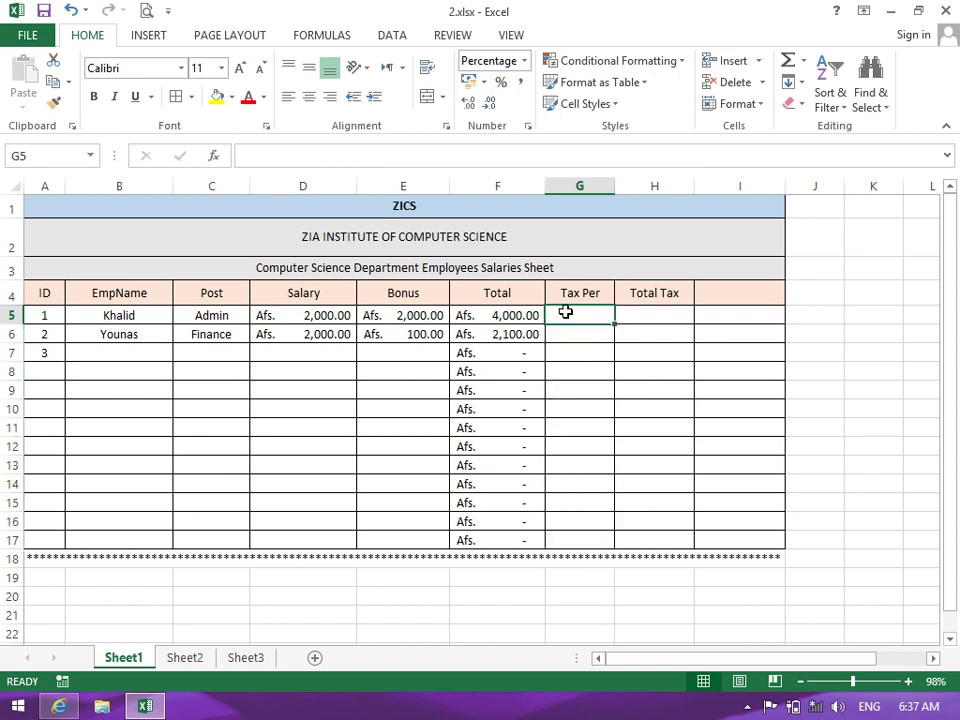
pyautogui.write('2')
pyautogui.press('Return')
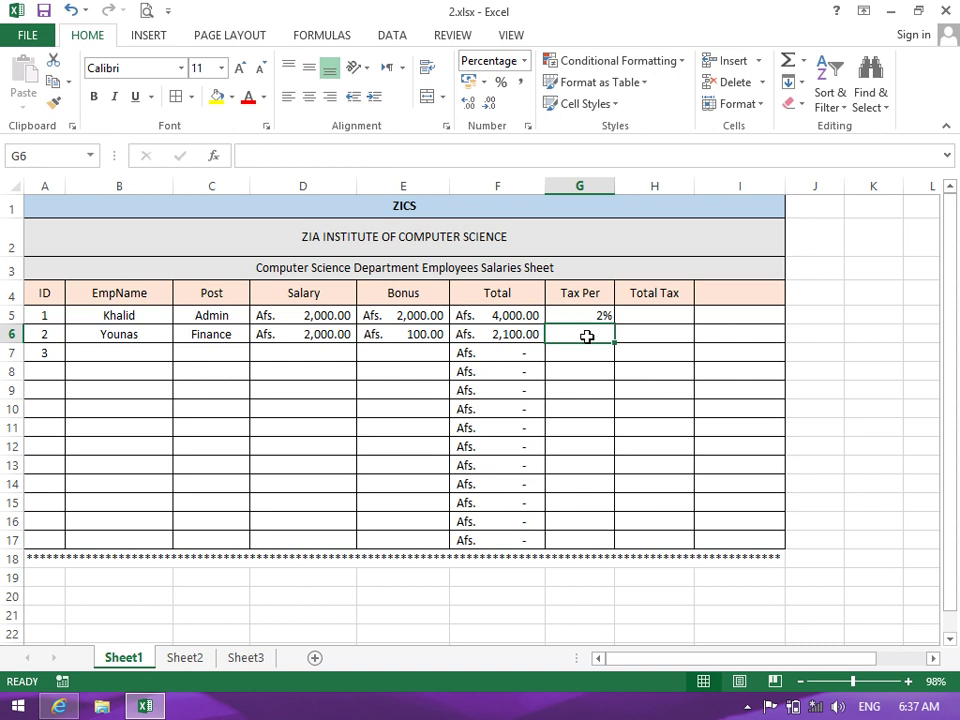
pyautogui.write('3')
pyautogui.press('Return')
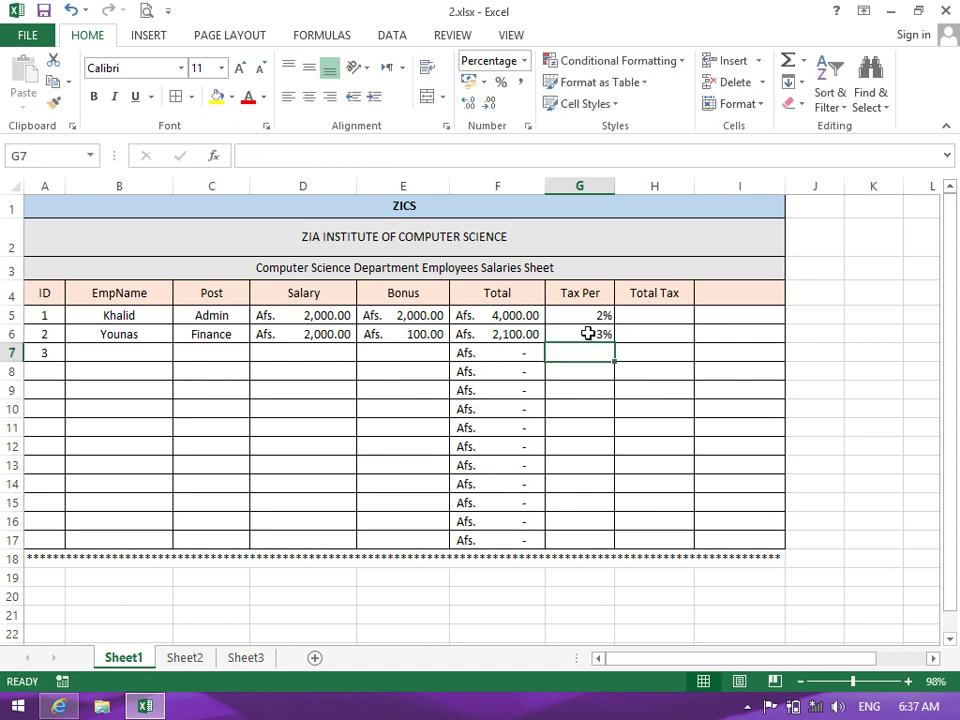
pyautogui.moveTo(583, 315); pyautogui.dragTo(588, 533)
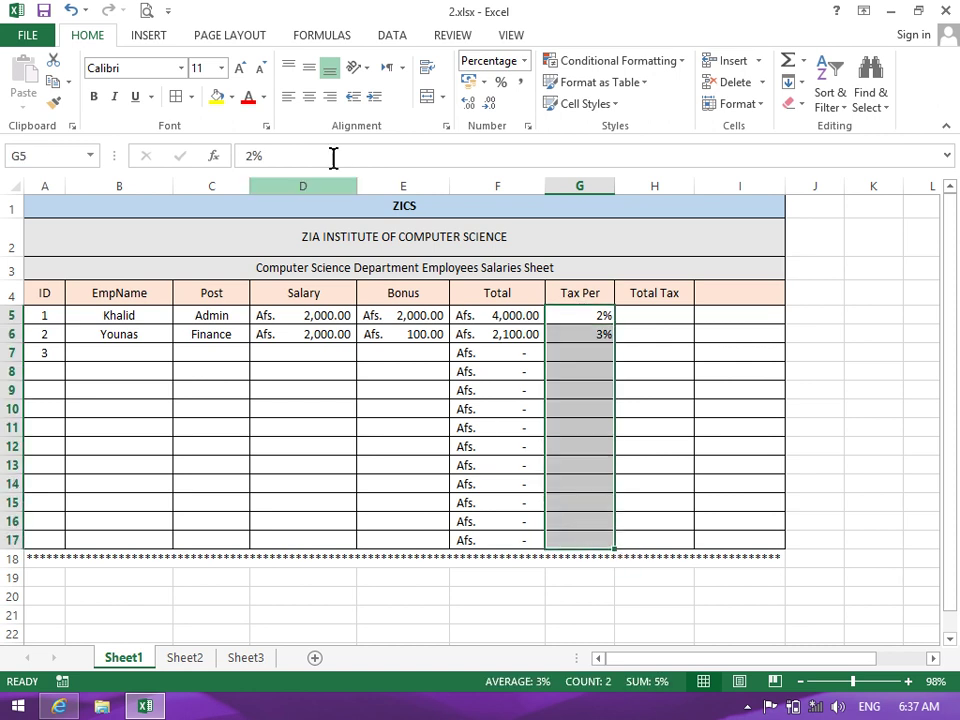
pyautogui.click(309, 97)
# Enter =F5*G5/100 in H5 to compute the first employee's Total Tax (Afs. 0.80)
pyautogui.click(646, 314)
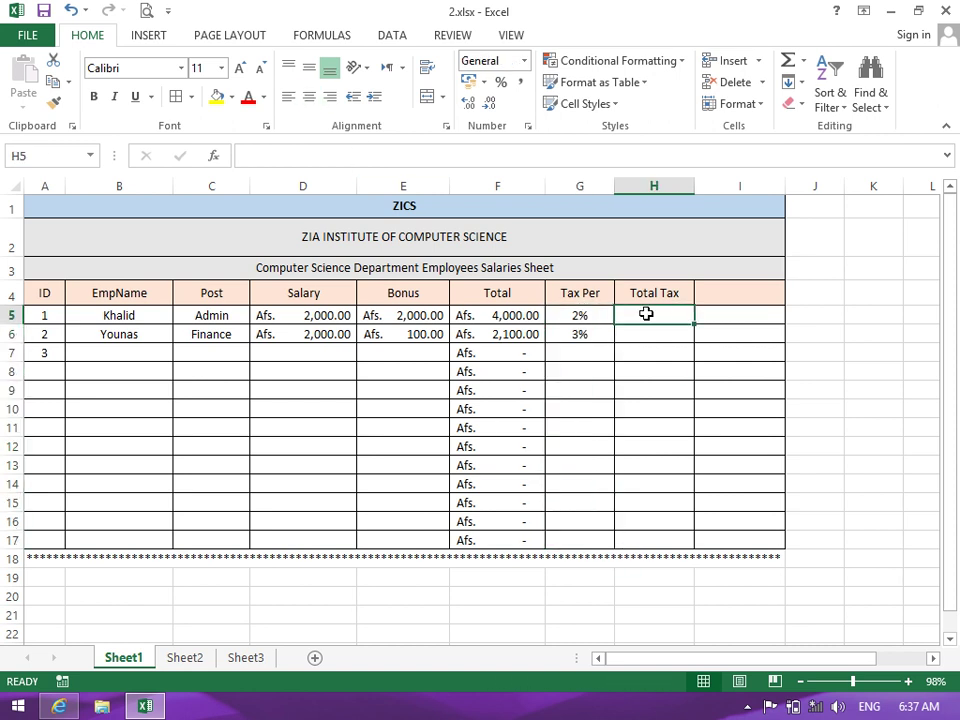
pyautogui.write('=')
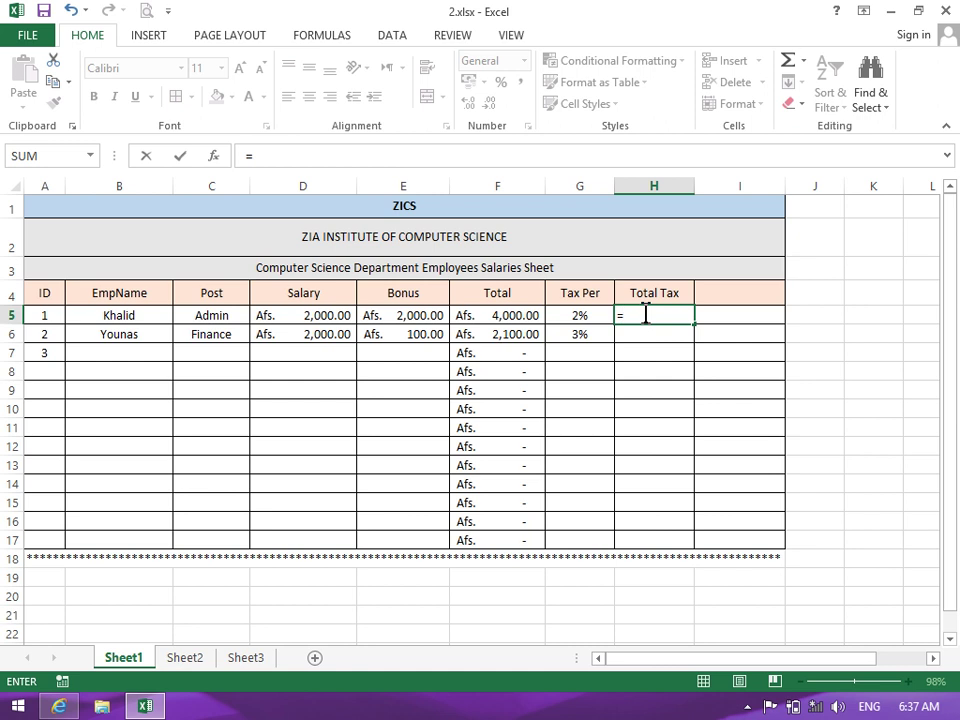
pyautogui.click(476, 318)
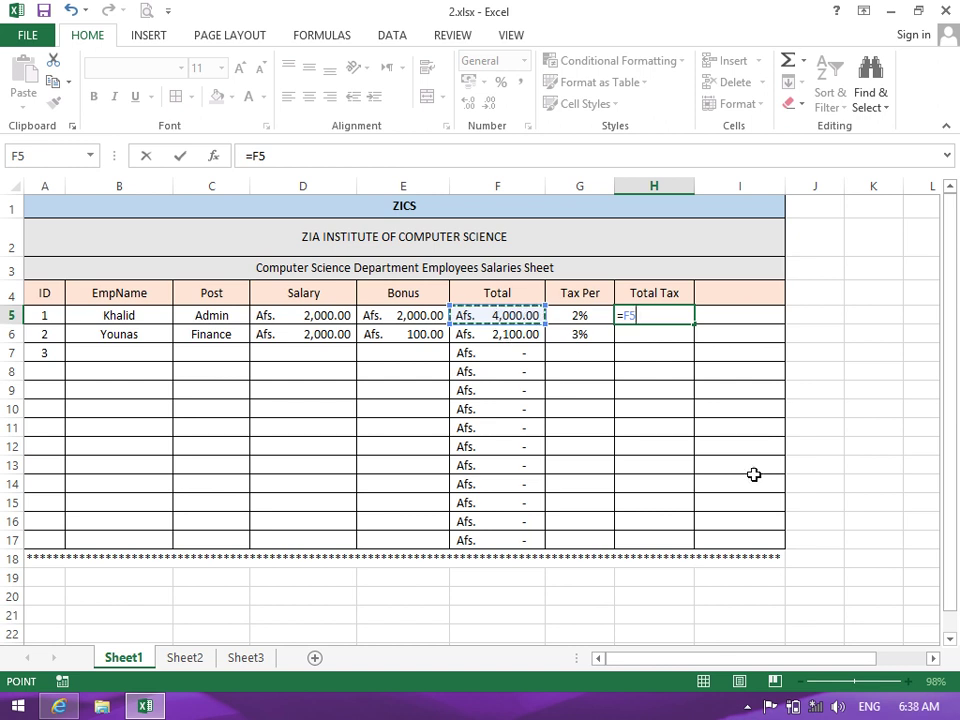
pyautogui.write('*')
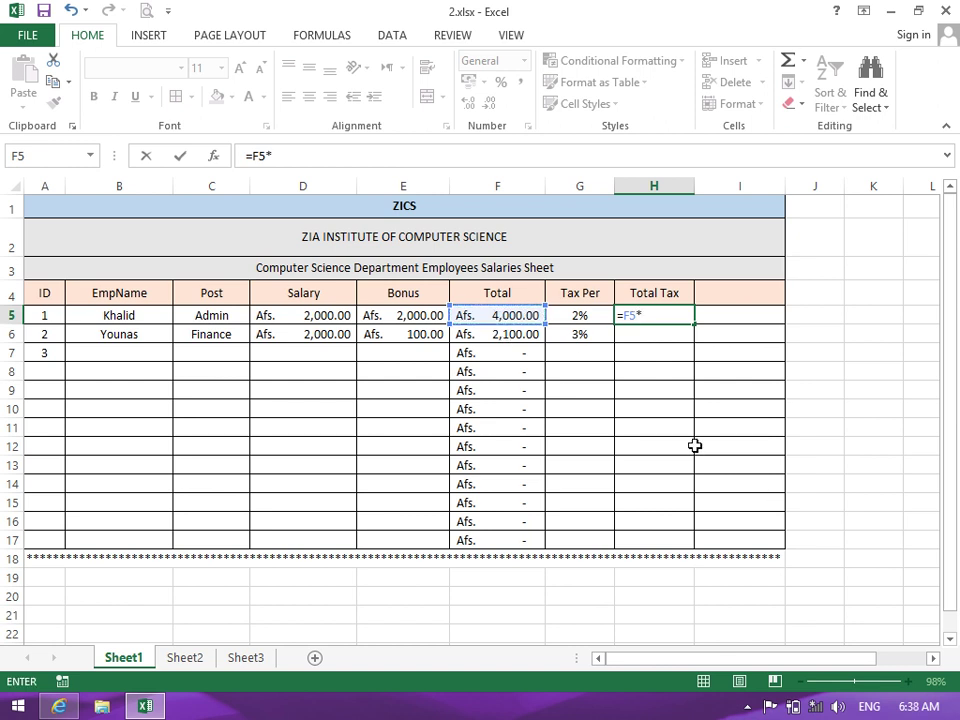
pyautogui.click(579, 316)
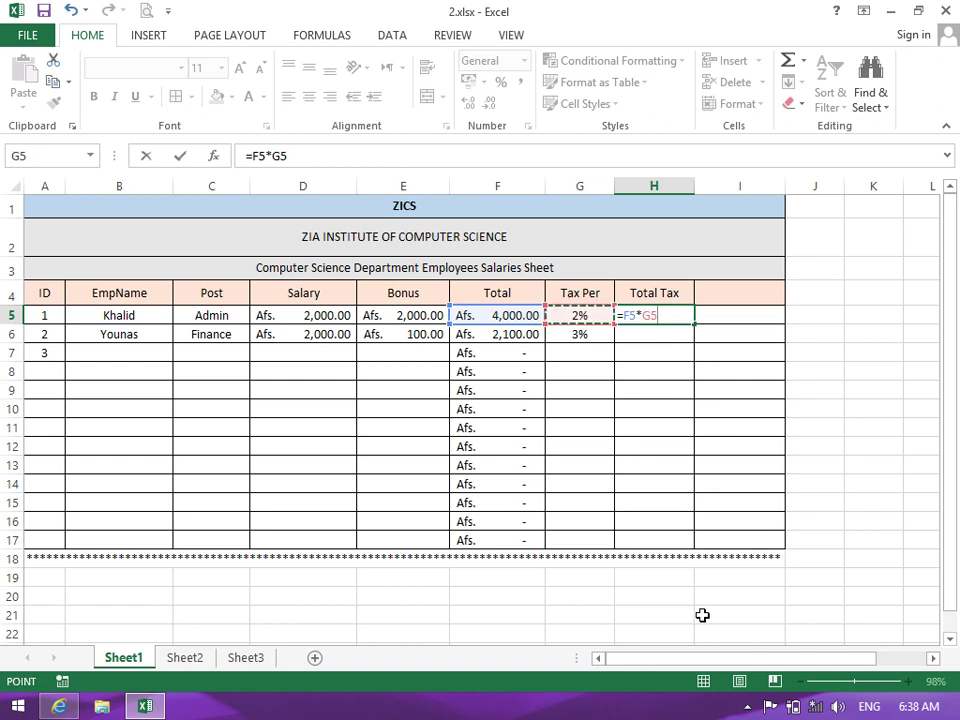
pyautogui.write('/100')
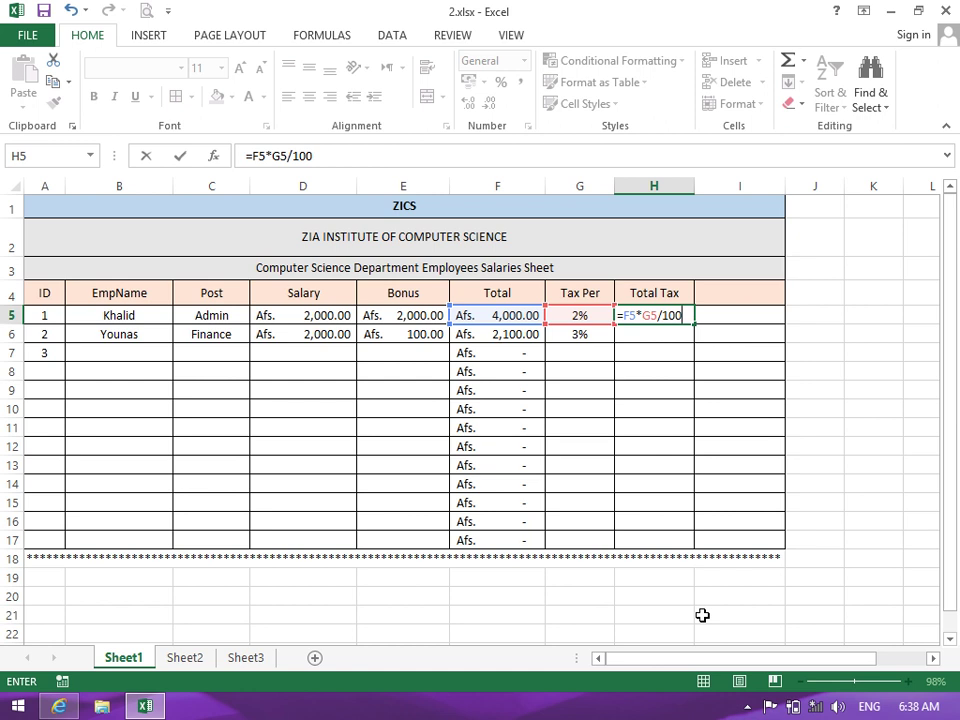
pyautogui.press('Return')
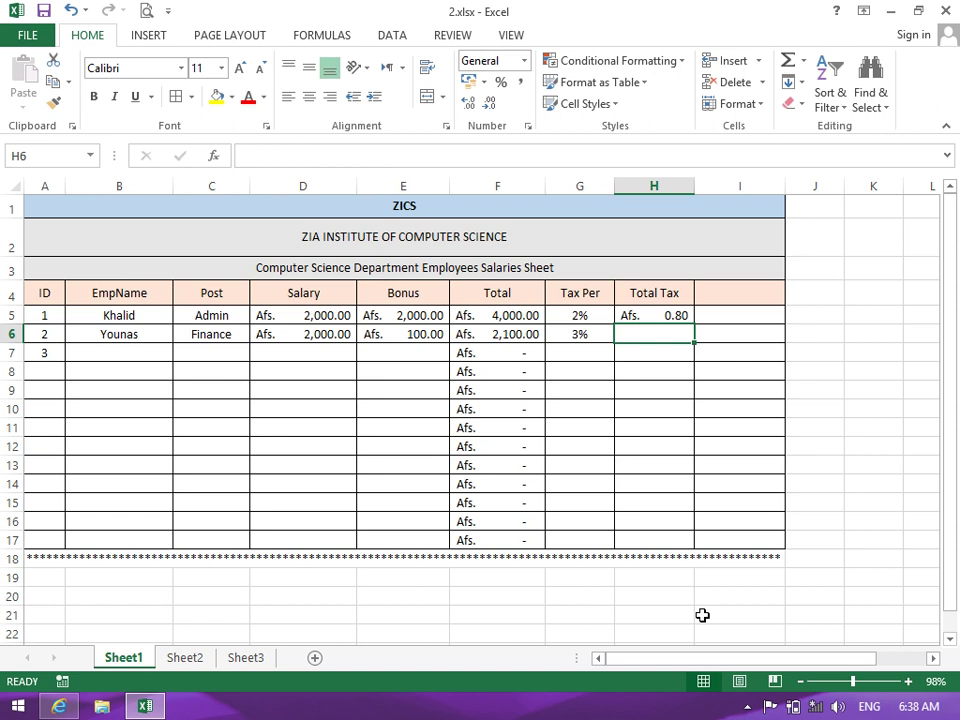
pyautogui.click(572, 316)
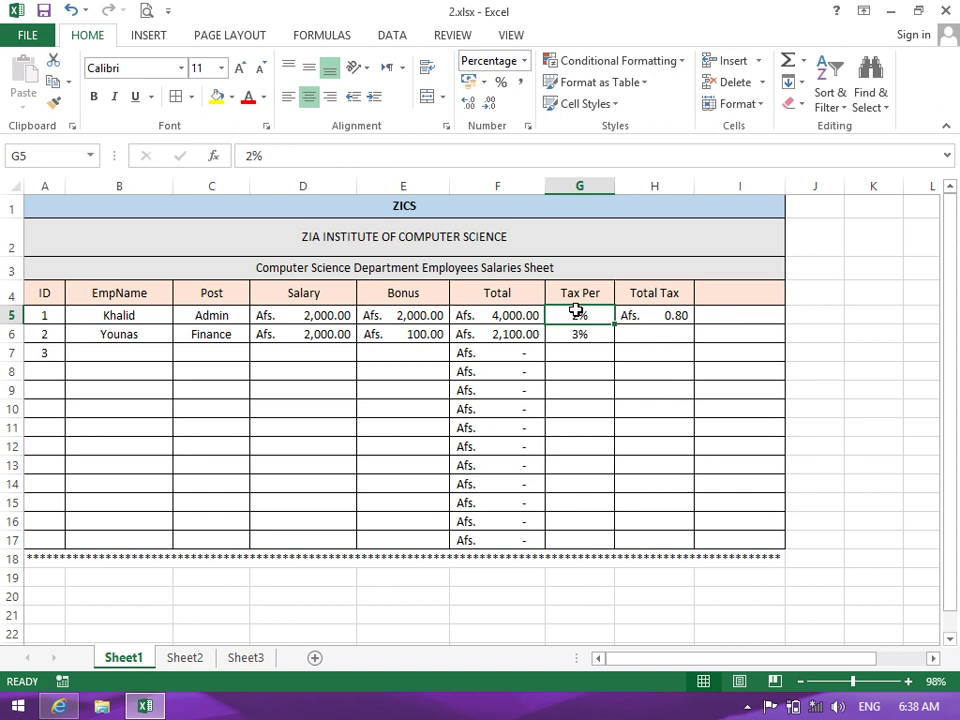
pyautogui.moveTo(577, 312); pyautogui.dragTo(596, 540)
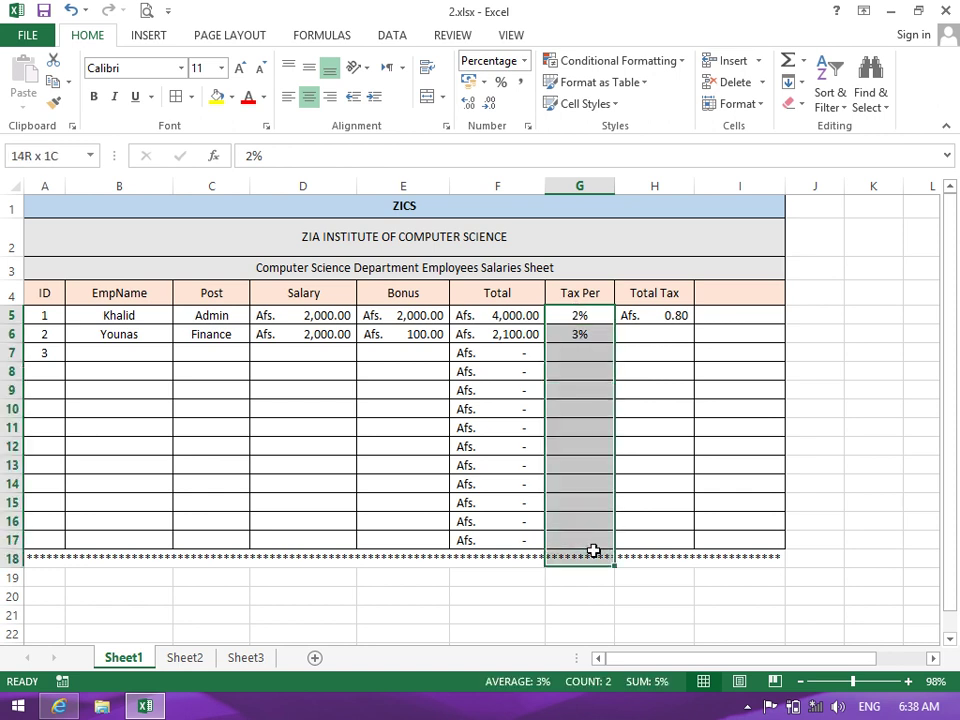
pyautogui.click(523, 60)
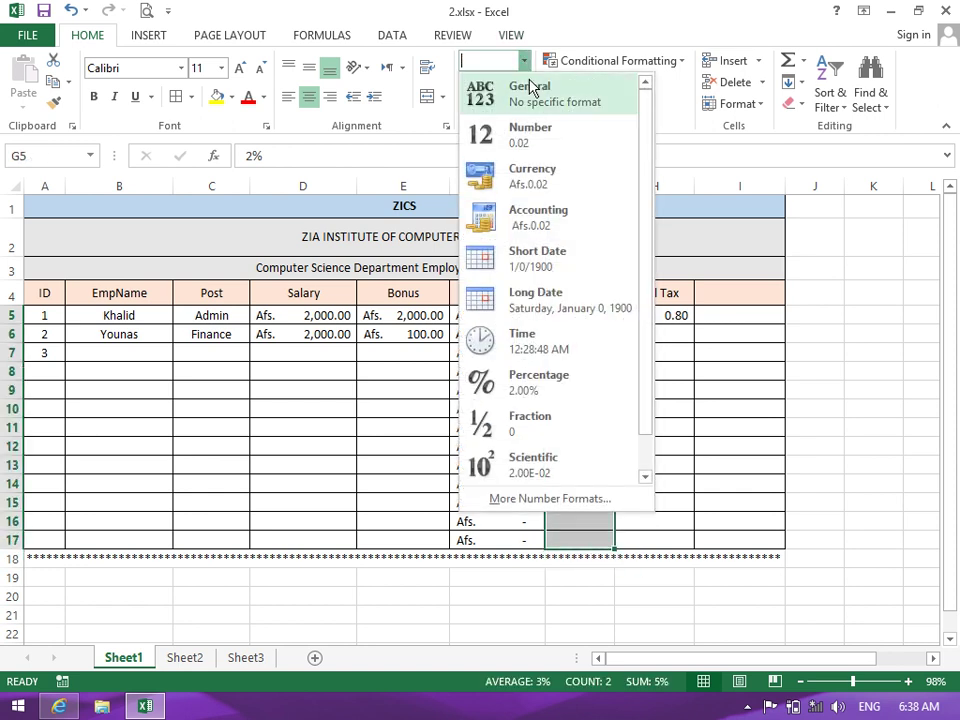
pyautogui.click(531, 92)
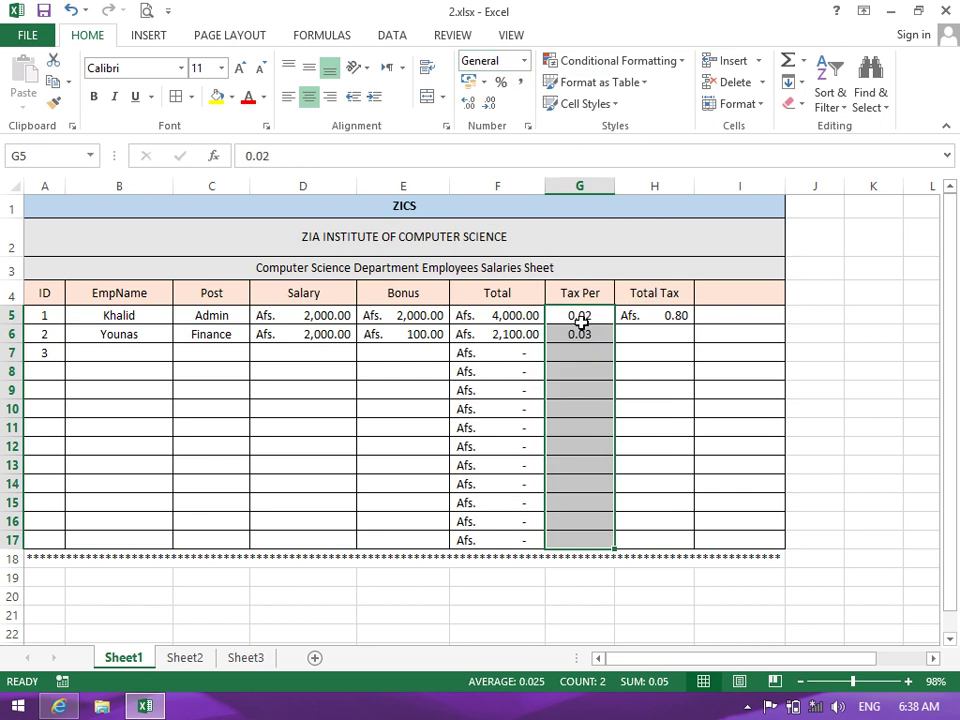
pyautogui.hotkey('ctrl', 'shift', '5')
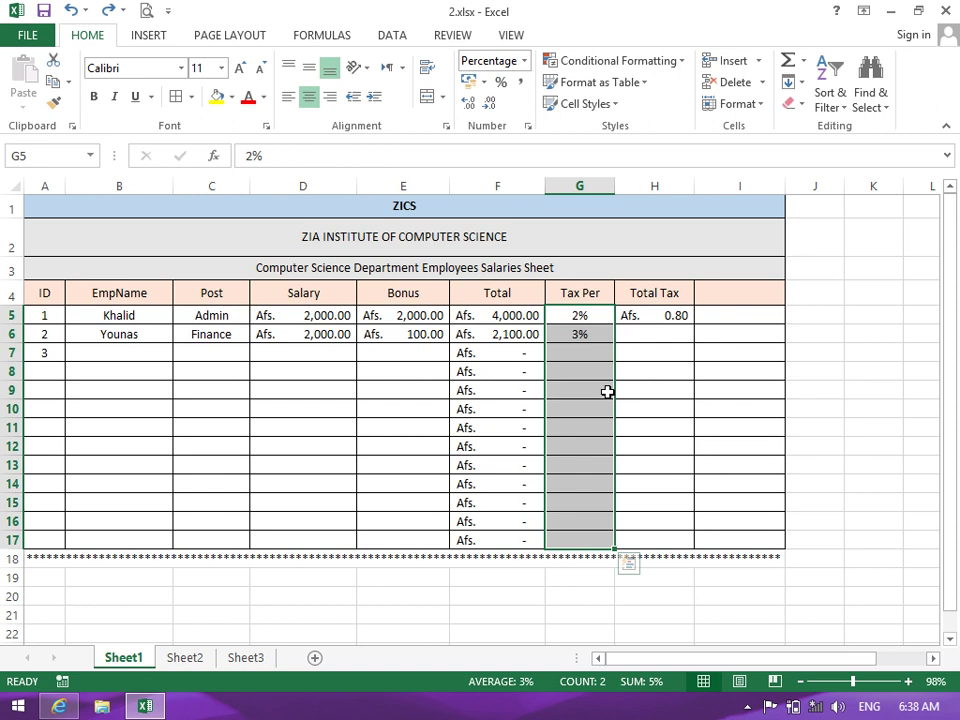
# Append *100 to H5's tax formula, making it show Afs. 80.00
pyautogui.click(641, 316)
pyautogui.doubleClick(641, 316)
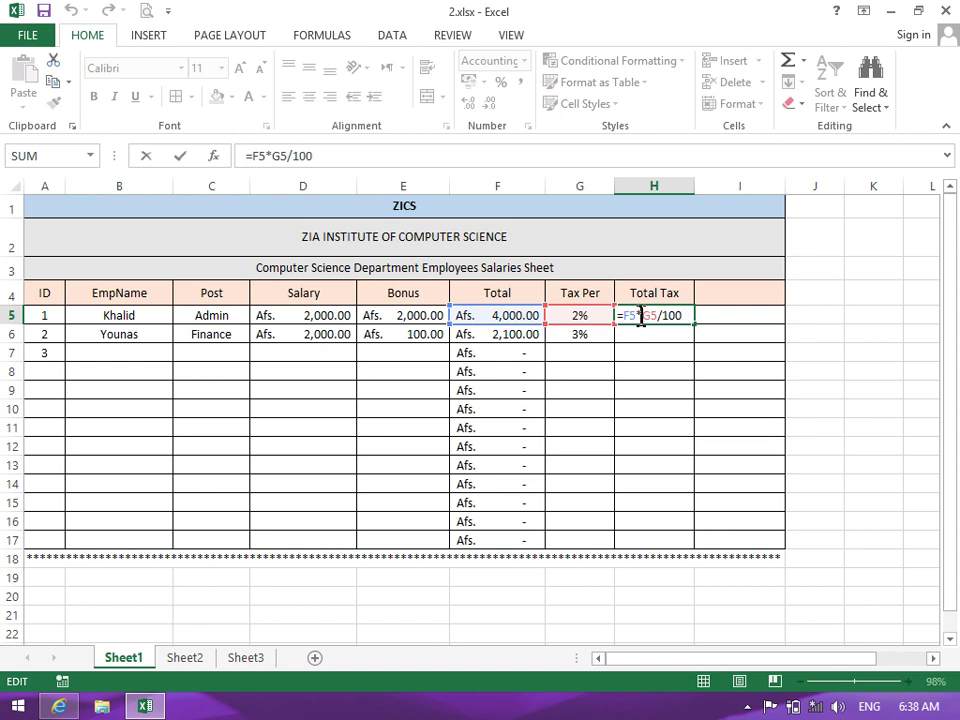
pyautogui.write('*')
pyautogui.press('Return')
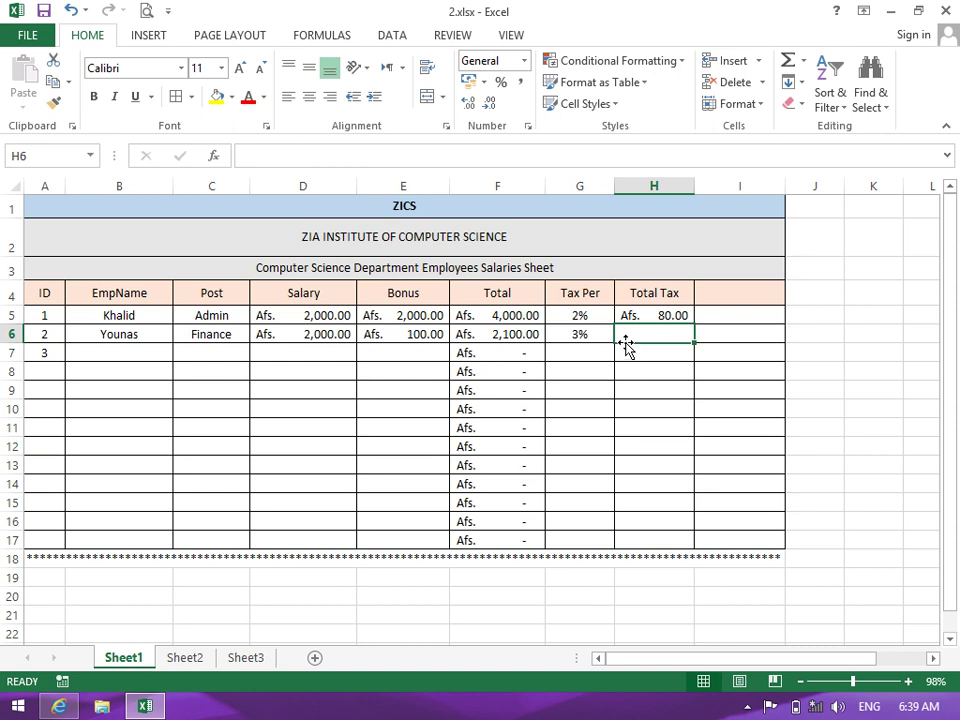
# Clear the formula from Total Tax cell H5
pyautogui.click(635, 317)
pyautogui.press('Delete')
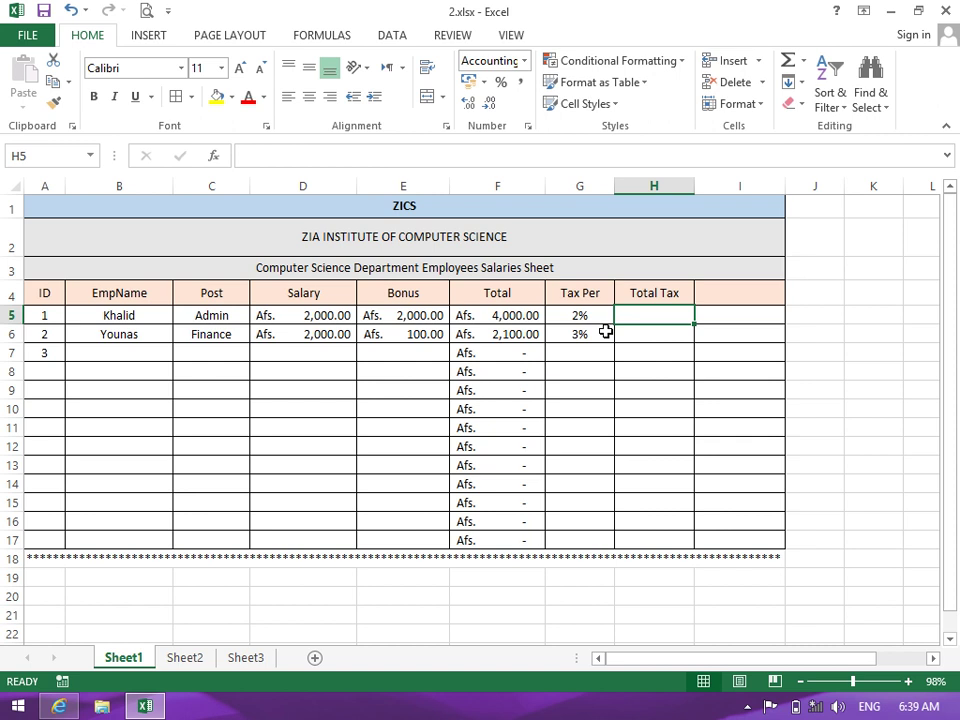
pyautogui.click(555, 319)
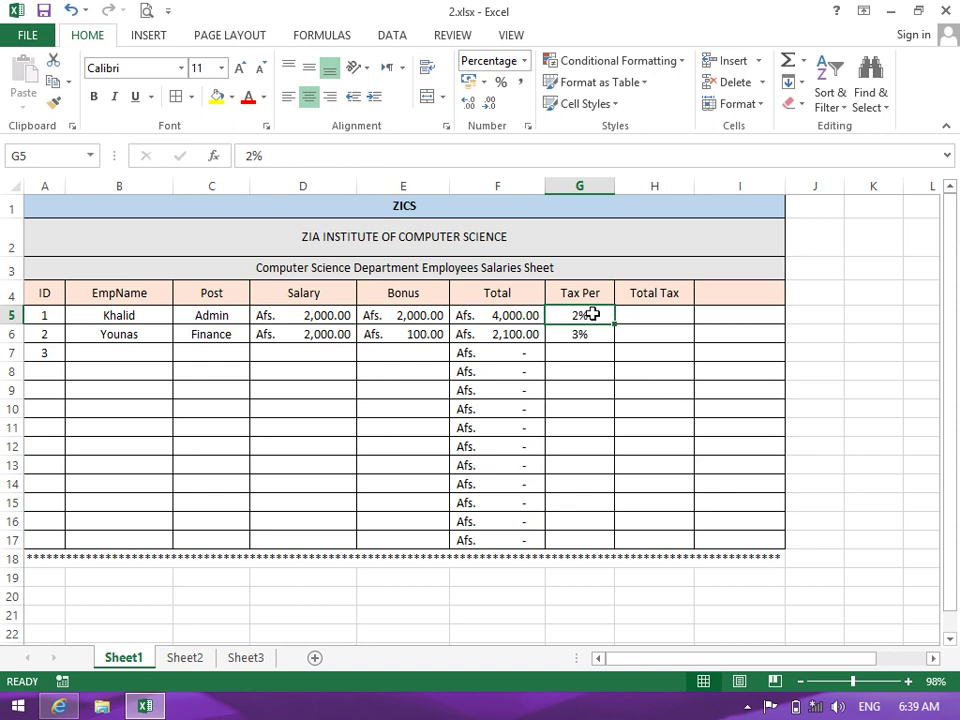
# Rebuild H5 as =F5*G5/100*100, showing Afs. 80.00 for the first employee
pyautogui.click(650, 315)
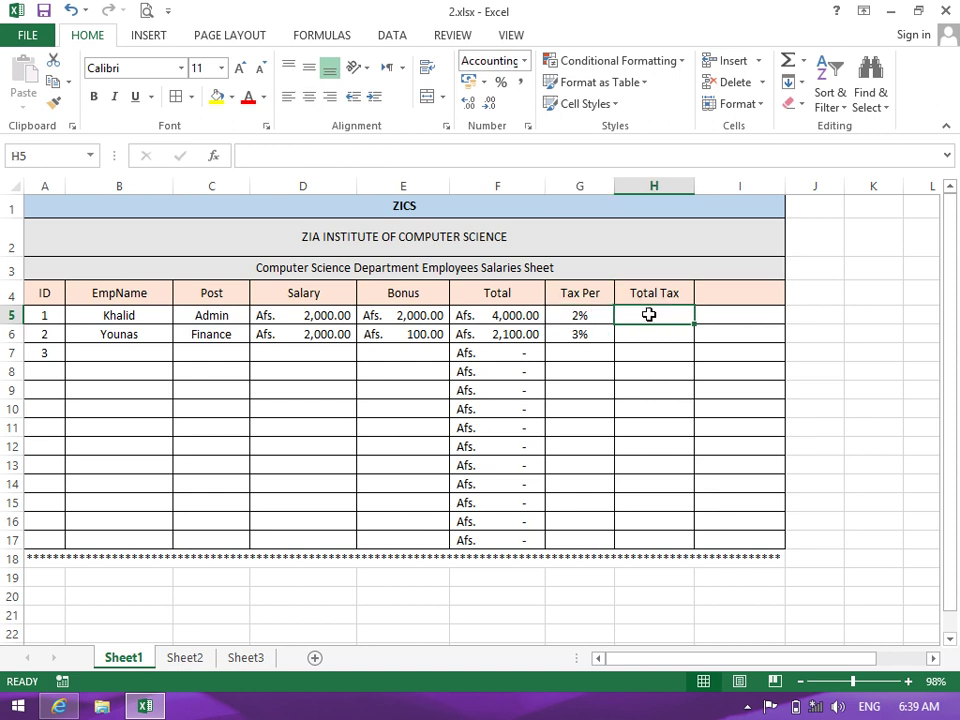
pyautogui.write('=')
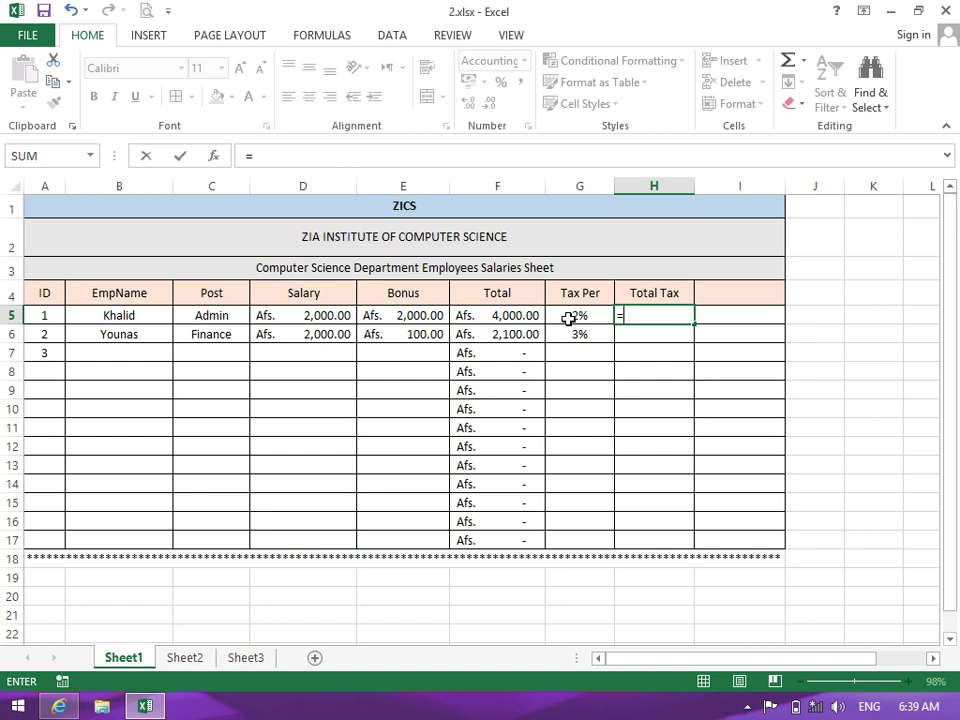
pyautogui.click(568, 318)
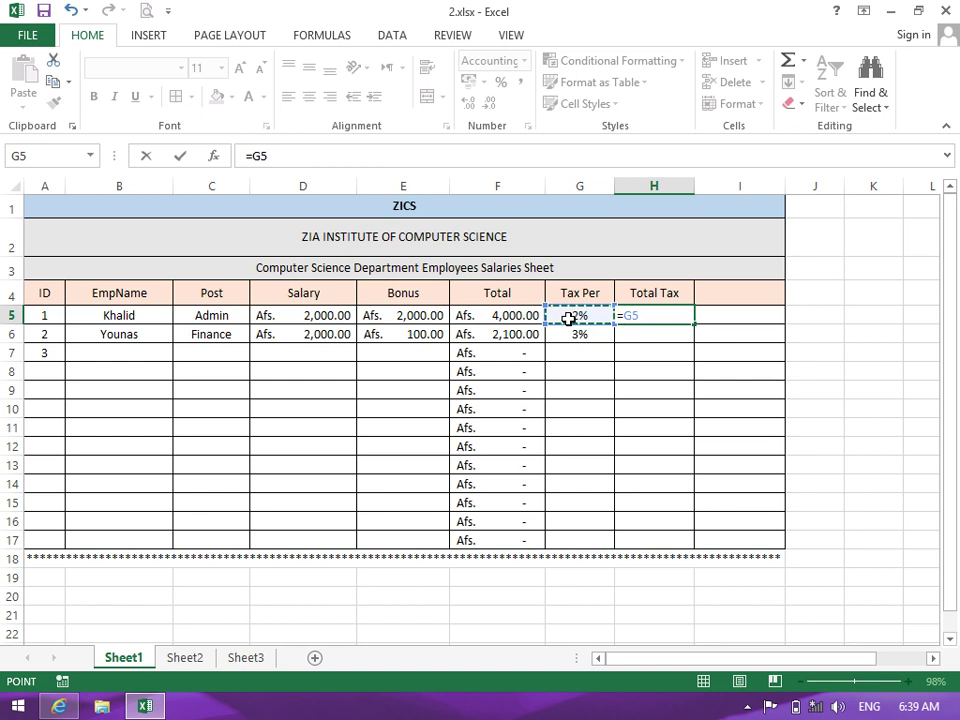
pyautogui.click(527, 316)
pyautogui.write('*')
pyautogui.click(580, 315)
pyautogui.write('/100')
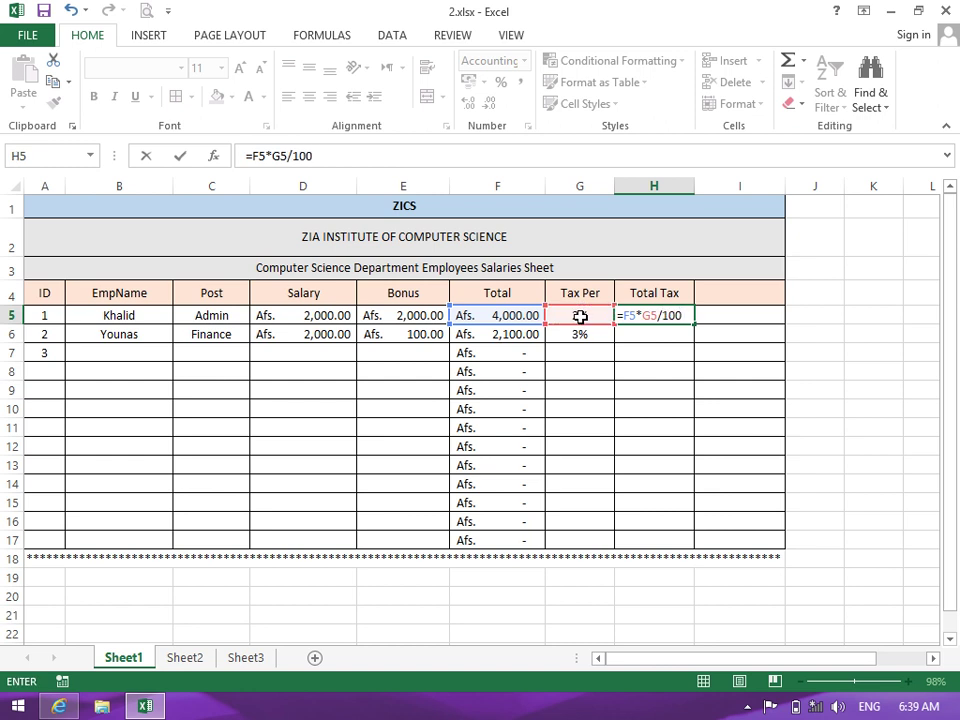
pyautogui.write('*100')
pyautogui.press('Return')
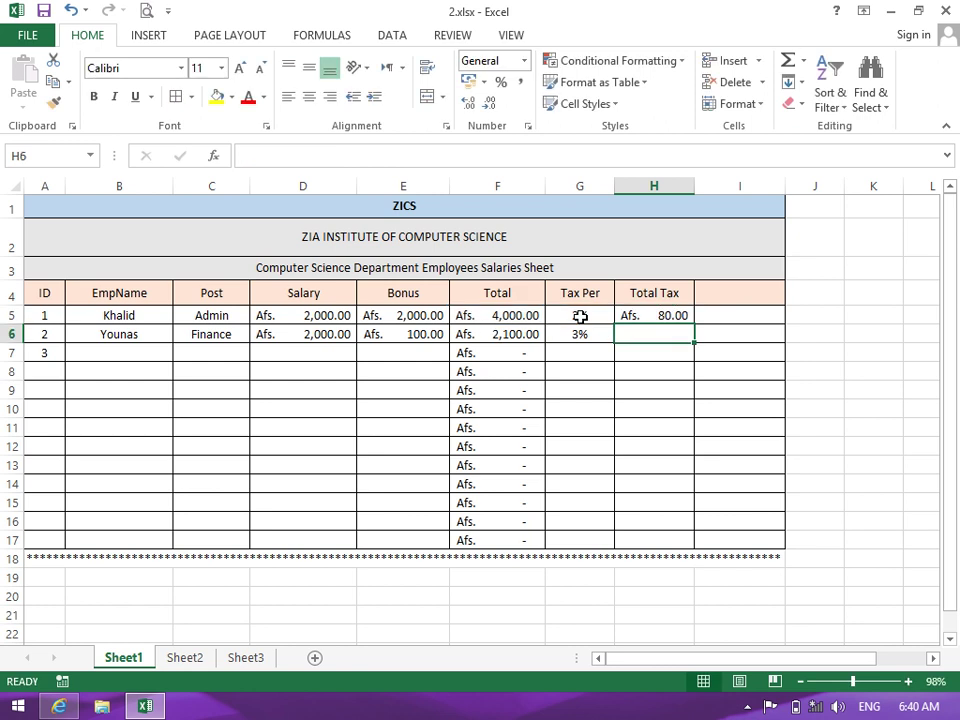
pyautogui.click(652, 317)
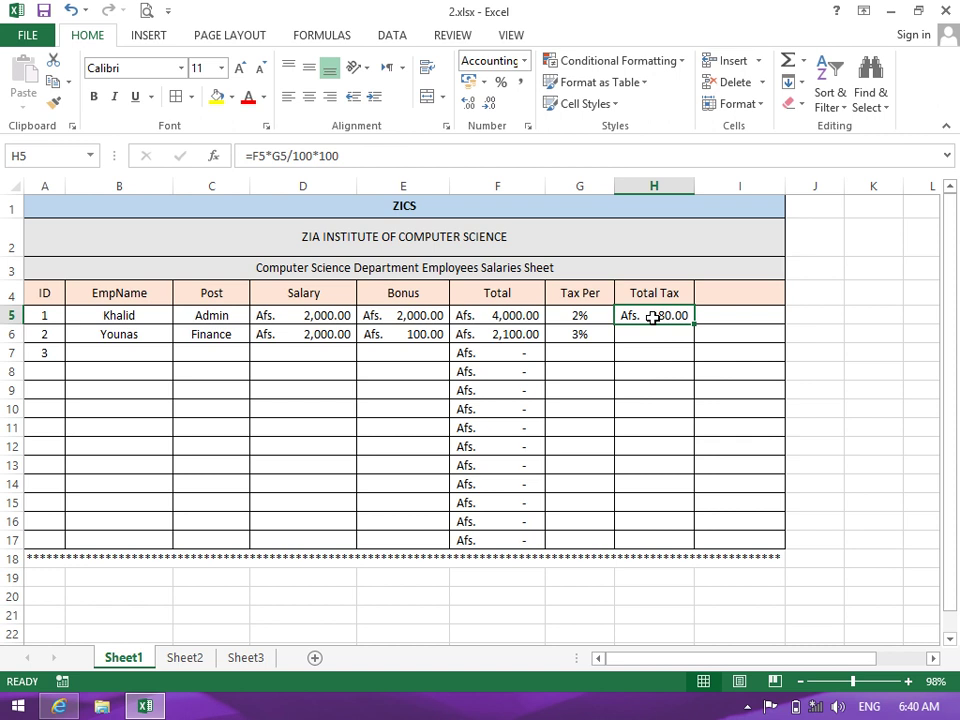
# Try tax rates of 10%, 100% and finally 30% in G5
pyautogui.click(591, 317)
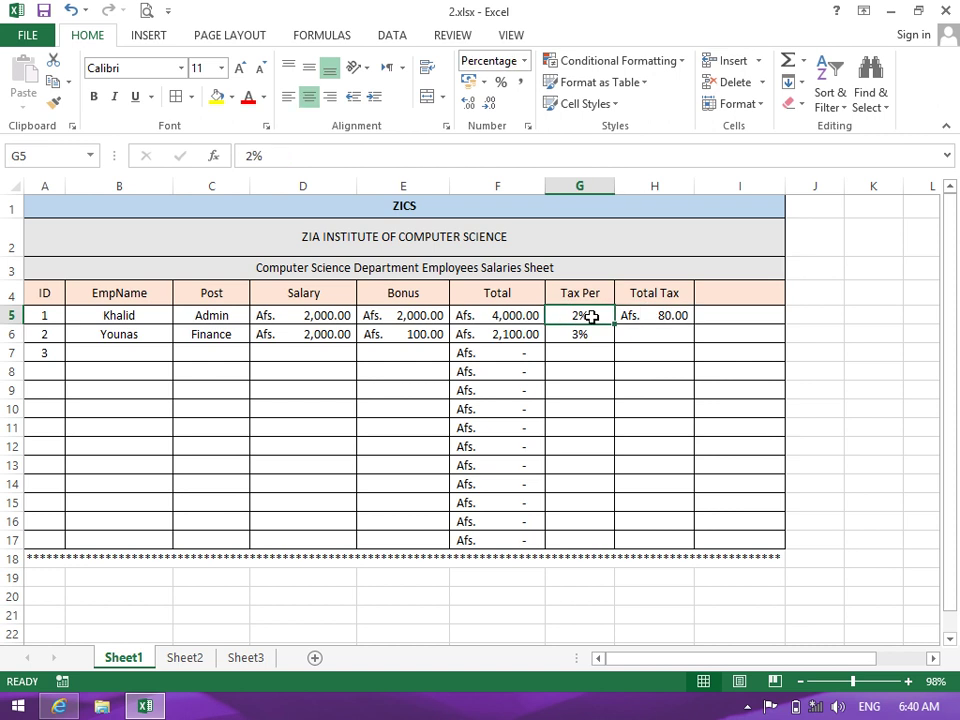
pyautogui.write('10')
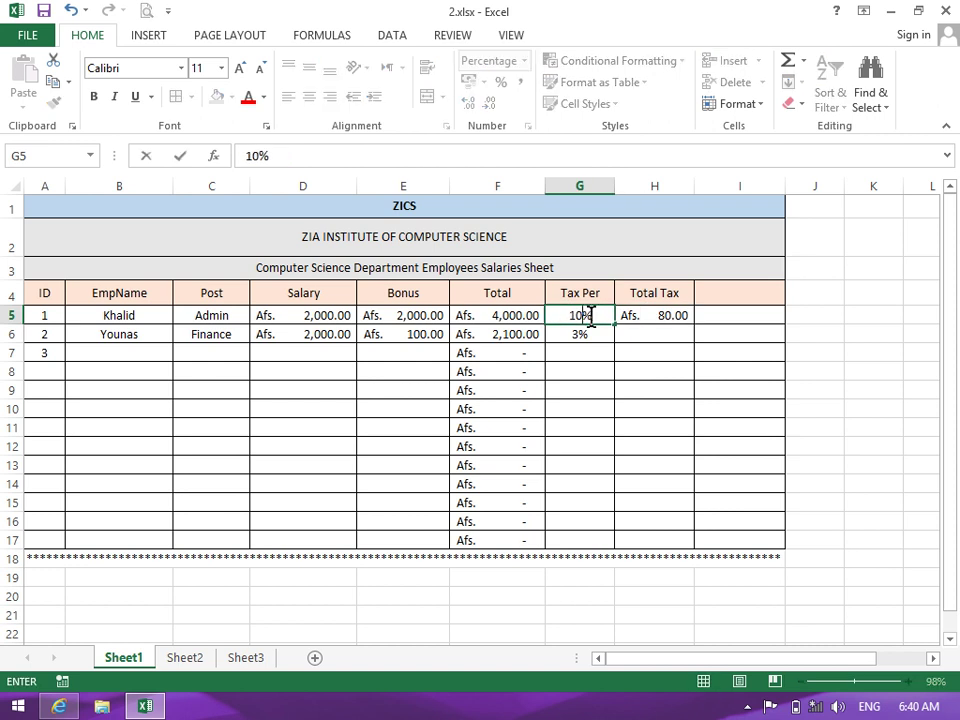
pyautogui.press('Return')
pyautogui.click(591, 317)
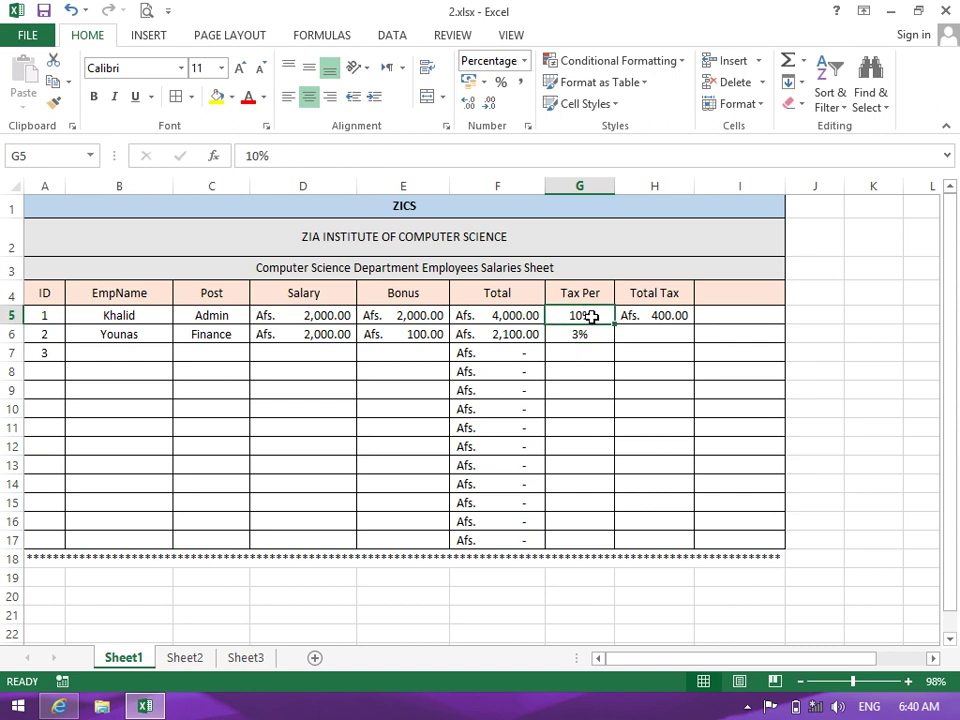
pyautogui.write('100')
pyautogui.press('Return')
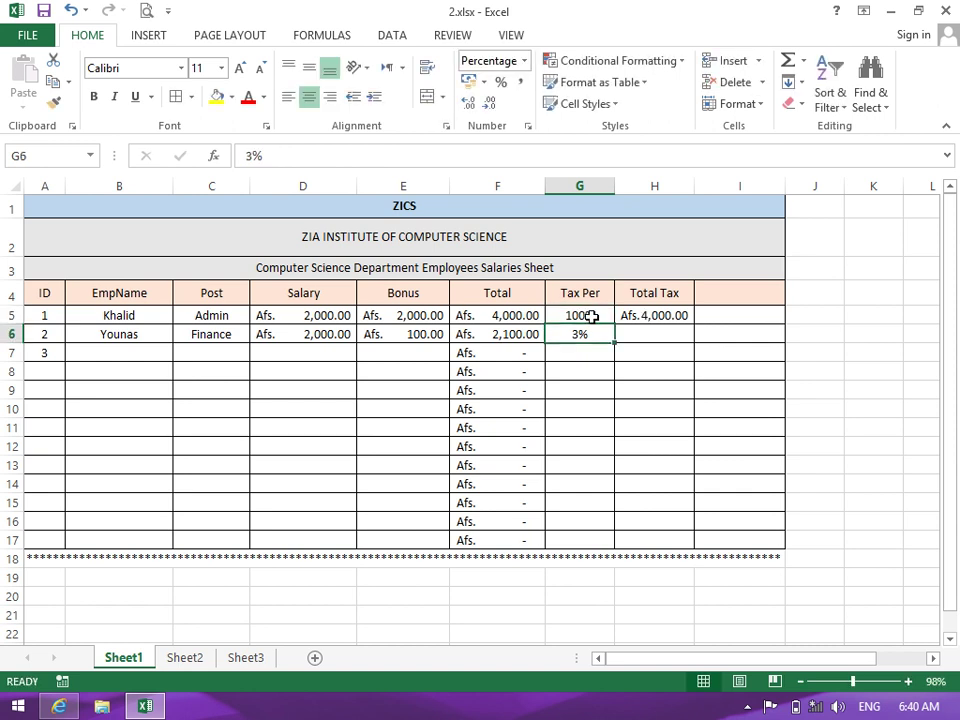
pyautogui.click(591, 317)
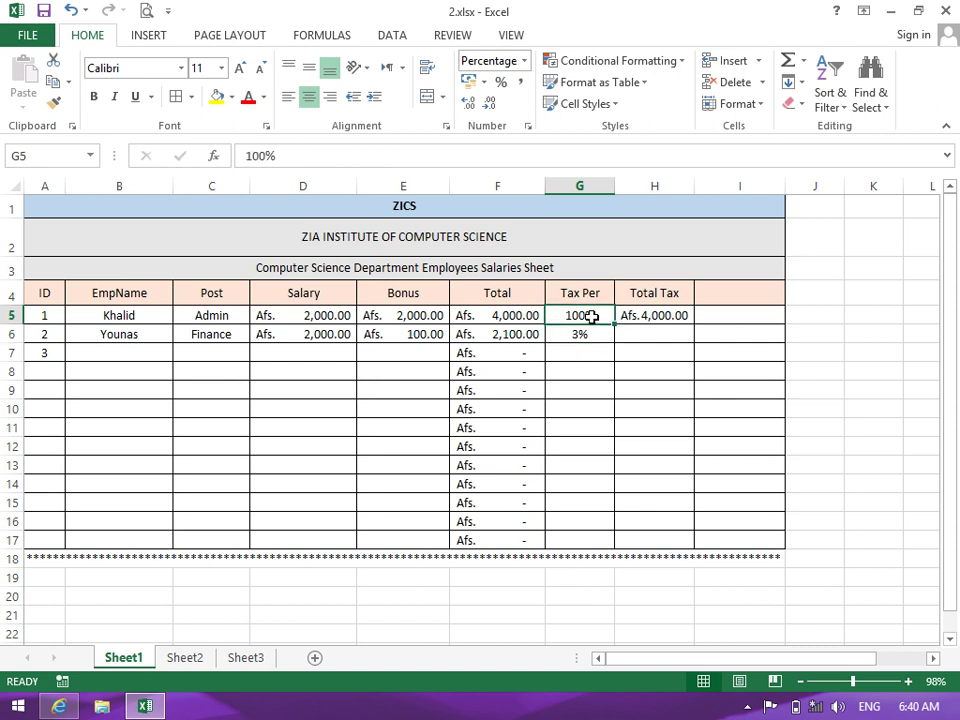
pyautogui.write('30')
pyautogui.press('Return')
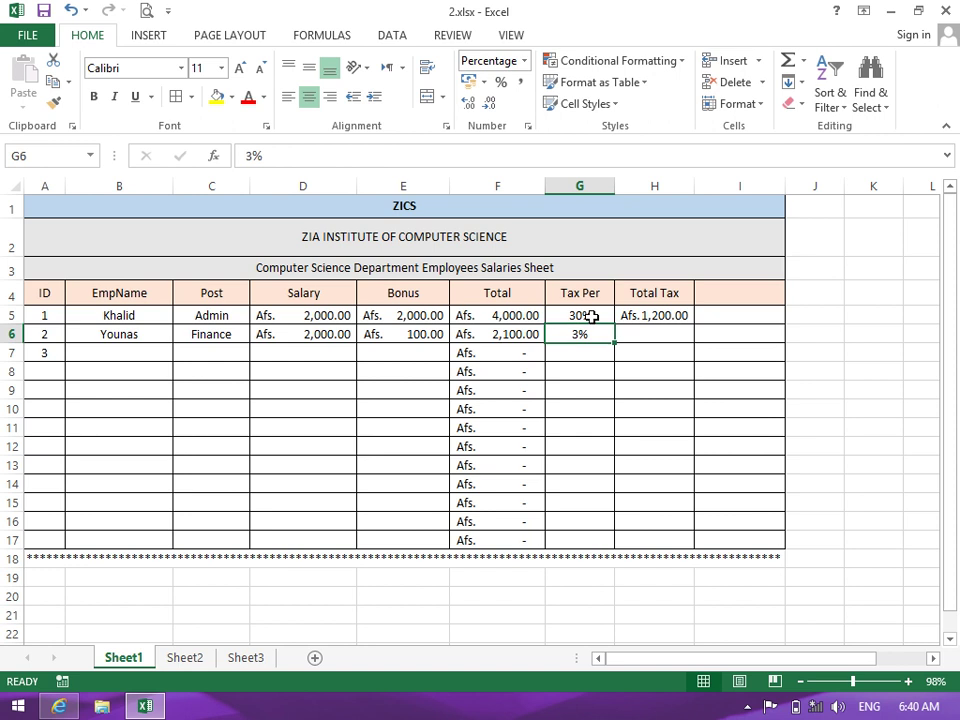
# Re-confirm H5's Total Tax formula, now showing Afs. 1,200.00
pyautogui.click(666, 315)
pyautogui.doubleClick(690, 316)
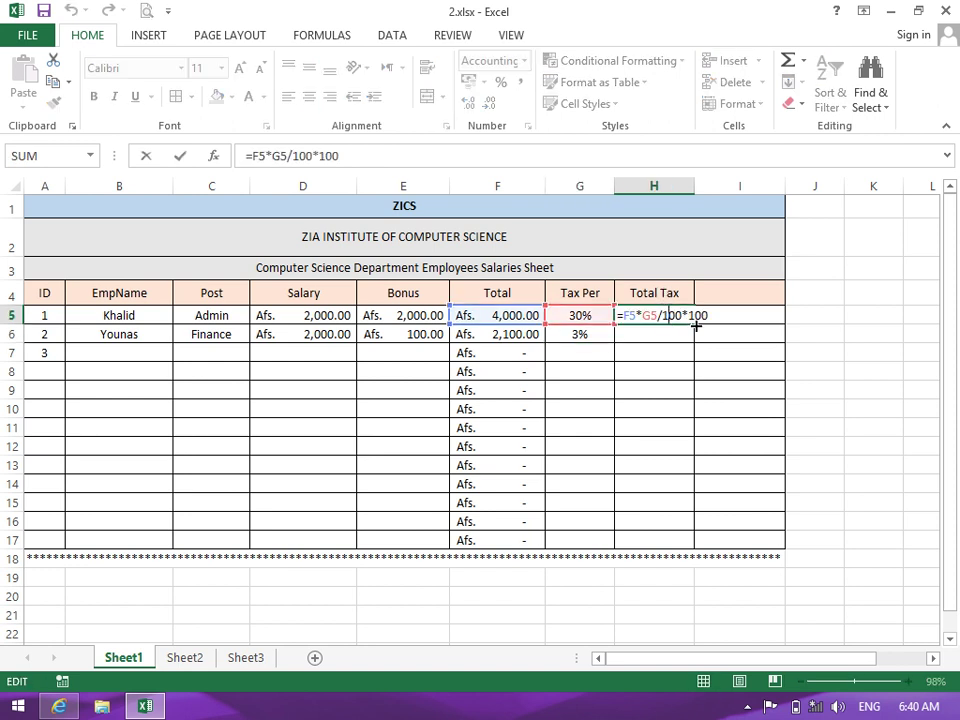
pyautogui.moveTo(683, 315); pyautogui.dragTo(730, 315)
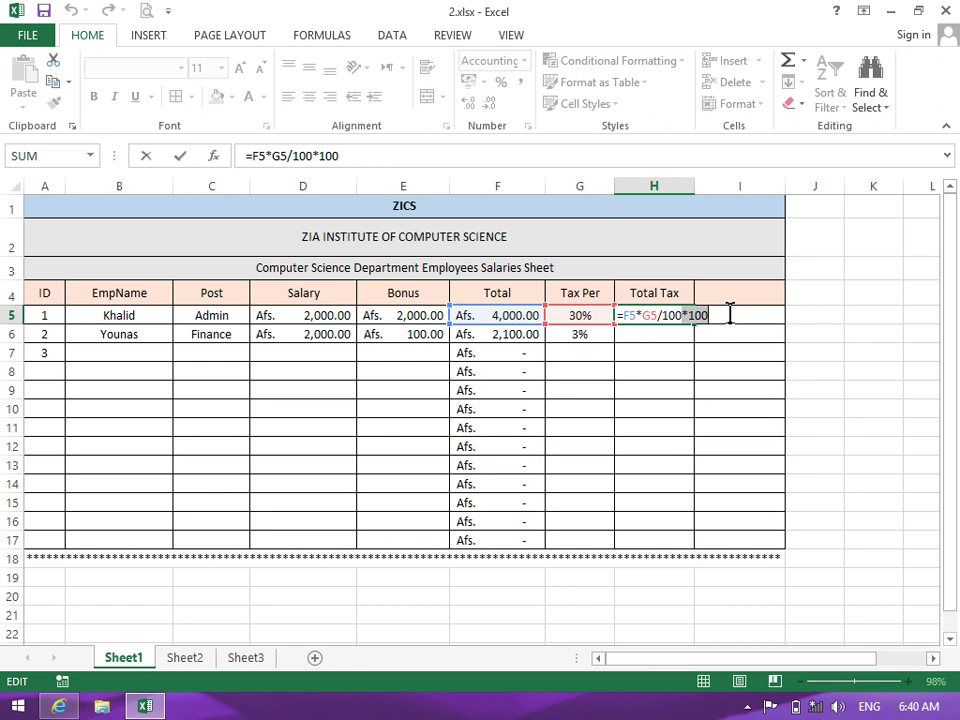
pyautogui.press('Return')
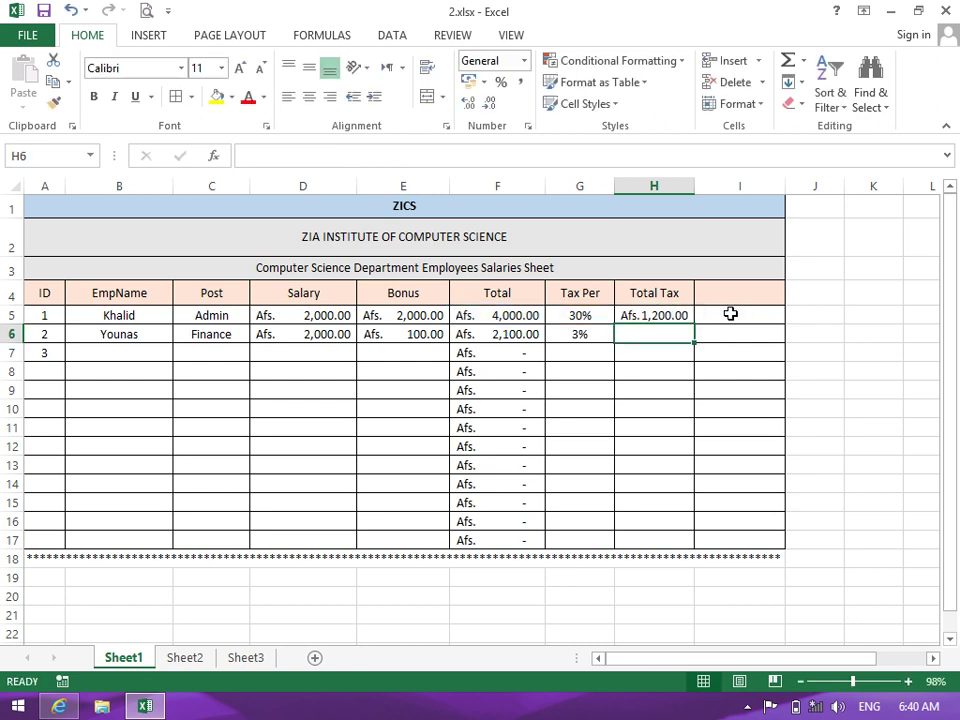
# Fill H5's Total Tax formula down through H17
pyautogui.click(677, 315)
pyautogui.moveTo(654, 315); pyautogui.dragTo(675, 540)
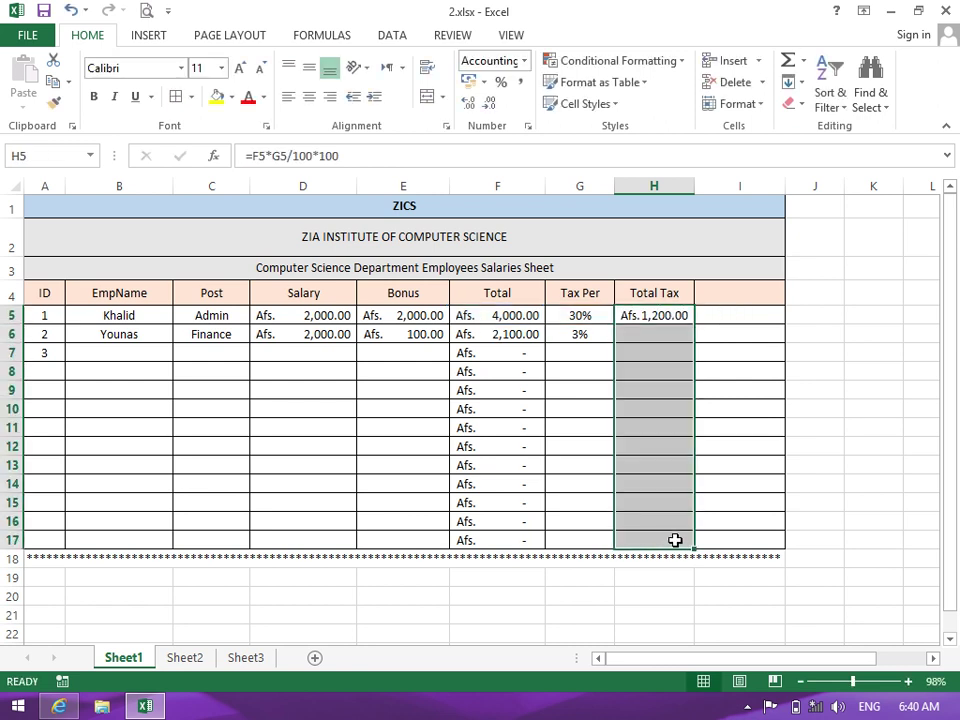
pyautogui.hotkey('ctrl', 'd')
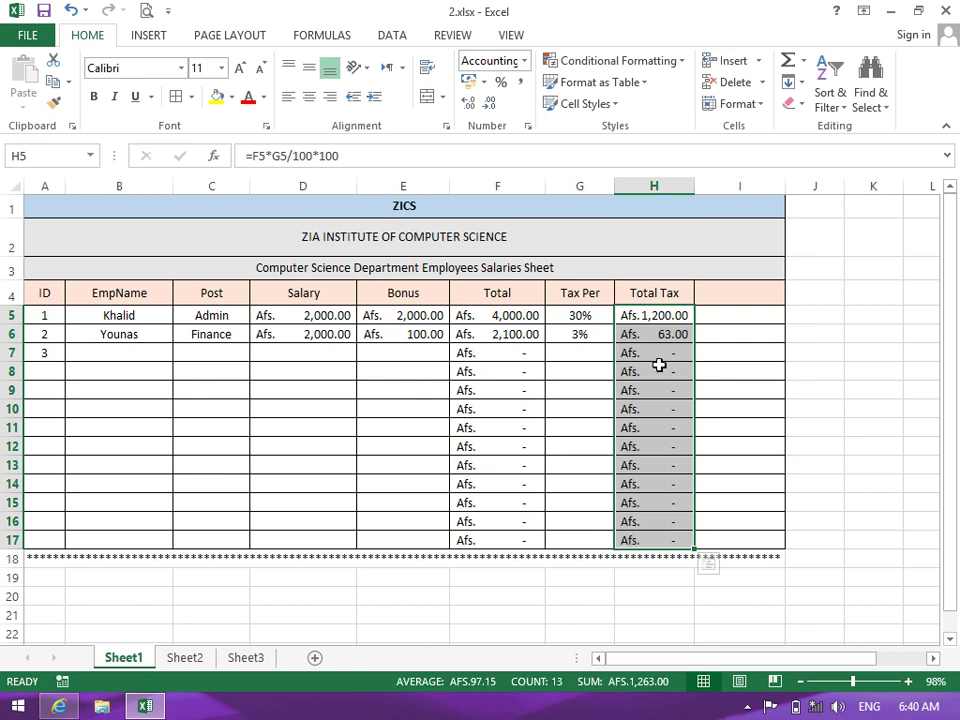
pyautogui.click(583, 391)
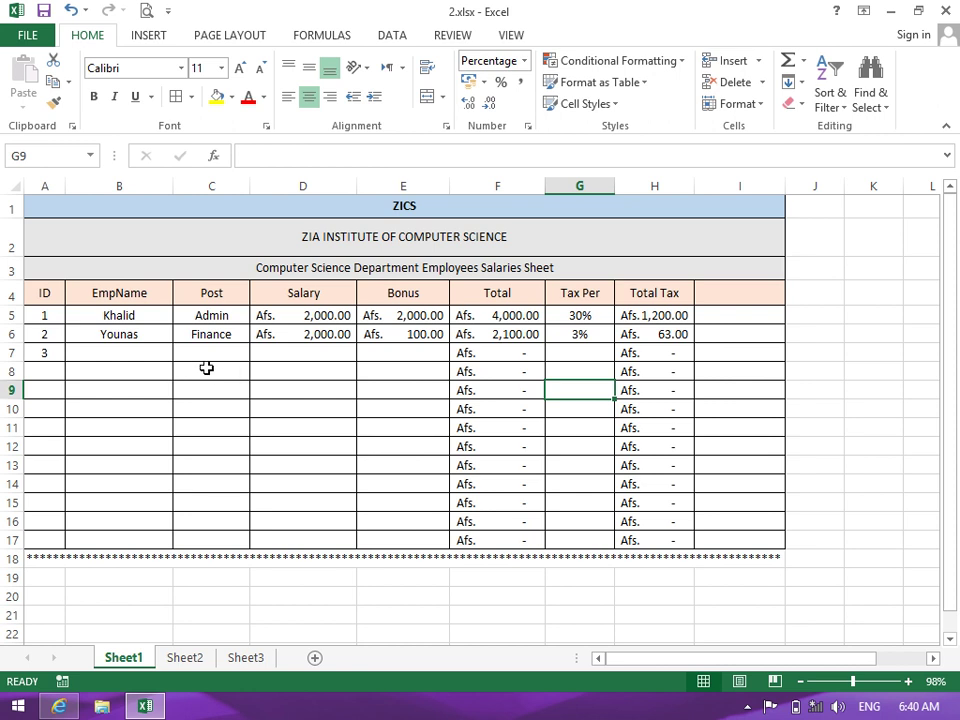
# Add the third employee in row 7: name, Teacher, 3,000 salary, 1,000 bonus, 20% tax
pyautogui.click(163, 359)
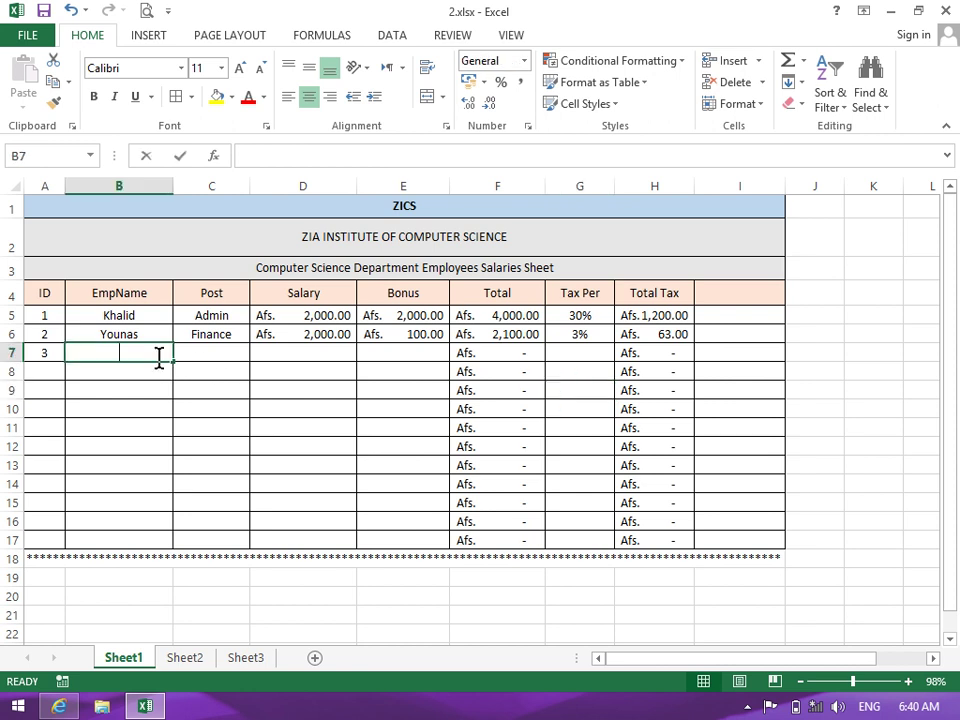
pyautogui.write('Israr')
pyautogui.press('Tab')
pyautogui.write('Teacher')
pyautogui.press('Tab')
pyautogui.write('3,000')
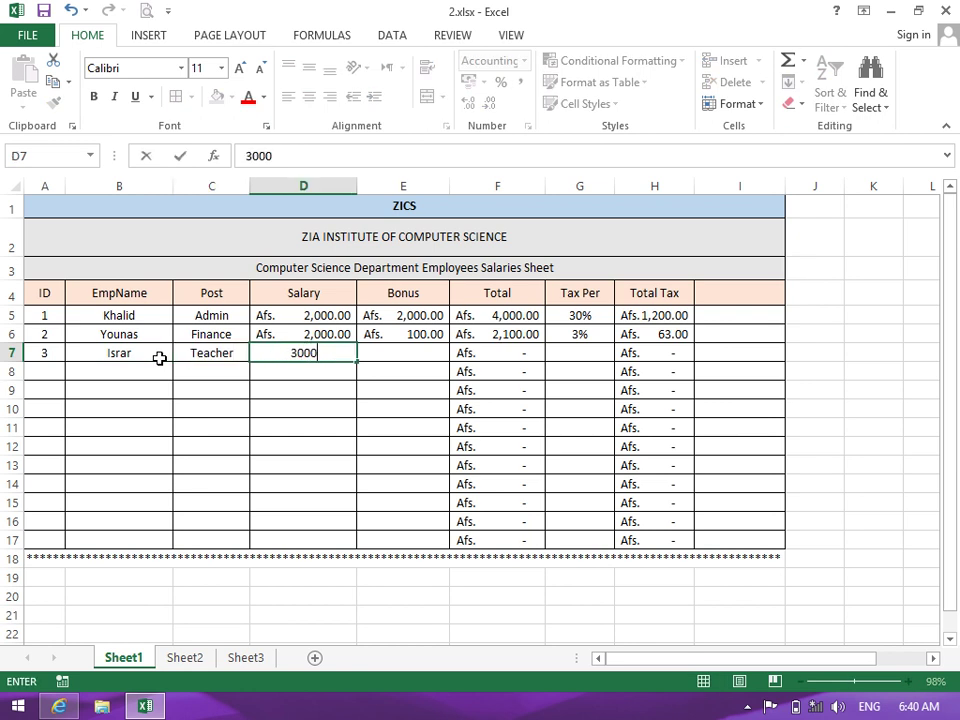
pyautogui.press('Tab')
pyautogui.write('1000')
pyautogui.press('Tab')
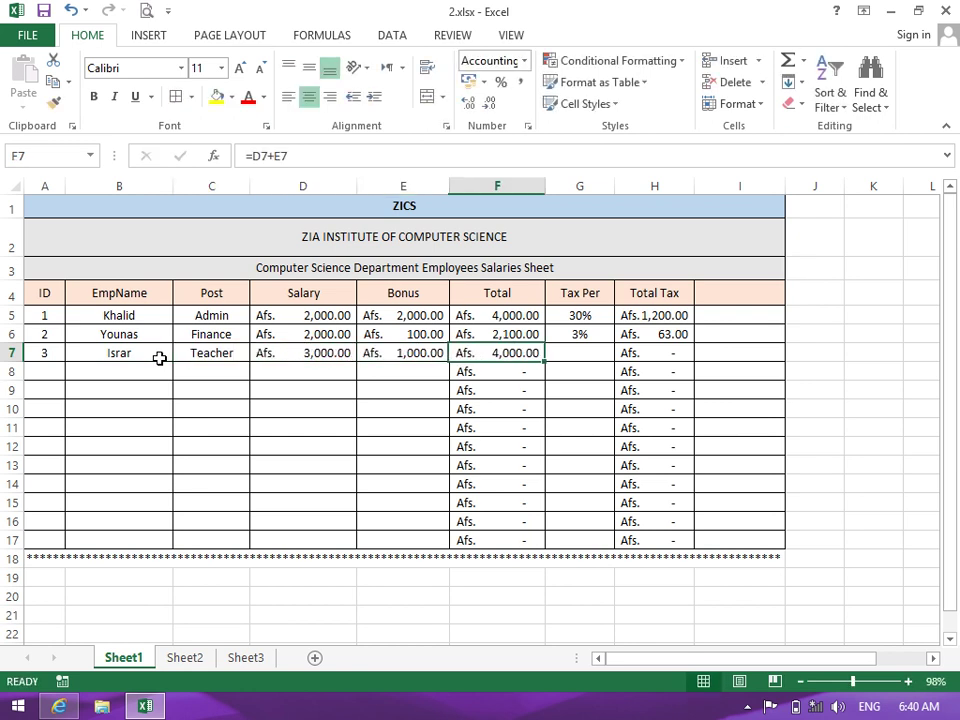
pyautogui.press('Tab')
pyautogui.write('20')
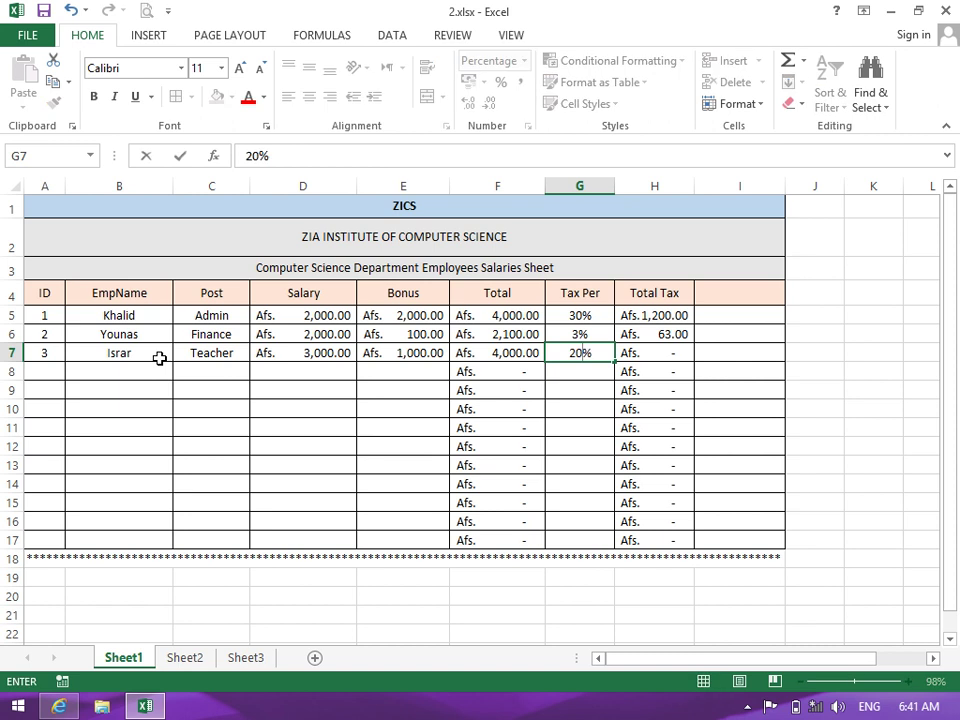
pyautogui.press('Return')
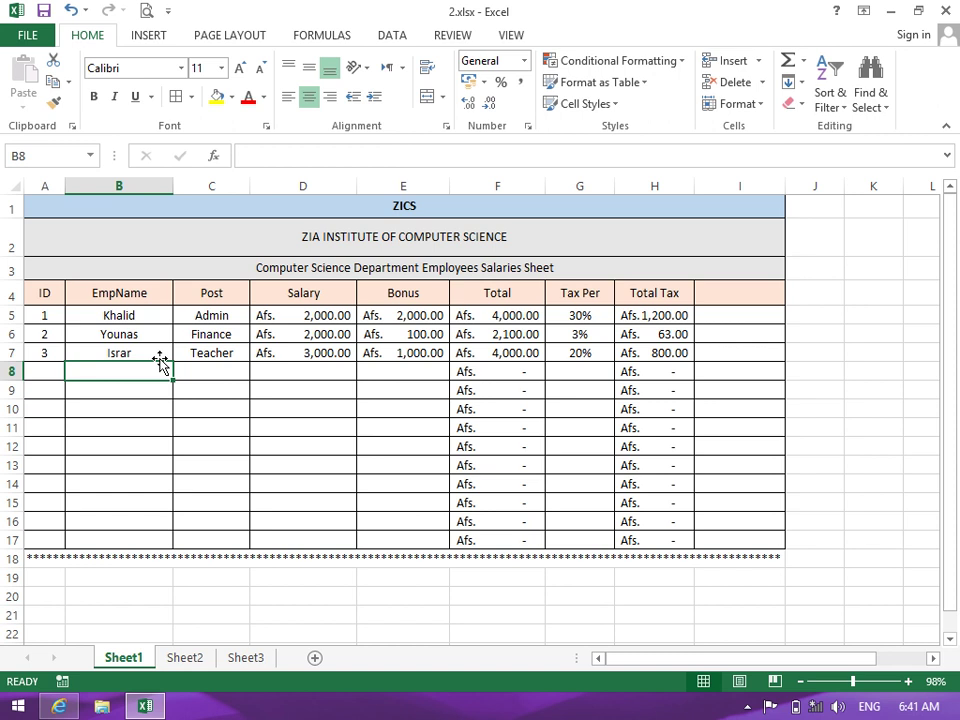
# Clear Tax Per values in G5:G17, reapply percent style, and enter 20% in G5
pyautogui.moveTo(664, 297); pyautogui.dragTo(676, 430)
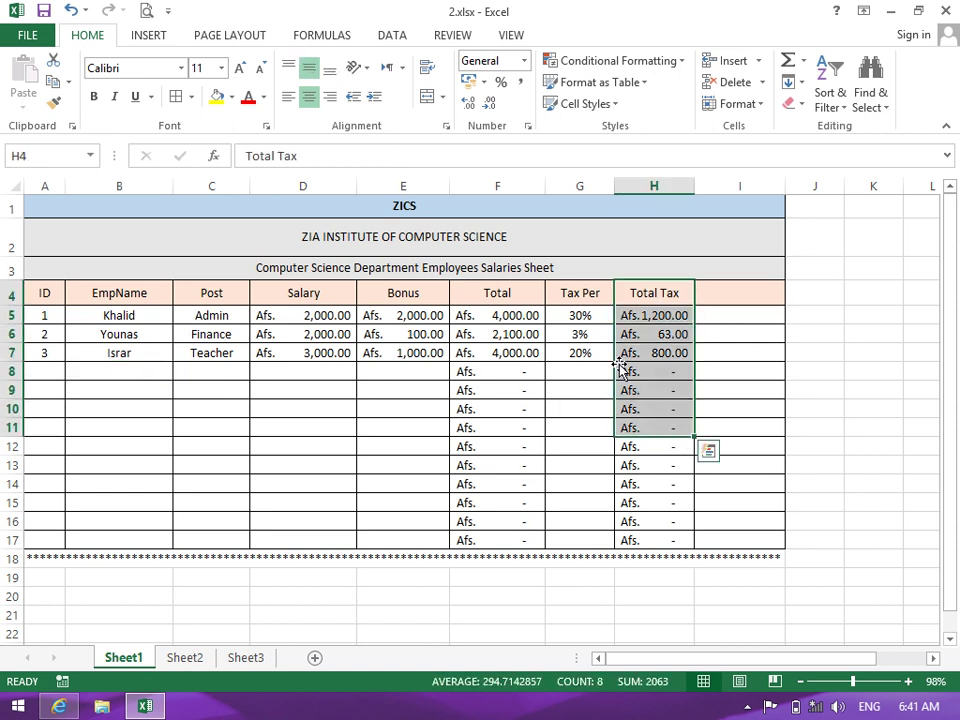
pyautogui.moveTo(591, 317); pyautogui.dragTo(594, 381)
pyautogui.moveTo(582, 334); pyautogui.dragTo(584, 343)
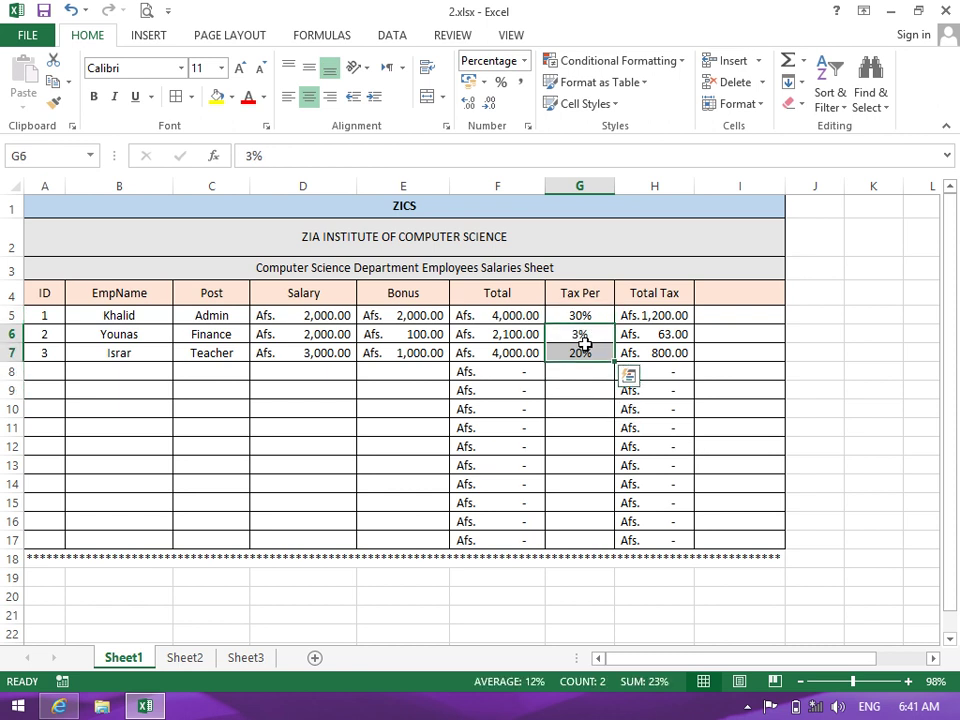
pyautogui.moveTo(581, 317); pyautogui.dragTo(587, 541)
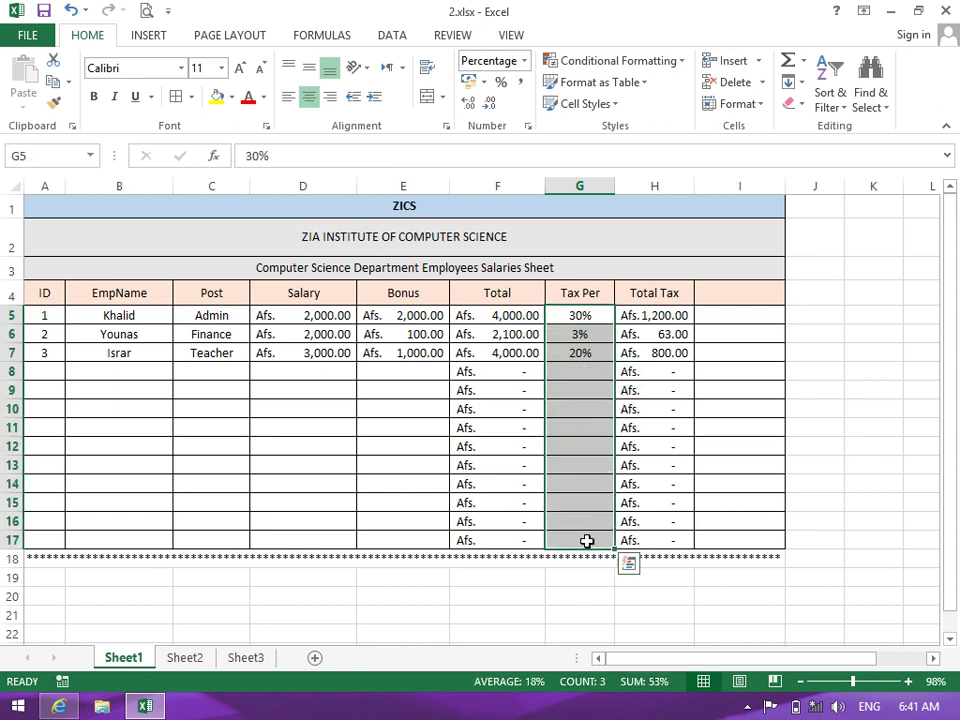
pyautogui.press('Delete')
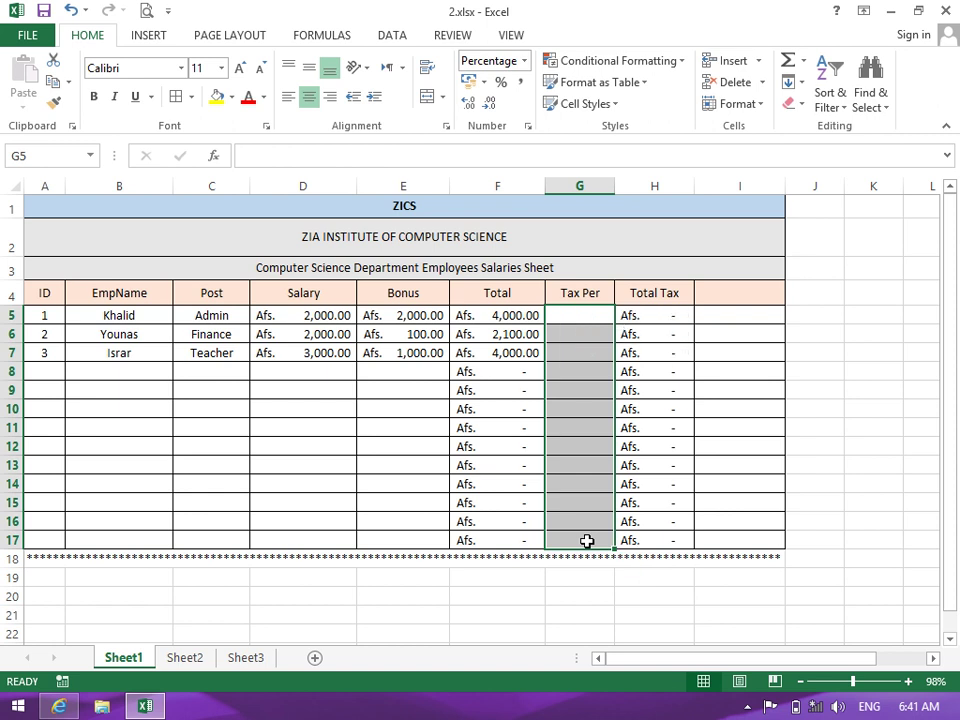
pyautogui.click(501, 82)
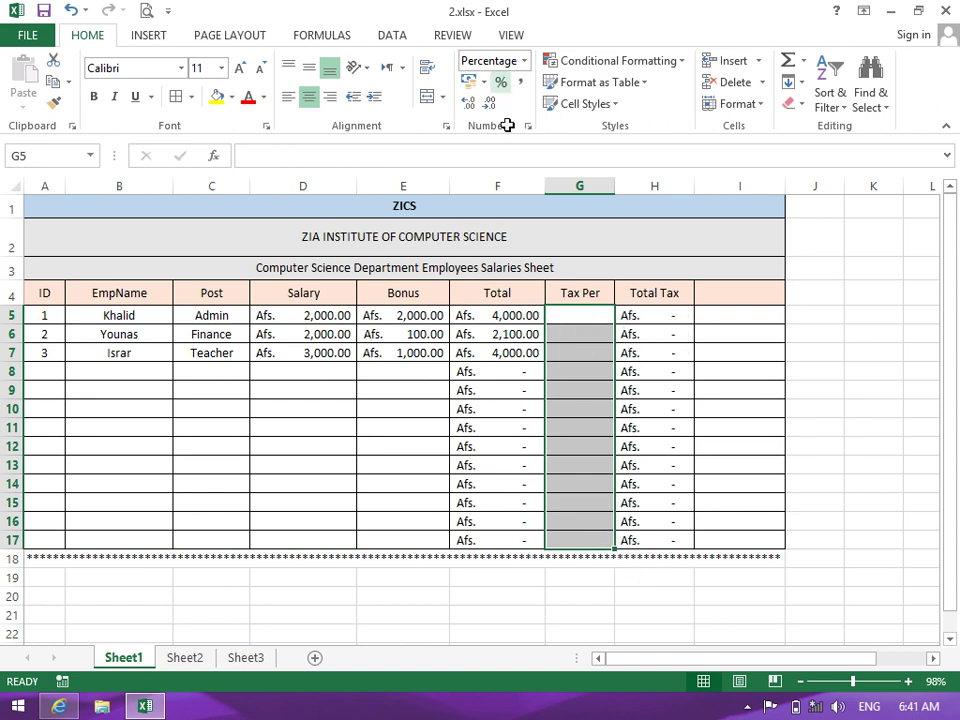
pyautogui.click(579, 315)
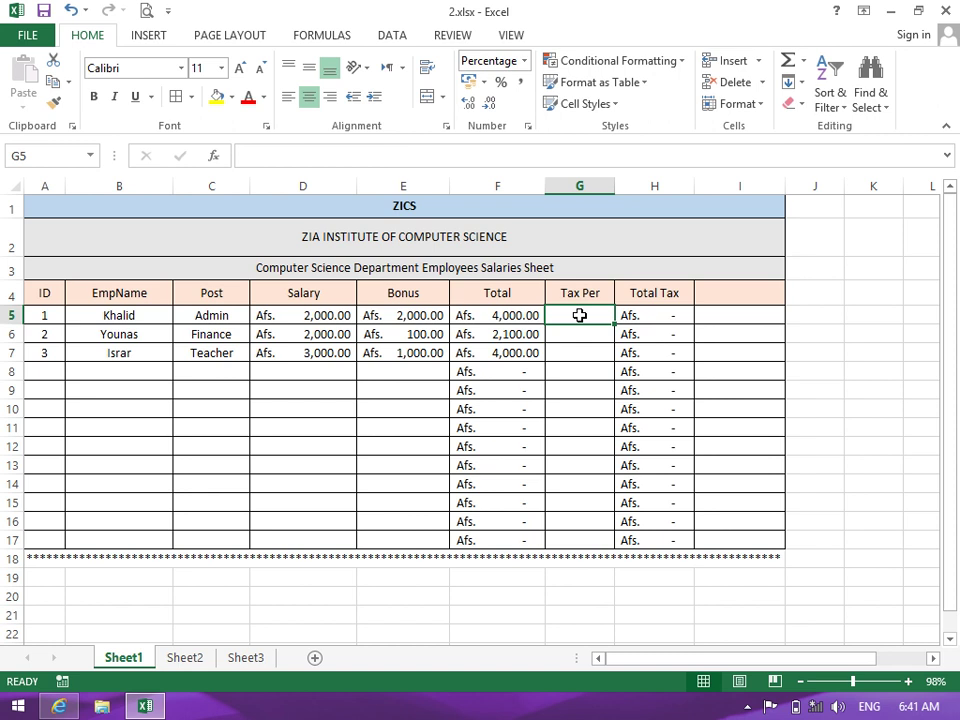
pyautogui.write('20')
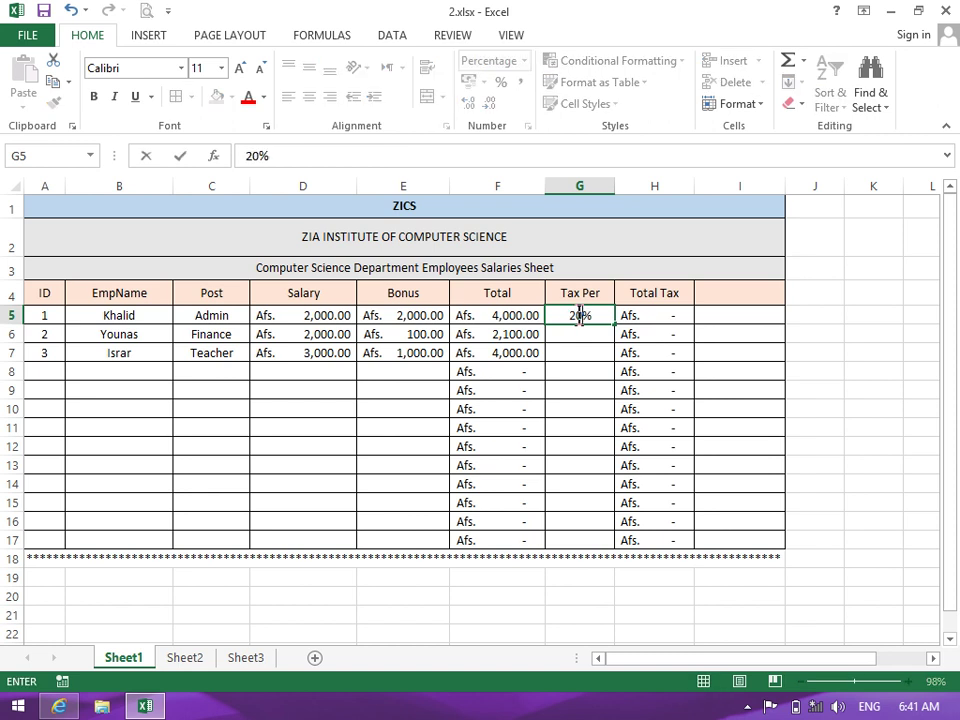
pyautogui.press('Return')
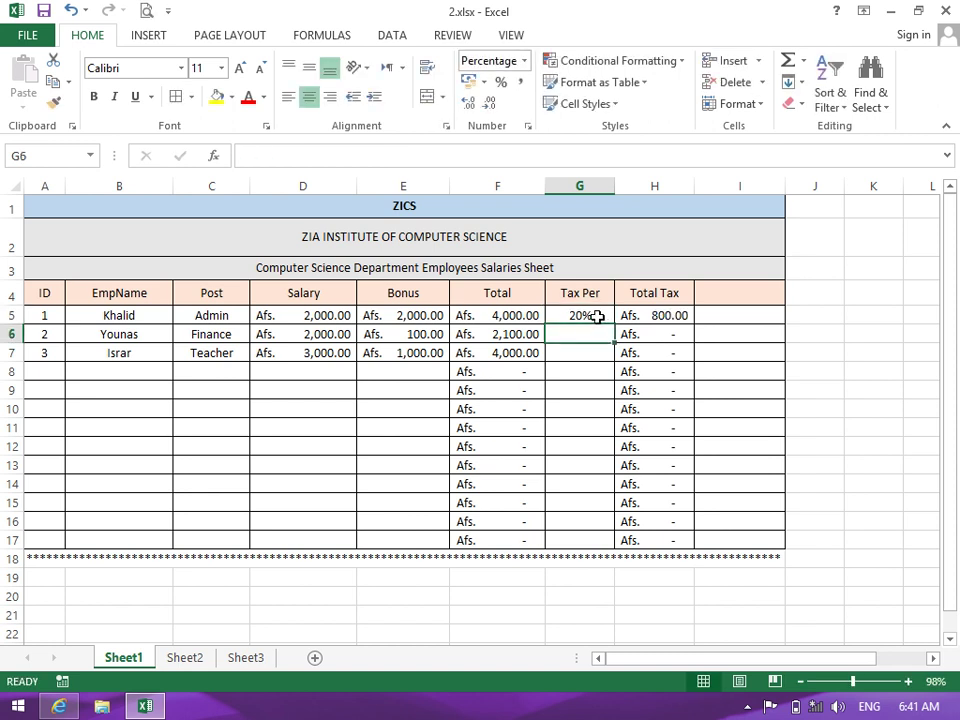
# Switch G5:G17 to General format and enter a plain 20 in G5
pyautogui.moveTo(598, 316); pyautogui.dragTo(596, 537)
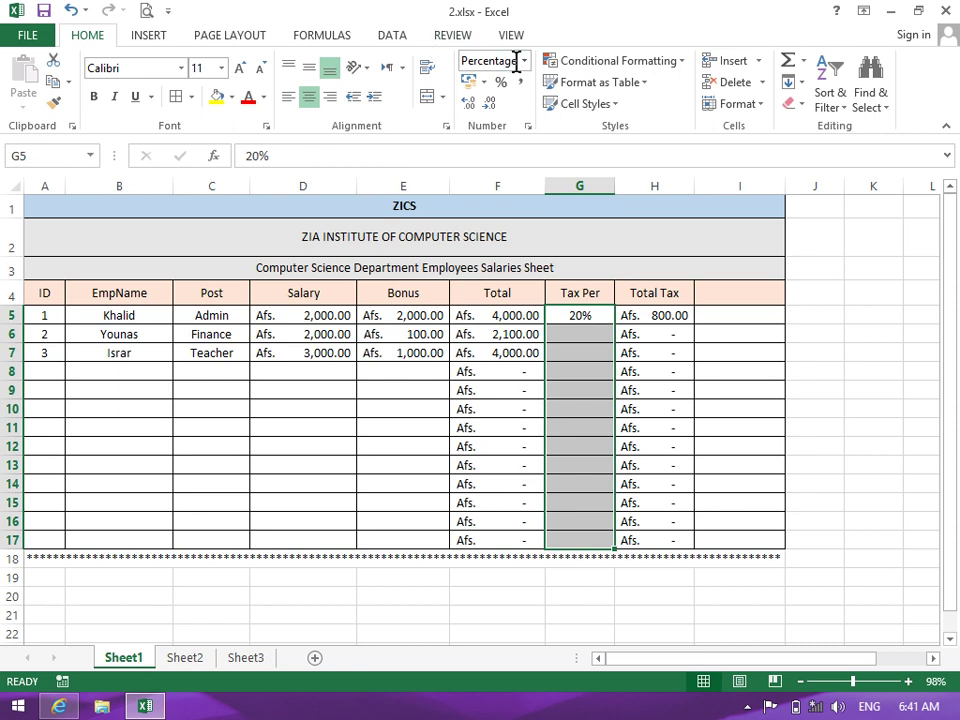
pyautogui.click(523, 61)
pyautogui.click(536, 98)
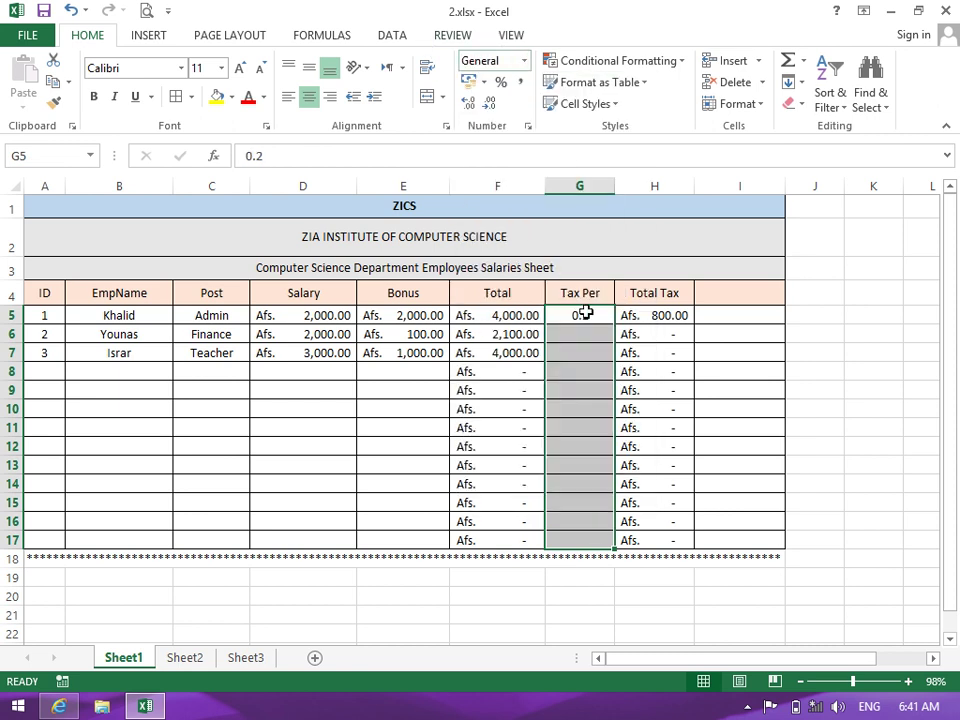
pyautogui.press('Delete')
pyautogui.click(586, 313)
pyautogui.write('2')
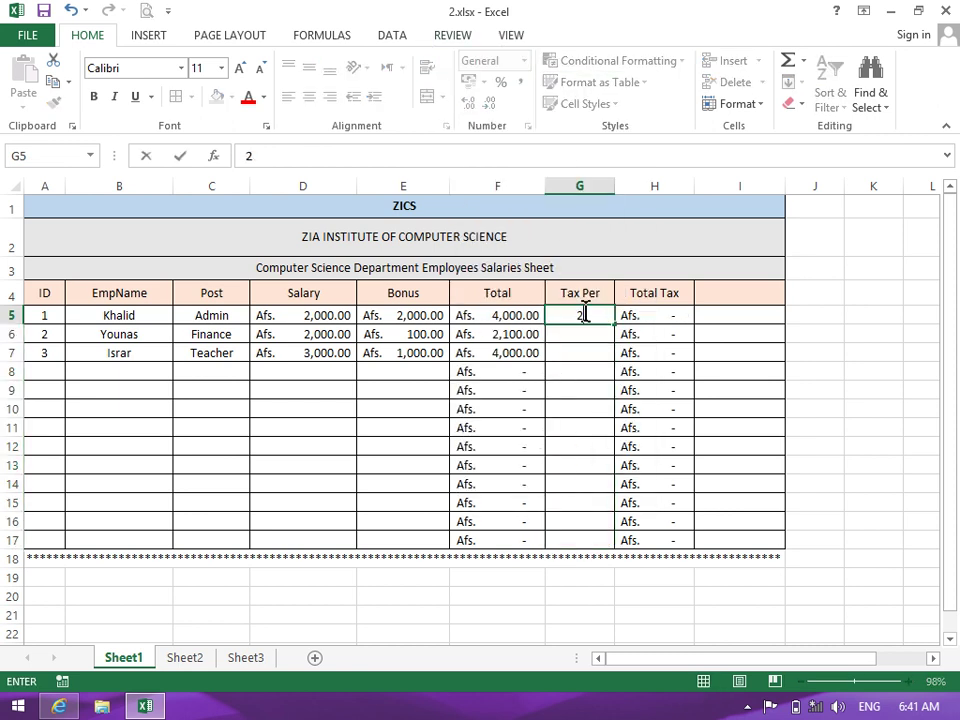
pyautogui.write('0')
pyautogui.press('Return')
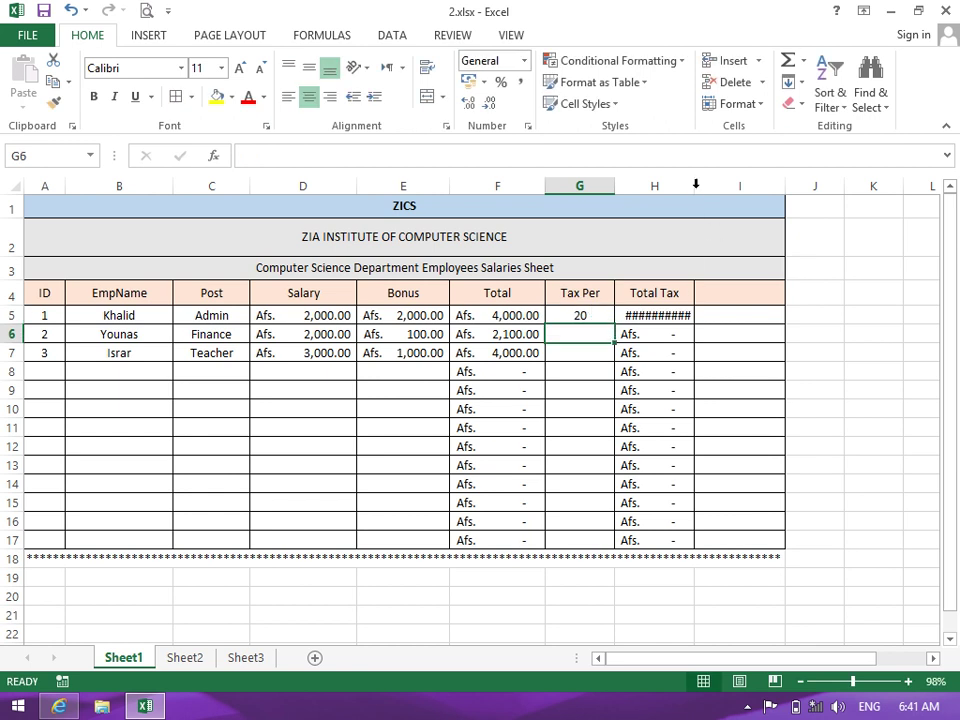
# Widen column H and correct H5's formula to =F5*G5/100, showing Afs. 800.00
pyautogui.doubleClick(694, 186)
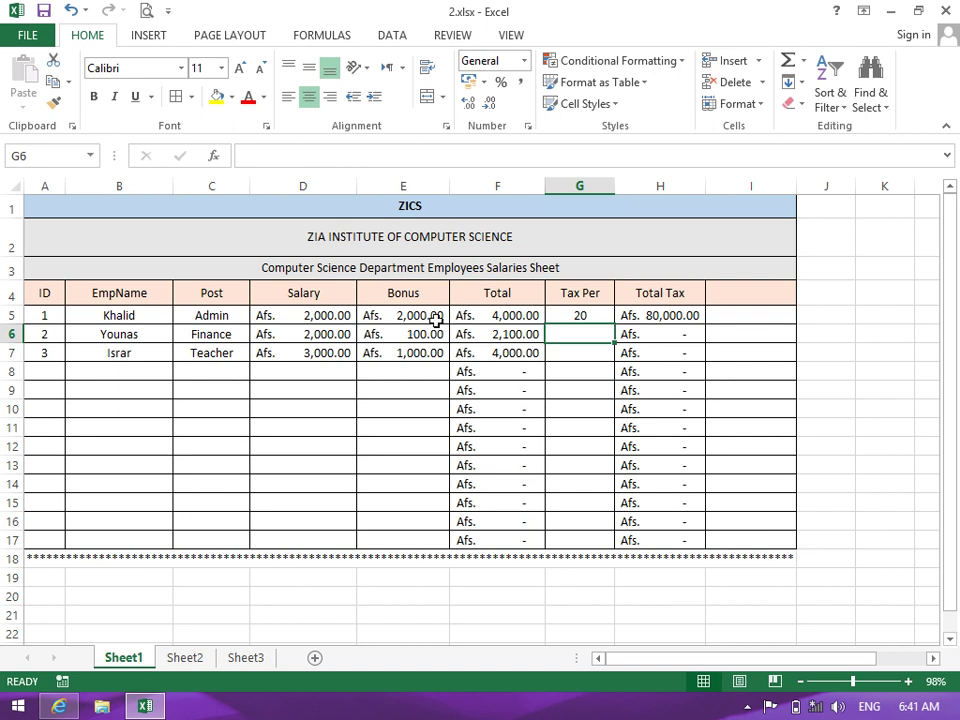
pyautogui.click(476, 316)
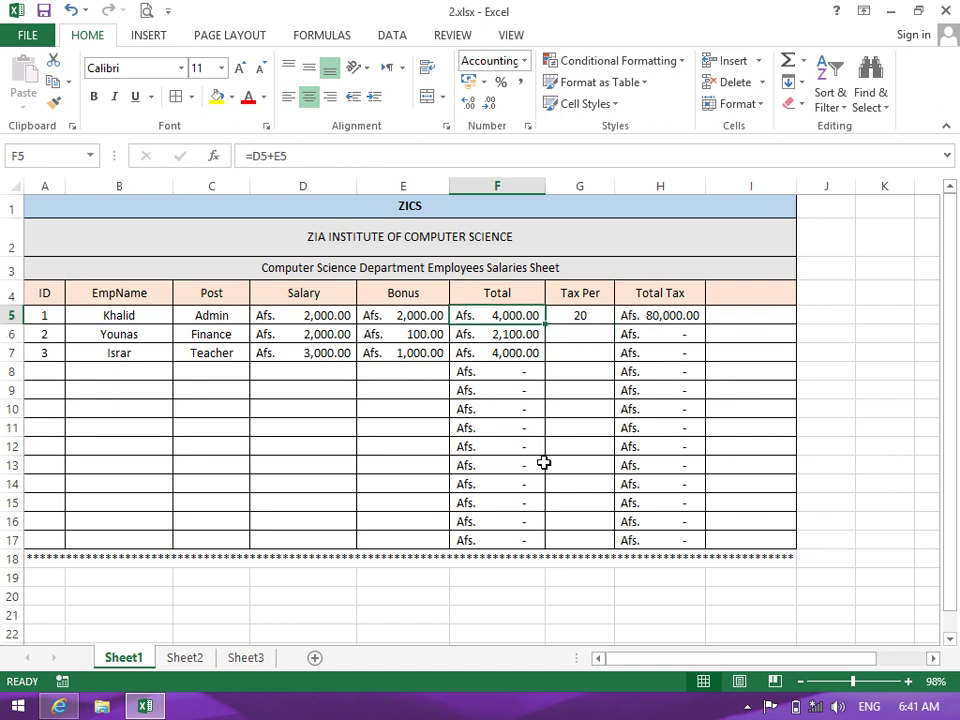
pyautogui.click(564, 316)
pyautogui.doubleClick(645, 312)
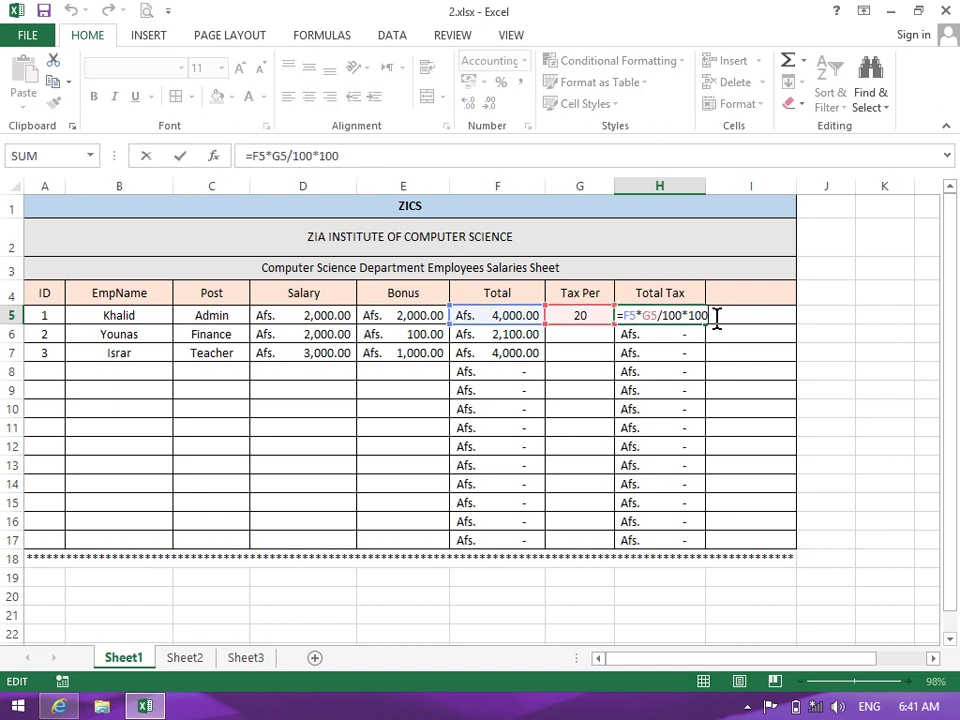
pyautogui.press('BackSpace')
pyautogui.press('BackSpace')
pyautogui.press('BackSpace')
pyautogui.press('BackSpace')
pyautogui.press('Return')
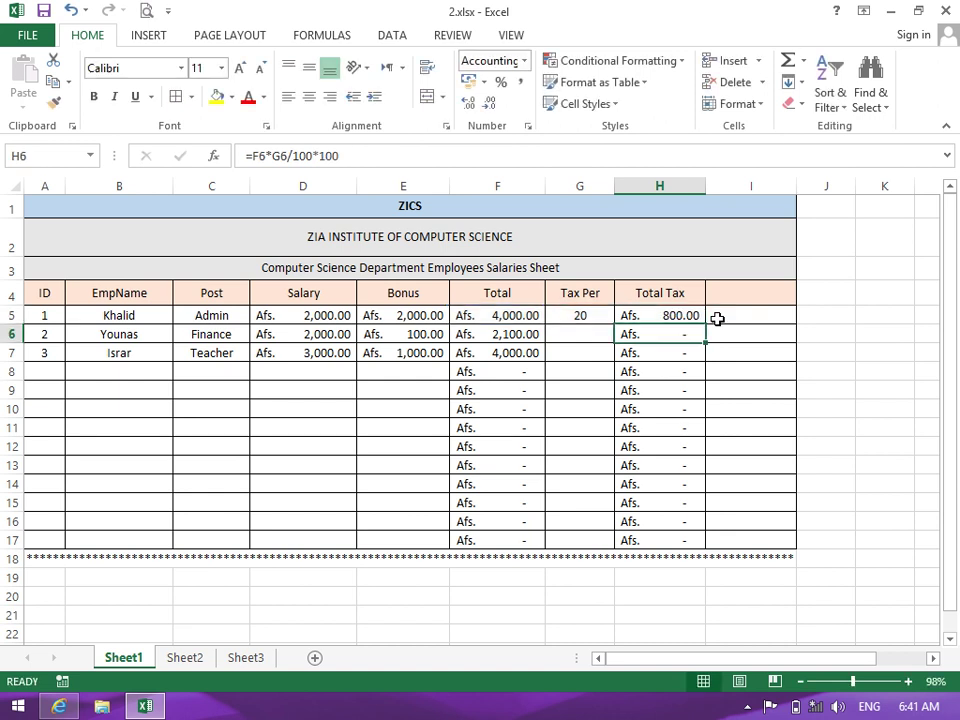
# Format the Tax Per cells as Percentage and enter 20% in G5
pyautogui.click(580, 317)
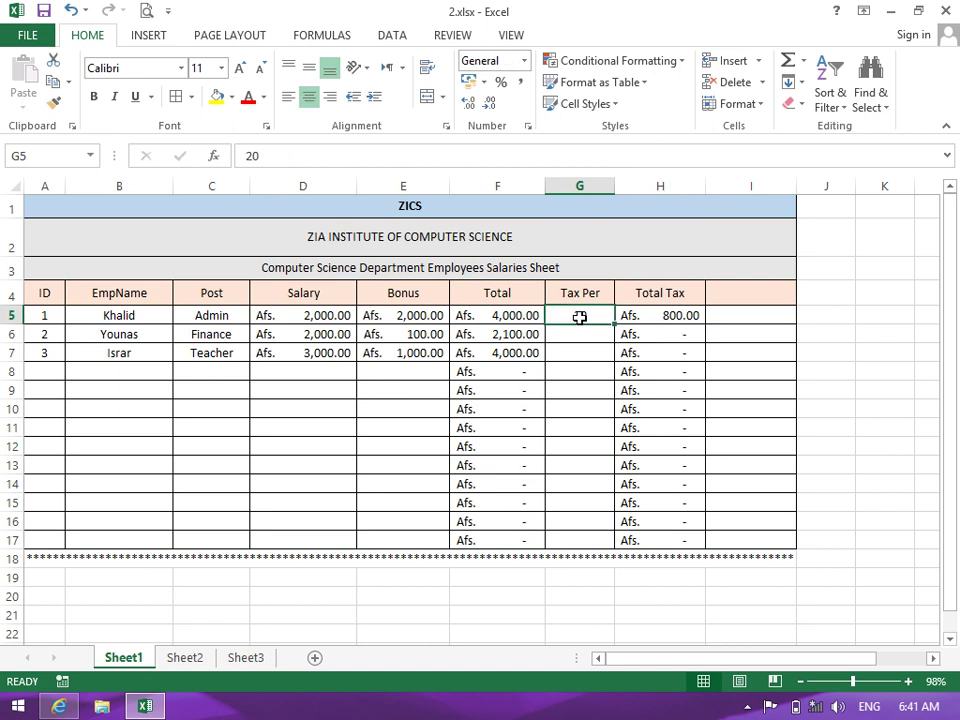
pyautogui.press('Delete')
pyautogui.moveTo(580, 317); pyautogui.dragTo(593, 541)
pyautogui.click(501, 82)
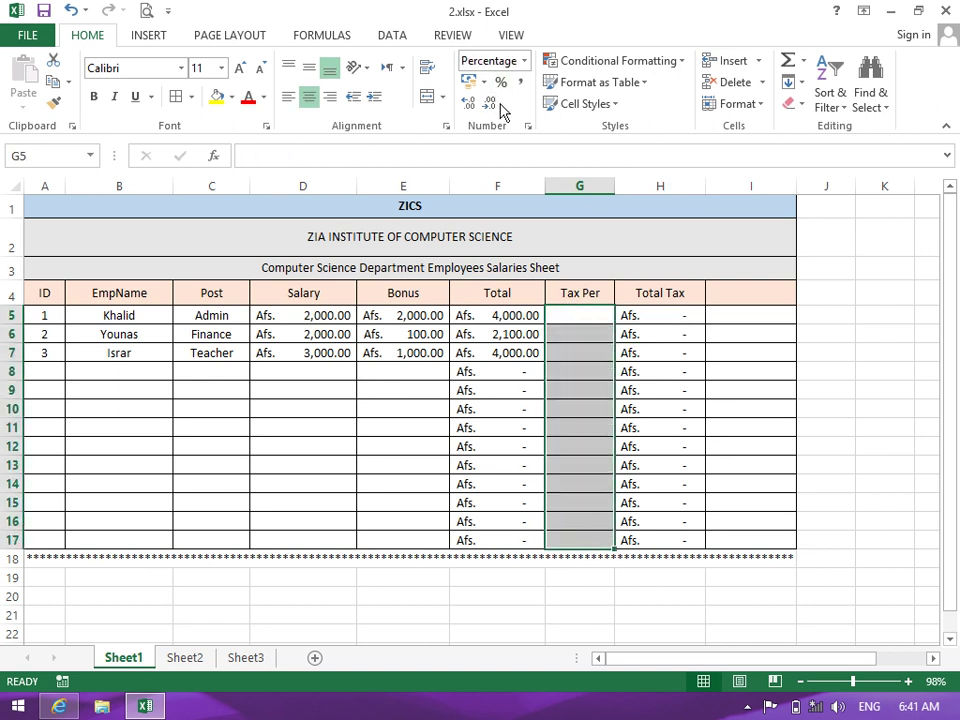
pyautogui.click(583, 315)
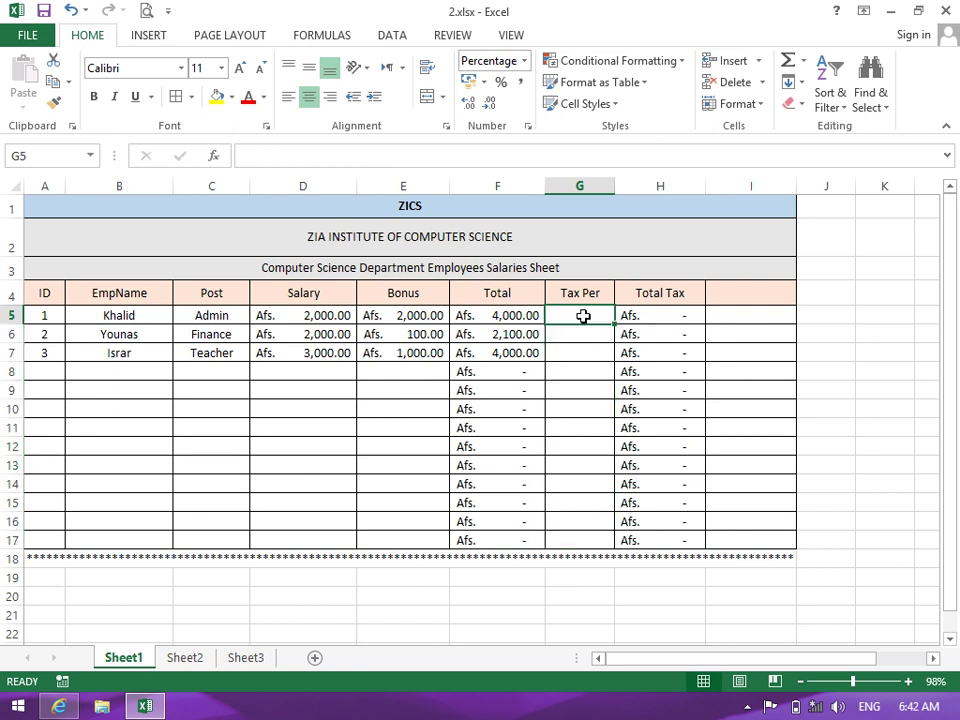
pyautogui.write('20')
pyautogui.press('Return')
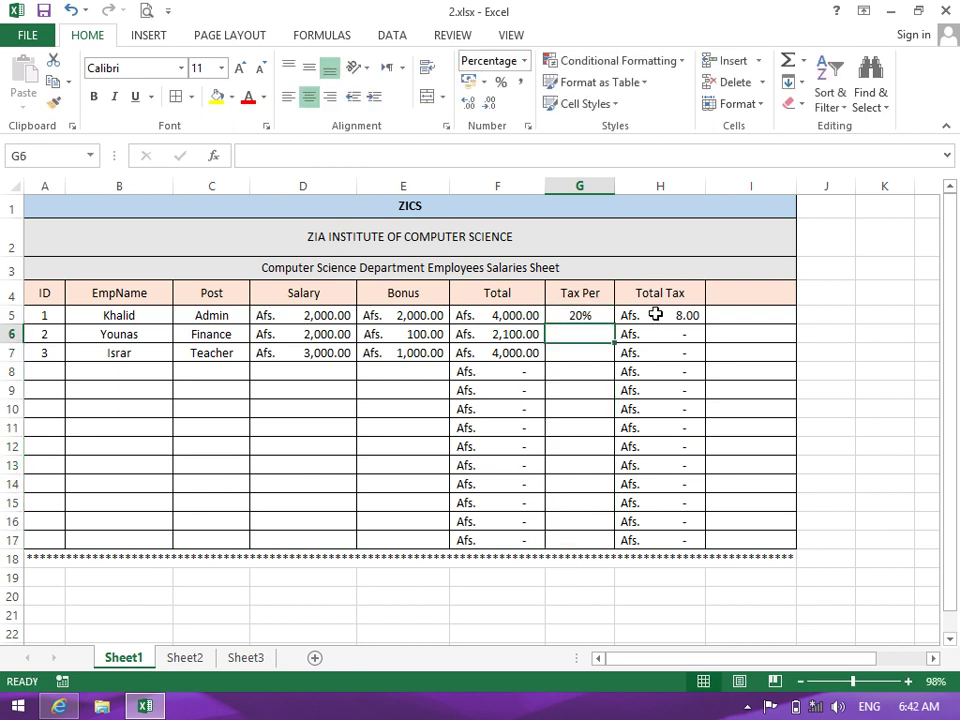
# Restore *100 in H5's tax formula and copy it down into H6
pyautogui.click(655, 314)
pyautogui.doubleClick(655, 314)
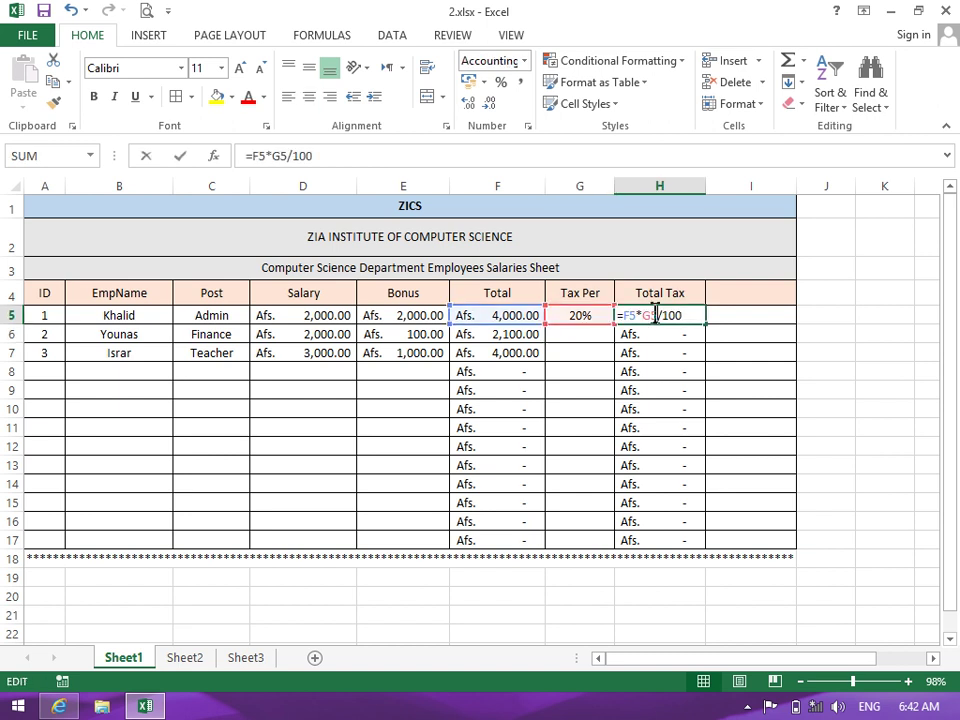
pyautogui.write('*100')
pyautogui.press('Return')
pyautogui.write('\\')
pyautogui.press('BackSpace')
pyautogui.press('Return')
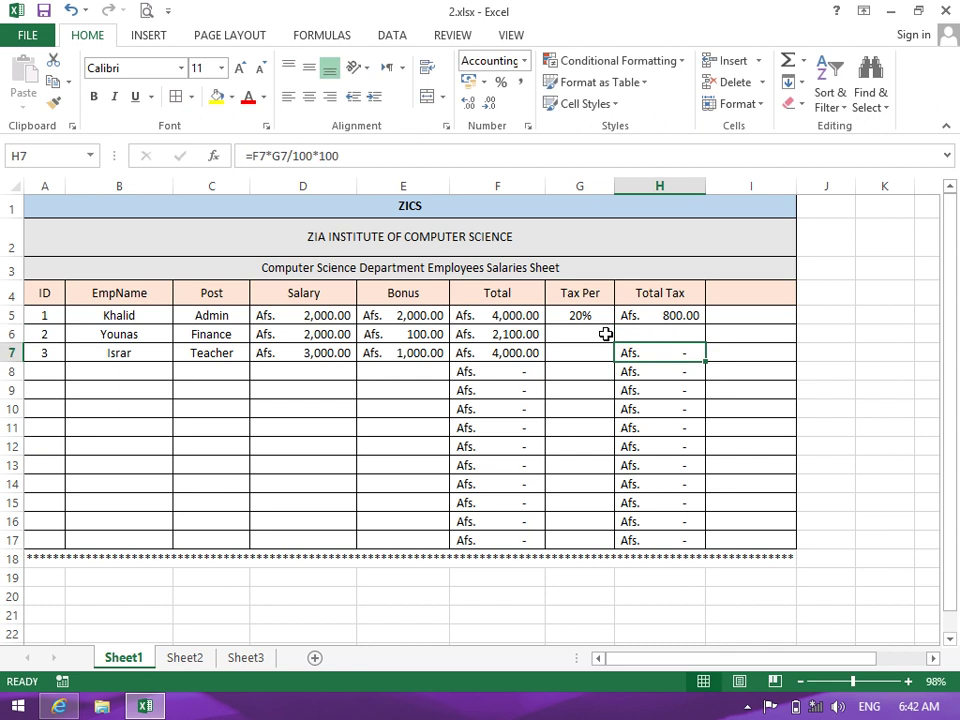
pyautogui.click(625, 335)
pyautogui.hotkey('ctrl', 'd')
# Check the 20% rate in G5 and the Total Tax formula in H5
pyautogui.click(590, 335)
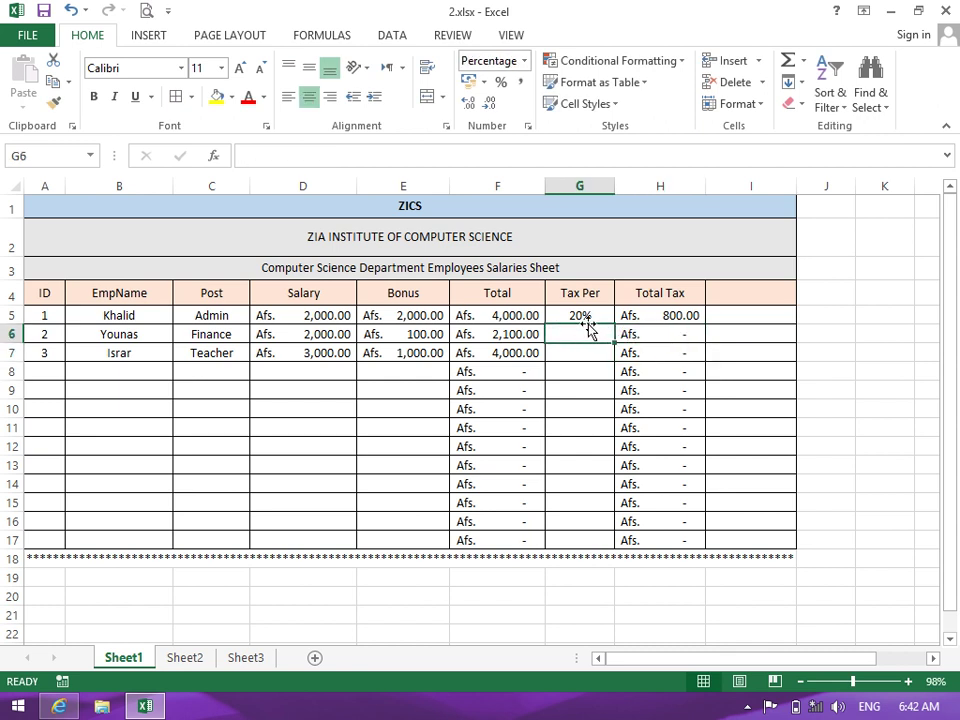
pyautogui.click(583, 315)
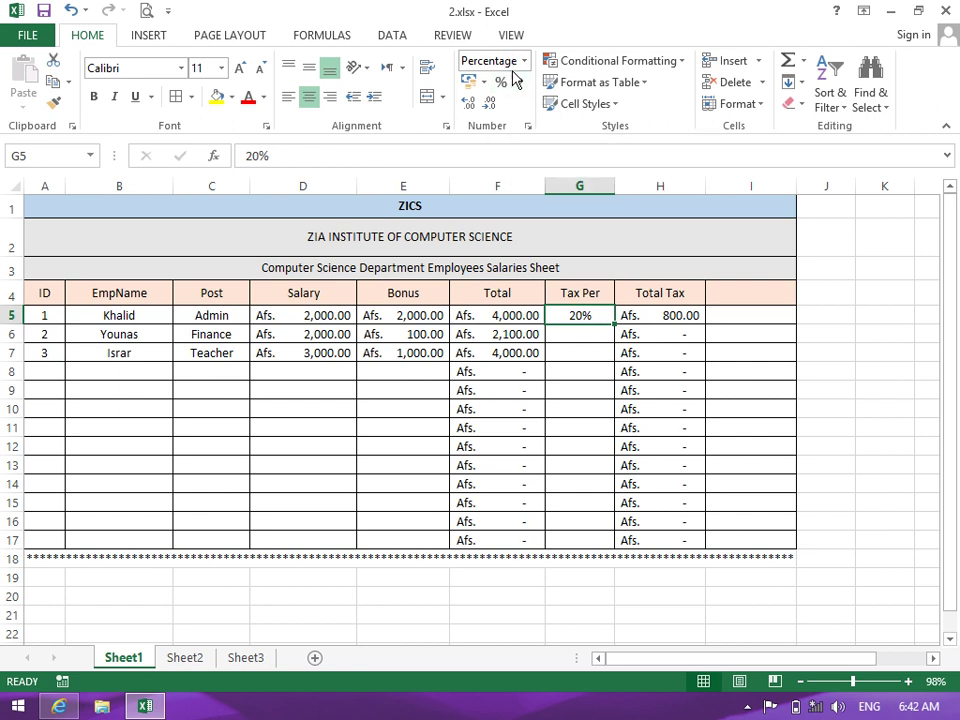
pyautogui.click(686, 320)
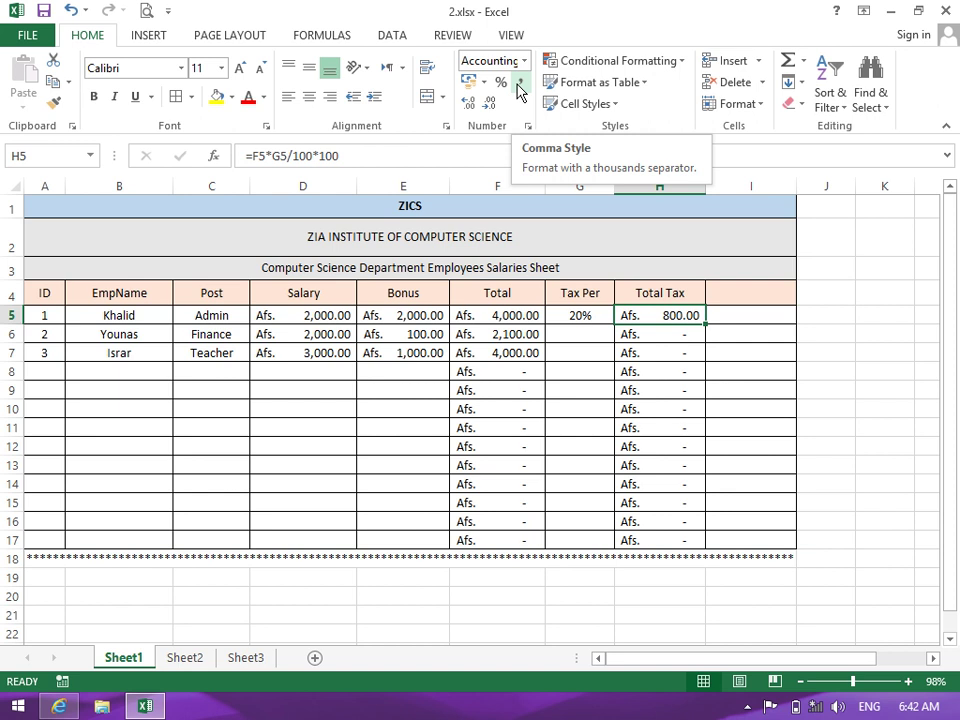
pyautogui.click(396, 405)
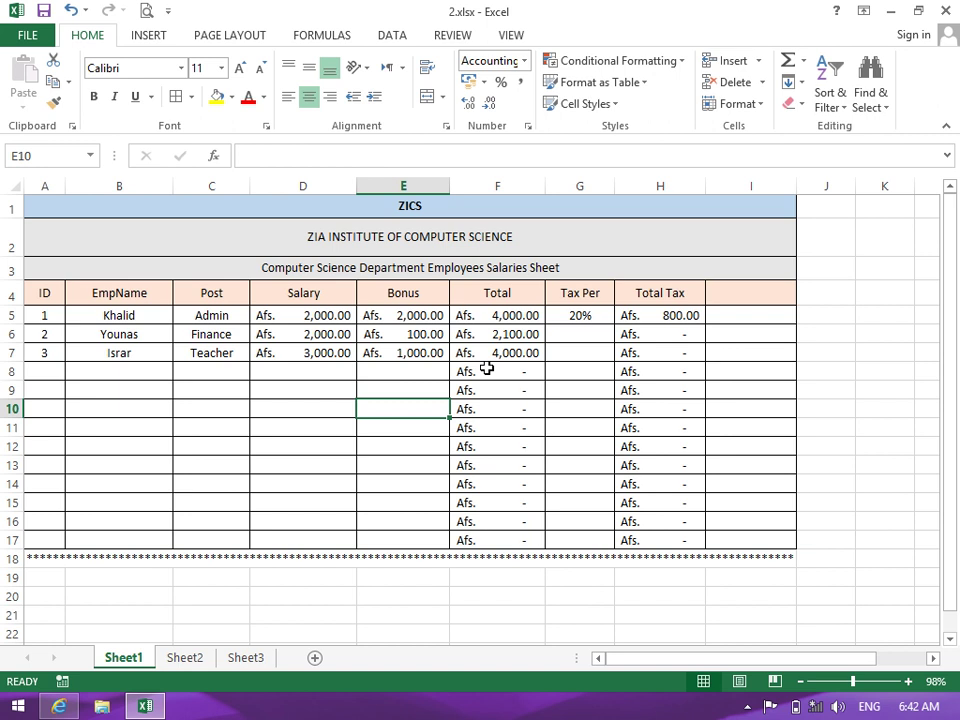
pyautogui.moveTo(491, 315); pyautogui.dragTo(499, 448)
pyautogui.moveTo(405, 291); pyautogui.dragTo(416, 538)
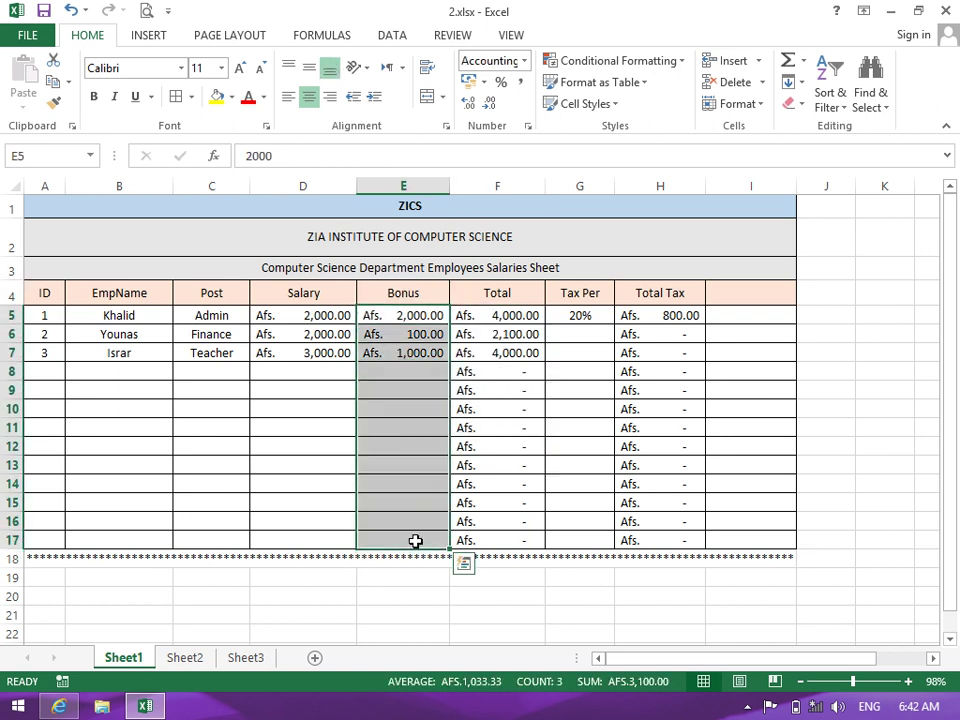
pyautogui.click(525, 62)
pyautogui.click(524, 62)
pyautogui.click(497, 86)
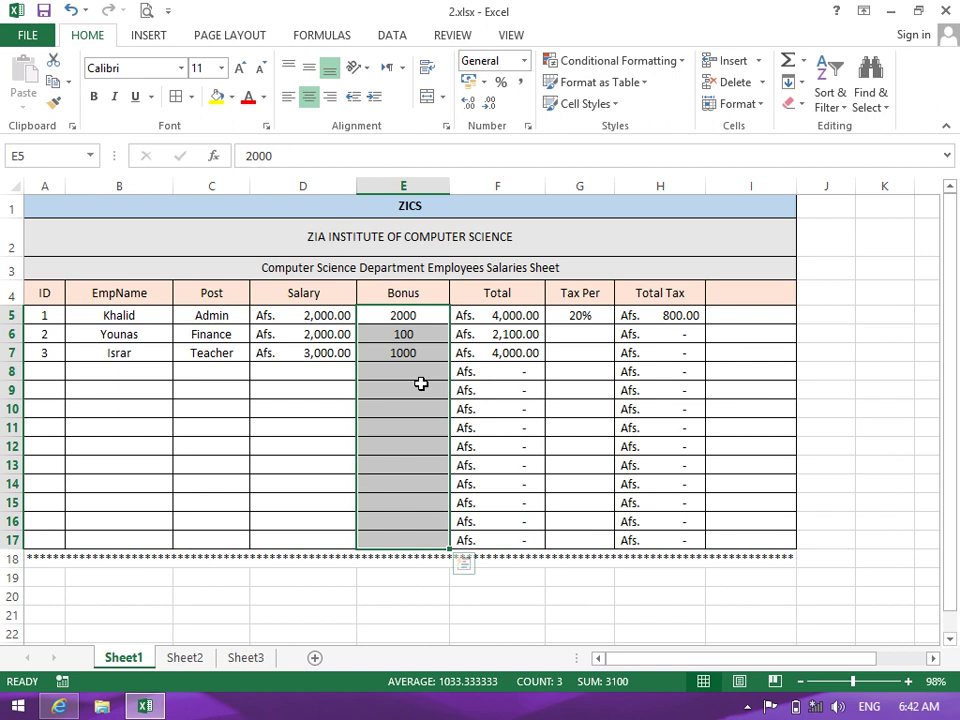
pyautogui.click(521, 83)
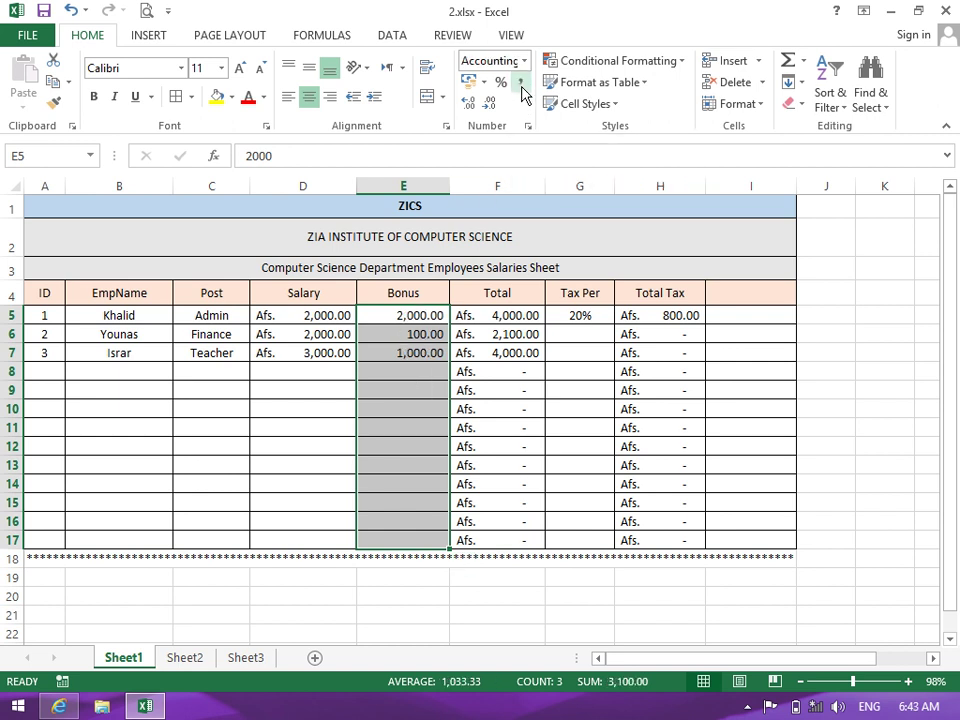
pyautogui.click(428, 425)
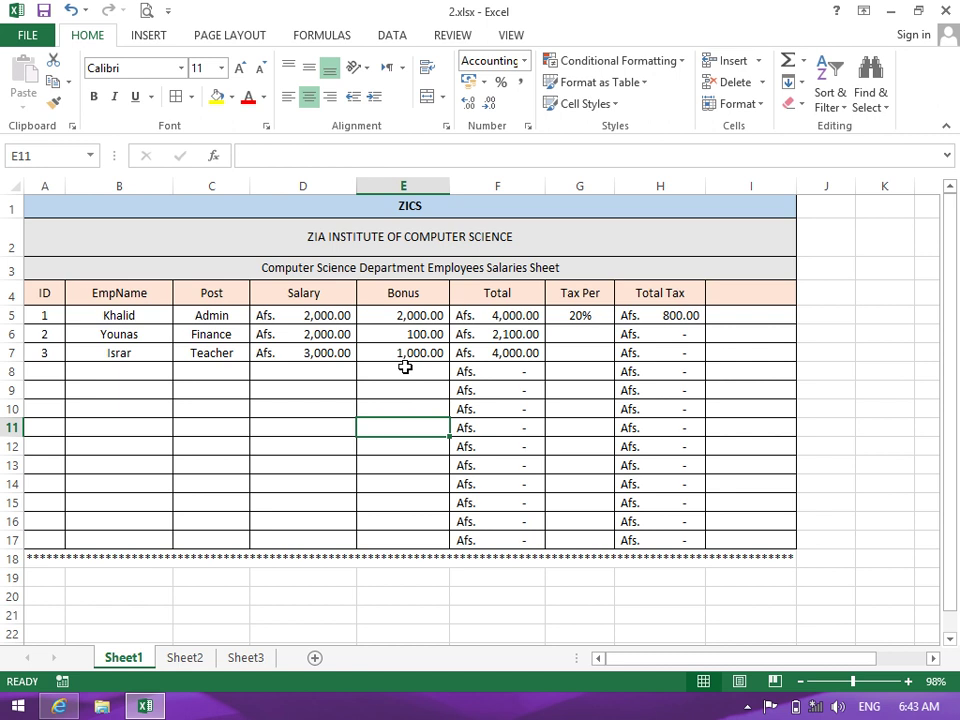
pyautogui.moveTo(406, 316); pyautogui.dragTo(410, 542)
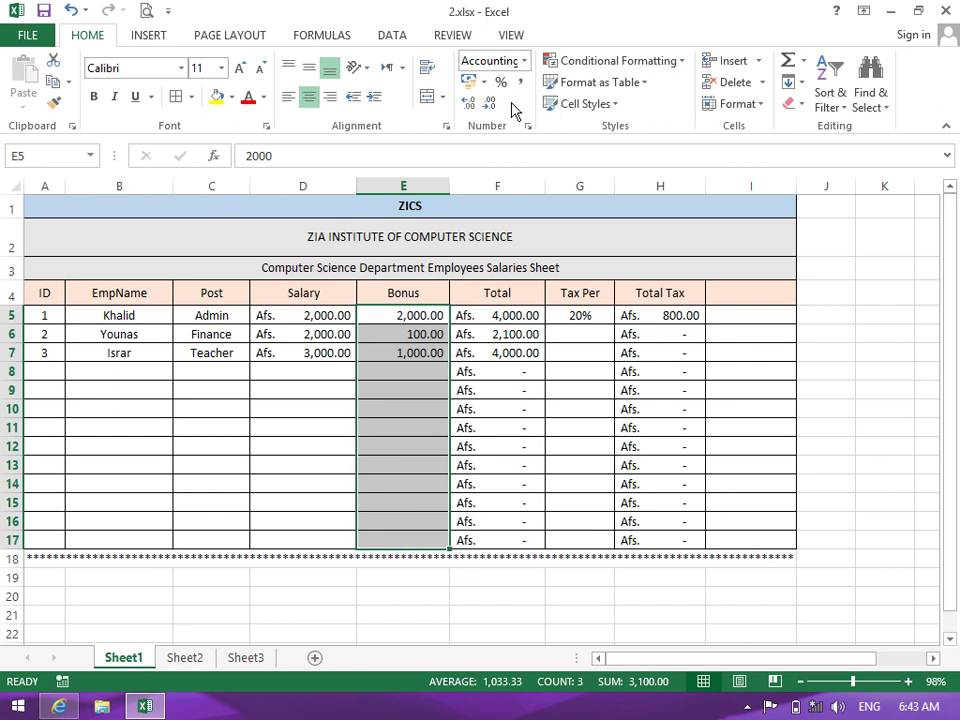
pyautogui.click(482, 86)
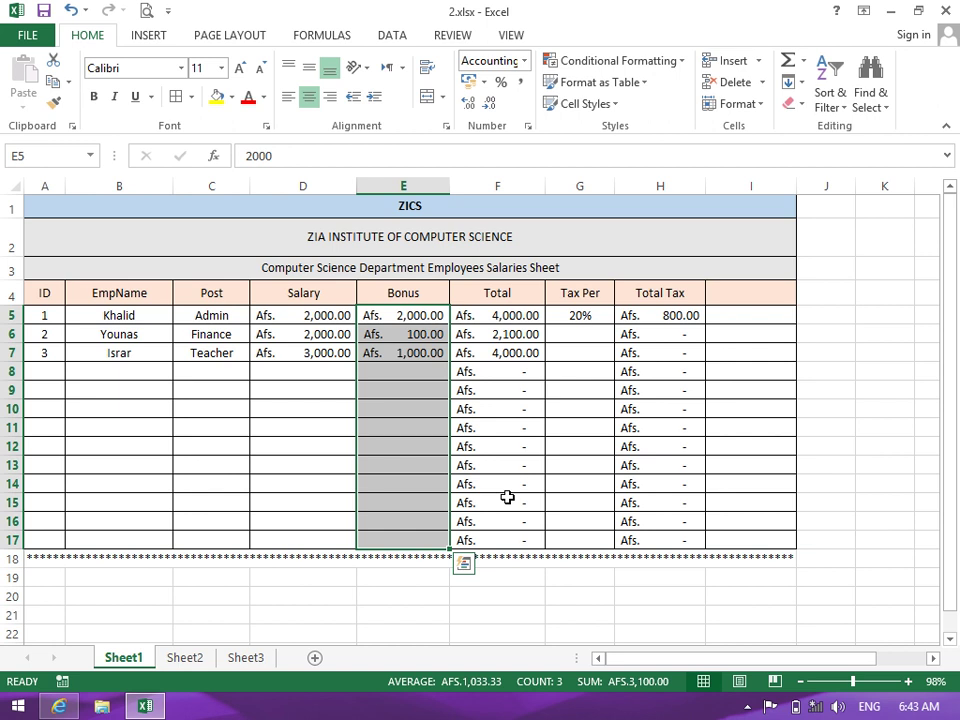
pyautogui.click(409, 597)
pyautogui.write('10.00')
pyautogui.press('Return')
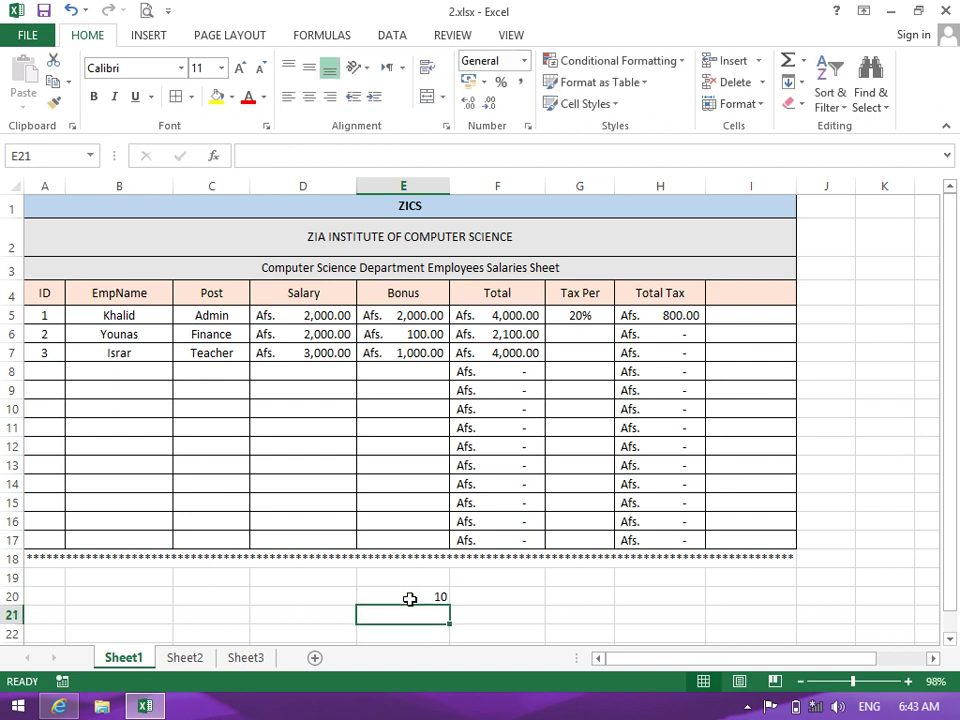
pyautogui.click(409, 598)
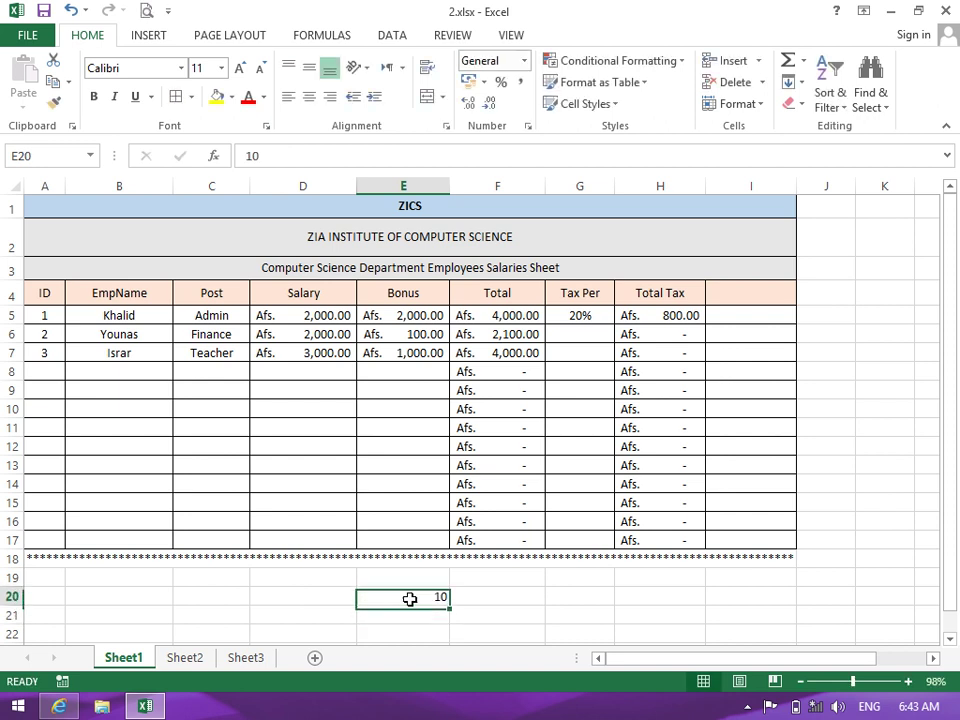
pyautogui.press('Delete')
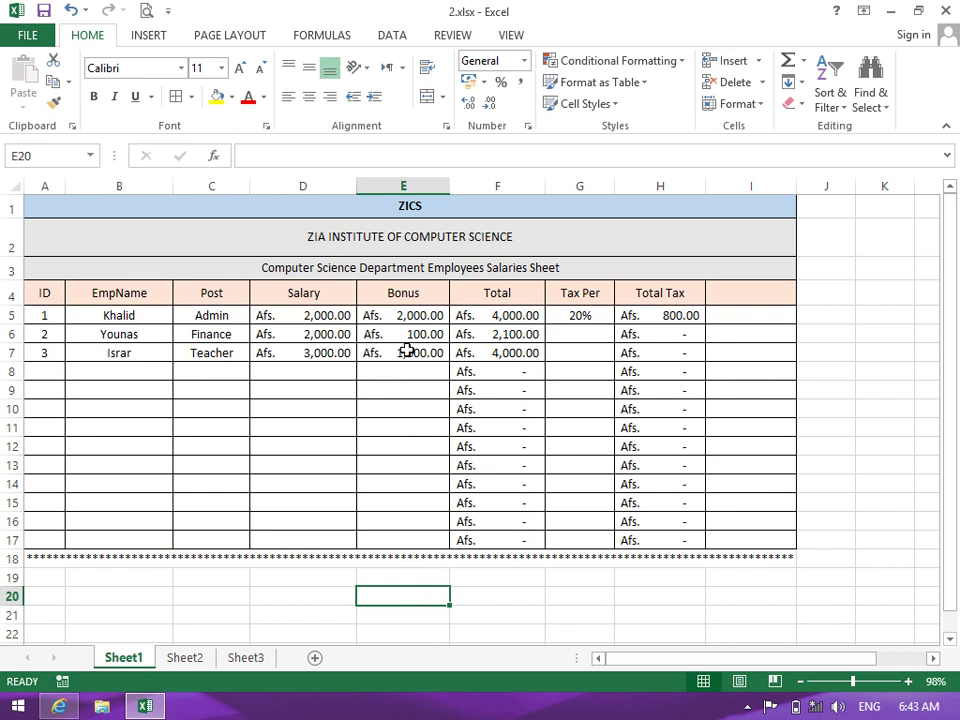
pyautogui.moveTo(413, 316); pyautogui.dragTo(421, 539)
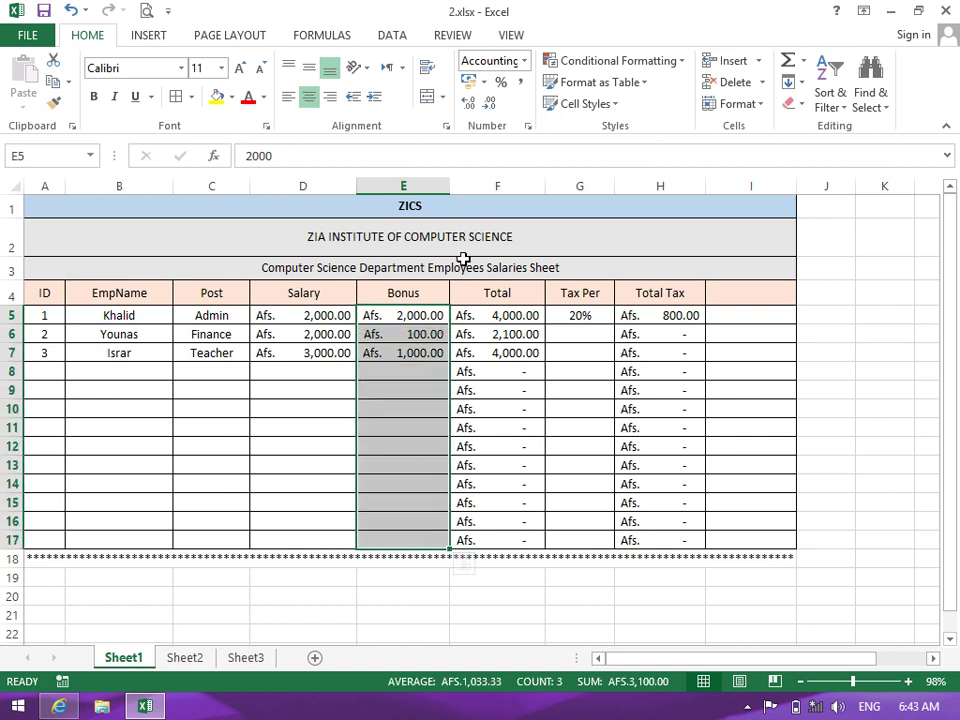
pyautogui.click(485, 114)
pyautogui.click(485, 114)
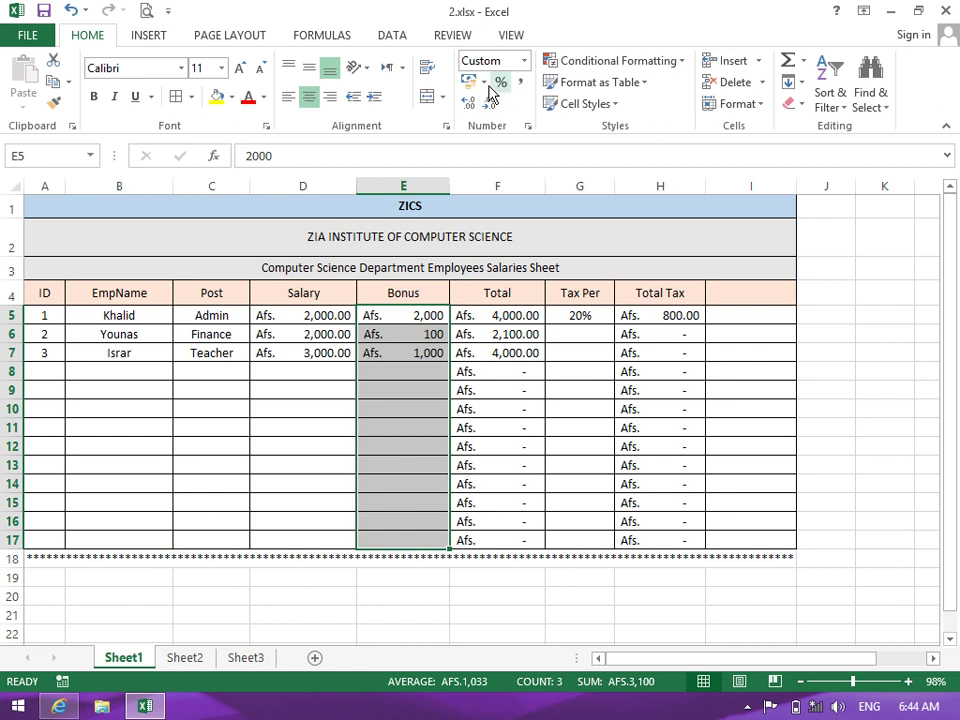
pyautogui.click(484, 82)
pyautogui.click(489, 100)
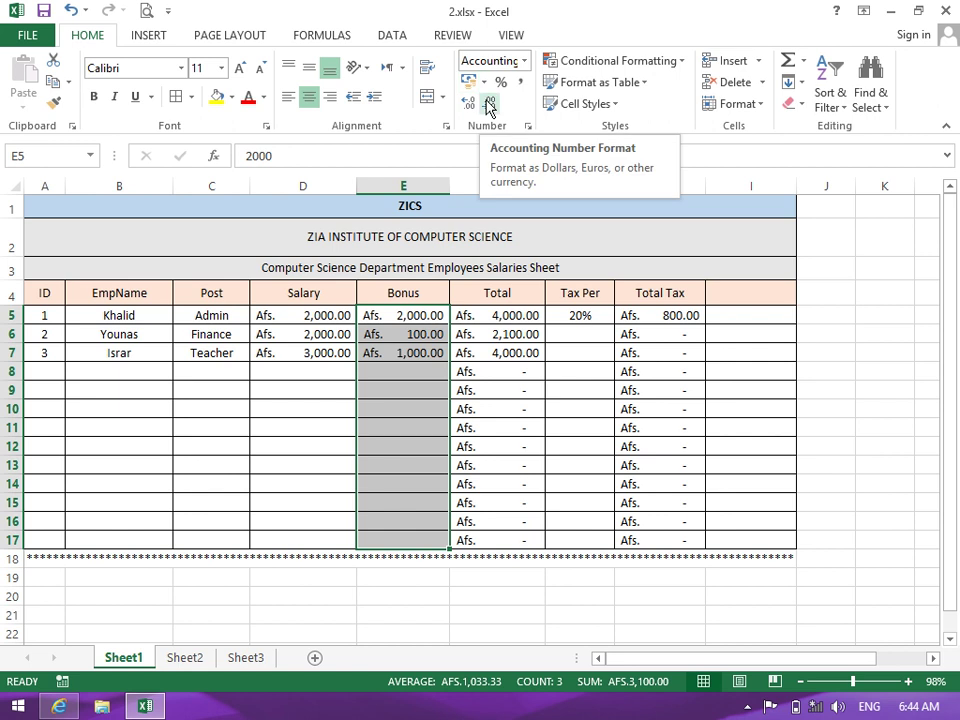
pyautogui.click(487, 104)
pyautogui.click(487, 104)
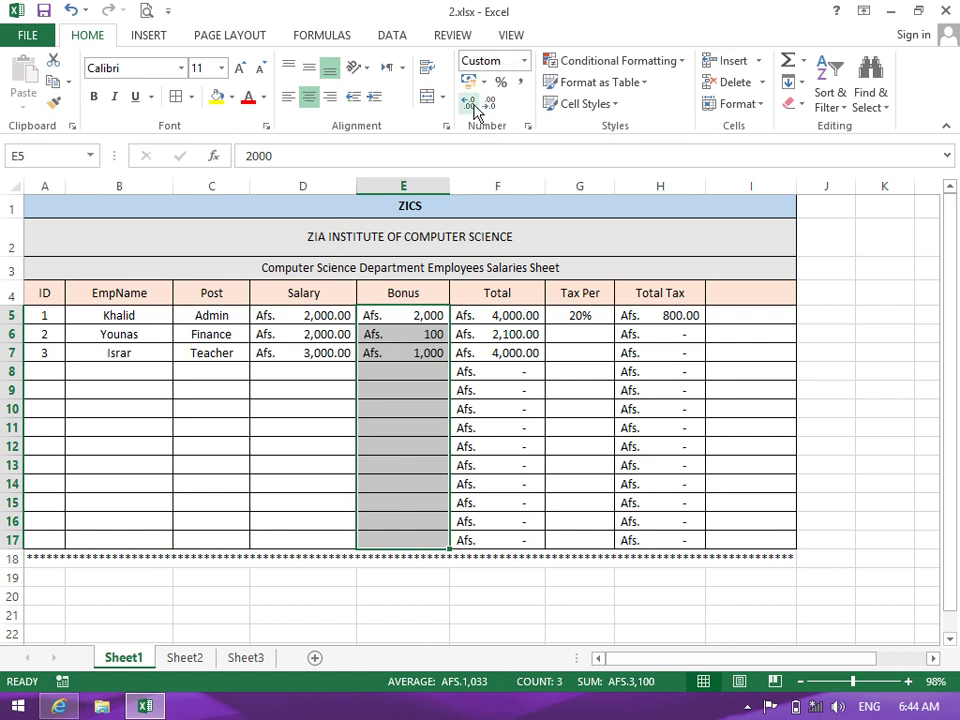
pyautogui.click(472, 106)
pyautogui.click(472, 106)
pyautogui.click(472, 104)
pyautogui.click(472, 104)
pyautogui.click(489, 103)
pyautogui.click(489, 103)
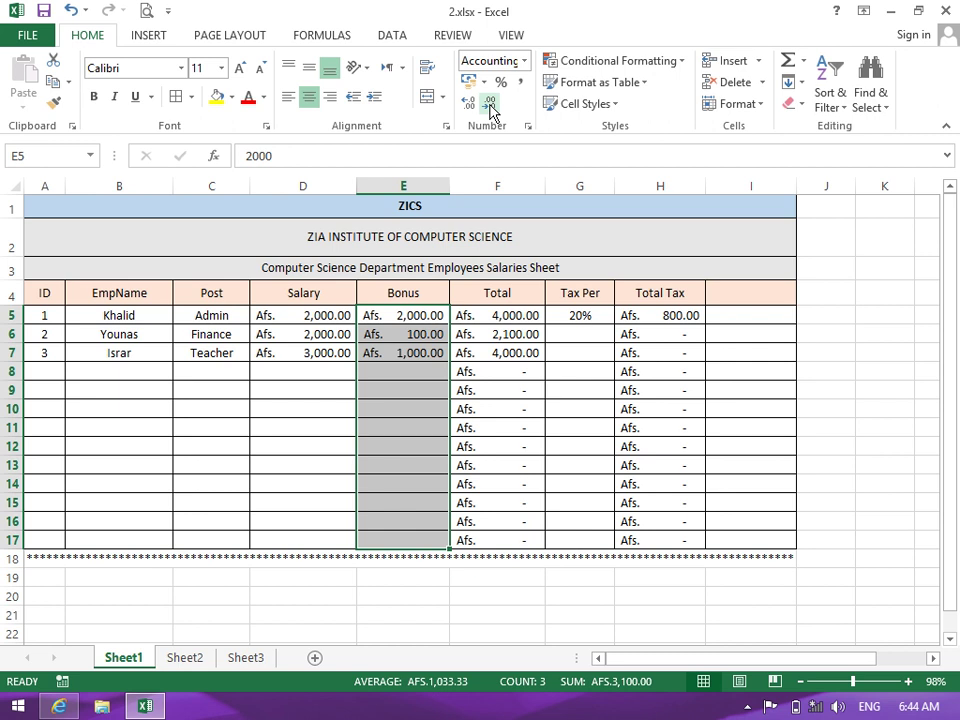
pyautogui.moveTo(515, 316); pyautogui.dragTo(510, 548)
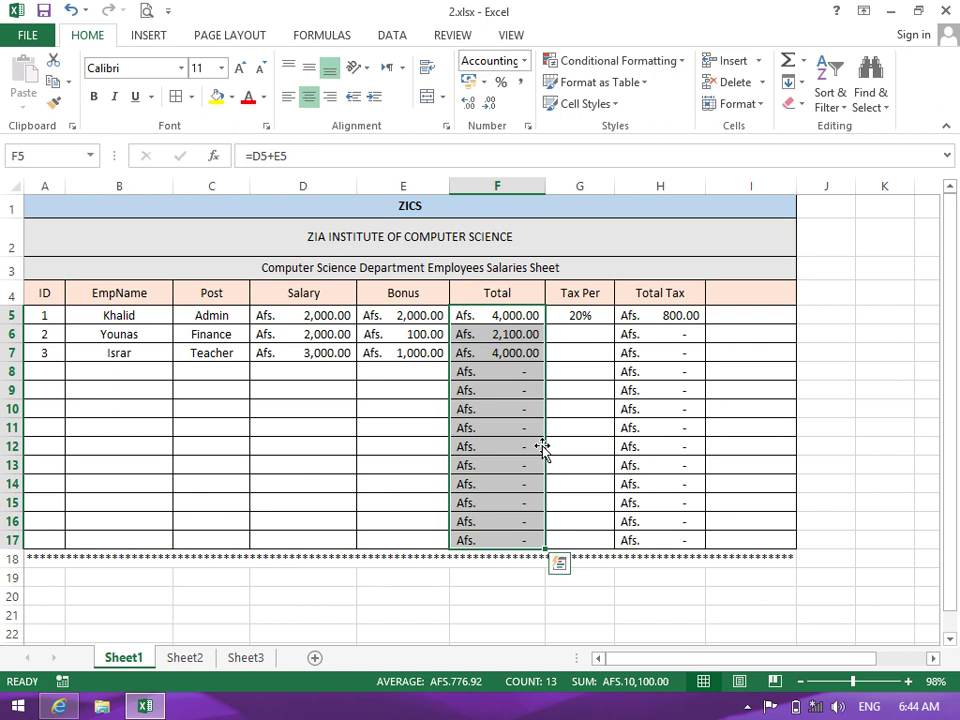
# Apply Percentage format to the empty tax rate cell G6
pyautogui.click(566, 368)
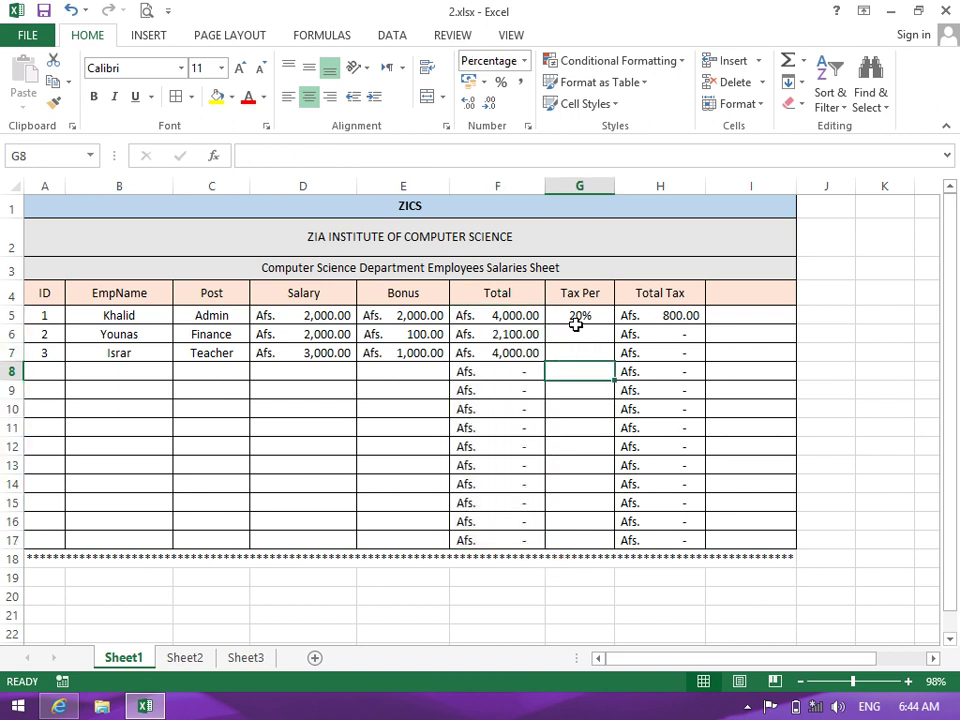
pyautogui.click(575, 334)
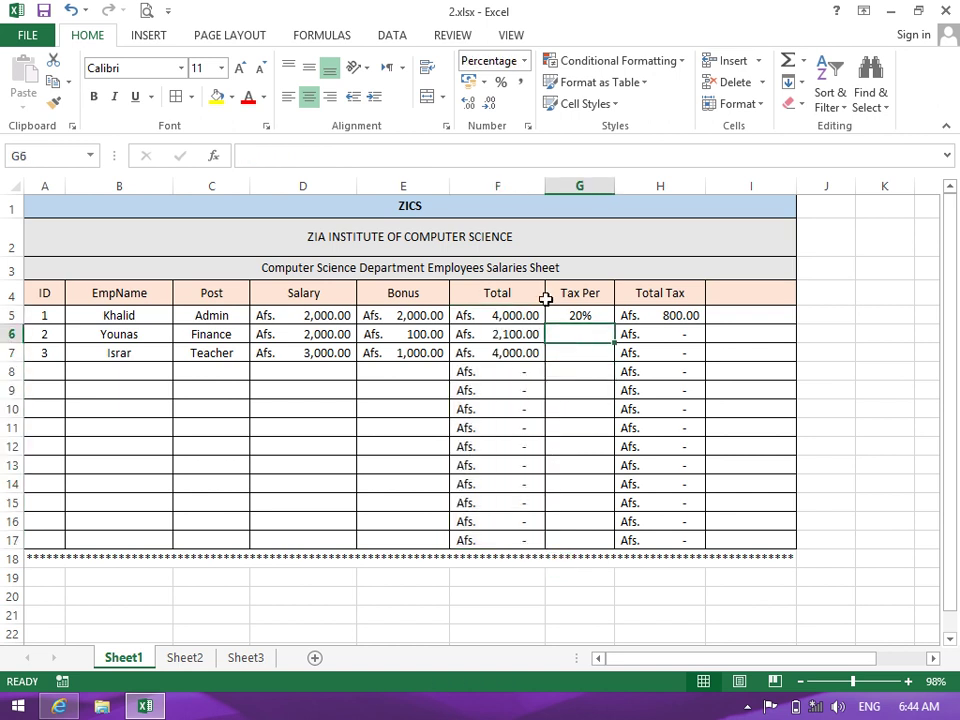
pyautogui.click(524, 63)
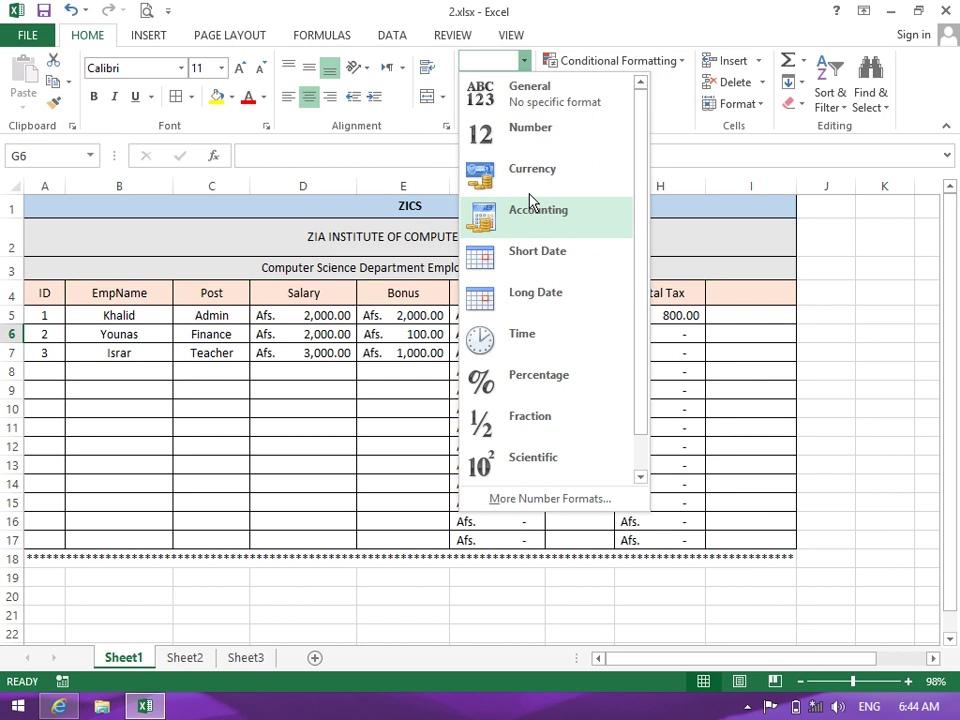
pyautogui.click(538, 375)
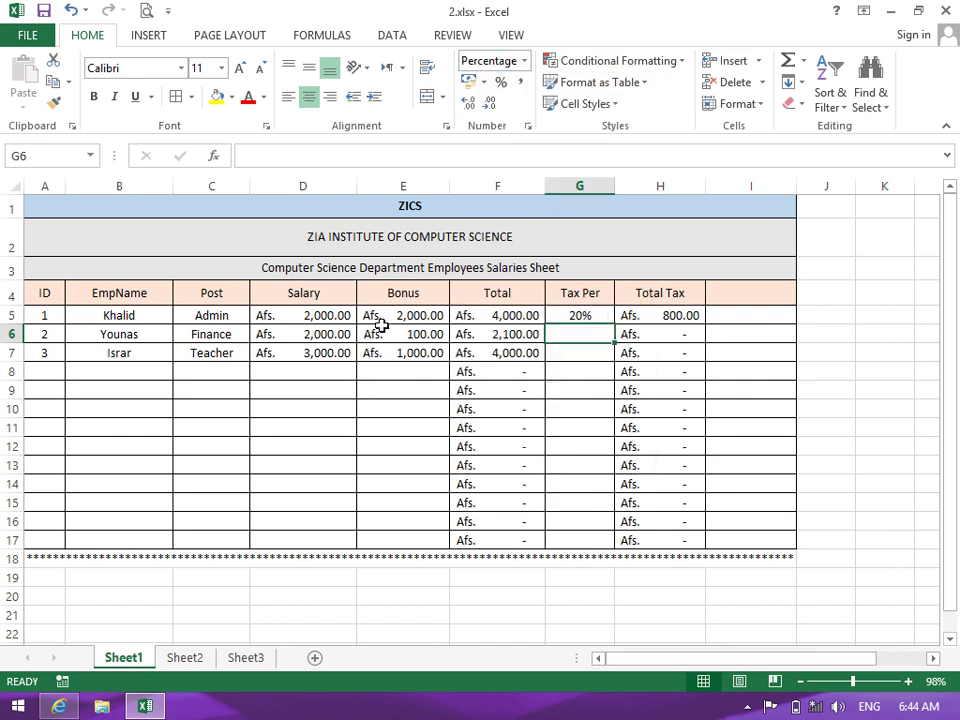
# Try General, then two-decimal Number format on the Salary, Bonus and Total amounts
pyautogui.click(322, 318)
pyautogui.moveTo(322, 318); pyautogui.dragTo(493, 540)
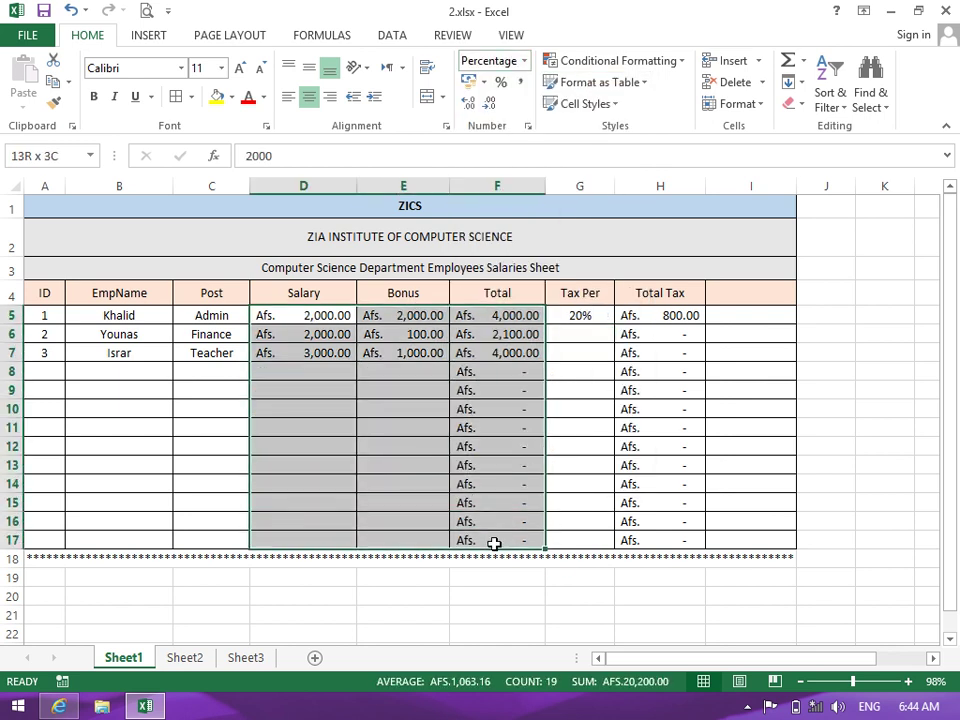
pyautogui.click(523, 62)
pyautogui.click(502, 85)
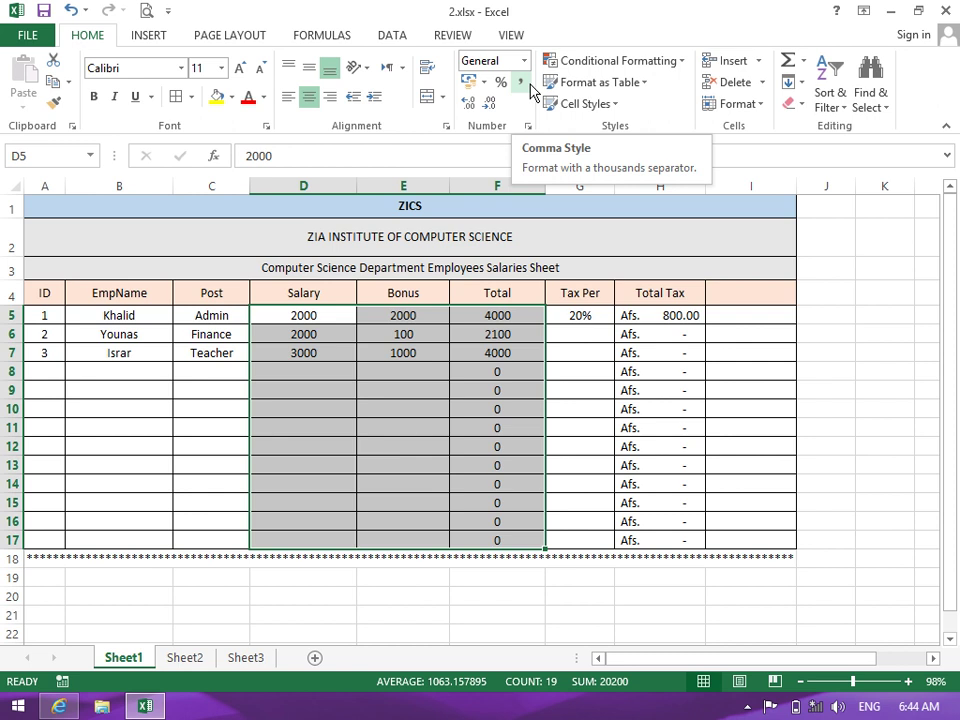
pyautogui.click(522, 62)
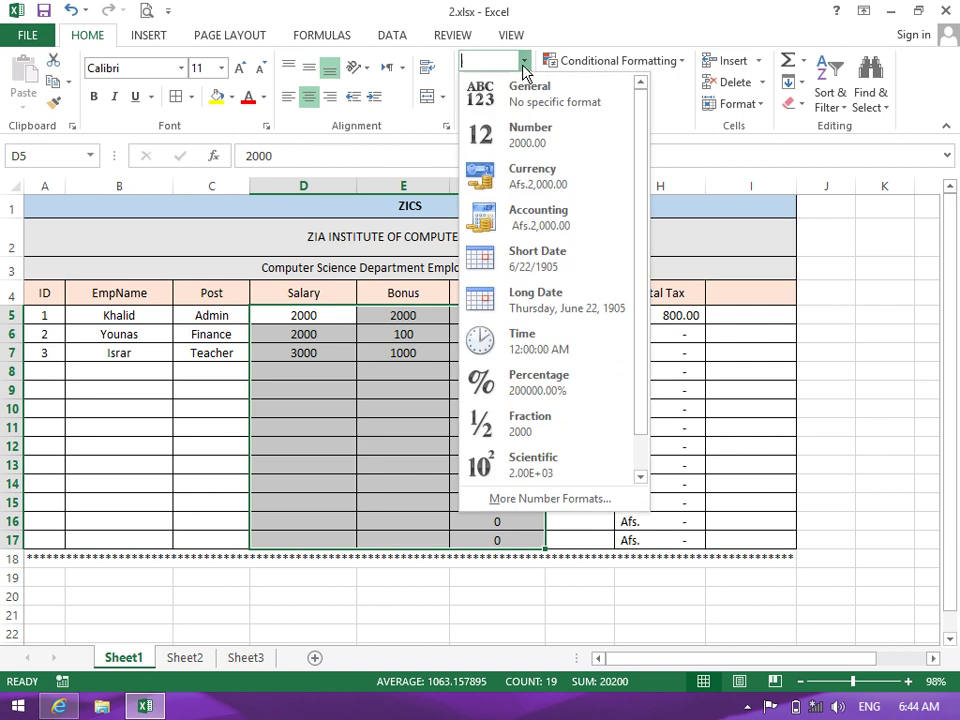
pyautogui.click(572, 146)
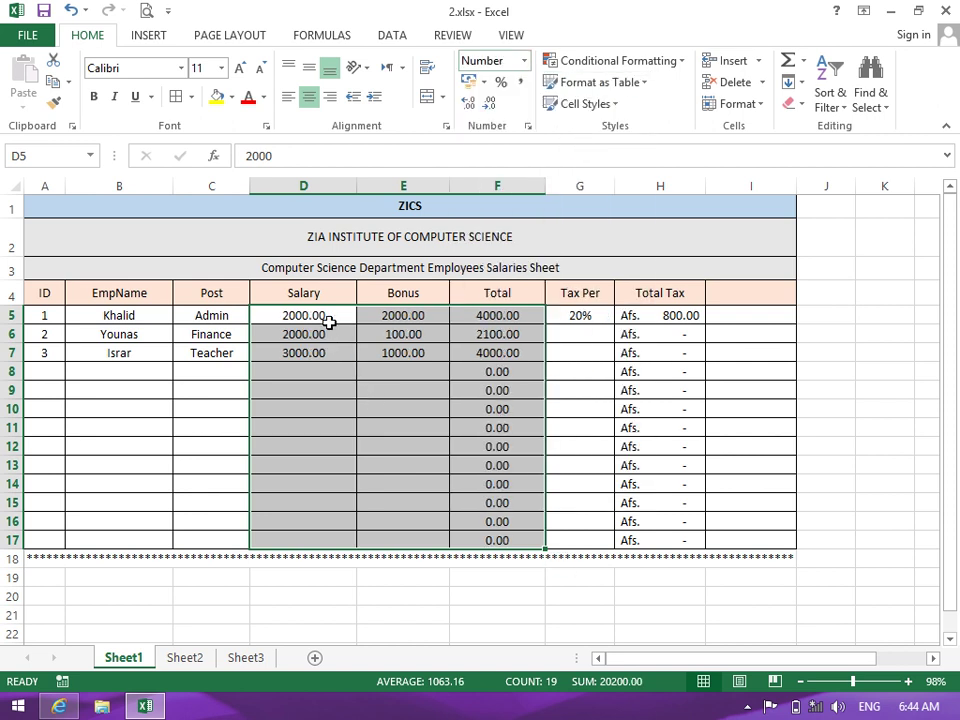
pyautogui.click(525, 64)
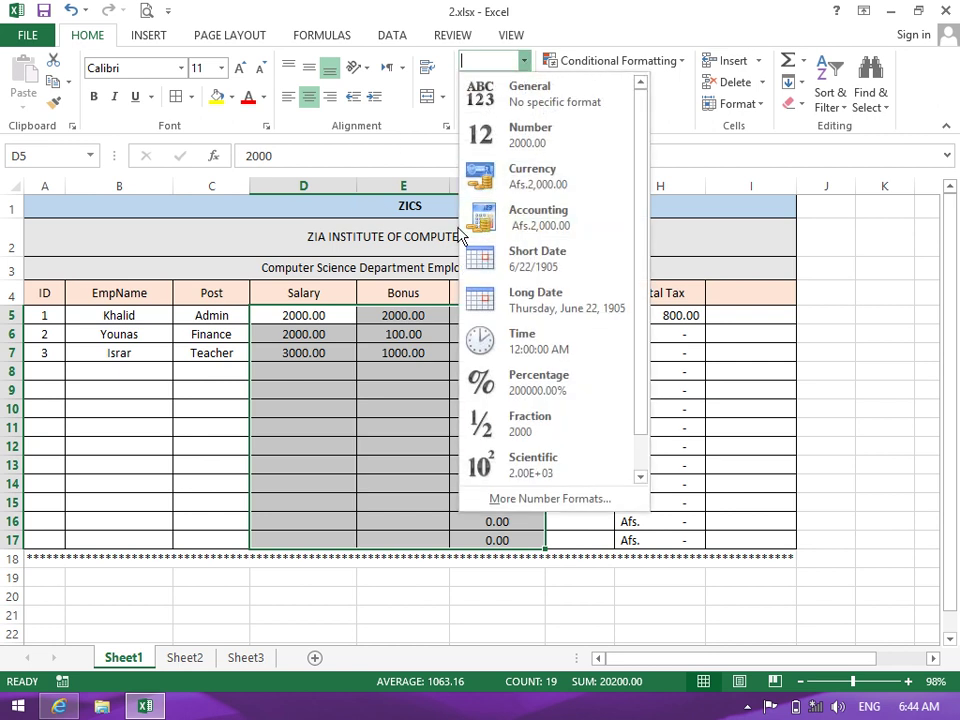
pyautogui.click(287, 560)
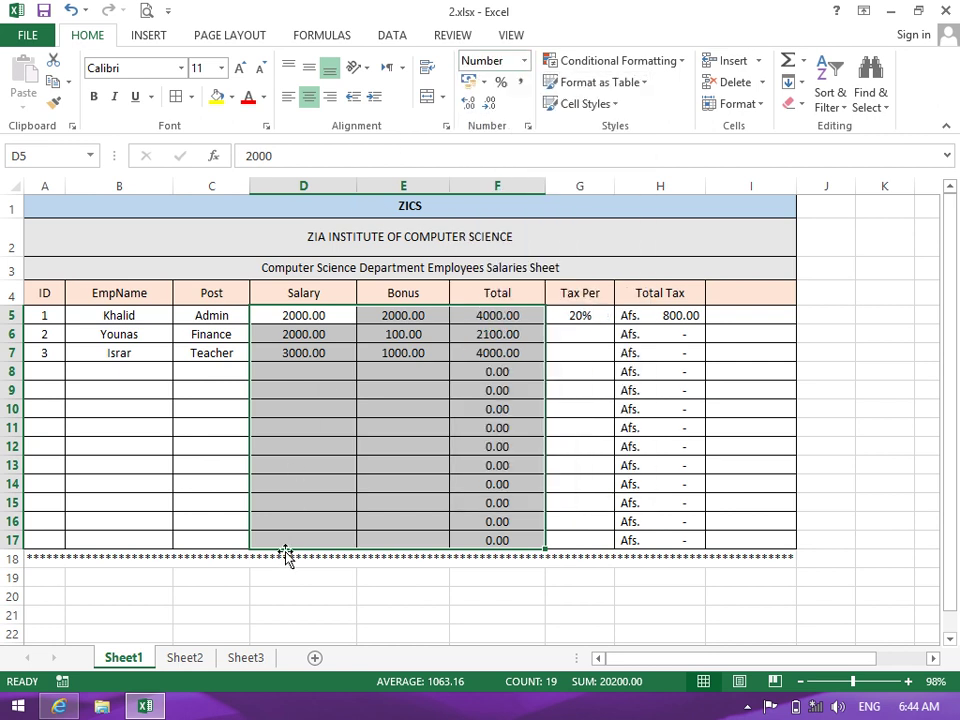
pyautogui.click(276, 603)
# Apply the Afs. accounting format to D5:F17
pyautogui.moveTo(306, 317)
pyautogui.mouseDown()
pyautogui.moveTo(497, 525)
pyautogui.moveTo(497, 540)
pyautogui.mouseUp()
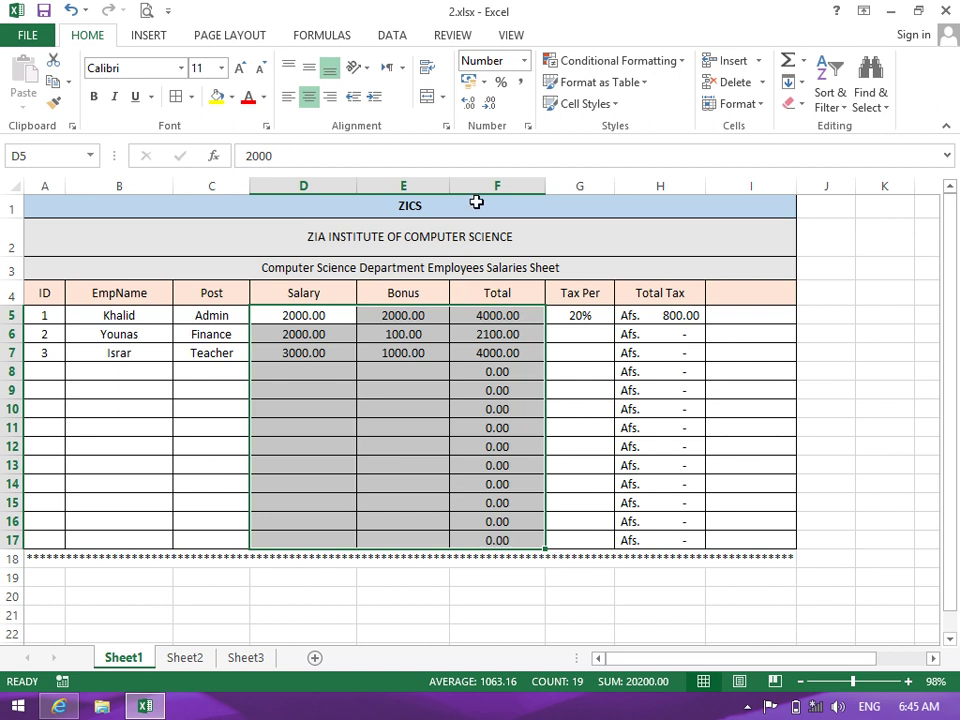
pyautogui.click(522, 62)
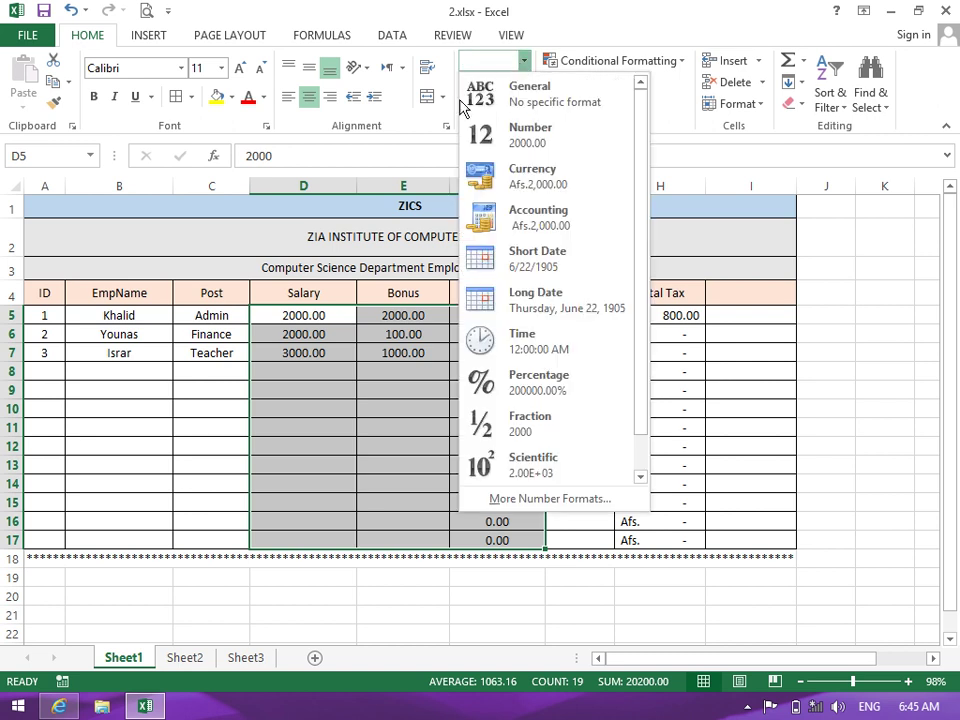
pyautogui.click(489, 229)
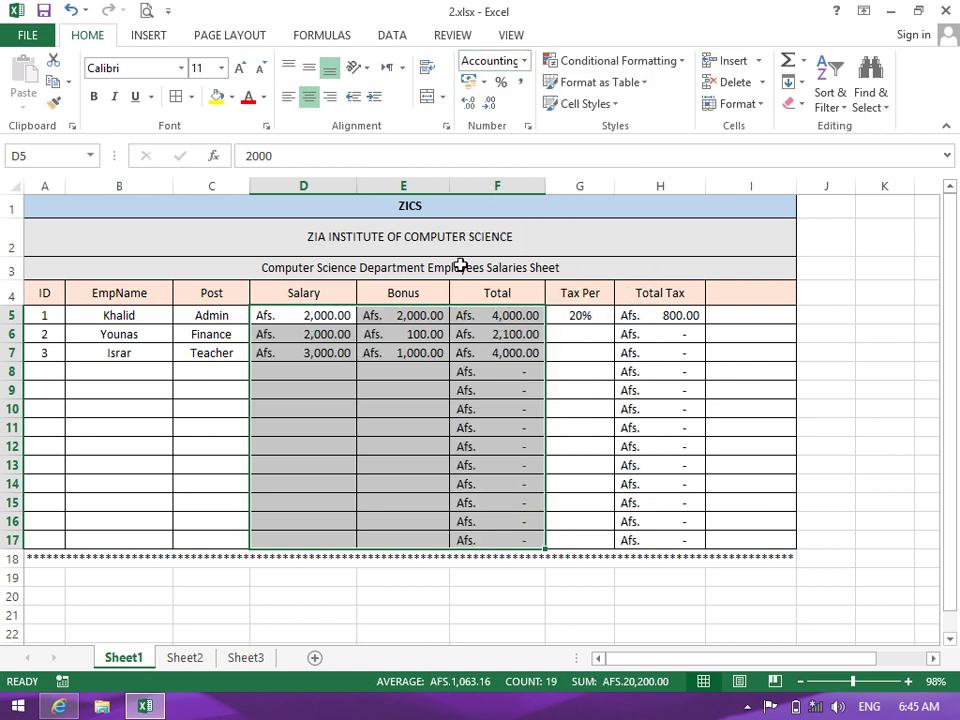
pyautogui.click(380, 460)
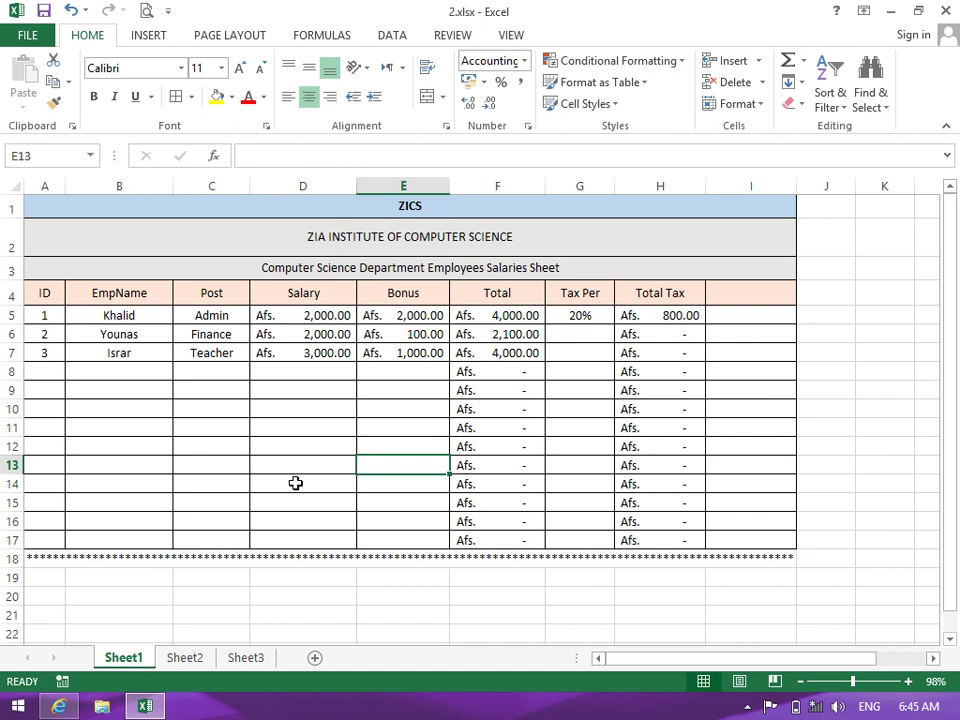
# Add the headers Piad in I4 and UNpIAD in J4, and select I4:J17
pyautogui.click(740, 300)
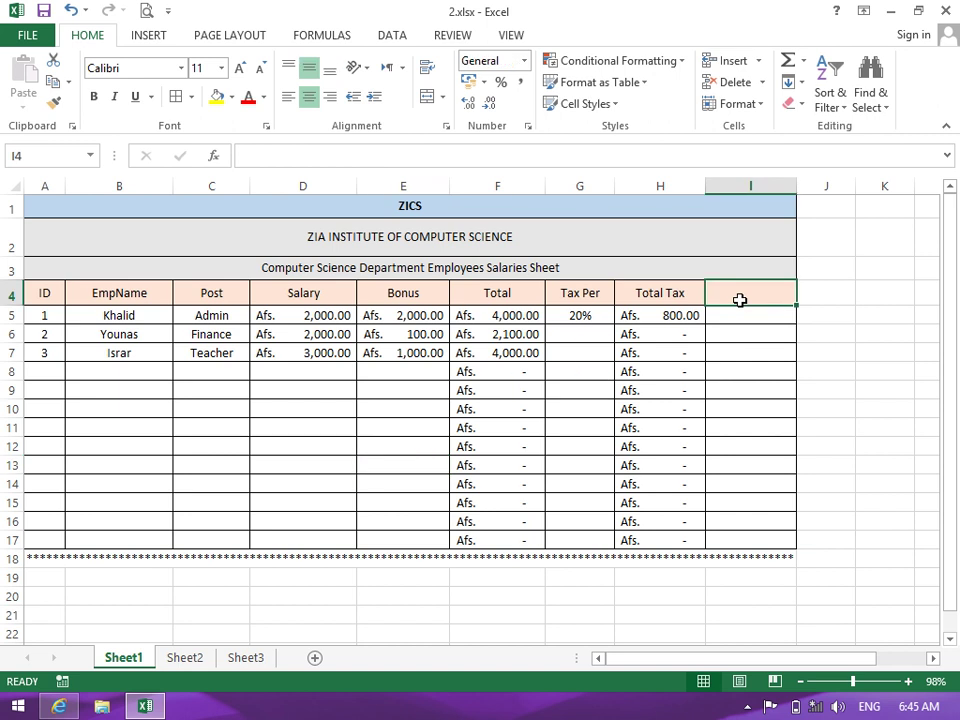
pyautogui.write('Piad')
pyautogui.press('Tab')
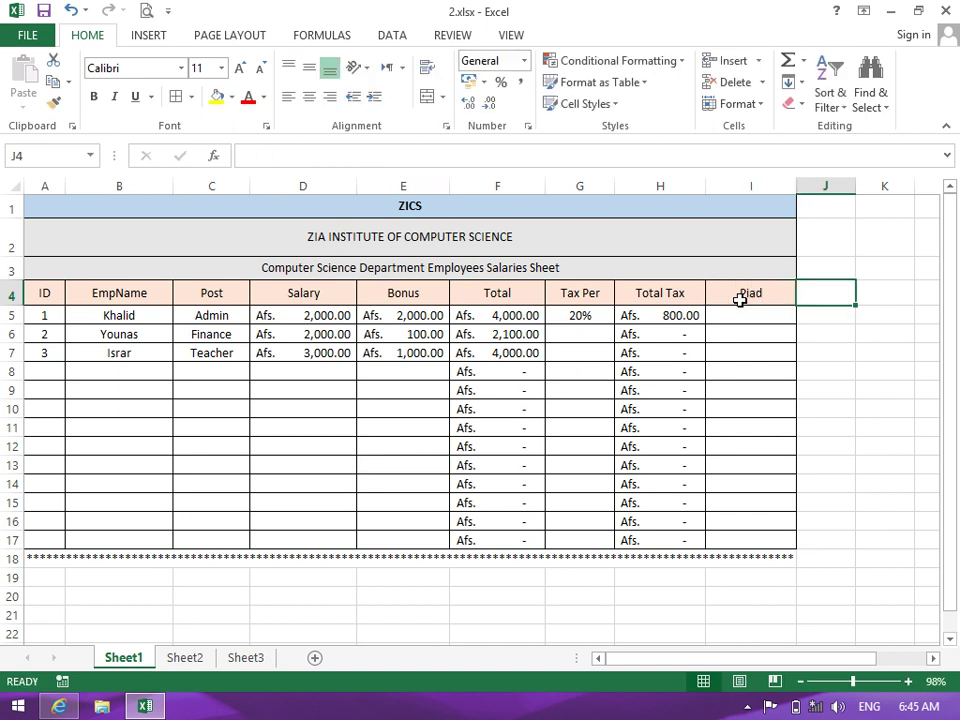
pyautogui.write('UNpIAD')
pyautogui.press('Return')
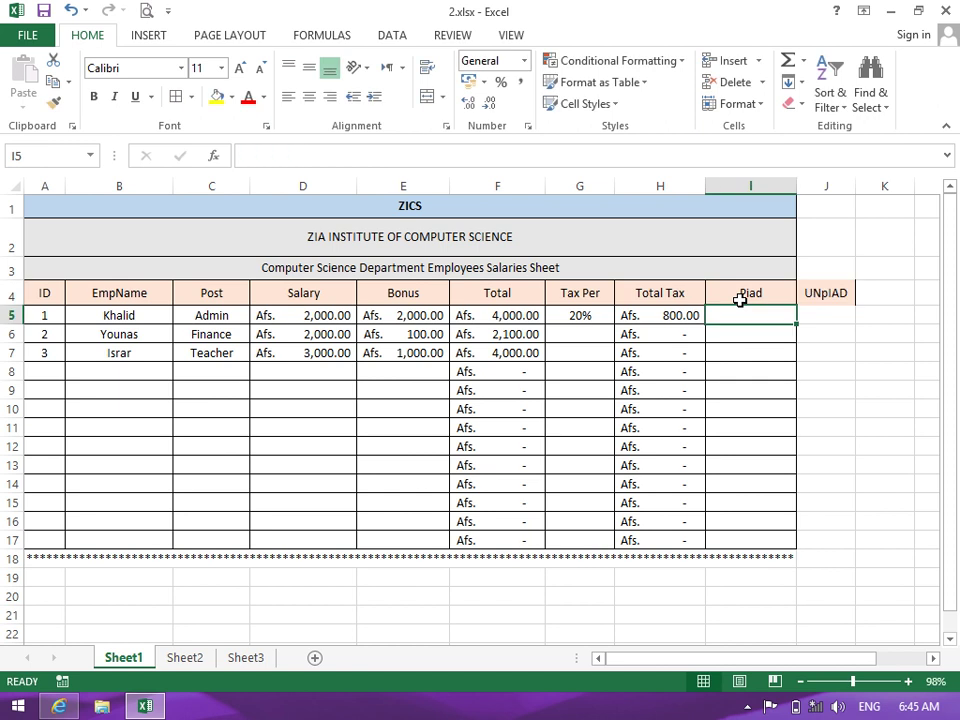
pyautogui.moveTo(752, 293); pyautogui.dragTo(829, 540)
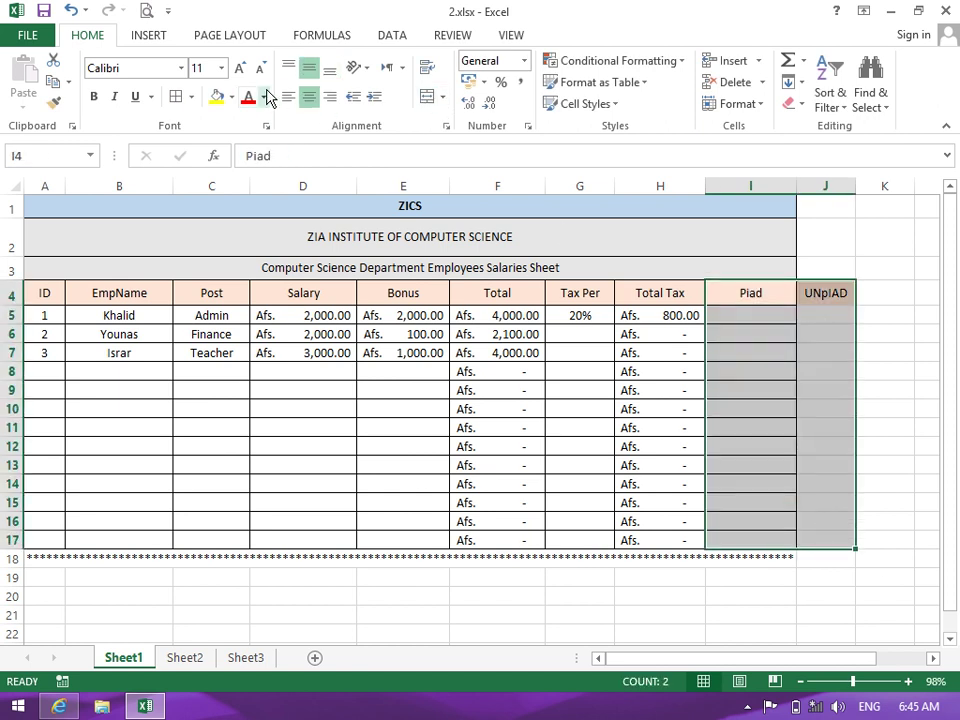
# Enter a first unpaid formula =F5-I5 in J5
pyautogui.click(777, 313)
pyautogui.click(810, 316)
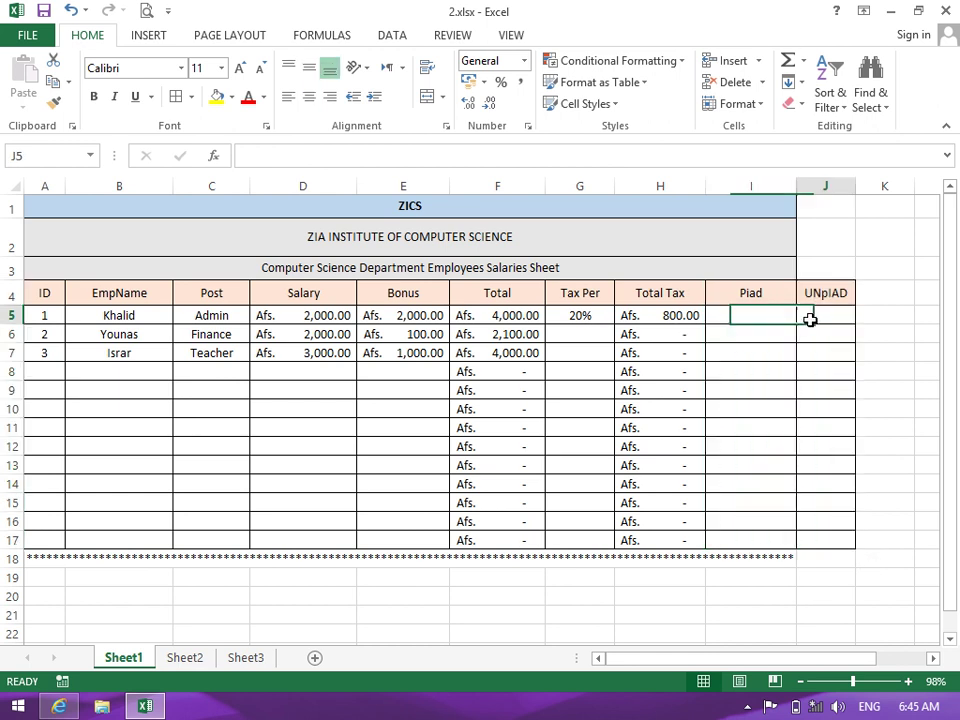
pyautogui.write('=')
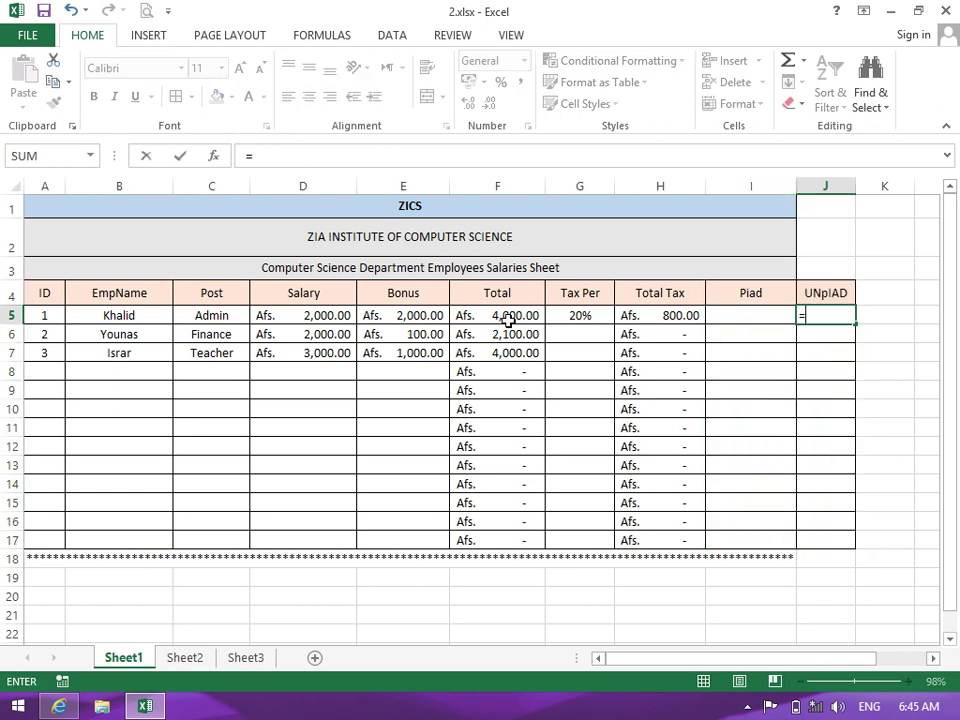
pyautogui.click(473, 315)
pyautogui.write('-')
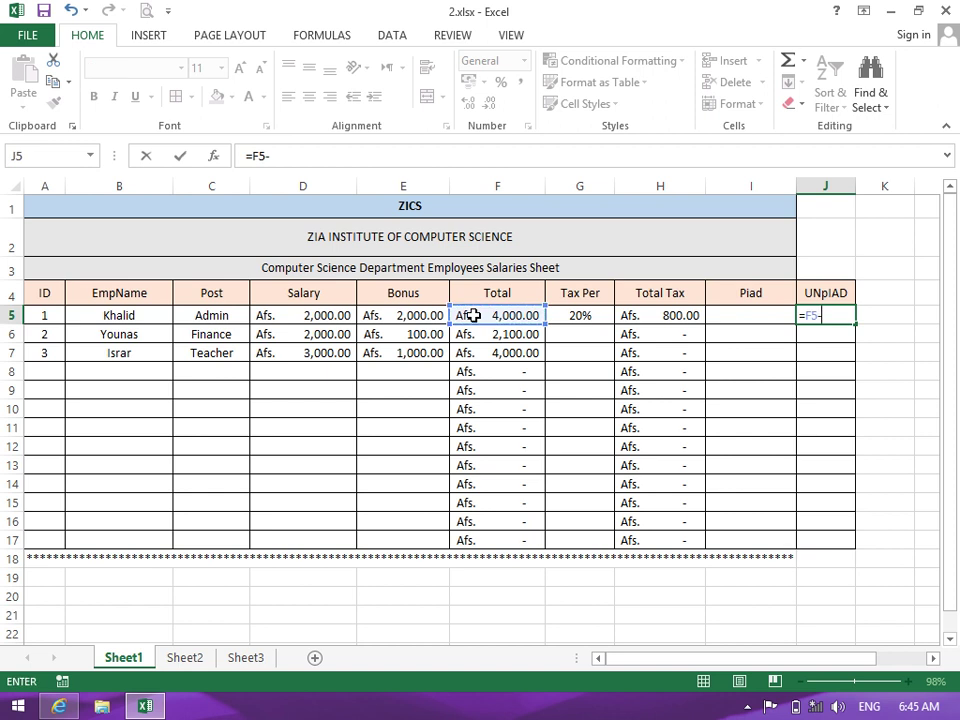
pyautogui.click(739, 316)
pyautogui.press('Return')
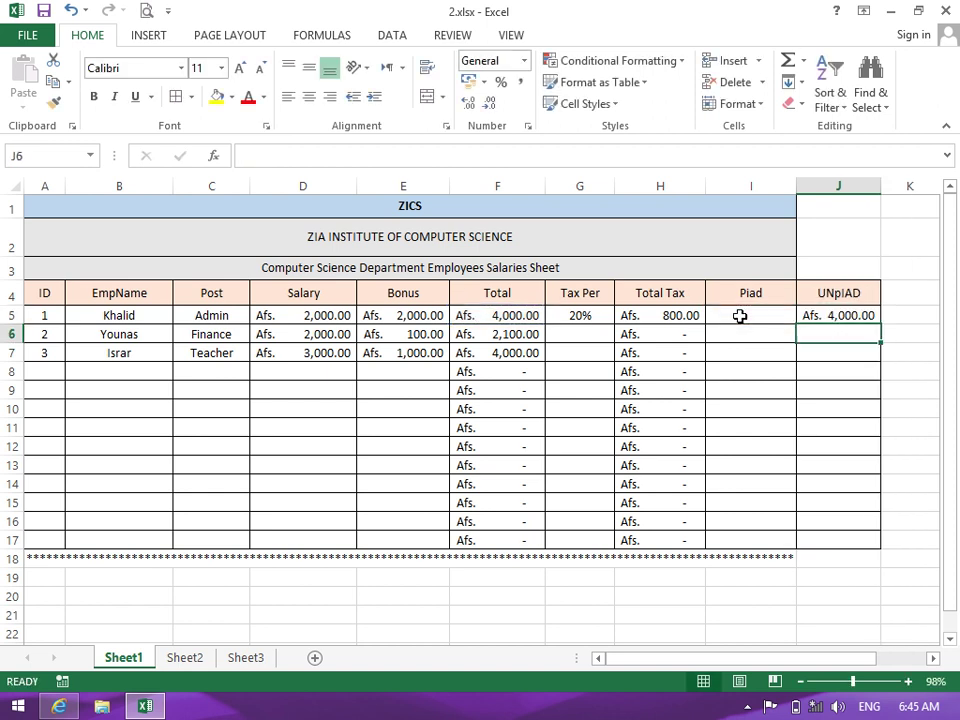
# Rewrite J5 as =F5-H5-I5 so it shows Afs. 3,200.00
pyautogui.doubleClick(835, 314)
pyautogui.press('BackSpace')
pyautogui.press('BackSpace')
pyautogui.press('BackSpace')
pyautogui.press('BackSpace')
pyautogui.press('BackSpace')
pyautogui.click(475, 315)
pyautogui.write('=')
pyautogui.click(673, 315)
pyautogui.write('=')
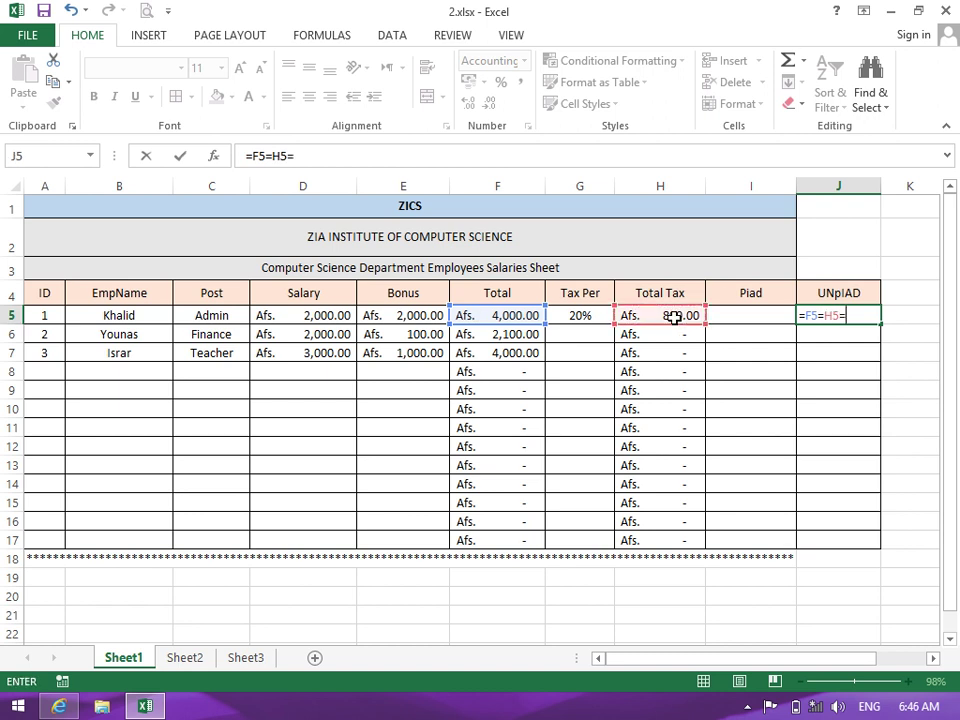
pyautogui.press('BackSpace')
pyautogui.press('BackSpace')
pyautogui.press('BackSpace')
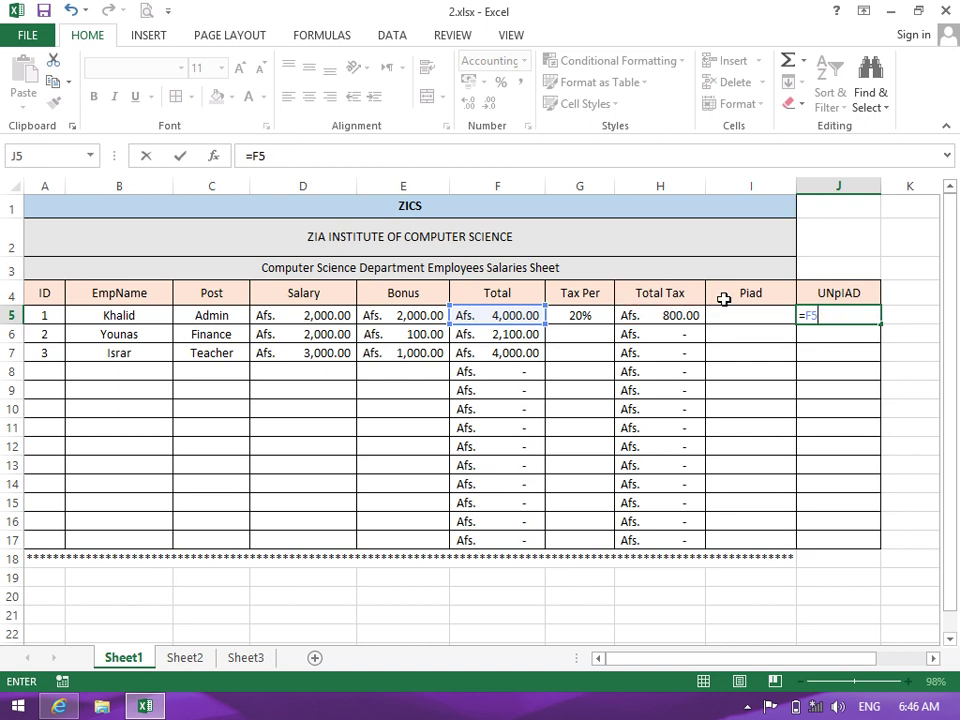
pyautogui.write('-')
pyautogui.click(658, 315)
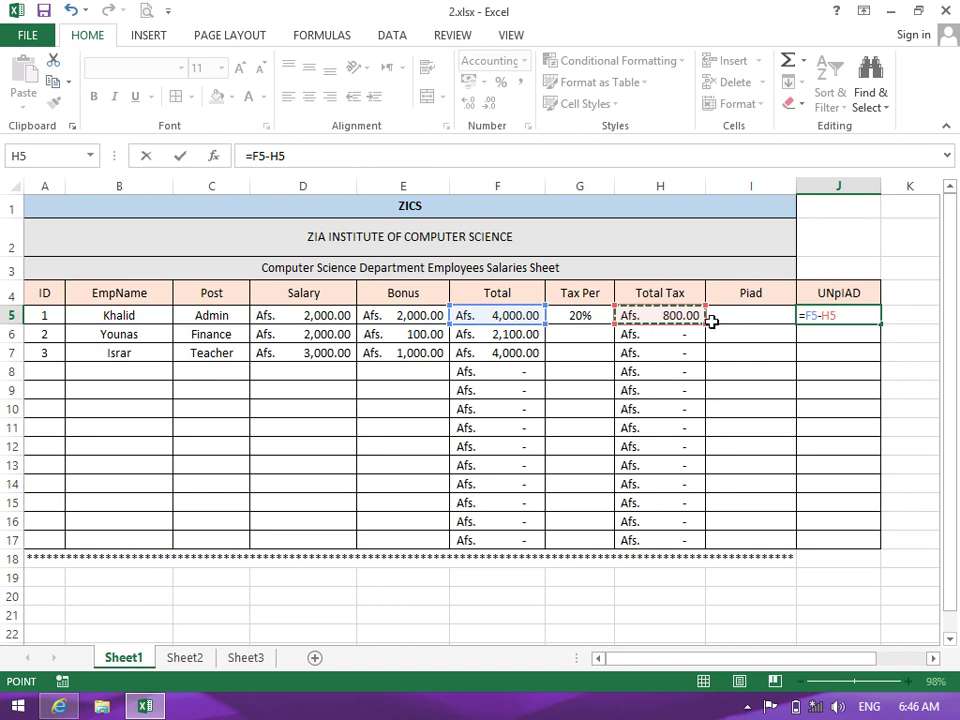
pyautogui.write('-')
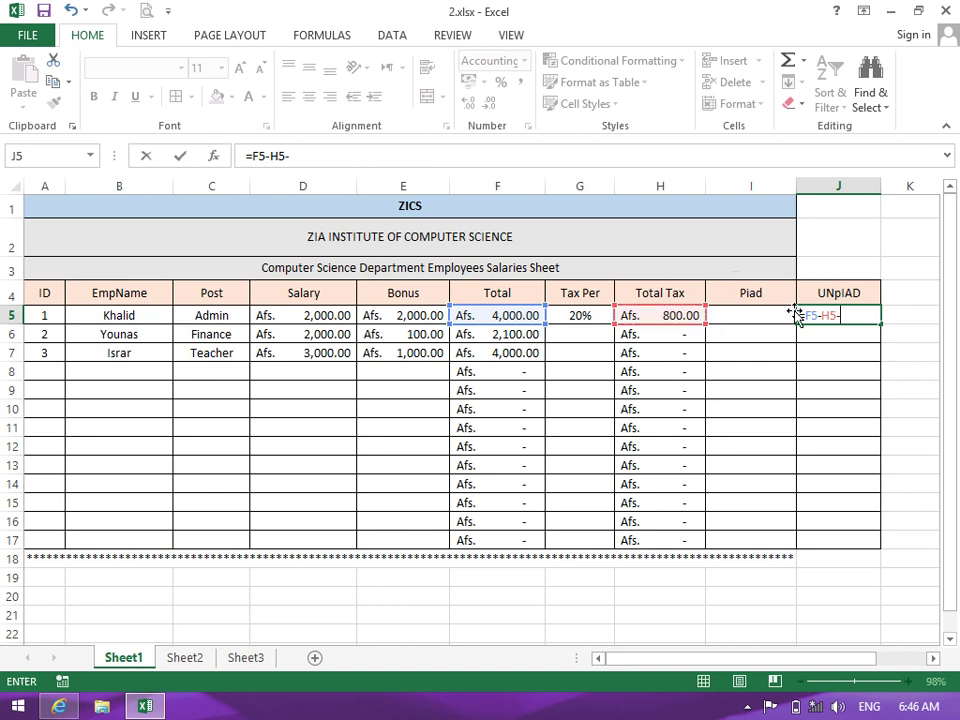
pyautogui.click(747, 317)
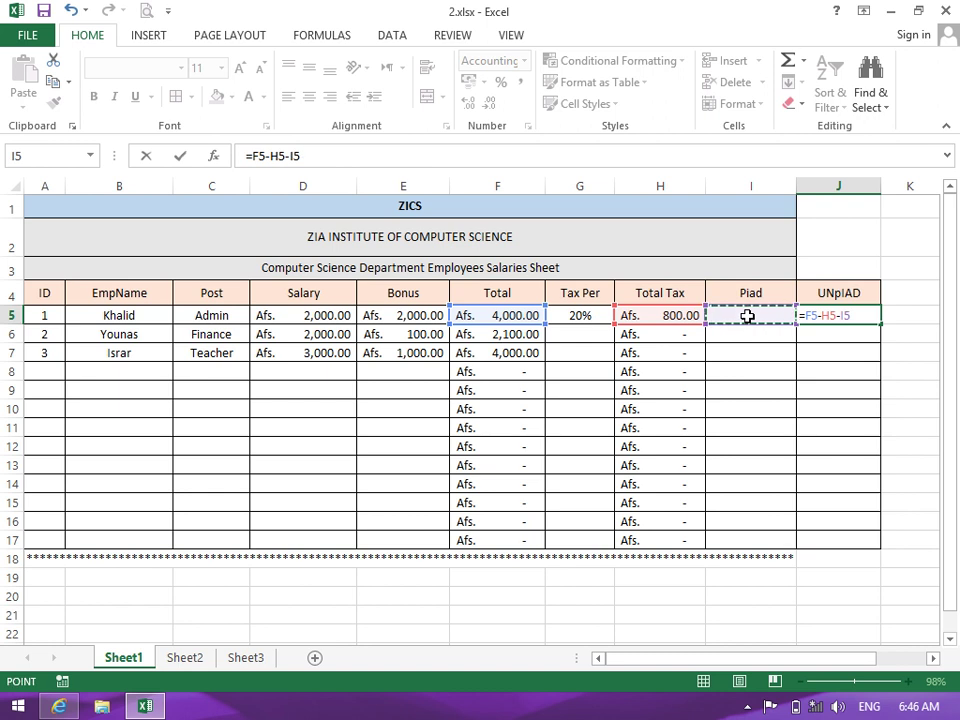
pyautogui.press('Return')
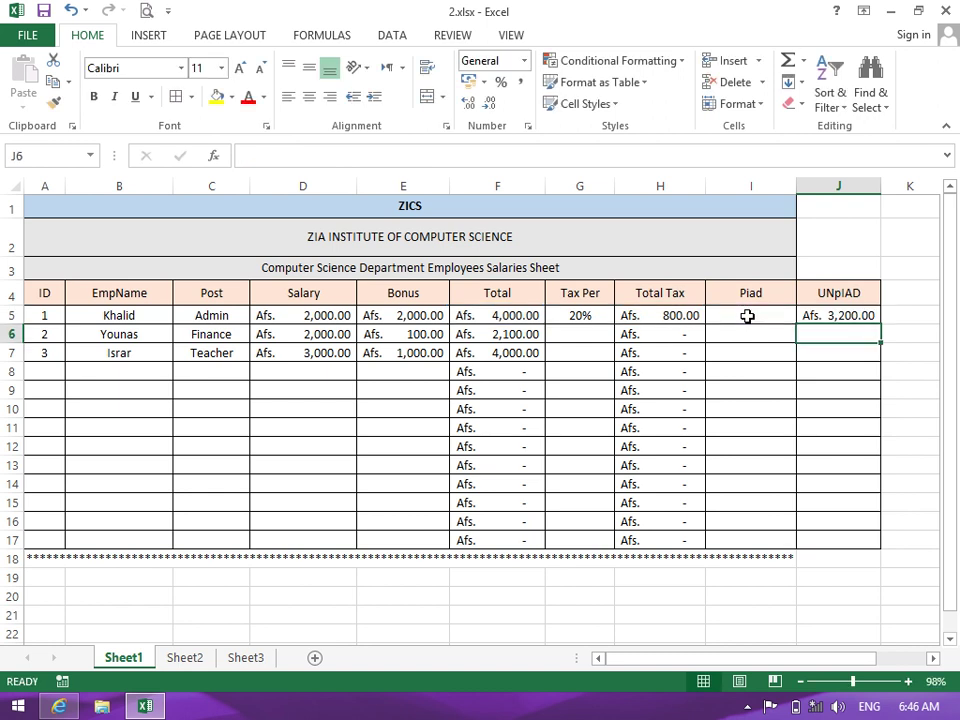
pyautogui.doubleClick(812, 292)
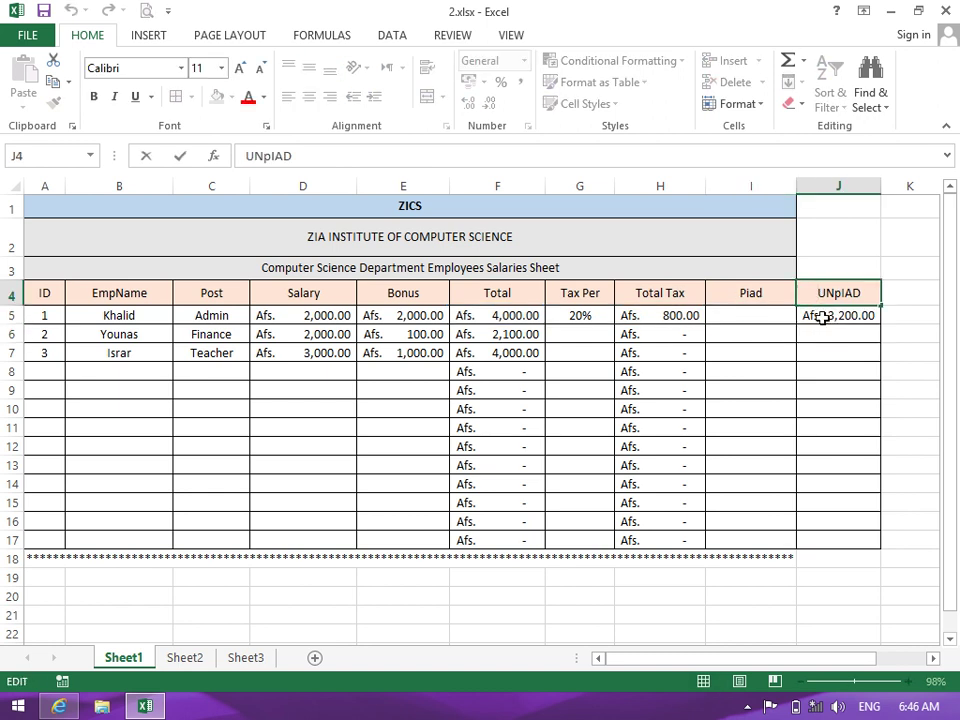
pyautogui.click(820, 317)
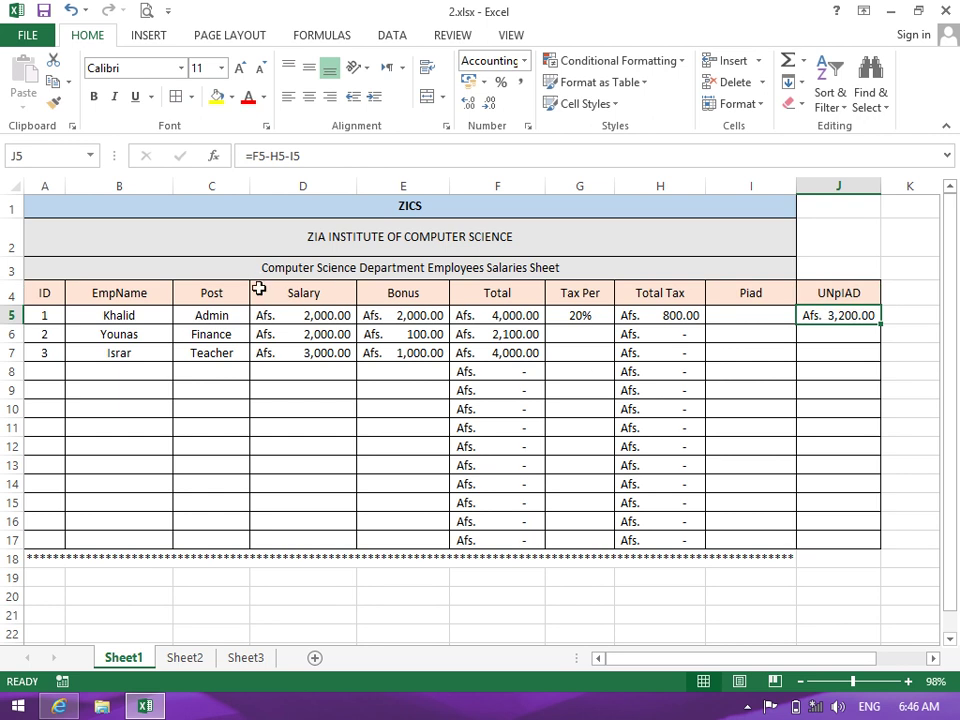
# Enter 3000 as the first employee's paid amount in I5 and check J5
pyautogui.click(120, 316)
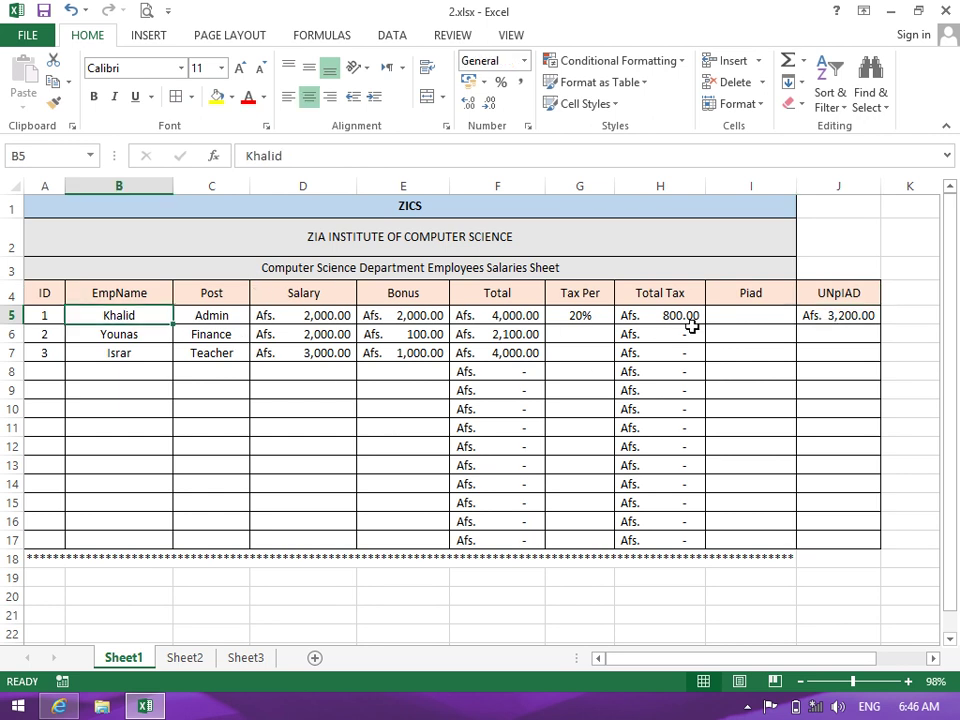
pyautogui.click(736, 315)
pyautogui.write('3000')
pyautogui.press('Return')
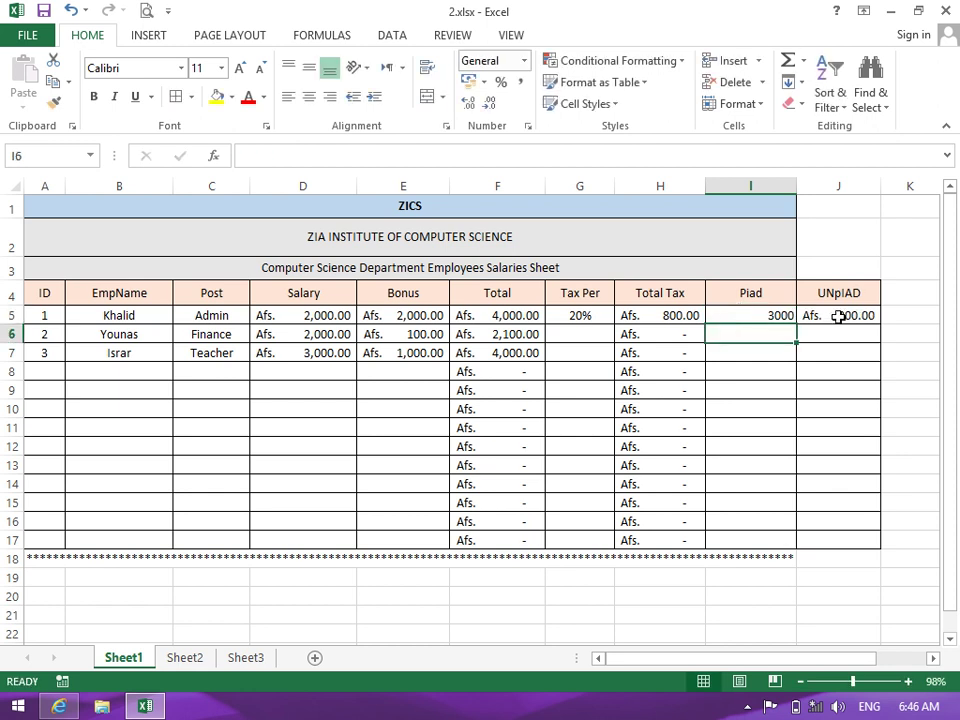
pyautogui.click(838, 316)
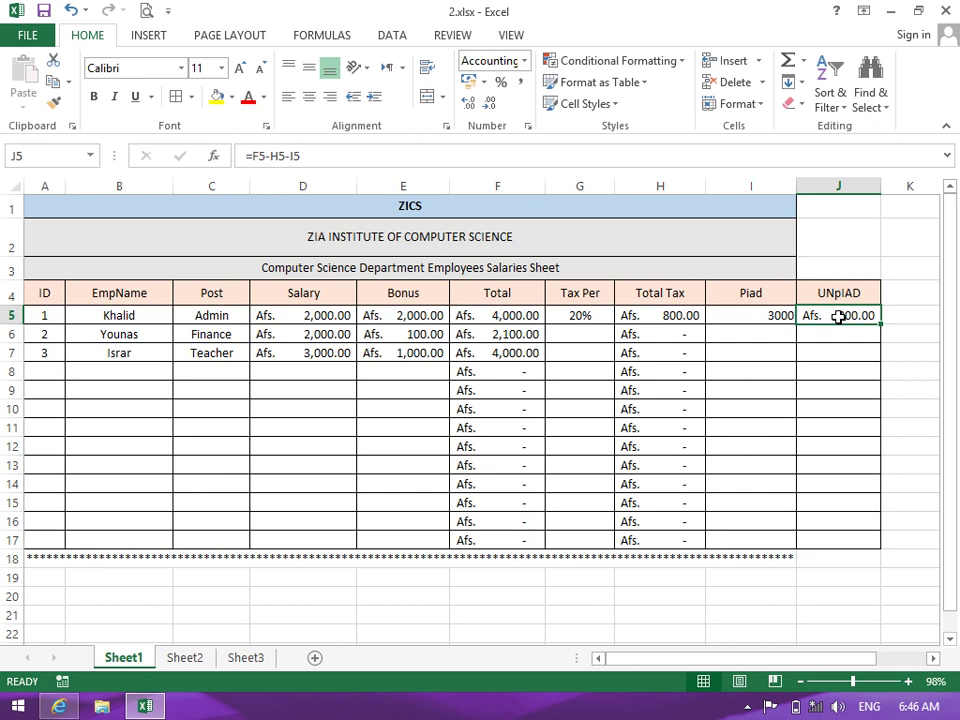
# Centre the Piad amounts in I5:I17
pyautogui.click(790, 338)
pyautogui.click(726, 315)
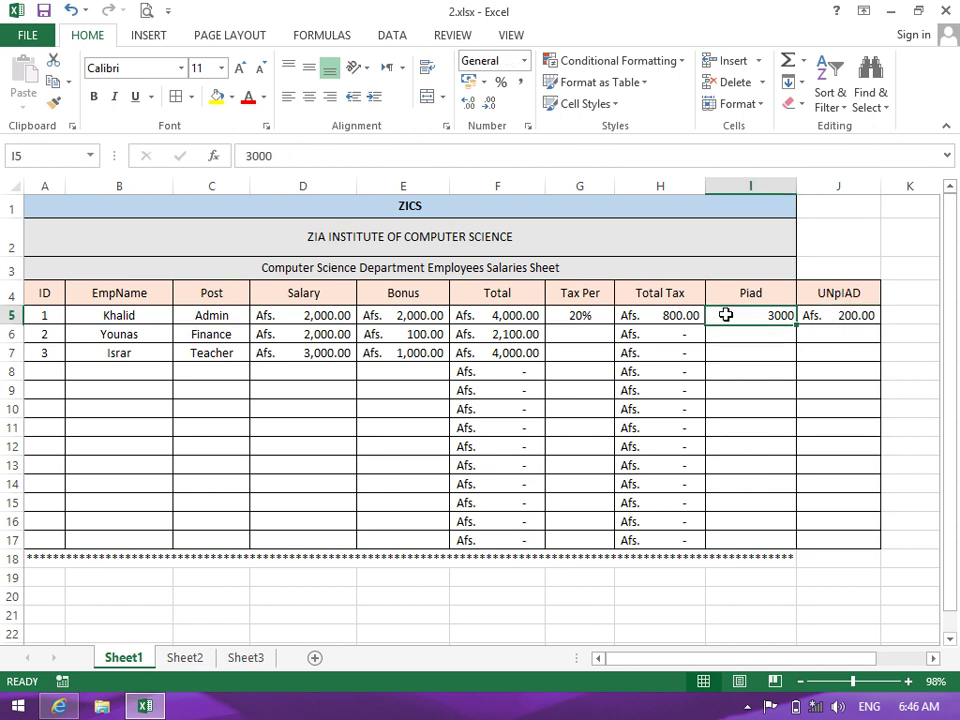
pyautogui.doubleClick(726, 315)
pyautogui.click(743, 408)
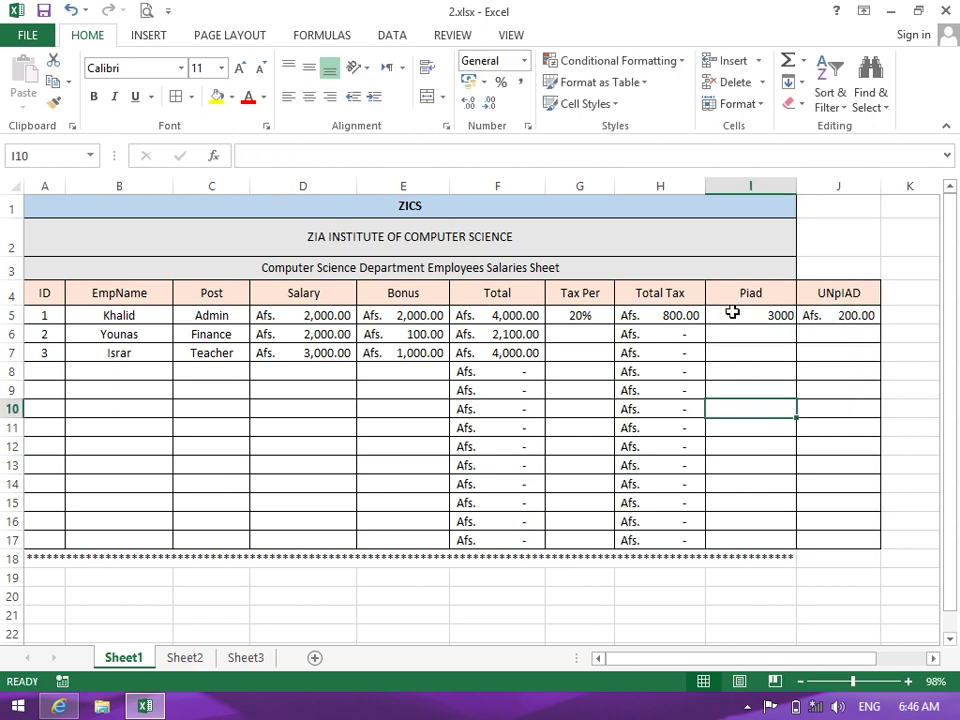
pyautogui.moveTo(732, 313); pyautogui.dragTo(745, 538)
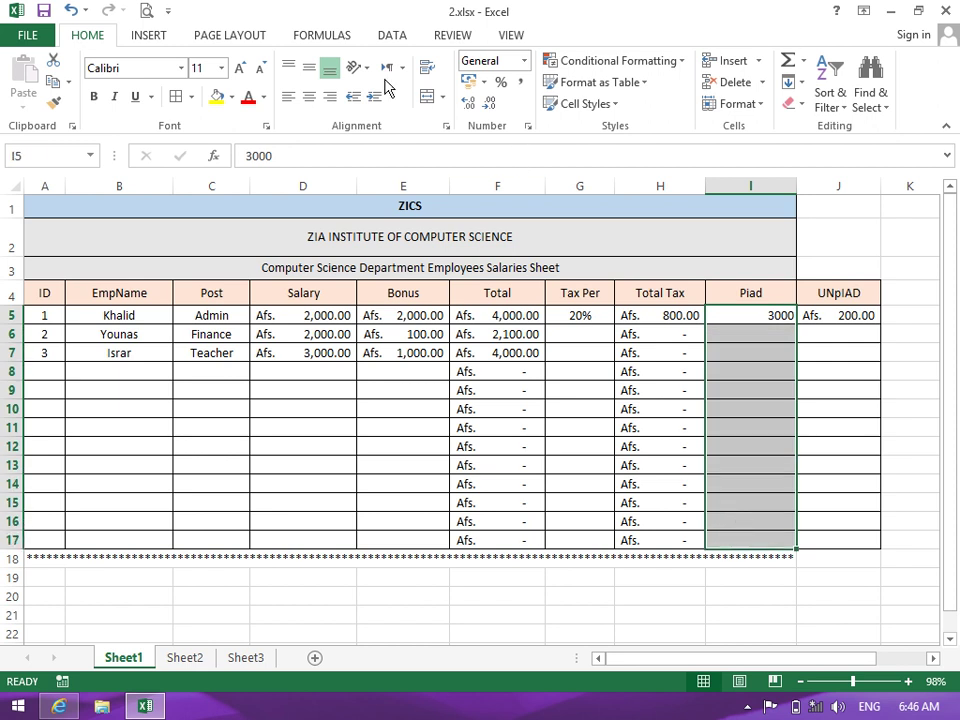
pyautogui.click(309, 97)
# Review the F5 and H5 formulas, then change I5 to 4500 so J5 shows Afs. (1,300.00)
pyautogui.click(640, 314)
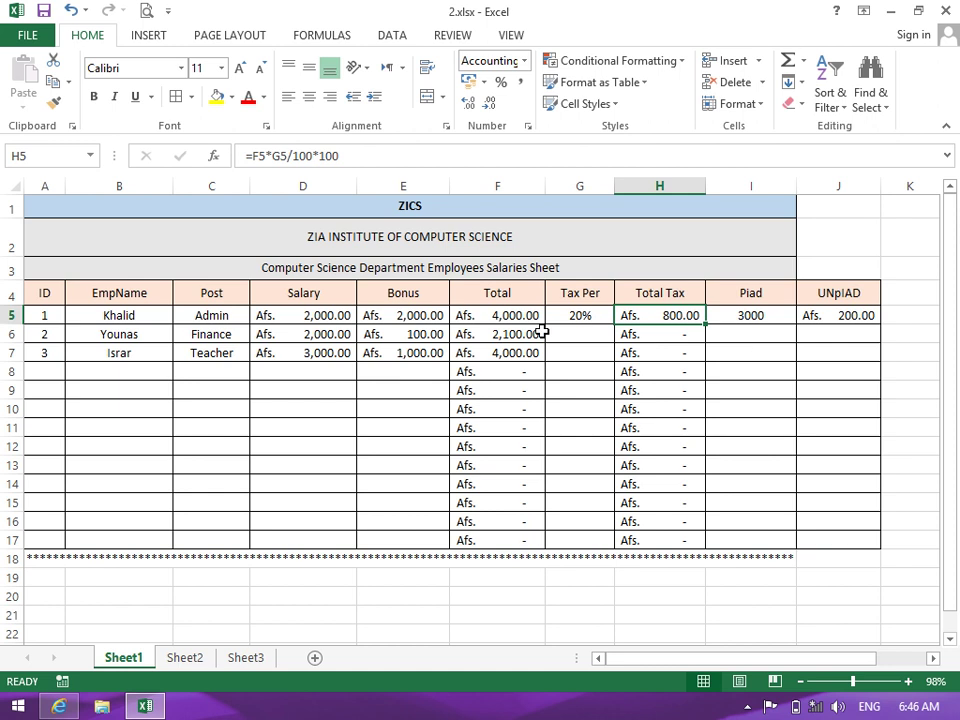
pyautogui.click(490, 316)
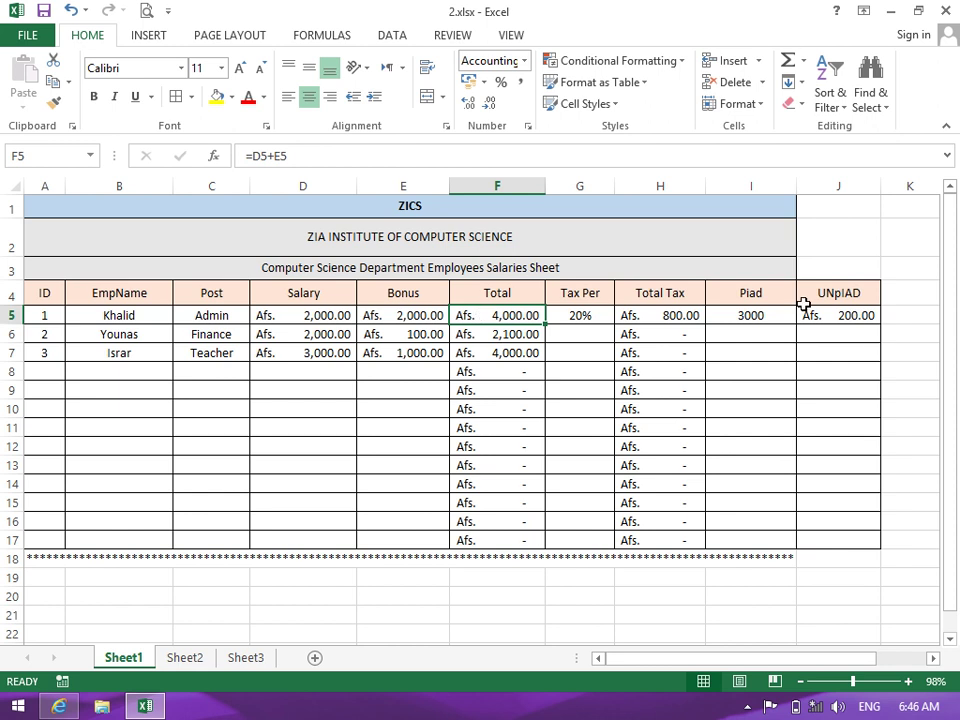
pyautogui.moveTo(815, 316); pyautogui.dragTo(826, 540)
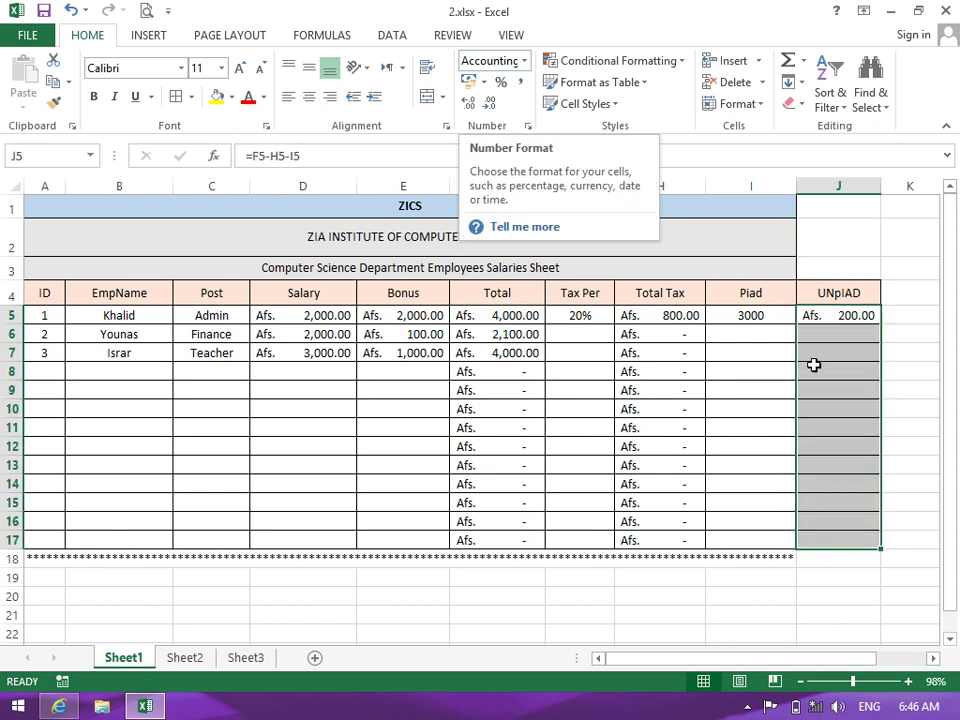
pyautogui.click(767, 316)
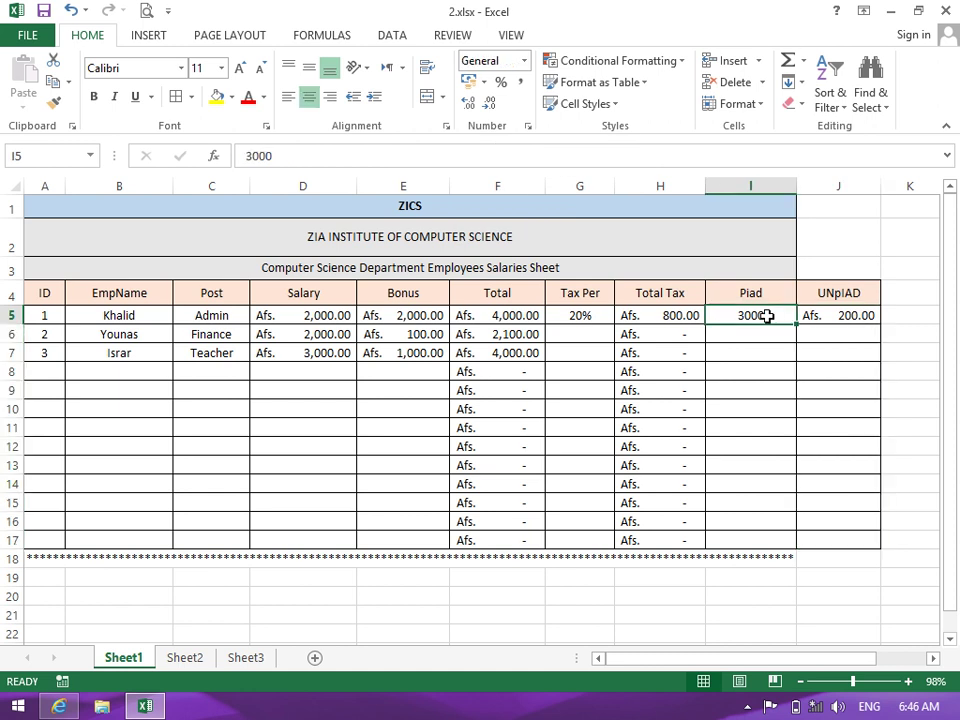
pyautogui.write('4500')
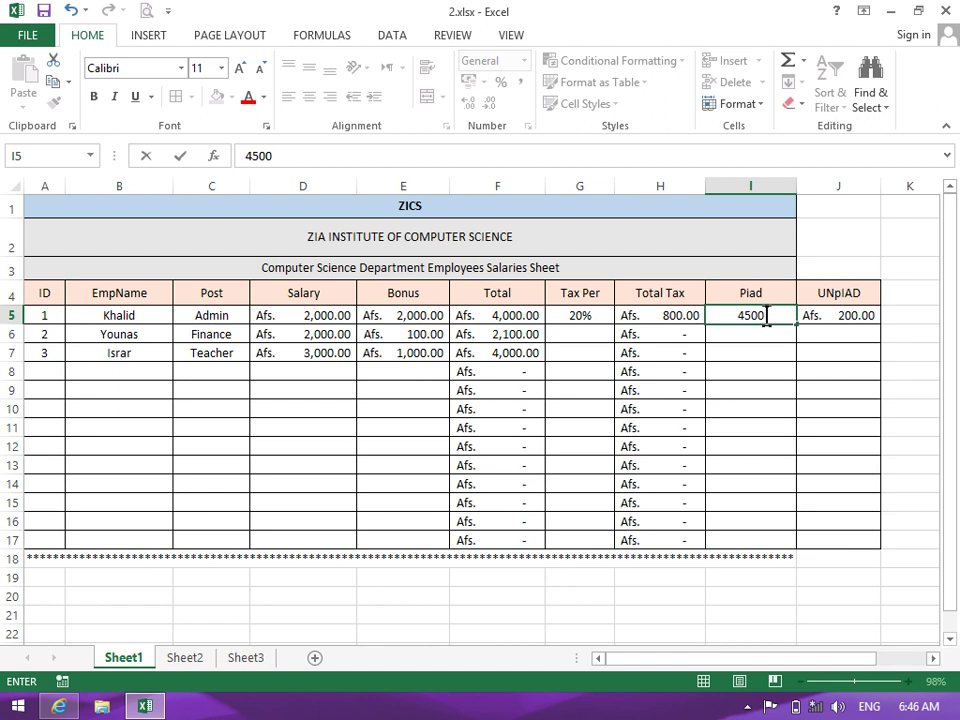
pyautogui.press('Return')
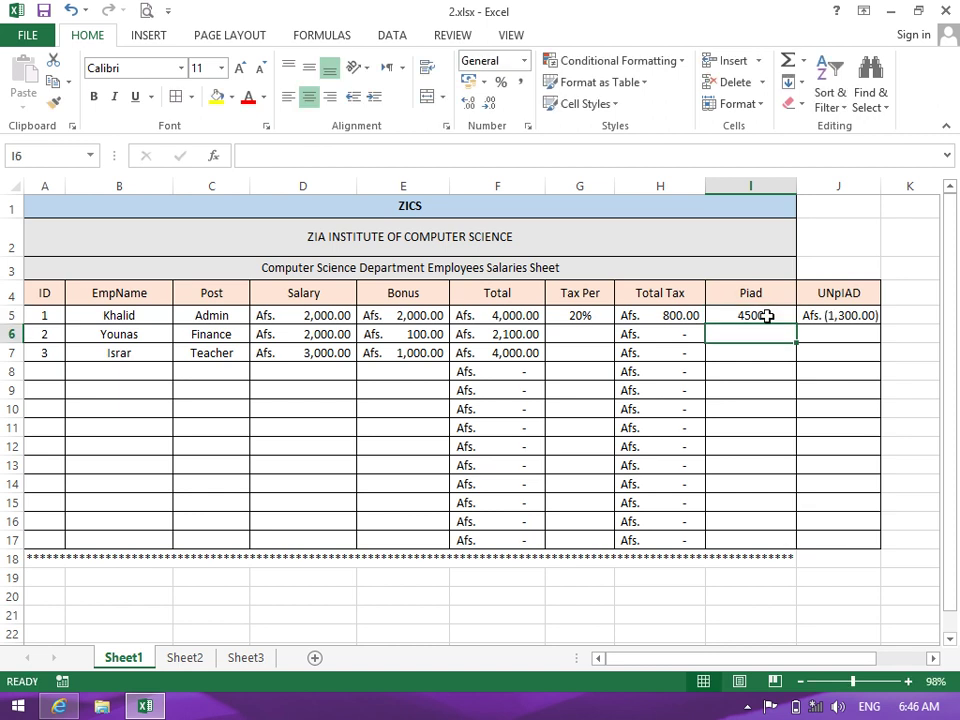
pyautogui.click(811, 350)
pyautogui.click(838, 316)
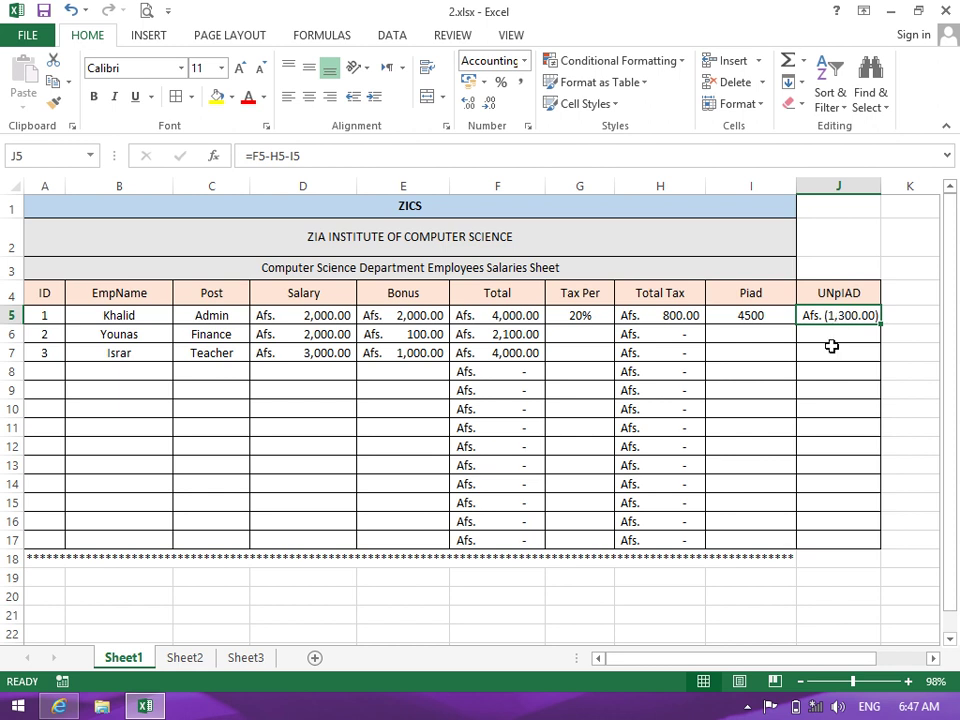
pyautogui.click(836, 350)
pyautogui.click(836, 316)
# Switch J5:J17 to Currency, back to Accounting, and auto-fit column J
pyautogui.moveTo(812, 316); pyautogui.dragTo(845, 535)
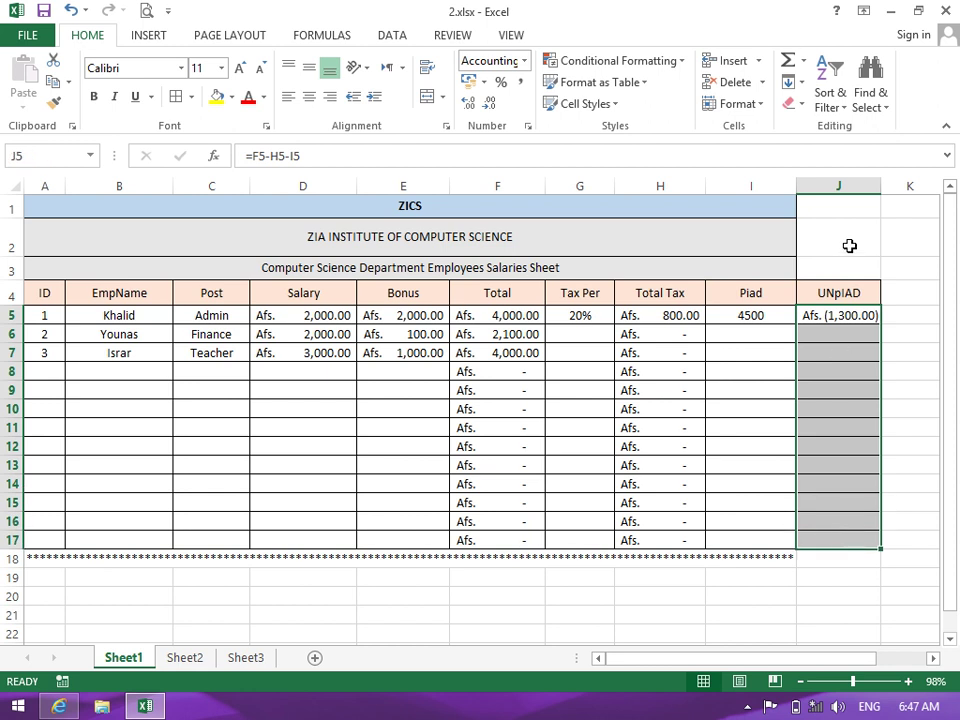
pyautogui.moveTo(881, 185); pyautogui.dragTo(927, 183)
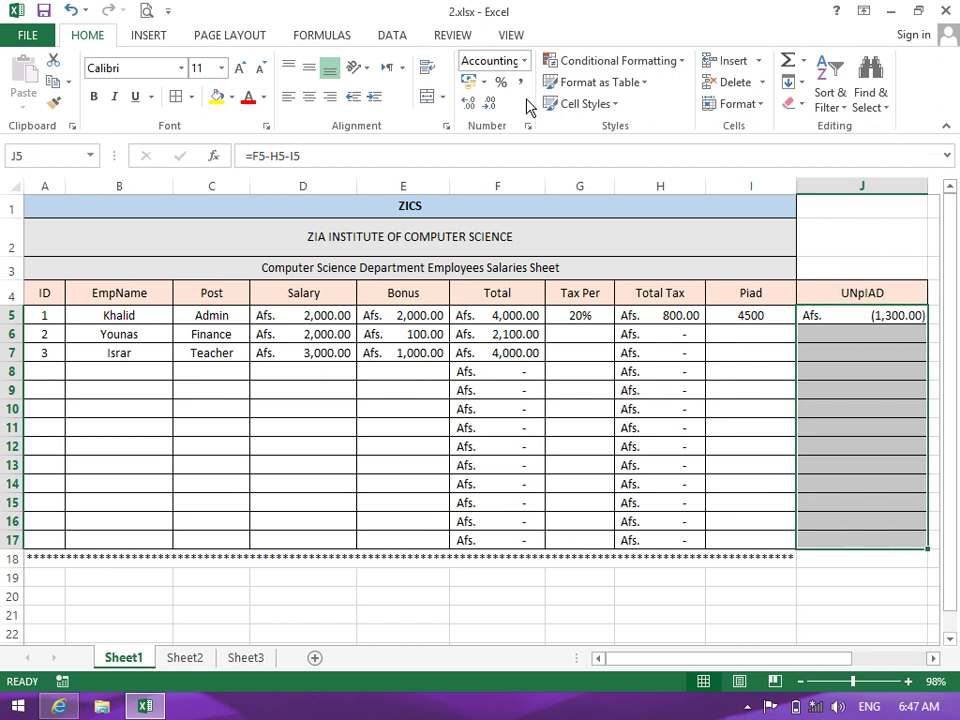
pyautogui.click(523, 61)
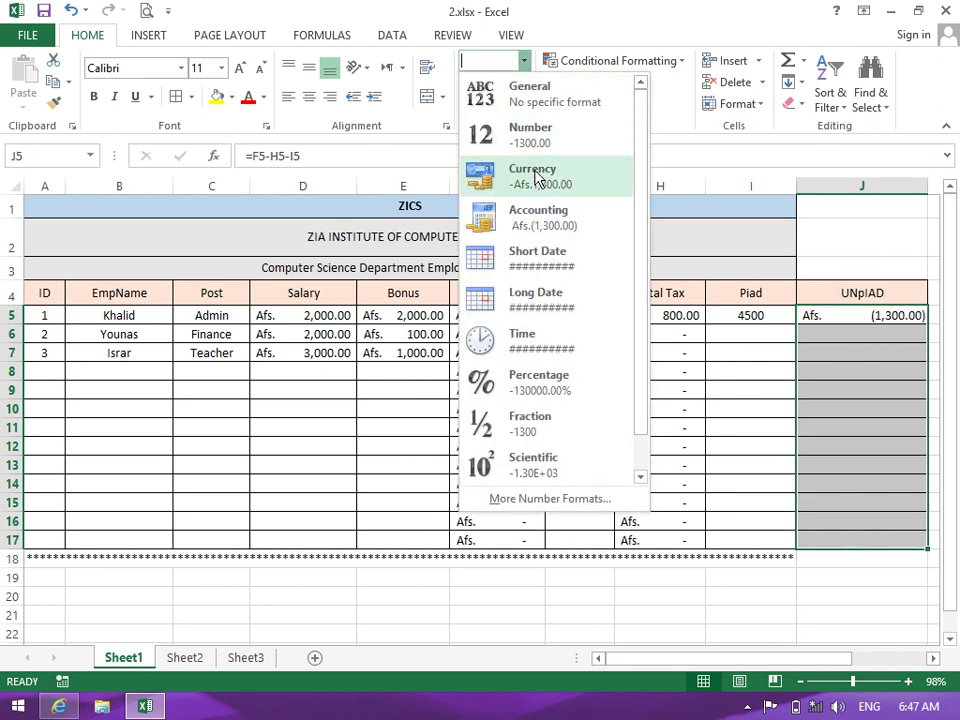
pyautogui.click(538, 178)
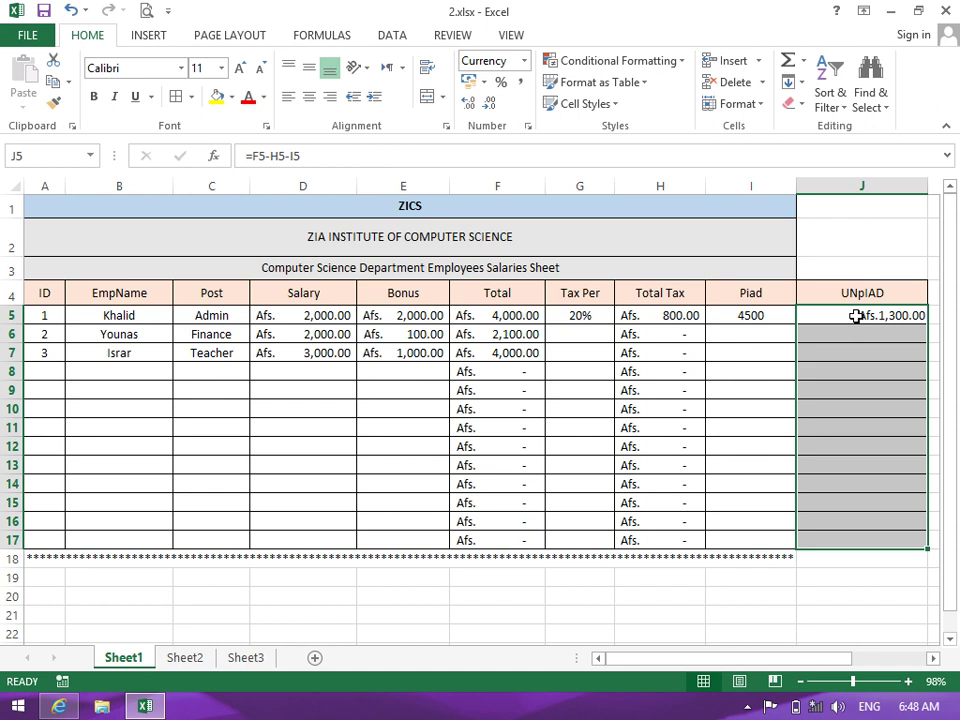
pyautogui.click(523, 61)
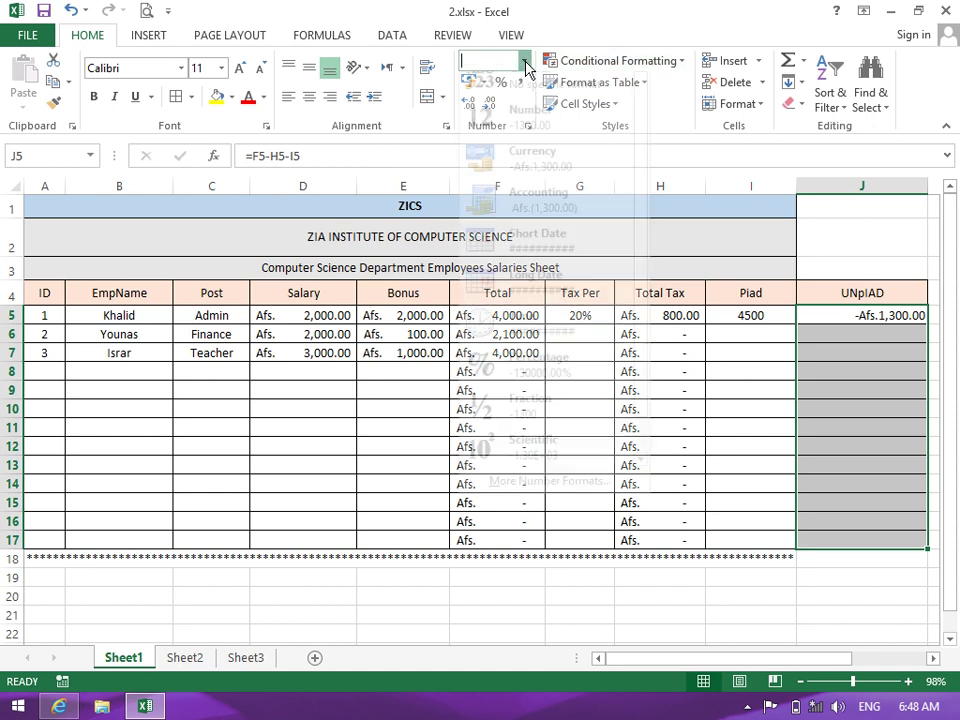
pyautogui.click(534, 212)
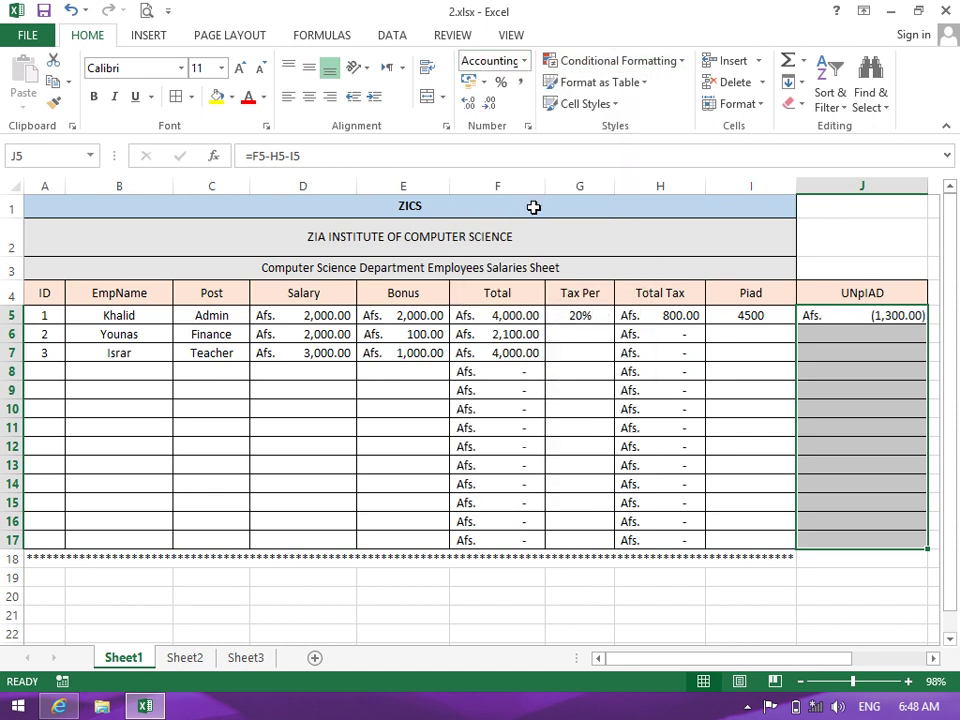
pyautogui.moveTo(927, 184); pyautogui.dragTo(872, 180)
pyautogui.doubleClick(872, 182)
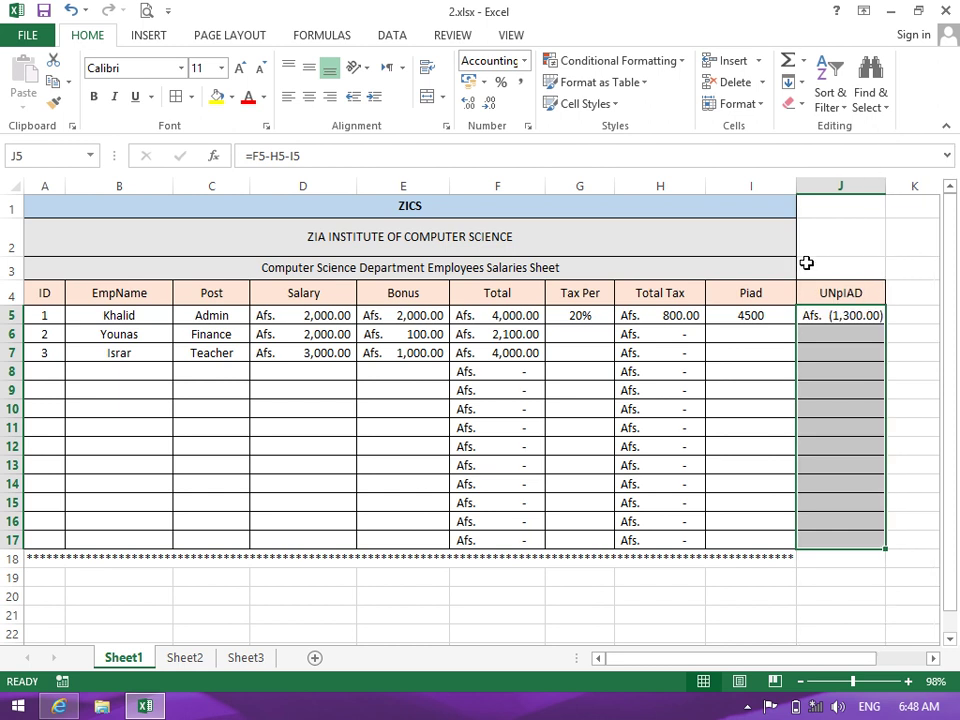
# Apply Merge Across to title rows A1:J3 so each spans through column J
pyautogui.moveTo(788, 268); pyautogui.dragTo(846, 196)
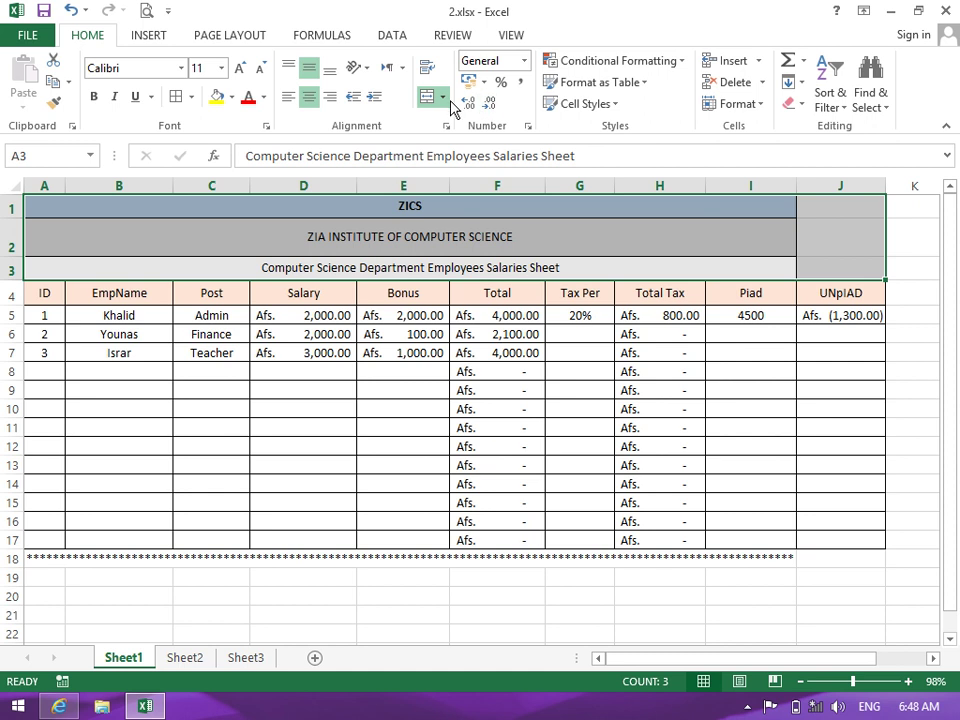
pyautogui.click(443, 96)
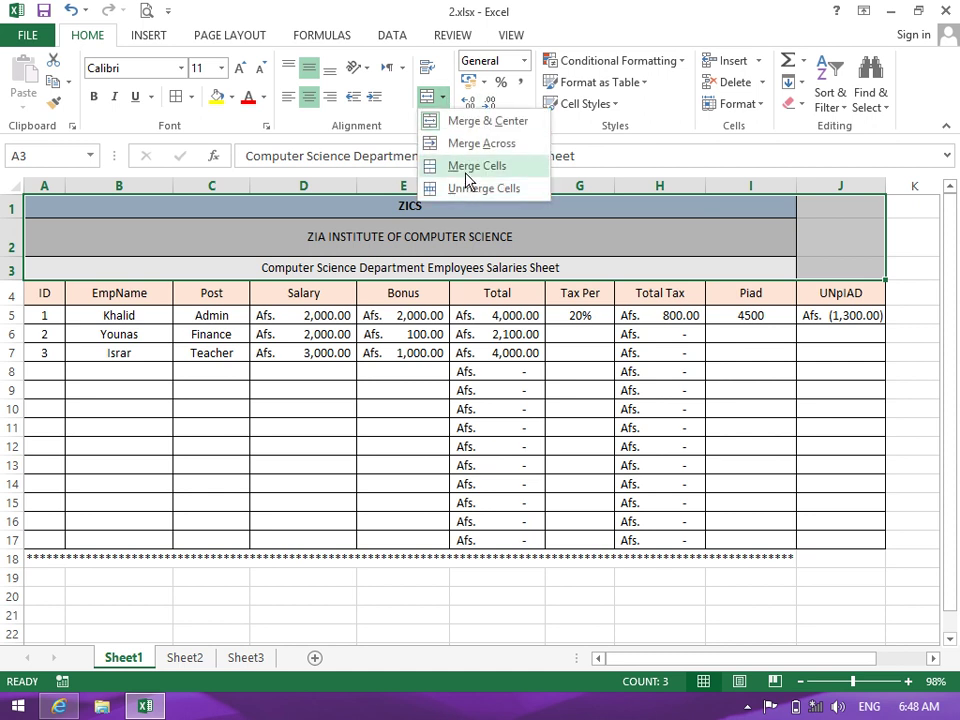
pyautogui.click(440, 144)
pyautogui.click(598, 366)
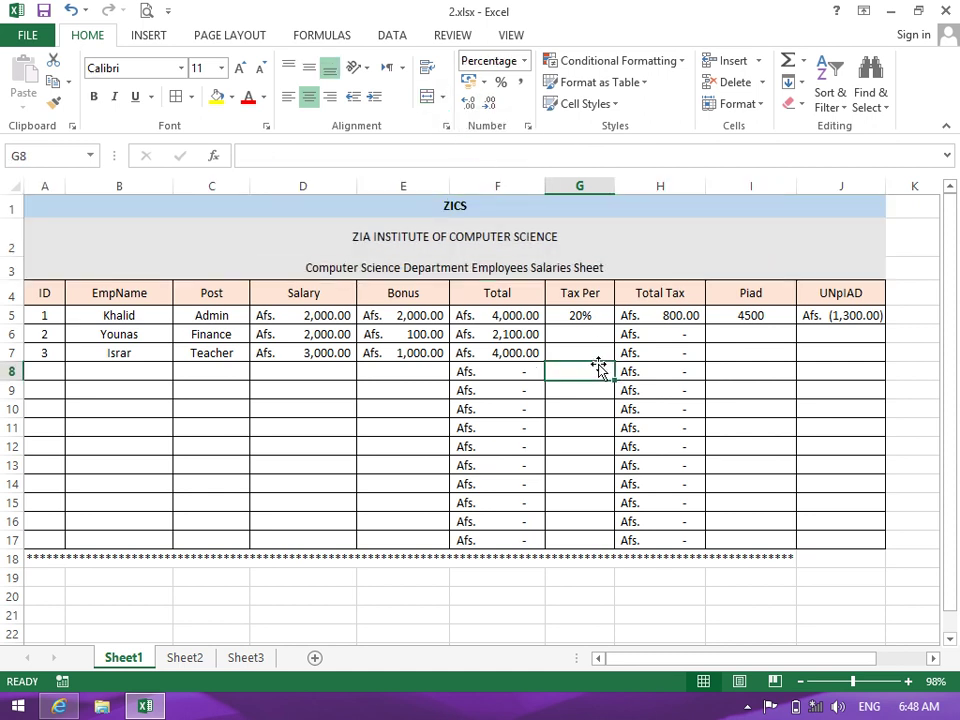
pyautogui.click(523, 61)
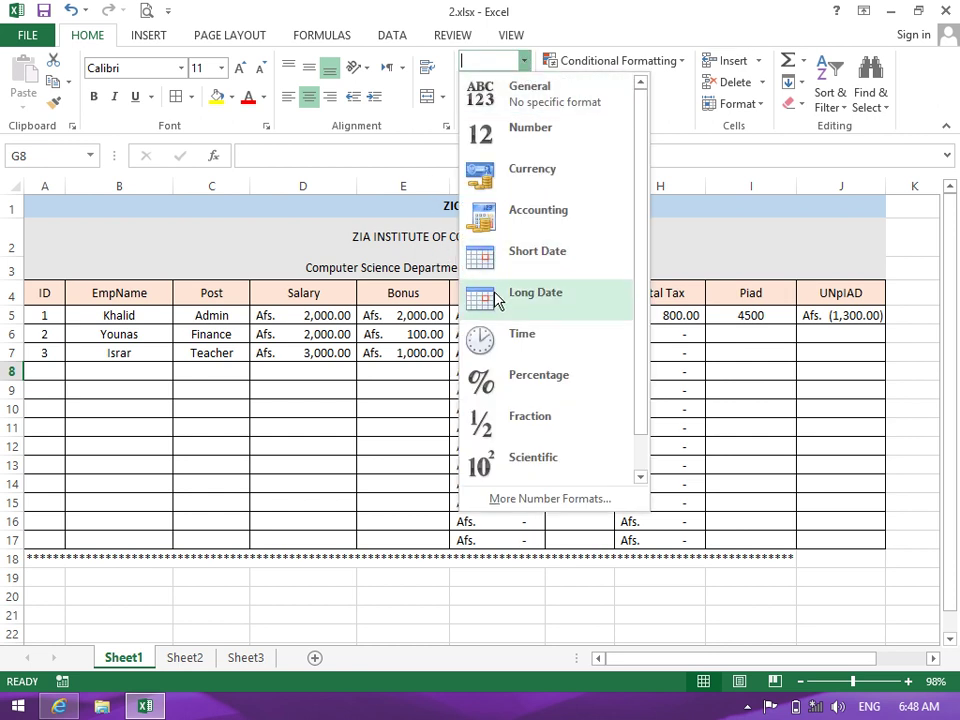
pyautogui.click(416, 441)
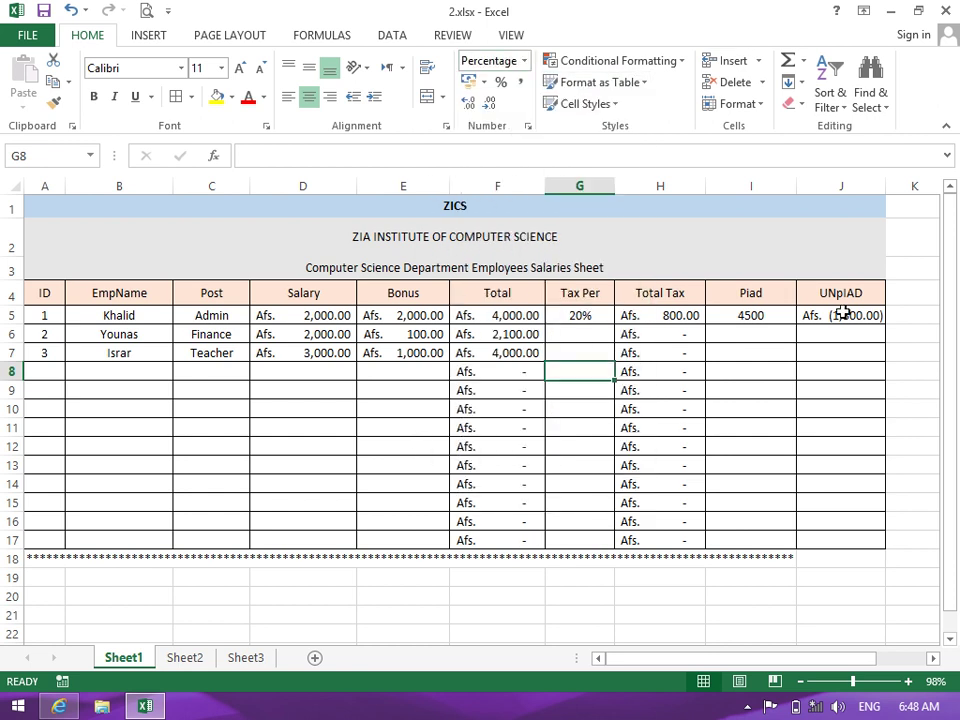
pyautogui.moveTo(736, 658); pyautogui.dragTo(793, 658)
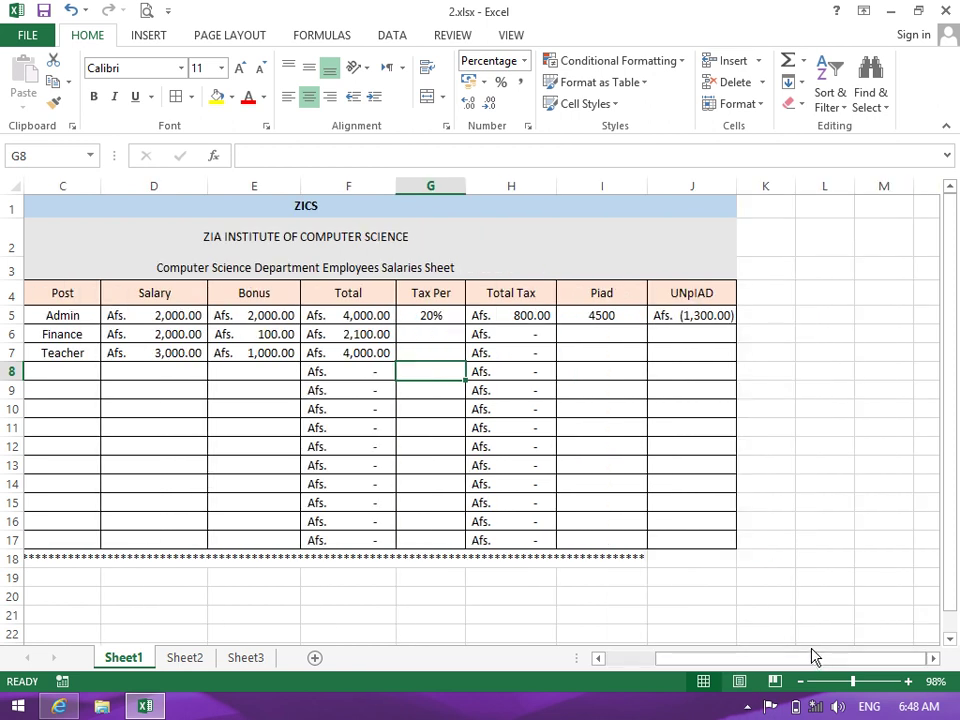
# Widen column K and add a bold, middle-aligned, dark orange Date header in K4
pyautogui.click(769, 295)
pyautogui.moveTo(796, 186); pyautogui.dragTo(866, 170)
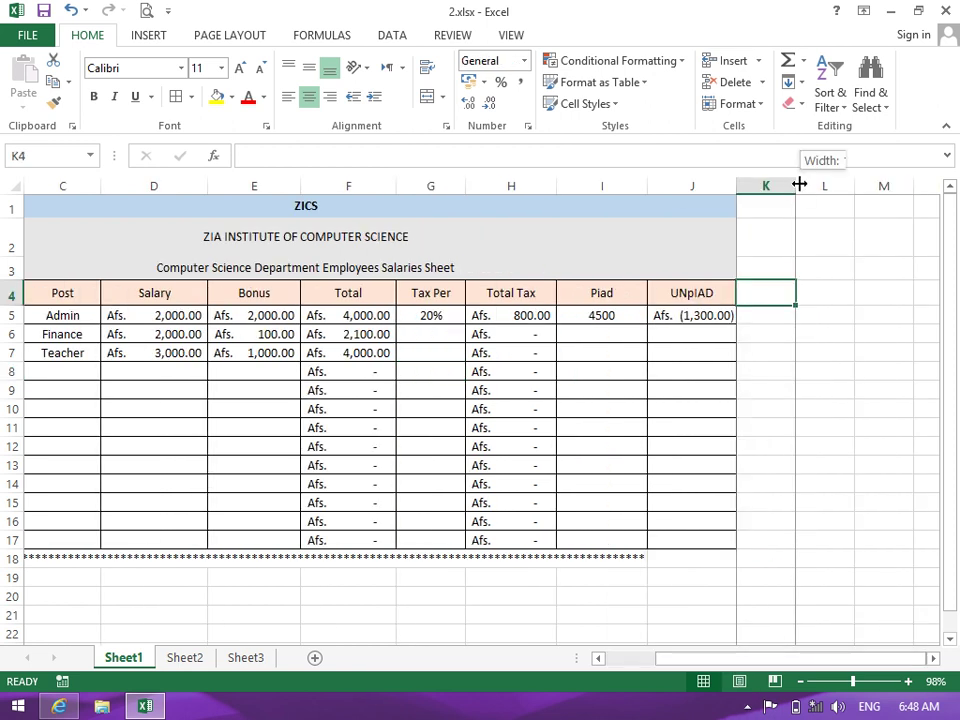
pyautogui.write('dATE')
pyautogui.press('Return')
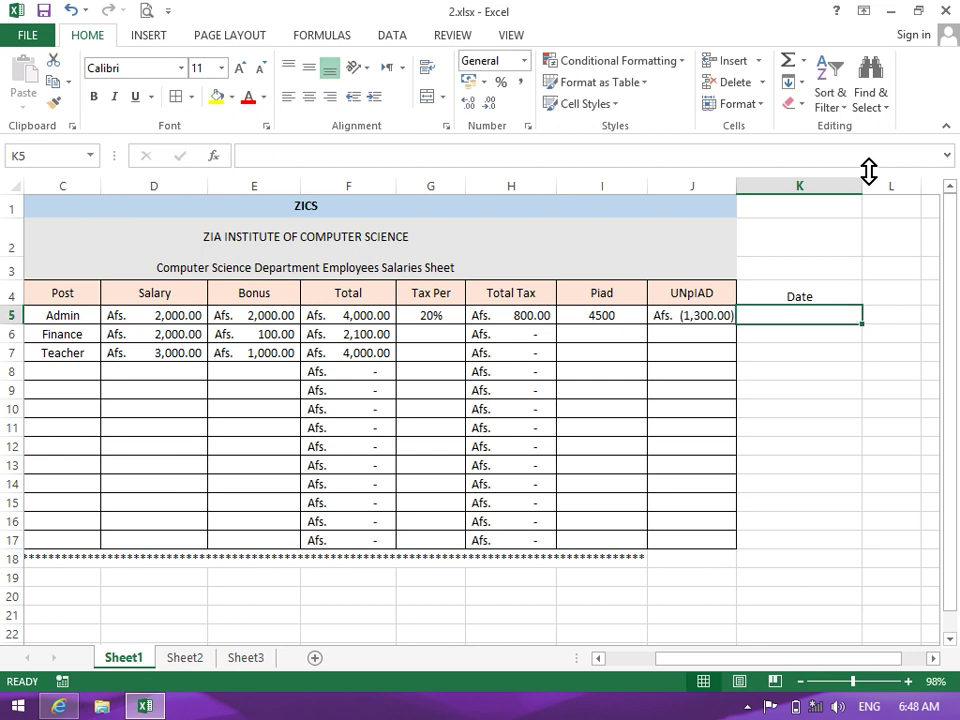
pyautogui.click(765, 294)
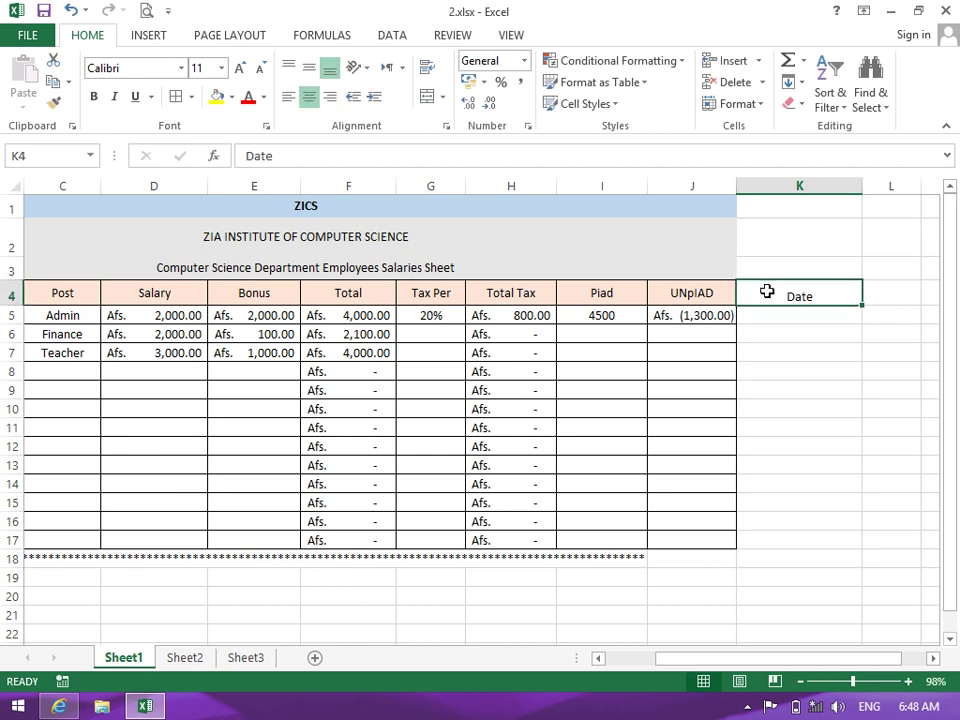
pyautogui.click(232, 97)
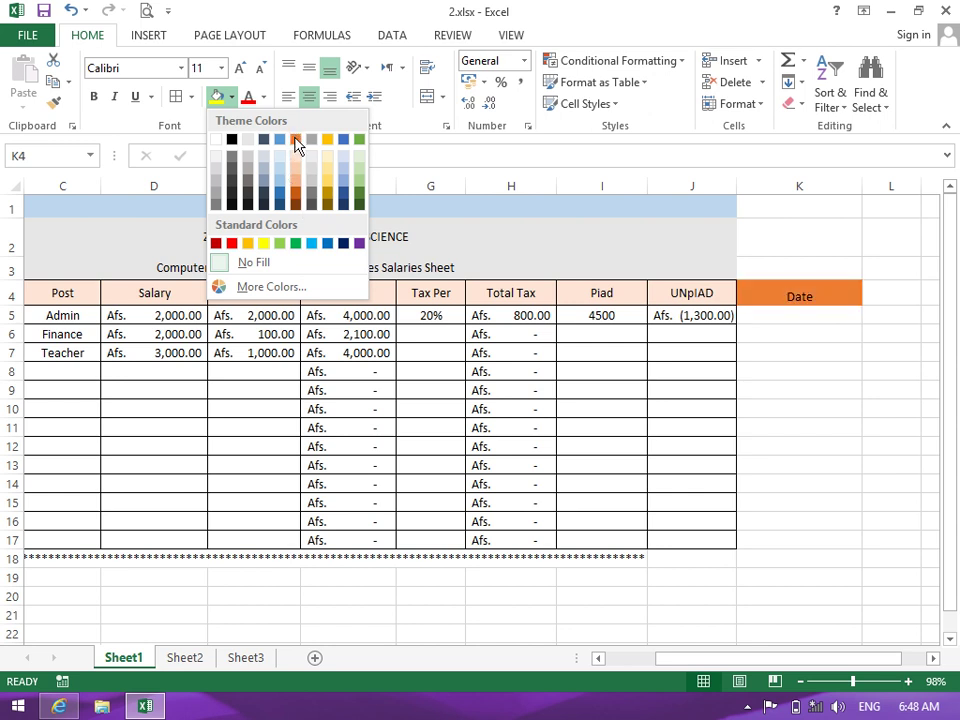
pyautogui.click(297, 140)
pyautogui.click(308, 67)
pyautogui.click(93, 97)
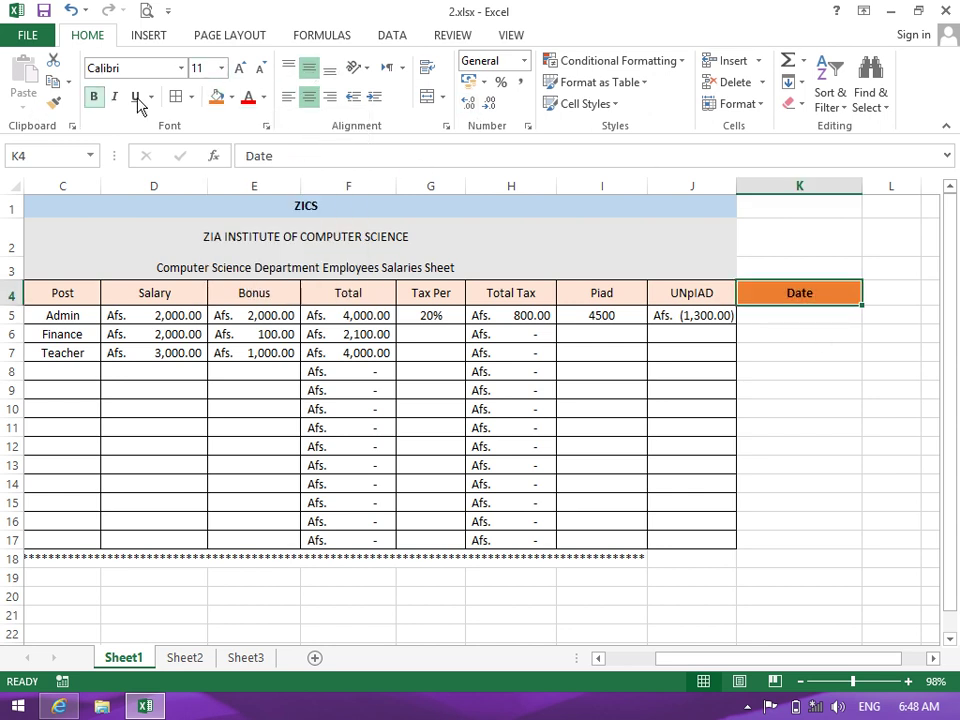
pyautogui.click(788, 320)
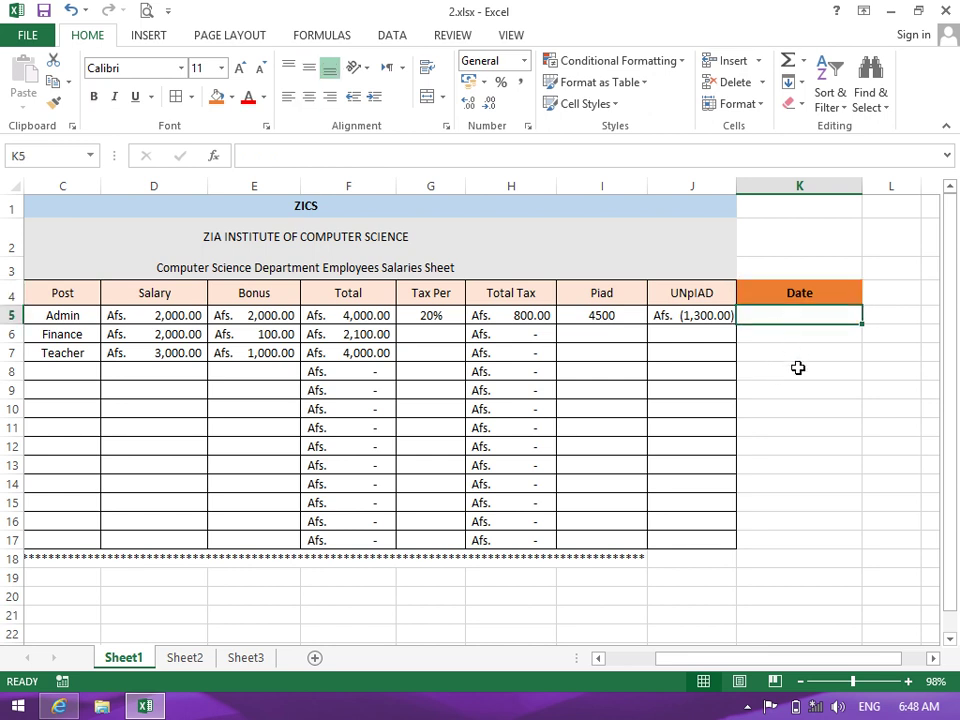
# Enter 1/1/2018 in K5, centre it, show it as Long Date, and auto-fit column K
pyautogui.write('1/1/2018')
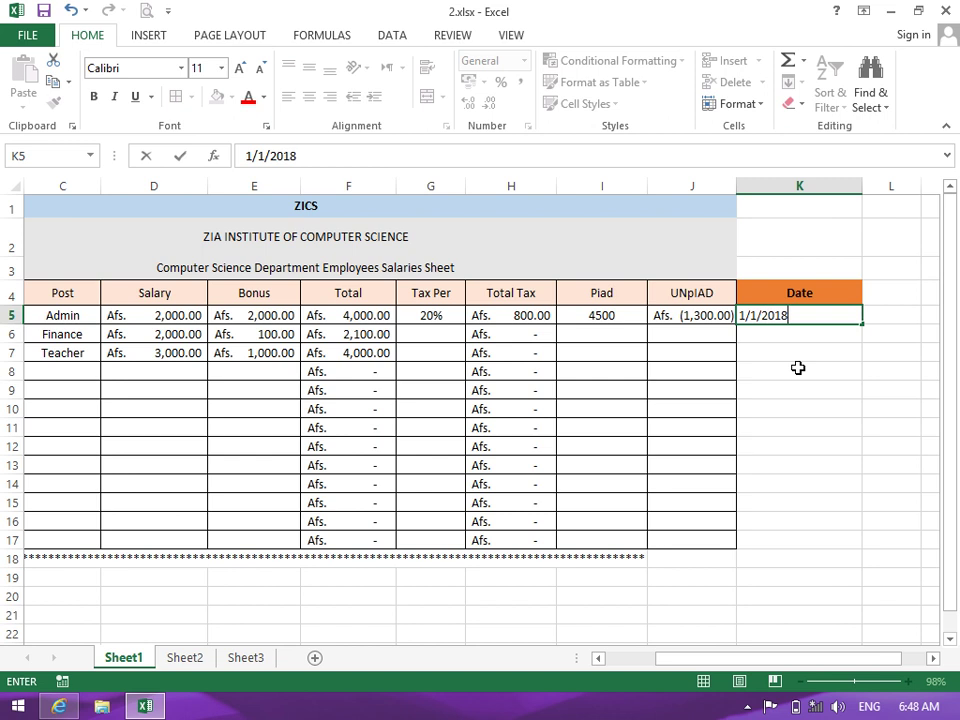
pyautogui.press('Return')
pyautogui.click(782, 298)
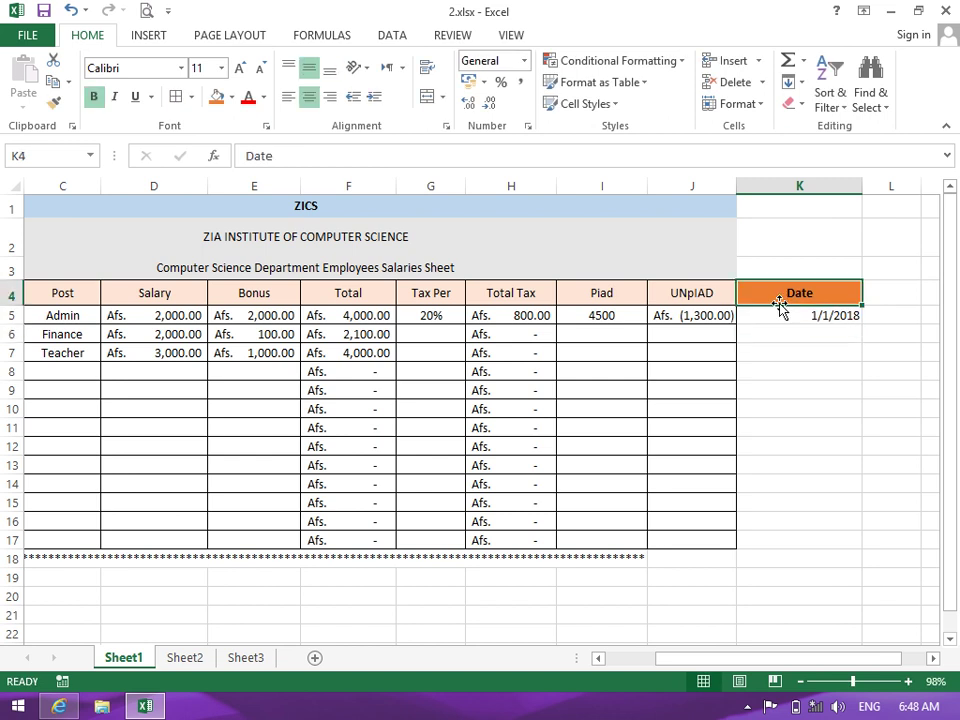
pyautogui.click(784, 318)
pyautogui.click(302, 100)
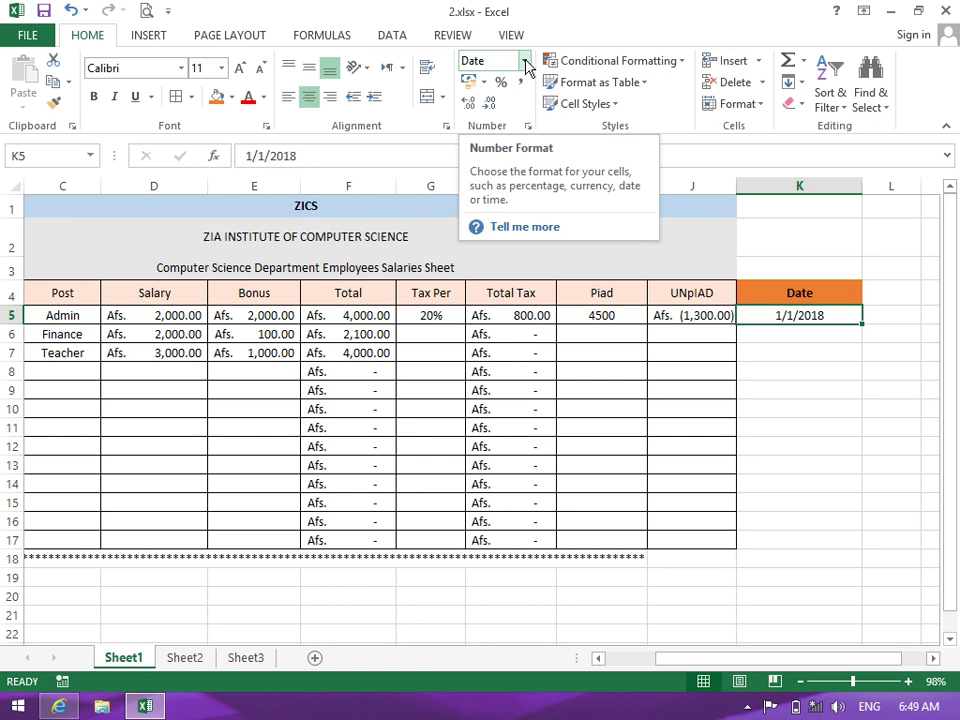
pyautogui.click(524, 62)
pyautogui.click(527, 262)
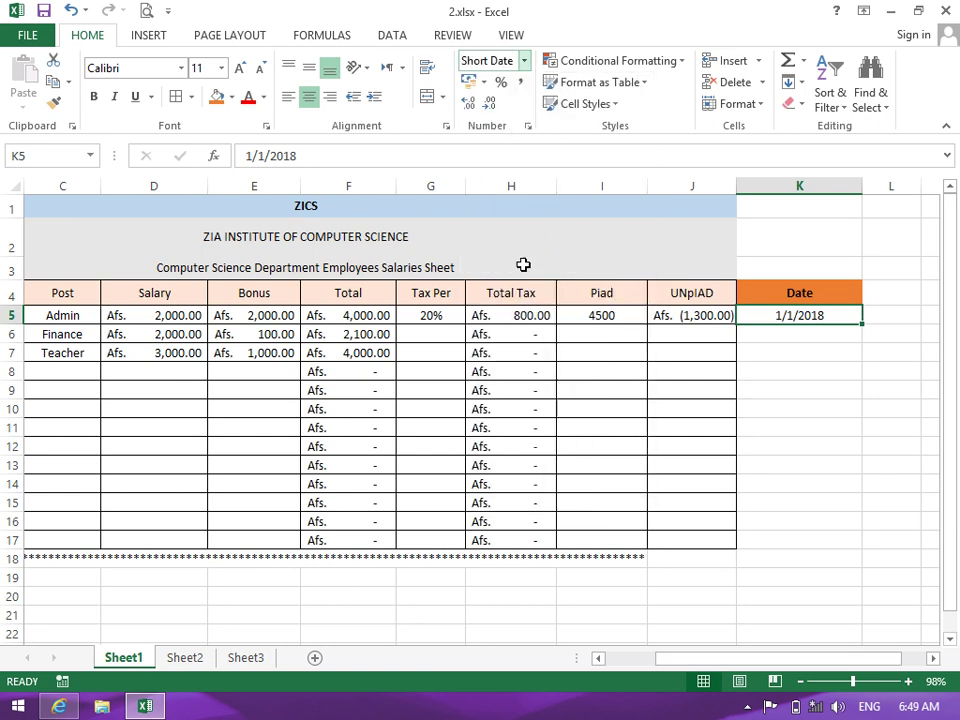
pyautogui.click(525, 62)
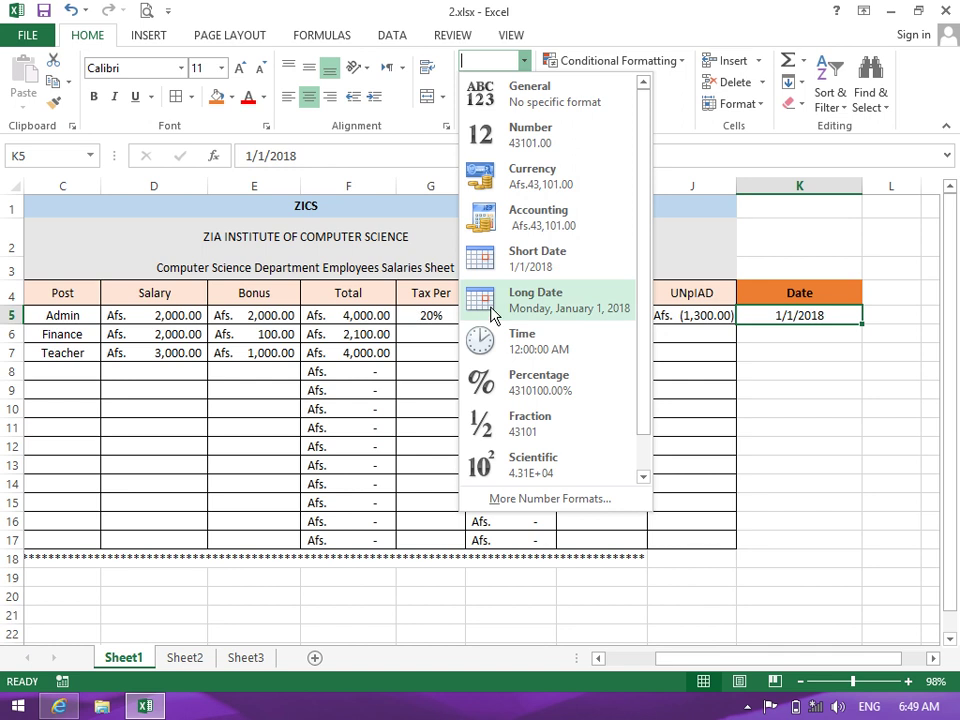
pyautogui.click(490, 300)
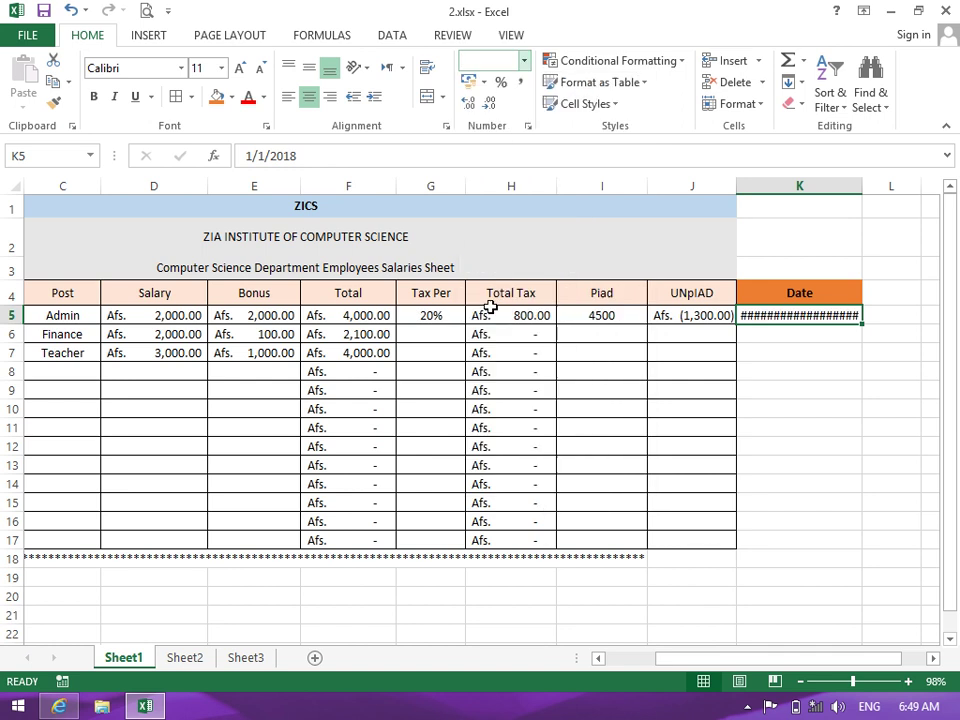
pyautogui.click(858, 203)
pyautogui.doubleClick(862, 187)
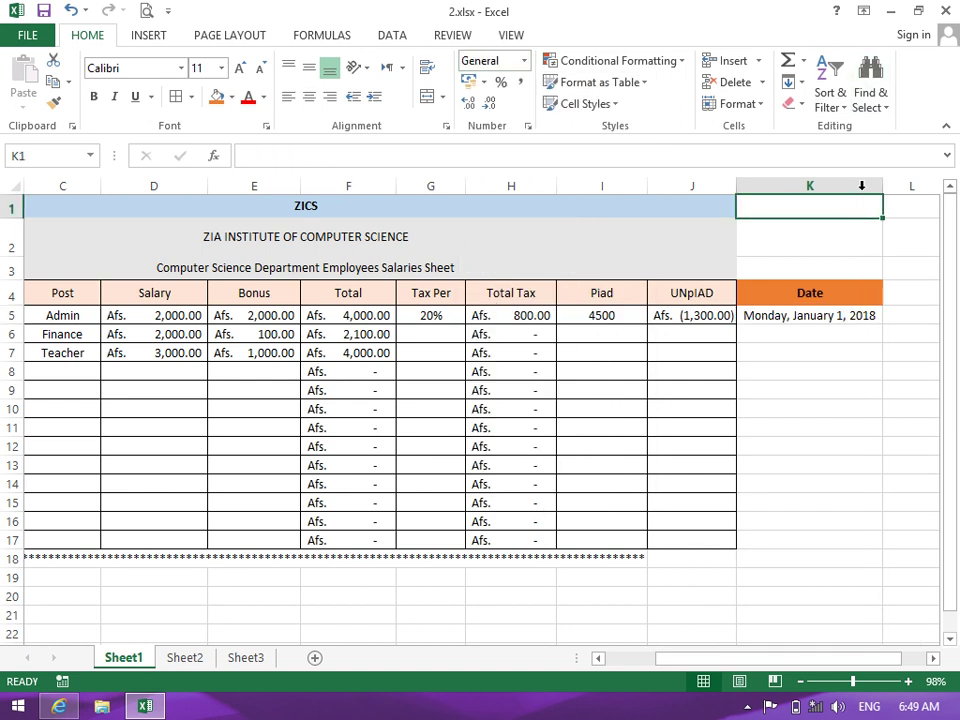
# Reapply Short Date then Long Date to K5, showing Monday, January 1, 2018
pyautogui.click(777, 318)
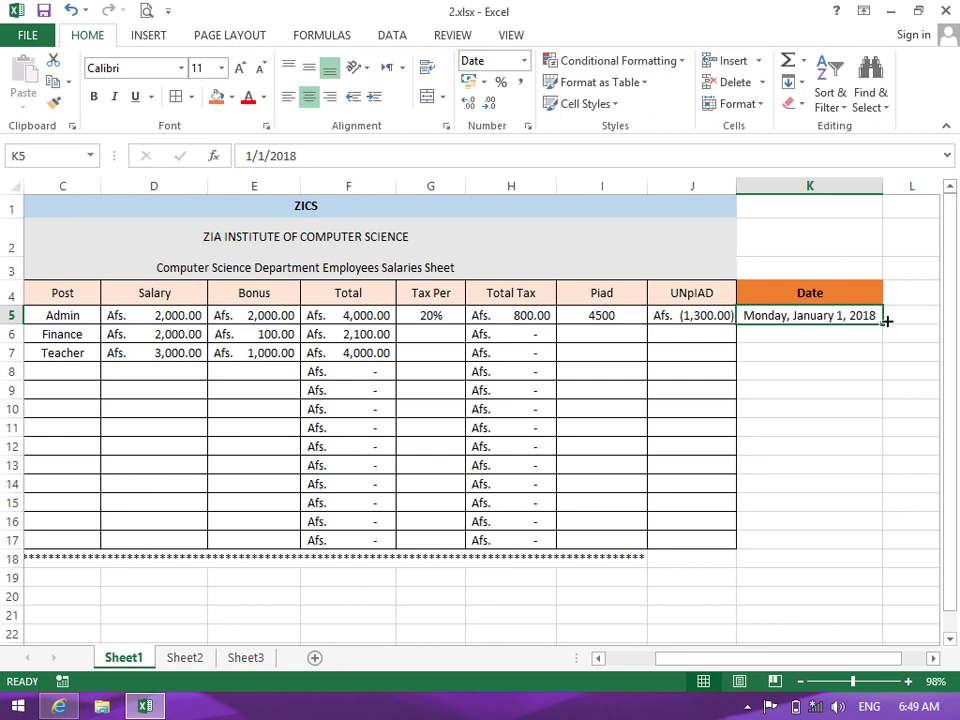
pyautogui.click(523, 61)
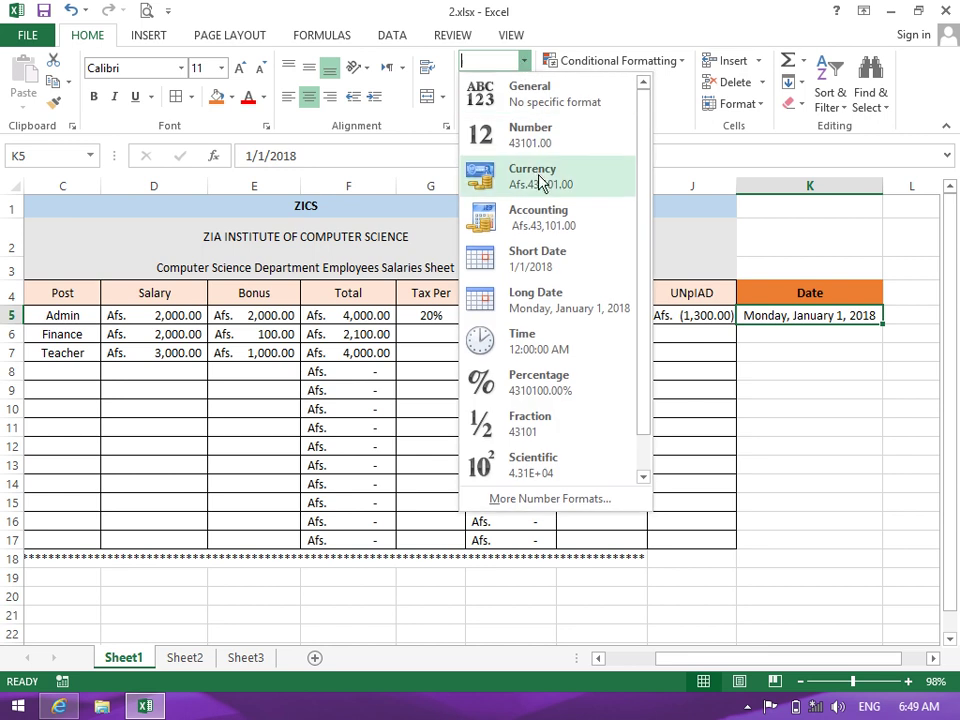
pyautogui.click(556, 265)
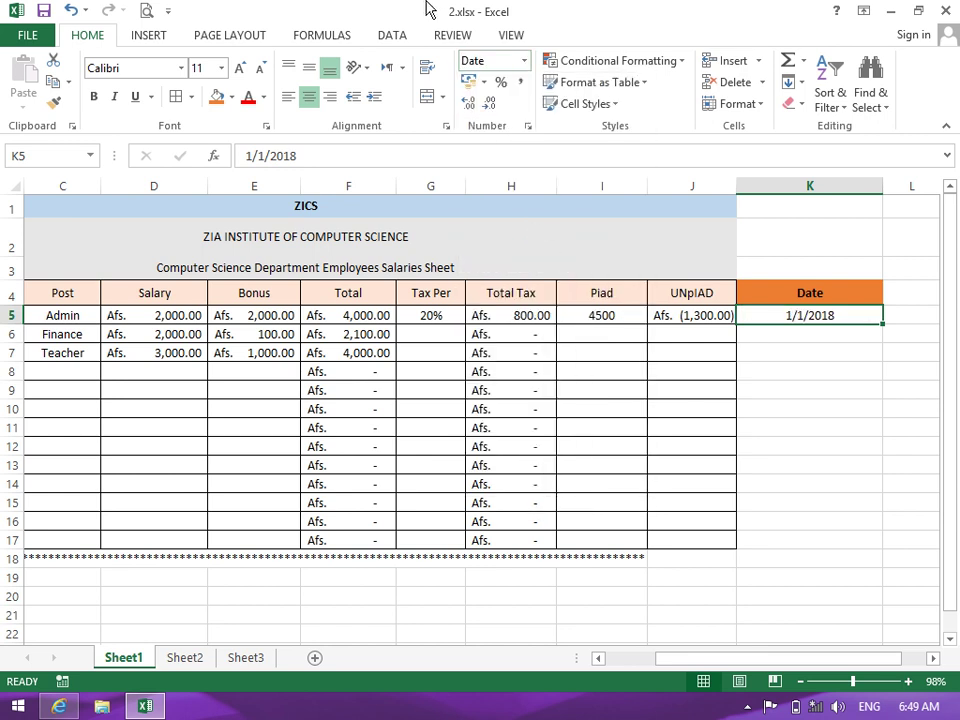
pyautogui.click(523, 61)
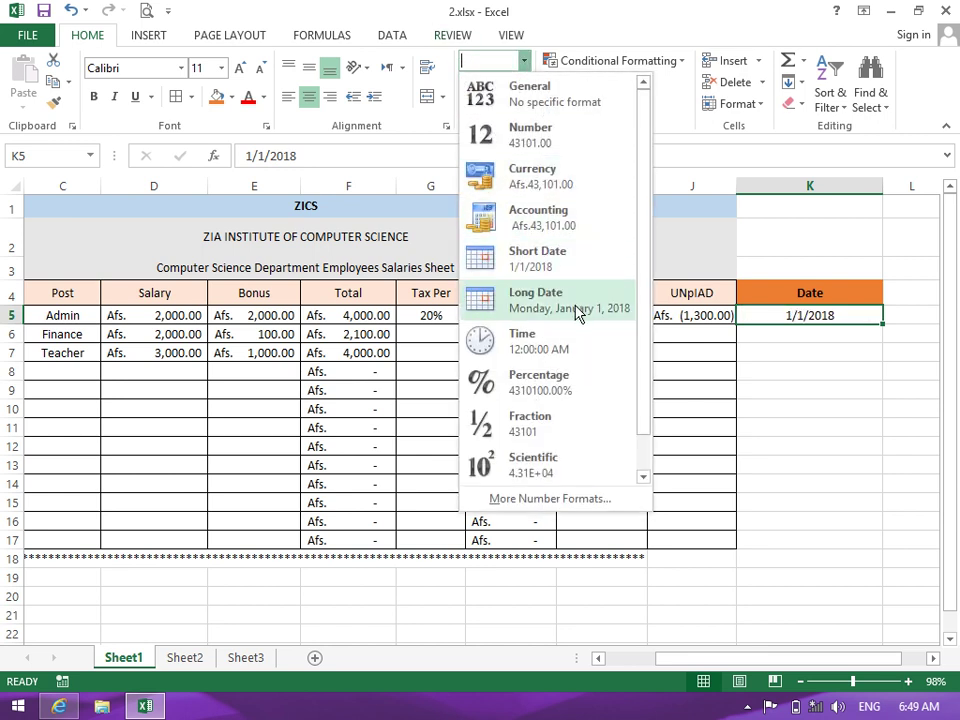
pyautogui.click(577, 313)
pyautogui.click(523, 62)
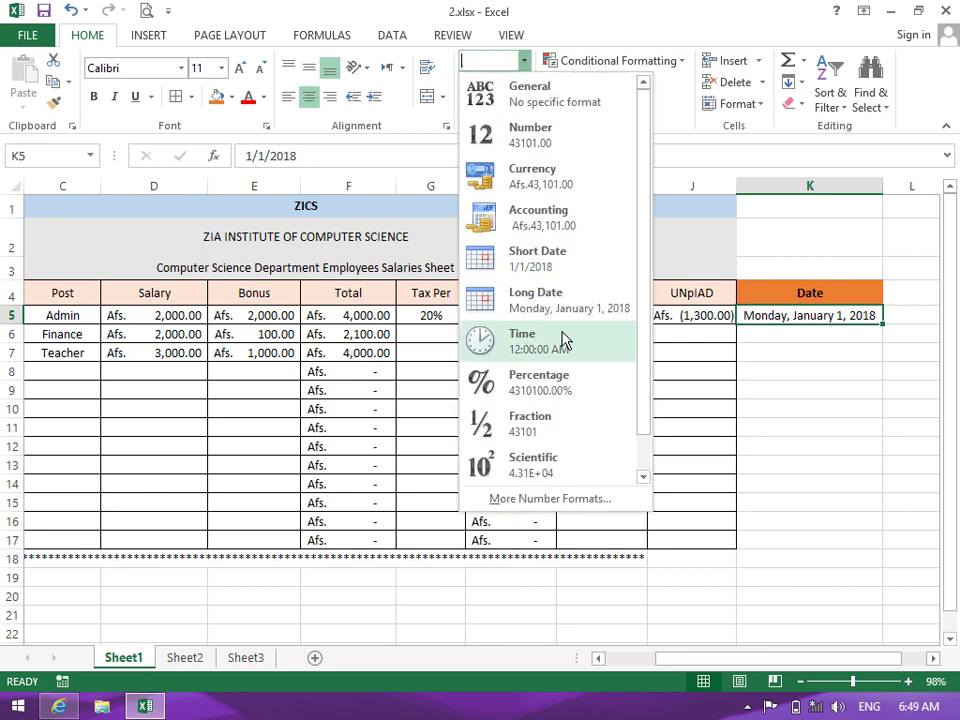
pyautogui.click(681, 486)
pyautogui.hotkey('ctrl', 'Home')
# Merge the title rows A1:K3 so they extend through column K
pyautogui.keyDown('shift'); pyautogui.click(766, 268); pyautogui.keyUp('shift')
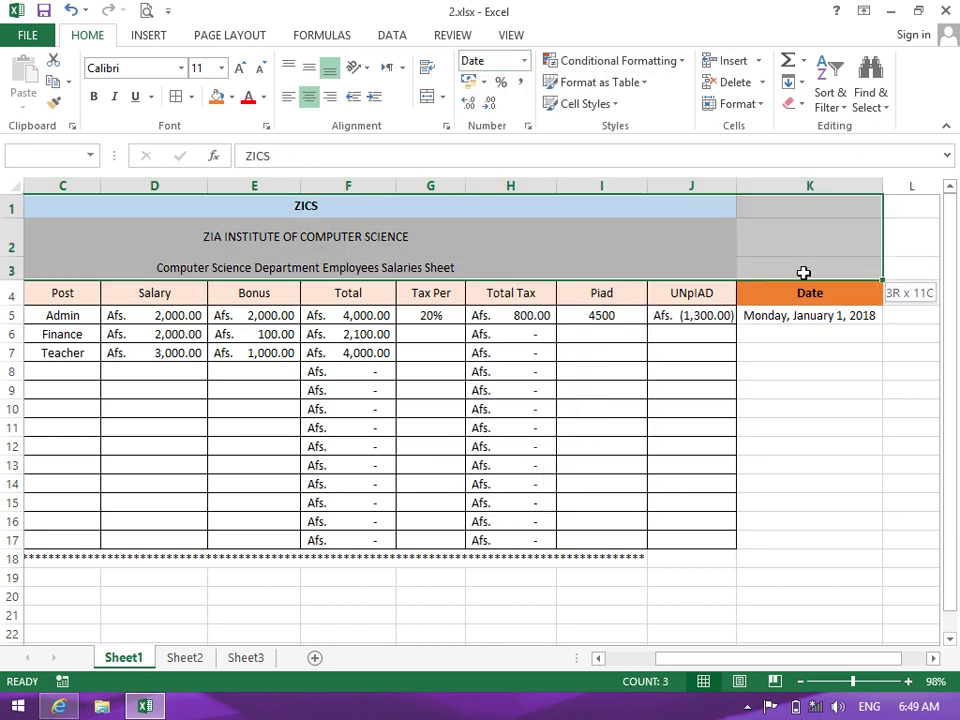
pyautogui.click(442, 97)
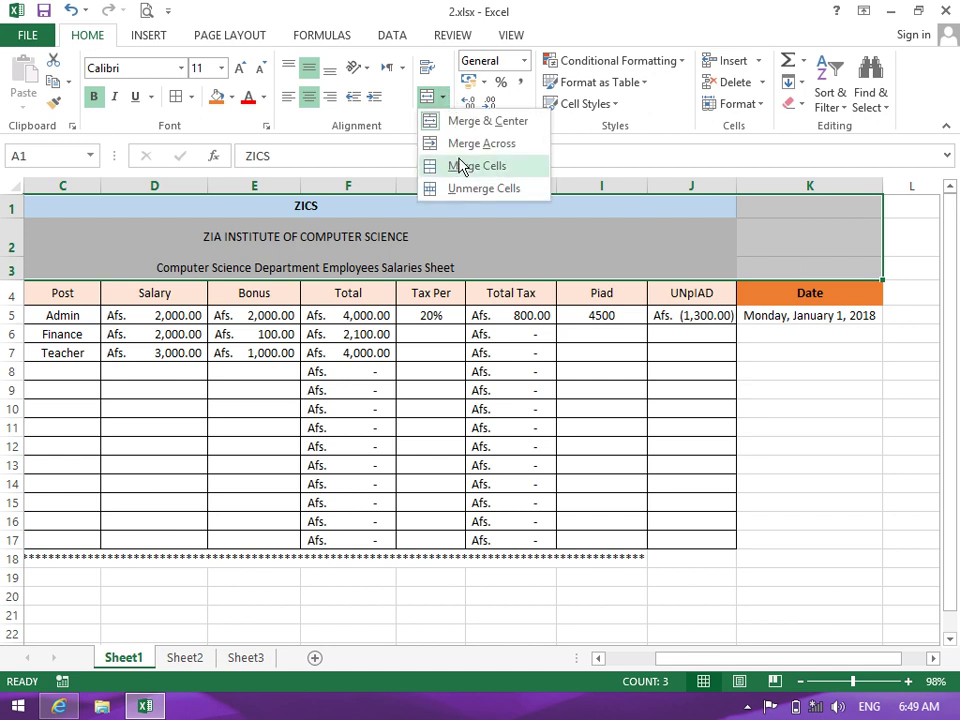
pyautogui.click(465, 166)
pyautogui.click(820, 548)
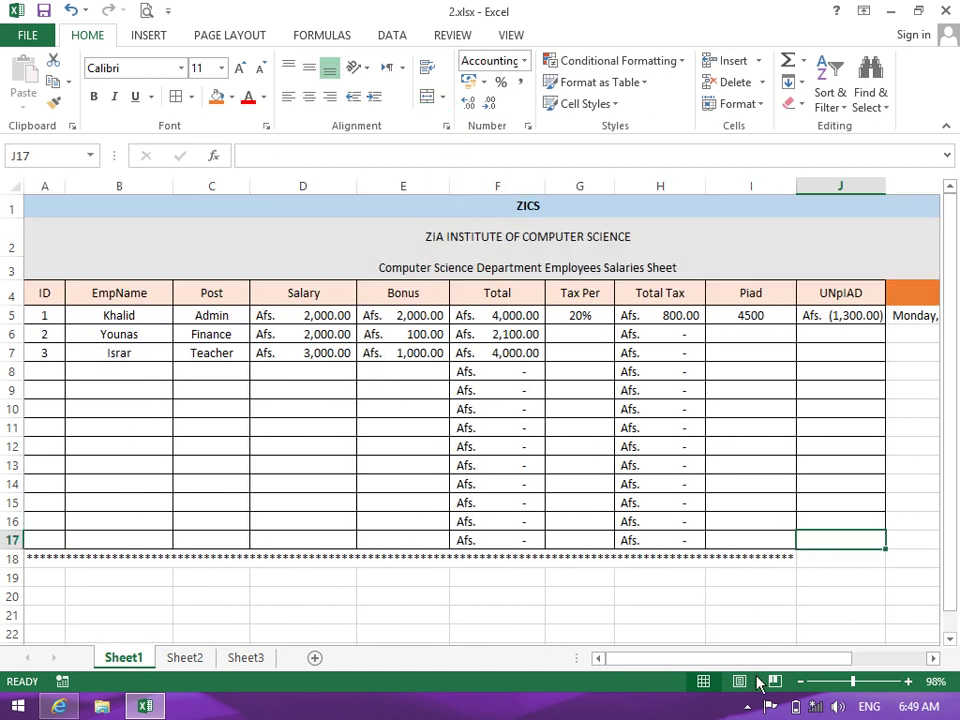
pyautogui.moveTo(754, 658); pyautogui.dragTo(839, 232)
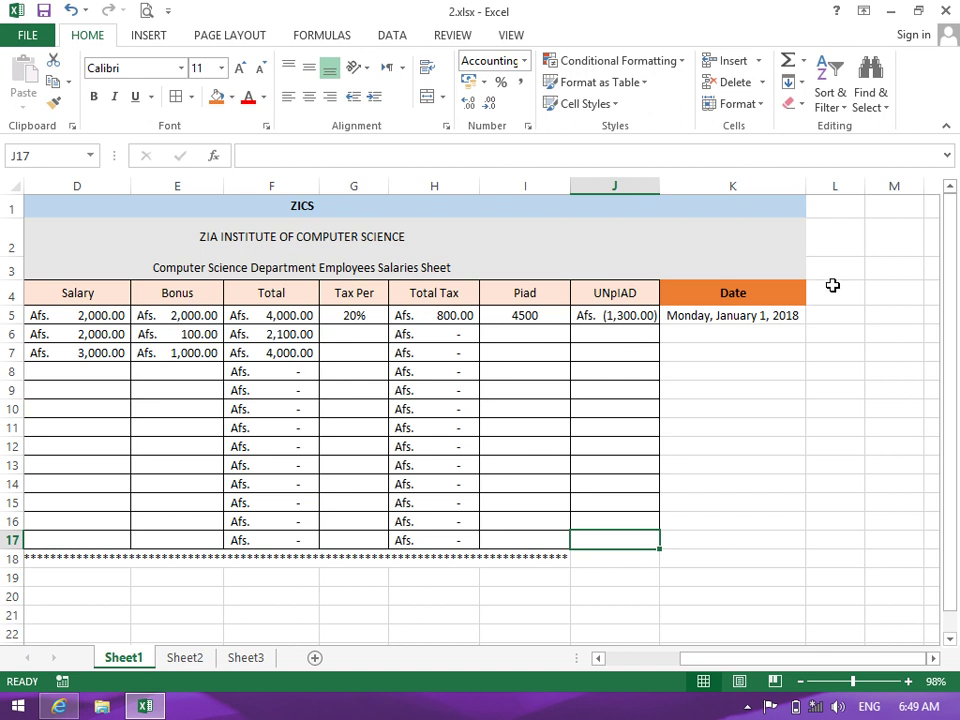
# Add a Time header in L4 with the Date header's orange style via Format Painter
pyautogui.click(833, 286)
pyautogui.write('Time:')
pyautogui.press('BackSpace')
pyautogui.press('Return')
pyautogui.click(760, 293)
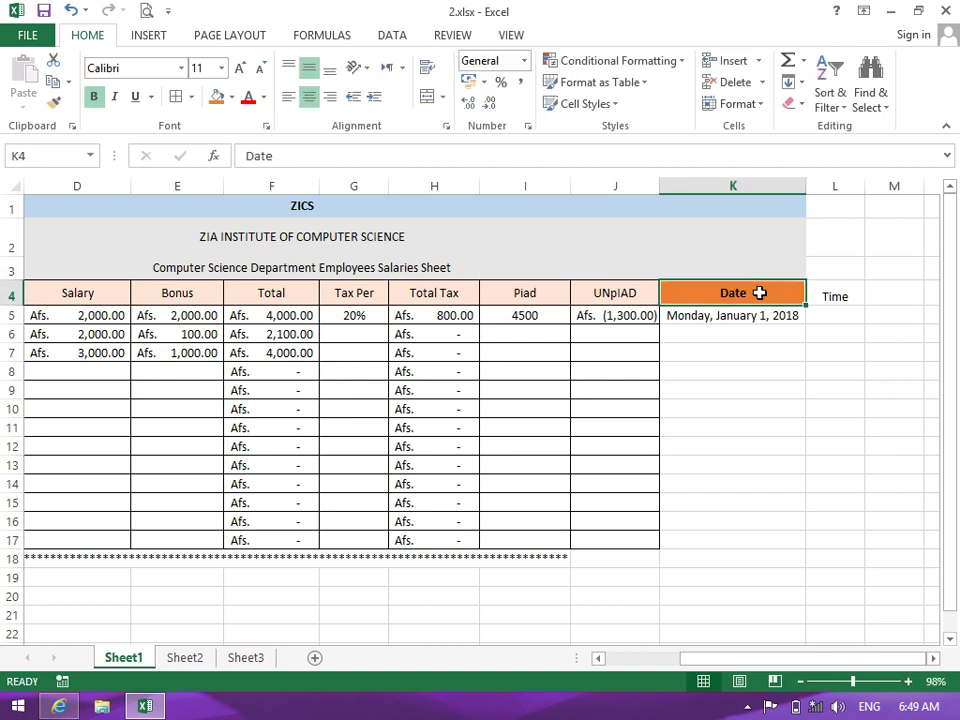
pyautogui.click(54, 102)
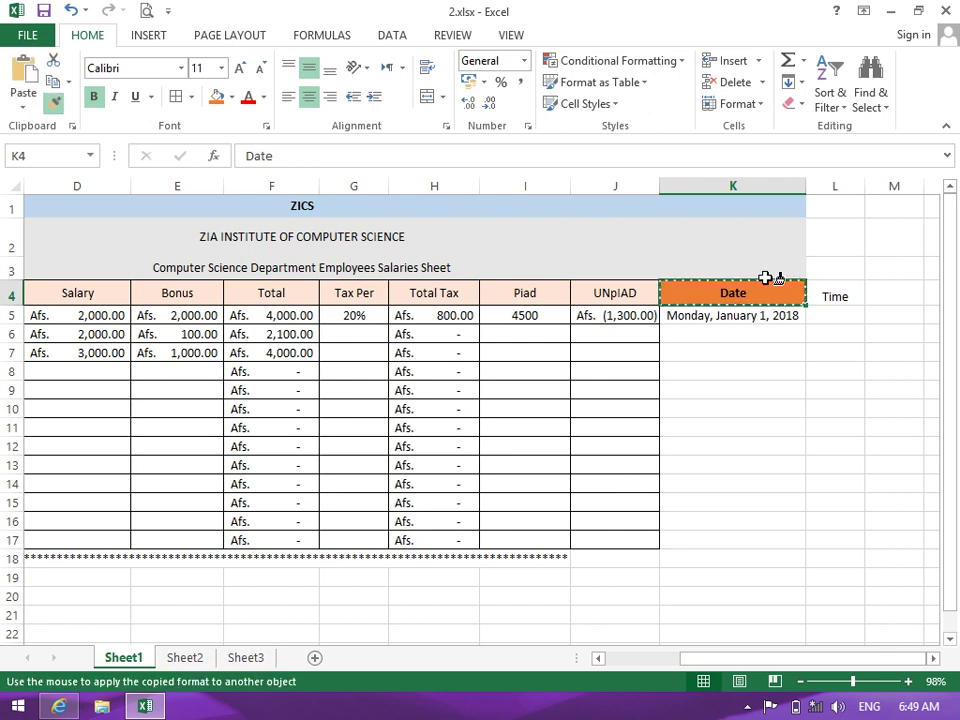
pyautogui.click(826, 292)
pyautogui.click(825, 316)
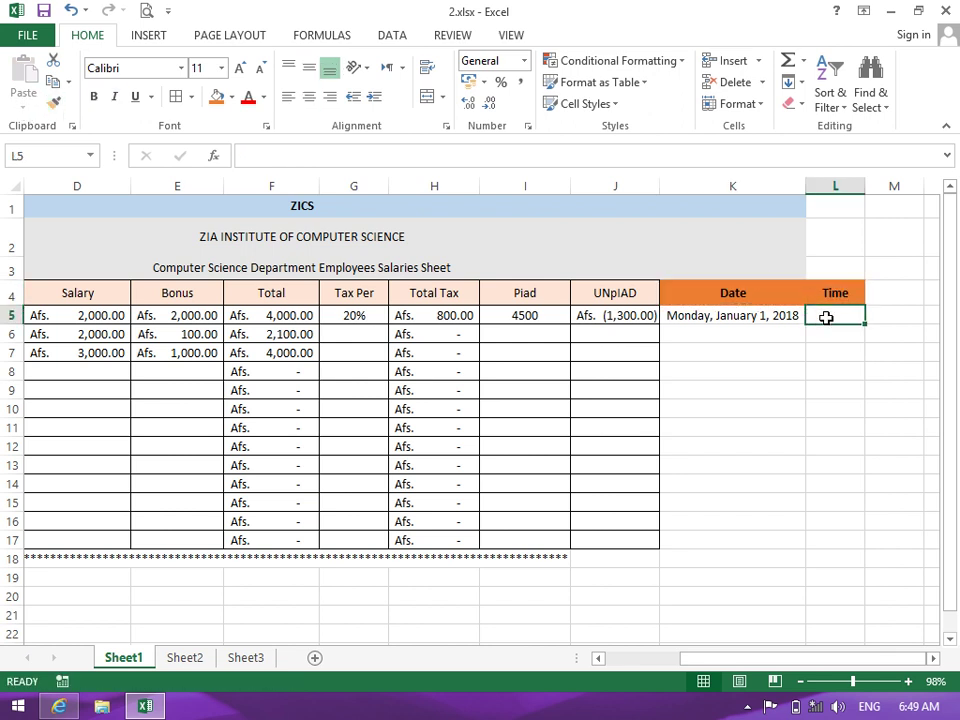
# Widen column L and enter 8:00 AM in L5 in Time format
pyautogui.moveTo(866, 181); pyautogui.dragTo(890, 187)
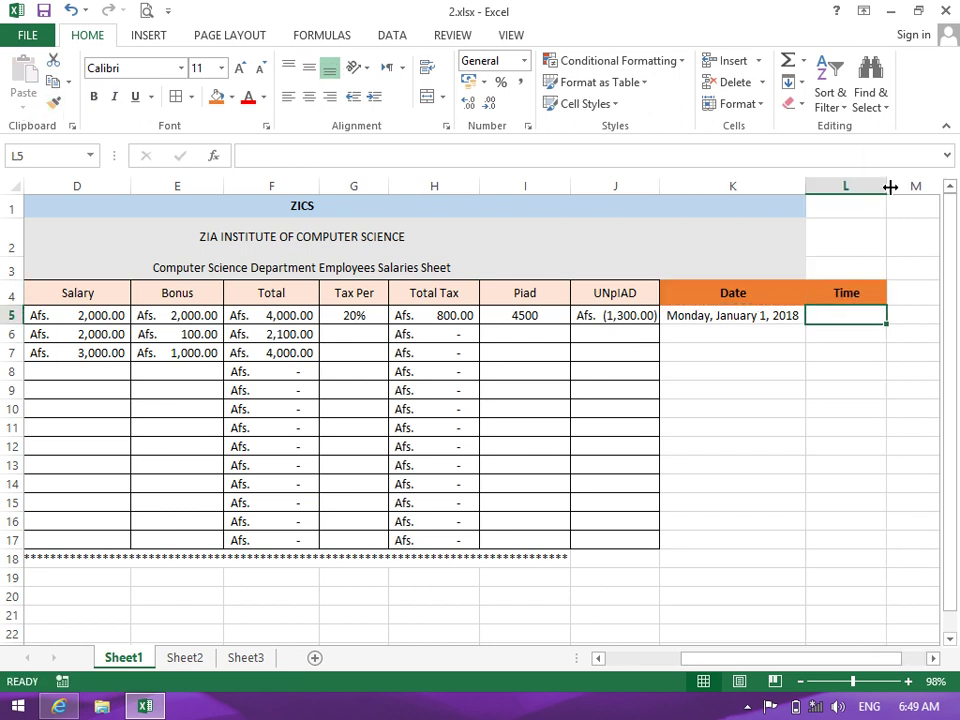
pyautogui.write('4')
pyautogui.press('BackSpace')
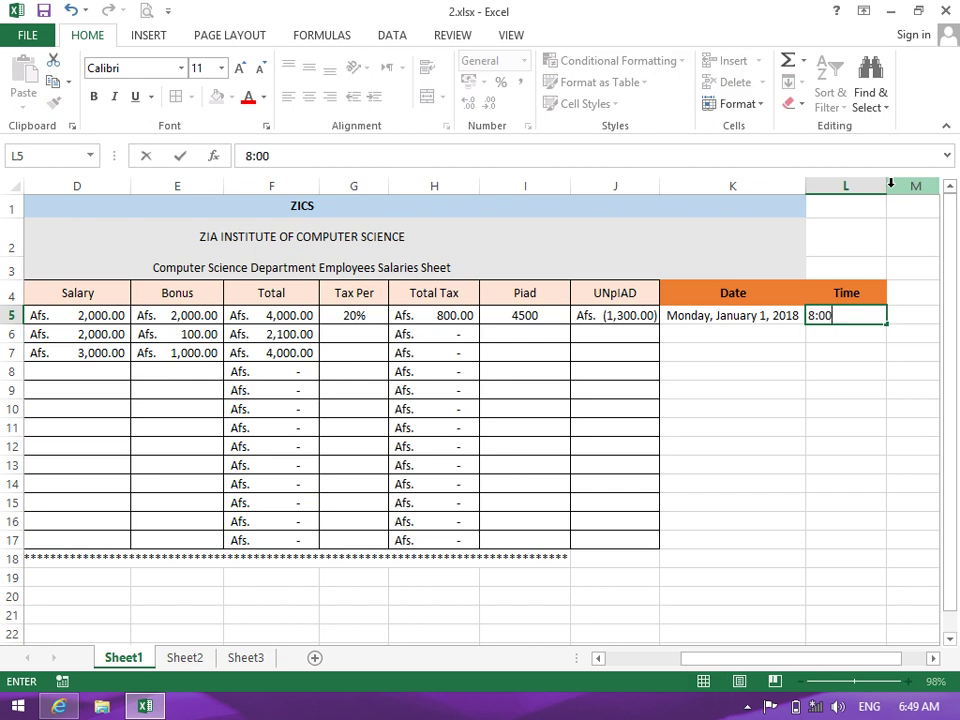
pyautogui.write('M')
pyautogui.press('Return')
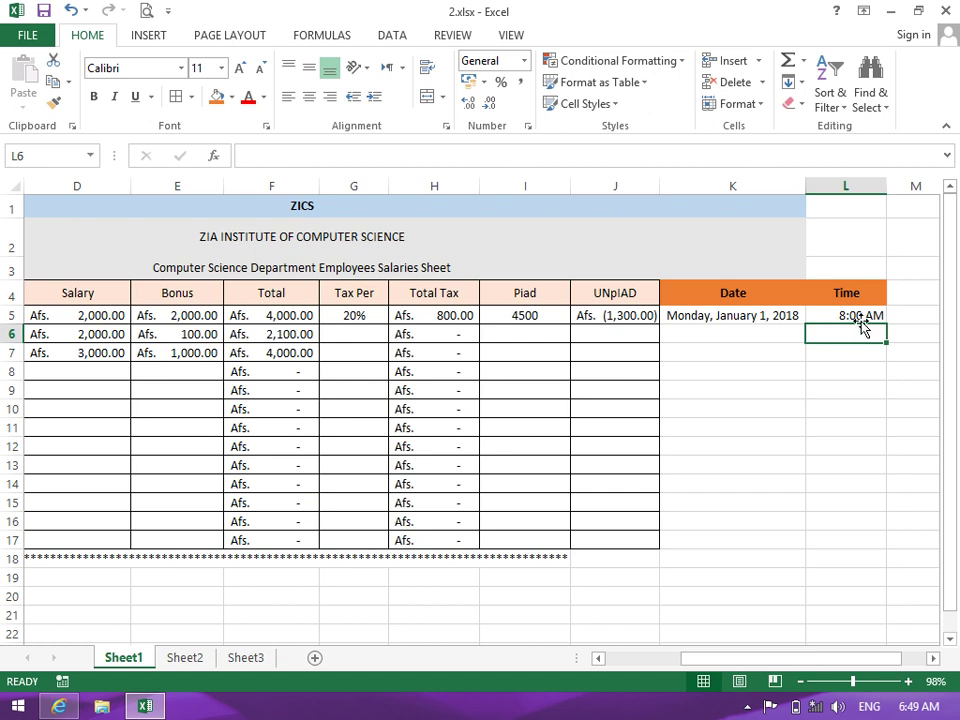
pyautogui.click(861, 318)
pyautogui.click(523, 61)
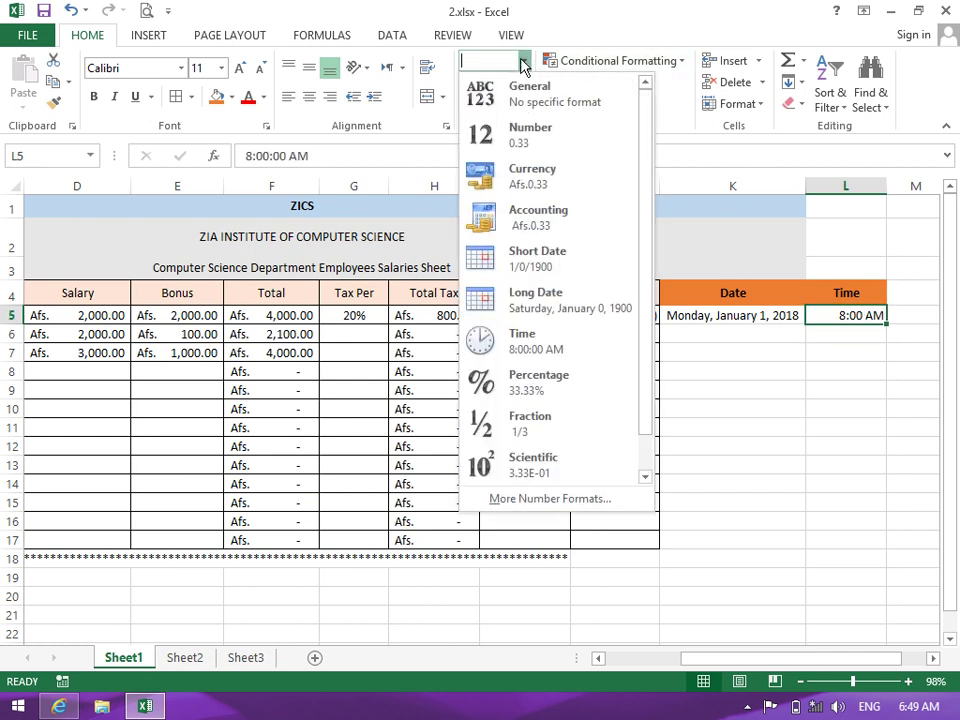
pyautogui.click(470, 338)
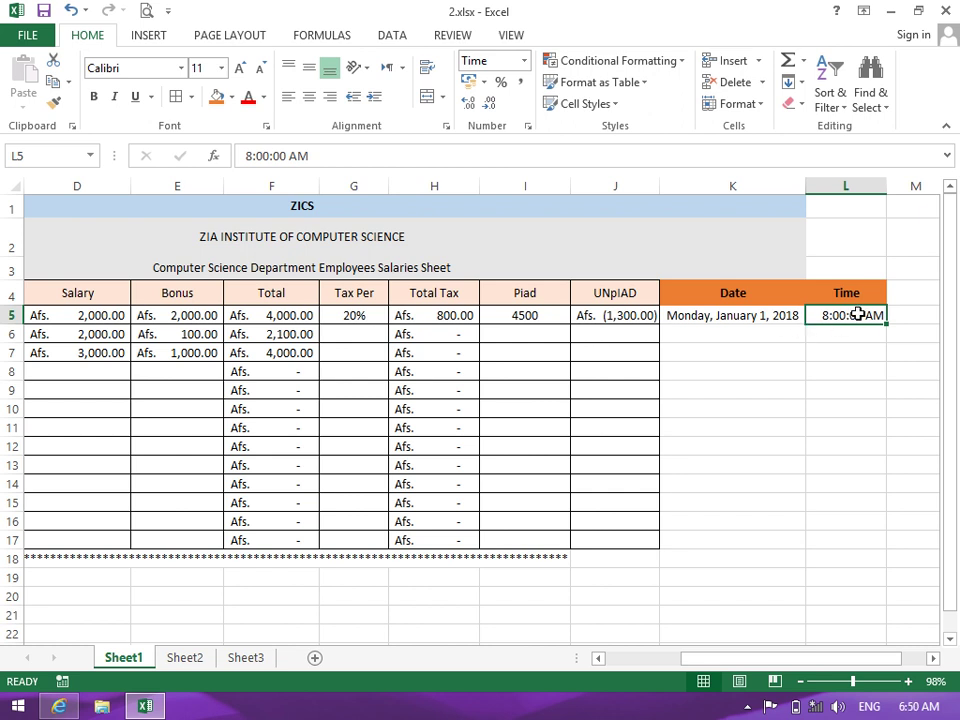
# Centre the 8:00:00 AM time in L5, leaving its number format unchanged
pyautogui.click(853, 356)
pyautogui.click(860, 318)
pyautogui.click(311, 100)
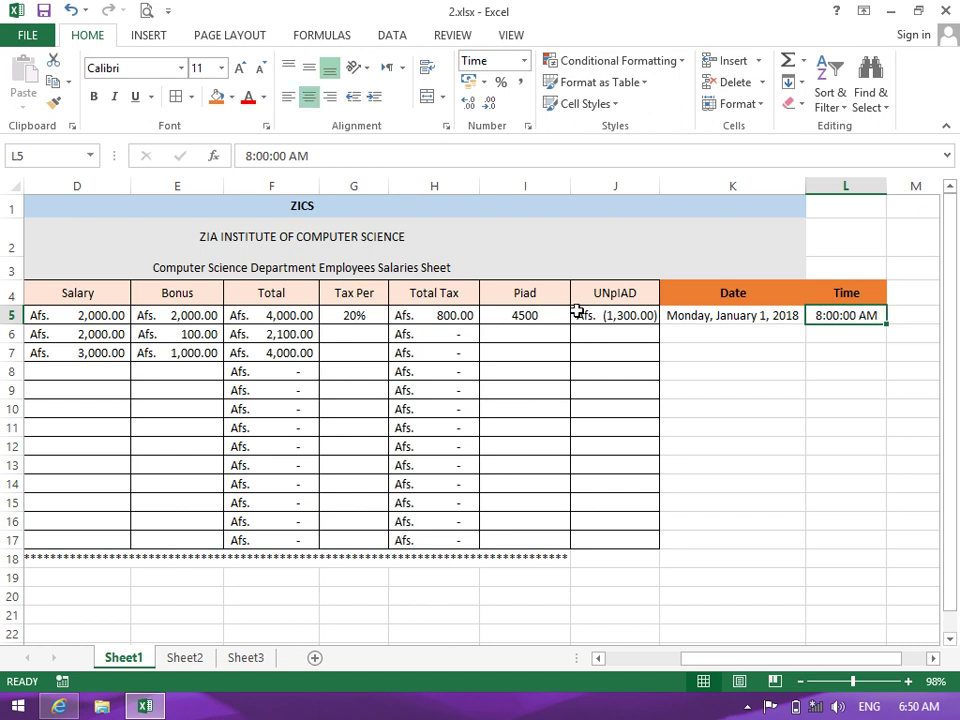
pyautogui.click(524, 62)
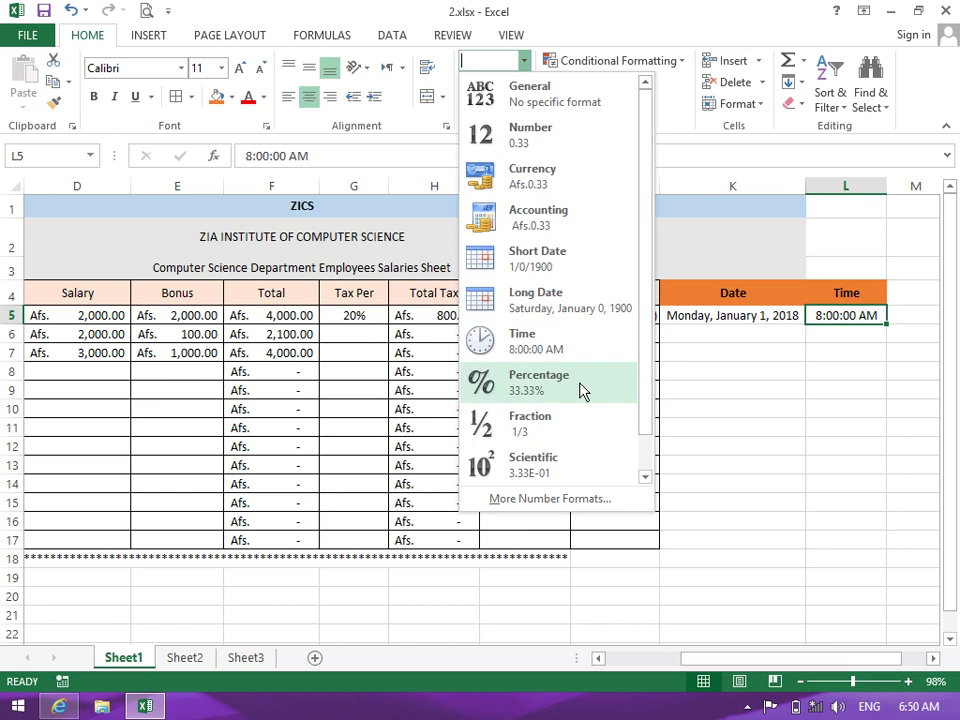
pyautogui.click(729, 381)
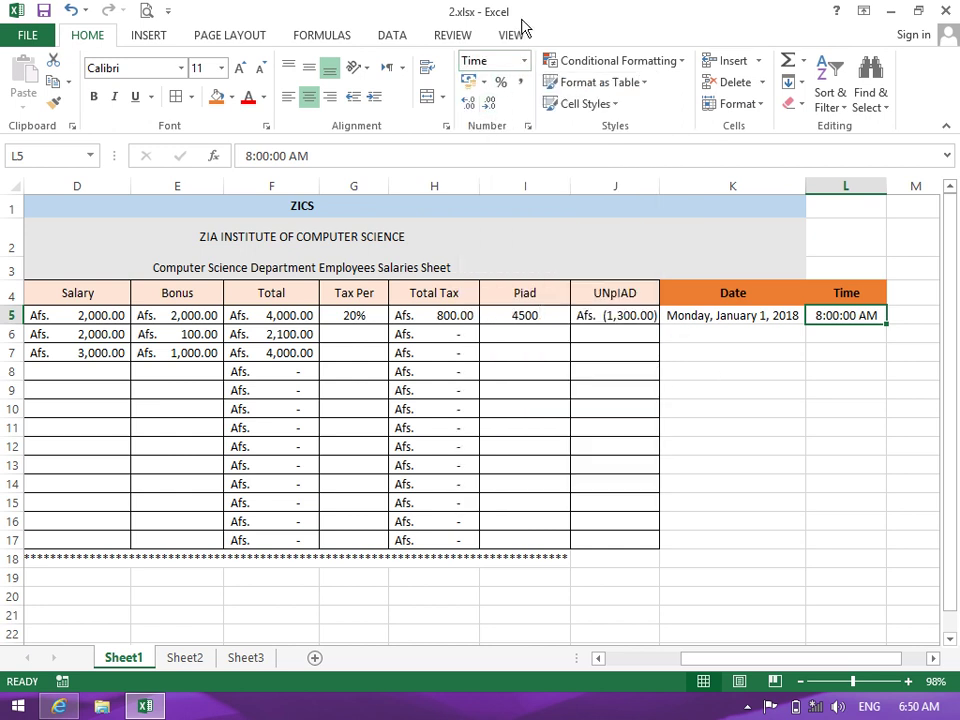
pyautogui.click(524, 62)
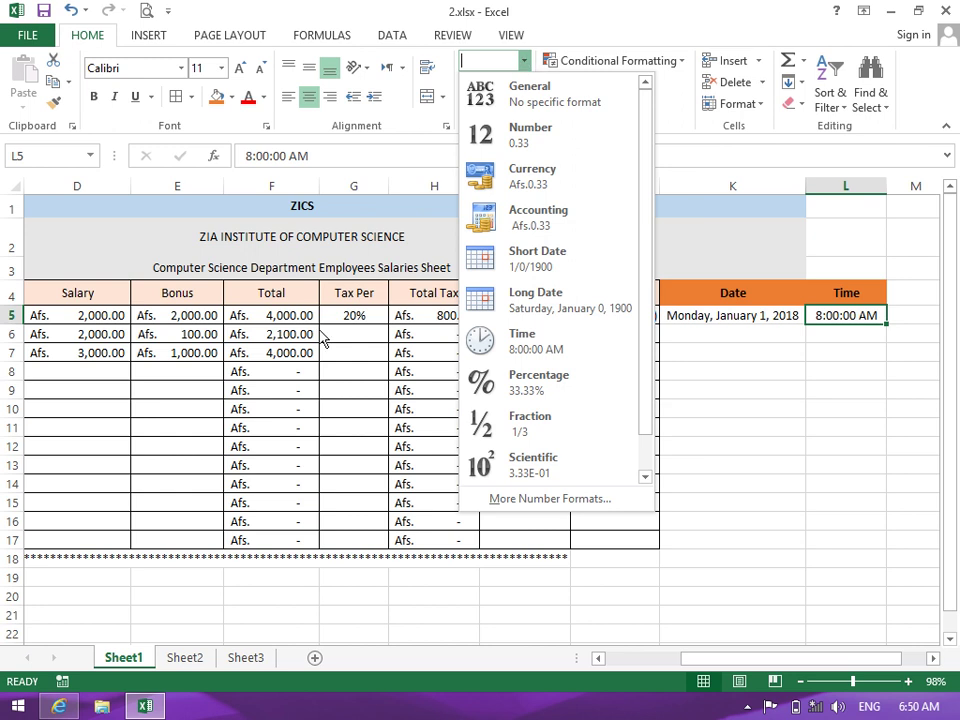
pyautogui.moveTo(645, 280); pyautogui.dragTo(660, 411)
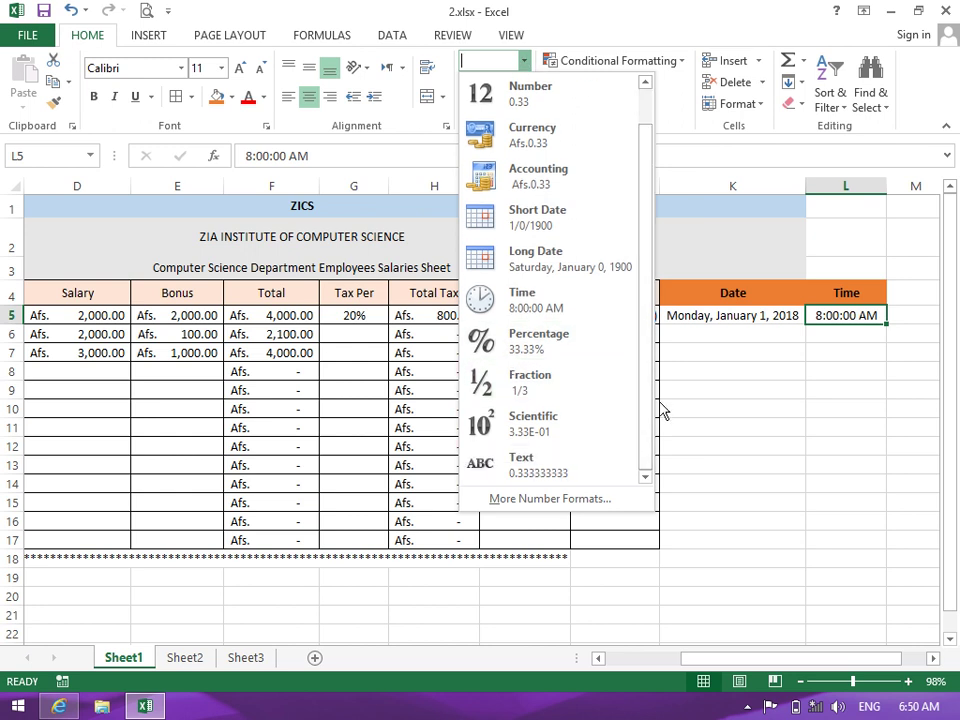
pyautogui.press('Escape')
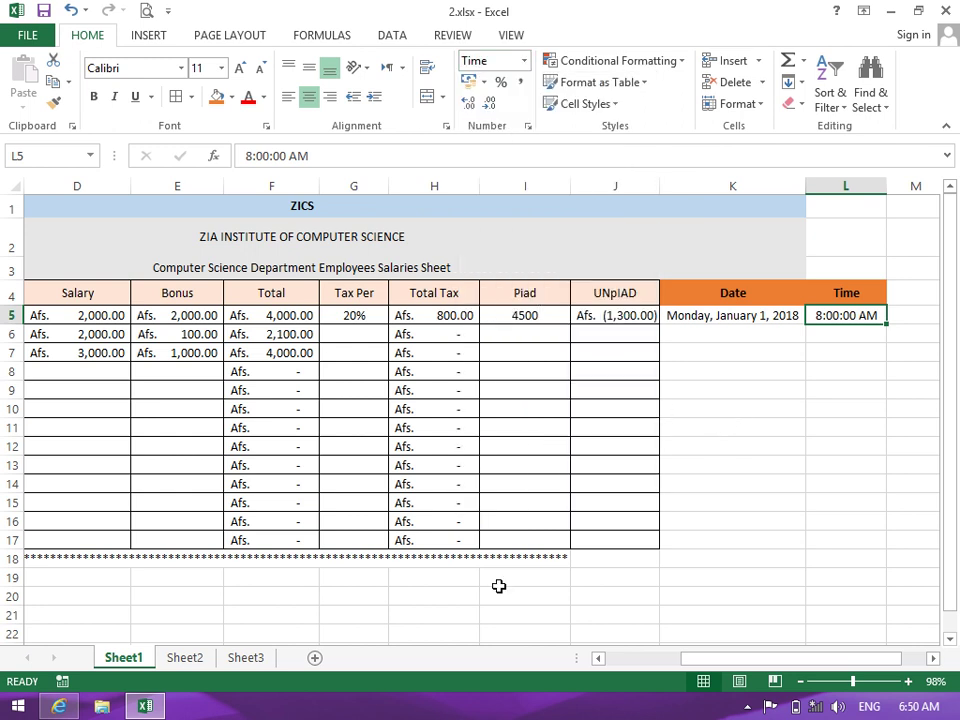
# Begin typing 1/5 into empty cell H22 below the salary table
pyautogui.moveTo(340, 596); pyautogui.dragTo(345, 640)
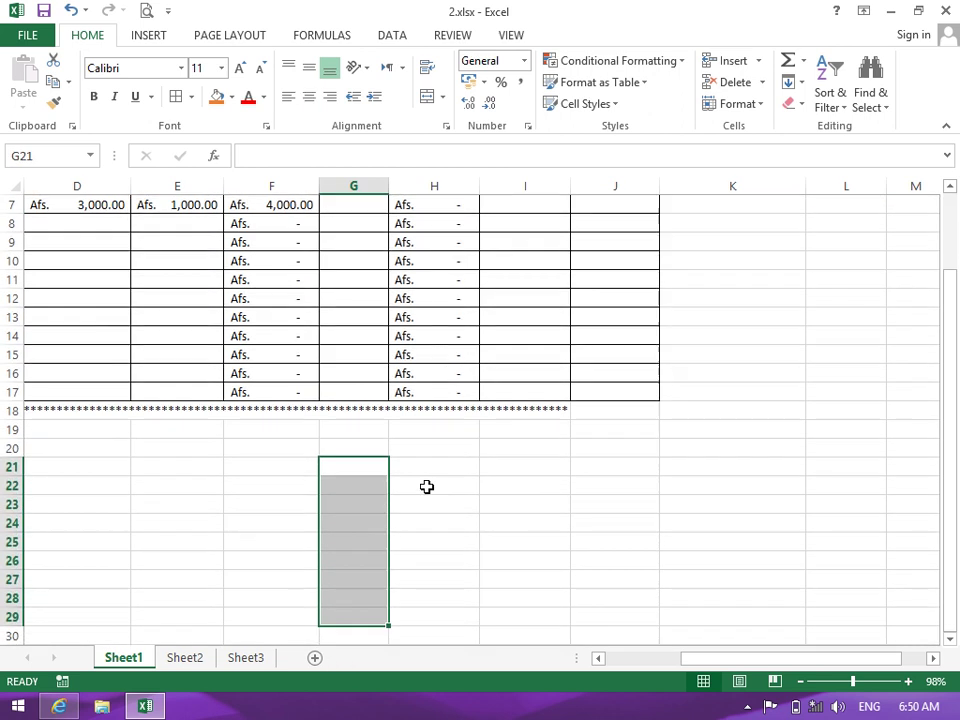
pyautogui.click(426, 486)
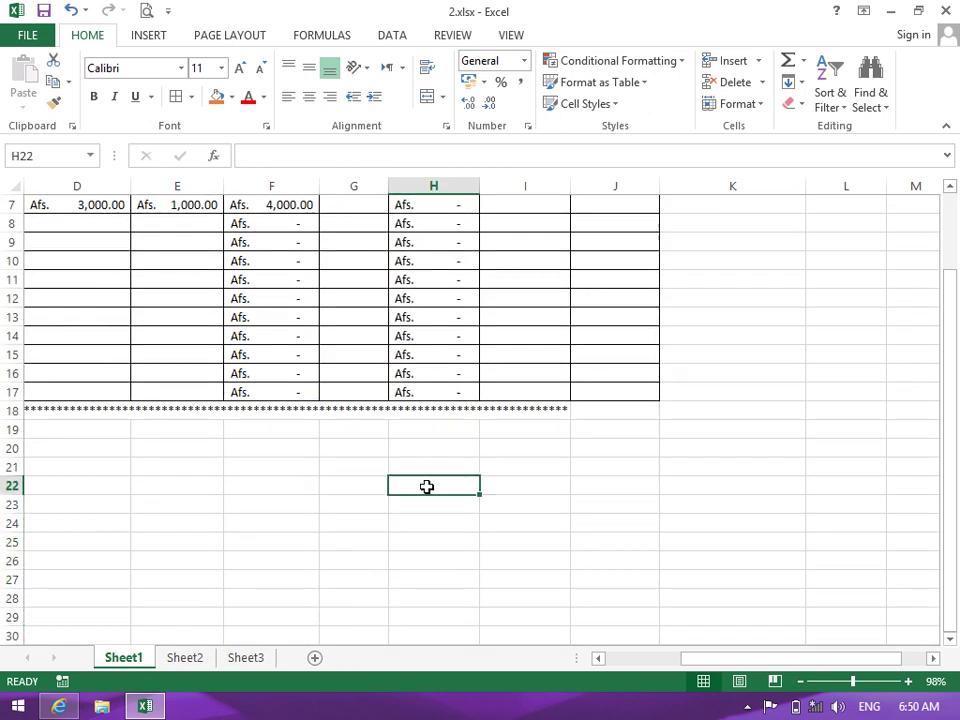
pyautogui.write('1/5')
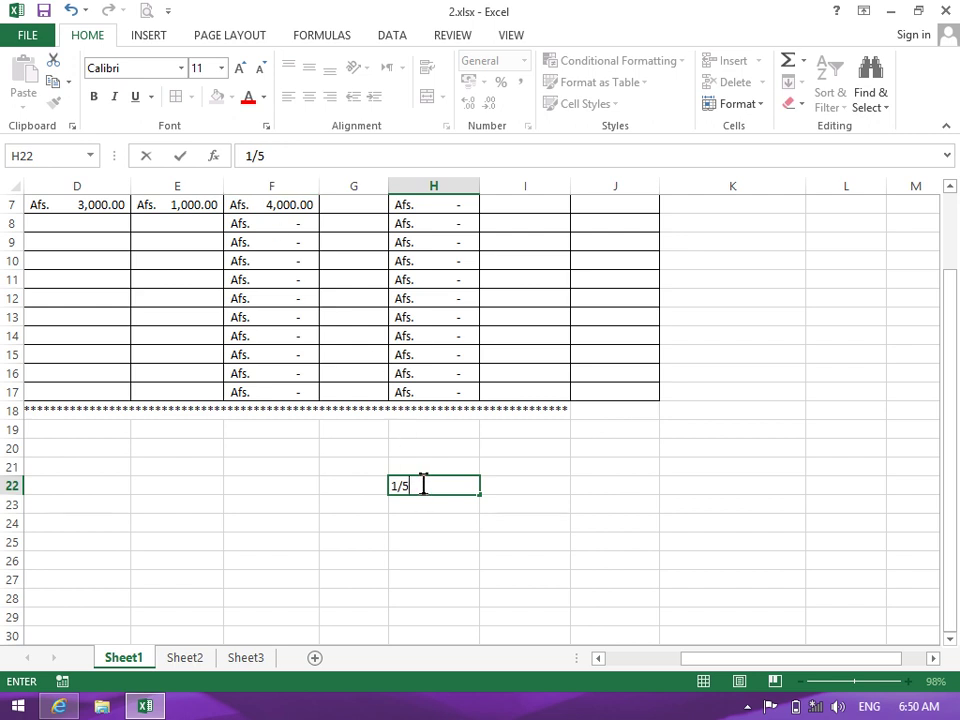
# Commit the entry in H22, then clear the 5-Jan date from it
pyautogui.press('Return')
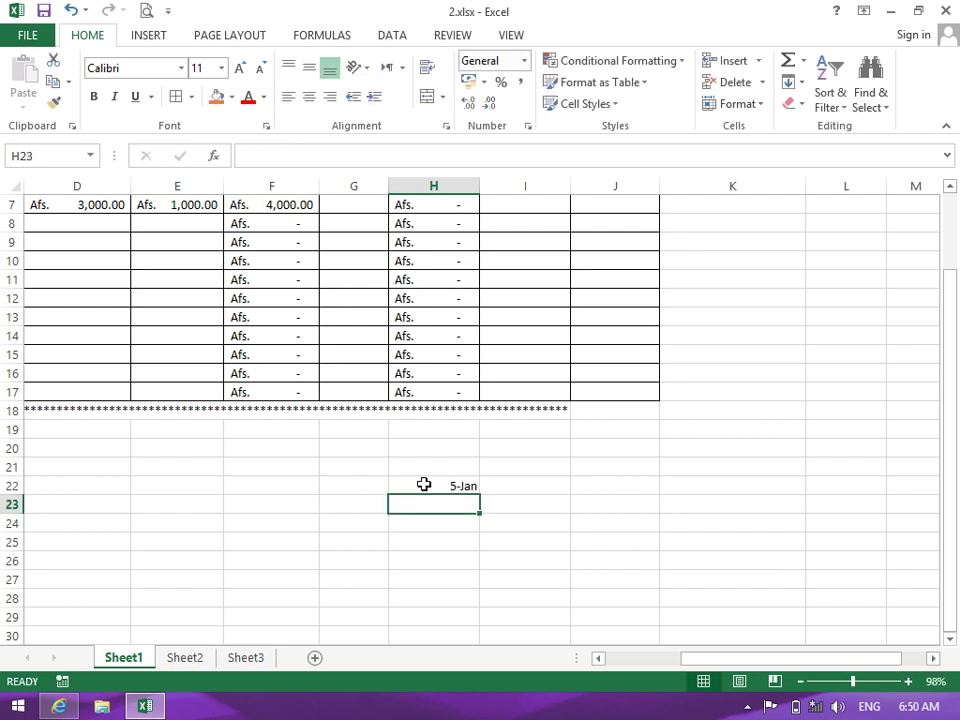
pyautogui.click(424, 484)
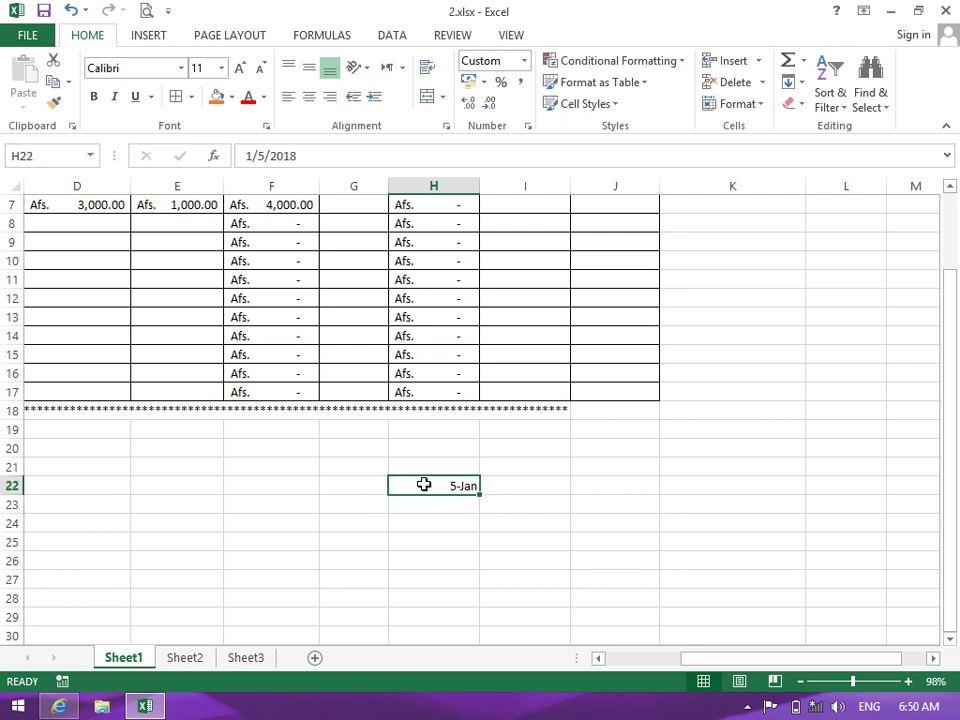
pyautogui.press('Delete')
# Apply the Fraction number format to cells H22:H29
pyautogui.moveTo(425, 490); pyautogui.dragTo(429, 612)
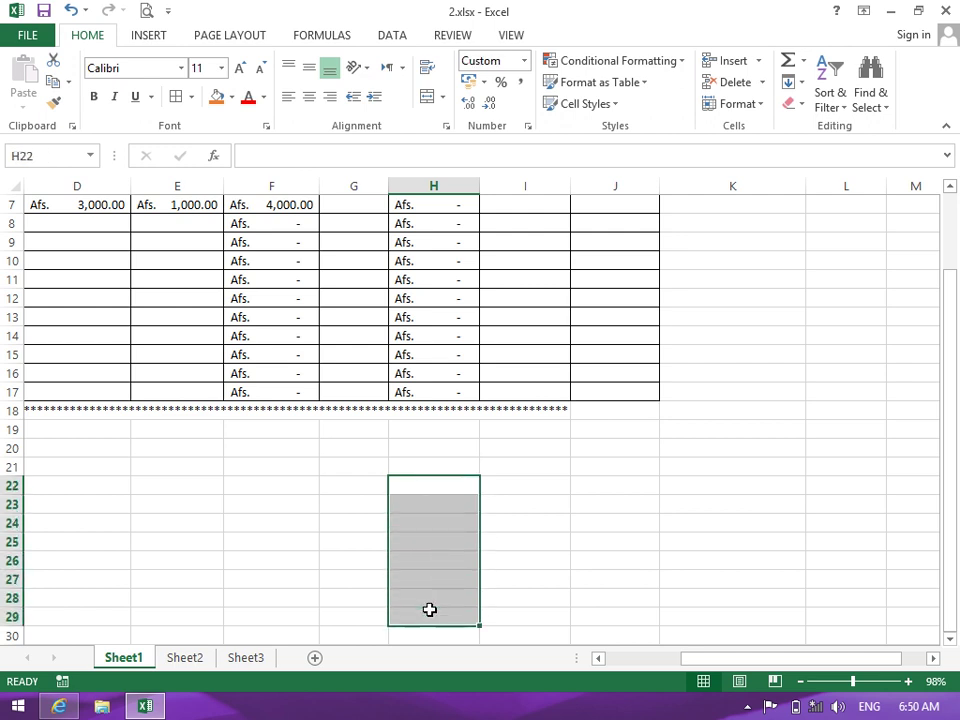
pyautogui.click(523, 61)
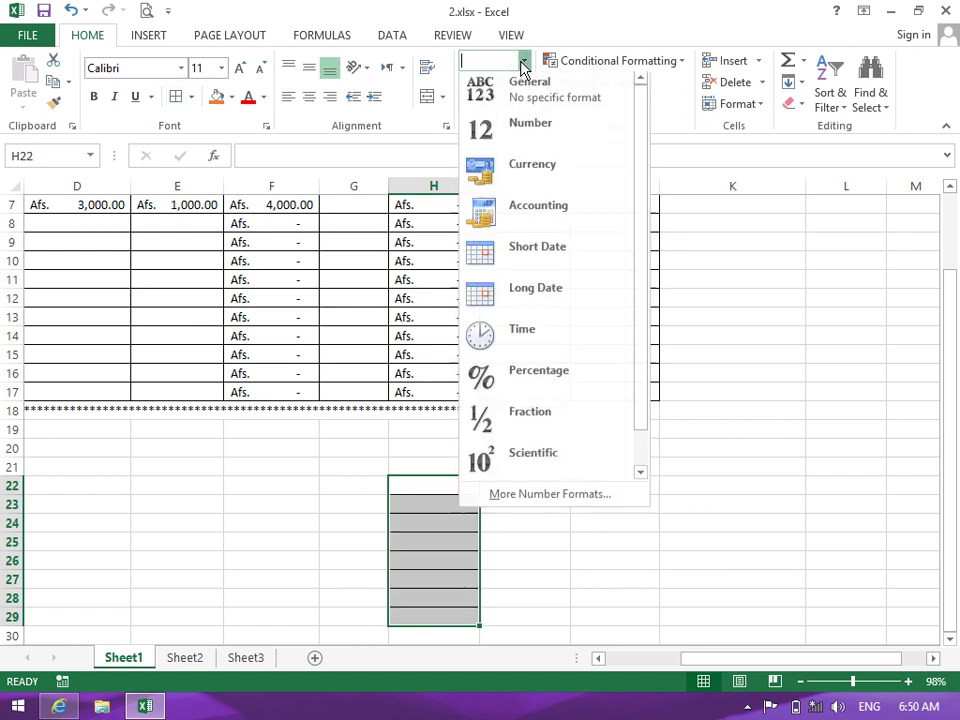
pyautogui.click(537, 428)
pyautogui.click(447, 482)
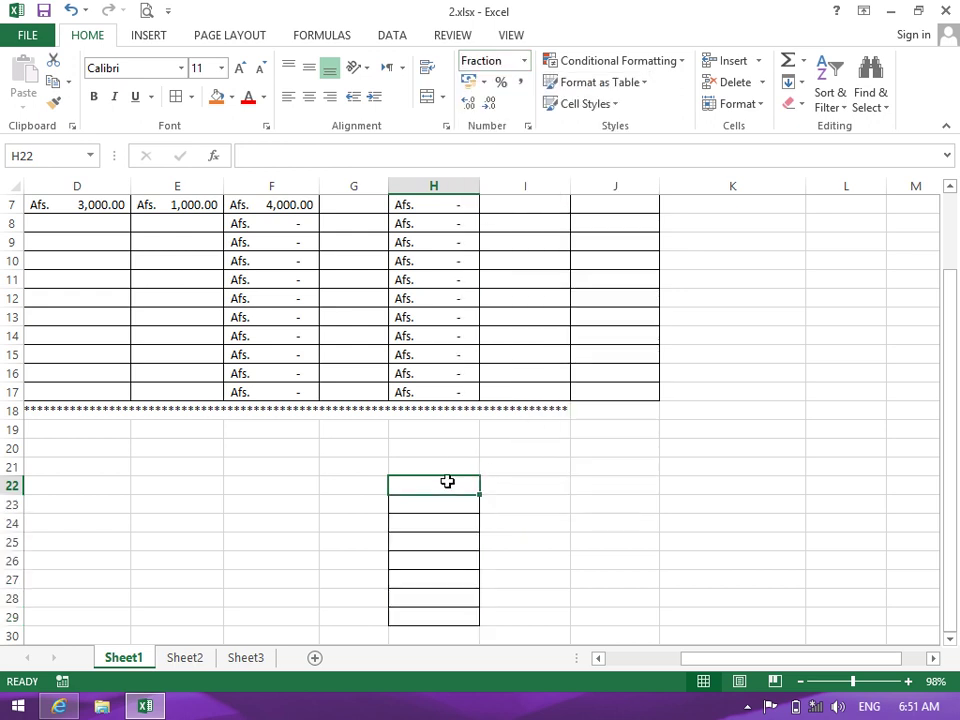
# Enter the fractions 1/5, 2/10, 1/3, 1/2 and 1/10 into H22:H26
pyautogui.write('1/5')
pyautogui.press('Return')
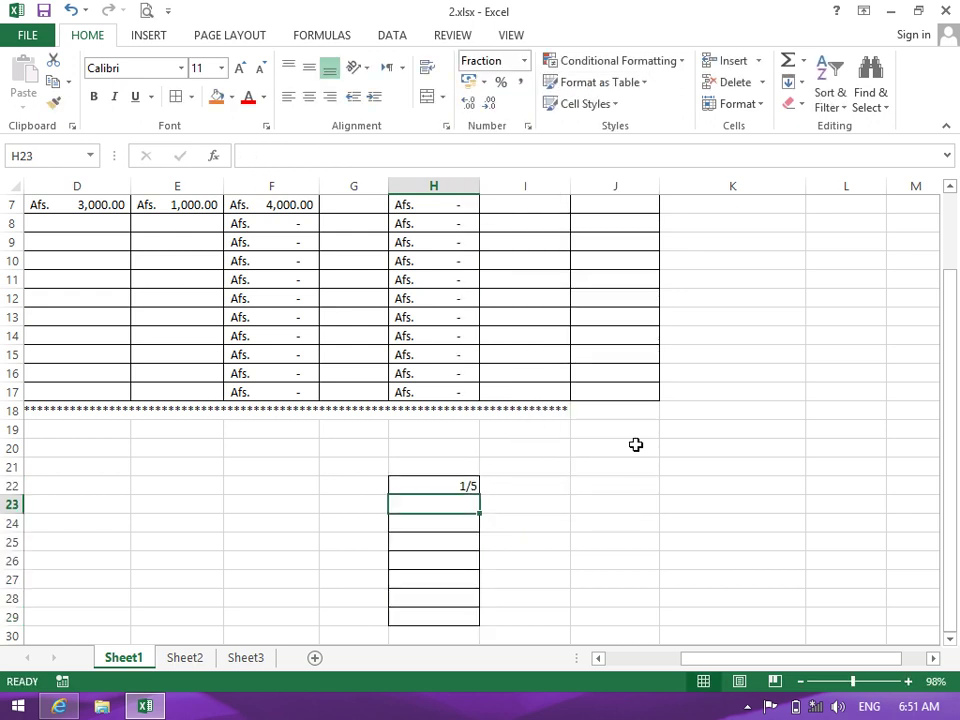
pyautogui.write('2/10')
pyautogui.press('Return')
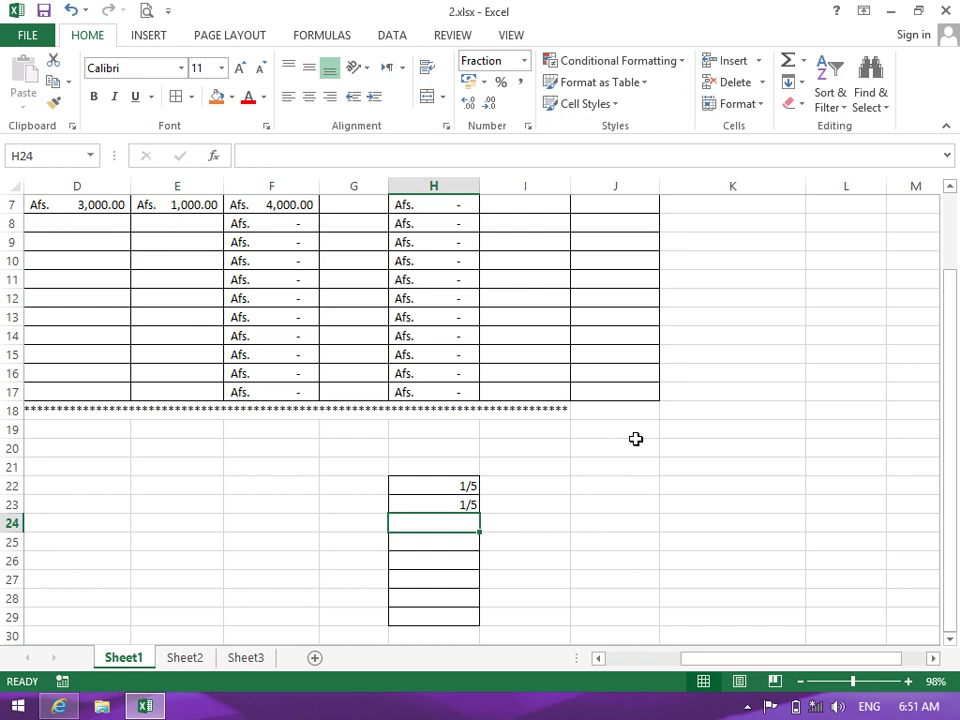
pyautogui.write('1/3')
pyautogui.press('Return')
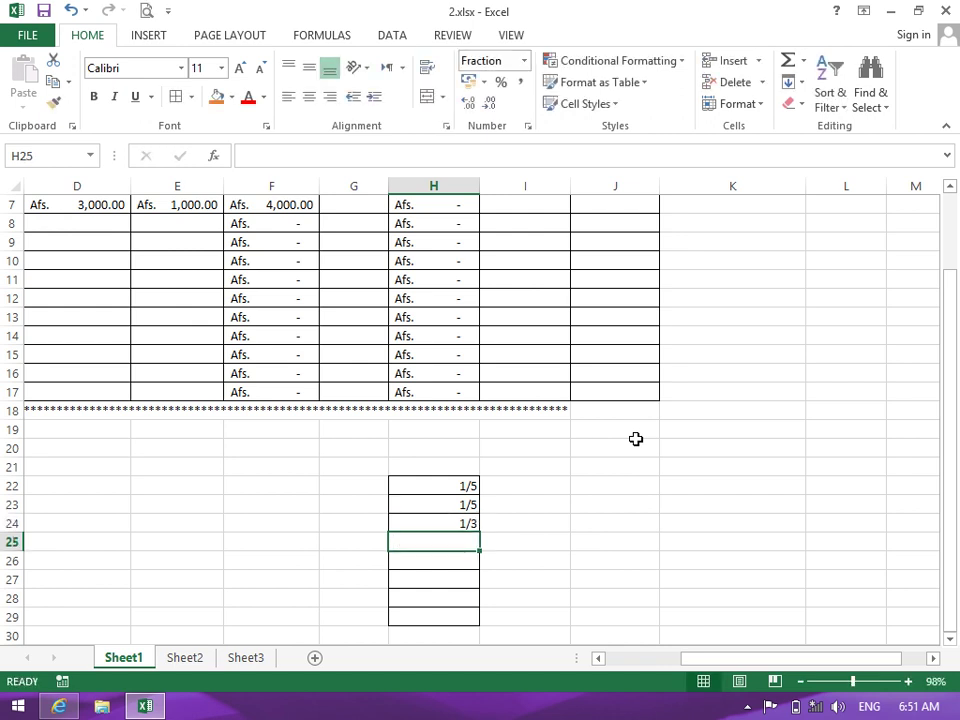
pyautogui.write('1/23')
pyautogui.press('BackSpace')
pyautogui.press('Return')
pyautogui.write('1')
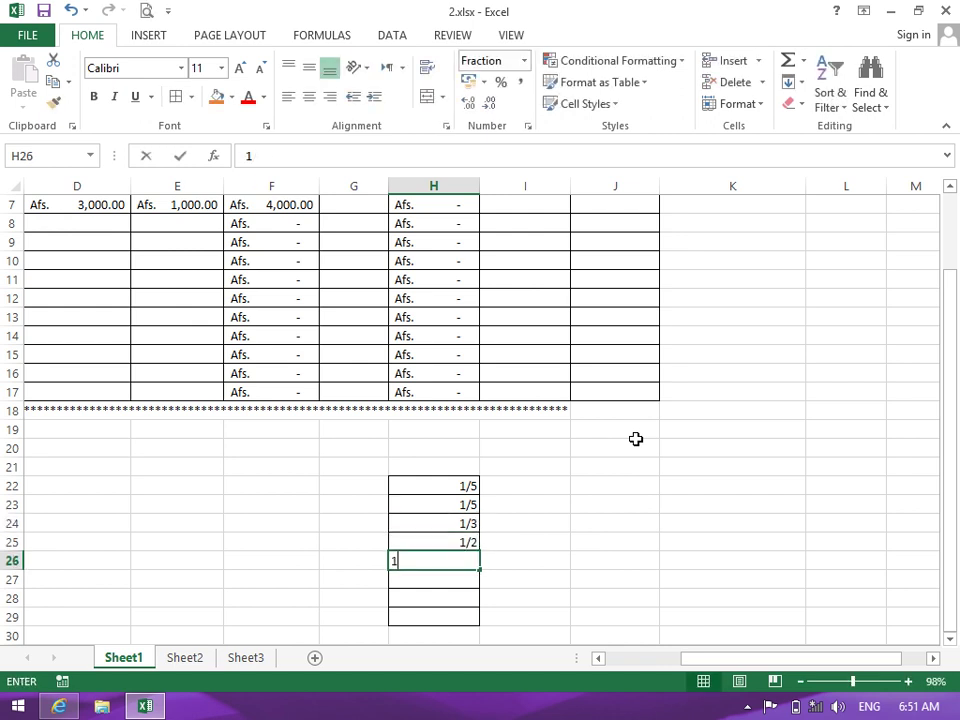
pyautogui.write('/10')
pyautogui.press('Return')
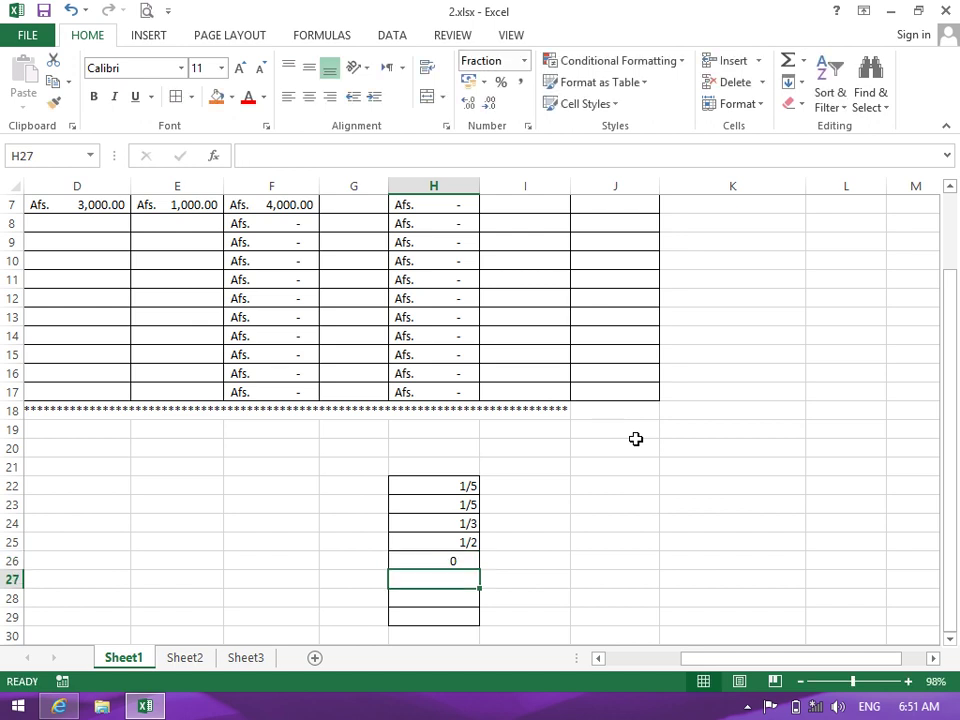
# Center the fractions in H22:H29, keep their values, and bring up the Windows Start screen
pyautogui.moveTo(470, 487); pyautogui.dragTo(464, 619)
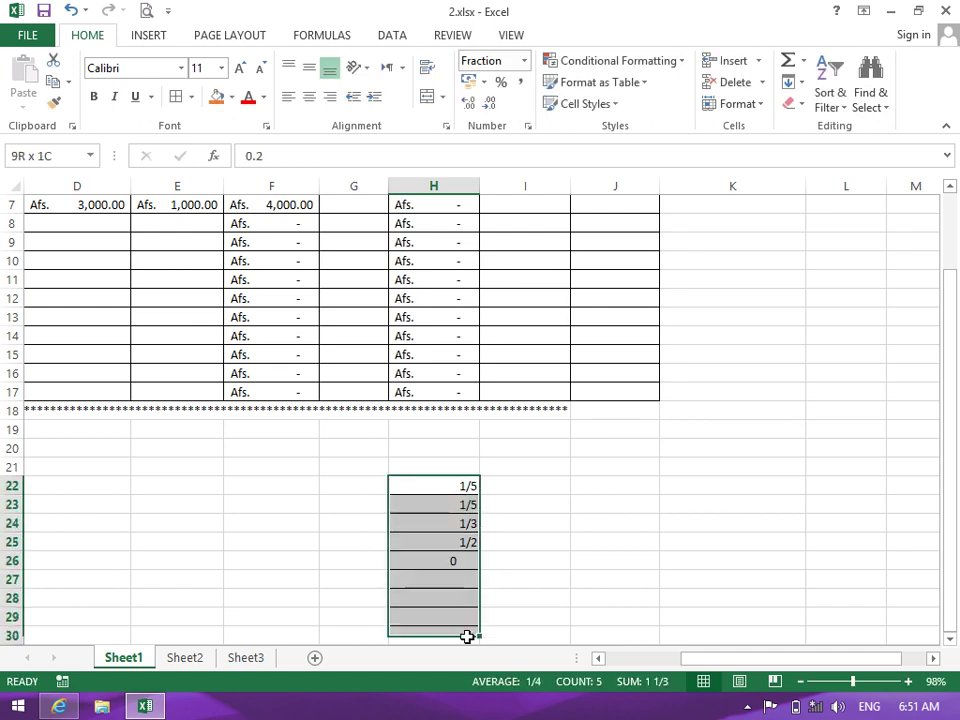
pyautogui.click(309, 96)
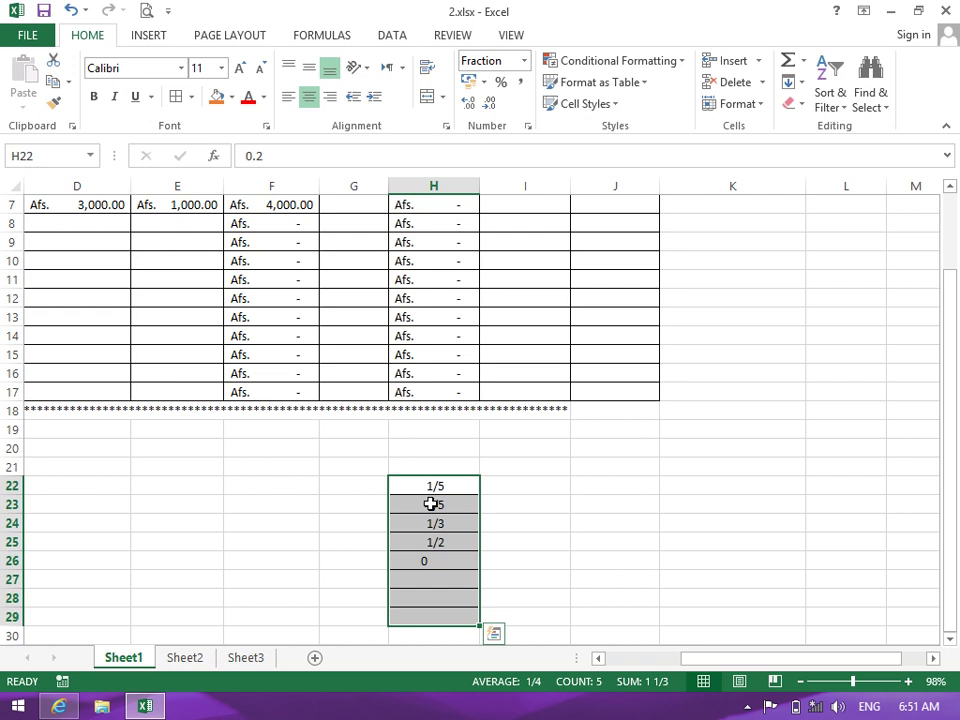
pyautogui.press('Delete')
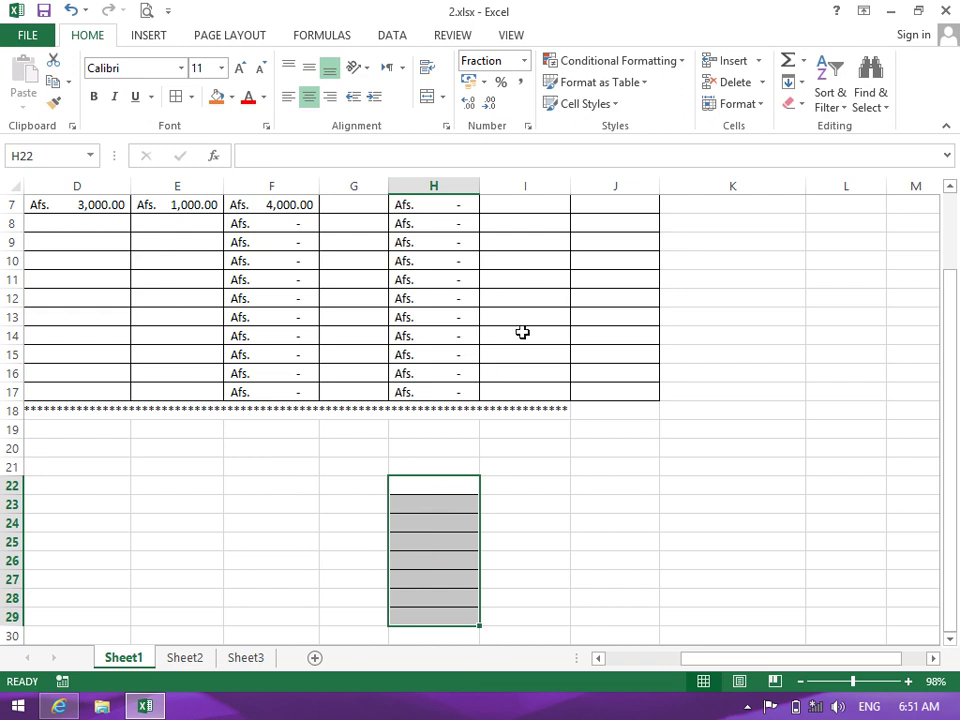
pyautogui.hotkey('ctrl', 'z')
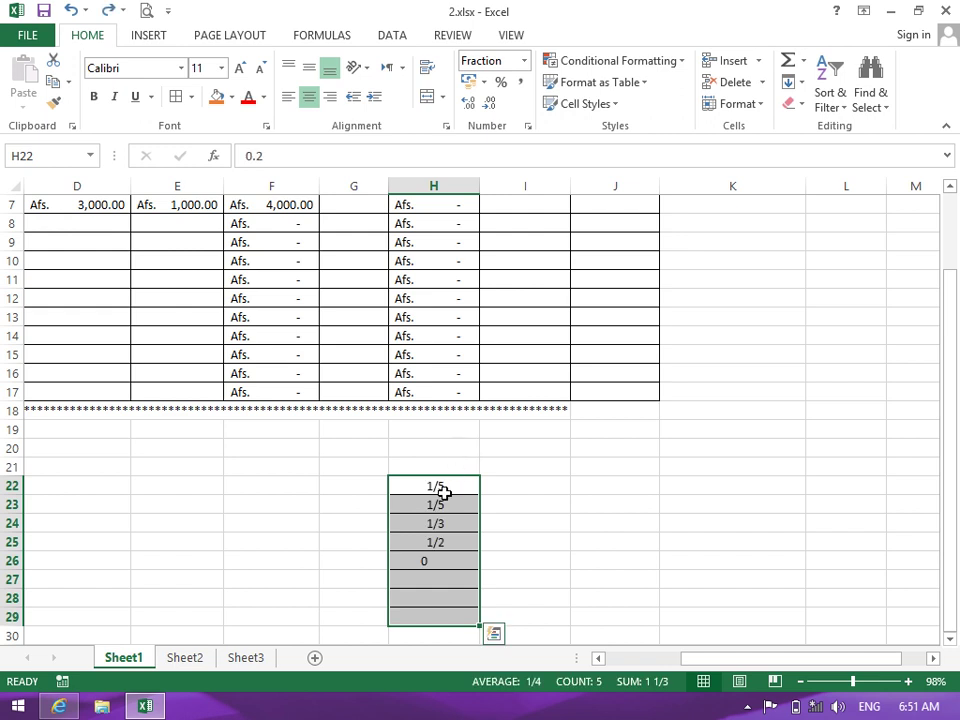
pyautogui.press('super')
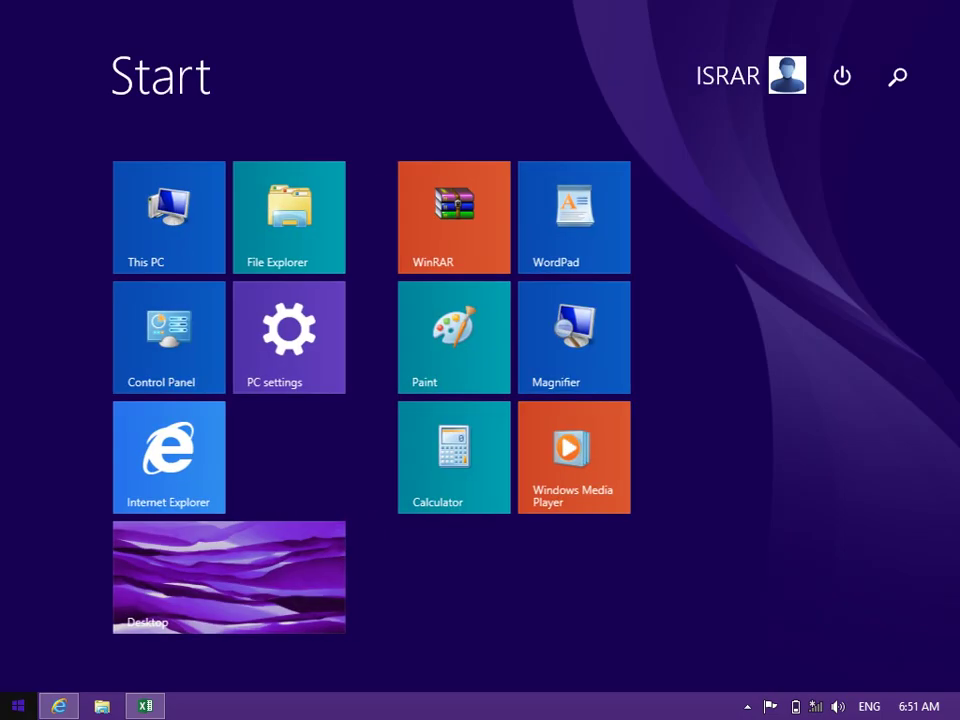
# Launch Paint and draw a horizontal fraction bar with the Line shape
pyautogui.write('MS')
pyautogui.press('Down')
pyautogui.press('Return')
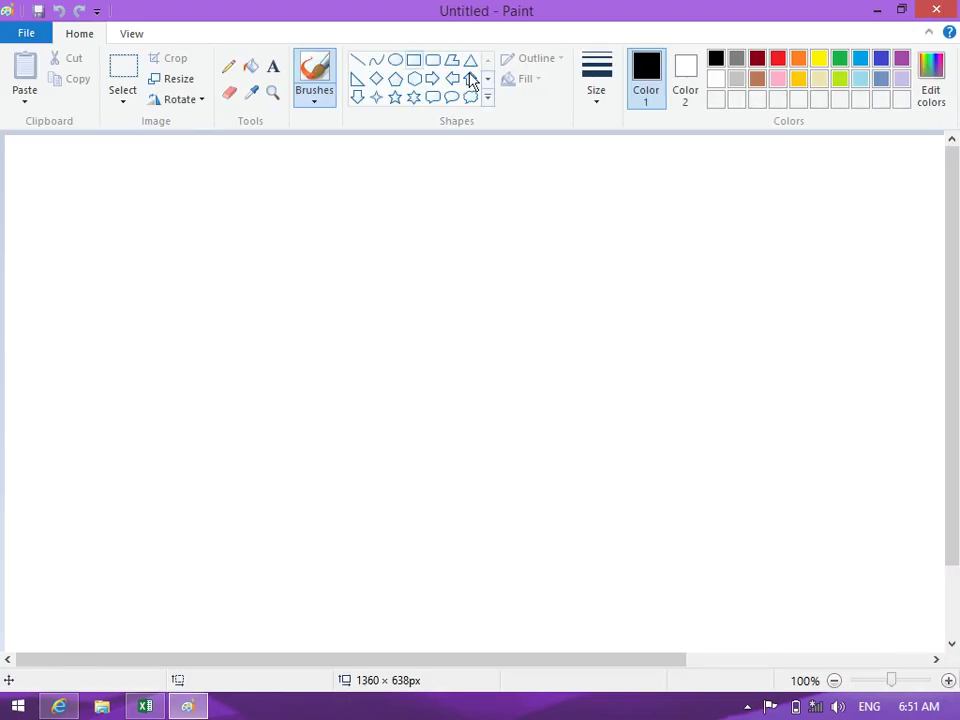
pyautogui.click(357, 60)
pyautogui.moveTo(321, 259); pyautogui.dragTo(412, 259)
pyautogui.click(328, 232)
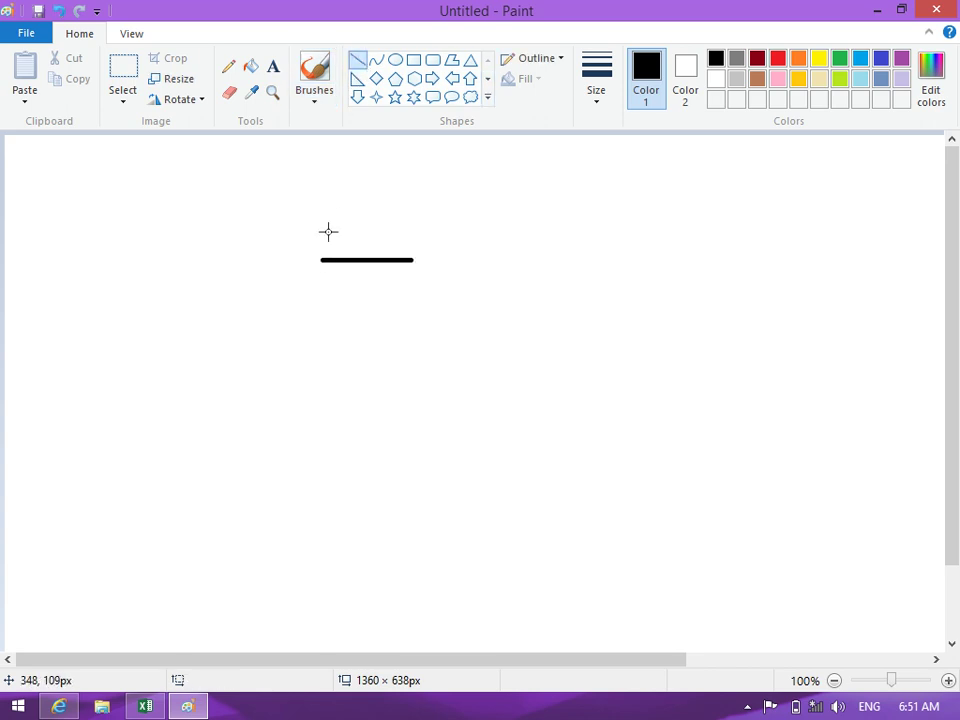
# Add the numerator 1 as text above the bar
pyautogui.click(273, 66)
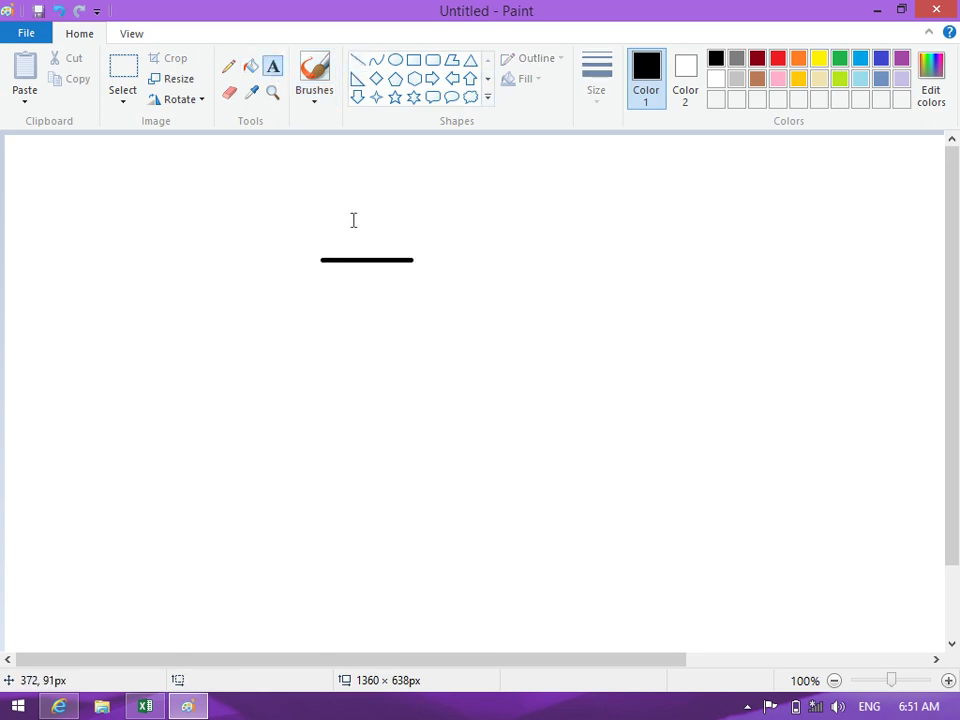
pyautogui.click(363, 240)
pyautogui.write('1')
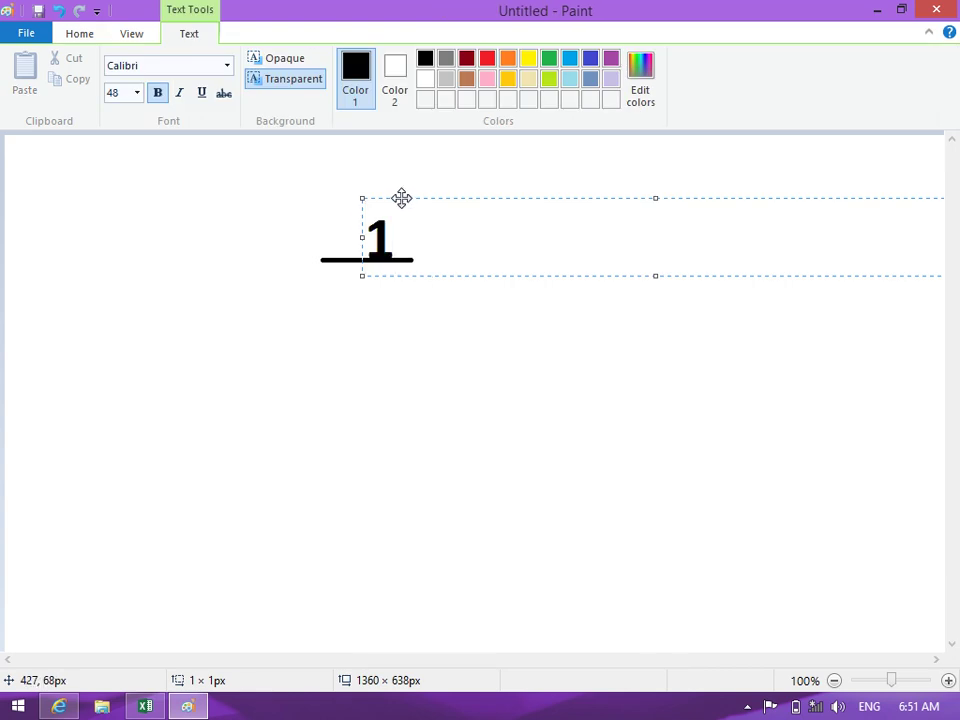
pyautogui.moveTo(401, 198); pyautogui.dragTo(386, 189)
pyautogui.click(351, 302)
# Add the denominator 5 as text below the bar
pyautogui.click(354, 237)
pyautogui.write('5')
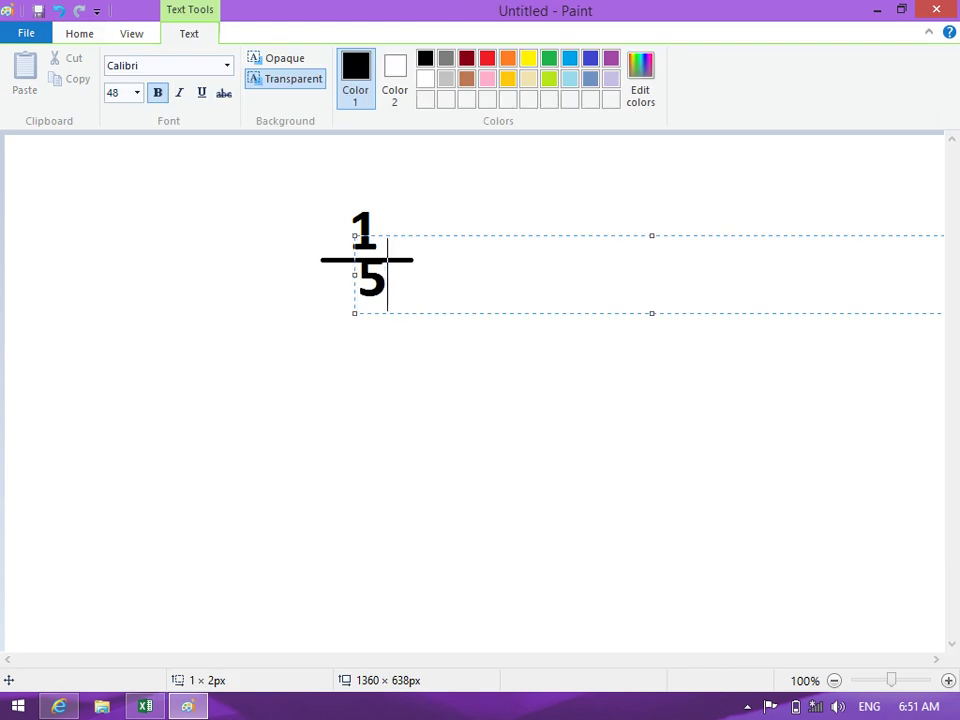
pyautogui.moveTo(407, 314); pyautogui.dragTo(405, 322)
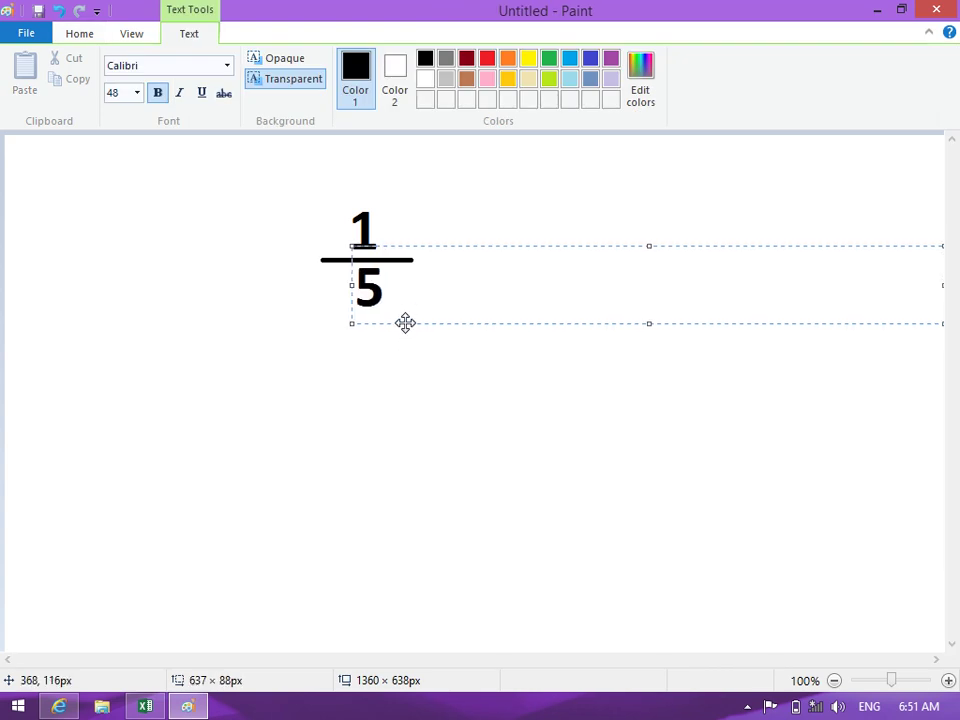
pyautogui.click(407, 351)
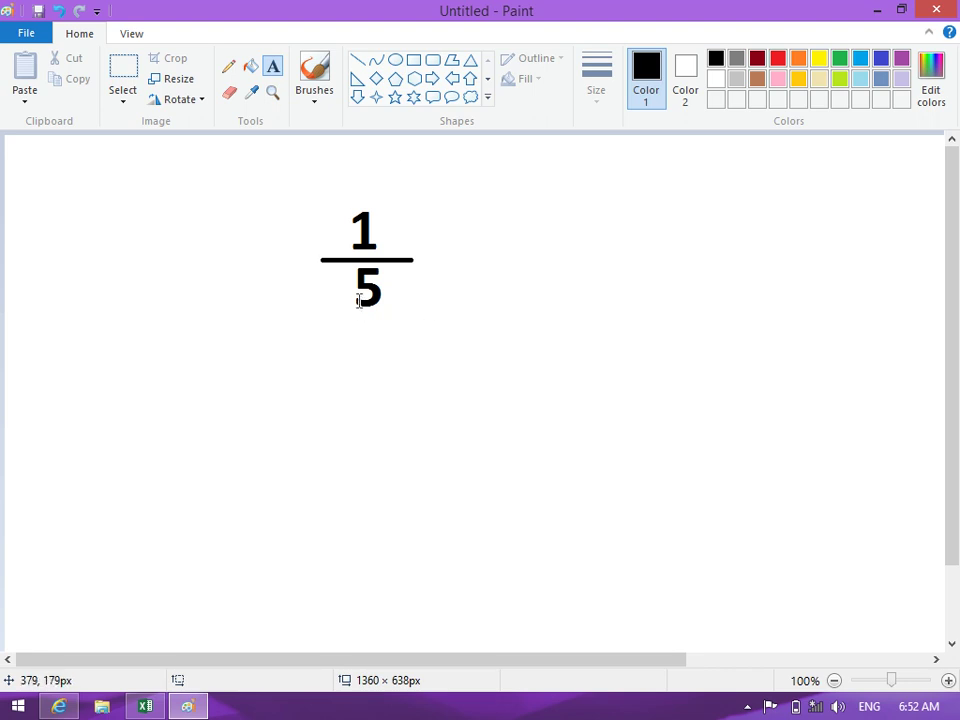
pyautogui.click(229, 67)
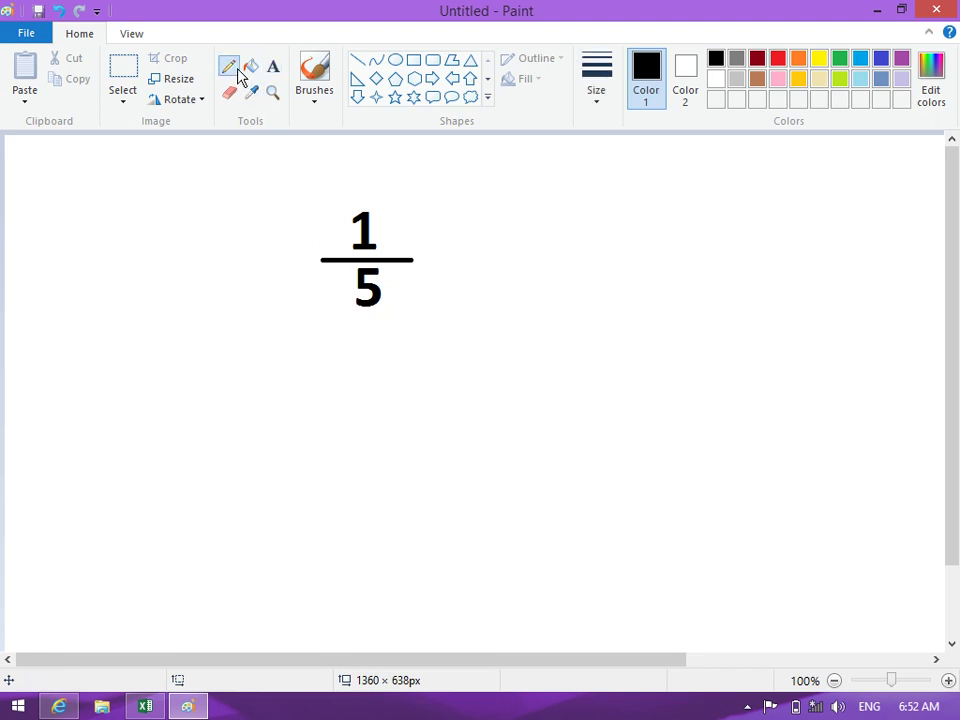
# Circle the 1/5 fraction with the third pencil width, adding a connecting tail
pyautogui.click(596, 94)
pyautogui.click(626, 208)
pyautogui.moveTo(332, 196)
pyautogui.mouseDown()
pyautogui.moveTo(280, 321)
pyautogui.moveTo(335, 195)
pyautogui.mouseUp()
pyautogui.moveTo(480, 293); pyautogui.dragTo(549, 290)
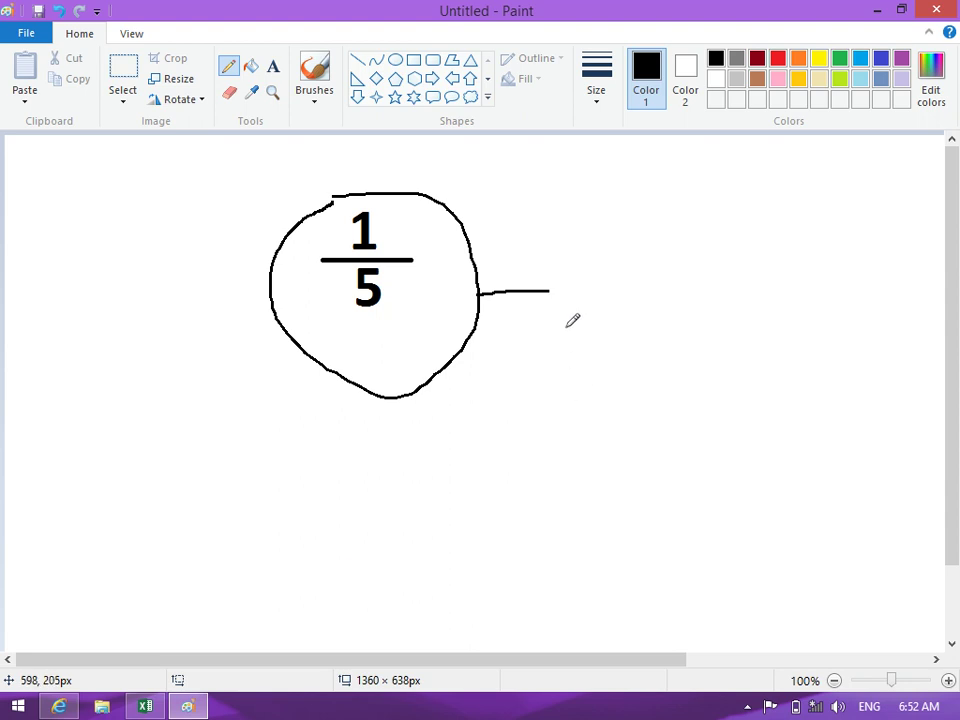
# Draw a circled slash-and-zero mark right of the line, then return to Excel
pyautogui.moveTo(566, 322); pyautogui.dragTo(572, 321)
pyautogui.moveTo(631, 320)
pyautogui.mouseDown()
pyautogui.moveTo(576, 402)
pyautogui.moveTo(638, 397)
pyautogui.mouseUp()
pyautogui.moveTo(650, 350); pyautogui.dragTo(655, 352)
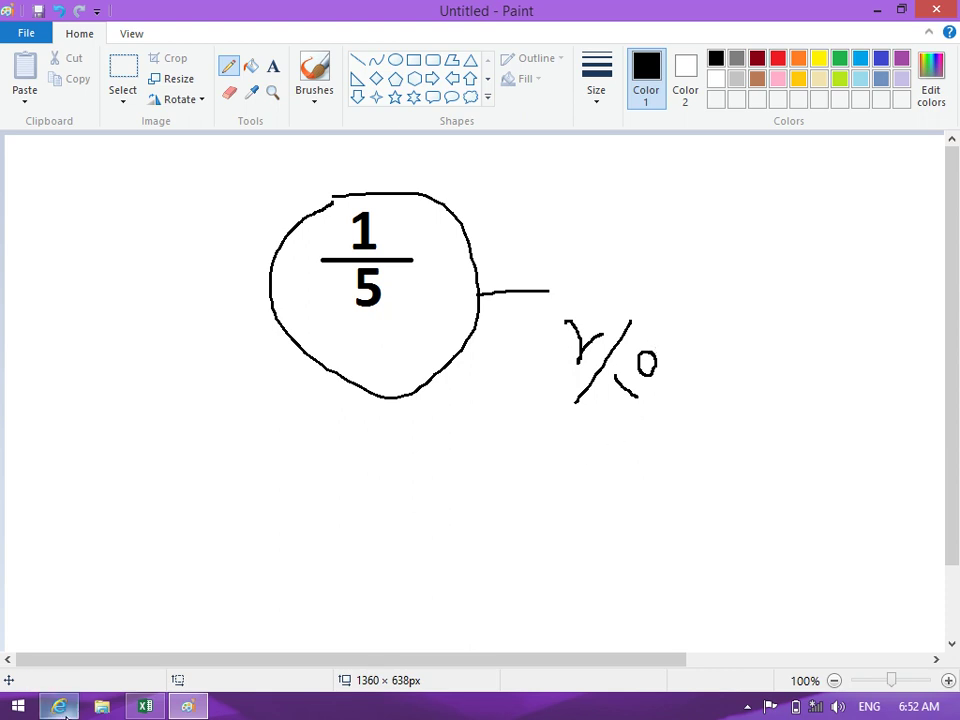
pyautogui.moveTo(603, 276); pyautogui.dragTo(597, 280)
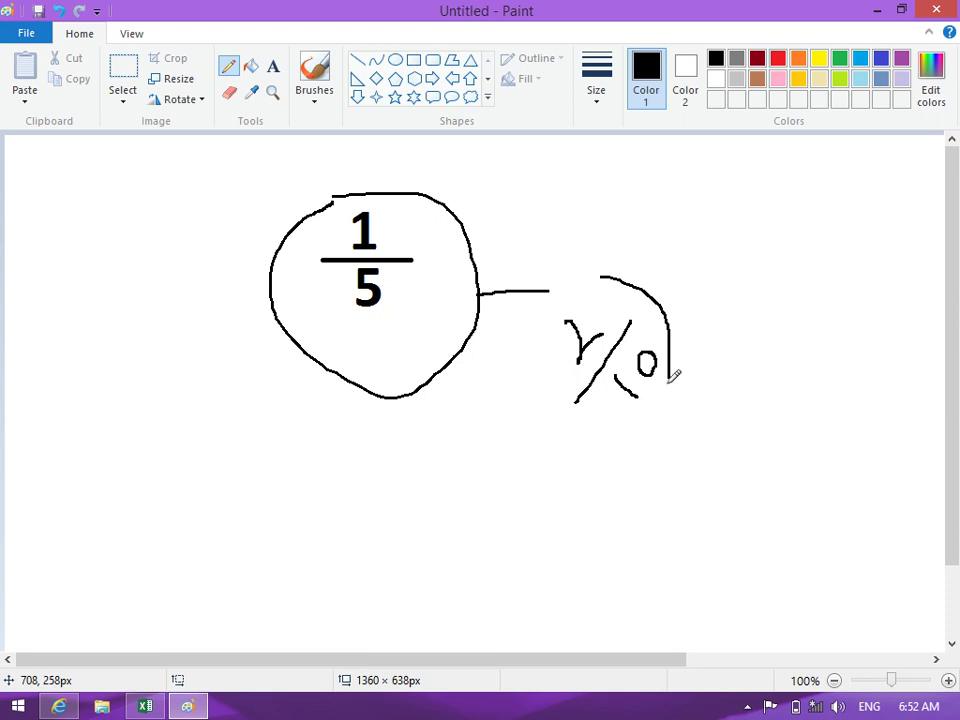
pyautogui.click(145, 707)
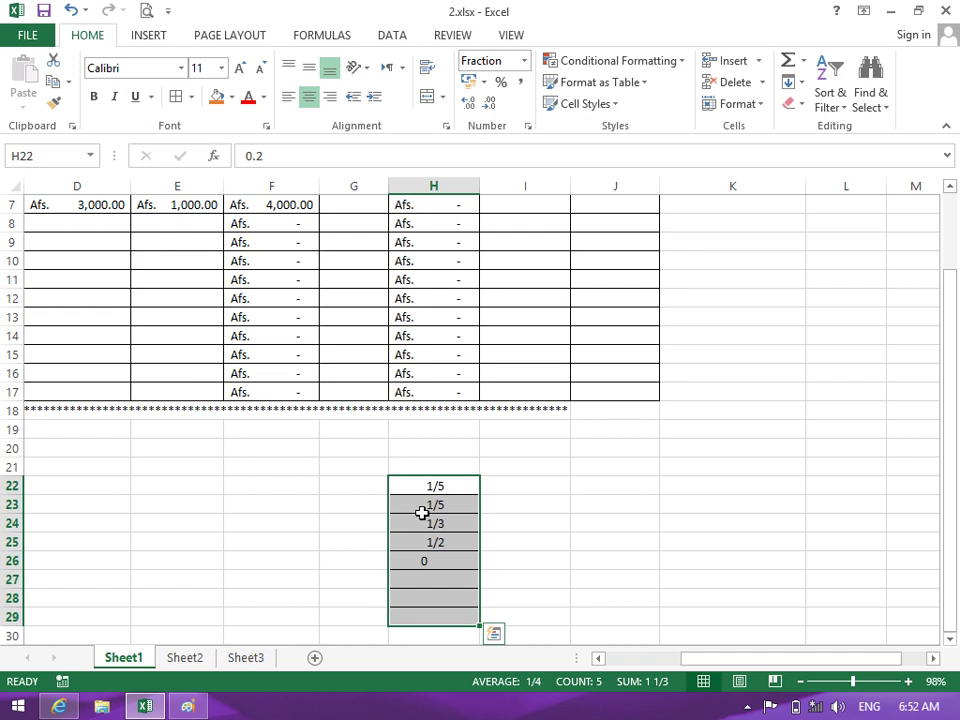
pyautogui.moveTo(433, 486); pyautogui.dragTo(432, 618)
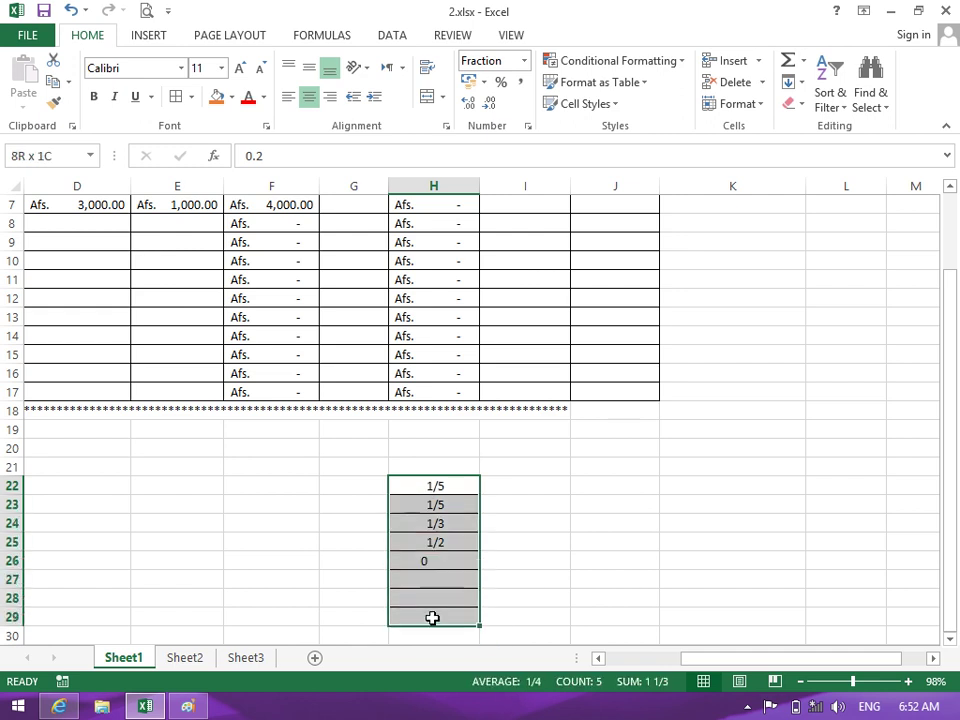
pyautogui.click(522, 61)
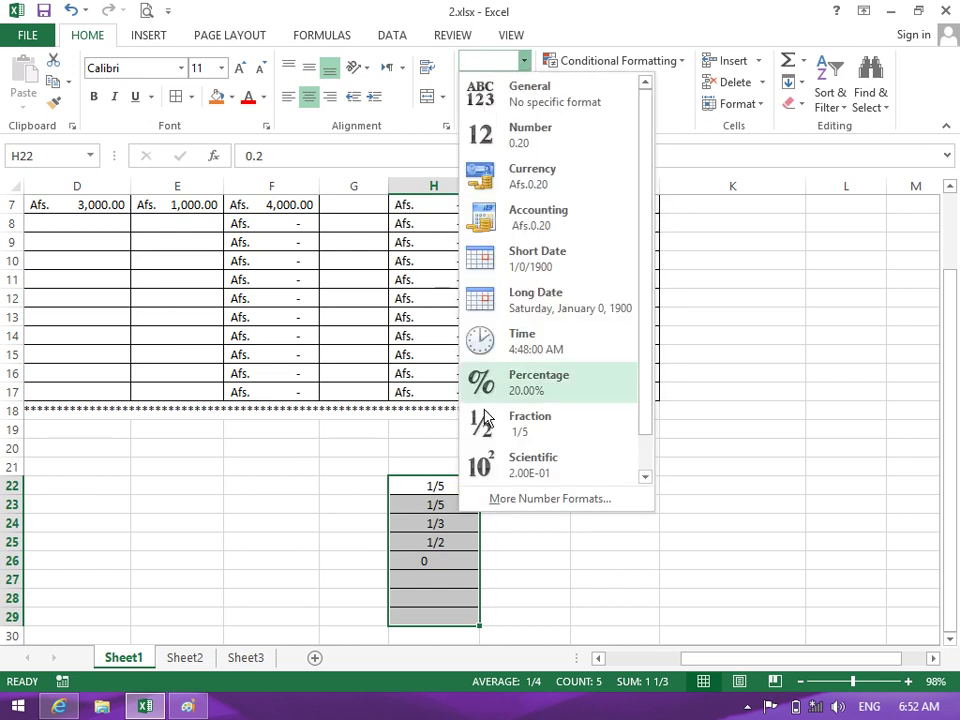
pyautogui.click(299, 540)
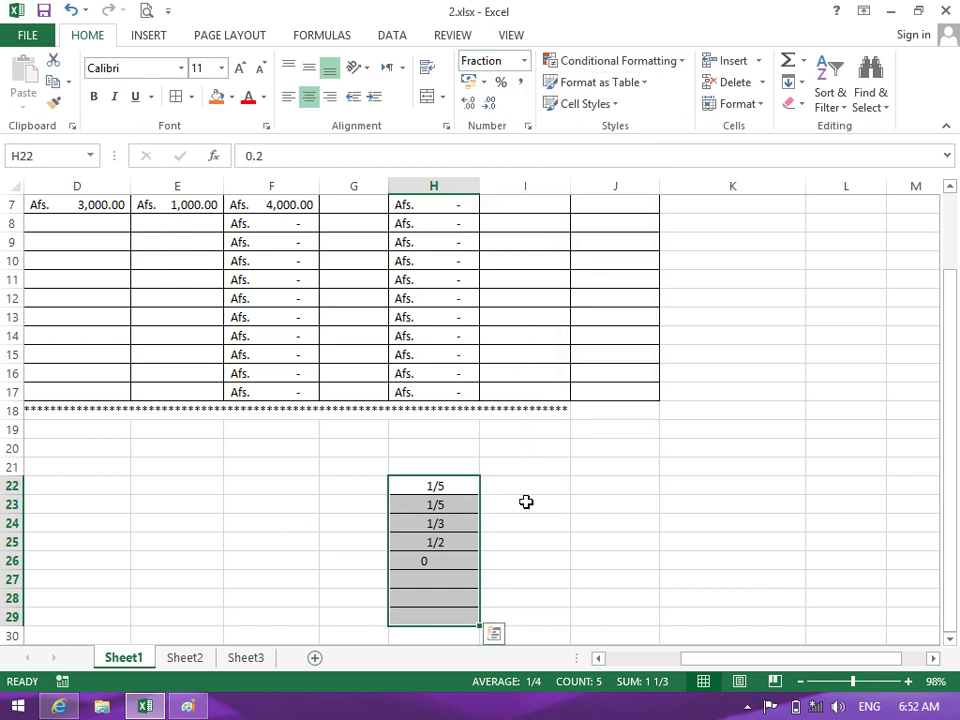
pyautogui.click(662, 507)
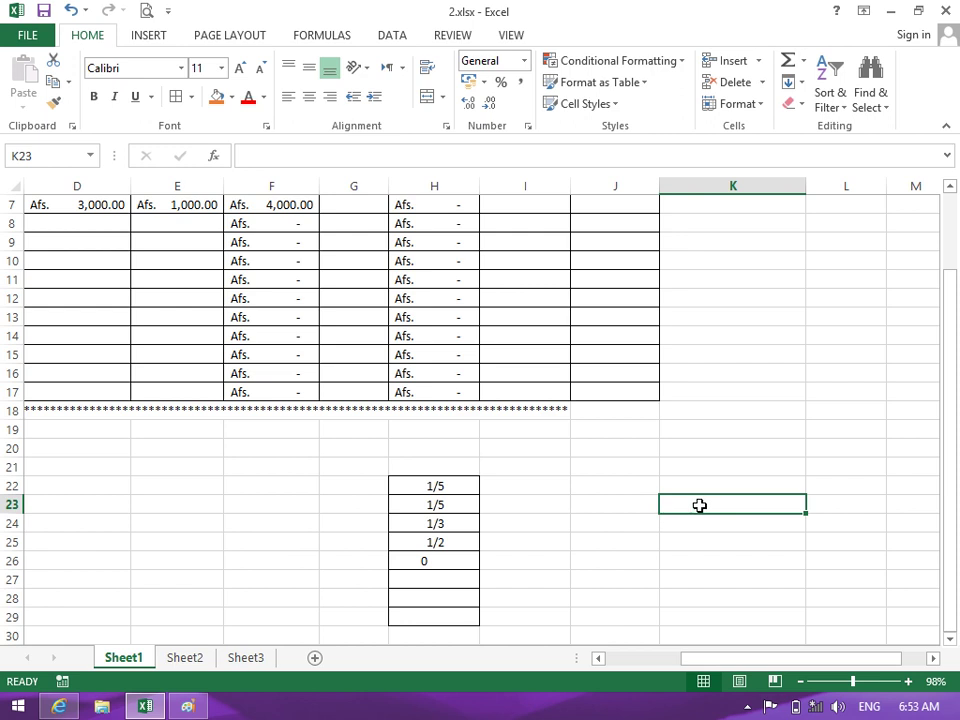
# Enter 2000 in K23 and show it in Scientific format without decimals as 2E+03
pyautogui.write('10')
pyautogui.press('BackSpace')
pyautogui.press('BackSpace')
pyautogui.write('2000')
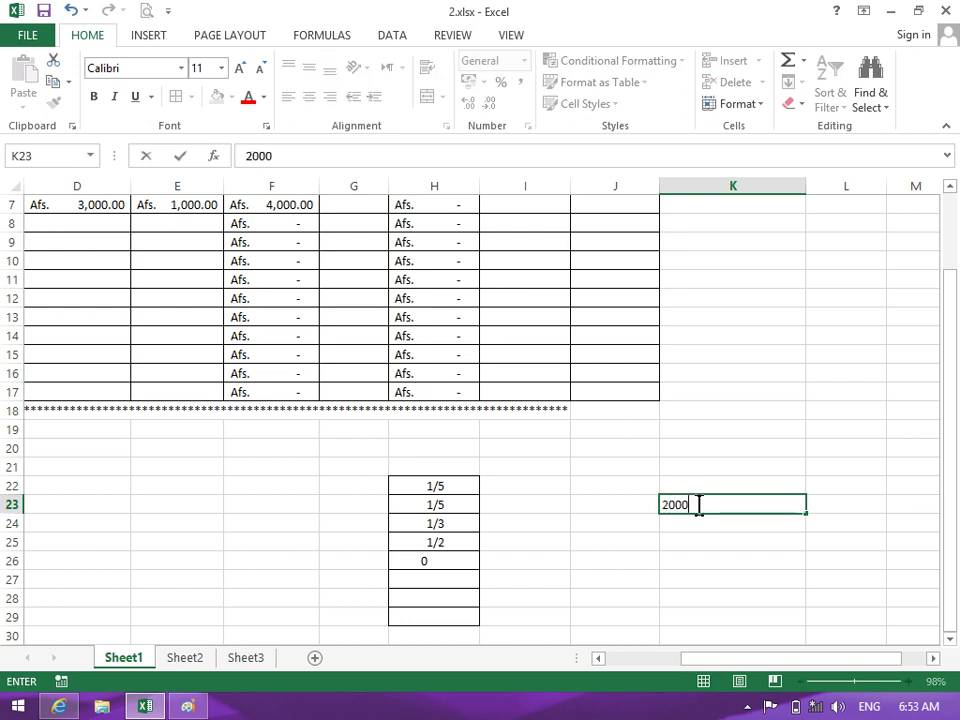
pyautogui.press('Return')
pyautogui.click(702, 503)
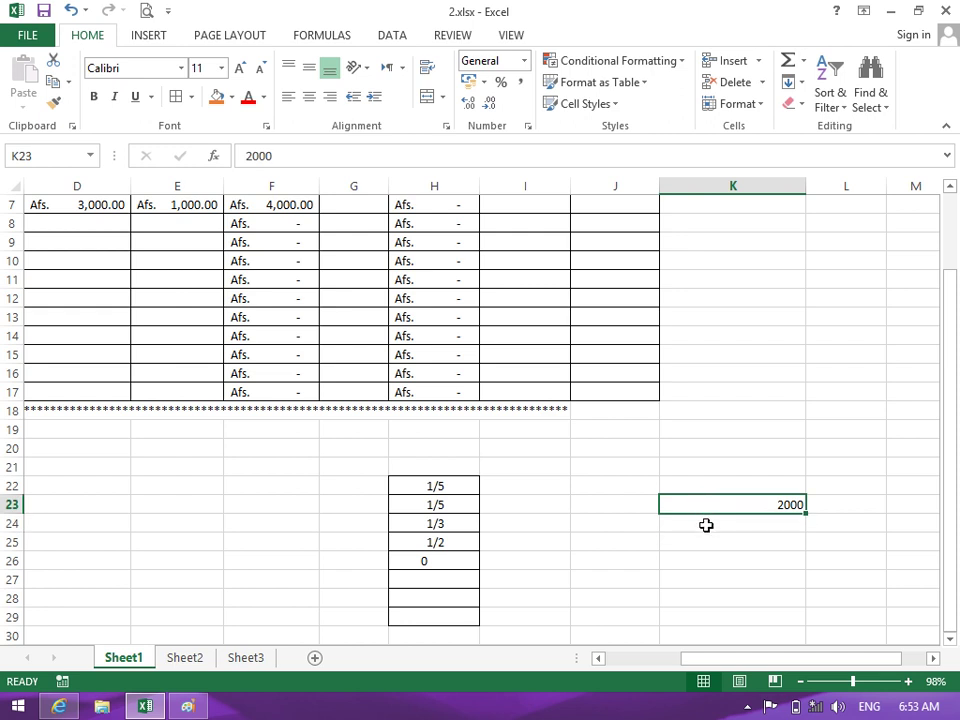
pyautogui.click(523, 61)
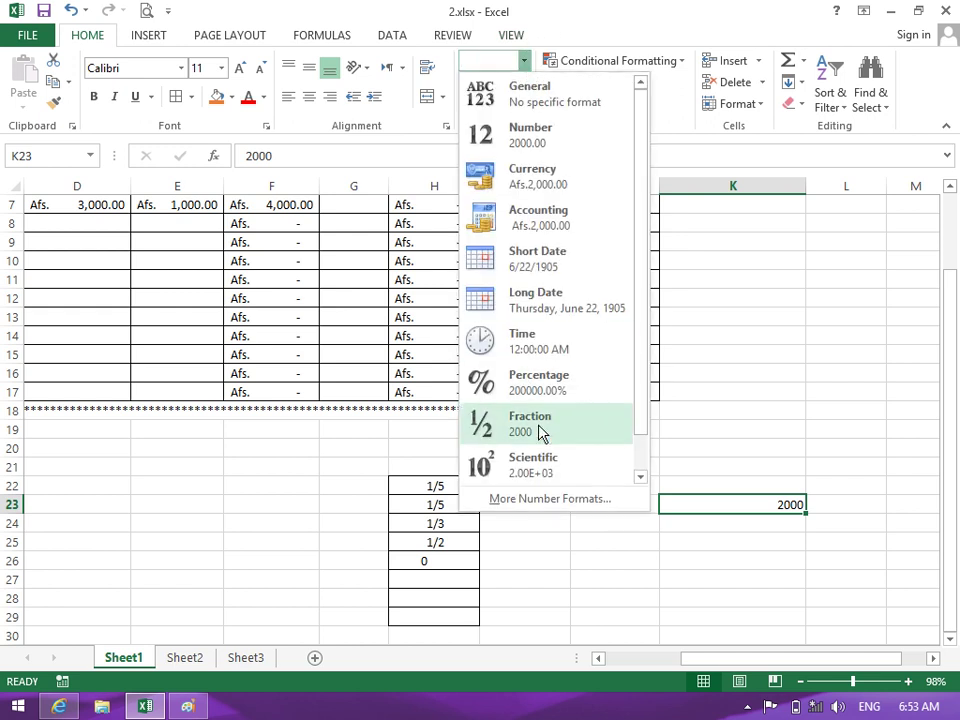
pyautogui.click(560, 480)
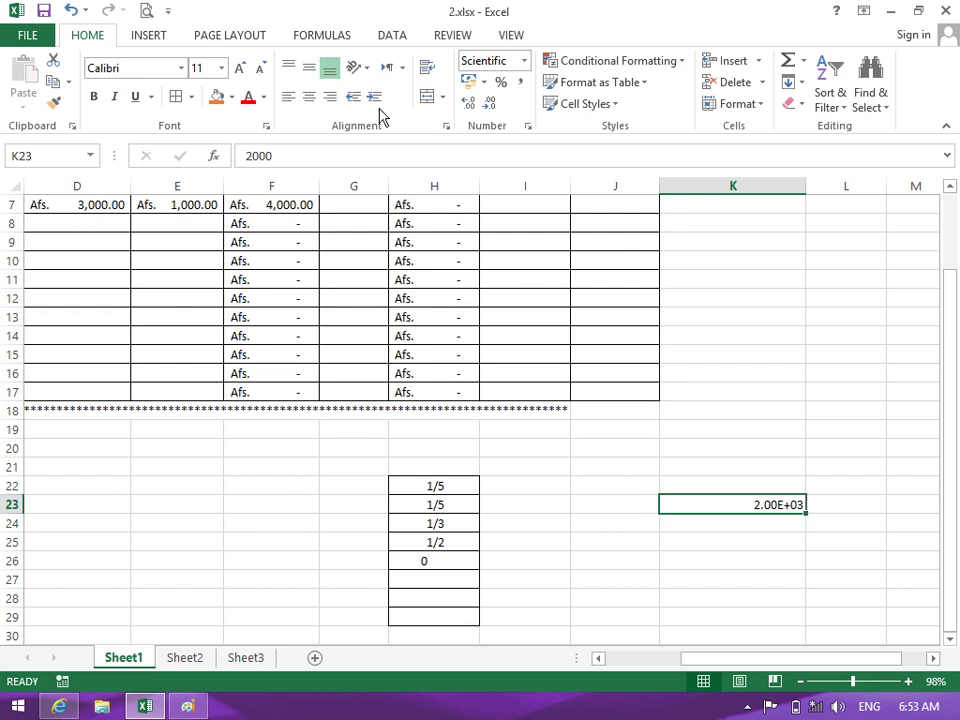
pyautogui.click(496, 101)
pyautogui.click(496, 101)
# Leave K24 empty after a test entry and dismiss K23's number format list unchanged
pyautogui.click(769, 527)
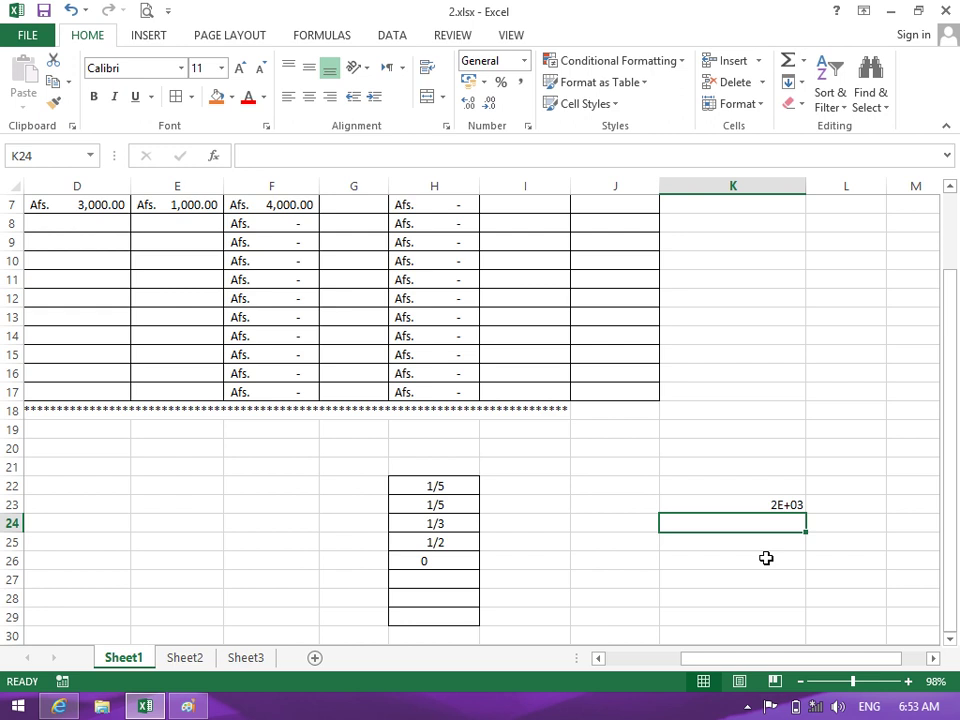
pyautogui.write('21')
pyautogui.press('BackSpace')
pyautogui.write('000')
pyautogui.press('BackSpace')
pyautogui.press('BackSpace')
pyautogui.press('BackSpace')
pyautogui.press('BackSpace')
pyautogui.press('Return')
pyautogui.press('Up')
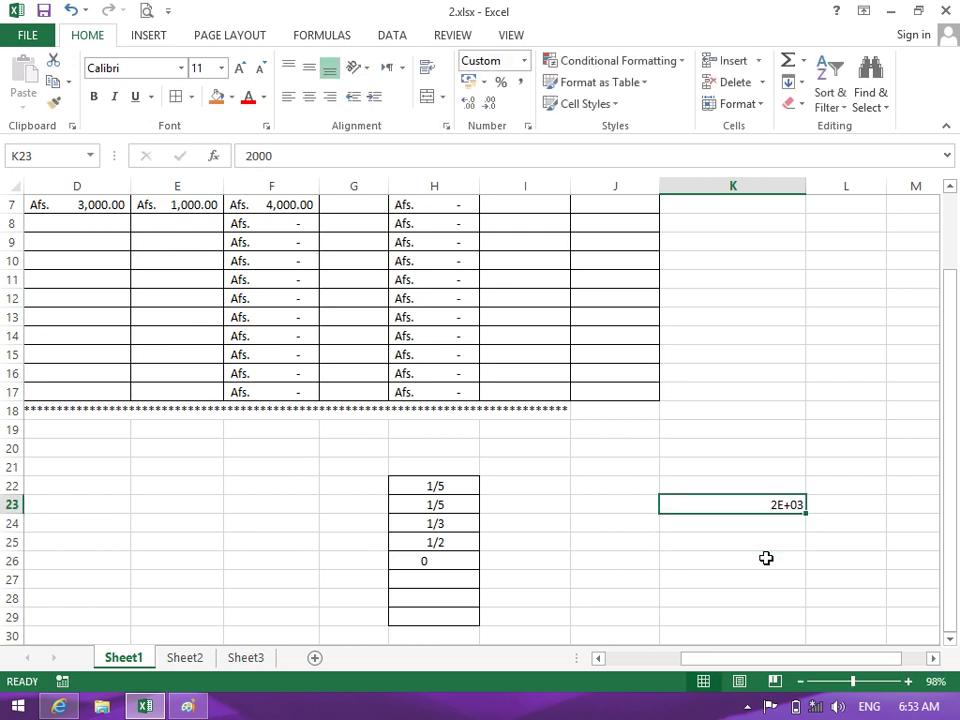
pyautogui.click(524, 61)
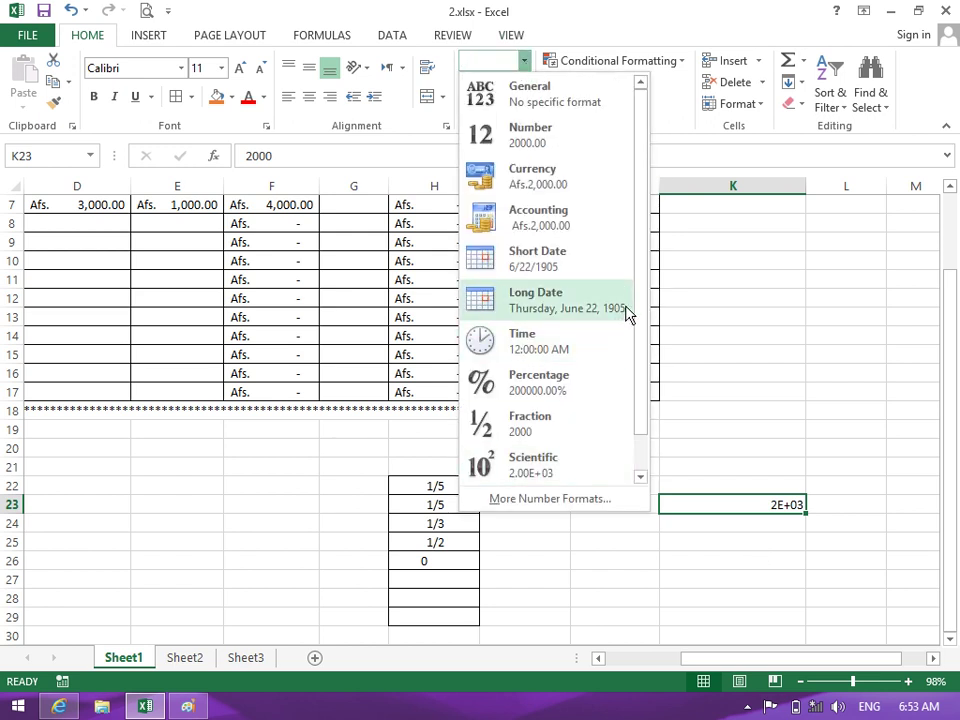
pyautogui.moveTo(643, 318); pyautogui.dragTo(647, 381)
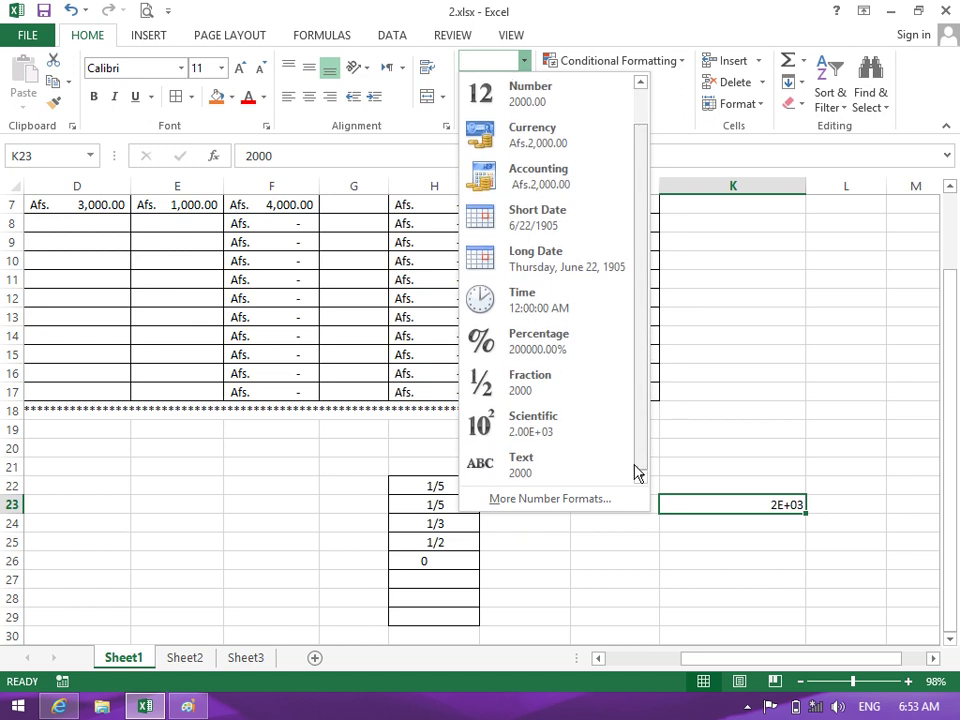
pyautogui.click(267, 520)
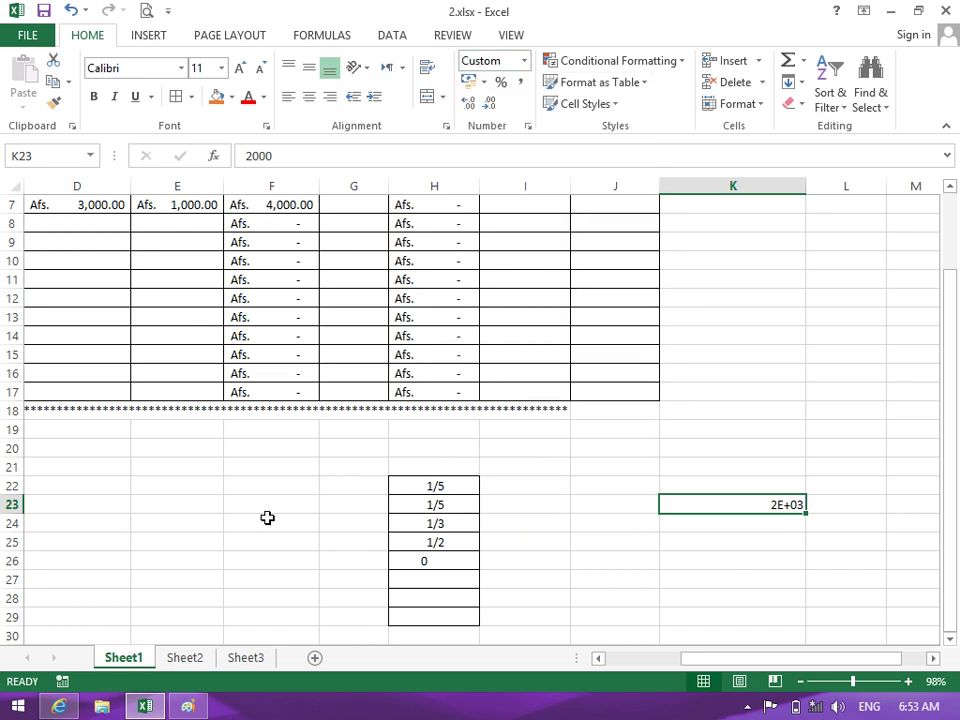
# Enter a test phone number in E22, then clear it
pyautogui.click(208, 480)
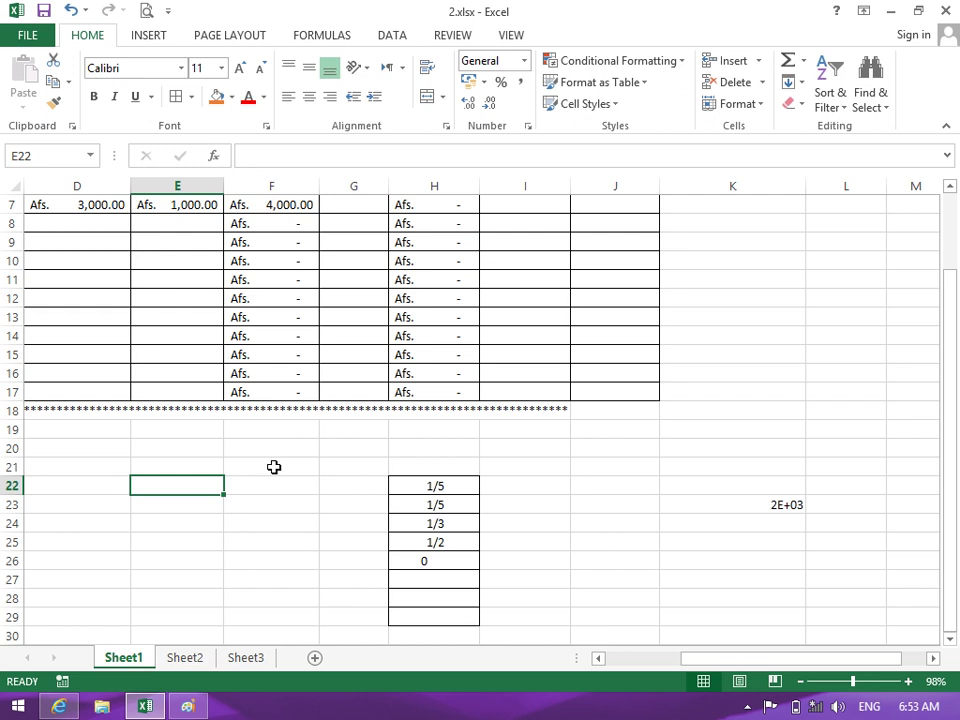
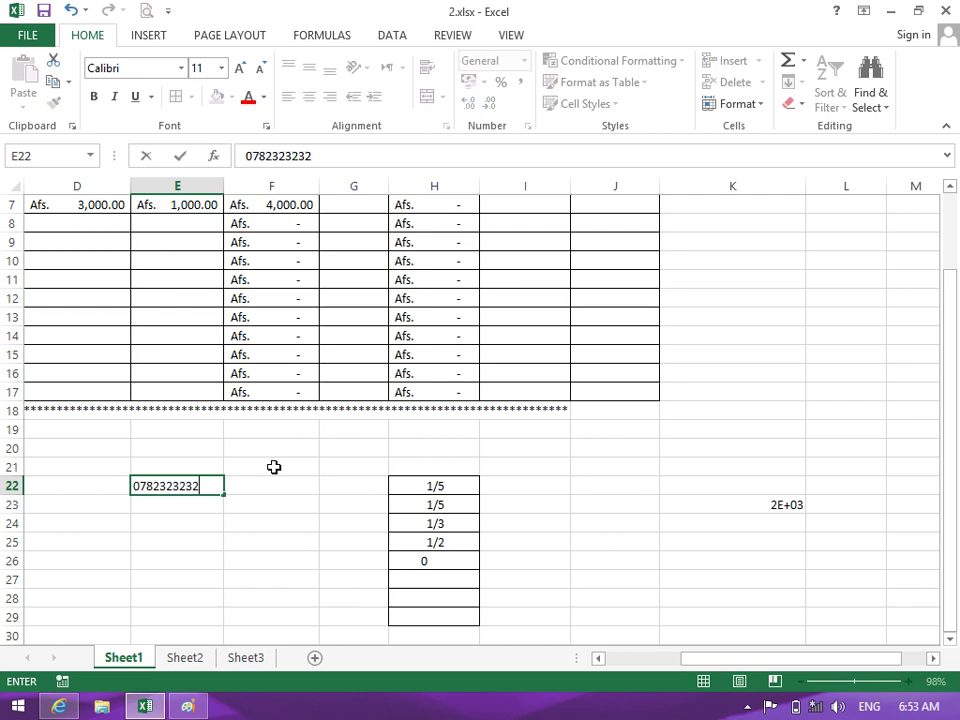
pyautogui.press('Return')
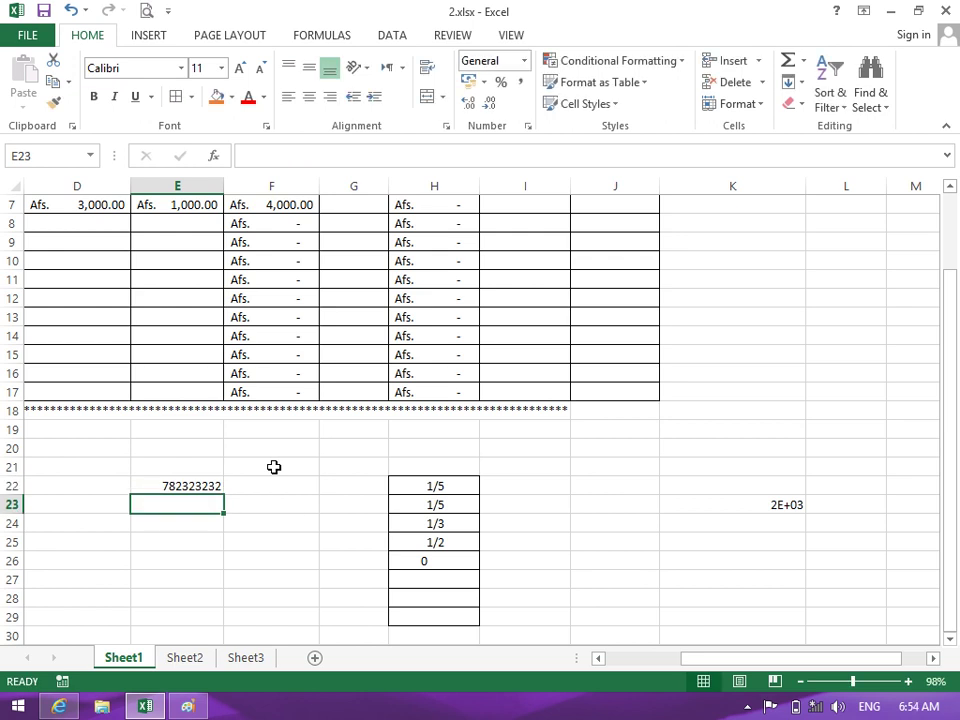
pyautogui.press('Up')
pyautogui.press('Delete')
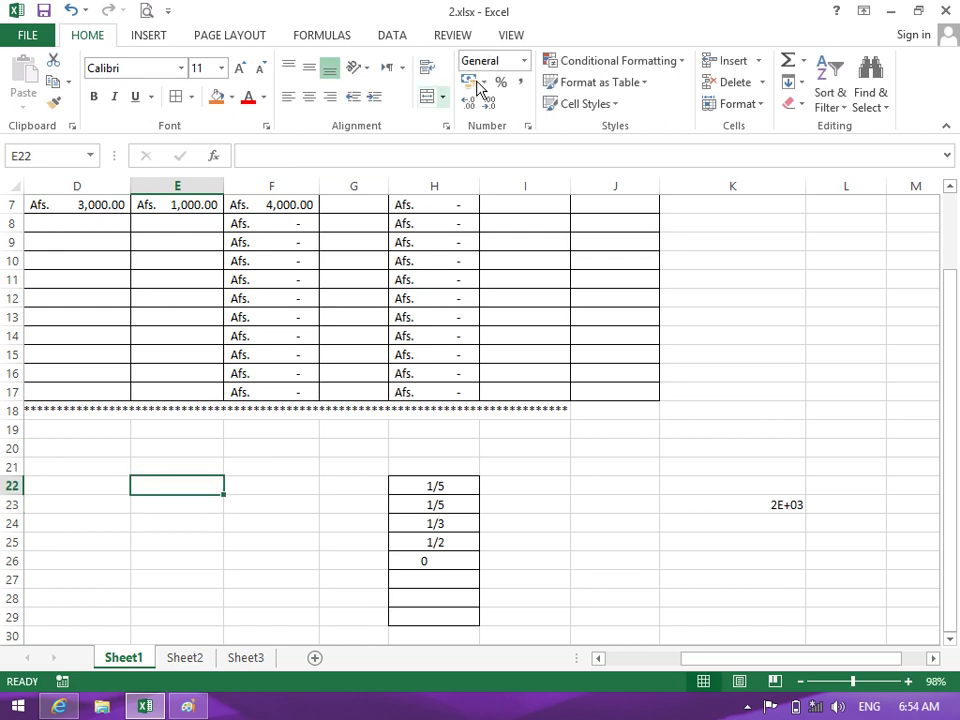
# Set E22 to Text format, enter a phone number with a leading zero, then clear it
pyautogui.click(523, 61)
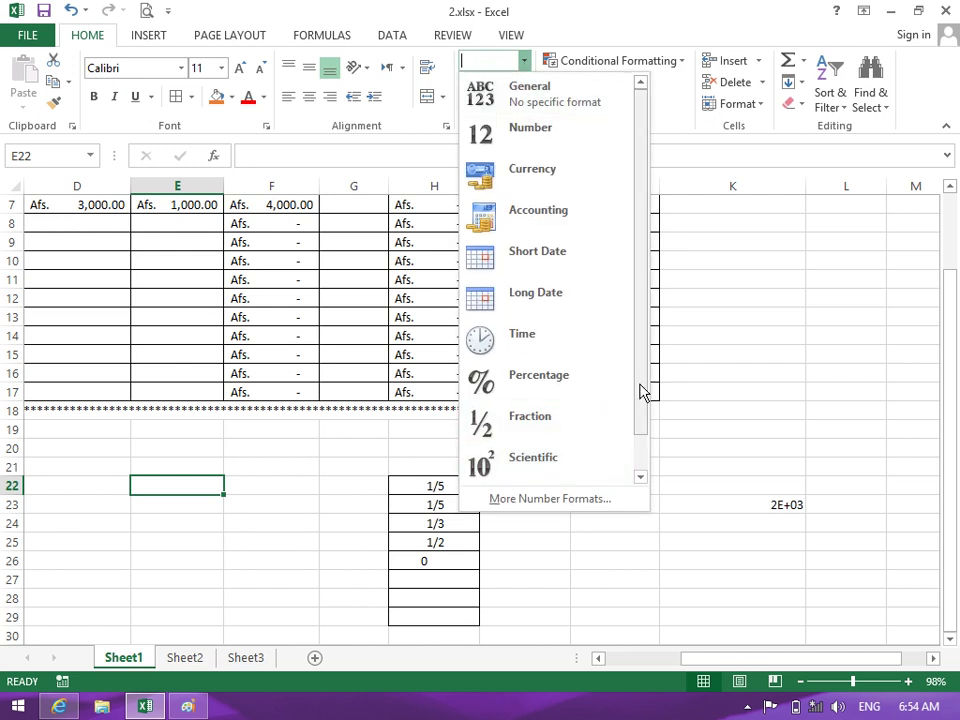
pyautogui.scroll(-1, 641, 392)
pyautogui.click(566, 455)
pyautogui.write('0')
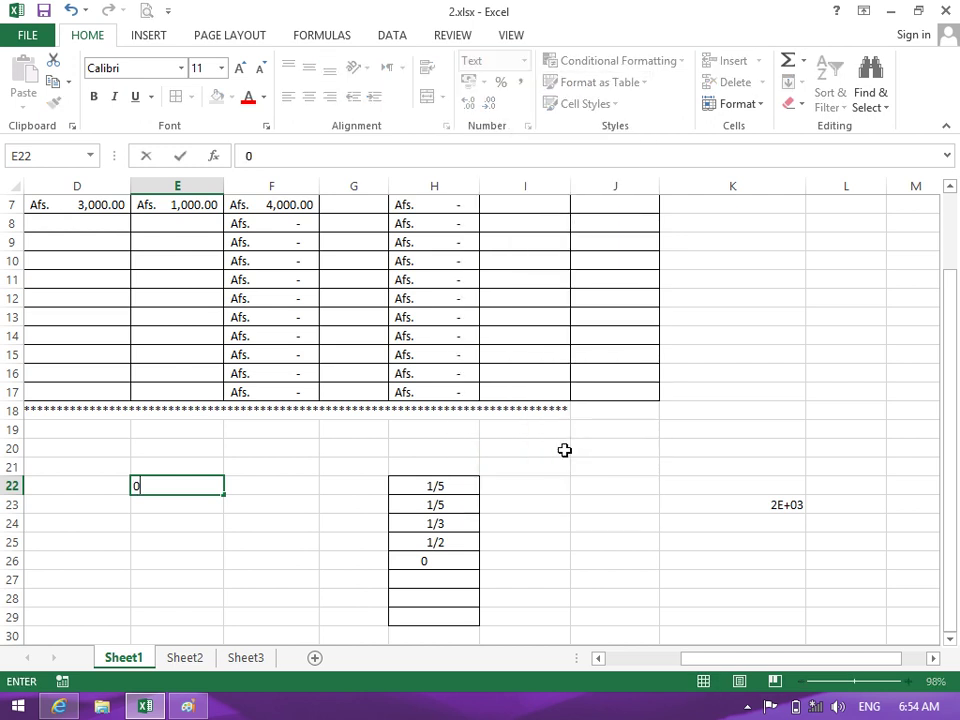
pyautogui.press('Return')
pyautogui.press('Up')
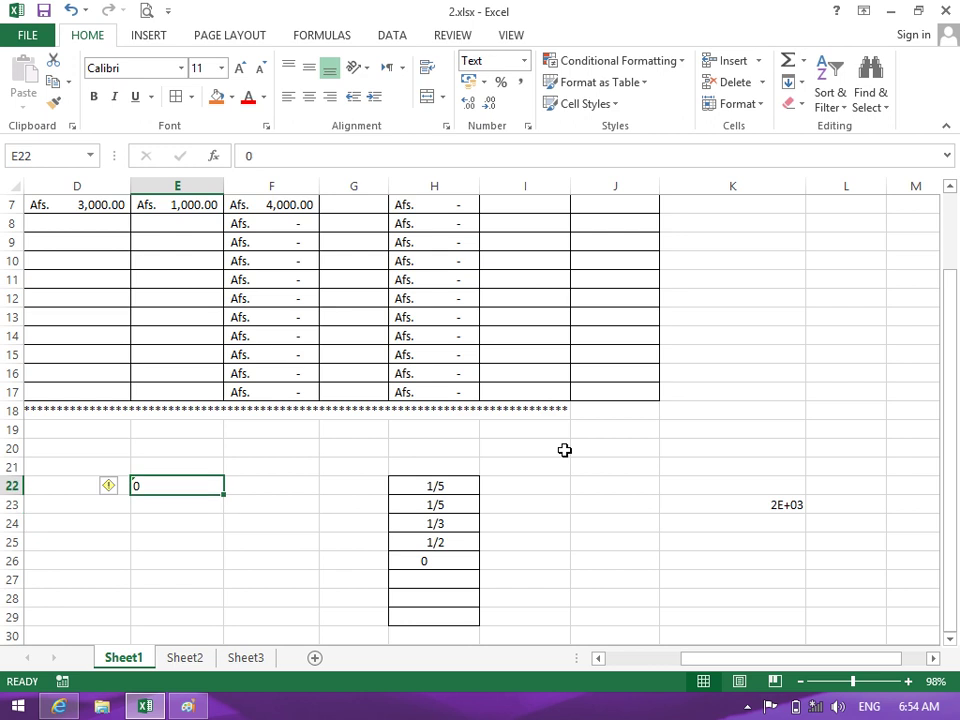
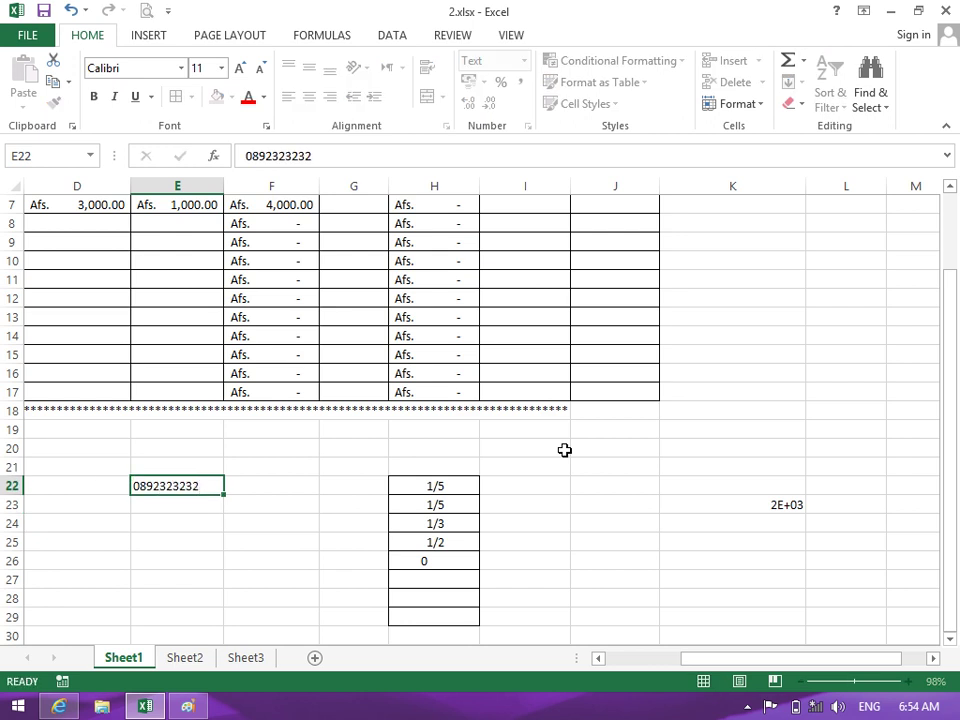
pyautogui.press('Return')
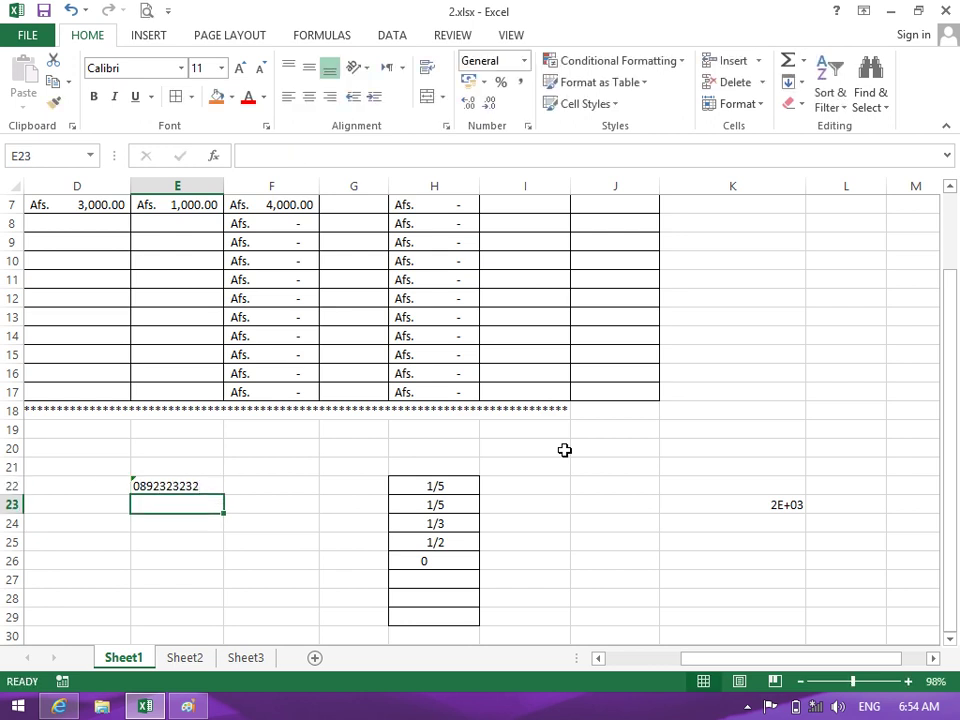
pyautogui.press('Down')
pyautogui.press('Up')
pyautogui.press('Up')
pyautogui.press('Delete')
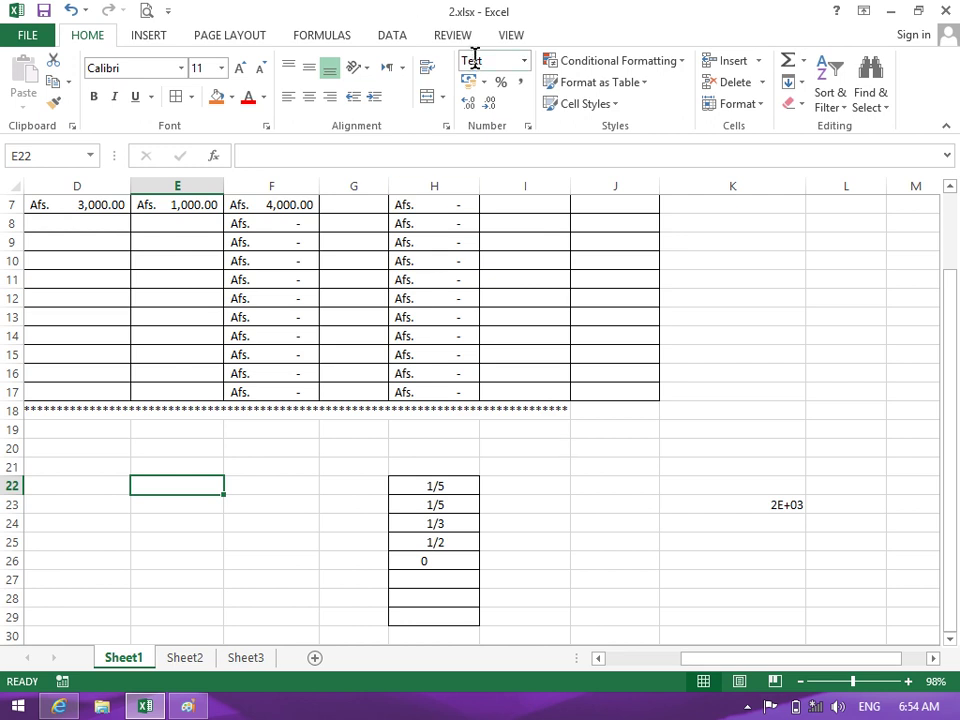
# Switch E22 back to General, enter a leading-zero number to see the zero drop, then clear it
pyautogui.click(520, 61)
pyautogui.click(530, 92)
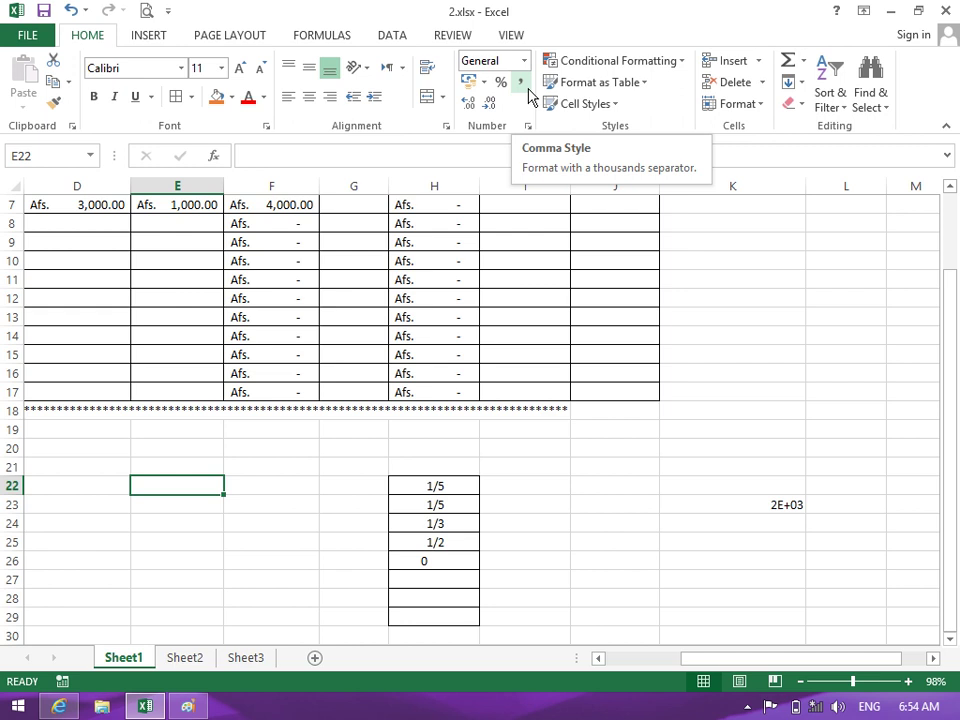
pyautogui.write('0788778')
pyautogui.press('Return')
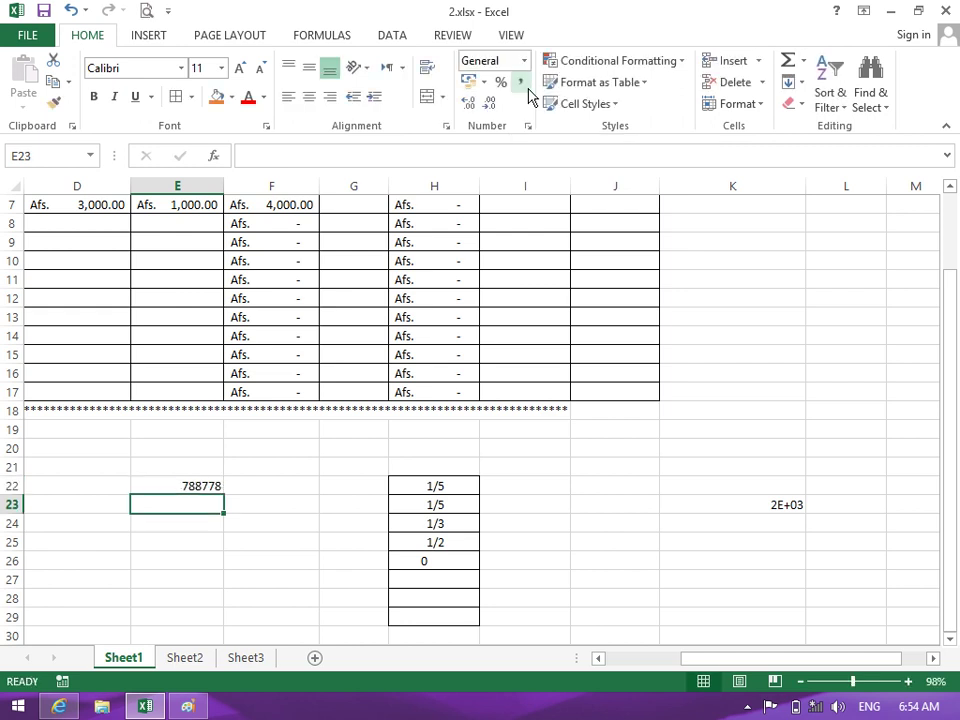
pyautogui.press('Up')
pyautogui.press('BackSpace')
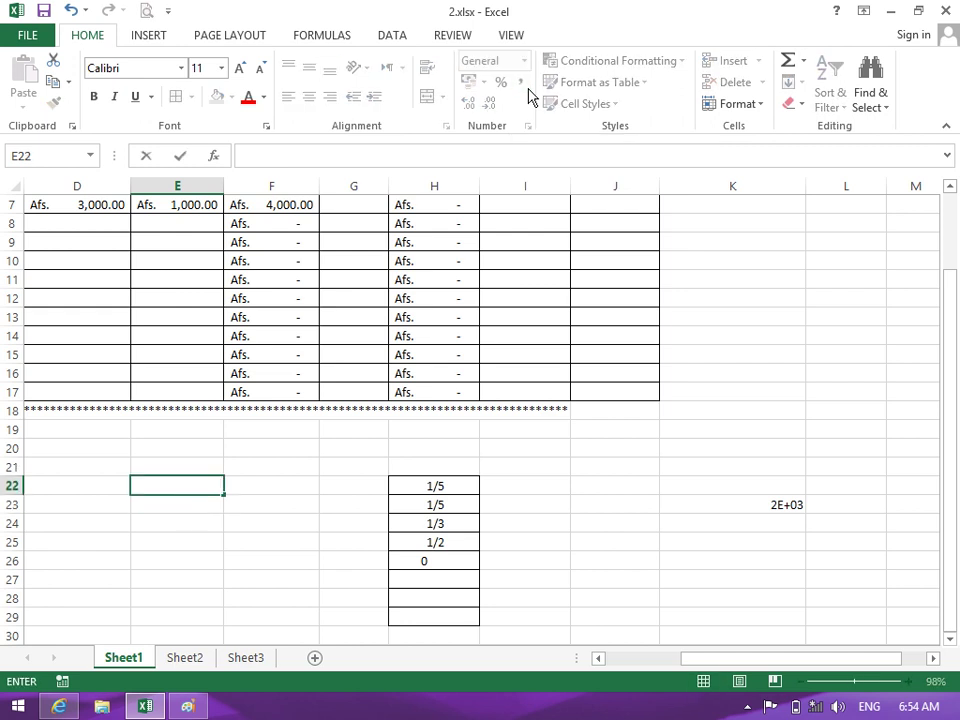
pyautogui.press('Return')
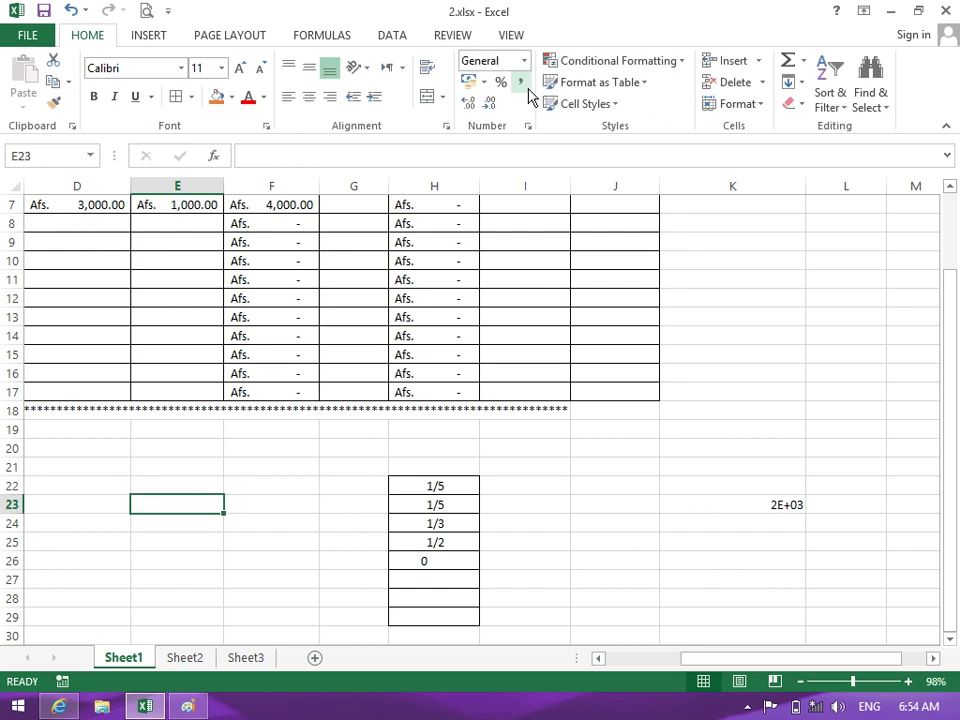
# Set F22 to Text format and enter a phone number keeping its leading zero
pyautogui.click(280, 490)
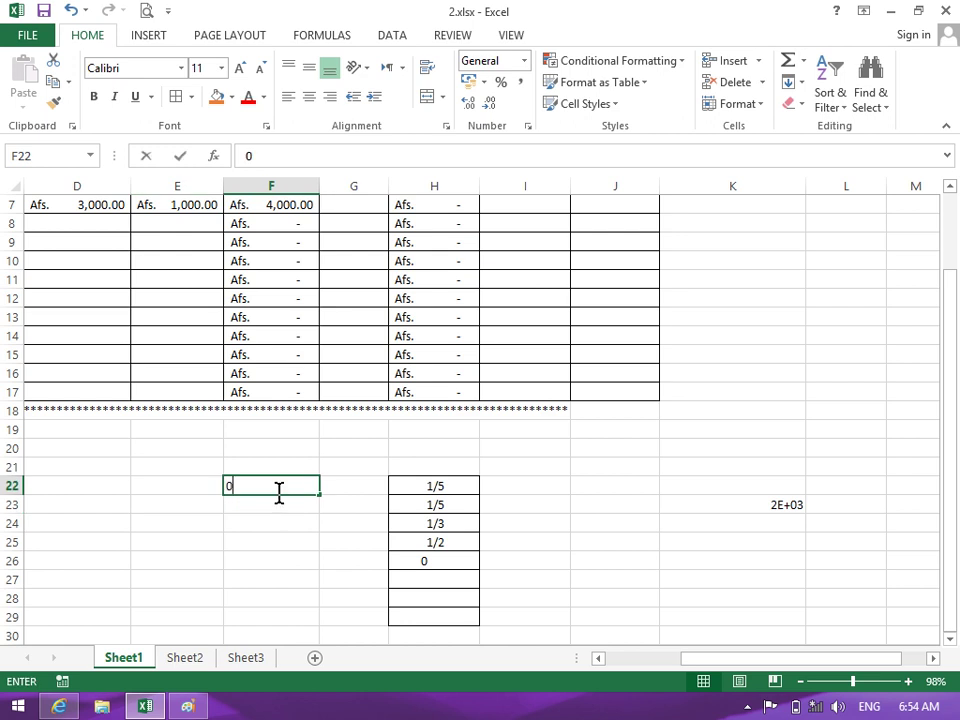
pyautogui.press('Return')
pyautogui.click(280, 491)
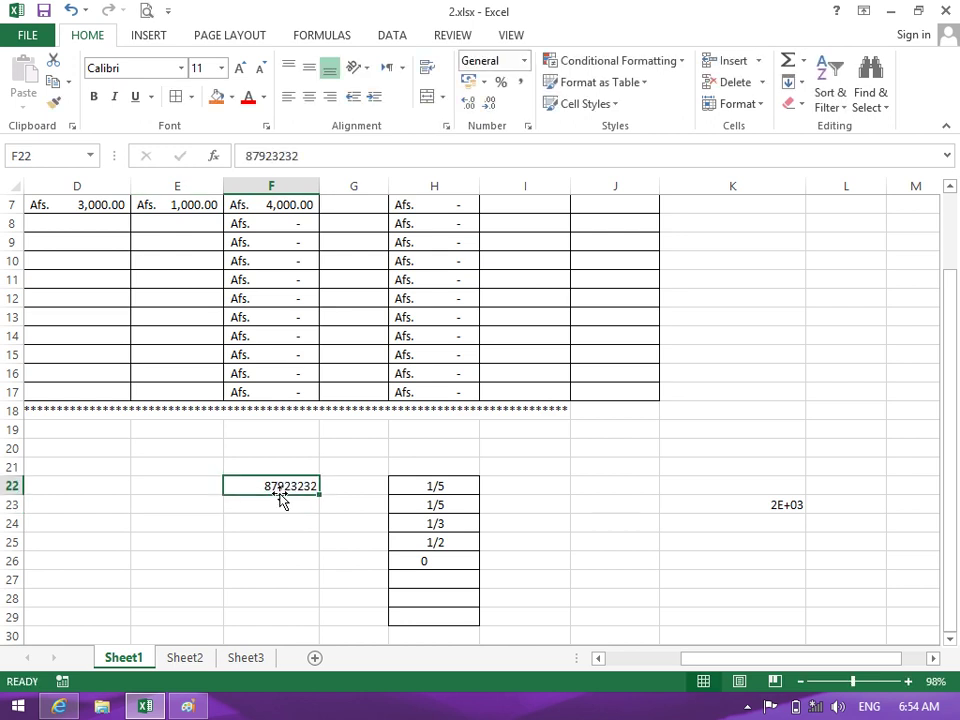
pyautogui.click(523, 62)
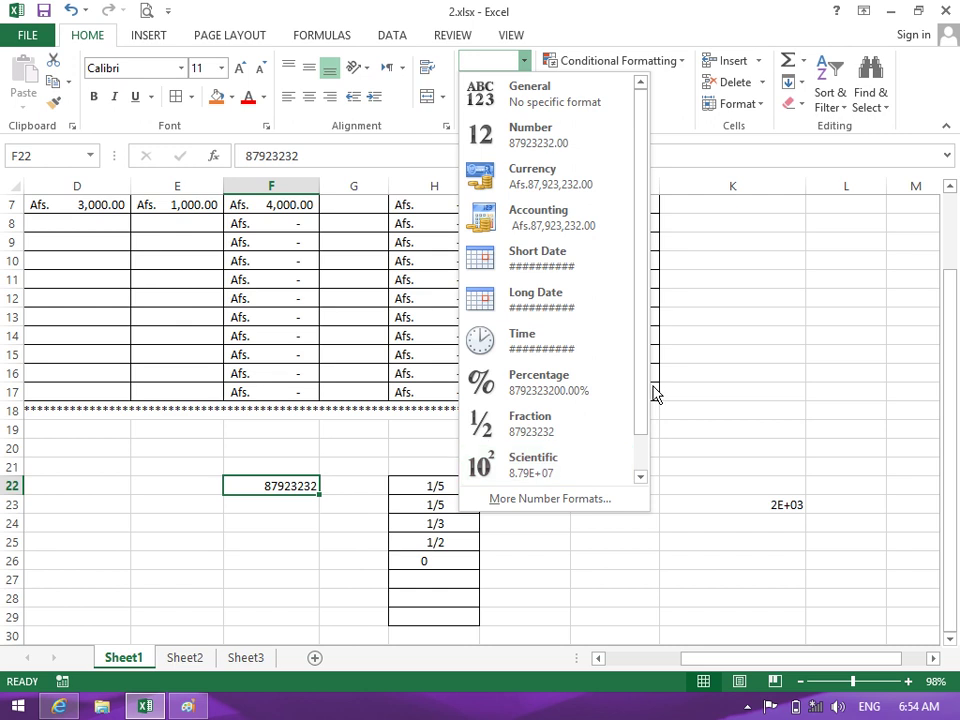
pyautogui.click(643, 478)
pyautogui.click(586, 467)
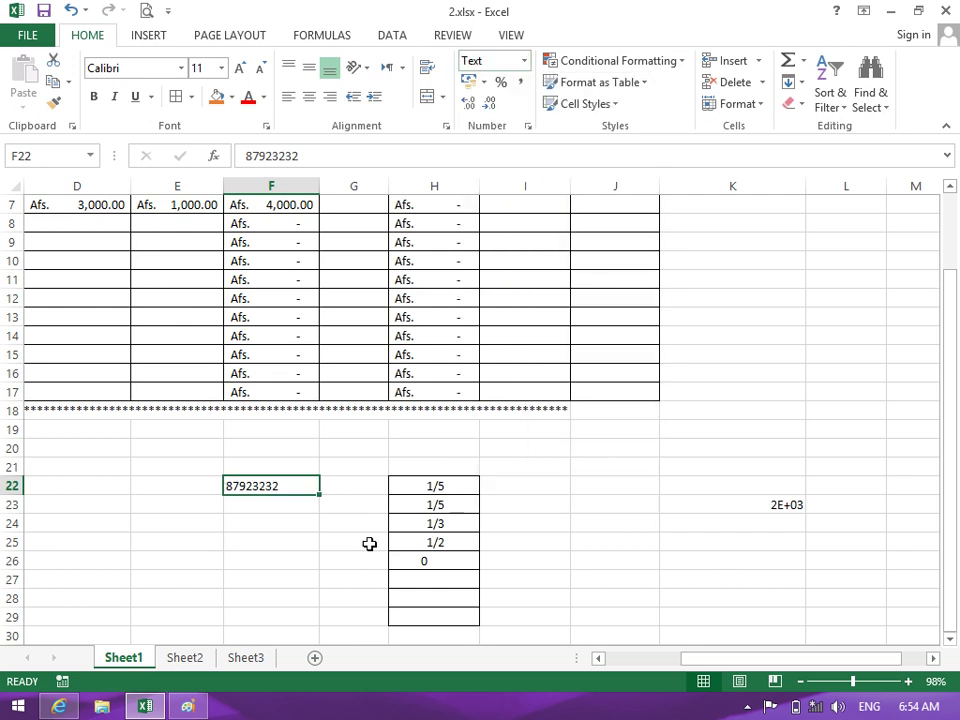
pyautogui.press('Return')
# Right-align the phone number in F22
pyautogui.click(261, 487)
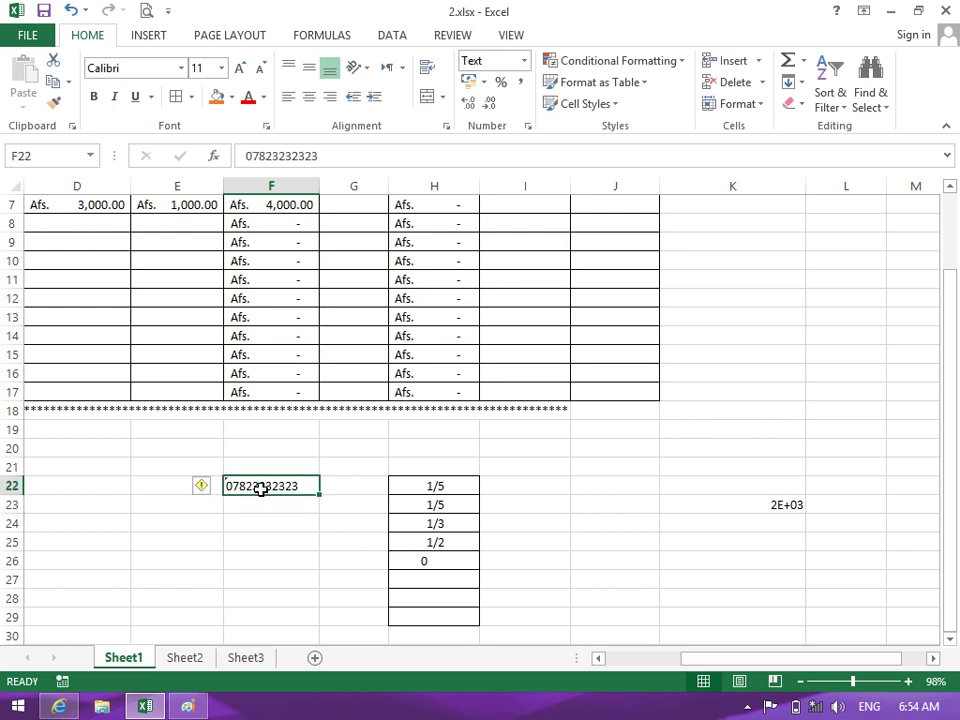
pyautogui.click(330, 97)
pyautogui.moveTo(281, 561); pyautogui.dragTo(281, 544)
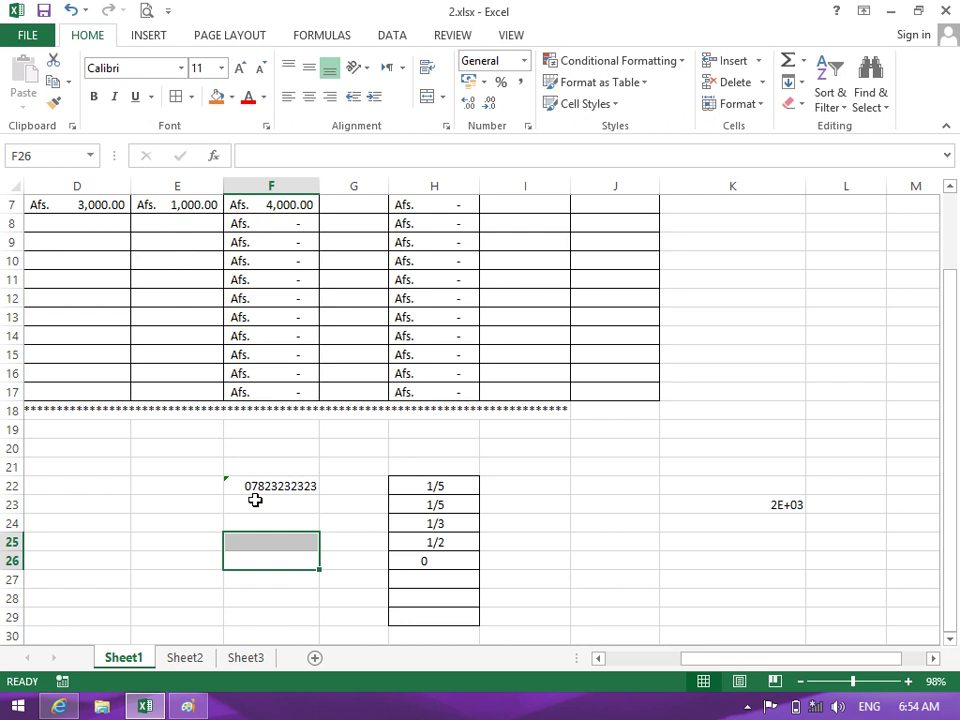
pyautogui.click(255, 500)
pyautogui.click(255, 489)
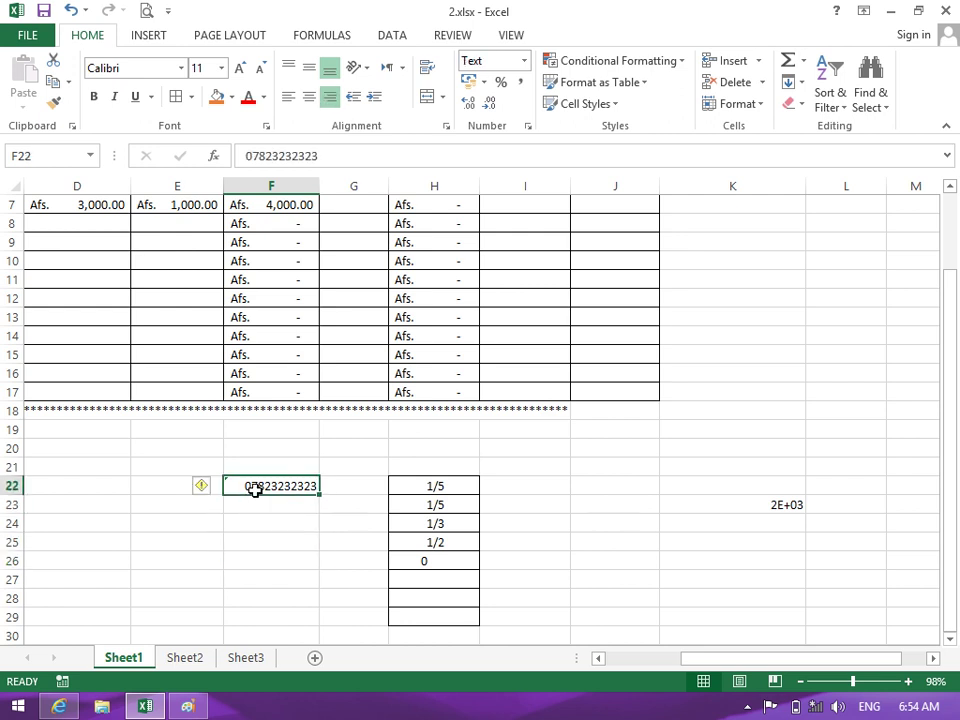
# Test entering 078 in F26, then clear that cell
pyautogui.click(245, 562)
pyautogui.write('078')
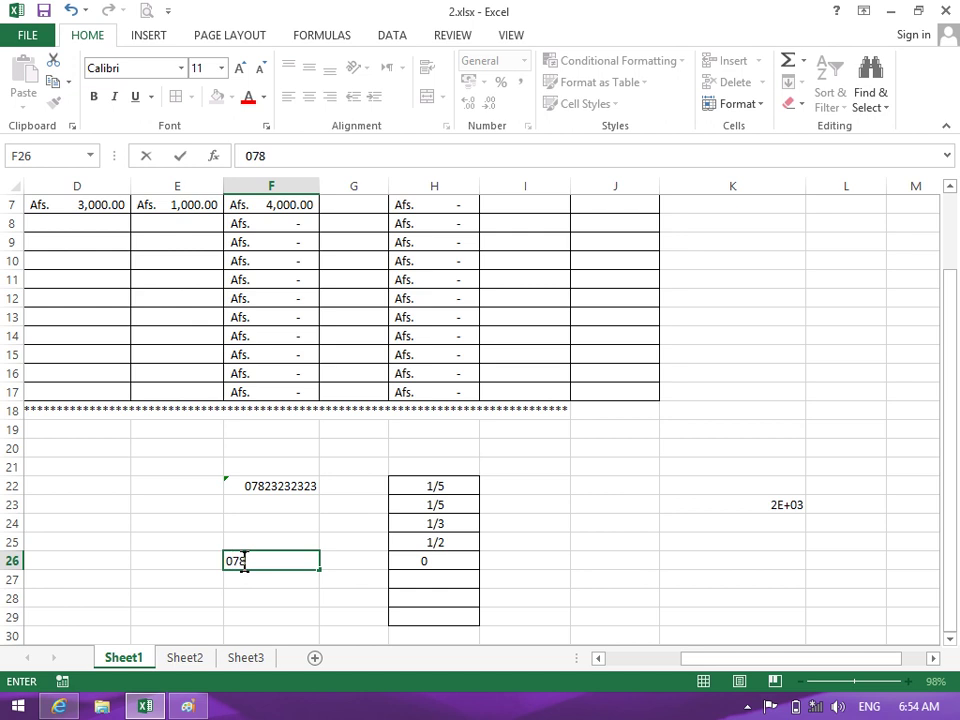
pyautogui.moveTo(259, 560); pyautogui.dragTo(216, 560)
pyautogui.click(277, 560)
pyautogui.moveTo(277, 560); pyautogui.dragTo(165, 559)
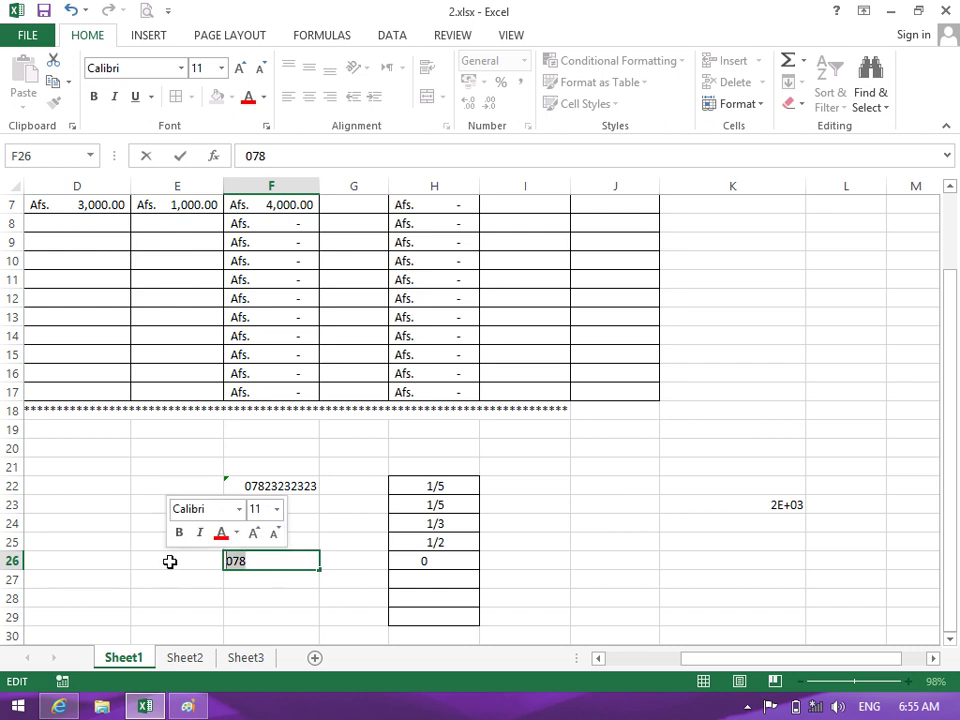
pyautogui.click(300, 565)
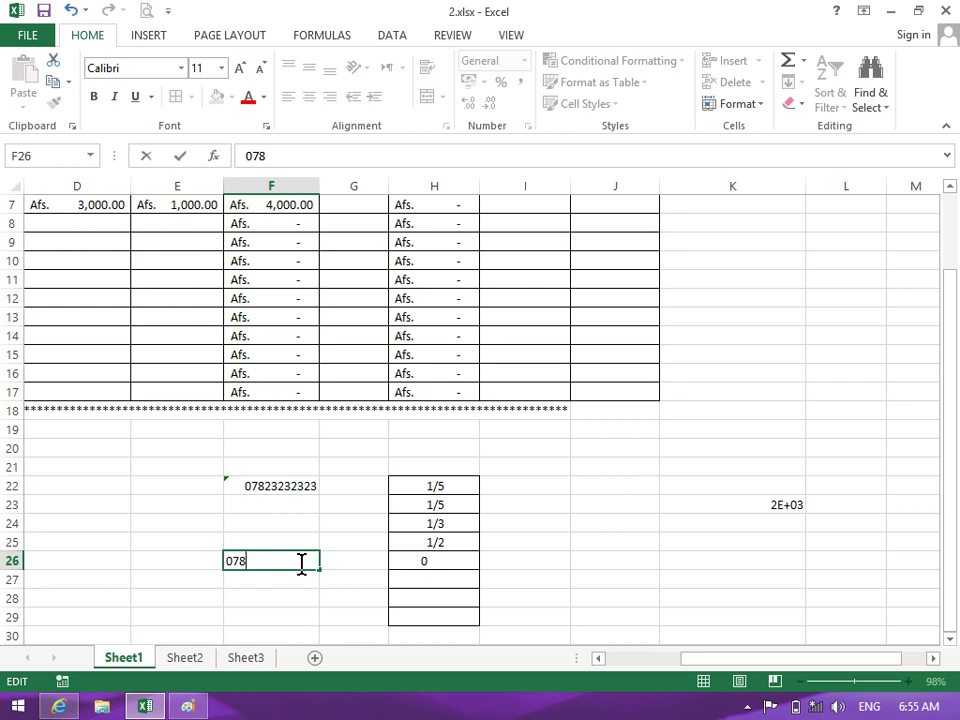
pyautogui.press('Return')
pyautogui.click(301, 563)
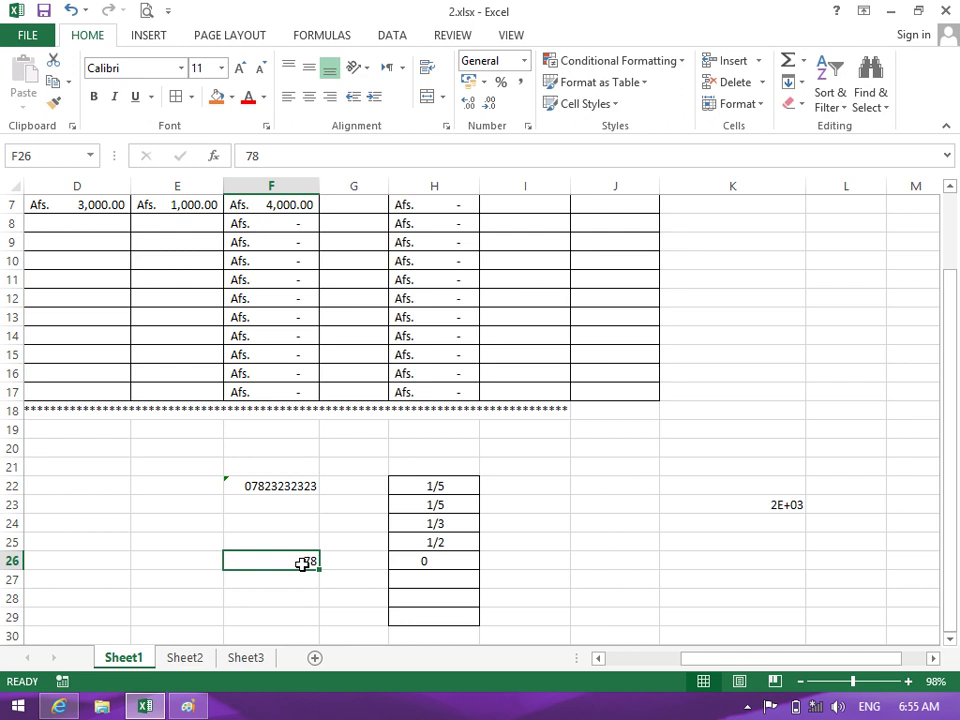
pyautogui.press('Delete')
# Clear F22, leaving it in Text format, and check the Format Cells dialog without changes
pyautogui.click(285, 489)
pyautogui.press('Delete')
pyautogui.click(524, 61)
pyautogui.click(524, 62)
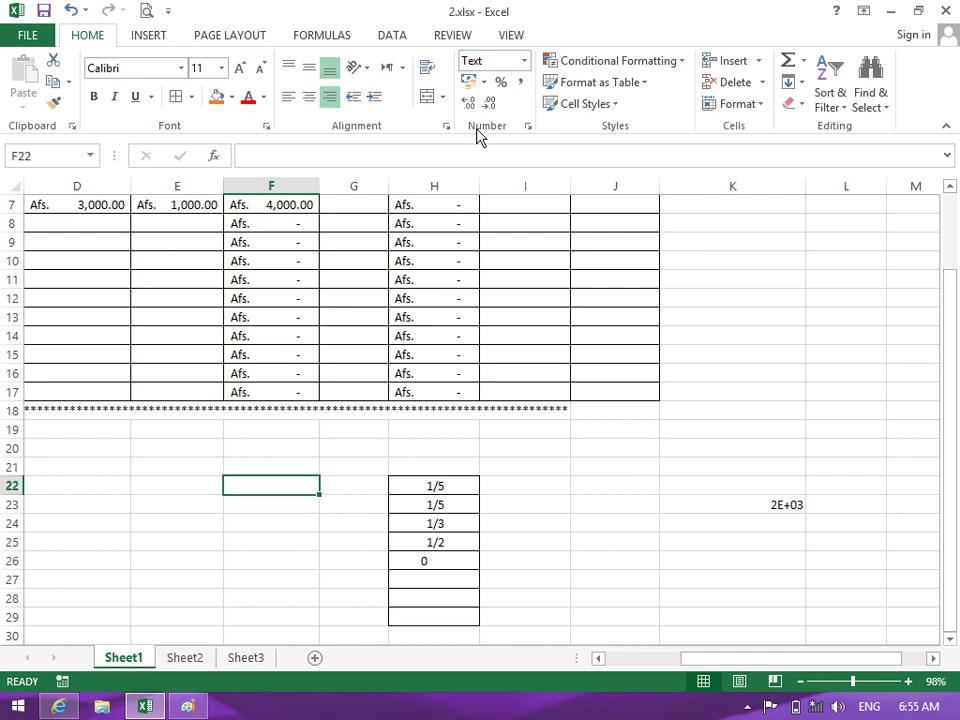
pyautogui.click(527, 127)
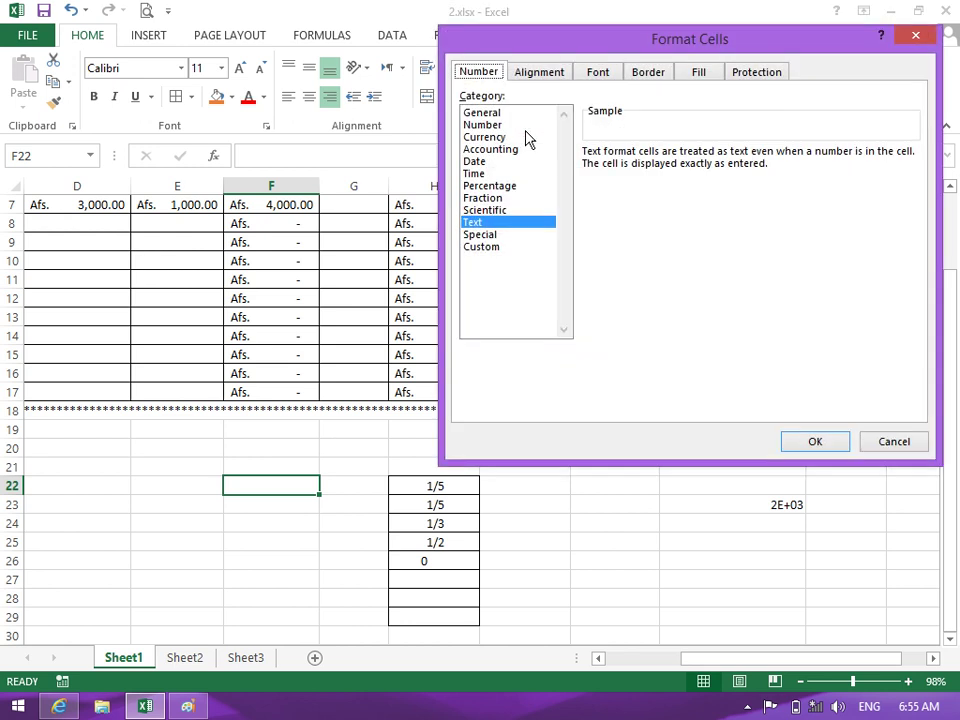
pyautogui.click(915, 36)
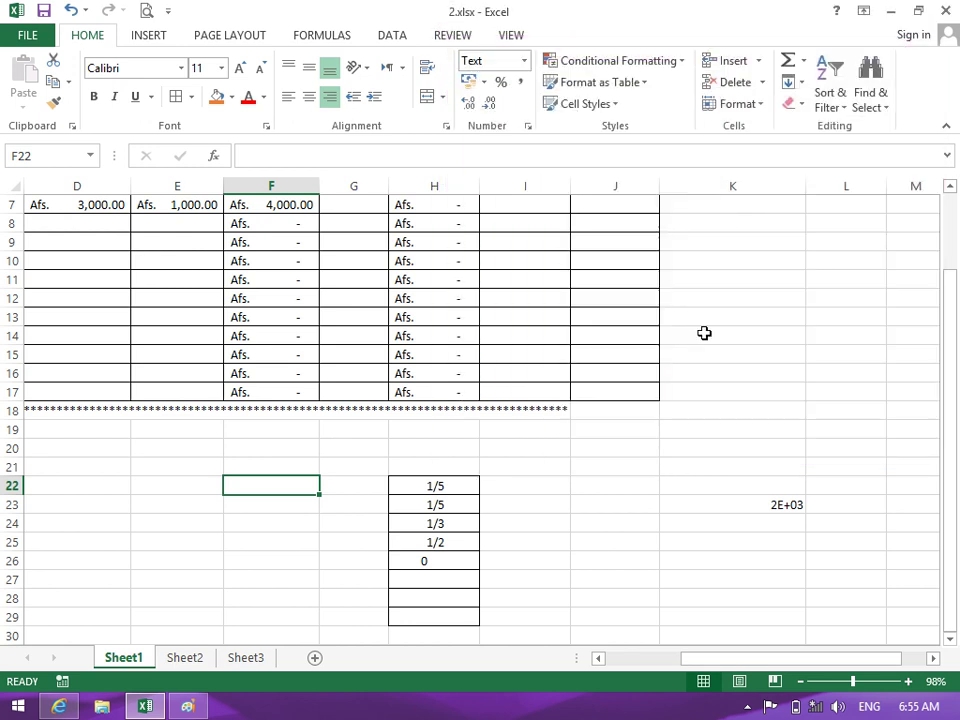
pyautogui.click(748, 707)
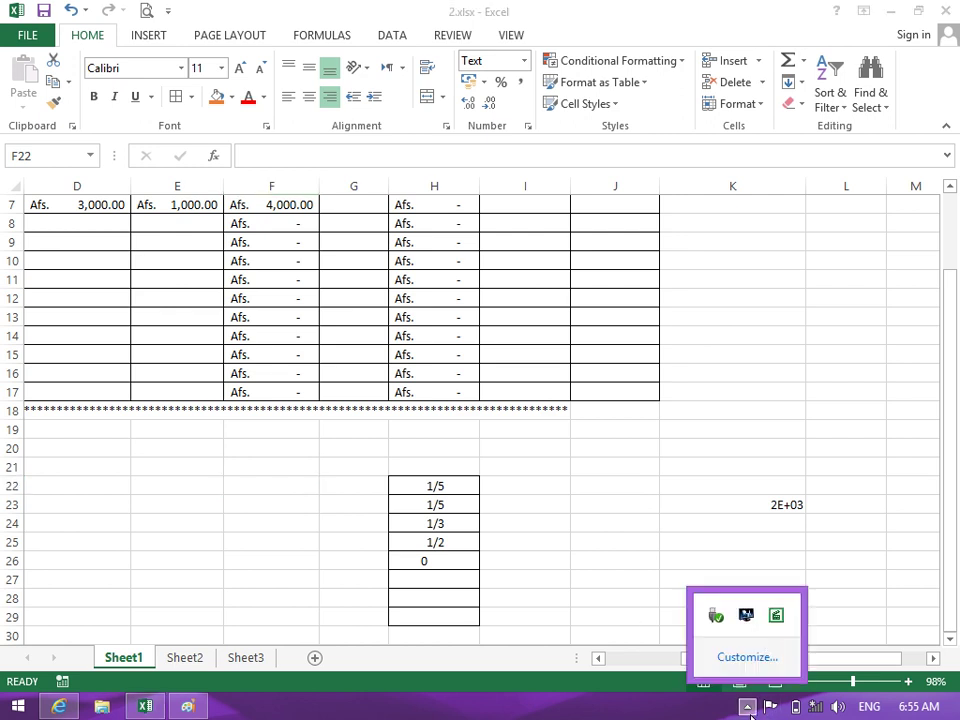